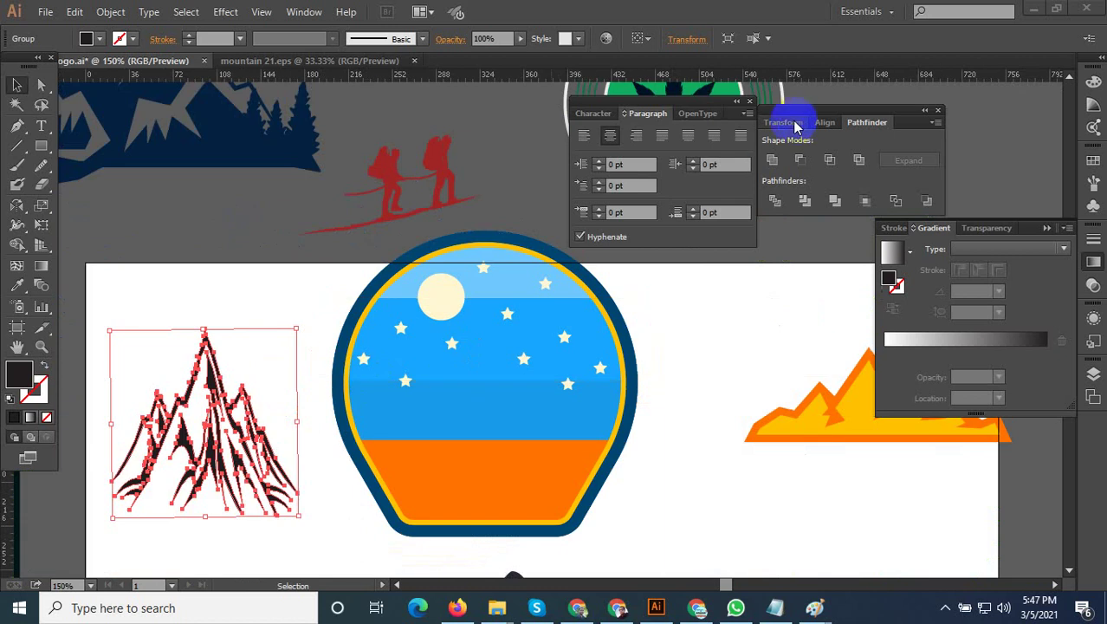
Reset the Essentials workspace to clear the floating panels
{"action": "left_click", "coordinate": [883, 19]}
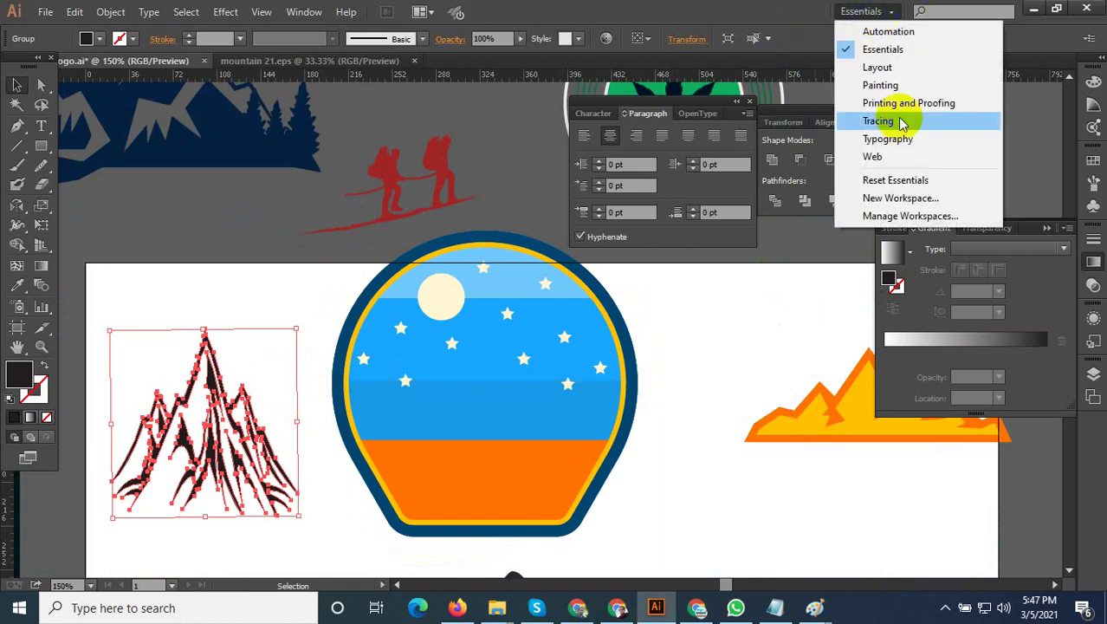
{"action": "left_click", "coordinate": [897, 175]}
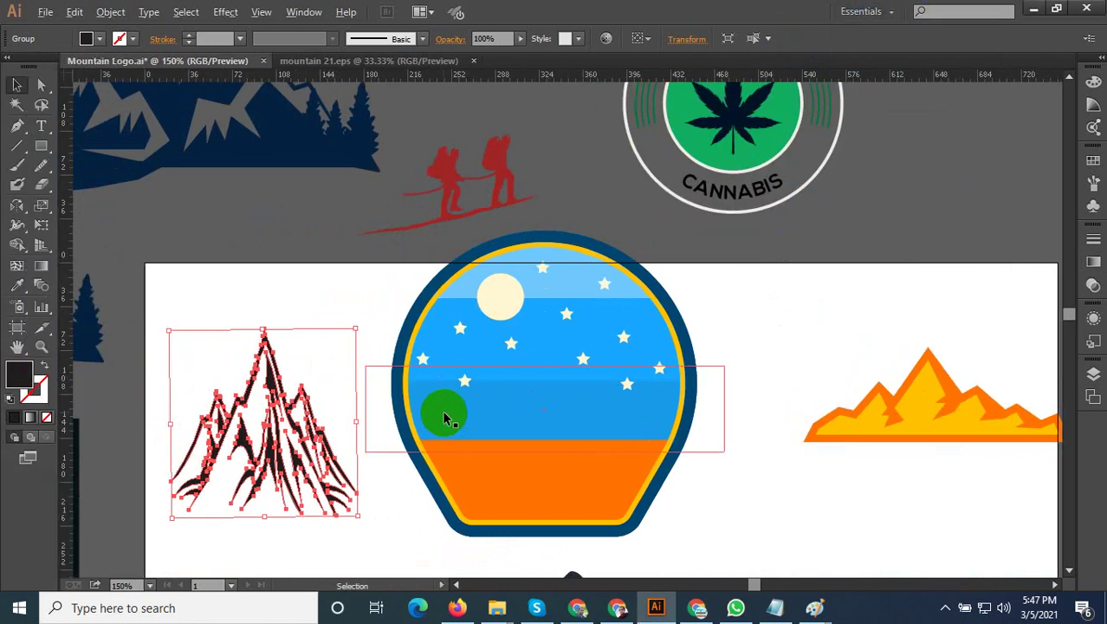
{"action": "scroll", "coordinate": [444, 416], "scroll_direction": "up", "scroll_amount": 3}
{"action": "scroll", "coordinate": [444, 408], "scroll_direction": "down", "scroll_amount": 4}
Move the sketched black mountain into the badge's sky, just above the orange ground
{"action": "left_click_drag", "start_coordinate": [297, 341], "coordinate": [511, 277]}
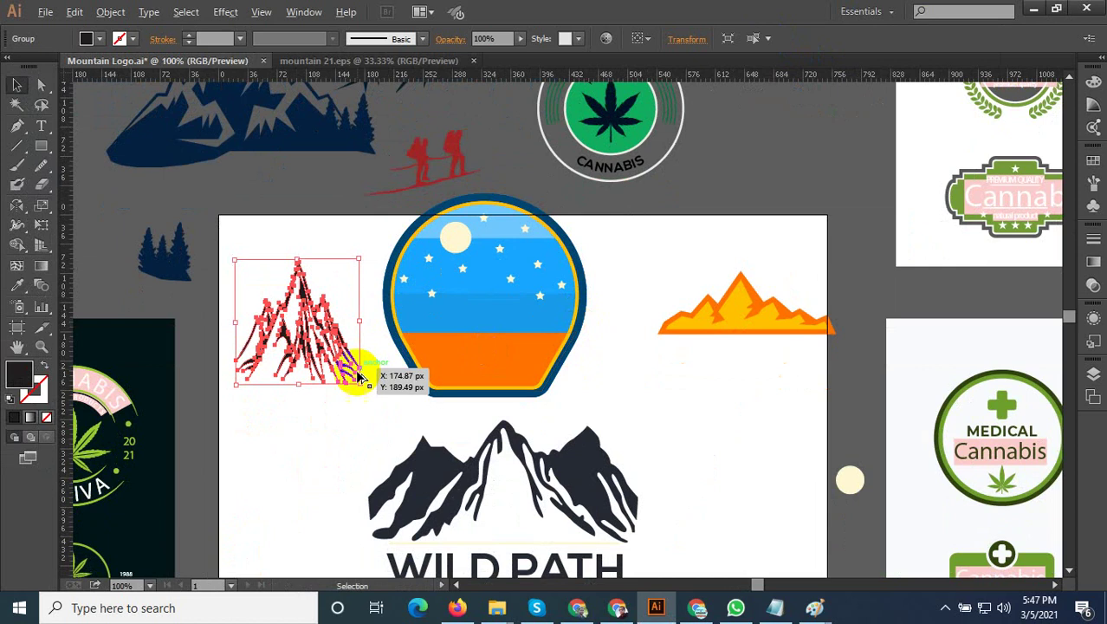
{"action": "scroll", "coordinate": [511, 277], "scroll_direction": "up", "scroll_amount": 1}
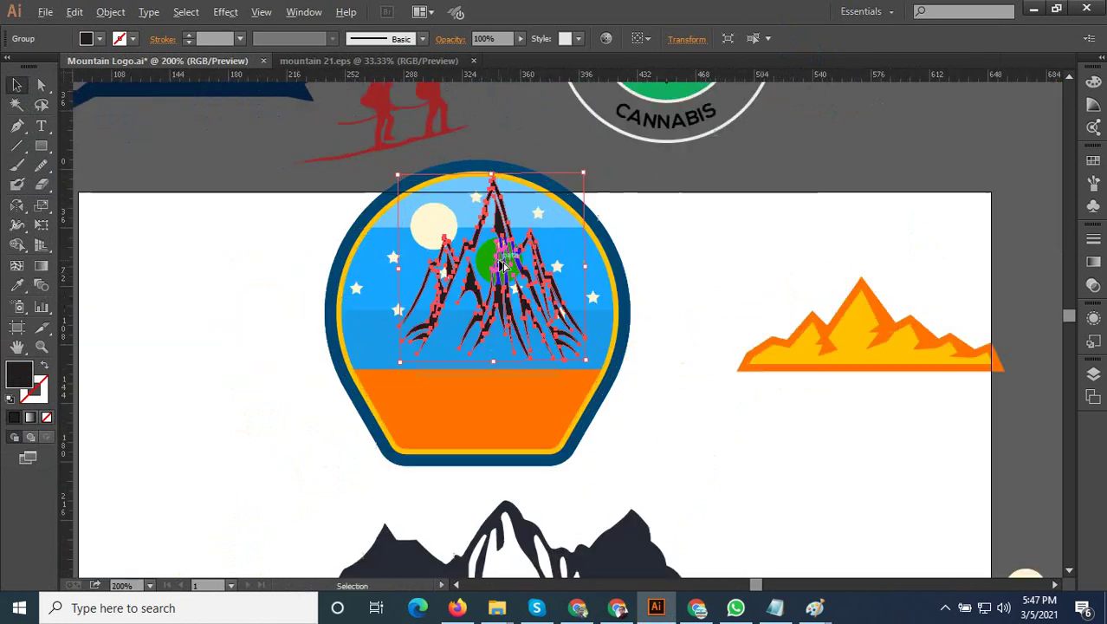
{"action": "scroll", "coordinate": [511, 277], "scroll_direction": "up", "scroll_amount": 1}
{"action": "mouse_move", "coordinate": [492, 311]}
{"action": "left_mouse_down"}
{"action": "mouse_move", "coordinate": [470, 324]}
{"action": "mouse_move", "coordinate": [475, 171]}
{"action": "mouse_move", "coordinate": [467, 207]}
{"action": "left_mouse_up"}
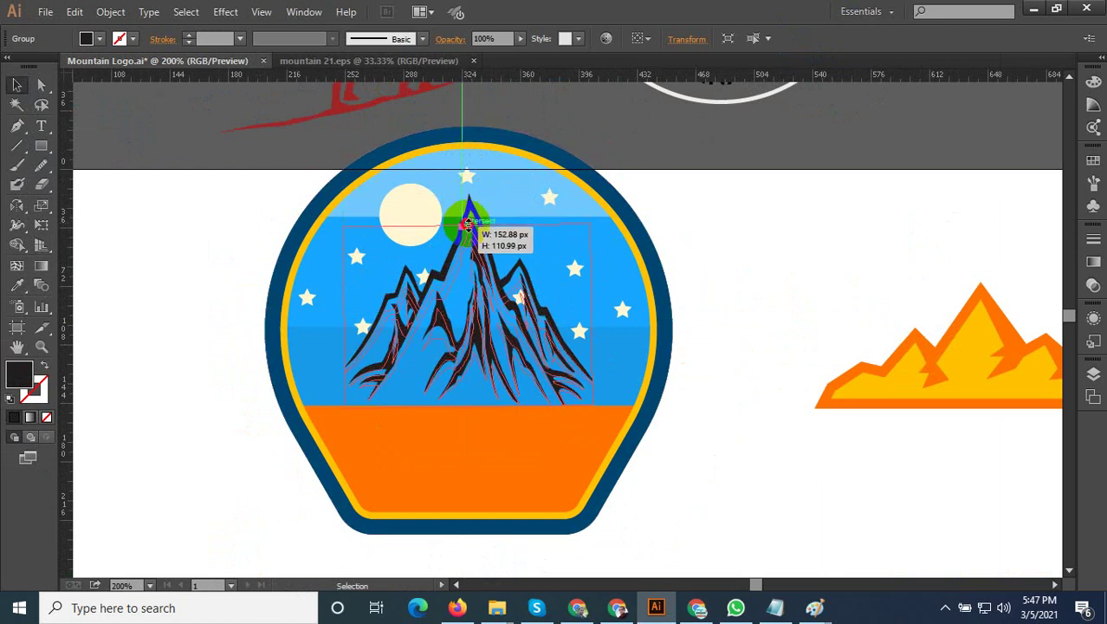
{"action": "left_click_drag", "start_coordinate": [466, 197], "coordinate": [457, 217]}
Stretch the mountain wider on both sides so it spans the badge's sky
{"action": "scroll", "coordinate": [373, 368], "scroll_direction": "up", "scroll_amount": 2}
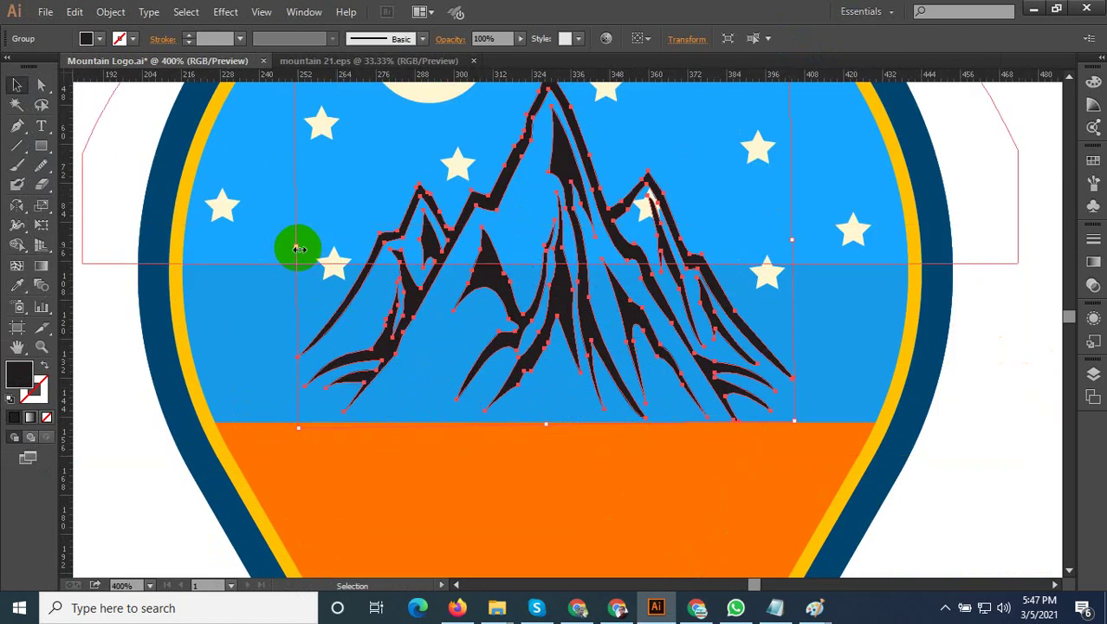
{"action": "left_click_drag", "start_coordinate": [298, 249], "coordinate": [222, 260]}
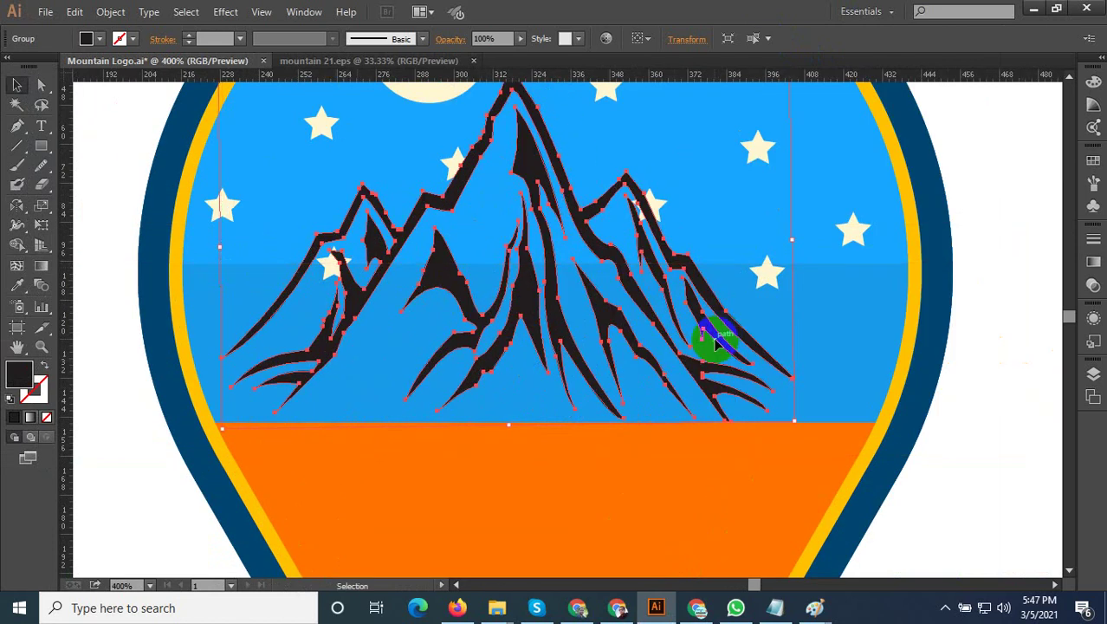
{"action": "scroll", "coordinate": [715, 342], "scroll_direction": "down", "scroll_amount": 1}
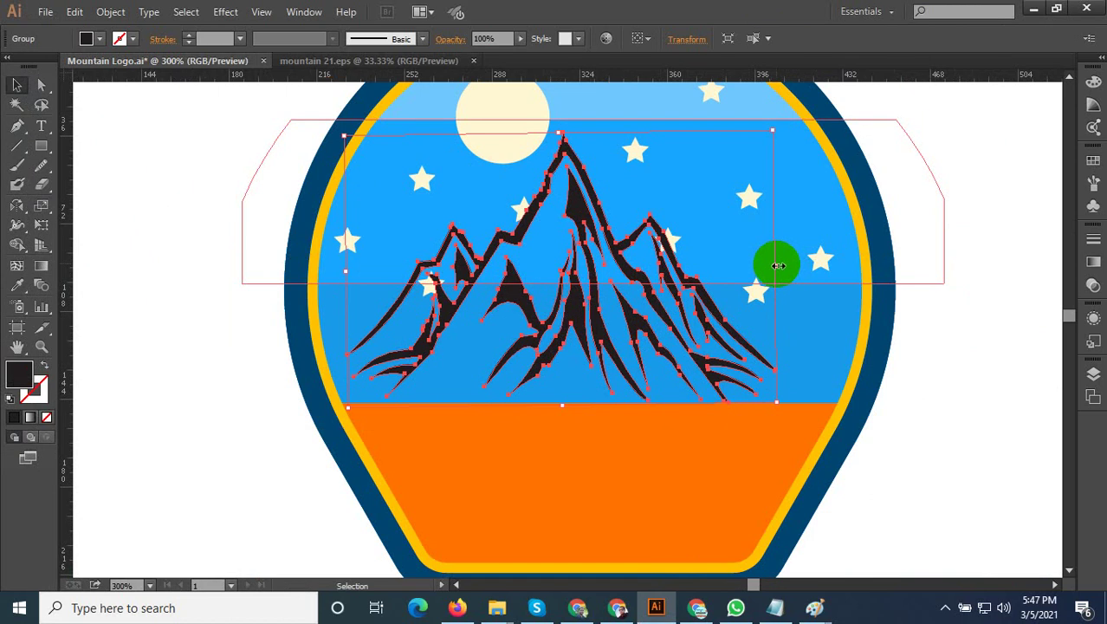
{"action": "left_click_drag", "start_coordinate": [778, 266], "coordinate": [823, 258]}
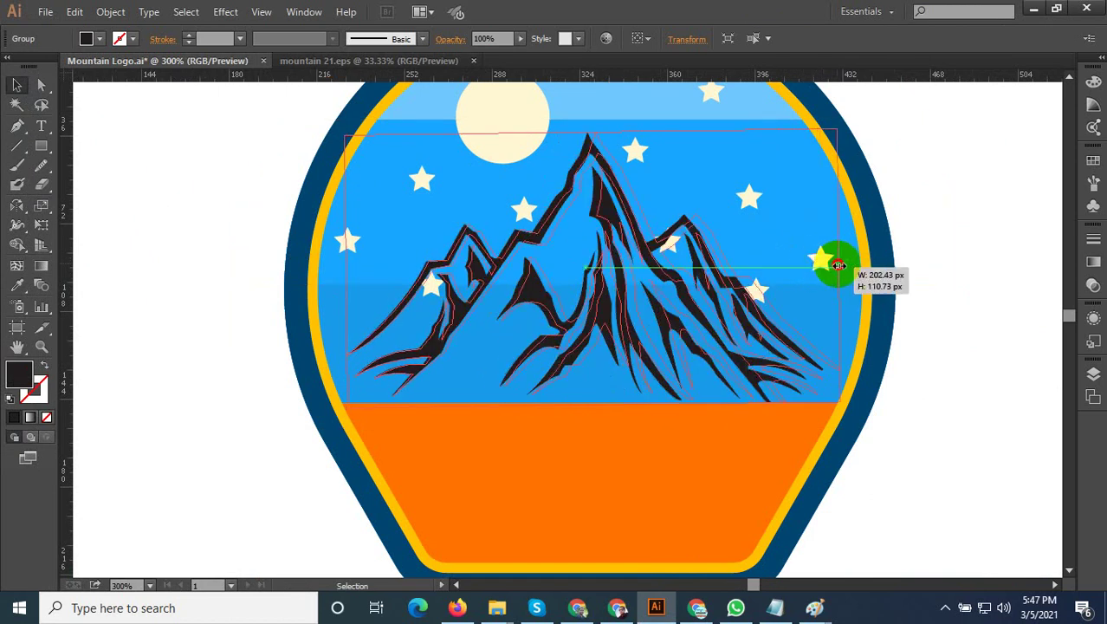
{"action": "left_click_drag", "start_coordinate": [823, 266], "coordinate": [837, 258]}
{"action": "left_click_drag", "start_coordinate": [345, 270], "coordinate": [339, 274]}
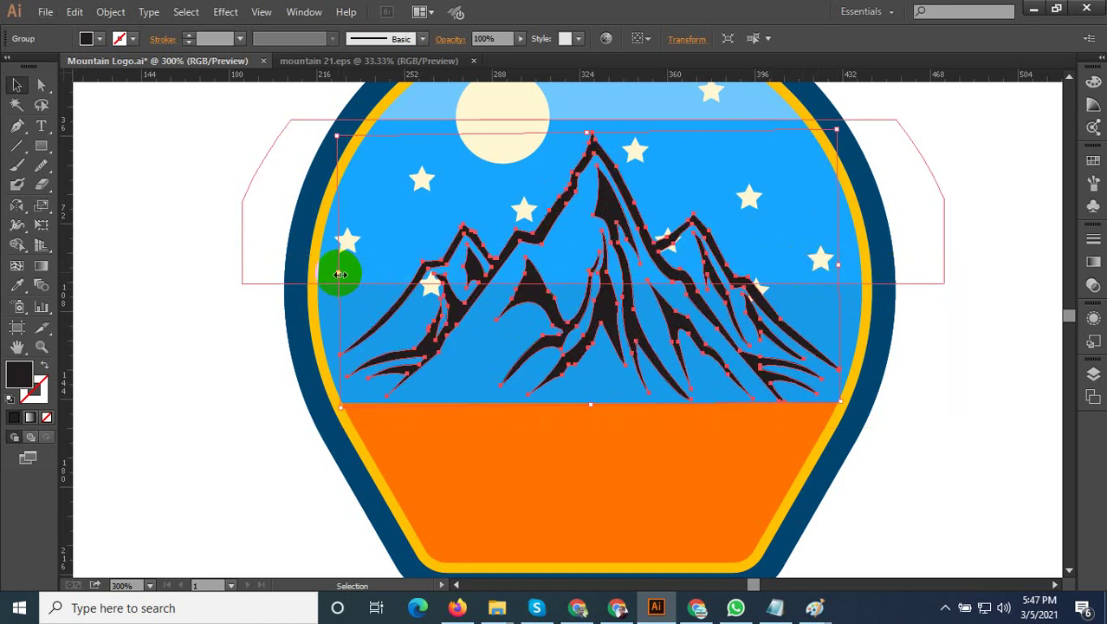
{"action": "left_click_drag", "start_coordinate": [954, 445], "coordinate": [931, 458]}
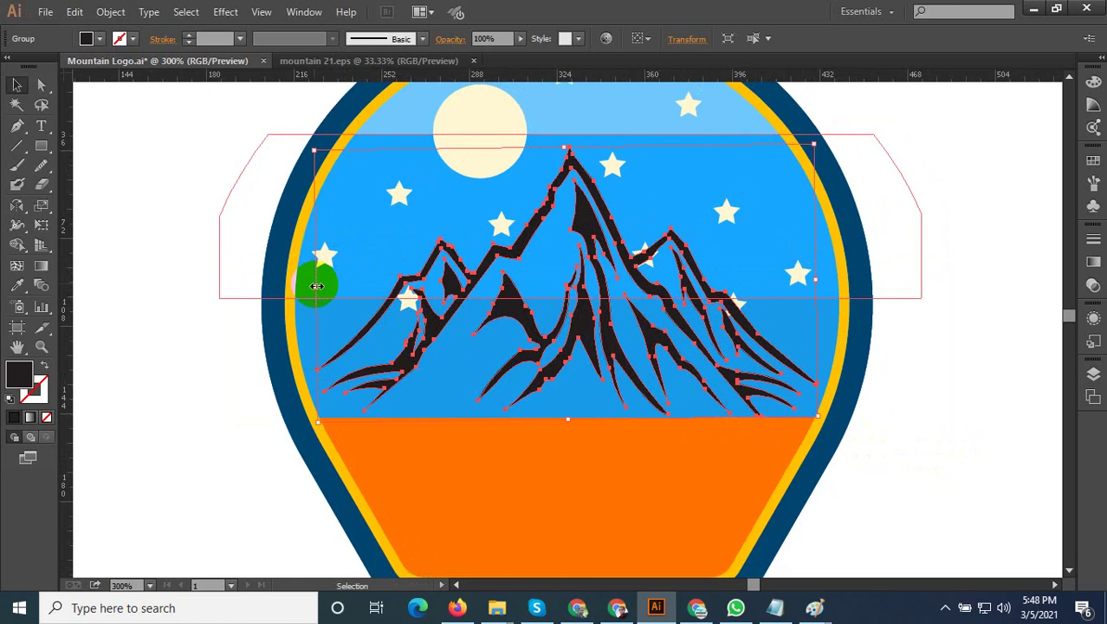
{"action": "left_click_drag", "start_coordinate": [316, 286], "coordinate": [305, 287]}
Move the stars off the mountain peaks and ridges into open sky
{"action": "left_click", "coordinate": [316, 313]}
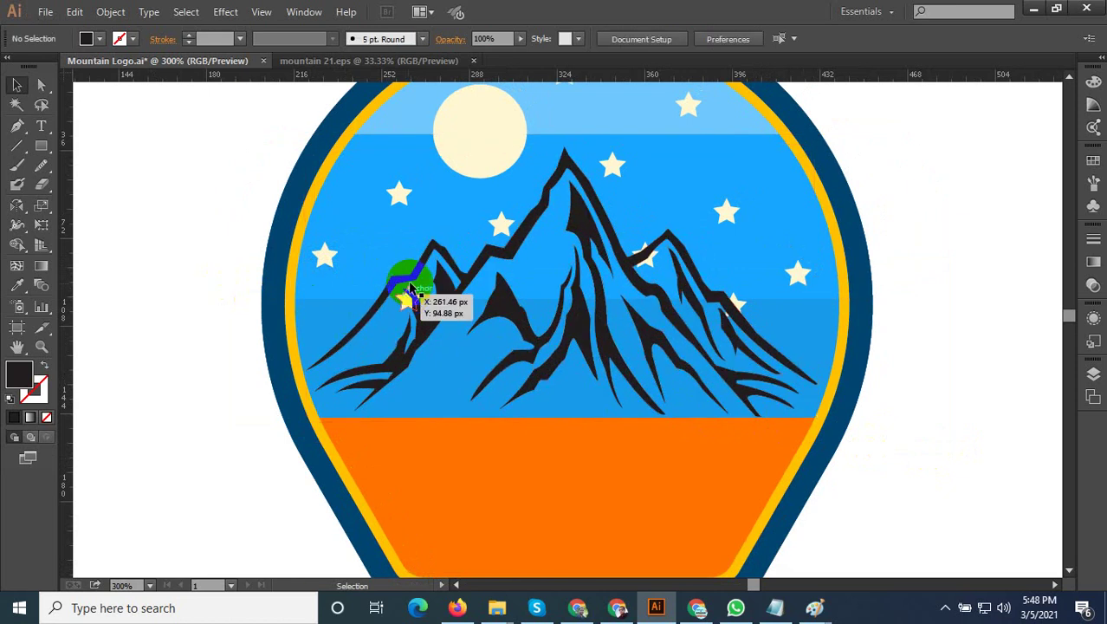
{"action": "mouse_move", "coordinate": [410, 290]}
{"action": "left_mouse_down"}
{"action": "mouse_move", "coordinate": [406, 304]}
{"action": "mouse_move", "coordinate": [382, 260]}
{"action": "left_mouse_up"}
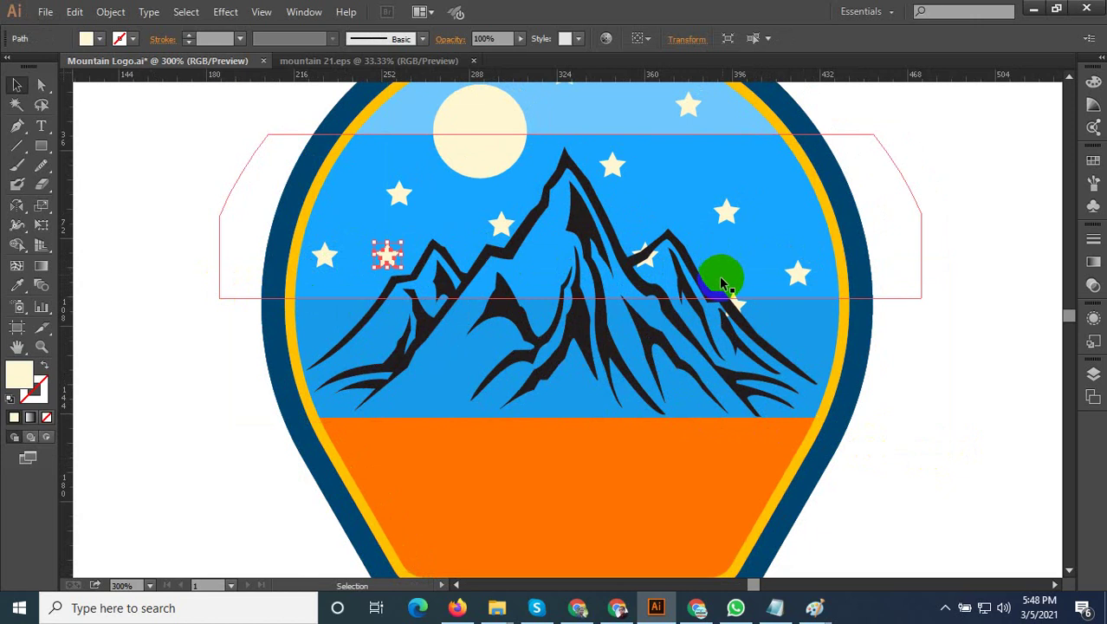
{"action": "left_click_drag", "start_coordinate": [650, 258], "coordinate": [645, 205]}
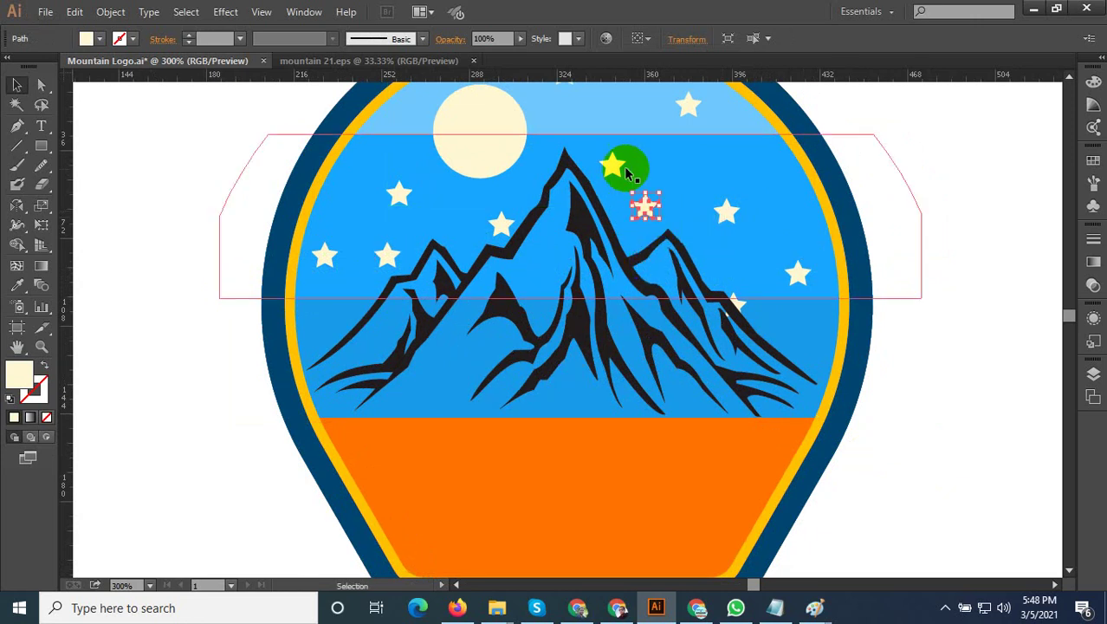
{"action": "left_click_drag", "start_coordinate": [608, 163], "coordinate": [602, 151]}
{"action": "mouse_move", "coordinate": [734, 302]}
{"action": "left_mouse_down"}
{"action": "mouse_move", "coordinate": [784, 316]}
{"action": "mouse_move", "coordinate": [728, 265]}
{"action": "left_mouse_up"}
{"action": "left_click", "coordinate": [930, 299]}
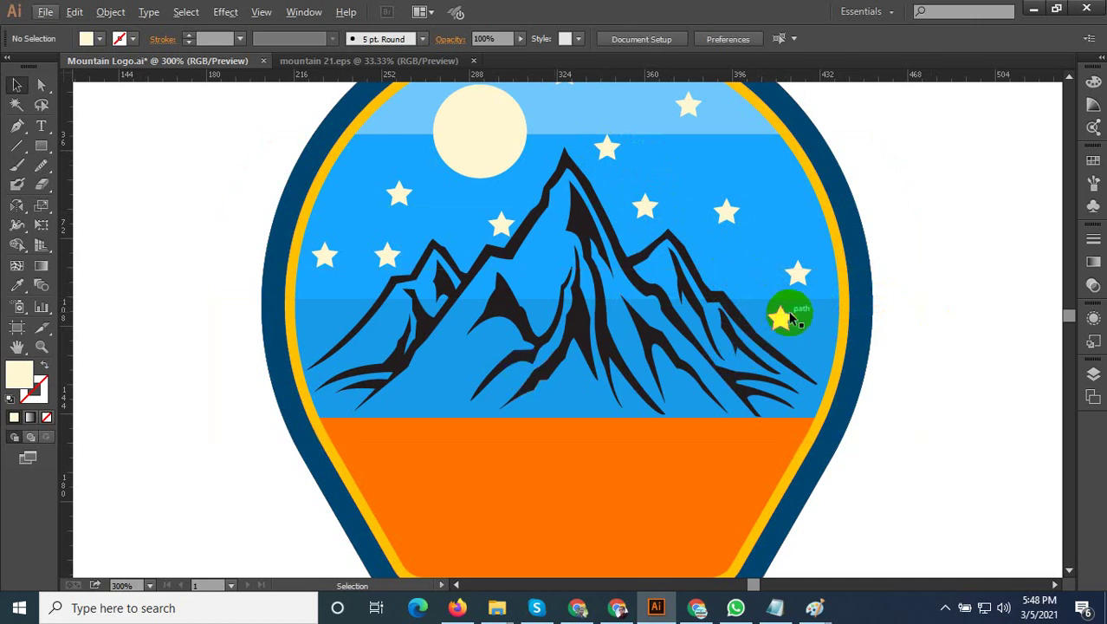
{"action": "left_click", "coordinate": [914, 260]}
Select the cream moon and sample a colour onto it with the Eyedropper
{"action": "scroll", "coordinate": [939, 316], "scroll_direction": "down", "scroll_amount": 1}
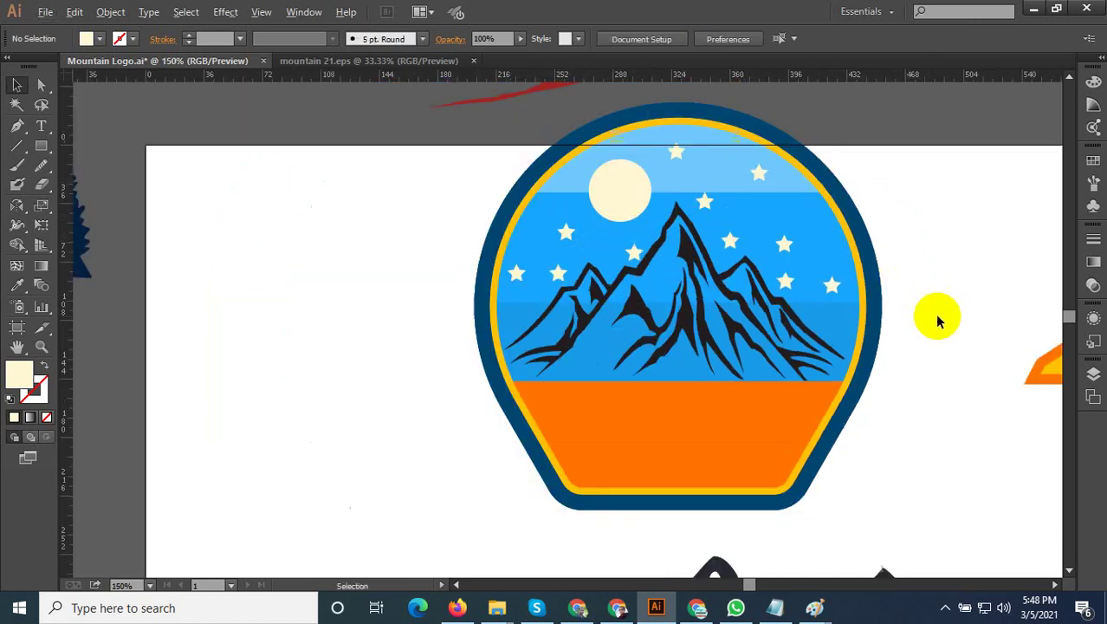
{"action": "scroll", "coordinate": [957, 321], "scroll_direction": "down", "scroll_amount": 1}
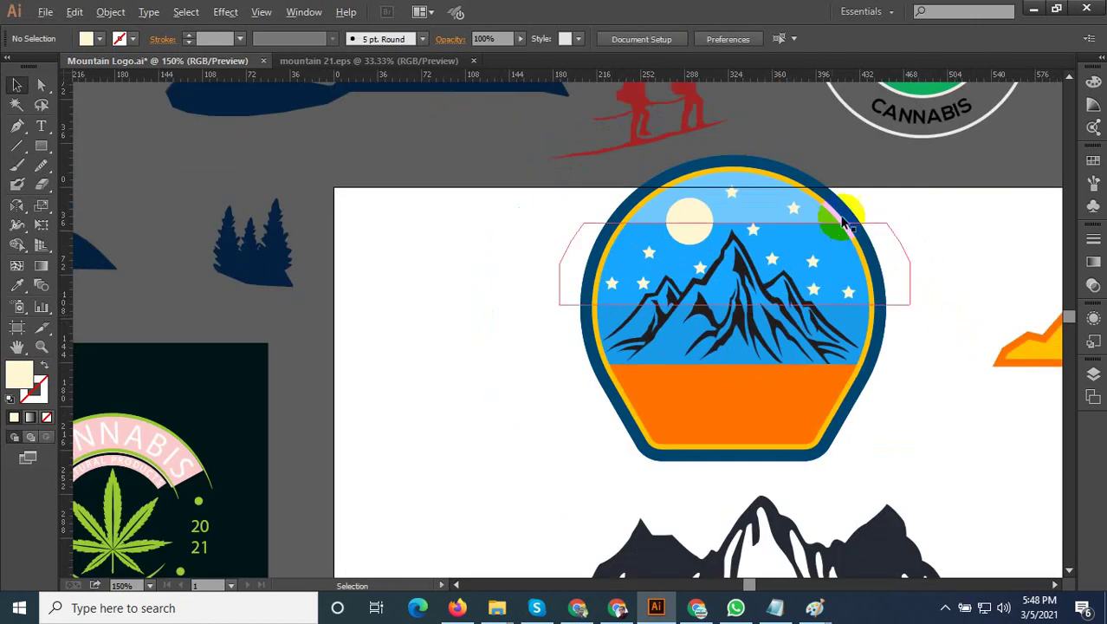
{"action": "scroll", "coordinate": [844, 224], "scroll_direction": "up", "scroll_amount": 2}
{"action": "scroll", "coordinate": [496, 258], "scroll_direction": "down", "scroll_amount": 1}
{"action": "left_click", "coordinate": [501, 243]}
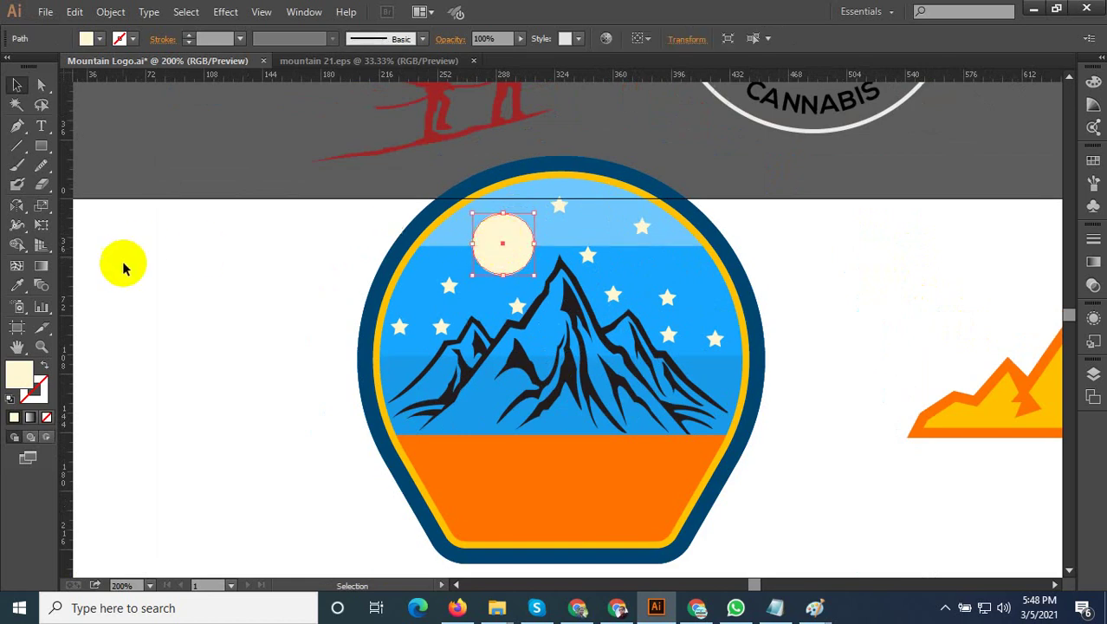
{"action": "left_click", "coordinate": [19, 287]}
{"action": "scroll", "coordinate": [222, 240], "scroll_direction": "down", "scroll_amount": 2}
{"action": "scroll", "coordinate": [260, 260], "scroll_direction": "down", "scroll_amount": 1}
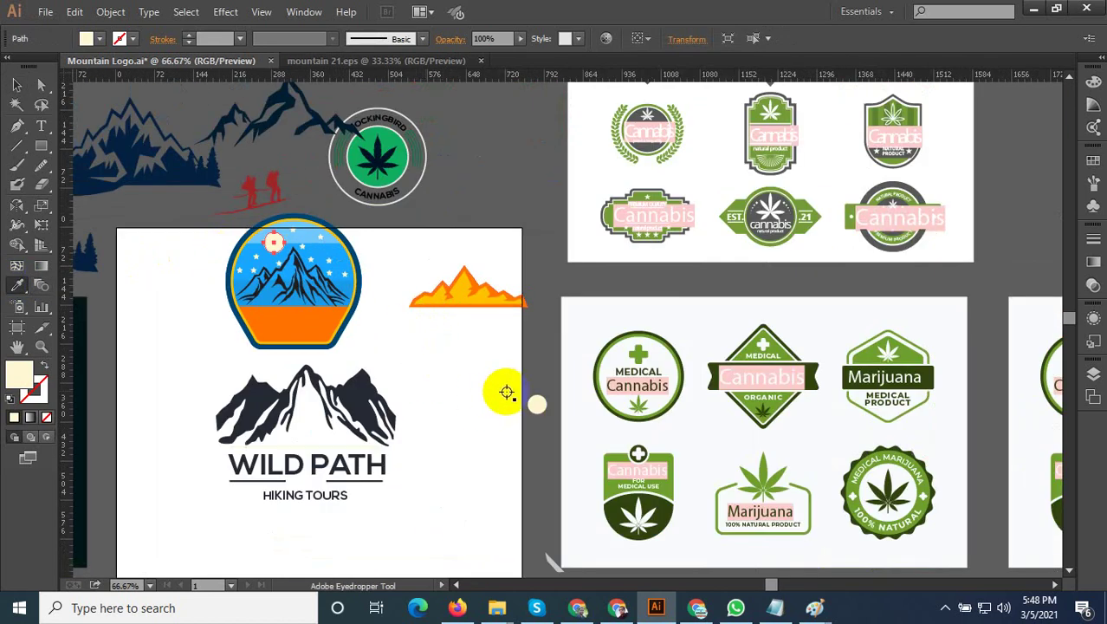
{"action": "scroll", "coordinate": [236, 243], "scroll_direction": "up", "scroll_amount": 3}
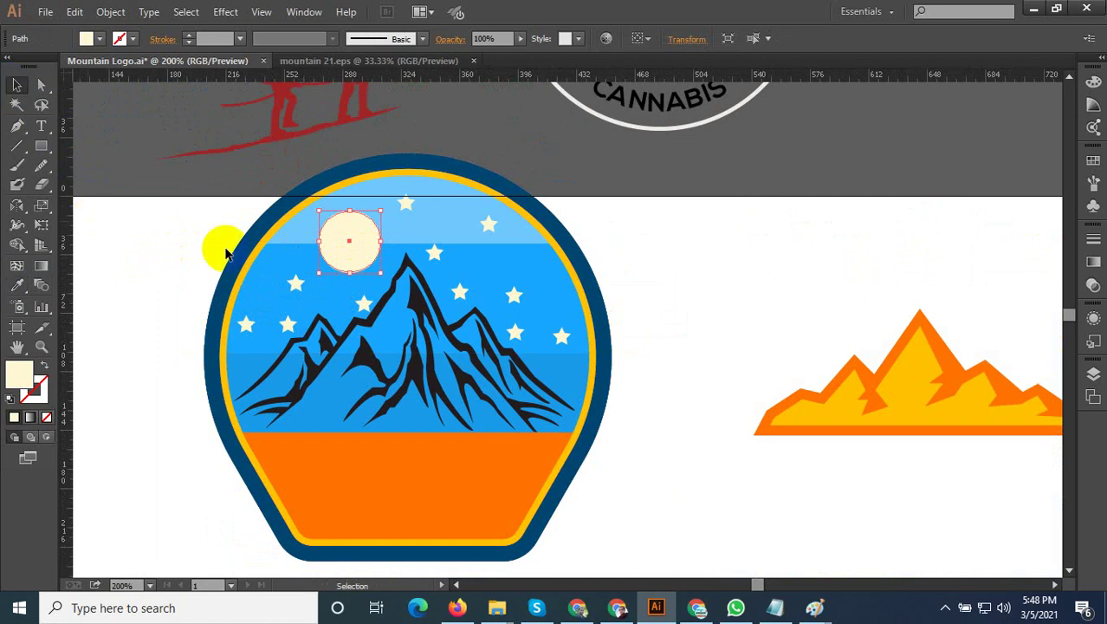
{"action": "left_click", "coordinate": [225, 251]}
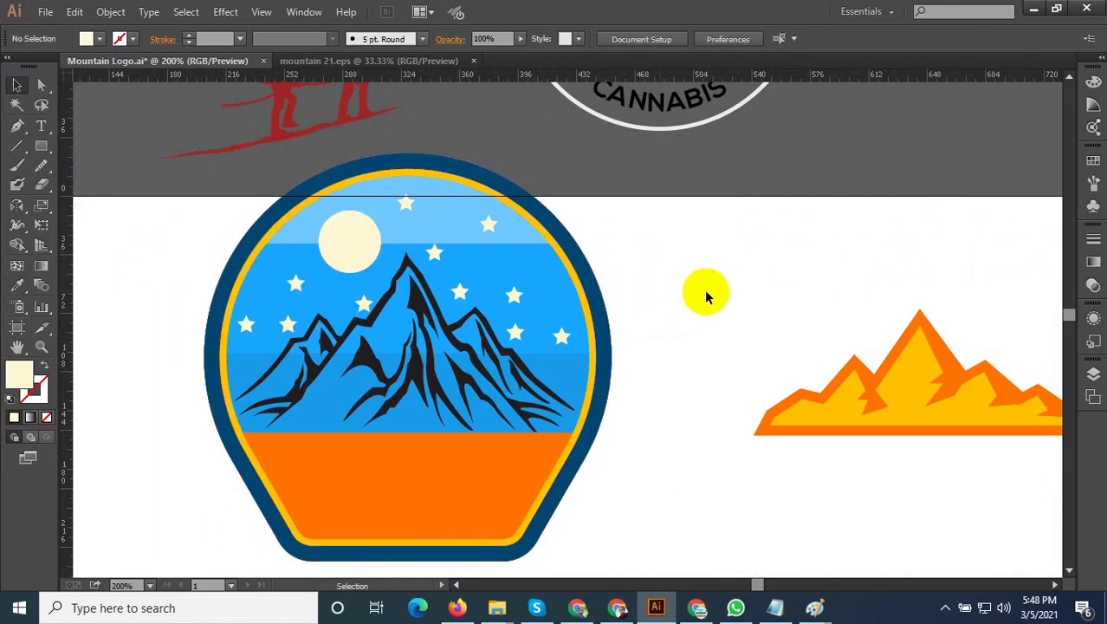
{"action": "scroll", "coordinate": [568, 334], "scroll_direction": "down", "scroll_amount": 3}
{"action": "scroll", "coordinate": [499, 409], "scroll_direction": "up", "scroll_amount": 3}
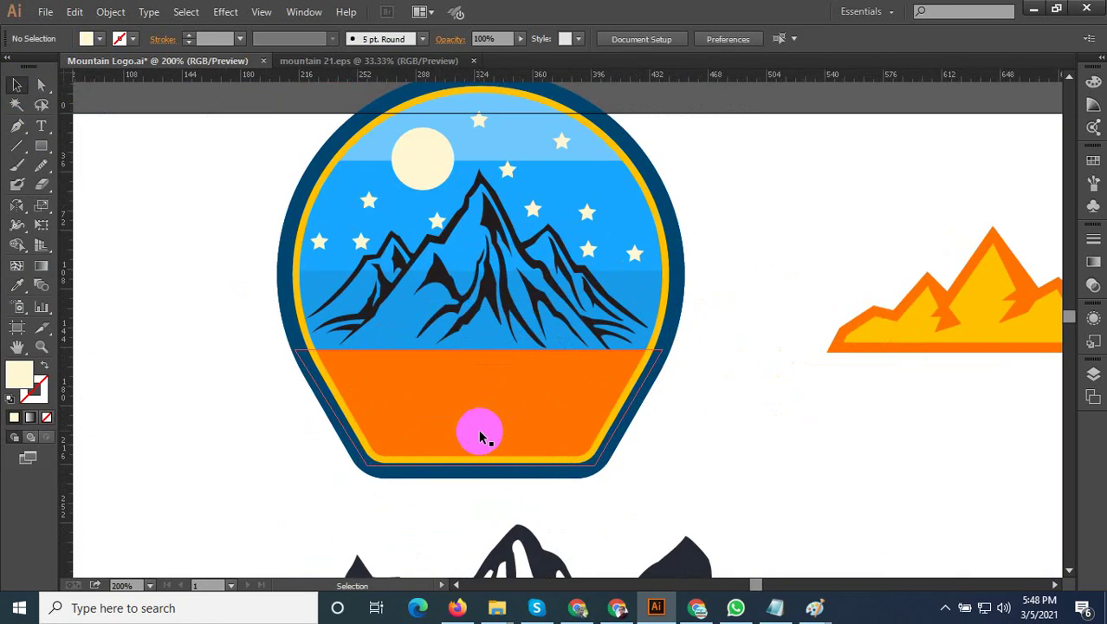
{"action": "scroll", "coordinate": [482, 436], "scroll_direction": "down", "scroll_amount": 2}
{"action": "scroll", "coordinate": [618, 353], "scroll_direction": "down", "scroll_amount": 2}
{"action": "scroll", "coordinate": [630, 389], "scroll_direction": "down", "scroll_amount": 1}
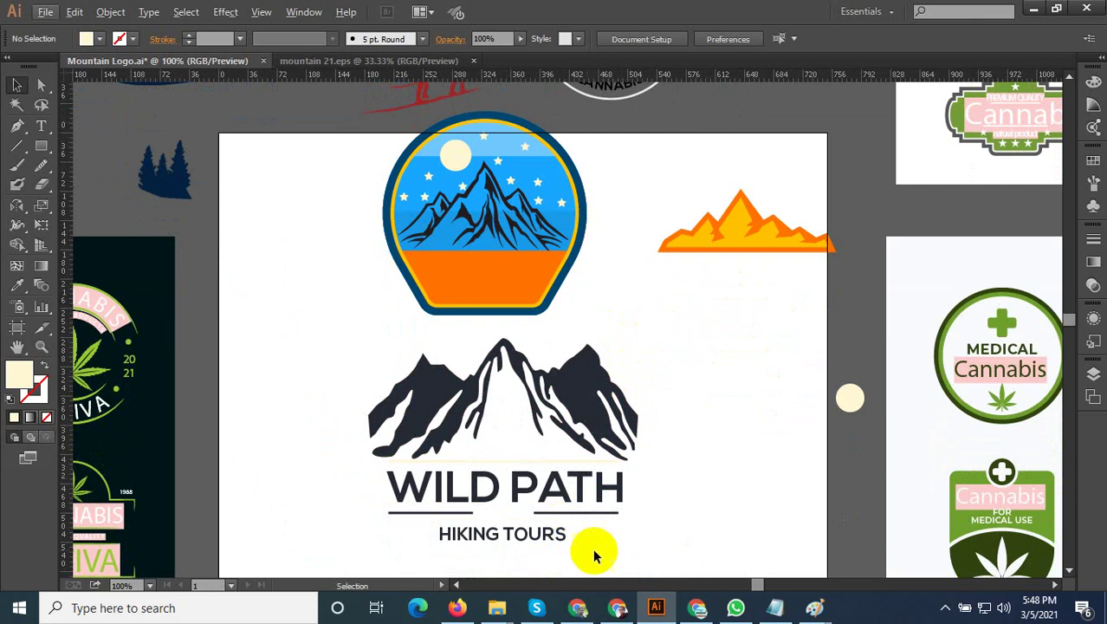
Move the WILD PATH / HIKING TOURS group onto the orange band and scale it down
{"action": "left_click", "coordinate": [514, 512]}
{"action": "left_click_drag", "start_coordinate": [530, 492], "coordinate": [525, 271]}
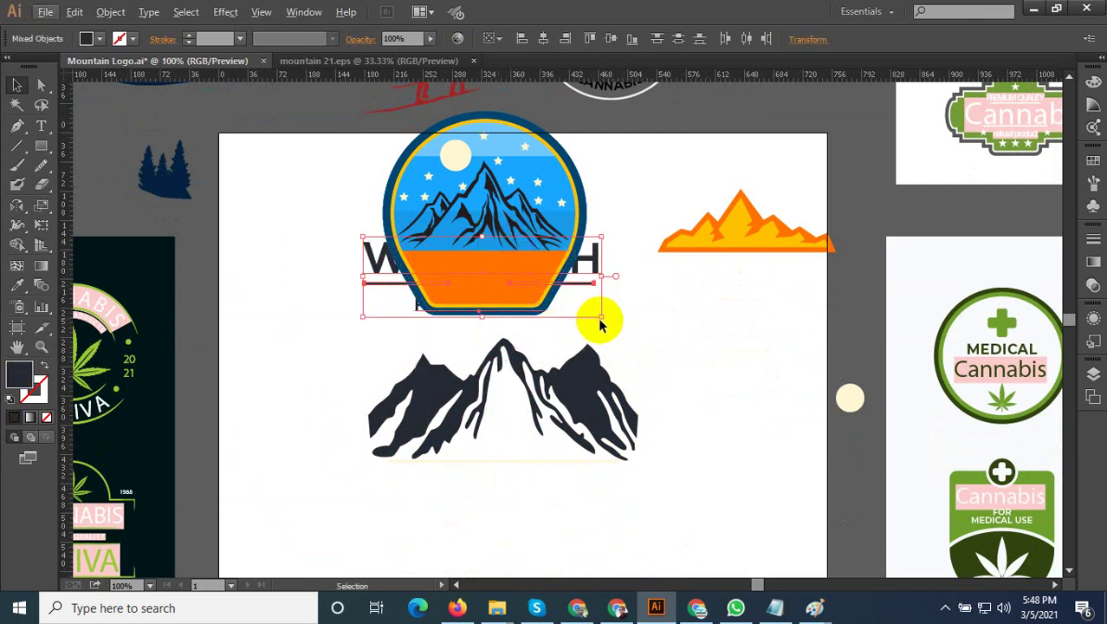
{"action": "mouse_move", "coordinate": [604, 318]}
{"action": "left_mouse_down"}
{"action": "mouse_move", "coordinate": [549, 326]}
{"action": "mouse_move", "coordinate": [485, 275]}
{"action": "left_mouse_up"}
Bring the title text in front of the badge, then select HIKING TOURS
{"action": "right_click", "coordinate": [485, 274]}
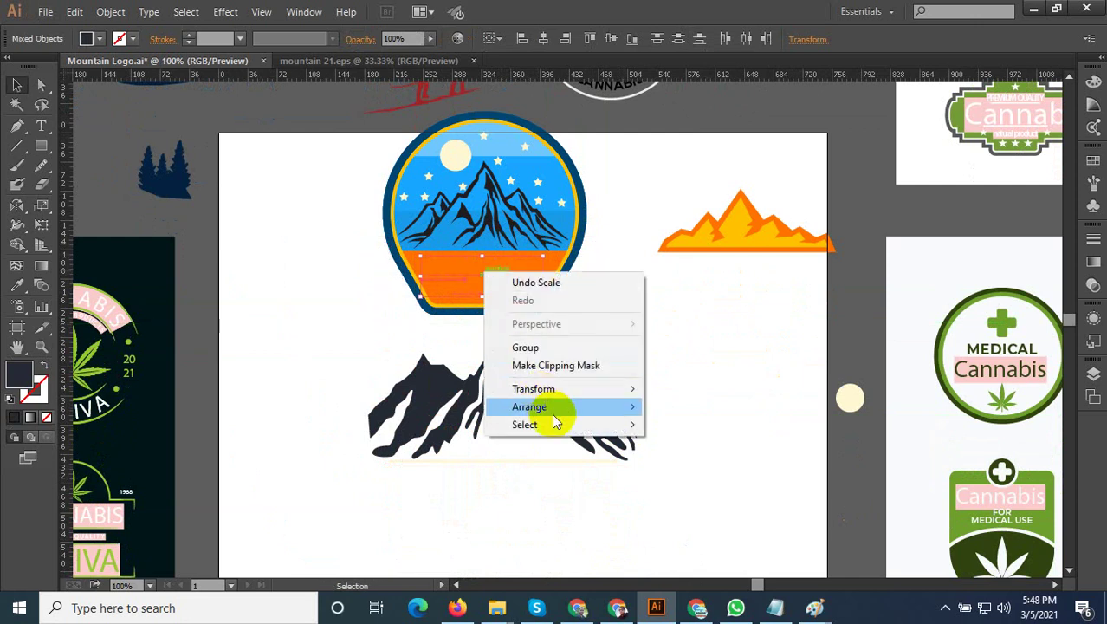
{"action": "mouse_move", "coordinate": [529, 406]}
{"action": "left_click", "coordinate": [683, 365]}
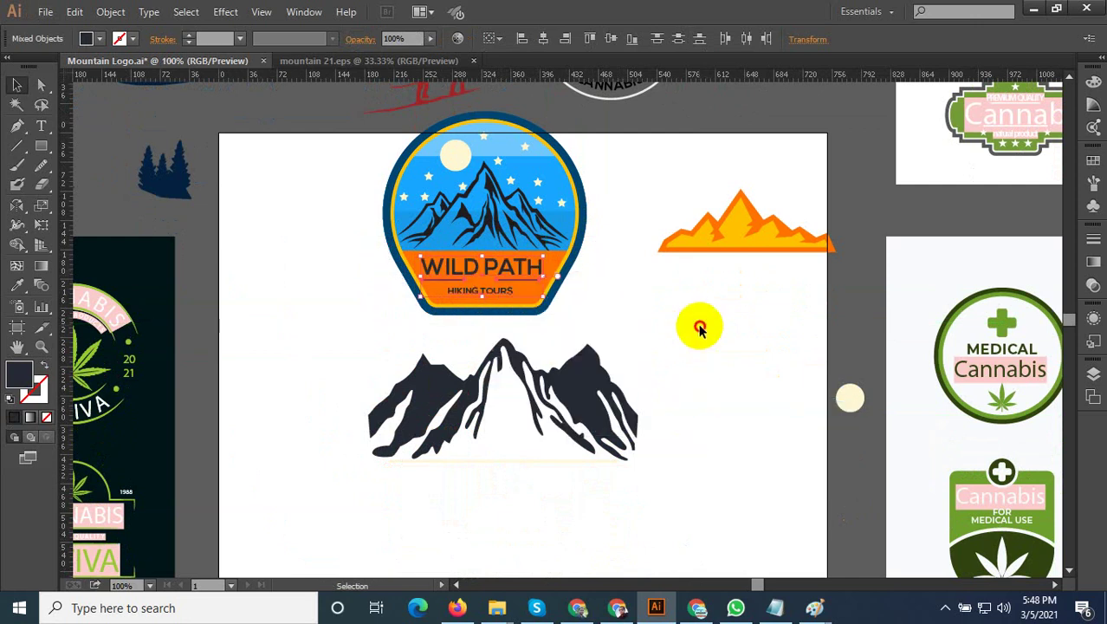
{"action": "left_click", "coordinate": [700, 329]}
{"action": "scroll", "coordinate": [479, 280], "scroll_direction": "up", "scroll_amount": 2}
{"action": "left_click", "coordinate": [487, 310]}
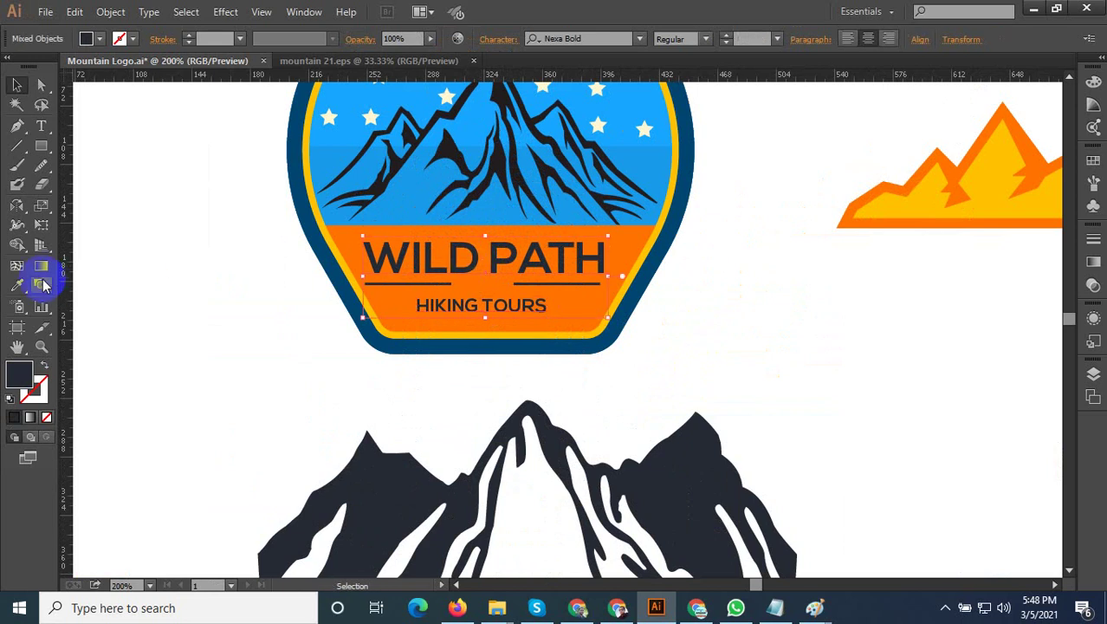
Recolour the WILD PATH and HIKING TOURS lettering white
{"action": "left_click", "coordinate": [147, 285]}
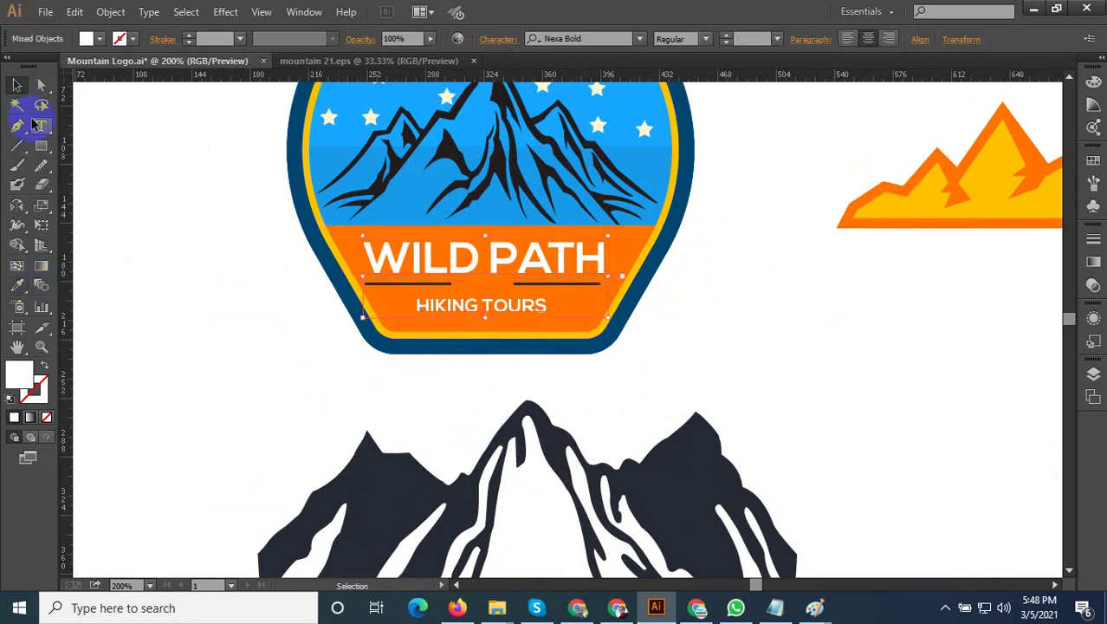
{"action": "left_click", "coordinate": [593, 295]}
{"action": "scroll", "coordinate": [537, 288], "scroll_direction": "up", "scroll_amount": 1}
Isolate the two dark divider lines and move them down level with HIKING TOURS
{"action": "left_click", "coordinate": [534, 288]}
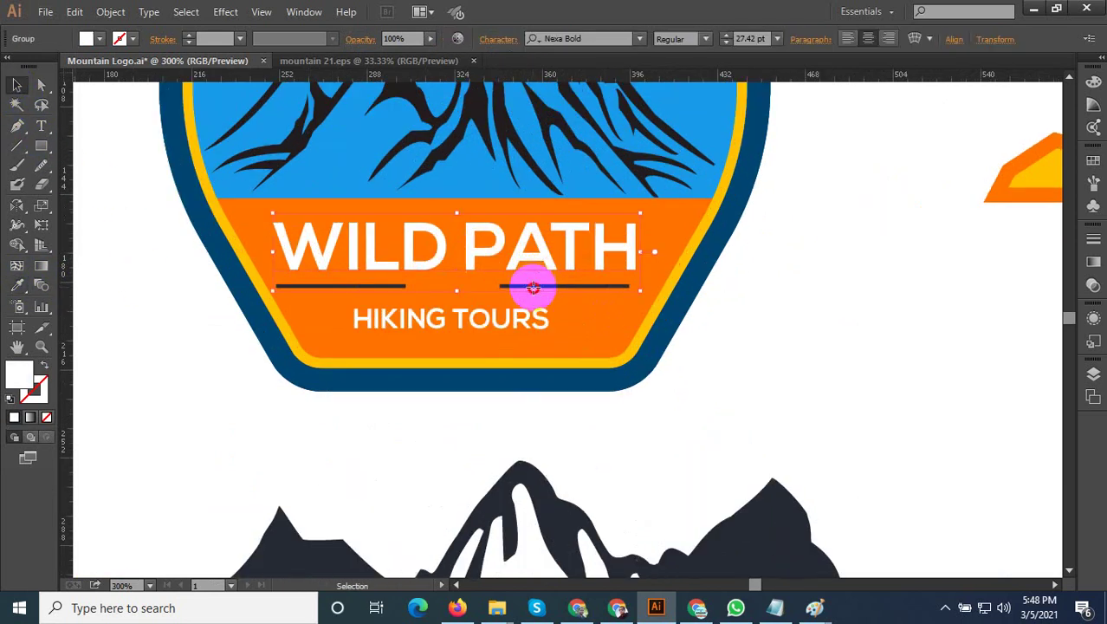
{"action": "left_click", "coordinate": [766, 344]}
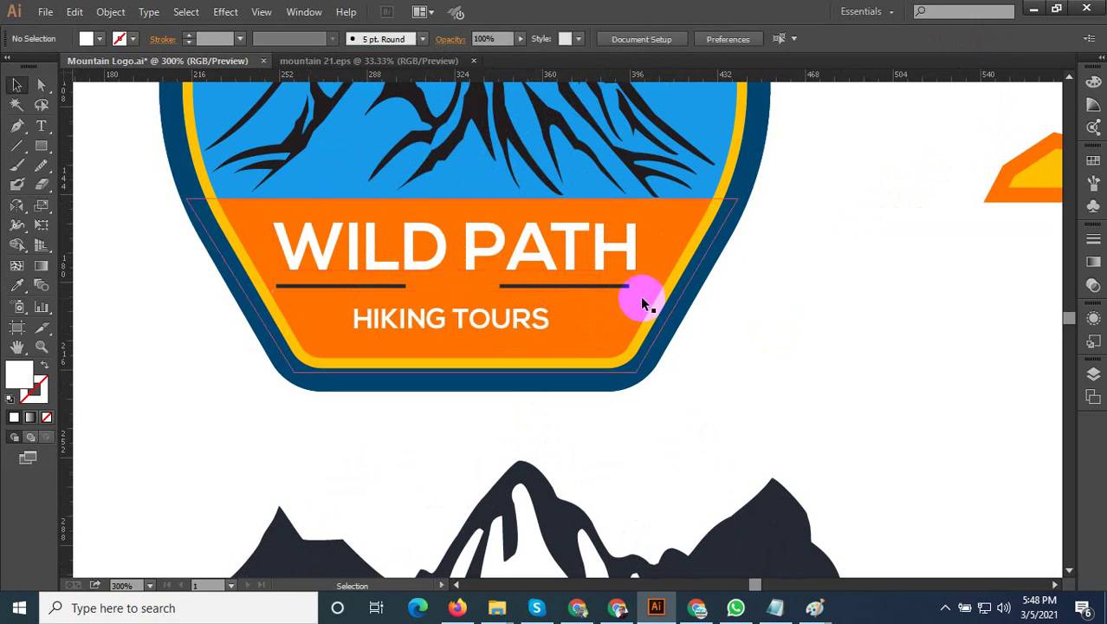
{"action": "left_click", "coordinate": [615, 295]}
{"action": "scroll", "coordinate": [369, 286], "scroll_direction": "up", "scroll_amount": 2}
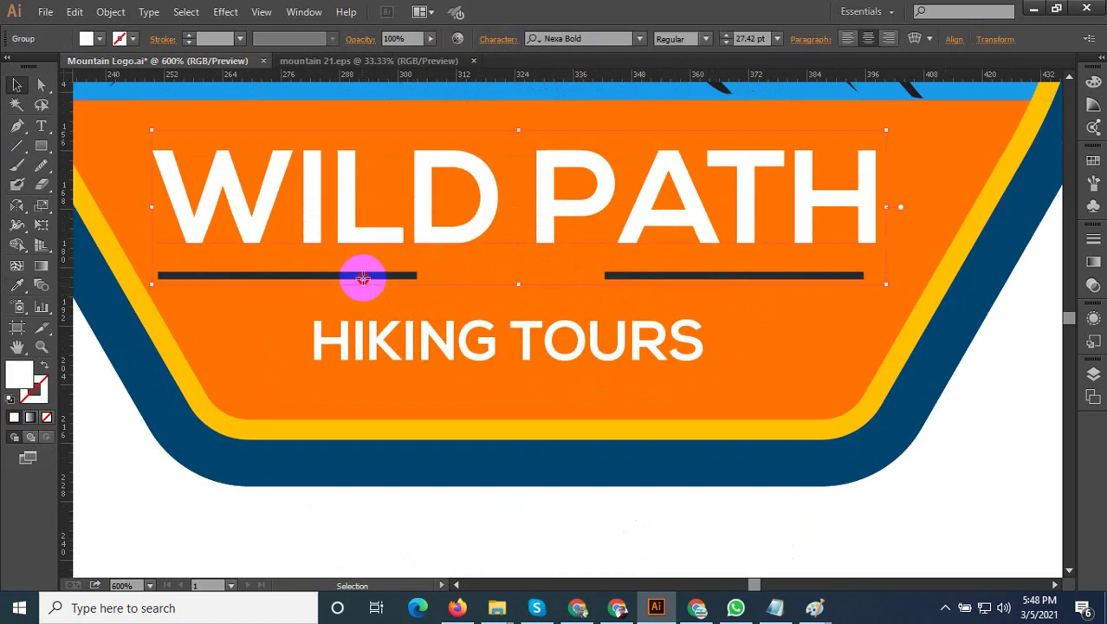
{"action": "mouse_move", "coordinate": [370, 260]}
{"action": "left_mouse_down"}
{"action": "mouse_move", "coordinate": [370, 246]}
{"action": "mouse_move", "coordinate": [345, 355]}
{"action": "mouse_move", "coordinate": [358, 348]}
{"action": "left_mouse_up"}
{"action": "left_click", "coordinate": [355, 277]}
Shorten the left dark line and copy it to the right side of HIKING TOURS
{"action": "double_click", "coordinate": [292, 352]}
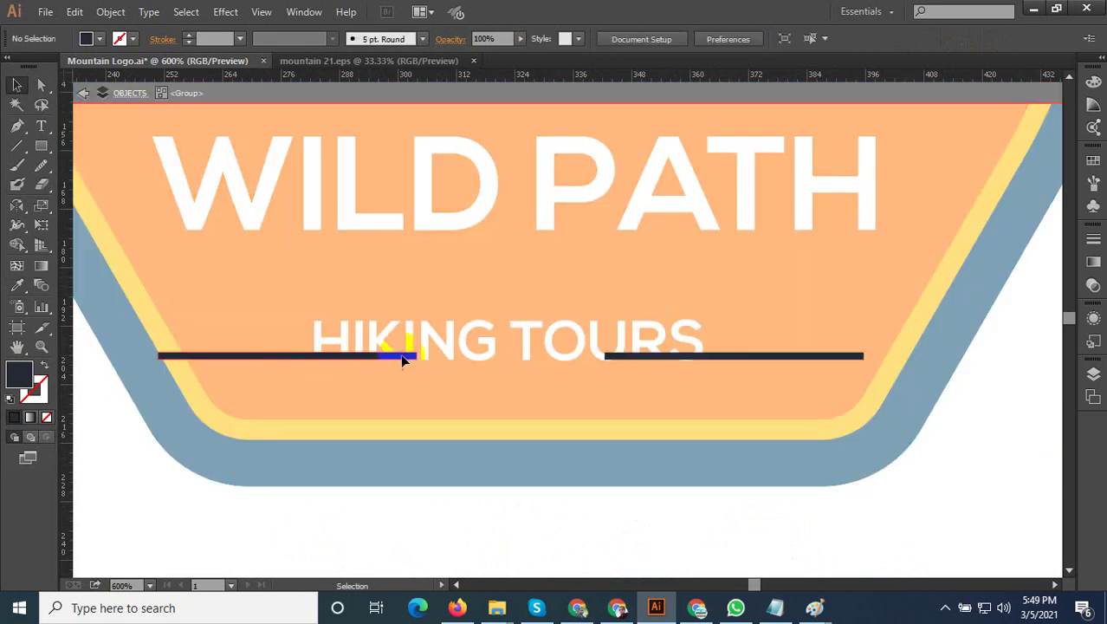
{"action": "left_click", "coordinate": [403, 356]}
{"action": "left_click_drag", "start_coordinate": [396, 356], "coordinate": [291, 353]}
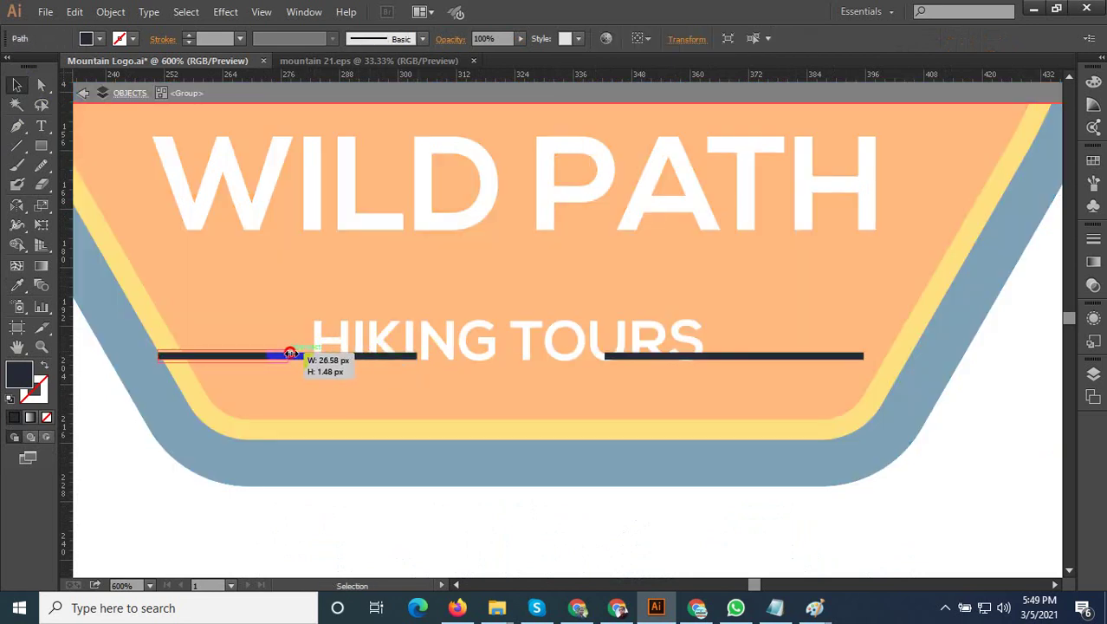
{"action": "left_click", "coordinate": [374, 369]}
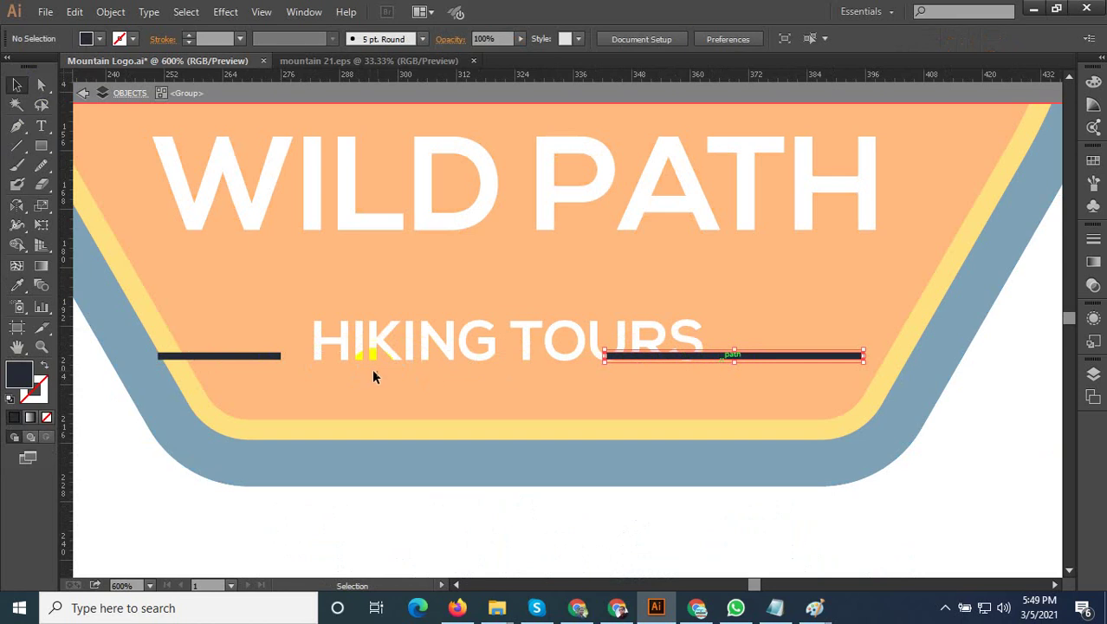
{"action": "key", "text": "ctrl+z"}
{"action": "left_click_drag", "start_coordinate": [415, 358], "coordinate": [760, 358]}
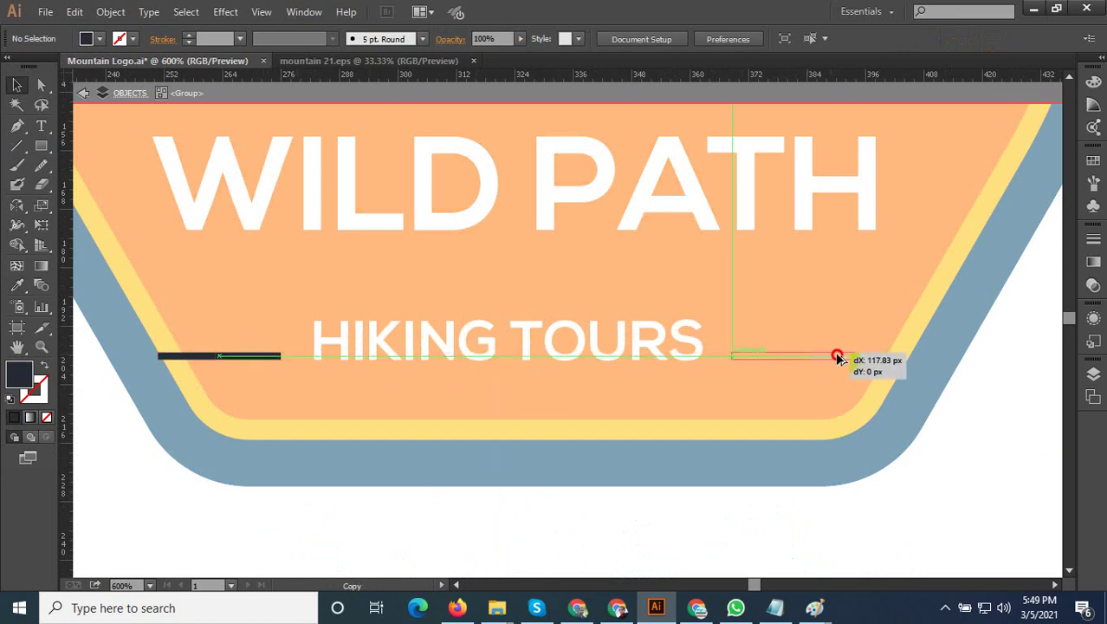
{"action": "left_click_drag", "start_coordinate": [834, 358], "coordinate": [836, 358]}
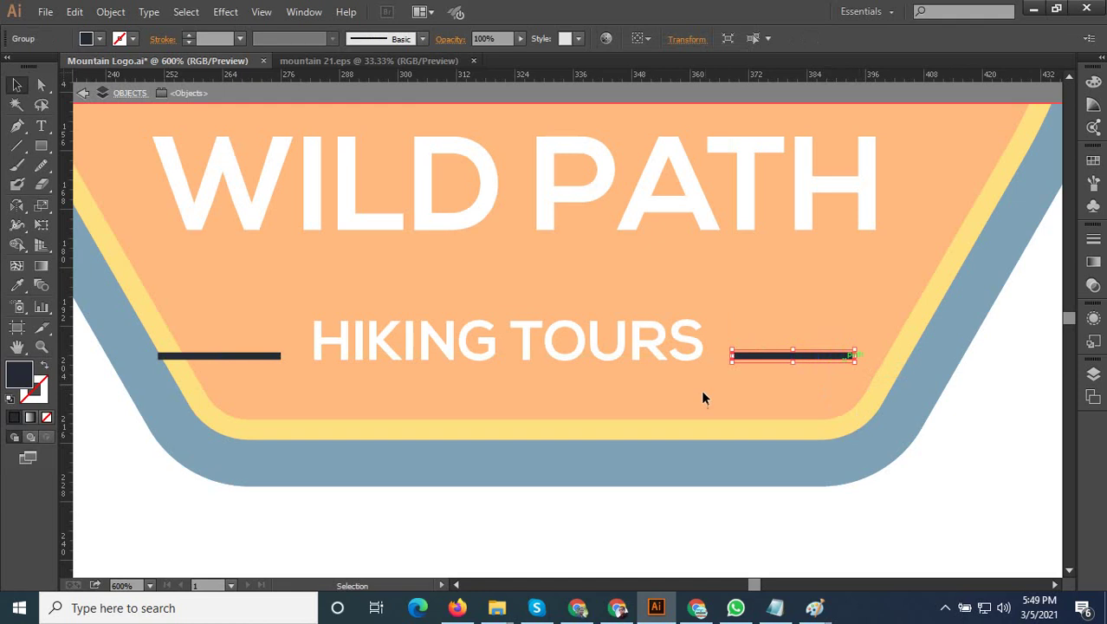
Exit the group and nudge both dark lines and HIKING TOURS up
{"action": "double_click", "coordinate": [996, 499]}
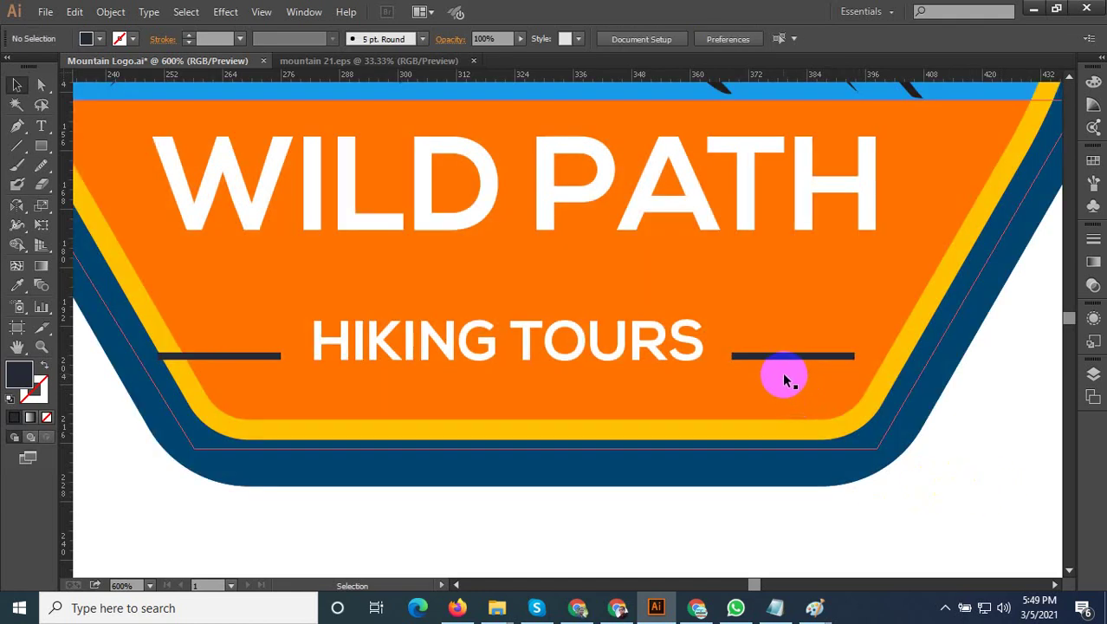
{"action": "left_click", "coordinate": [787, 356]}
{"action": "left_click", "coordinate": [264, 355], "text": "shift"}
{"action": "left_click", "coordinate": [710, 358], "text": "shift"}
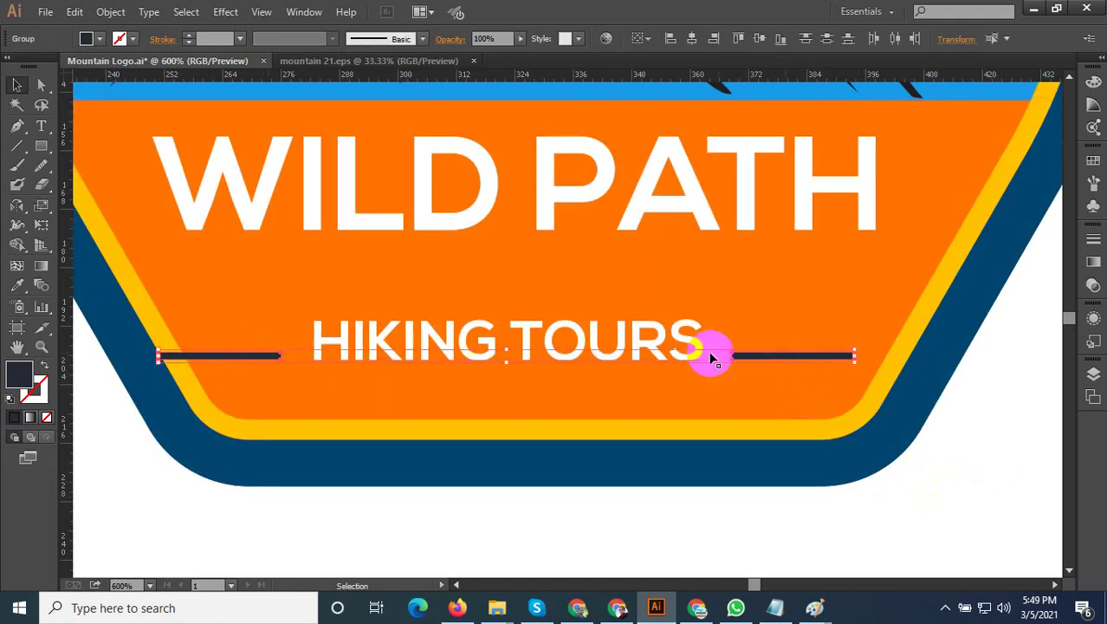
{"action": "left_click_drag", "start_coordinate": [750, 353], "coordinate": [743, 340]}
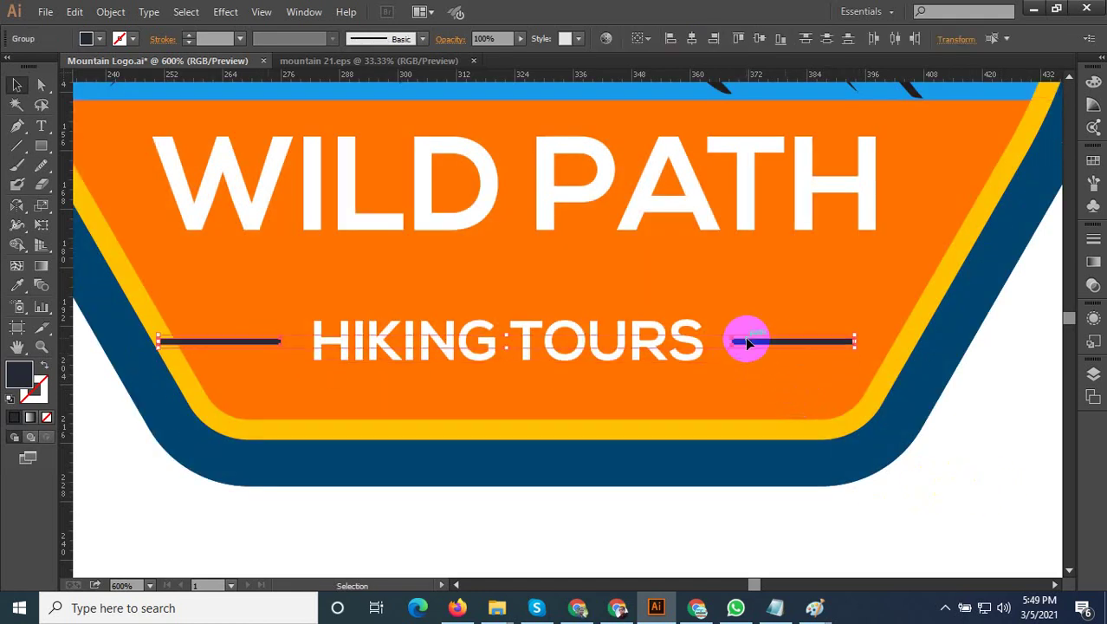
{"action": "left_click_drag", "start_coordinate": [855, 343], "coordinate": [882, 231]}
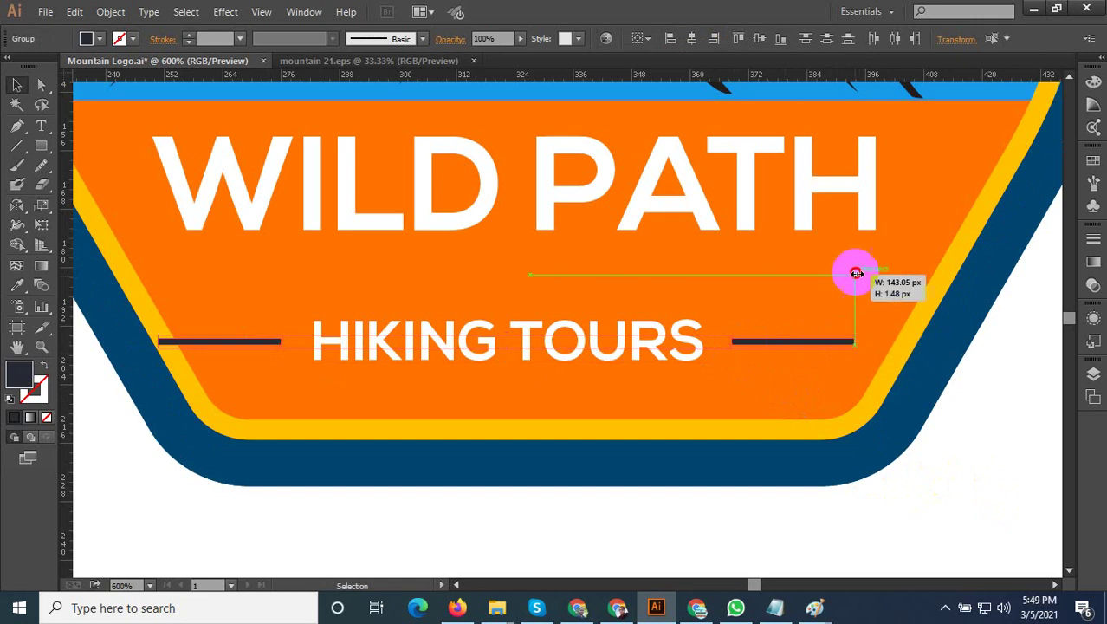
Return the dark line beside HIKING TOURS and zoom out to view the banner
{"action": "scroll", "coordinate": [901, 406], "scroll_direction": "down", "scroll_amount": 2}
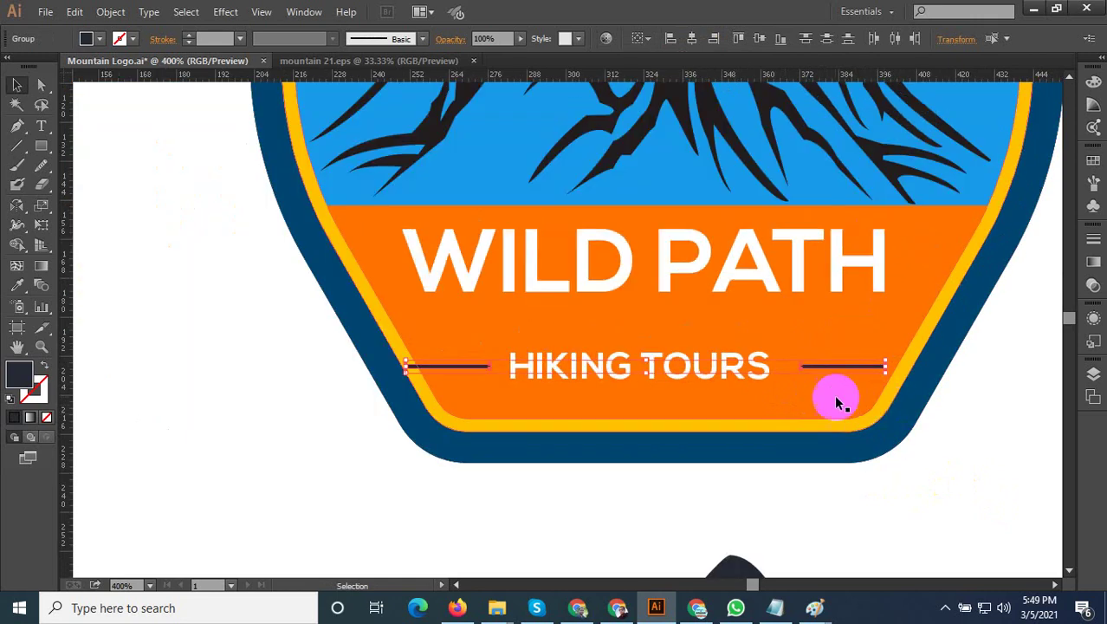
{"action": "scroll", "coordinate": [404, 374], "scroll_direction": "up", "scroll_amount": 2}
{"action": "left_click_drag", "start_coordinate": [403, 373], "coordinate": [407, 245]}
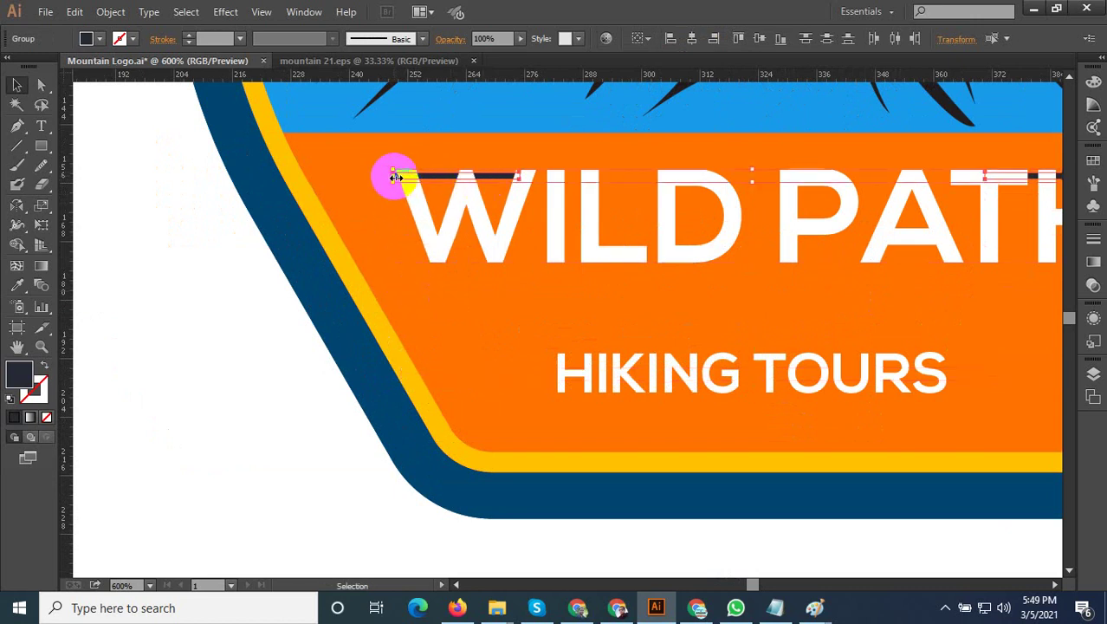
{"action": "left_click_drag", "start_coordinate": [395, 178], "coordinate": [398, 177]}
{"action": "mouse_move", "coordinate": [503, 182]}
{"action": "left_mouse_down"}
{"action": "mouse_move", "coordinate": [498, 397]}
{"action": "mouse_move", "coordinate": [502, 374]}
{"action": "left_mouse_up"}
{"action": "scroll", "coordinate": [373, 416], "scroll_direction": "right", "scroll_amount": 3}
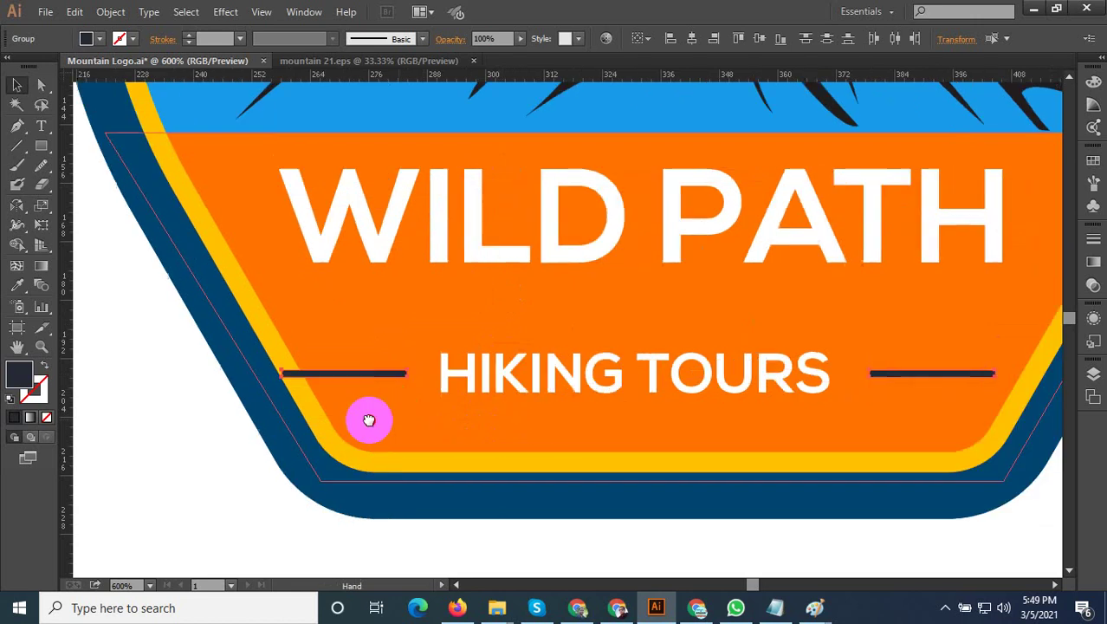
{"action": "scroll", "coordinate": [375, 436], "scroll_direction": "right", "scroll_amount": 2}
{"action": "key", "text": "ctrl+minus"}
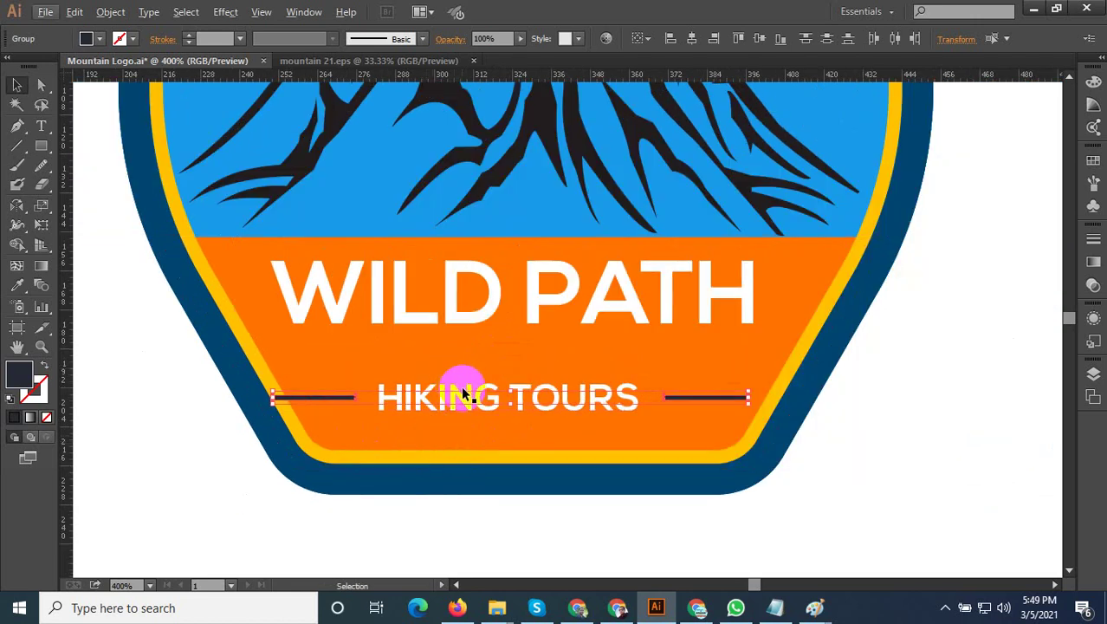
{"action": "key", "text": "ctrl+minus"}
{"action": "key", "text": "ctrl+plus"}
{"action": "key", "text": "ctrl+plus"}
{"action": "key", "text": "ctrl+minus"}
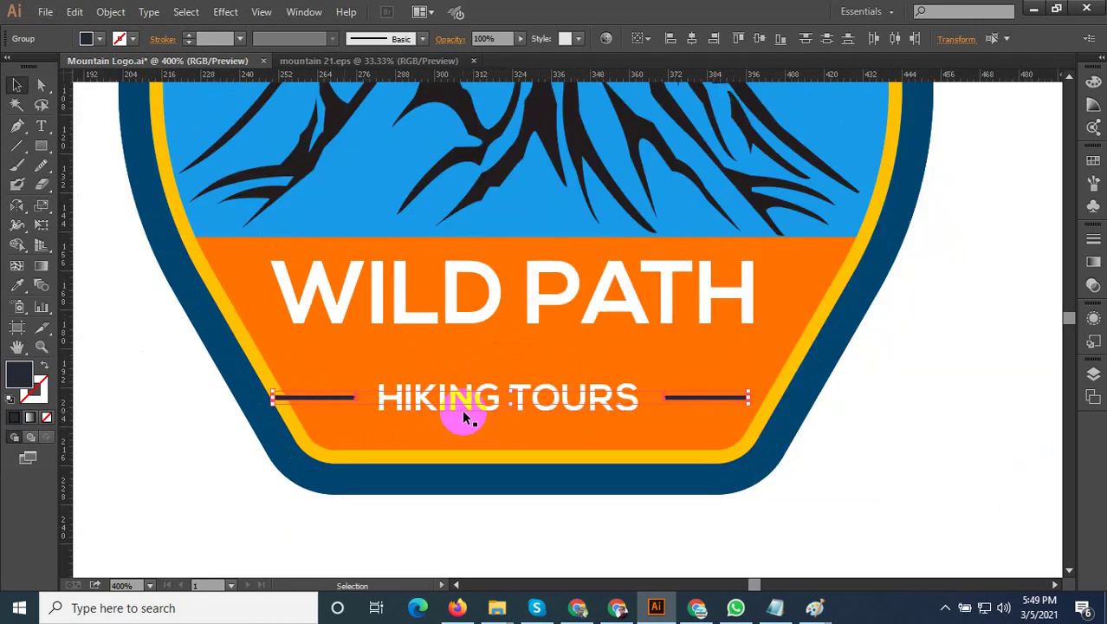
Group HIKING TOURS with its side lines, add WILD PATH, and centre the shrunken block
{"action": "left_click", "coordinate": [496, 411], "text": "shift"}
{"action": "right_click", "coordinate": [496, 407]}
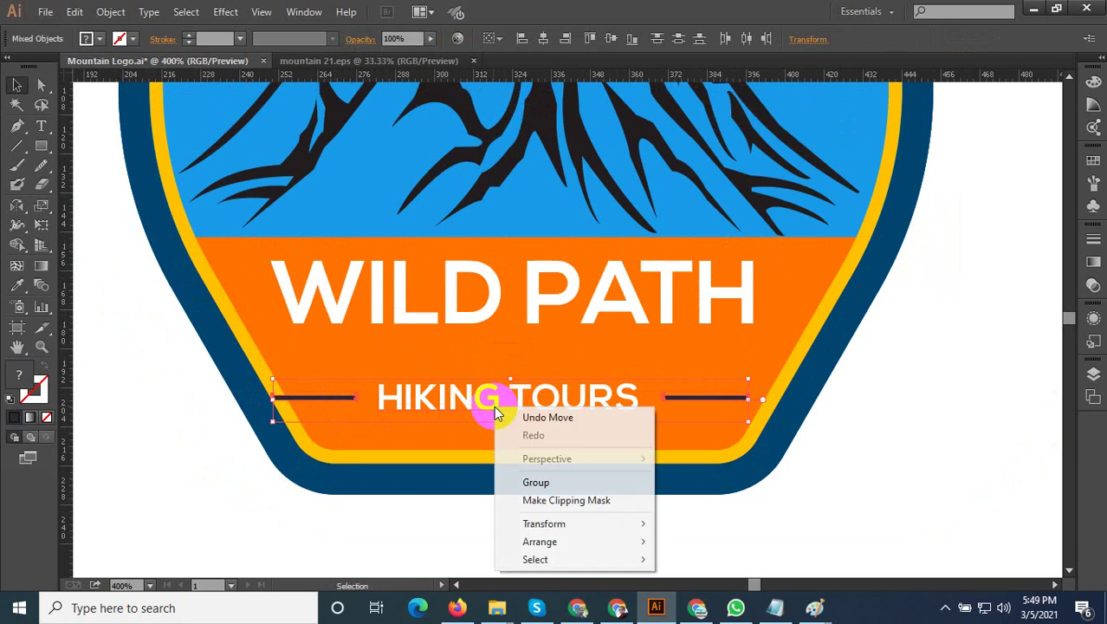
{"action": "left_click", "coordinate": [536, 482]}
{"action": "left_click", "coordinate": [544, 314], "text": "shift"}
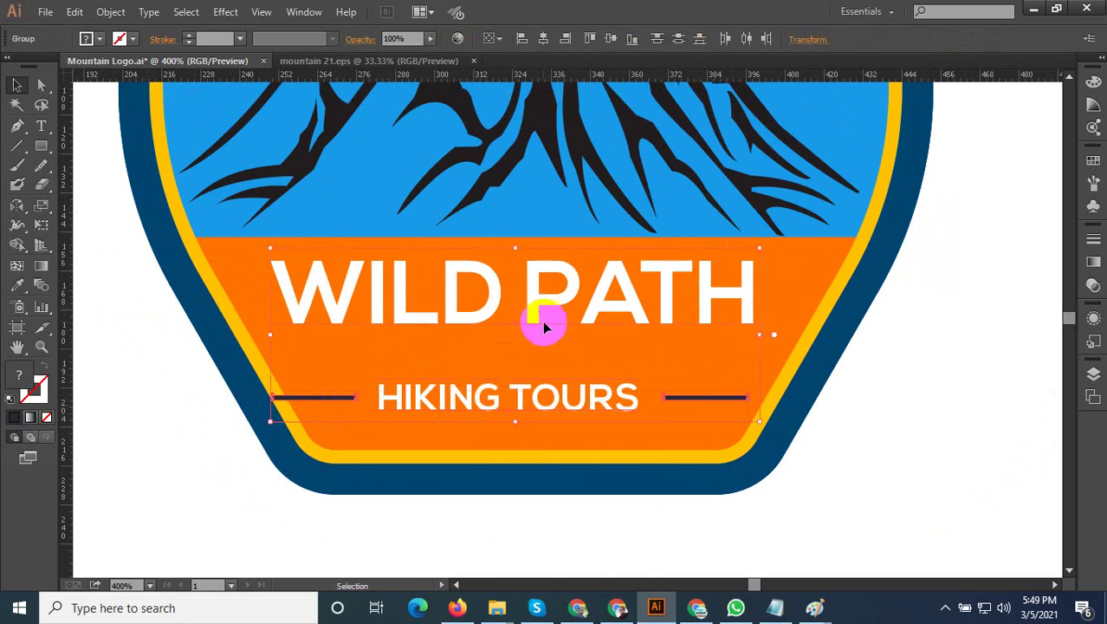
{"action": "left_click_drag", "start_coordinate": [760, 422], "coordinate": [736, 414]}
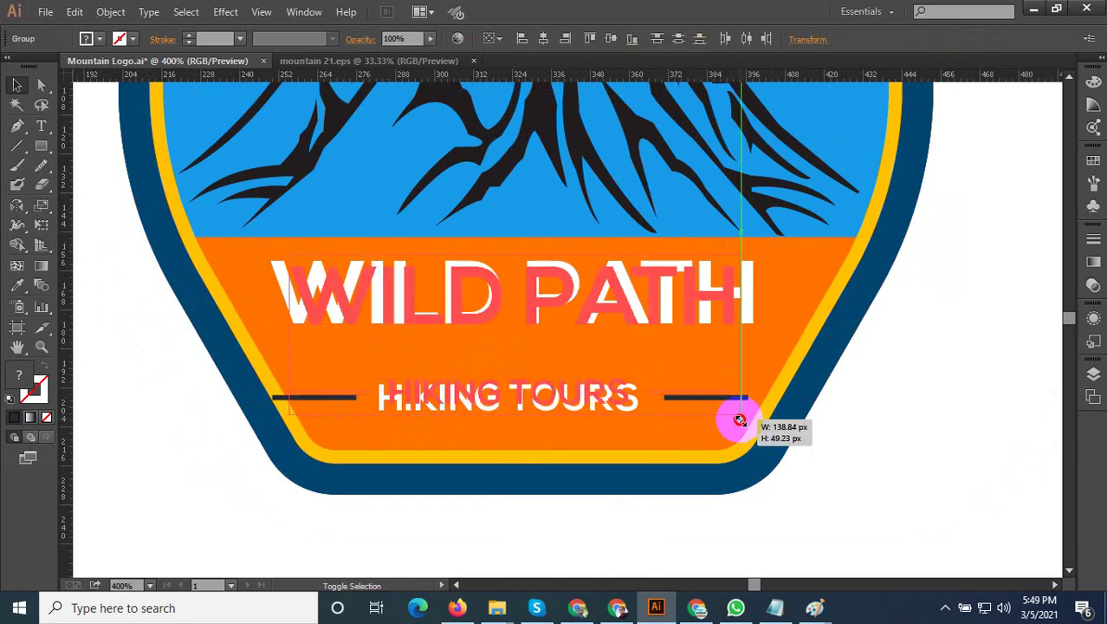
{"action": "left_click_drag", "start_coordinate": [625, 317], "coordinate": [634, 317]}
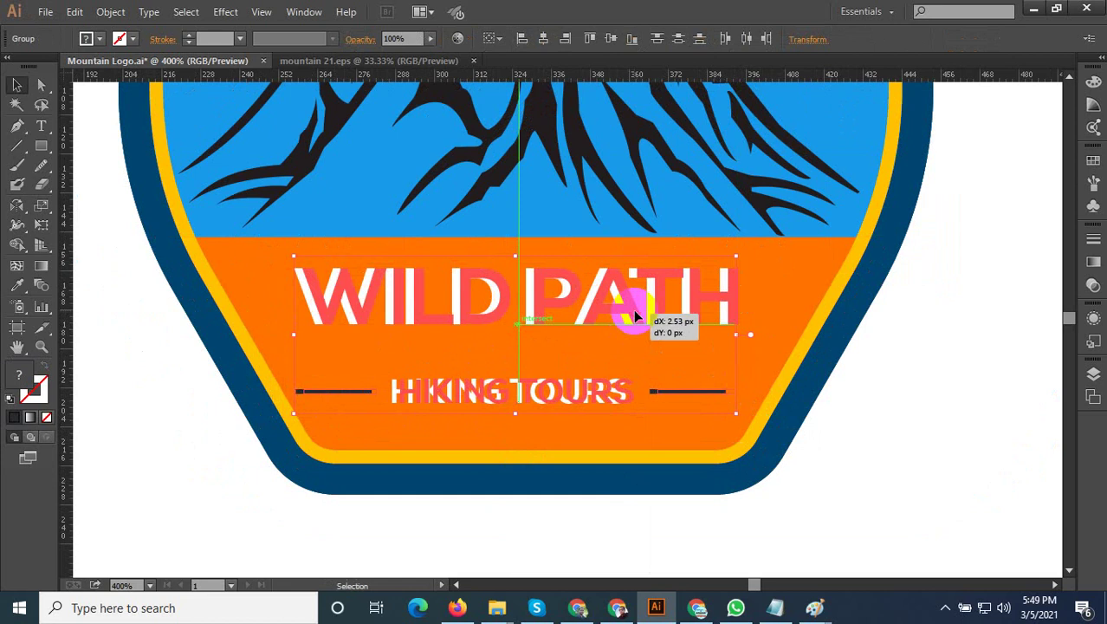
{"action": "left_click", "coordinate": [839, 440]}
{"action": "scroll", "coordinate": [620, 428], "scroll_direction": "down", "scroll_amount": 2}
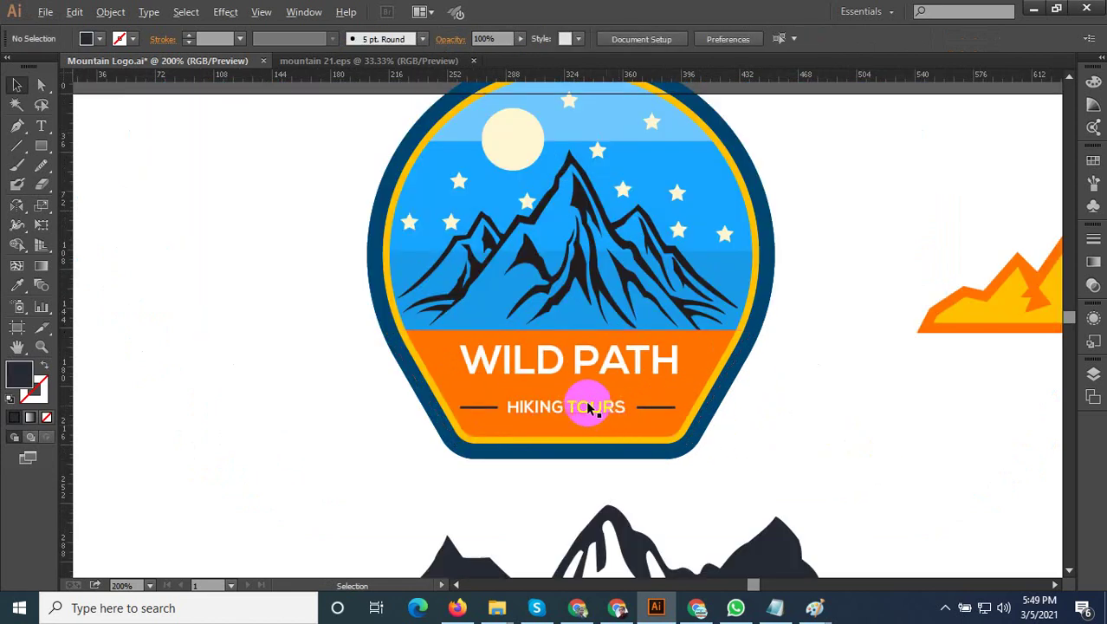
Enlarge the WILD PATH title and shift it slightly down
{"action": "double_click", "coordinate": [553, 365]}
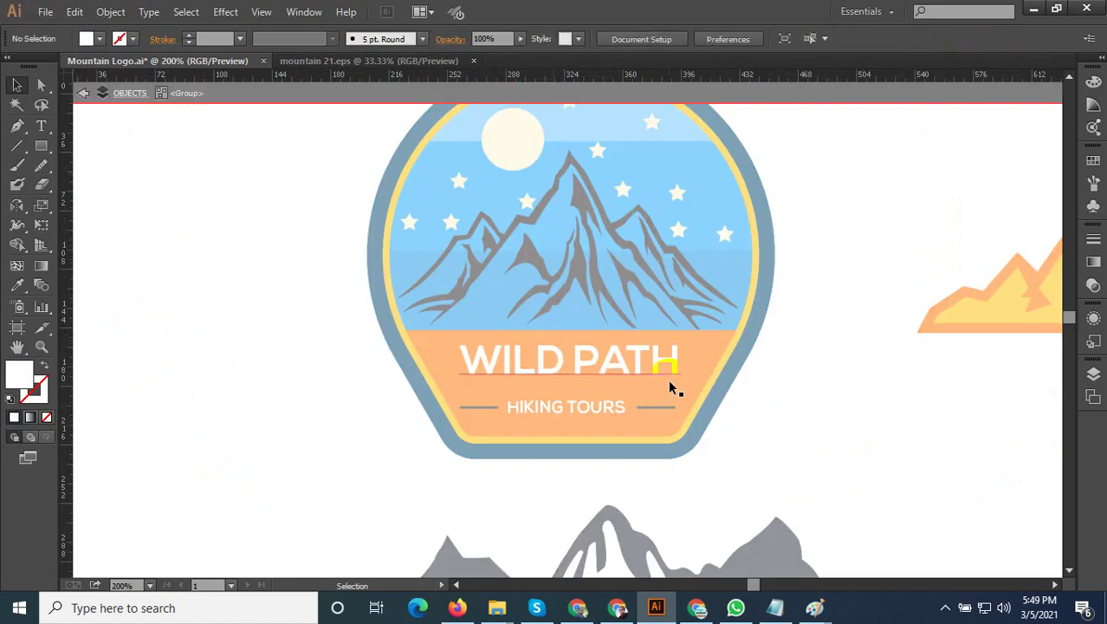
{"action": "double_click", "coordinate": [669, 382]}
{"action": "scroll", "coordinate": [672, 384], "scroll_direction": "up", "scroll_amount": 1}
{"action": "left_click", "coordinate": [678, 388]}
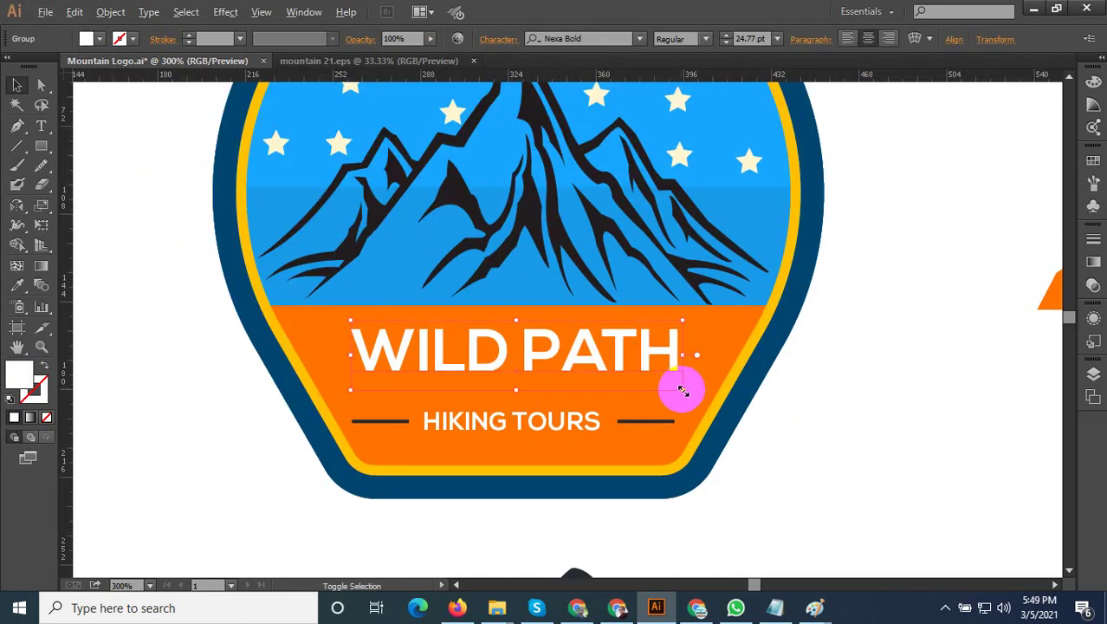
{"action": "left_click_drag", "start_coordinate": [683, 391], "coordinate": [706, 395]}
{"action": "mouse_move", "coordinate": [593, 366]}
{"action": "left_mouse_down"}
{"action": "mouse_move", "coordinate": [593, 379]}
{"action": "mouse_move", "coordinate": [568, 387]}
{"action": "left_mouse_up"}
Move WILD PATH down closer to HIKING TOURS and fine-tune its position
{"action": "scroll", "coordinate": [741, 424], "scroll_direction": "down", "scroll_amount": 2}
{"action": "left_click", "coordinate": [741, 424]}
{"action": "scroll", "coordinate": [571, 374], "scroll_direction": "up", "scroll_amount": 1}
{"action": "scroll", "coordinate": [570, 374], "scroll_direction": "up", "scroll_amount": 1}
{"action": "left_click_drag", "start_coordinate": [638, 396], "coordinate": [646, 381]}
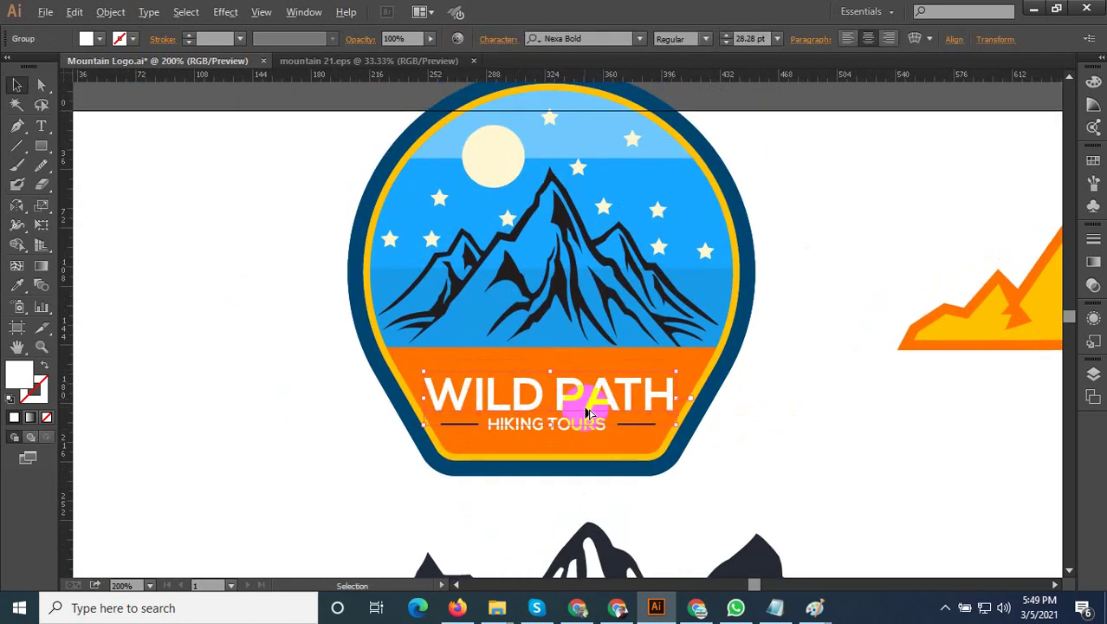
{"action": "scroll", "coordinate": [558, 381], "scroll_direction": "up", "scroll_amount": 2}
{"action": "left_click_drag", "start_coordinate": [559, 381], "coordinate": [538, 379]}
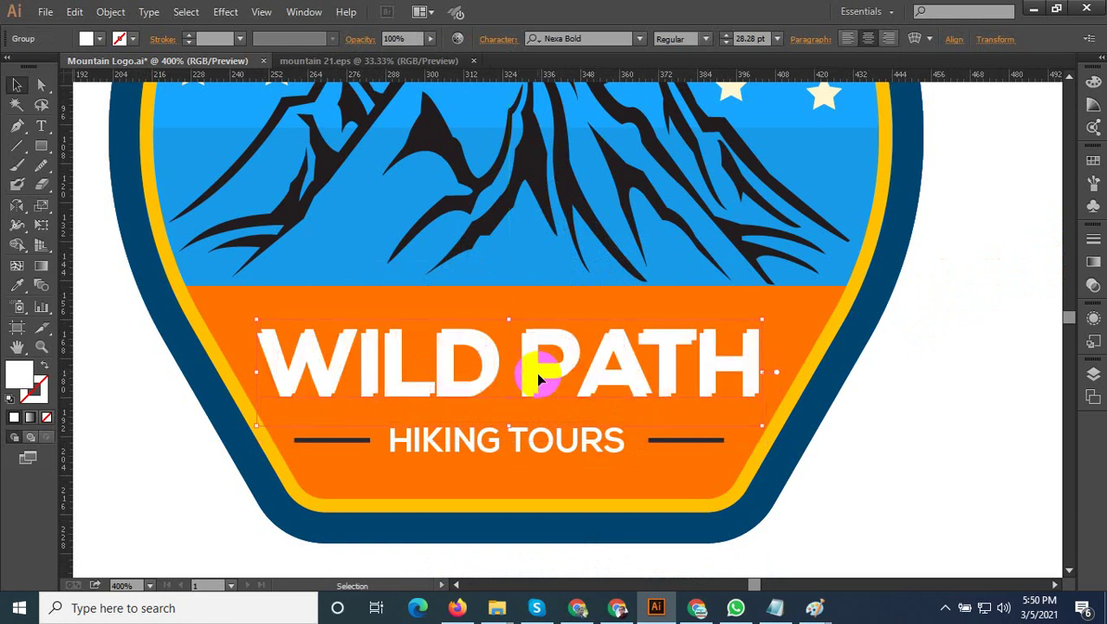
{"action": "scroll", "coordinate": [459, 342], "scroll_direction": "up", "scroll_amount": 1}
Convert the WILD PATH text to outlines from the Object menu
{"action": "right_click", "coordinate": [459, 335]}
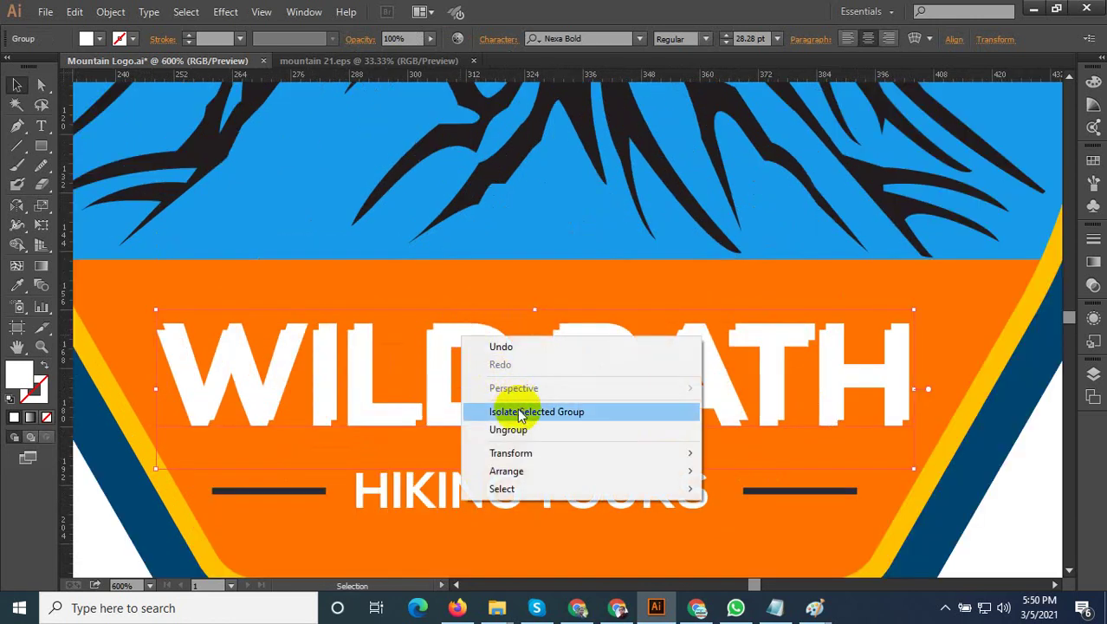
{"action": "left_click", "coordinate": [358, 326]}
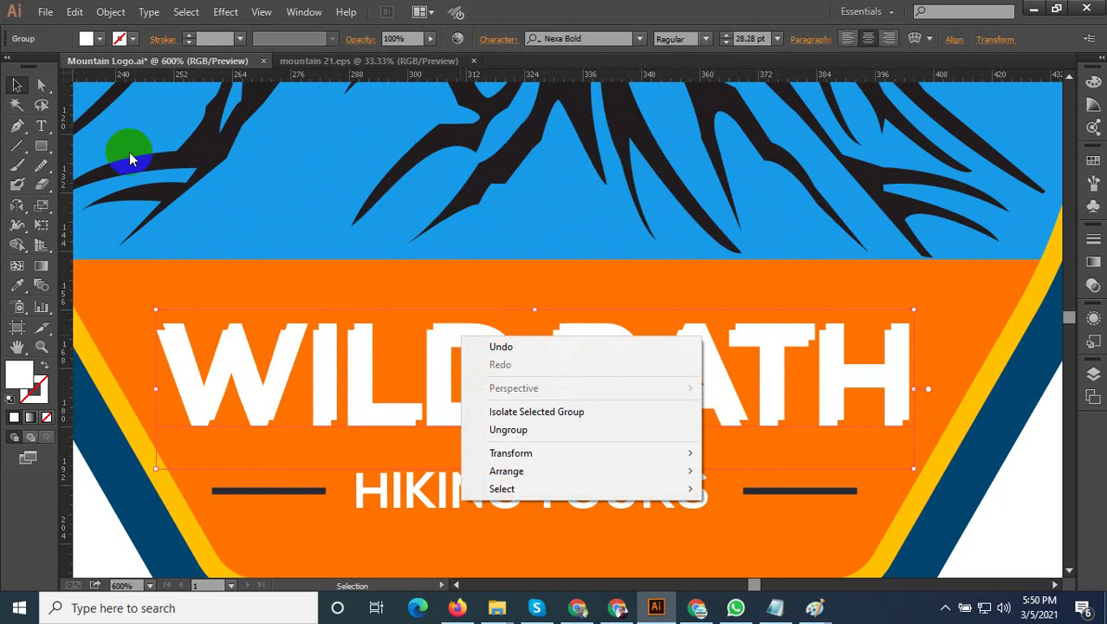
{"action": "left_click", "coordinate": [110, 13]}
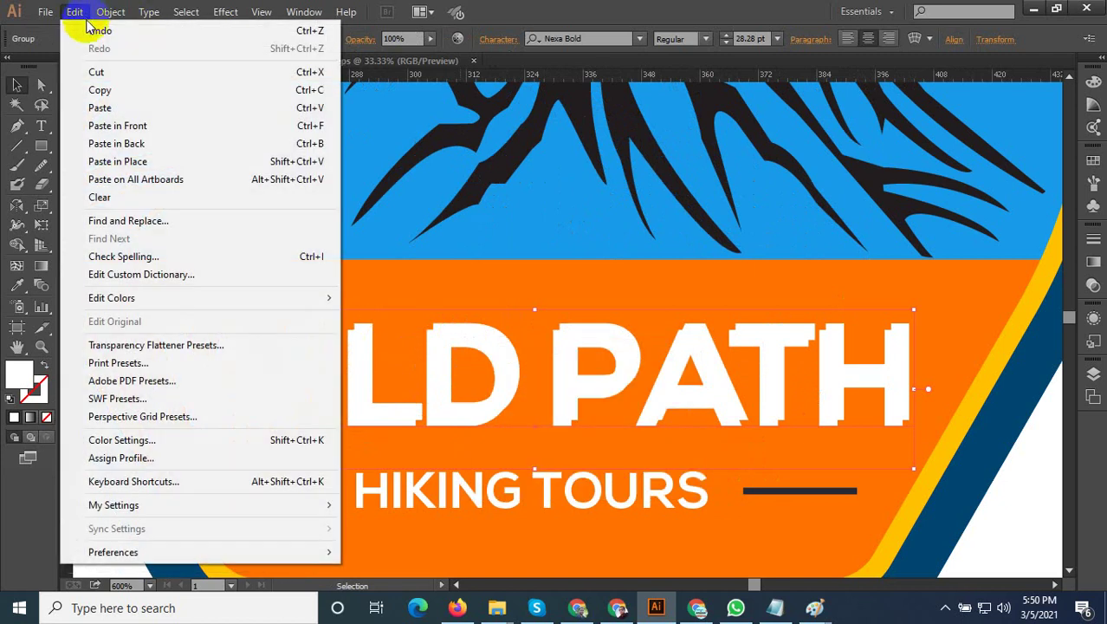
{"action": "mouse_move", "coordinate": [148, 12]}
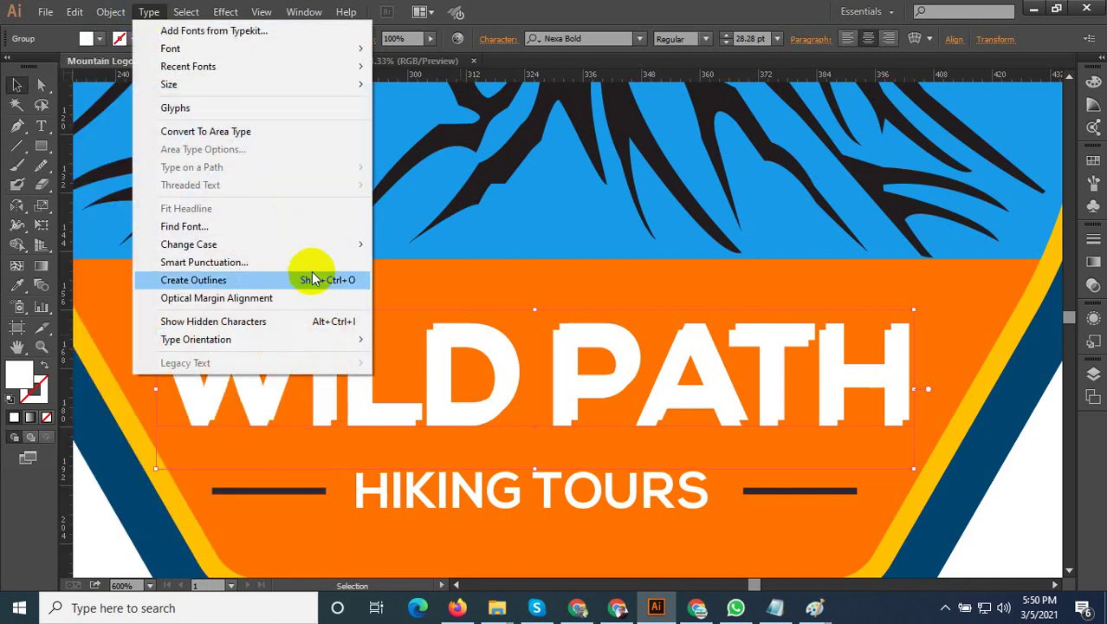
{"action": "left_click", "coordinate": [314, 280]}
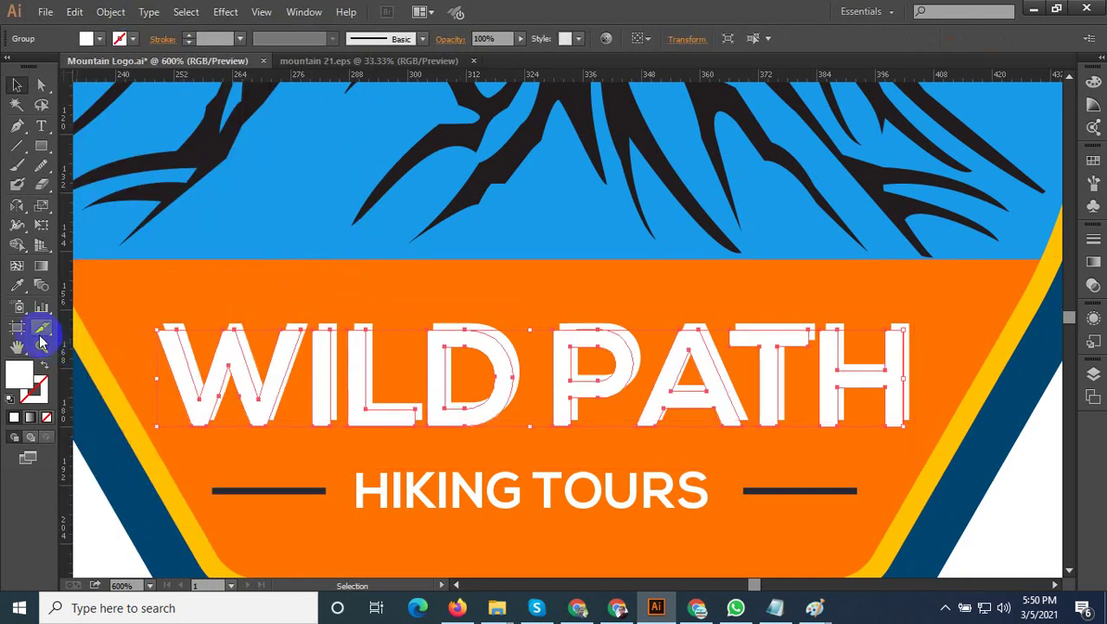
Fill the WILD PATH copy with the divider lines' dark navy using the Eyedropper
{"action": "left_click", "coordinate": [17, 285]}
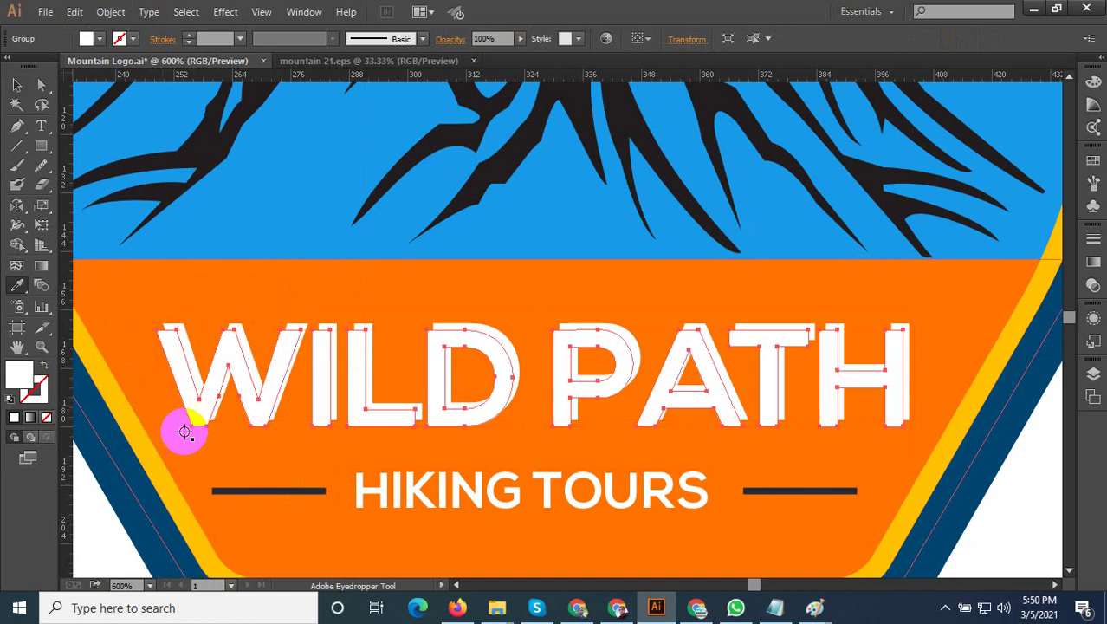
{"action": "left_click", "coordinate": [284, 493]}
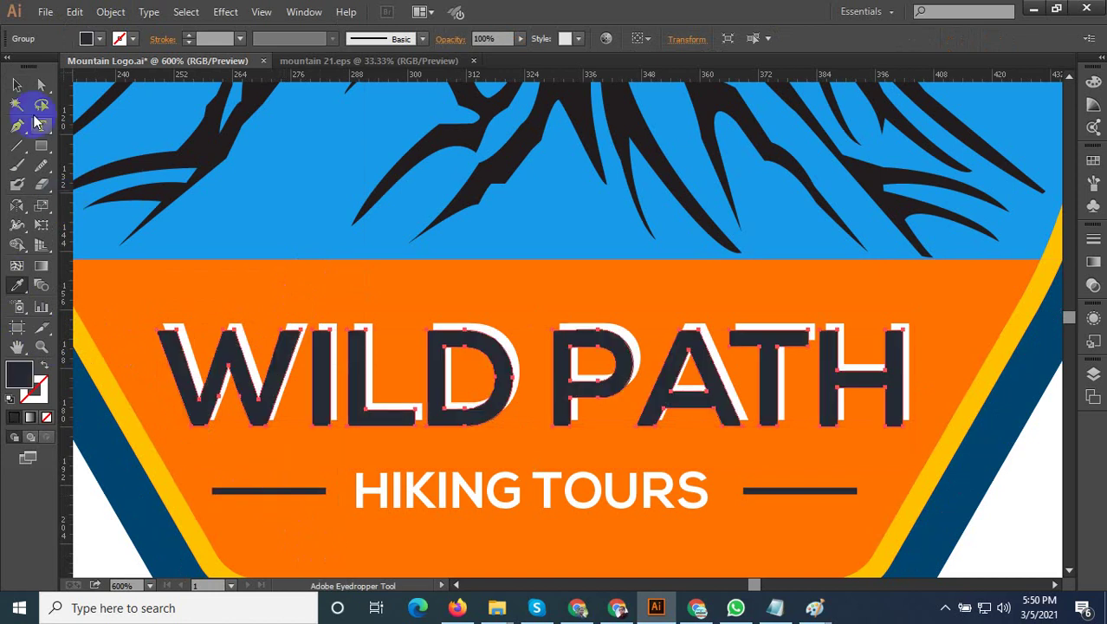
{"action": "left_click", "coordinate": [17, 92]}
{"action": "scroll", "coordinate": [182, 319], "scroll_direction": "up", "scroll_amount": 1}
{"action": "scroll", "coordinate": [169, 329], "scroll_direction": "up", "scroll_amount": 1}
Bring the white WILD PATH lettering in front of its navy copy
{"action": "left_click", "coordinate": [169, 329]}
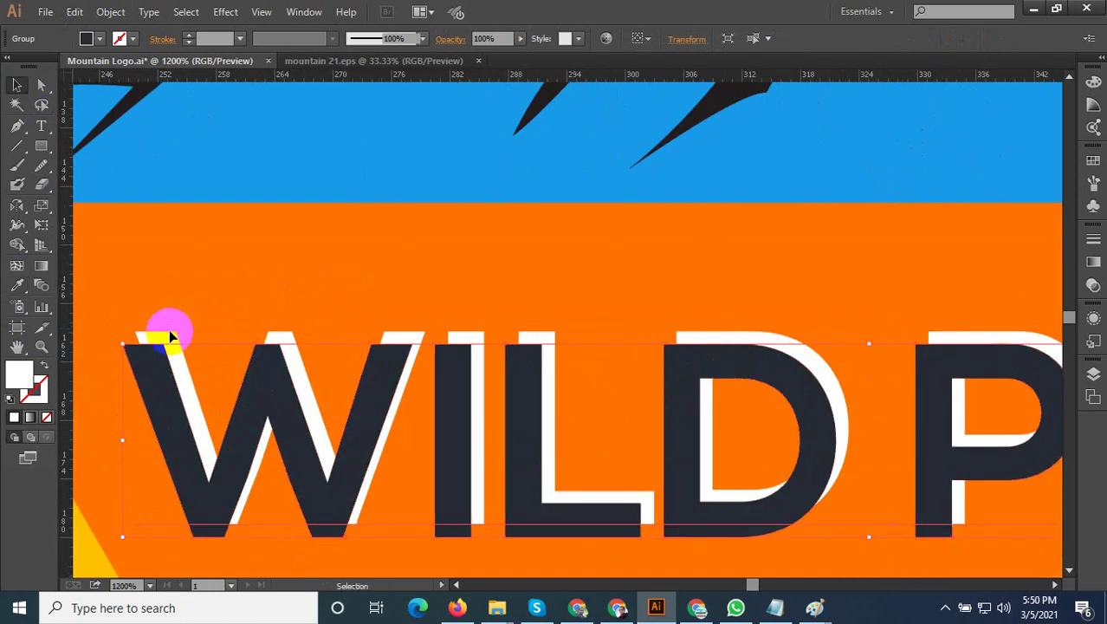
{"action": "right_click", "coordinate": [168, 333]}
{"action": "mouse_move", "coordinate": [213, 469]}
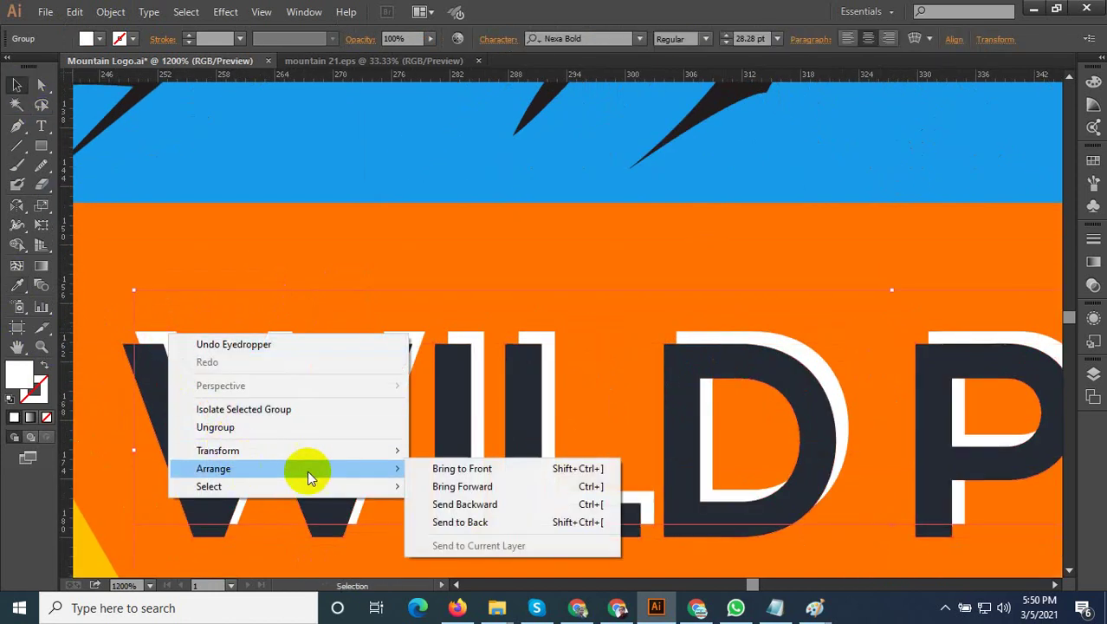
{"action": "left_click", "coordinate": [442, 468]}
{"action": "scroll", "coordinate": [427, 444], "scroll_direction": "down", "scroll_amount": 1}
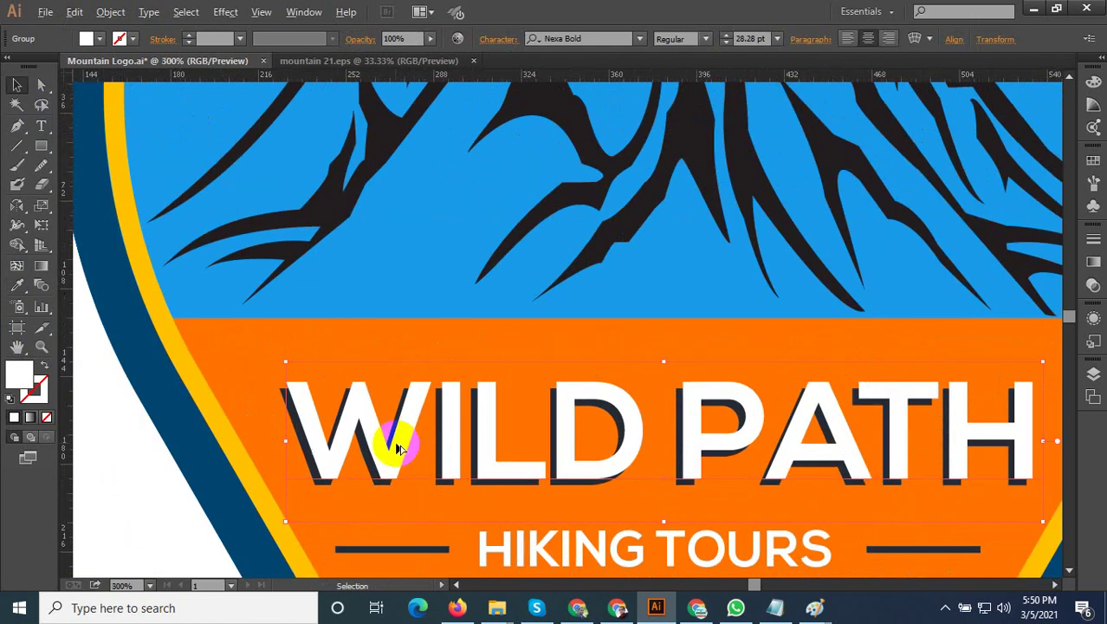
{"action": "scroll", "coordinate": [395, 445], "scroll_direction": "down", "scroll_amount": 1}
{"action": "scroll", "coordinate": [531, 466], "scroll_direction": "up", "scroll_amount": 1}
Nudge the white lettering into alignment over the navy shadow, then select the HIKING TOURS line
{"action": "left_click", "coordinate": [455, 450]}
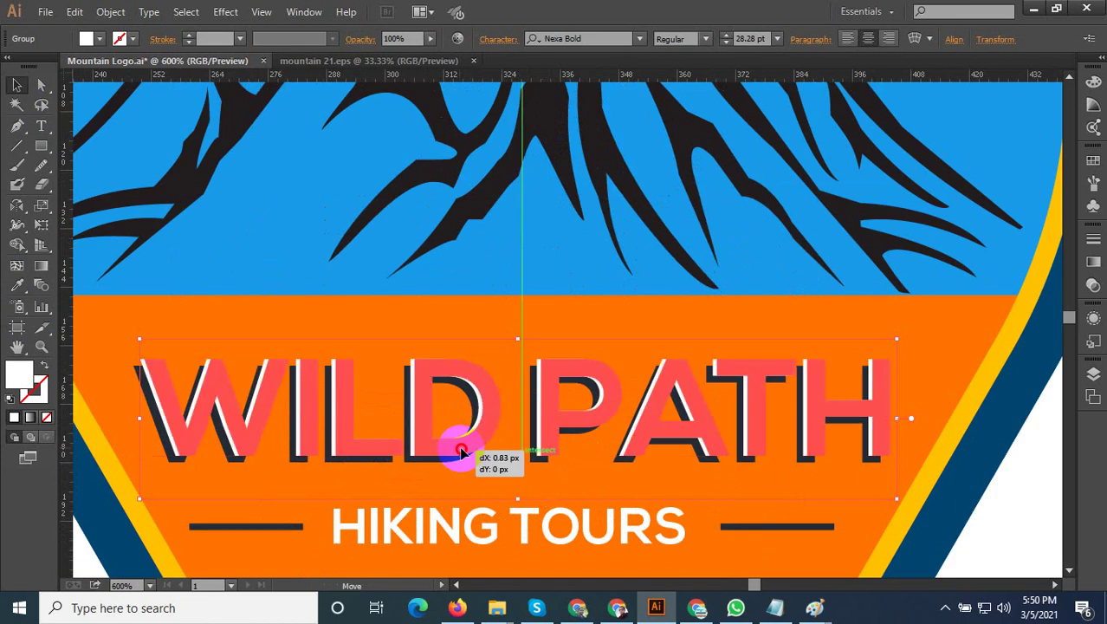
{"action": "scroll", "coordinate": [459, 440], "scroll_direction": "down", "scroll_amount": 1}
{"action": "left_click", "coordinate": [448, 449]}
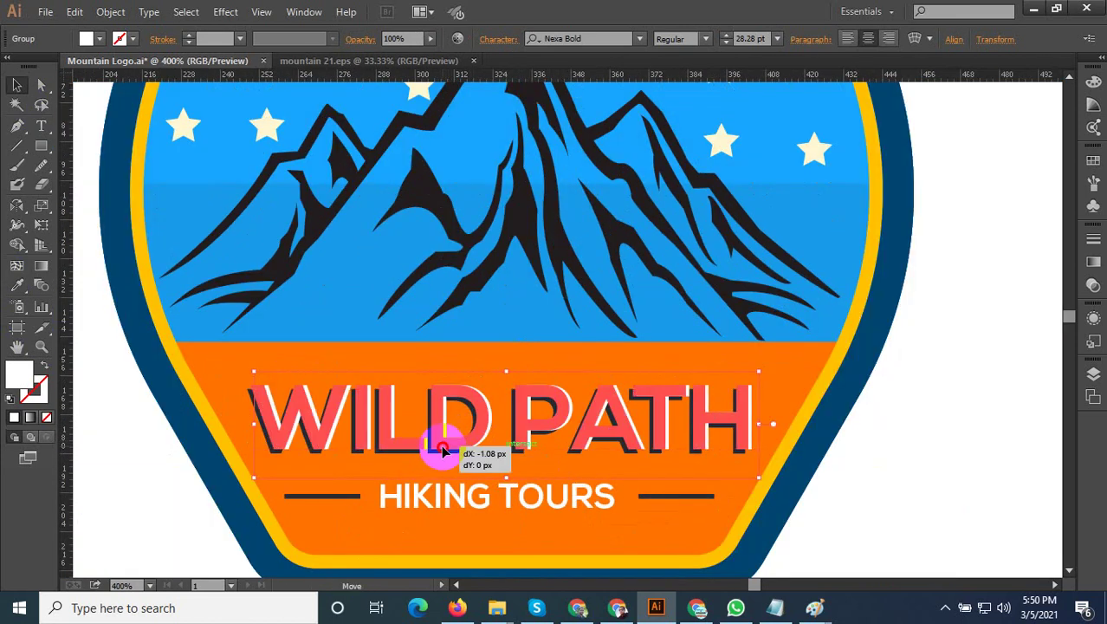
{"action": "scroll", "coordinate": [440, 446], "scroll_direction": "up", "scroll_amount": 2}
{"action": "scroll", "coordinate": [485, 442], "scroll_direction": "up", "scroll_amount": 1}
{"action": "scroll", "coordinate": [503, 442], "scroll_direction": "down", "scroll_amount": 2}
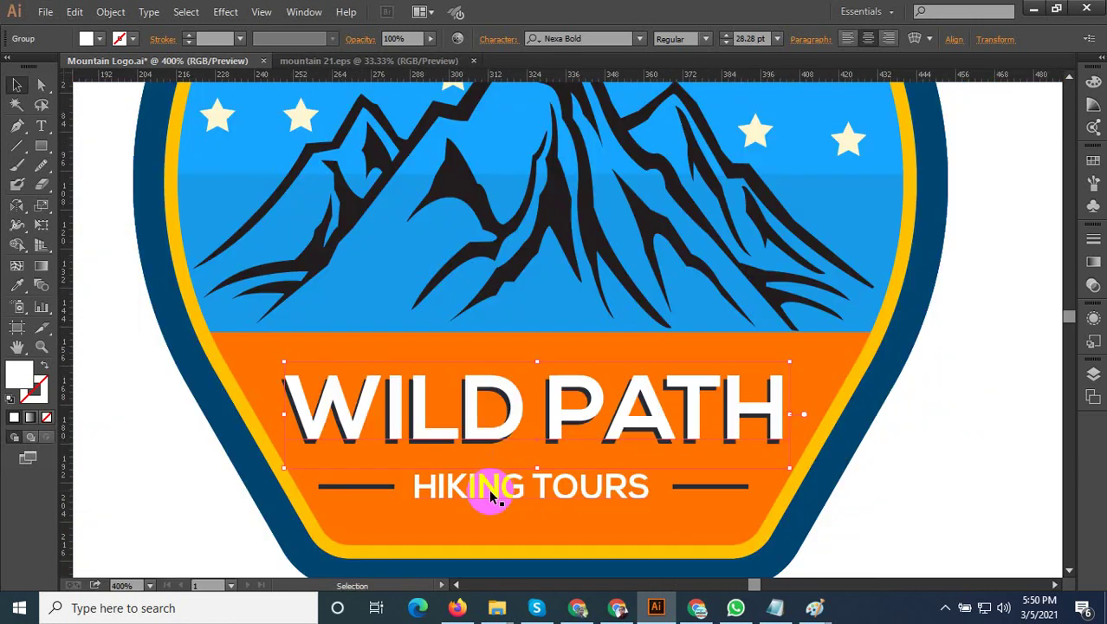
{"action": "left_click", "coordinate": [495, 494]}
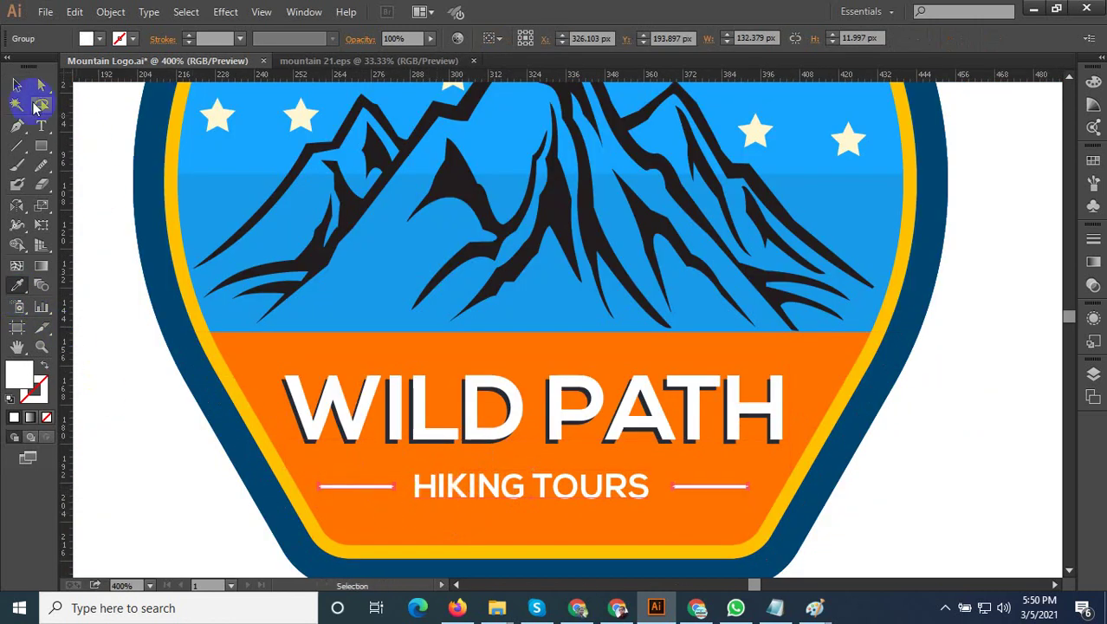
{"action": "scroll", "coordinate": [626, 406], "scroll_direction": "down", "scroll_amount": 2}
Move the spare black and orange mountains off the artboard
{"action": "left_click", "coordinate": [724, 402]}
{"action": "scroll", "coordinate": [724, 403], "scroll_direction": "down", "scroll_amount": 2}
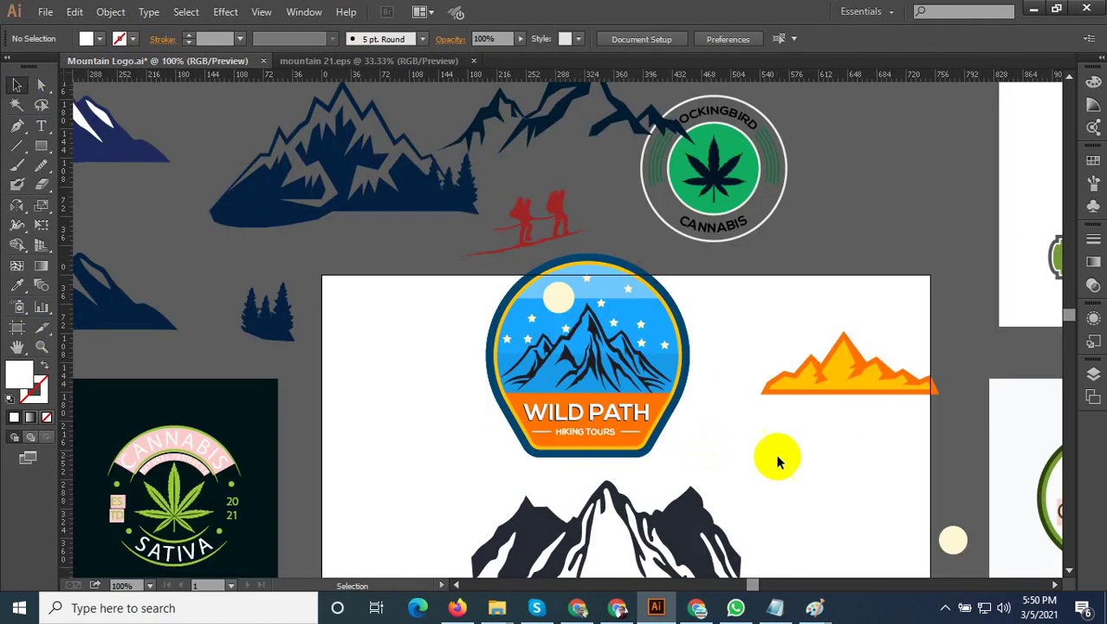
{"action": "mouse_move", "coordinate": [776, 458]}
{"action": "left_mouse_down"}
{"action": "mouse_move", "coordinate": [585, 360]}
{"action": "mouse_move", "coordinate": [376, 477]}
{"action": "left_mouse_up"}
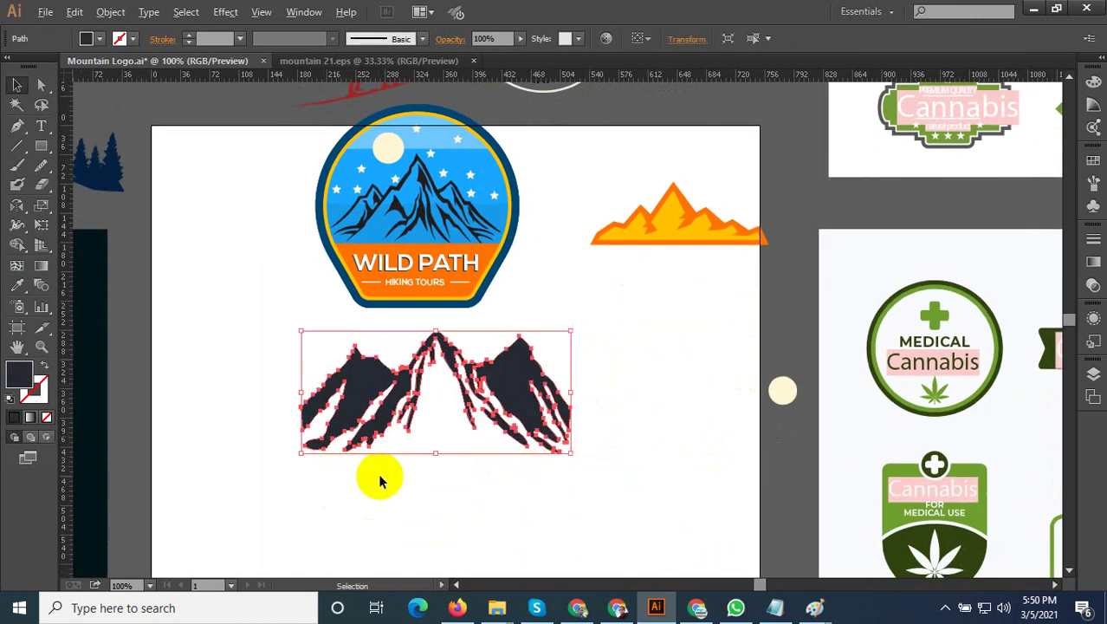
{"action": "scroll", "coordinate": [506, 498], "scroll_direction": "down", "scroll_amount": 3}
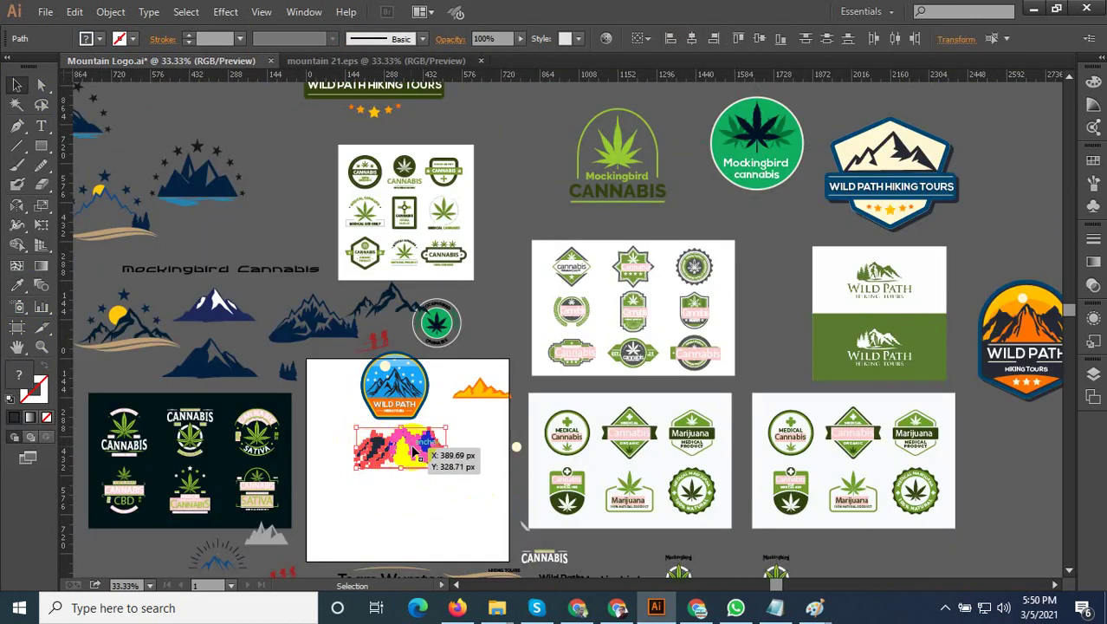
{"action": "left_click_drag", "start_coordinate": [375, 446], "coordinate": [483, 397]}
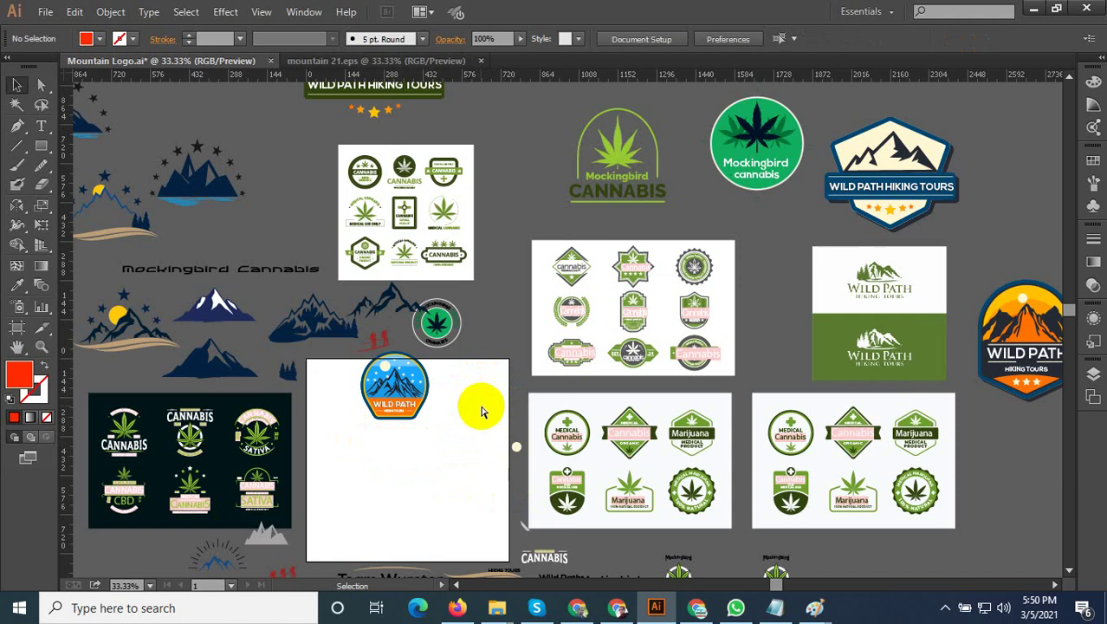
{"action": "scroll", "coordinate": [482, 413], "scroll_direction": "up", "scroll_amount": 1}
{"action": "scroll", "coordinate": [483, 413], "scroll_direction": "up", "scroll_amount": 1}
{"action": "key", "text": "ctrl+z"}
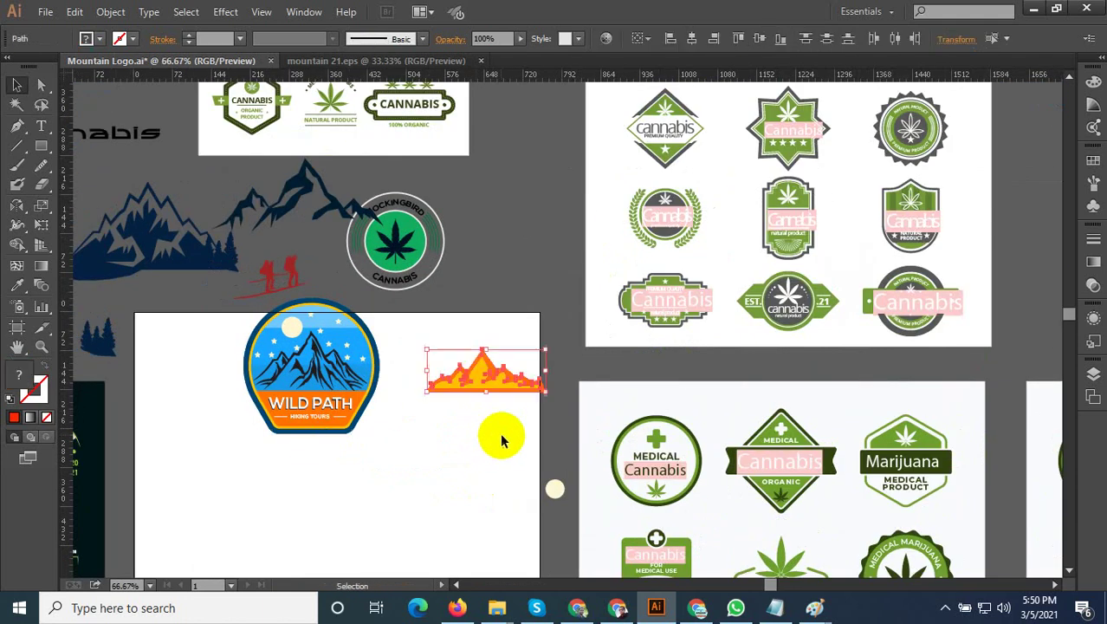
{"action": "left_click_drag", "start_coordinate": [462, 370], "coordinate": [463, 275]}
{"action": "left_click", "coordinate": [462, 403]}
{"action": "left_click_drag", "start_coordinate": [461, 403], "coordinate": [543, 346]}
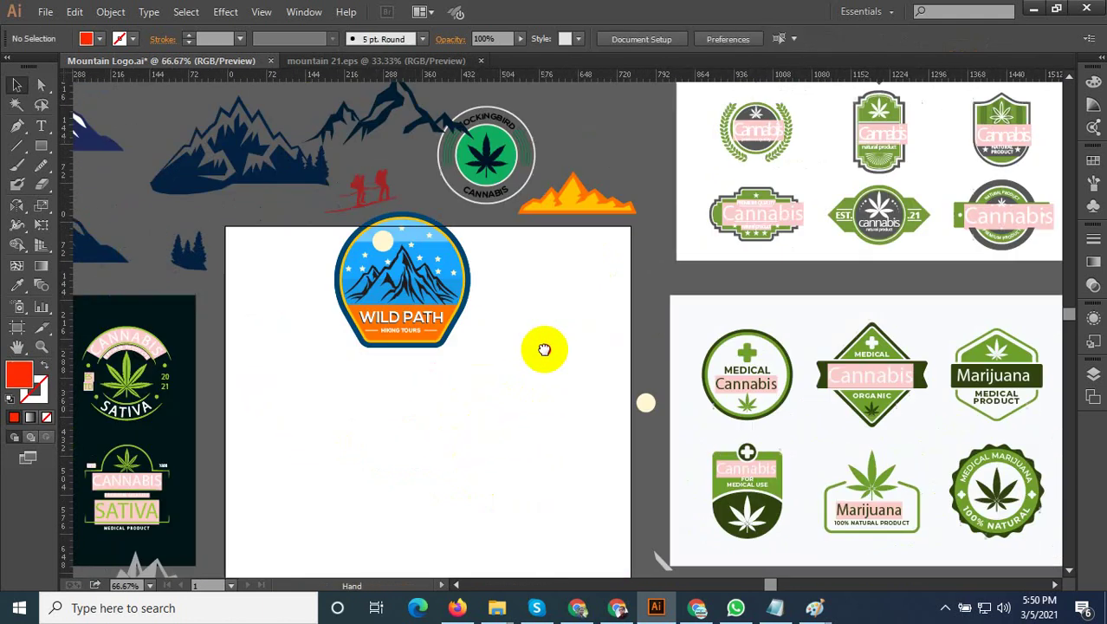
Select the whole Wild Path badge, centre it on the artboard and enlarge it from a corner
{"action": "left_click_drag", "start_coordinate": [392, 295], "coordinate": [321, 240]}
{"action": "left_click_drag", "start_coordinate": [453, 320], "coordinate": [471, 438]}
{"action": "left_click_drag", "start_coordinate": [509, 475], "coordinate": [519, 408]}
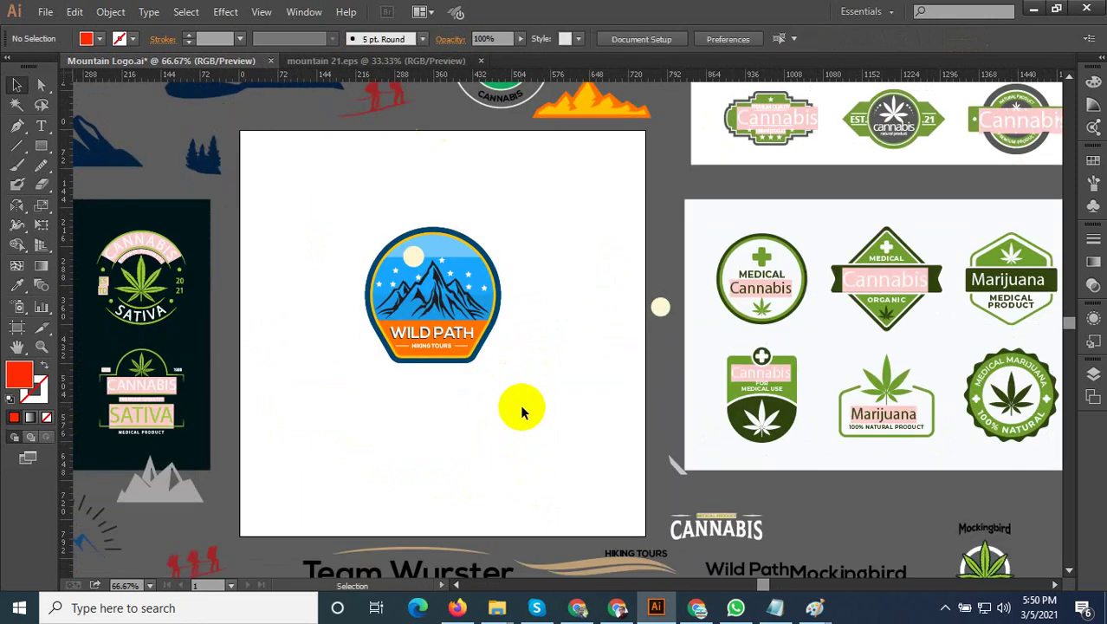
{"action": "left_click_drag", "start_coordinate": [415, 337], "coordinate": [426, 369]}
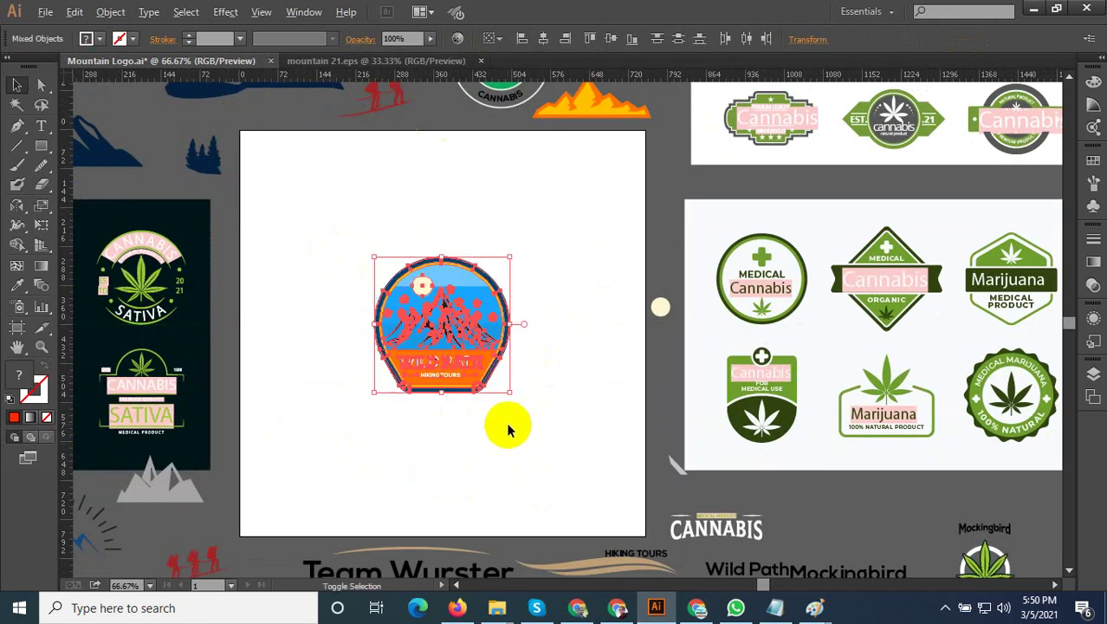
{"action": "left_click_drag", "start_coordinate": [516, 397], "coordinate": [536, 447]}
{"action": "left_click", "coordinate": [542, 450]}
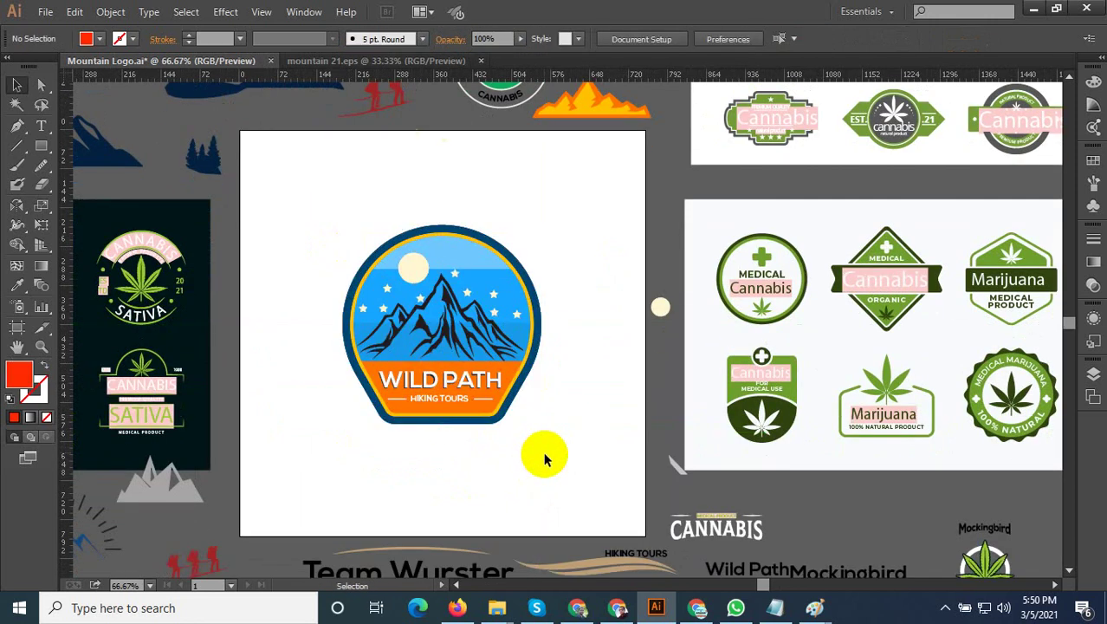
{"action": "scroll", "coordinate": [536, 448], "scroll_direction": "up", "scroll_amount": 1}
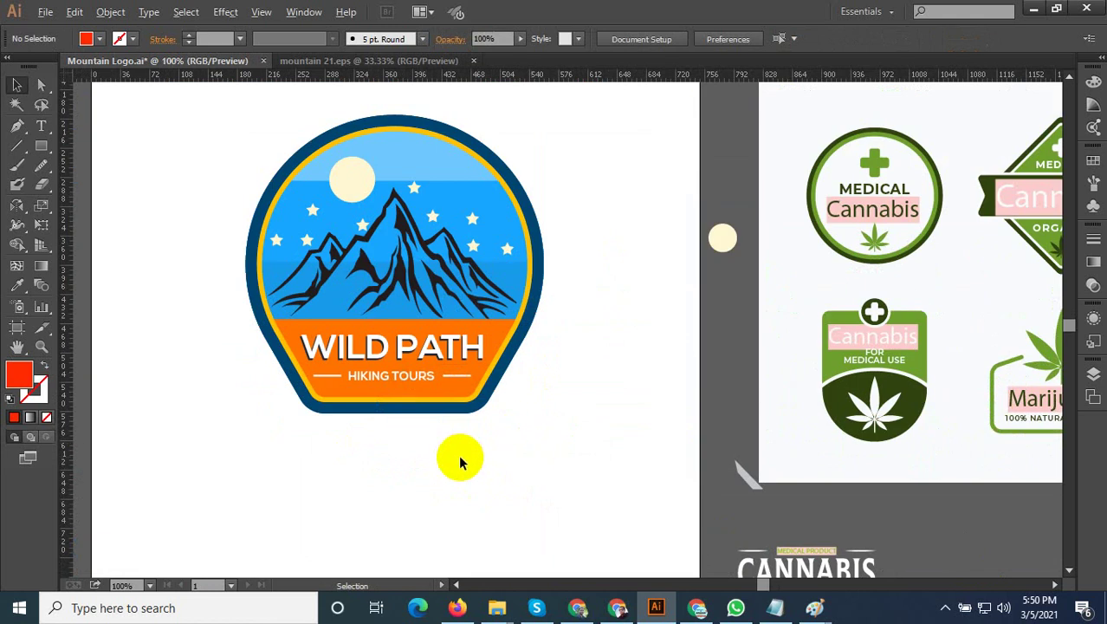
{"action": "scroll", "coordinate": [464, 461], "scroll_direction": "down", "scroll_amount": 1}
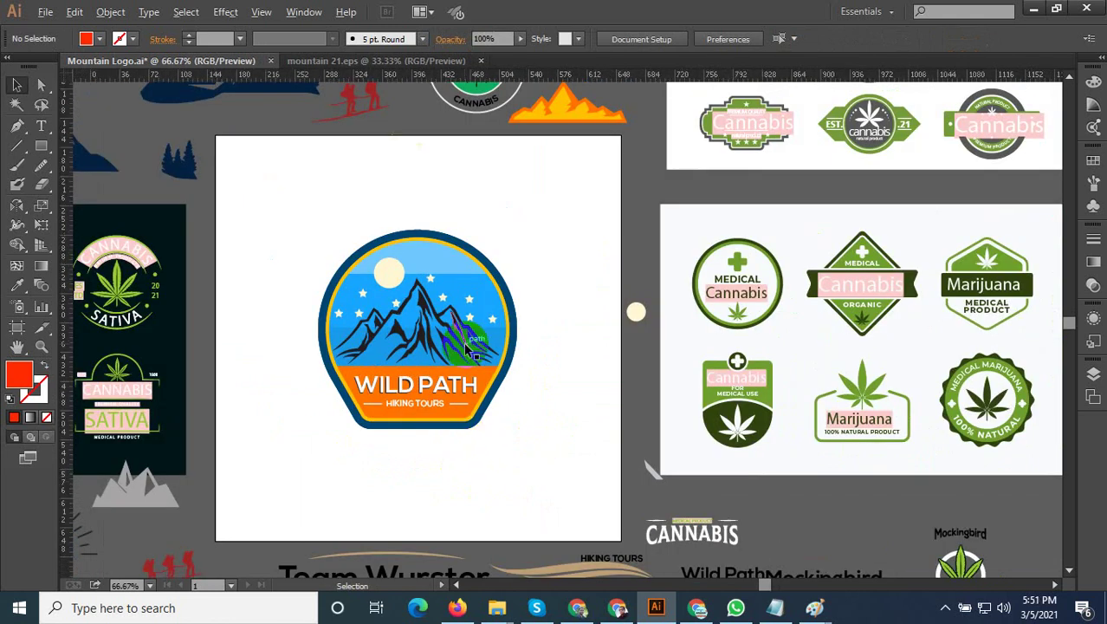
{"action": "scroll", "coordinate": [465, 345], "scroll_direction": "up", "scroll_amount": 1}
{"action": "scroll", "coordinate": [511, 438], "scroll_direction": "down", "scroll_amount": 2}
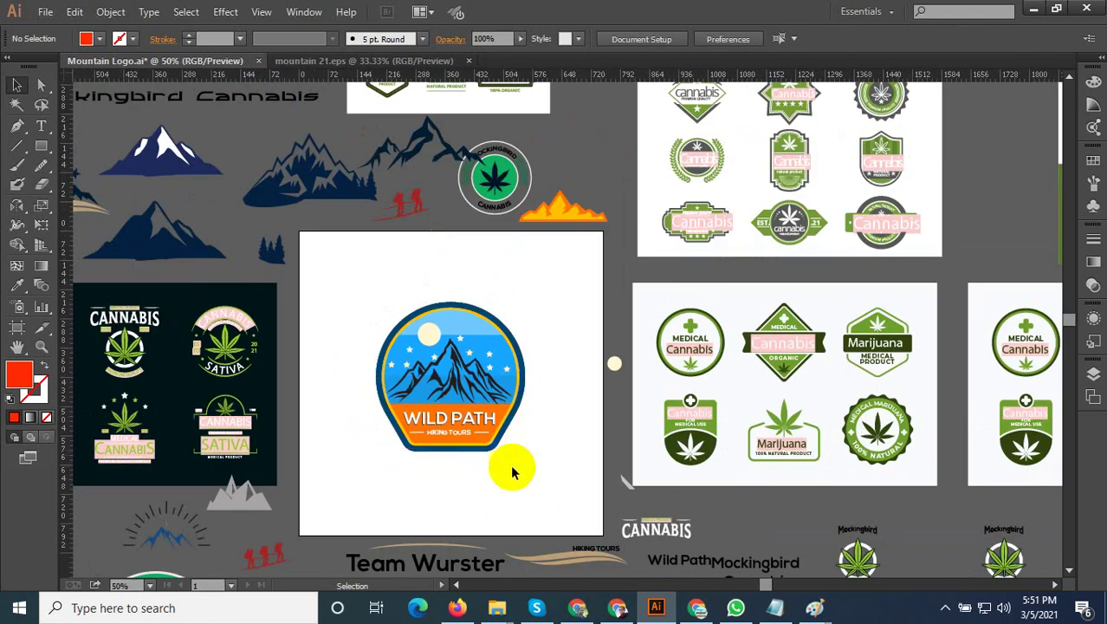
{"action": "left_click_drag", "start_coordinate": [547, 470], "coordinate": [521, 433]}
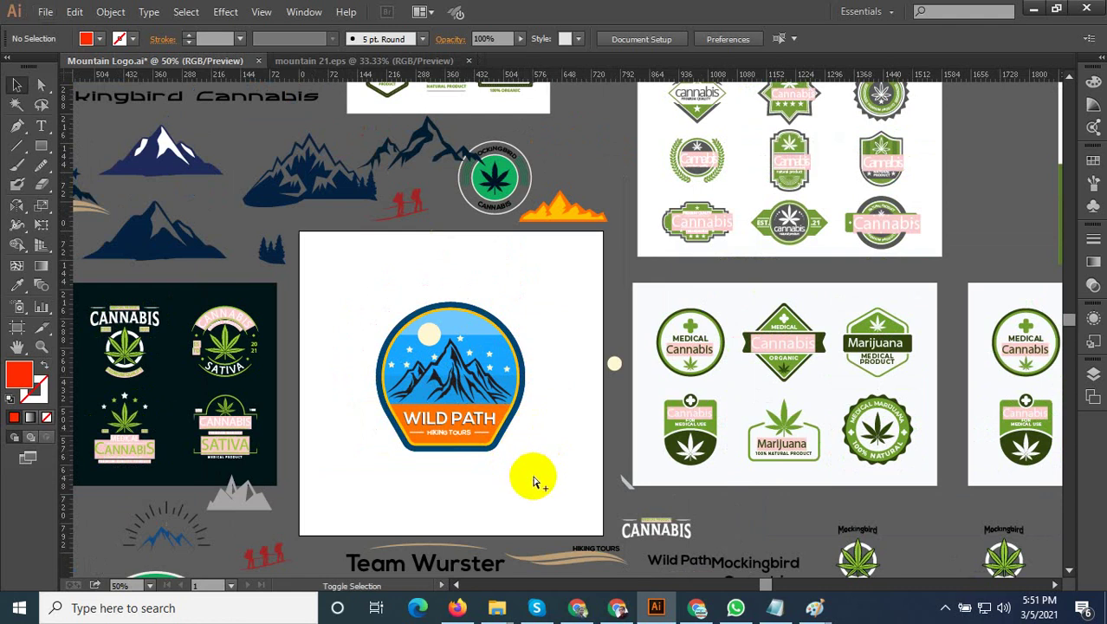
Save for Web as a JPEG named Mountain-Logo-9 in New folder (4), beside Mountain-Logo-8
{"action": "key", "text": "ctrl+alt+shift+s"}
{"action": "left_click", "coordinate": [881, 539]}
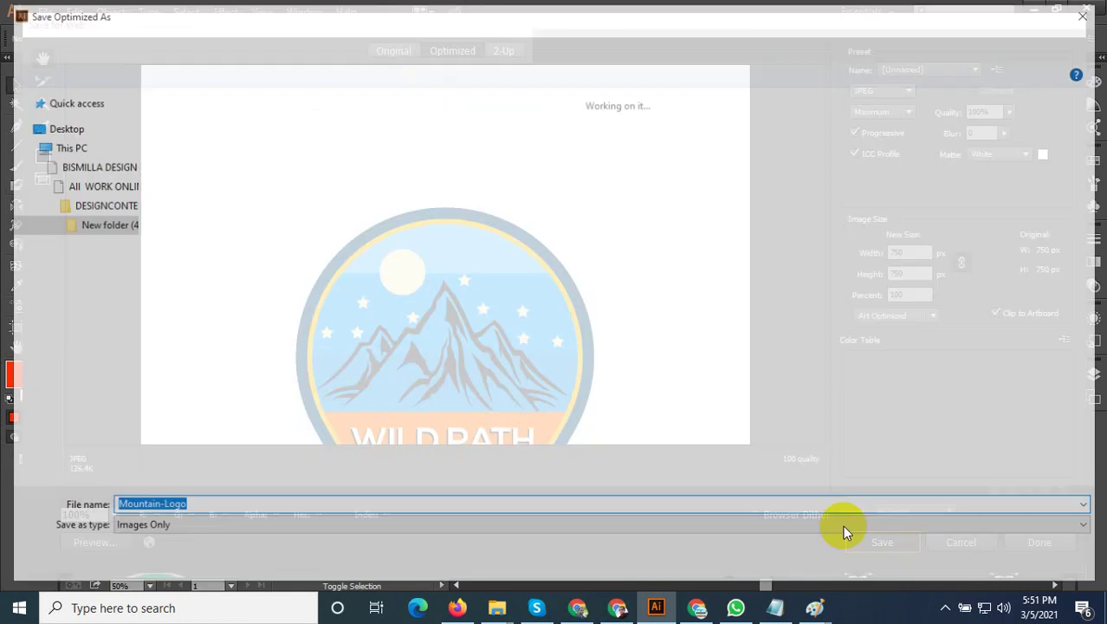
{"action": "left_click", "coordinate": [858, 186]}
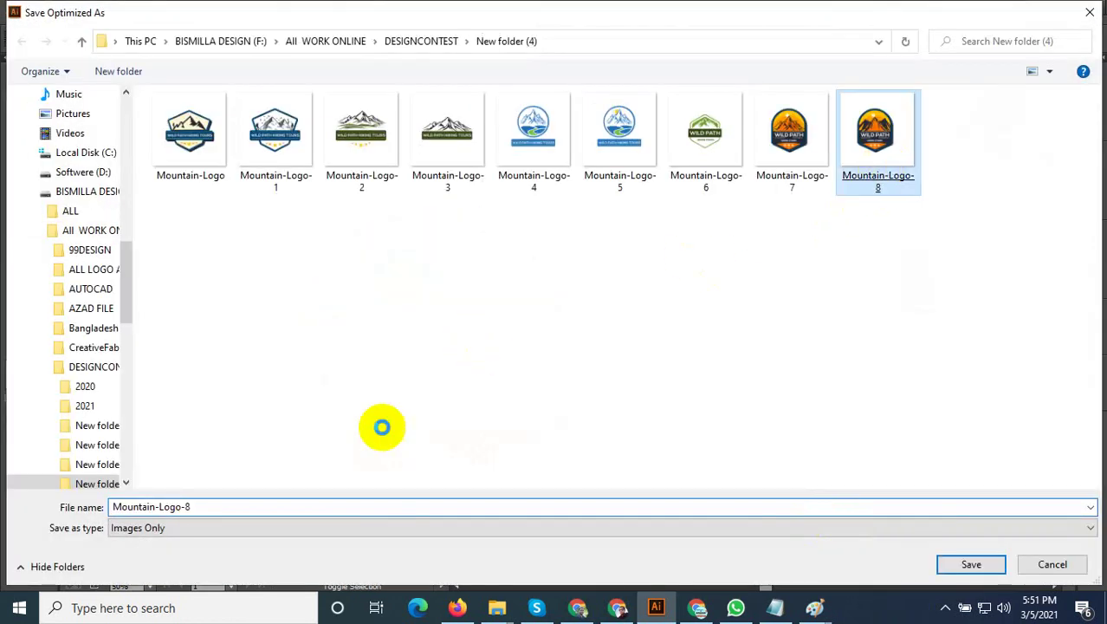
{"action": "double_click", "coordinate": [216, 508]}
{"action": "type", "text": "9"}
{"action": "key", "text": "ctrl+a"}
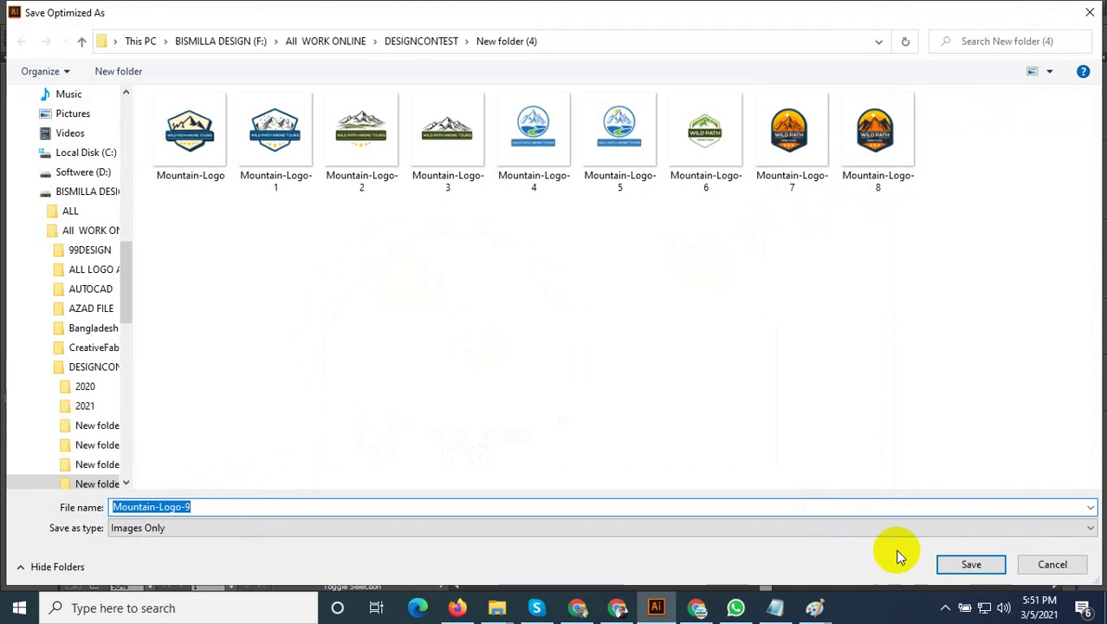
{"action": "left_click", "coordinate": [975, 564]}
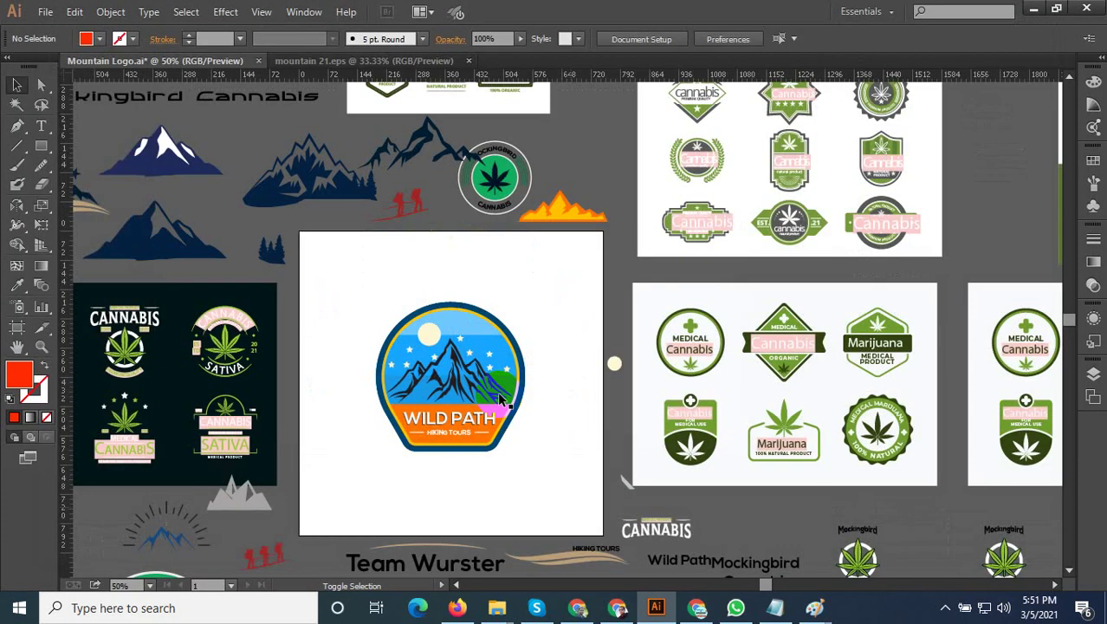
Select the Wild Path badge, then move the YOUR COMPANY badge in mountain 21.eps off the artboard
{"action": "scroll", "coordinate": [468, 451], "scroll_direction": "up", "scroll_amount": 1}
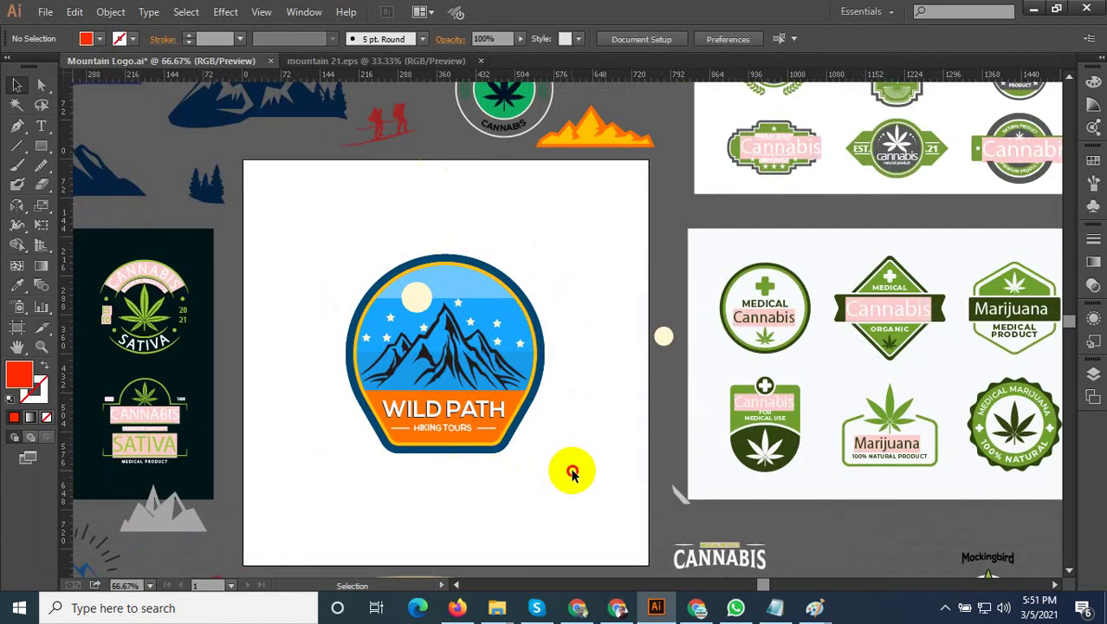
{"action": "left_click_drag", "start_coordinate": [574, 463], "coordinate": [354, 255]}
{"action": "scroll", "coordinate": [381, 465], "scroll_direction": "down", "scroll_amount": 1}
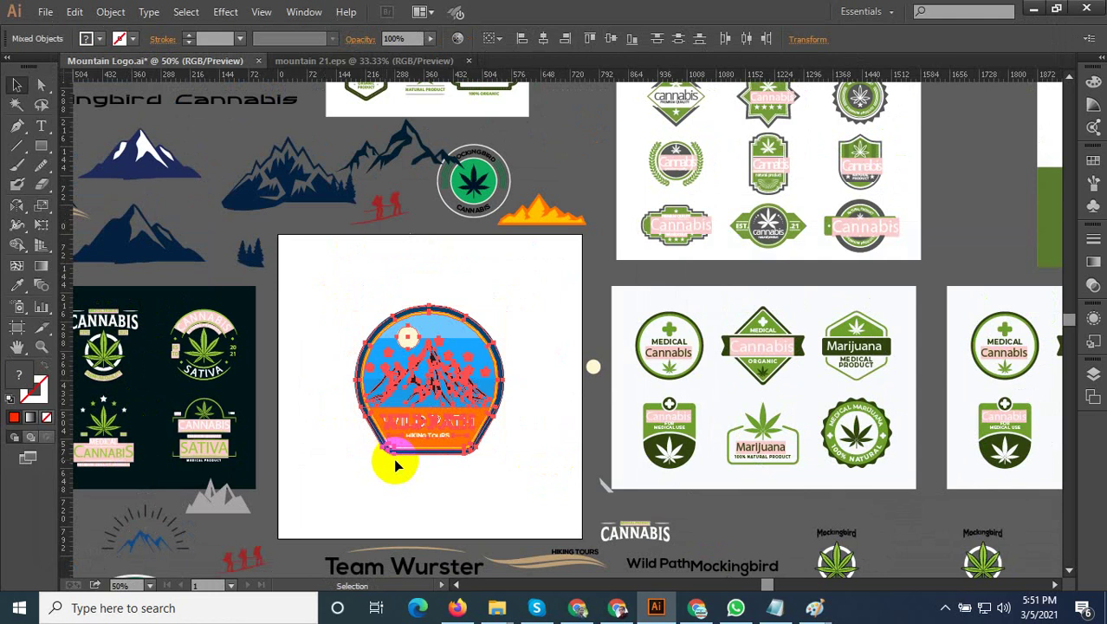
{"action": "left_click", "coordinate": [416, 59]}
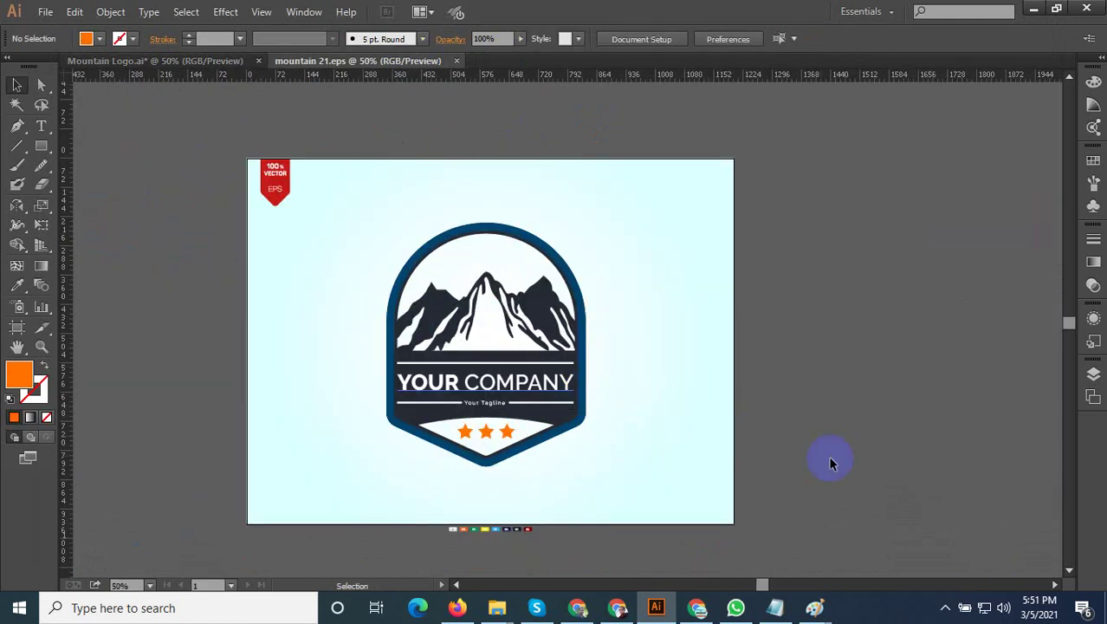
{"action": "left_click_drag", "start_coordinate": [830, 463], "coordinate": [346, 239]}
{"action": "scroll", "coordinate": [284, 342], "scroll_direction": "down", "scroll_amount": 1}
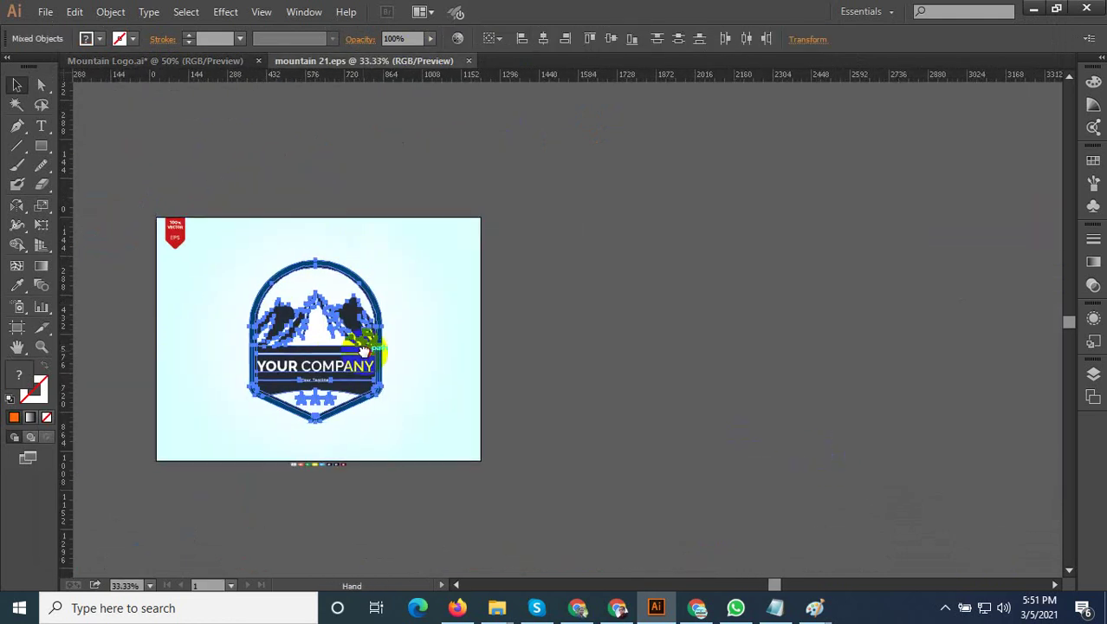
{"action": "left_click_drag", "start_coordinate": [364, 349], "coordinate": [353, 345]}
{"action": "double_click", "coordinate": [456, 342]}
{"action": "double_click", "coordinate": [518, 364]}
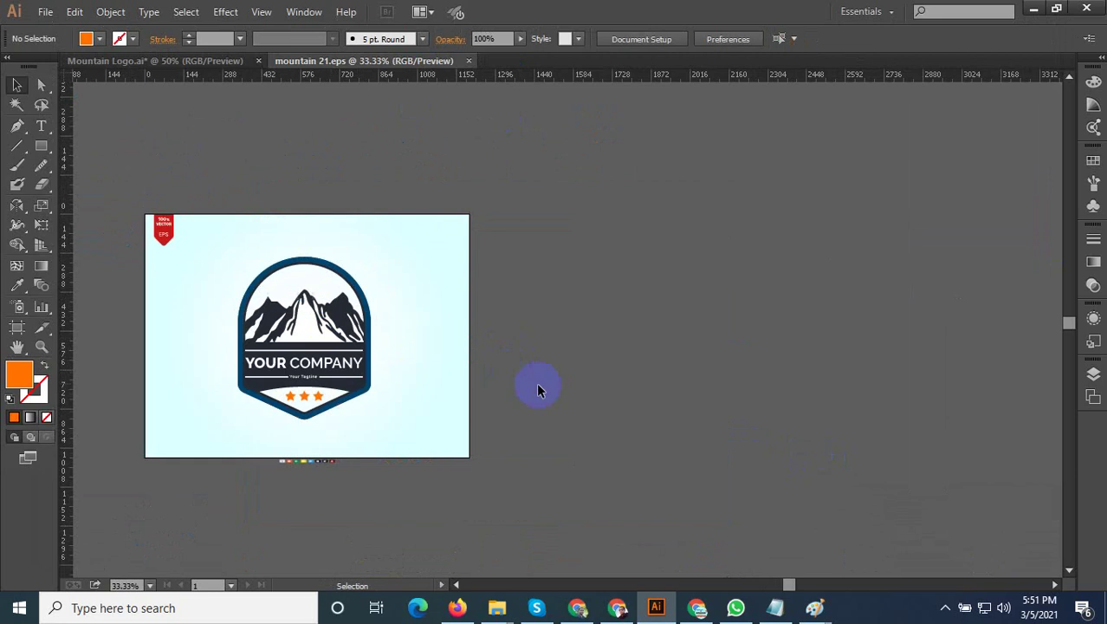
{"action": "left_click_drag", "start_coordinate": [571, 418], "coordinate": [213, 254]}
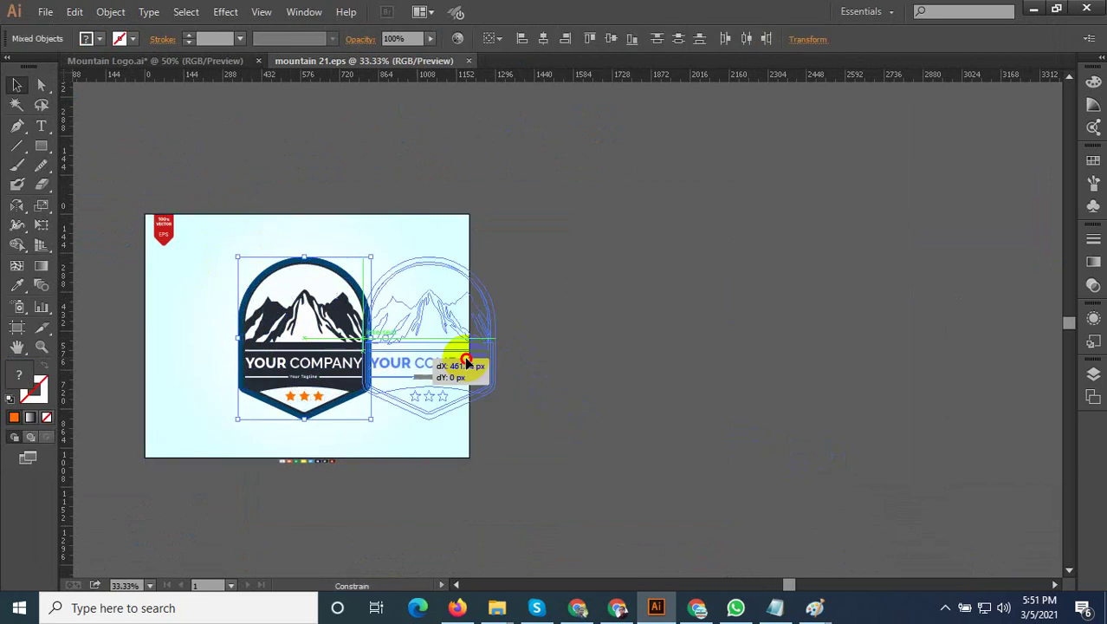
{"action": "left_click_drag", "start_coordinate": [278, 359], "coordinate": [533, 359]}
{"action": "left_click_drag", "start_coordinate": [701, 378], "coordinate": [551, 399]}
Paste the copied mountain badge and enlarge it to full size
{"action": "key", "text": "ctrl+v"}
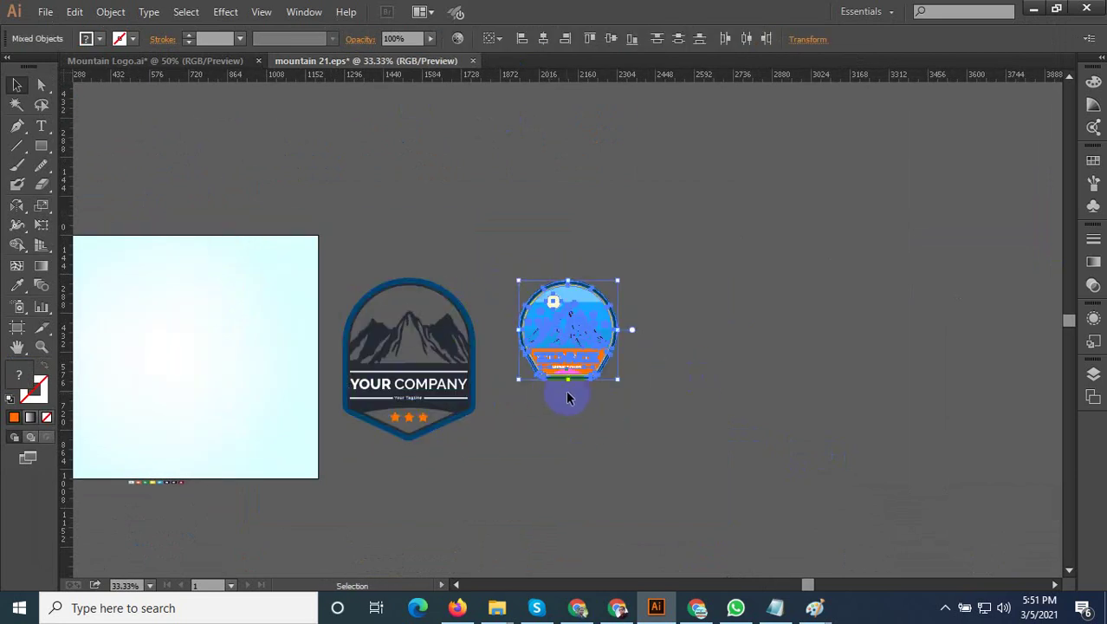
{"action": "left_click_drag", "start_coordinate": [620, 380], "coordinate": [665, 435]}
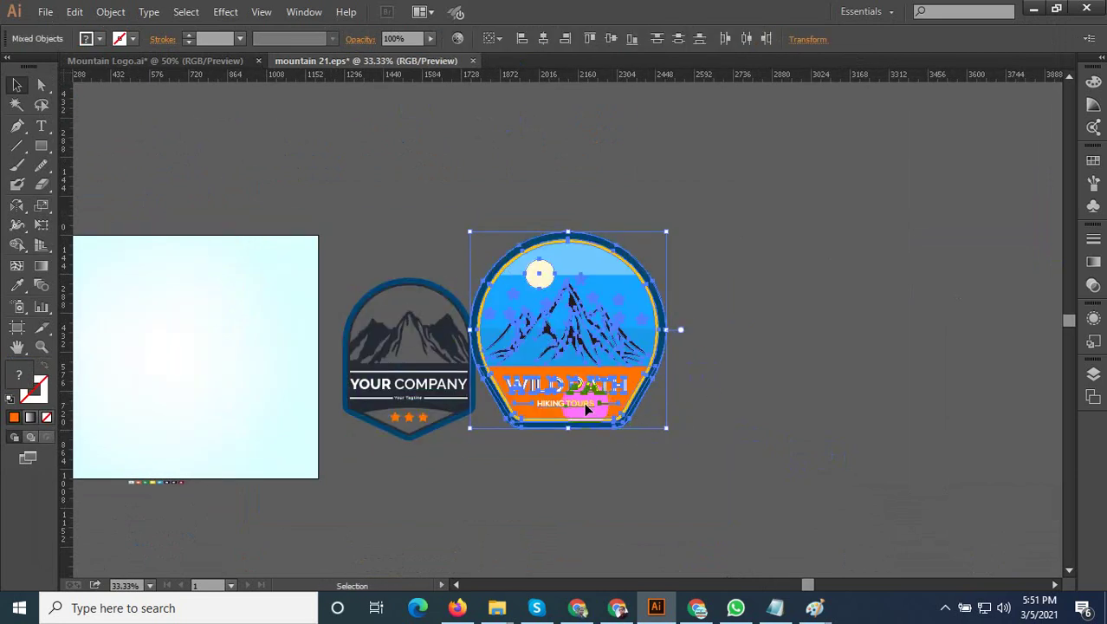
{"action": "left_click_drag", "start_coordinate": [584, 402], "coordinate": [639, 442]}
{"action": "scroll", "coordinate": [584, 420], "scroll_direction": "up", "scroll_amount": 1}
Delete the WILD PATH and HIKING TOURS text and move YOUR COMPANY below the badge
{"action": "left_click", "coordinate": [592, 394]}
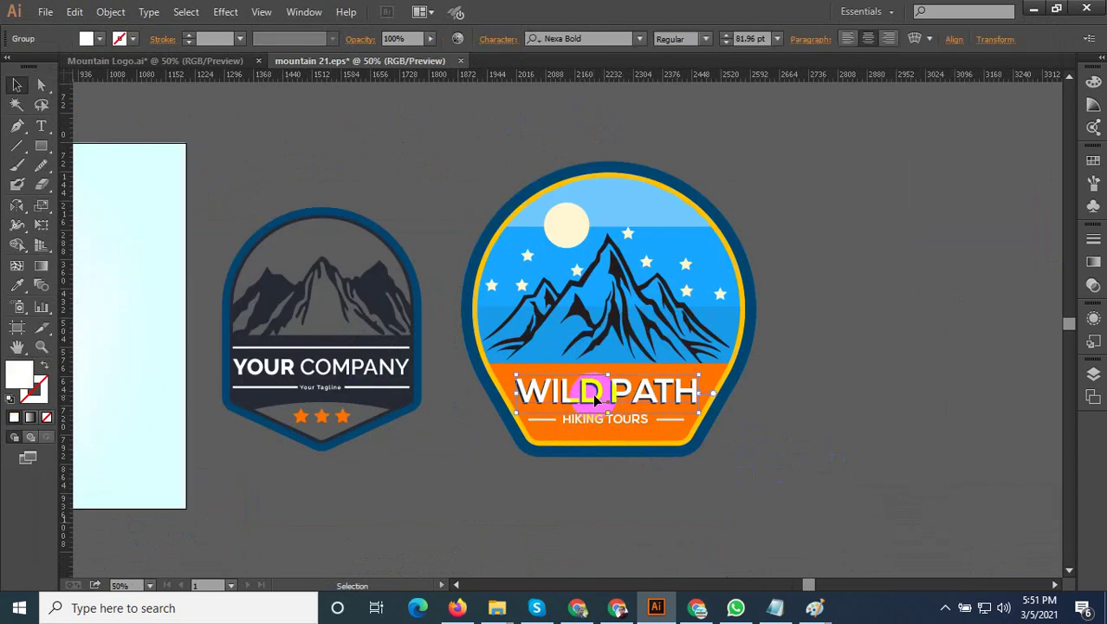
{"action": "left_click", "coordinate": [593, 421]}
{"action": "key", "text": "Delete"}
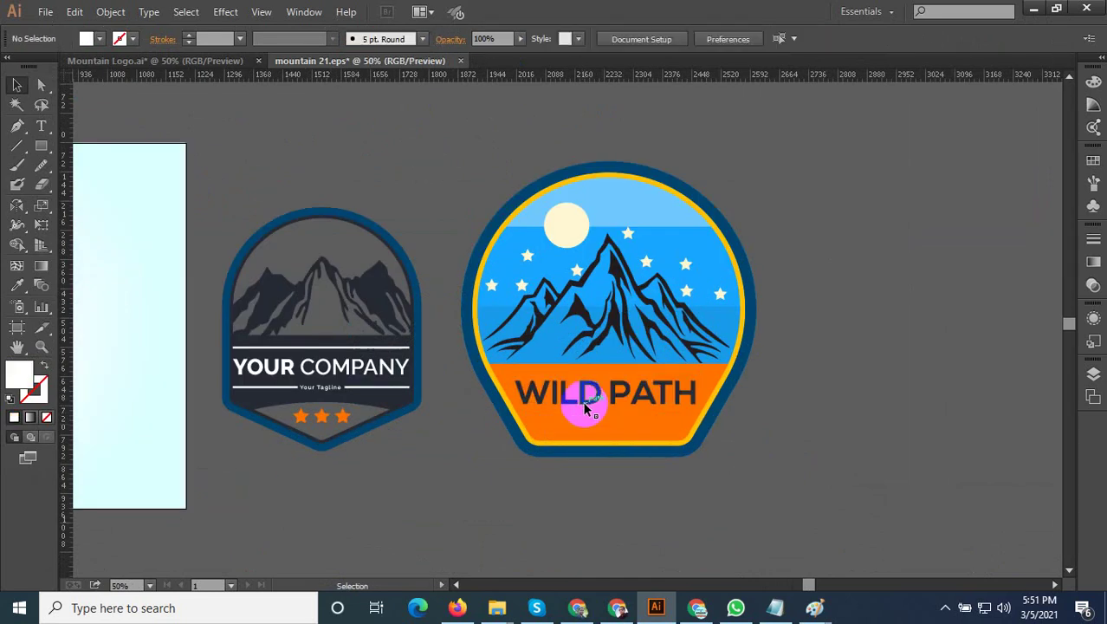
{"action": "left_click", "coordinate": [583, 401]}
{"action": "key", "text": "Delete"}
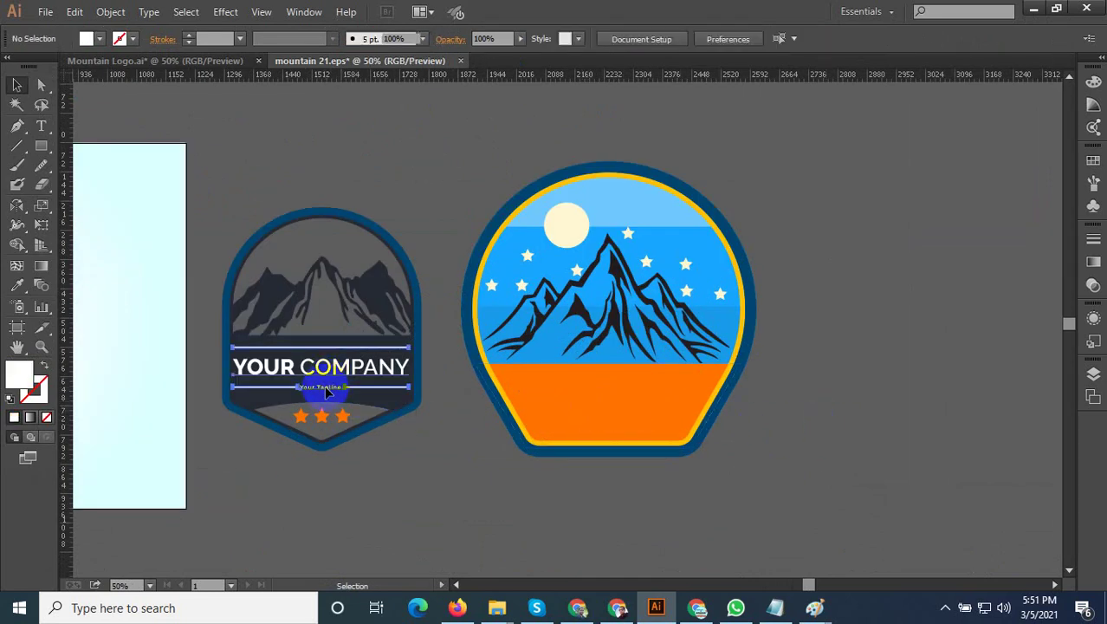
{"action": "left_click_drag", "start_coordinate": [326, 392], "coordinate": [617, 492]}
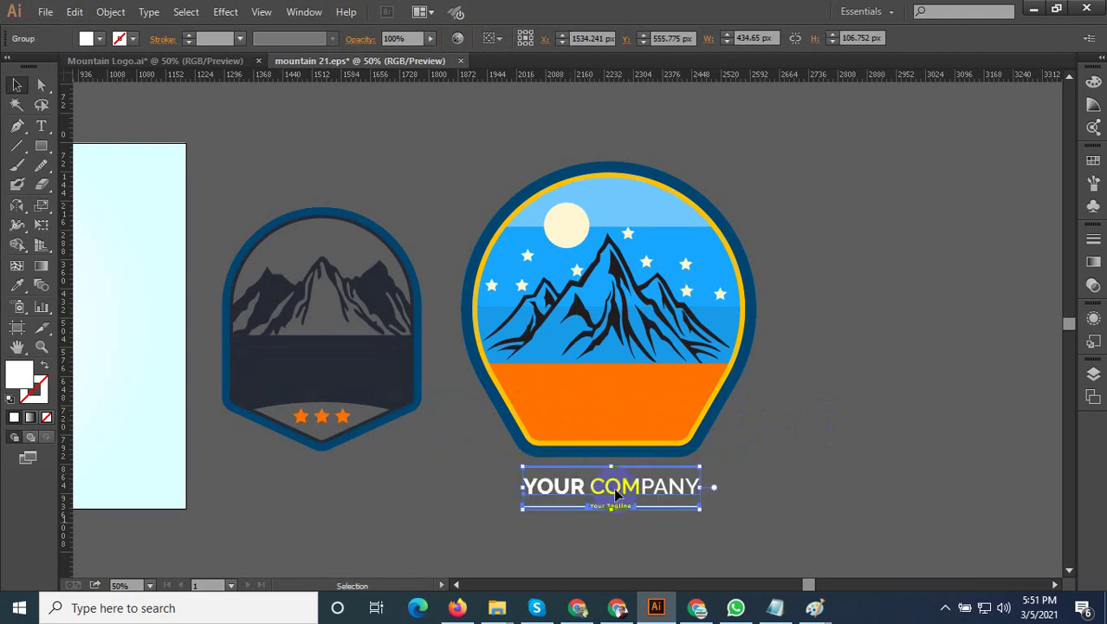
Shorten the line to the left of the tagline inside the text group
{"action": "left_click", "coordinate": [592, 523]}
{"action": "scroll", "coordinate": [592, 521], "scroll_direction": "up", "scroll_amount": 2}
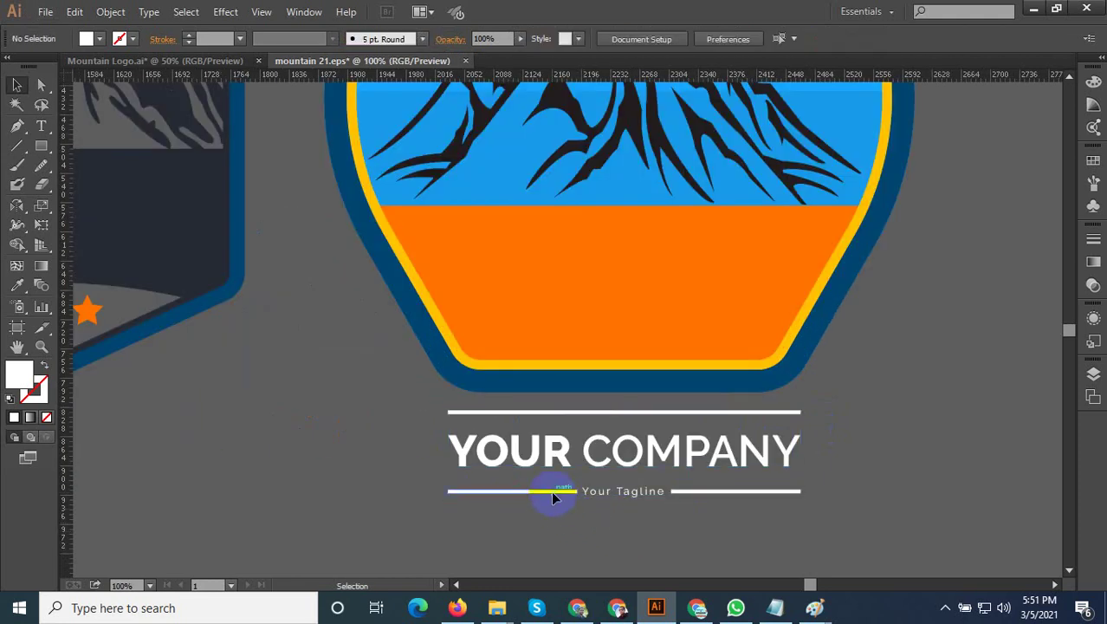
{"action": "double_click", "coordinate": [554, 496]}
{"action": "scroll", "coordinate": [545, 485], "scroll_direction": "up", "scroll_amount": 3}
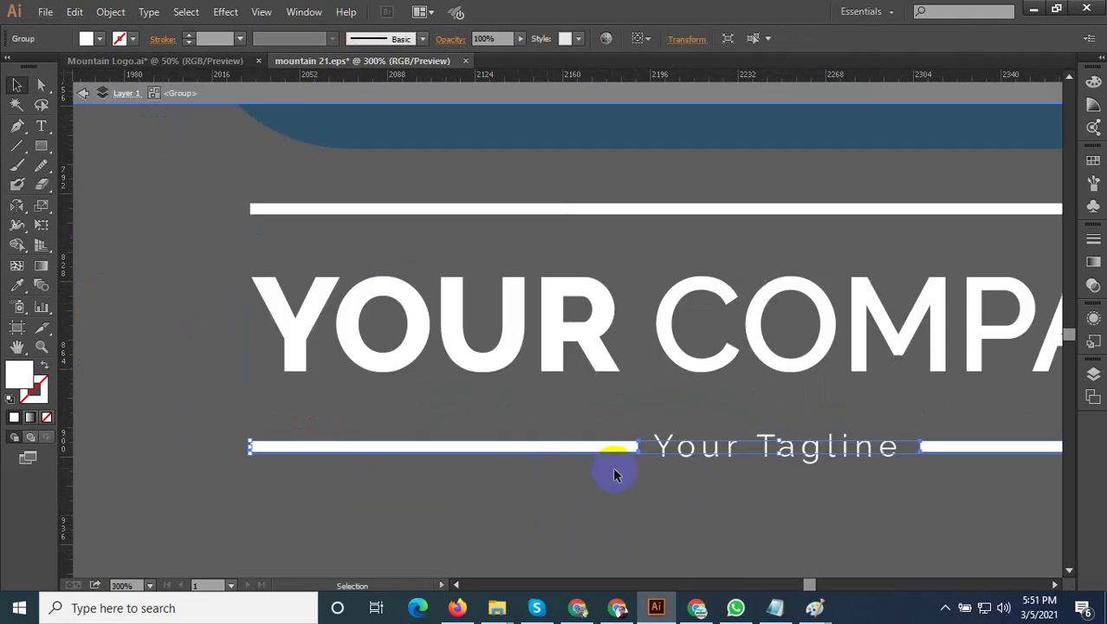
{"action": "double_click", "coordinate": [577, 449]}
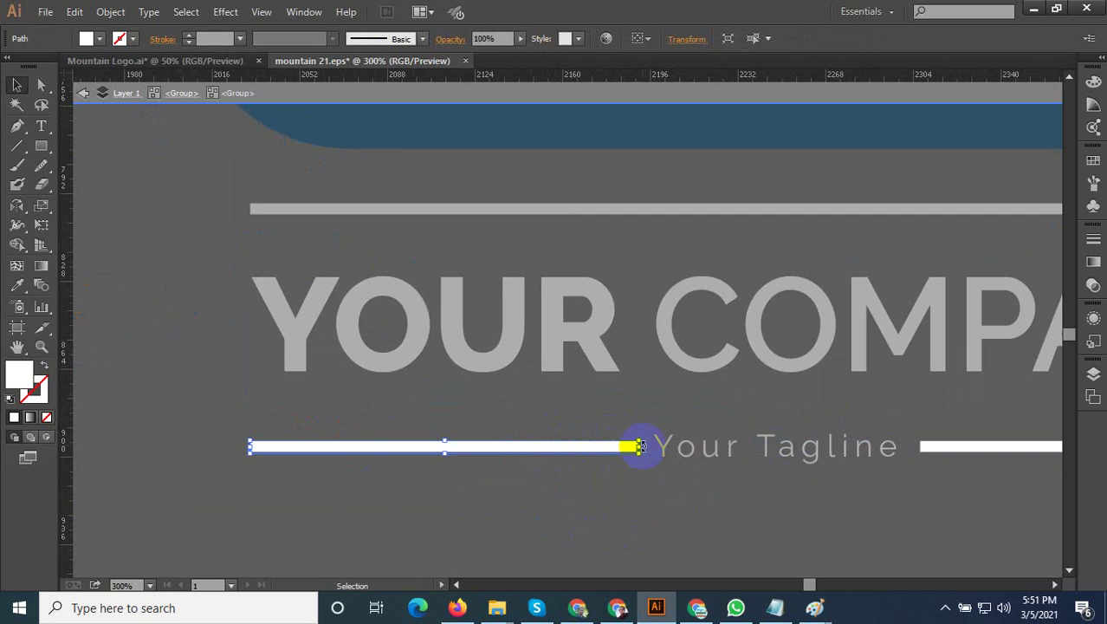
{"action": "left_click_drag", "start_coordinate": [639, 446], "coordinate": [513, 446]}
{"action": "left_click", "coordinate": [410, 496]}
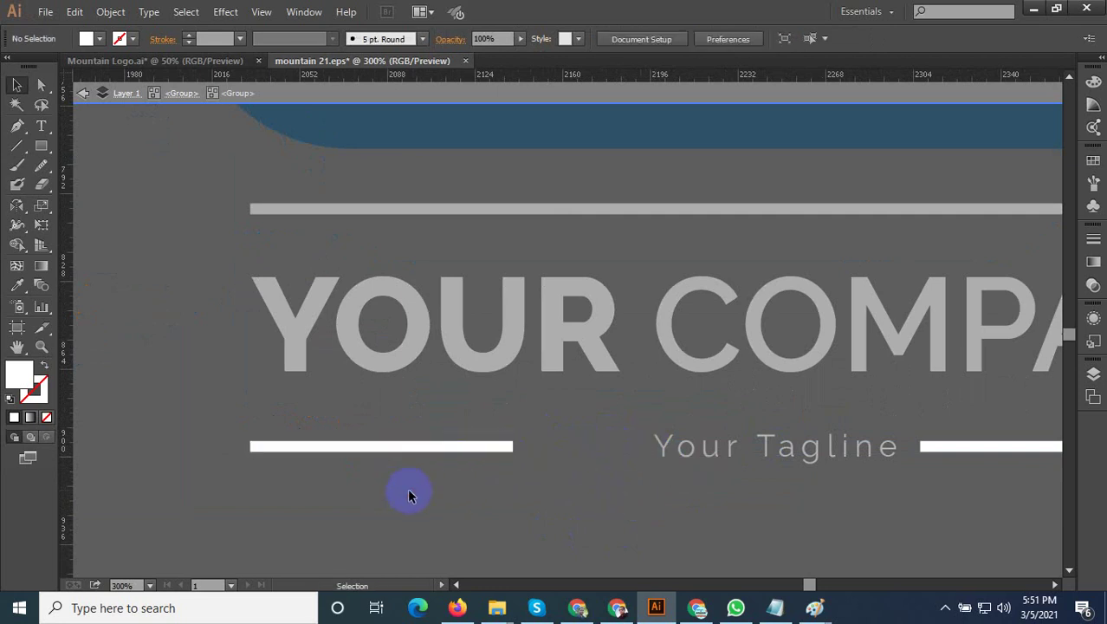
Copy the shortened line to the right side of the tagline
{"action": "scroll", "coordinate": [416, 501], "scroll_direction": "down", "scroll_amount": 1}
{"action": "scroll", "coordinate": [539, 514], "scroll_direction": "right", "scroll_amount": 3}
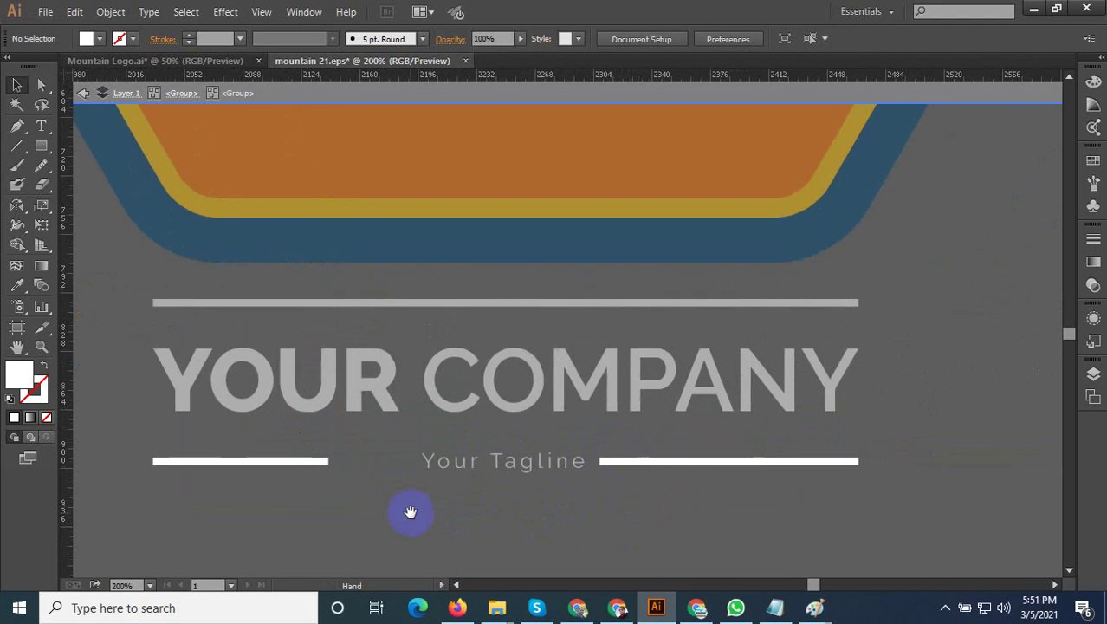
{"action": "left_click_drag", "start_coordinate": [277, 460], "coordinate": [730, 517]}
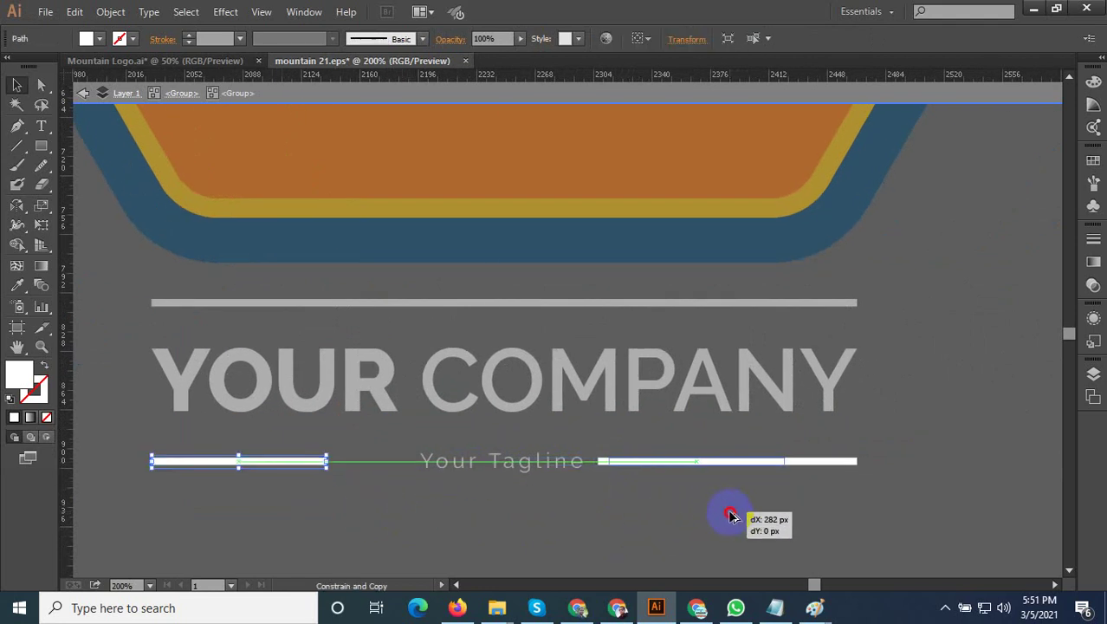
{"action": "left_click_drag", "start_coordinate": [731, 517], "coordinate": [806, 511]}
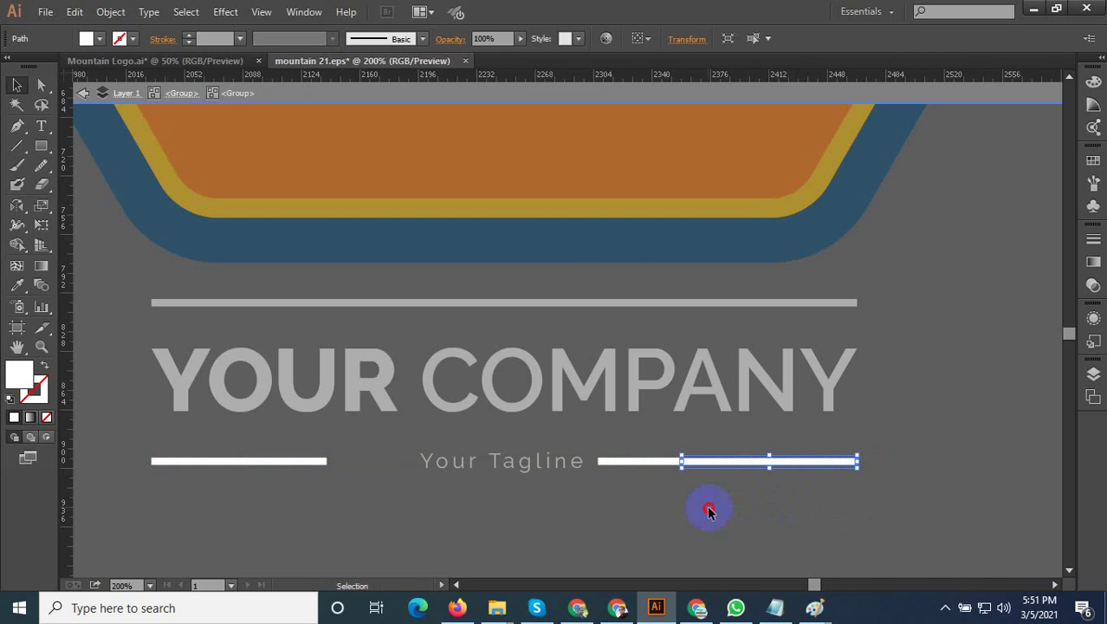
{"action": "left_click", "coordinate": [636, 447]}
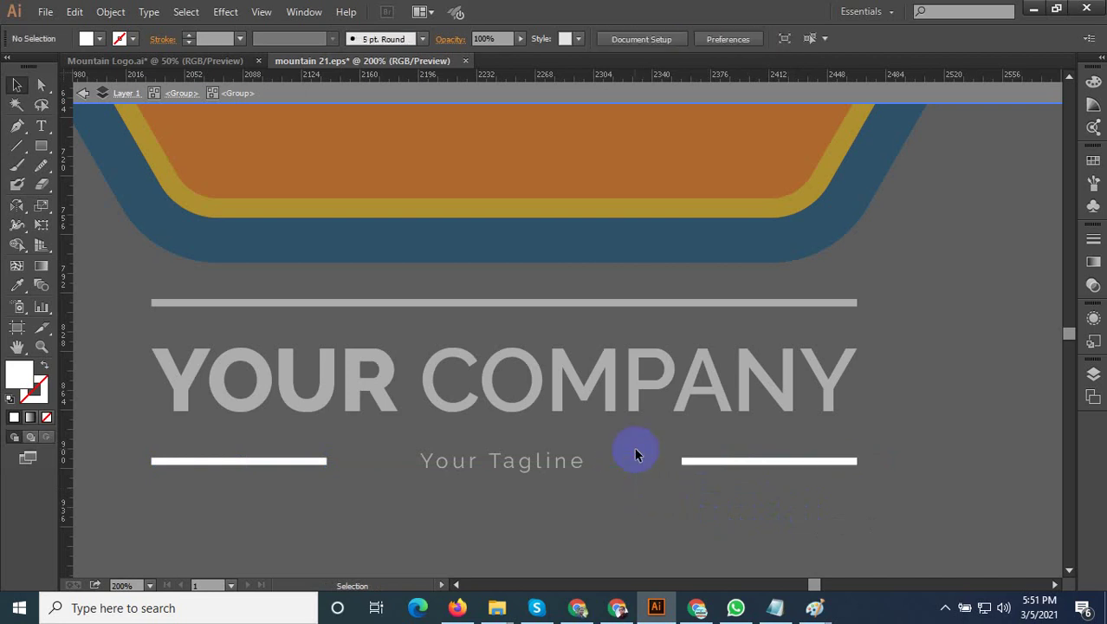
{"action": "double_click", "coordinate": [300, 554]}
Enlarge the Your Tagline text
{"action": "left_click", "coordinate": [472, 444]}
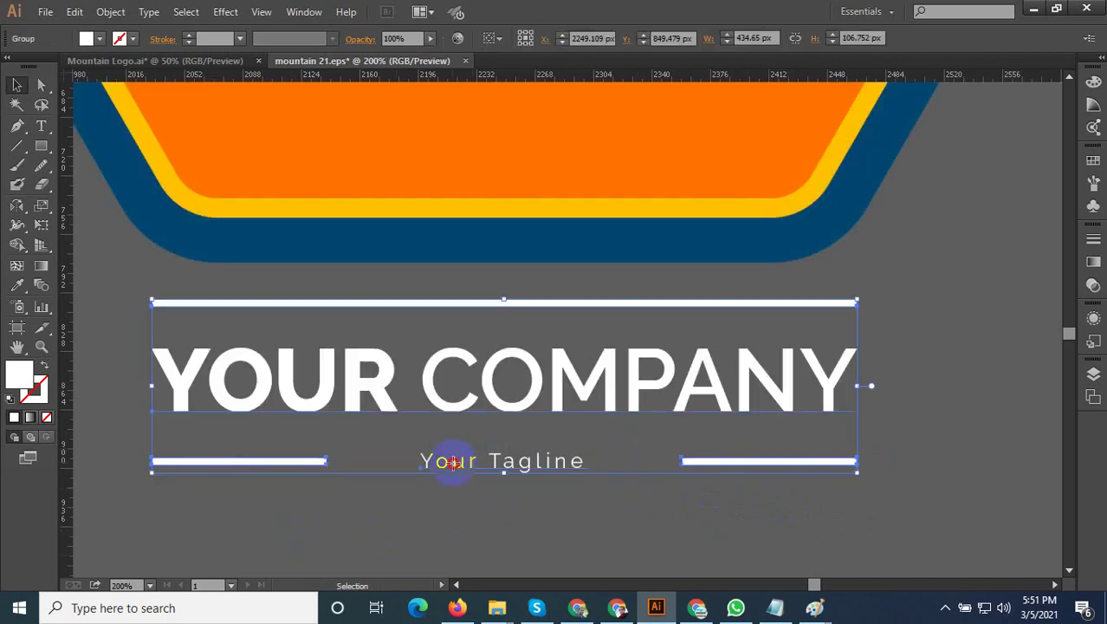
{"action": "double_click", "coordinate": [454, 469]}
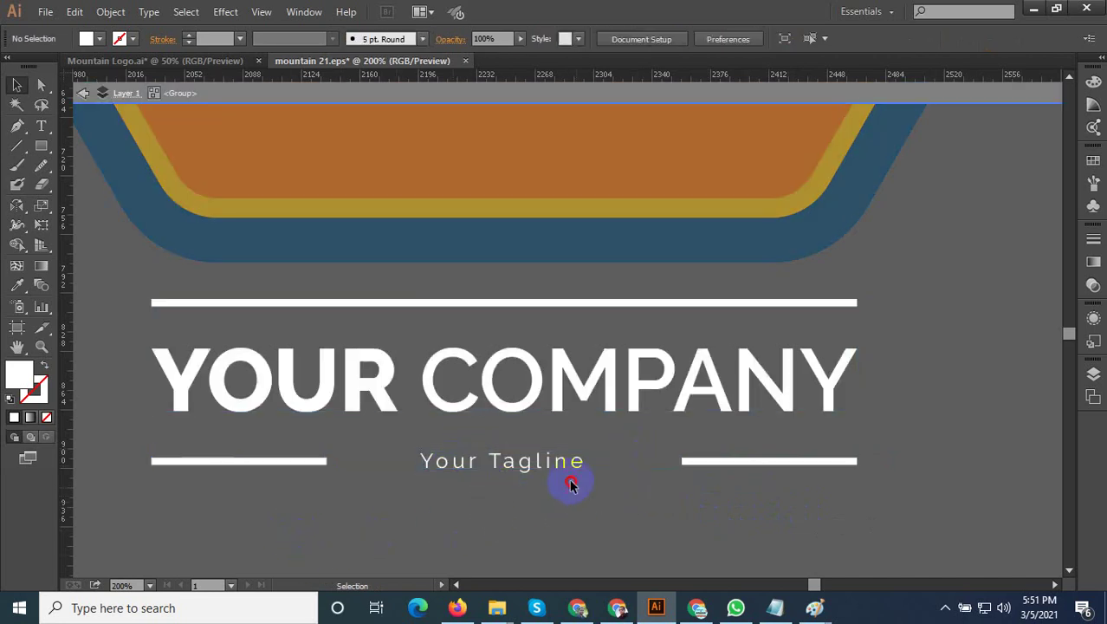
{"action": "left_click_drag", "start_coordinate": [588, 475], "coordinate": [658, 510]}
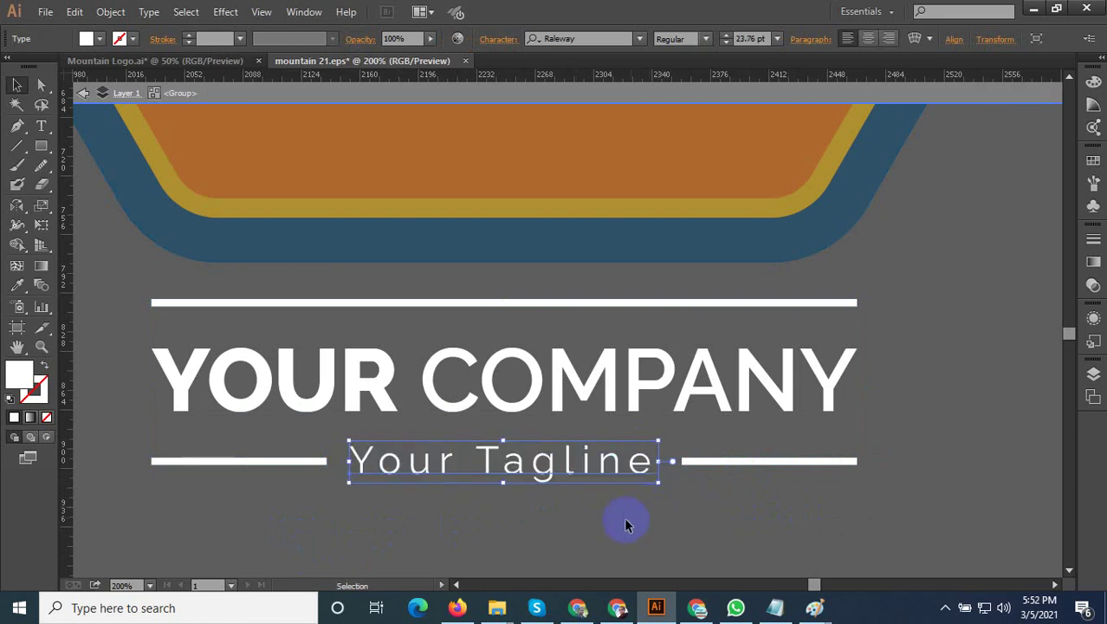
{"action": "left_click", "coordinate": [589, 519]}
{"action": "double_click", "coordinate": [523, 528]}
Nudge the line above YOUR COMPANY down and move the text group up into the orange band
{"action": "scroll", "coordinate": [522, 529], "scroll_direction": "down", "scroll_amount": 2}
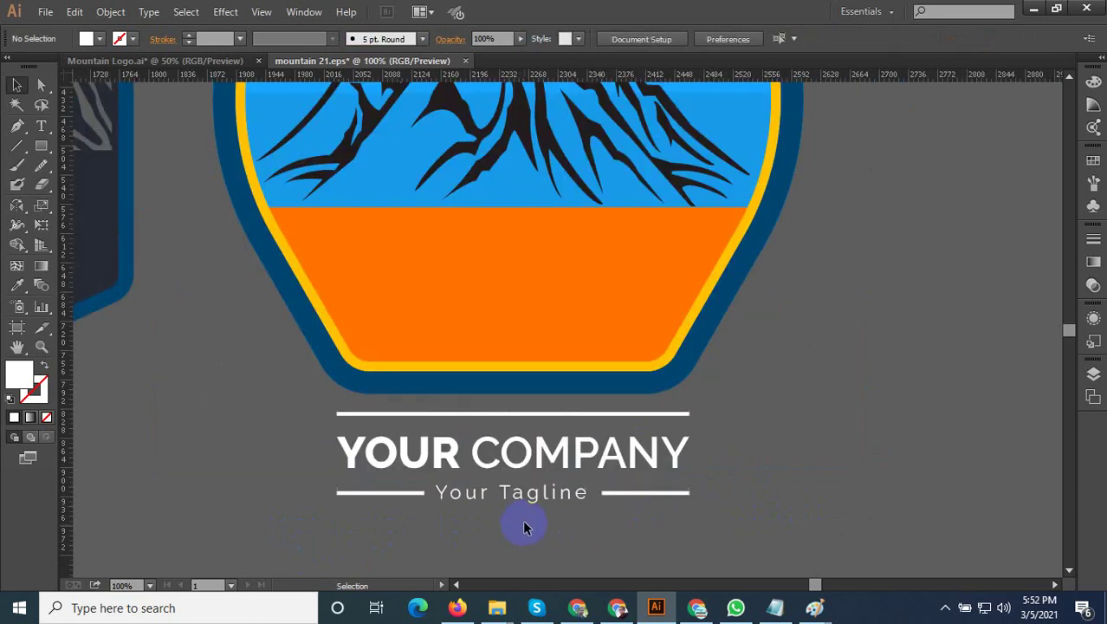
{"action": "left_click", "coordinate": [512, 416]}
{"action": "double_click", "coordinate": [509, 418]}
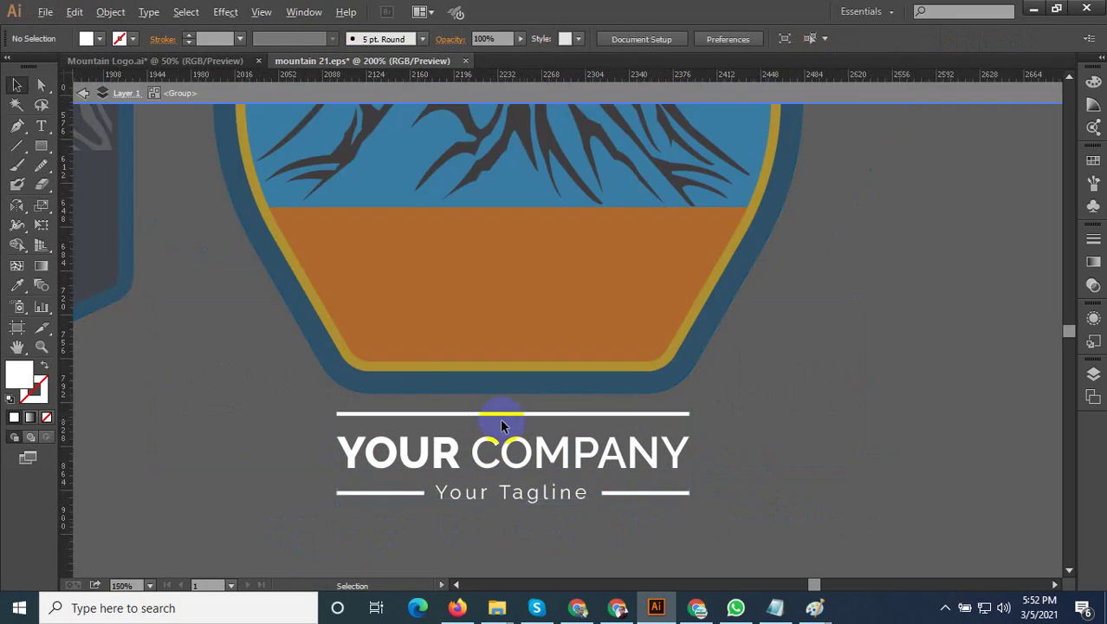
{"action": "scroll", "coordinate": [500, 416], "scroll_direction": "up", "scroll_amount": 2}
{"action": "left_click_drag", "start_coordinate": [506, 406], "coordinate": [509, 416]}
{"action": "left_click", "coordinate": [502, 375]}
{"action": "scroll", "coordinate": [520, 407], "scroll_direction": "down", "scroll_amount": 2}
{"action": "double_click", "coordinate": [643, 523]}
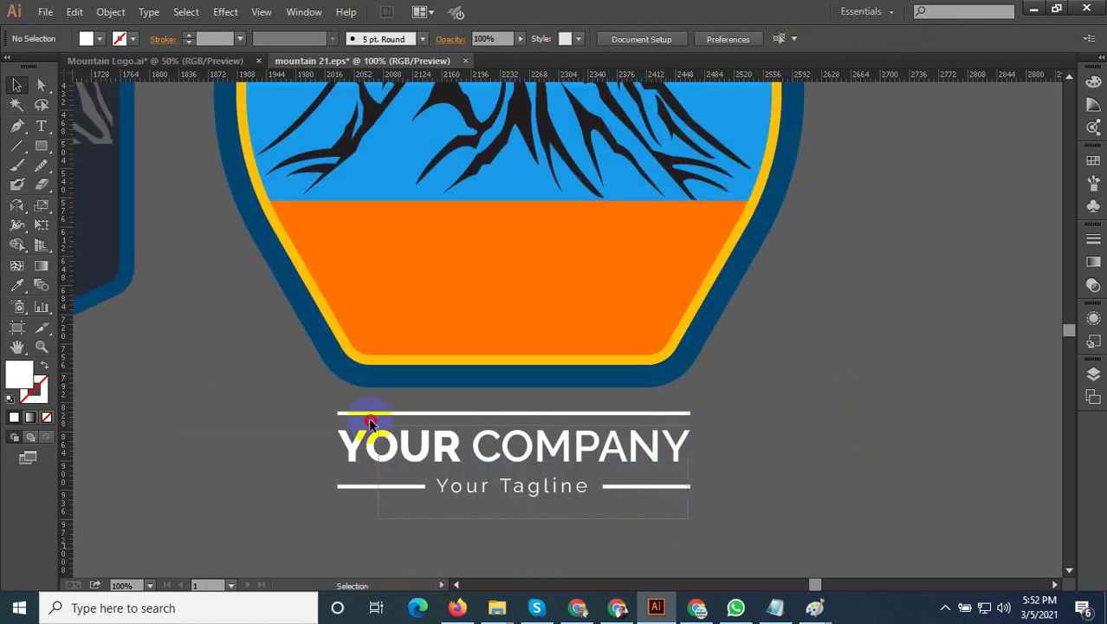
{"action": "left_click", "coordinate": [356, 447]}
{"action": "scroll", "coordinate": [364, 455], "scroll_direction": "down", "scroll_amount": 1}
{"action": "left_click_drag", "start_coordinate": [416, 451], "coordinate": [415, 315]}
Bring the YOUR COMPANY text group in front of the orange band
{"action": "left_click_drag", "start_coordinate": [589, 471], "coordinate": [609, 473]}
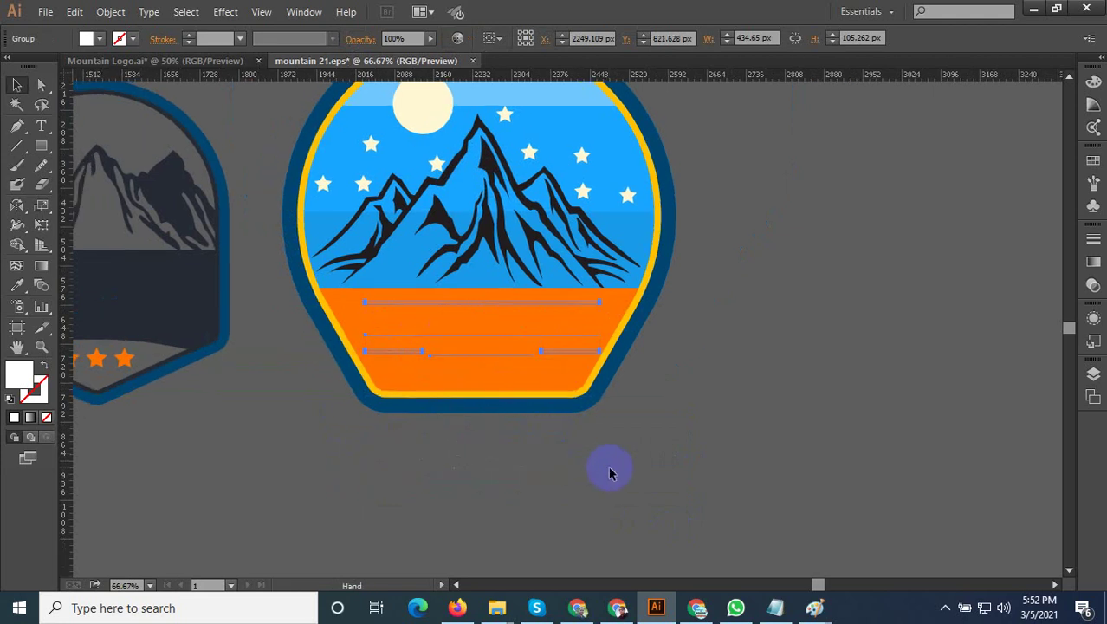
{"action": "right_click", "coordinate": [503, 361]}
{"action": "mouse_move", "coordinate": [542, 474]}
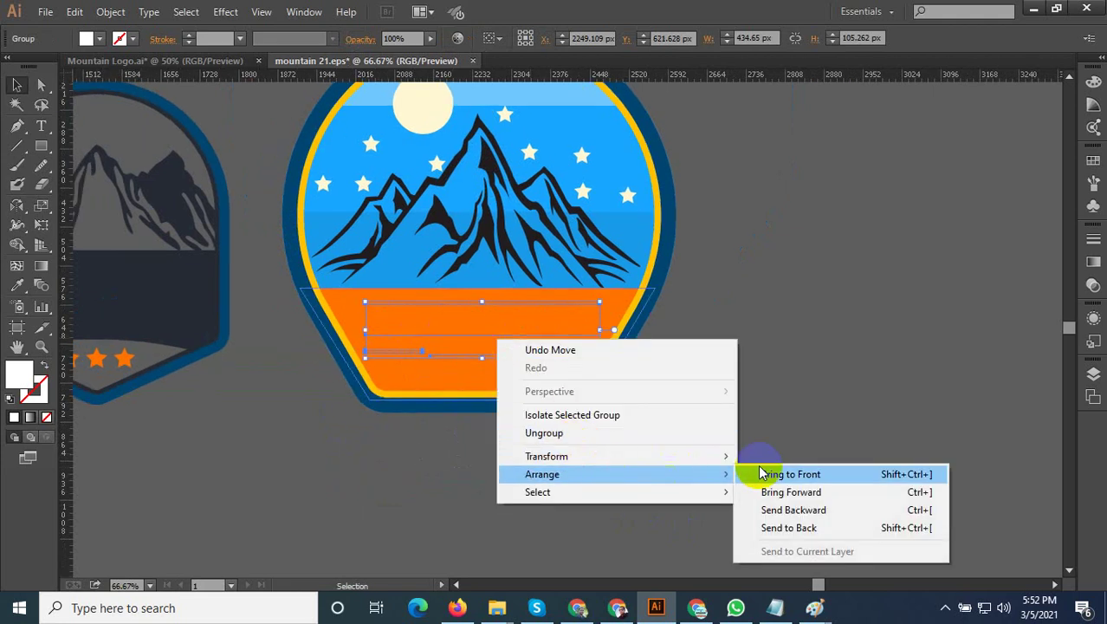
{"action": "left_click", "coordinate": [764, 472]}
{"action": "left_click", "coordinate": [674, 459]}
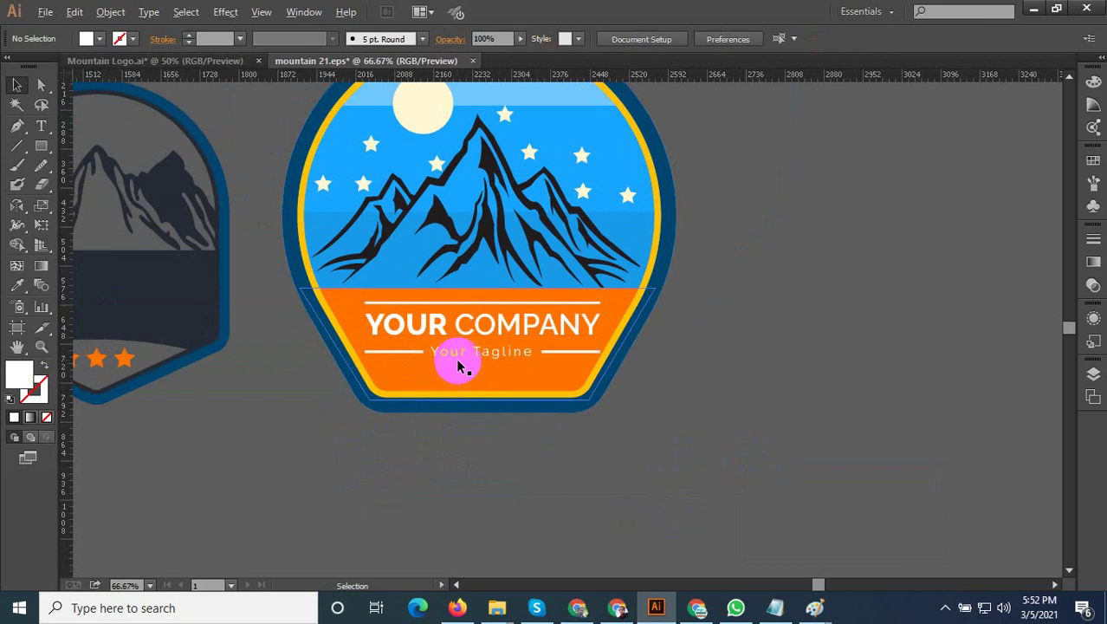
Delete the short line to the left of the tagline
{"action": "scroll", "coordinate": [459, 363], "scroll_direction": "up", "scroll_amount": 1}
{"action": "left_click", "coordinate": [441, 352]}
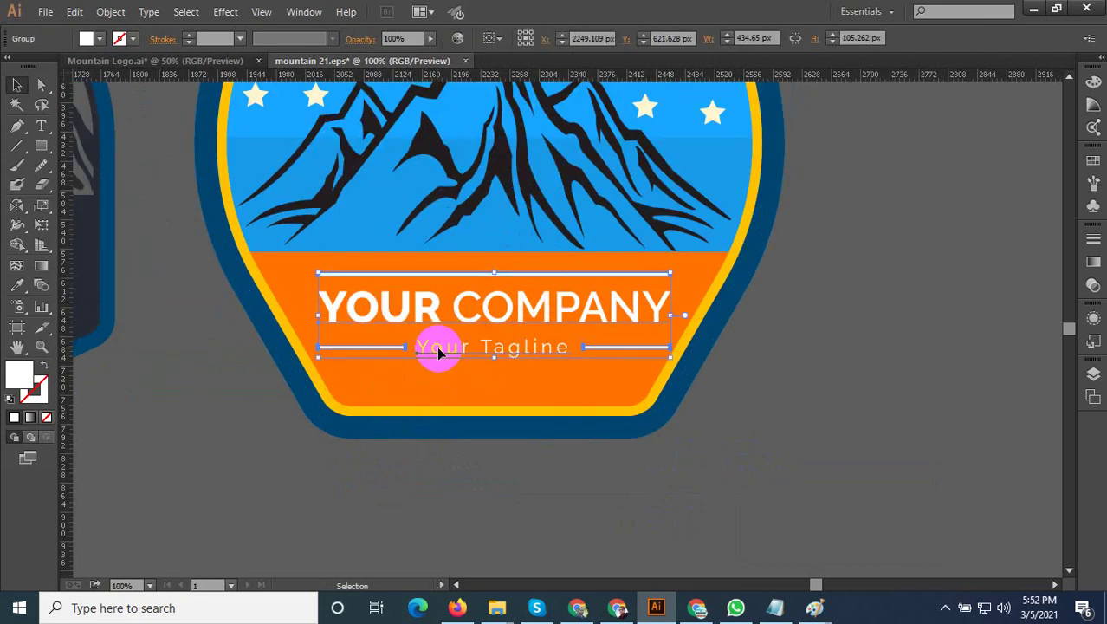
{"action": "double_click", "coordinate": [439, 352]}
{"action": "left_click", "coordinate": [604, 350]}
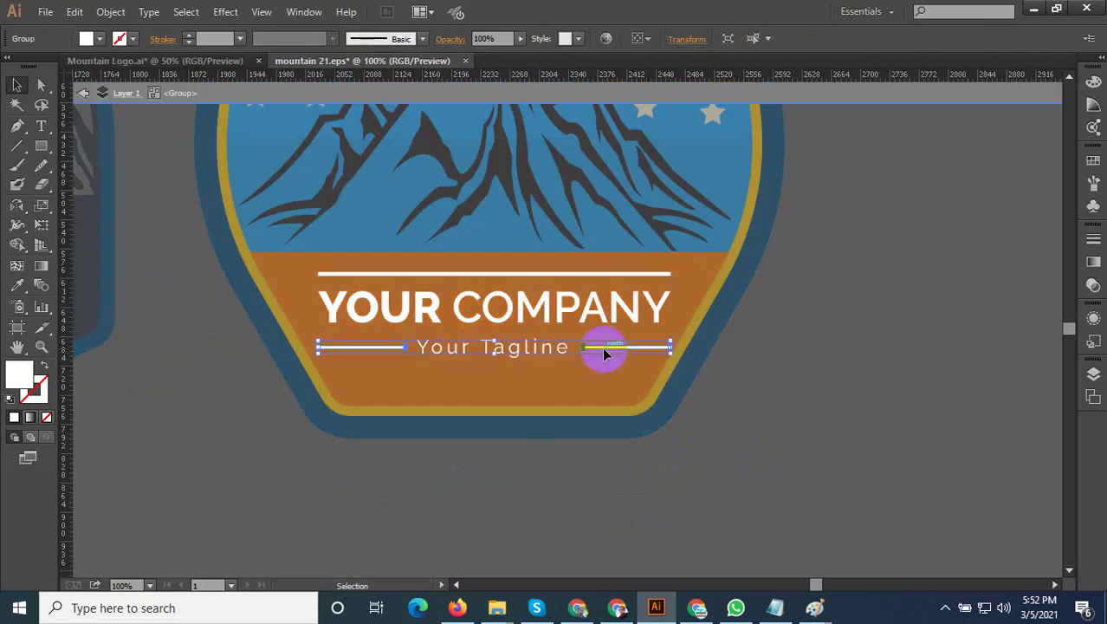
{"action": "double_click", "coordinate": [603, 350]}
{"action": "left_click", "coordinate": [604, 350]}
{"action": "left_click", "coordinate": [400, 348]}
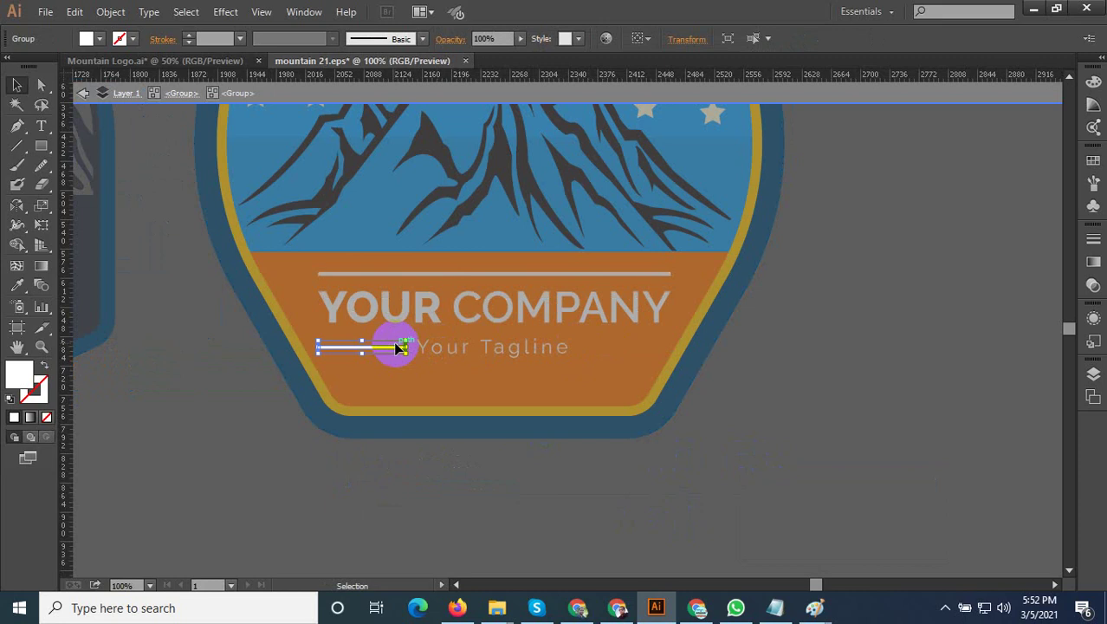
{"action": "key", "text": "Delete"}
Delete the white line above YOUR COMPANY
{"action": "double_click", "coordinate": [429, 276]}
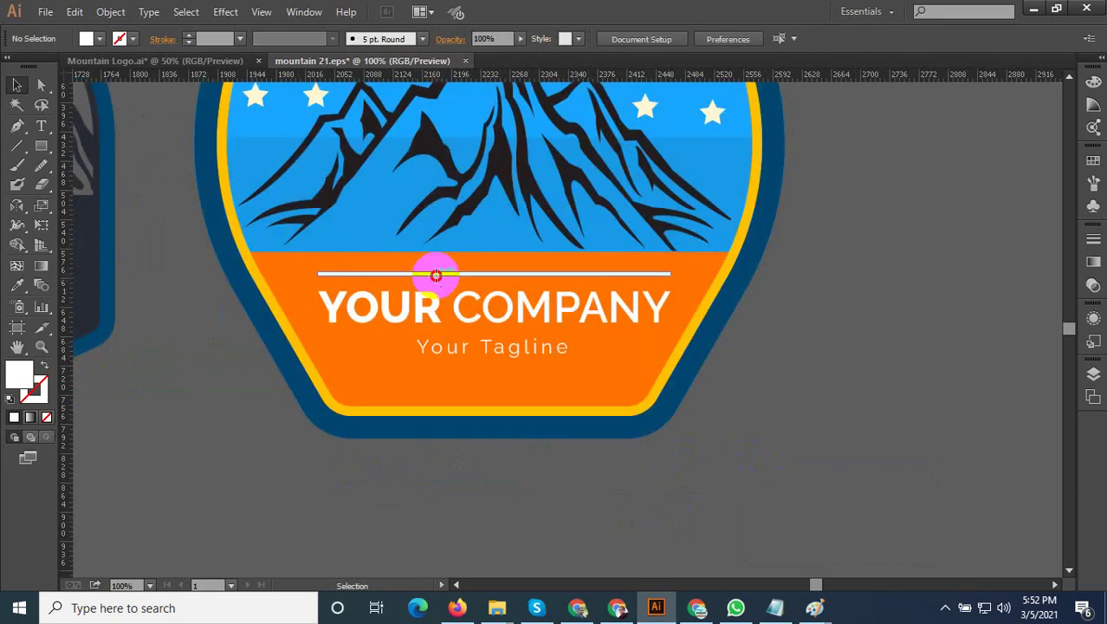
{"action": "left_click", "coordinate": [432, 275]}
{"action": "double_click", "coordinate": [433, 274]}
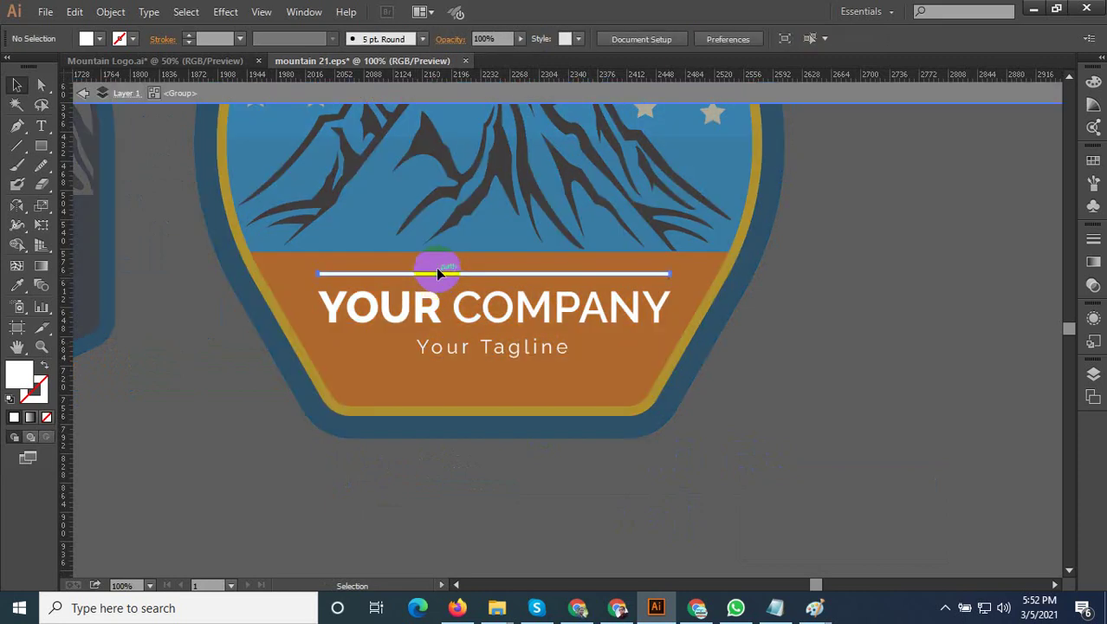
{"action": "left_click", "coordinate": [437, 274]}
{"action": "key", "text": "Delete"}
{"action": "key", "text": "Escape"}
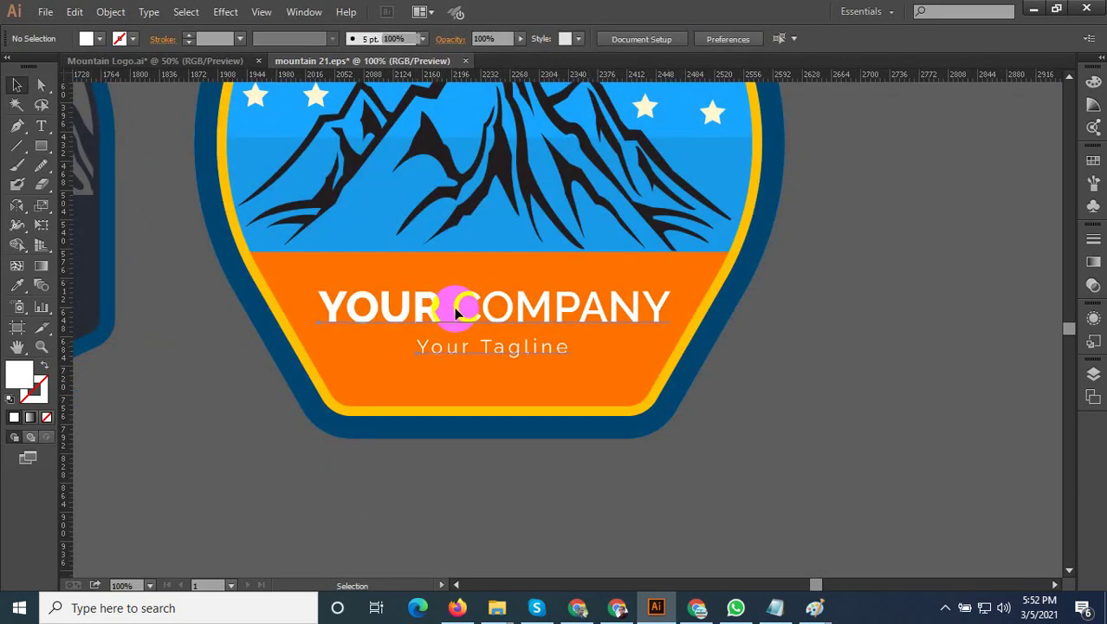
Enlarge and raise the text group slightly, then lower the tagline and widen it to about 270 px
{"action": "left_click", "coordinate": [456, 312]}
{"action": "left_click_drag", "start_coordinate": [667, 351], "coordinate": [687, 360]}
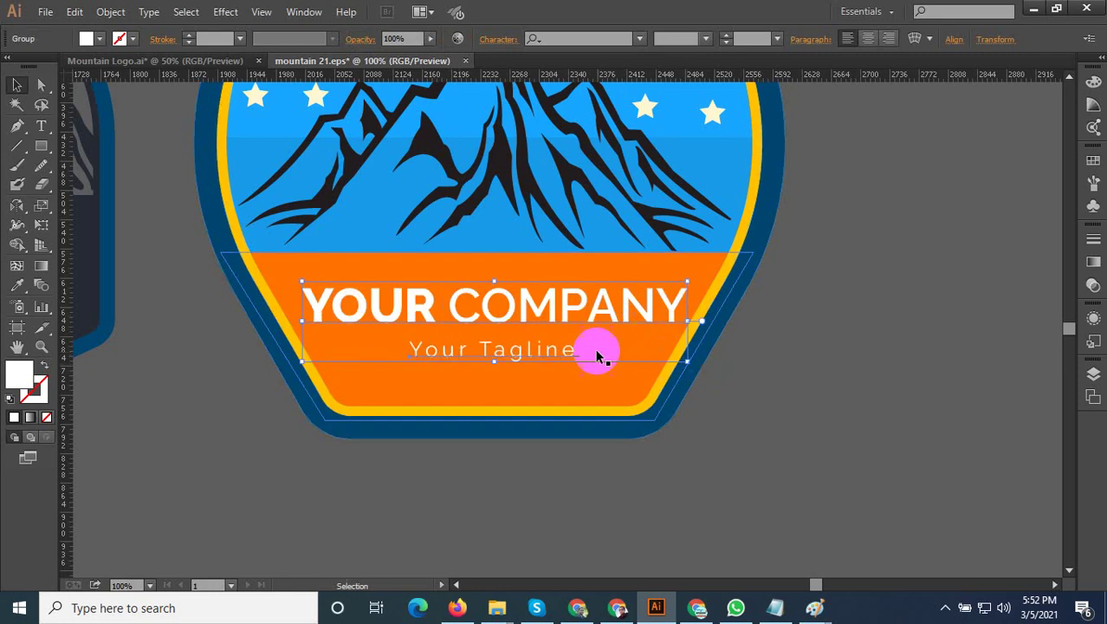
{"action": "left_click_drag", "start_coordinate": [501, 319], "coordinate": [498, 310]}
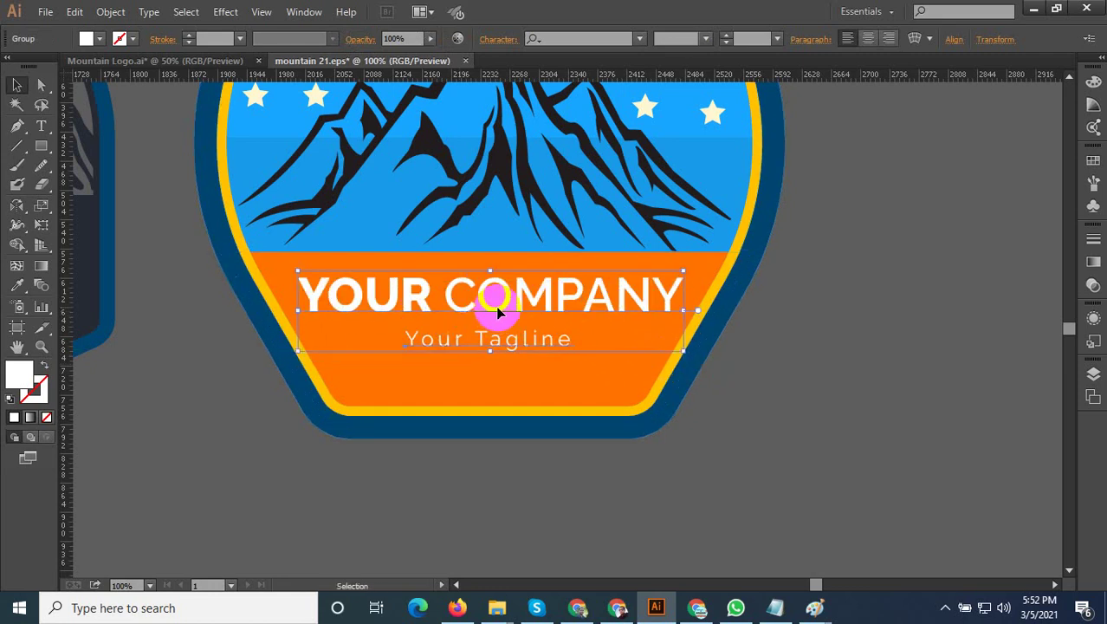
{"action": "double_click", "coordinate": [501, 339]}
{"action": "left_click_drag", "start_coordinate": [505, 345], "coordinate": [504, 356]}
{"action": "double_click", "coordinate": [760, 349]}
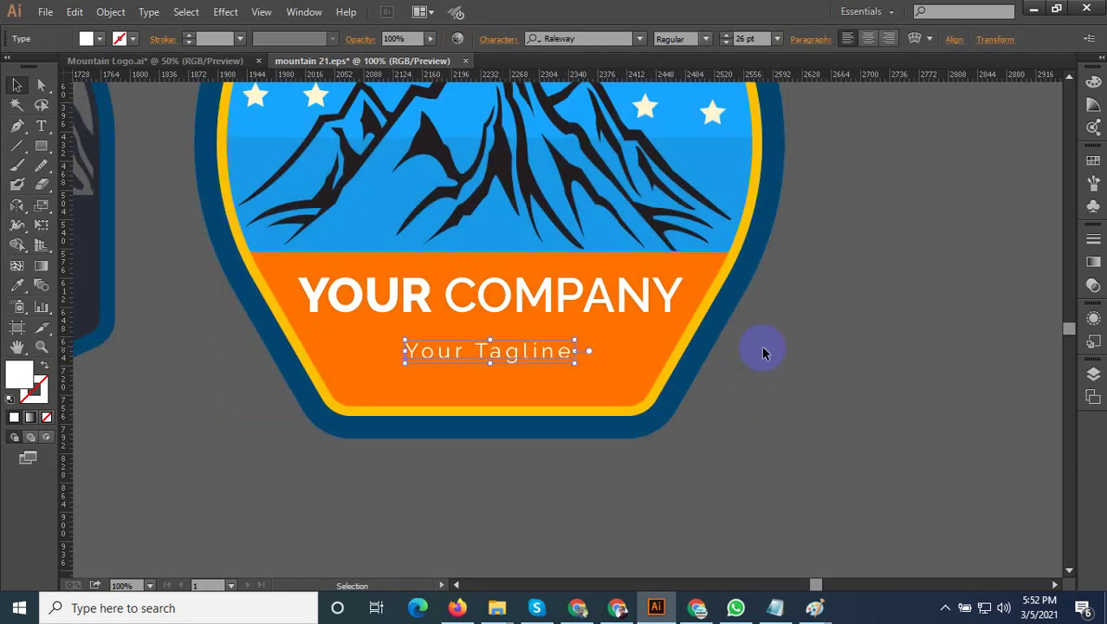
{"action": "left_click_drag", "start_coordinate": [574, 365], "coordinate": [604, 375]}
Select the three stars on the dark badge and group them
{"action": "left_click", "coordinate": [736, 368]}
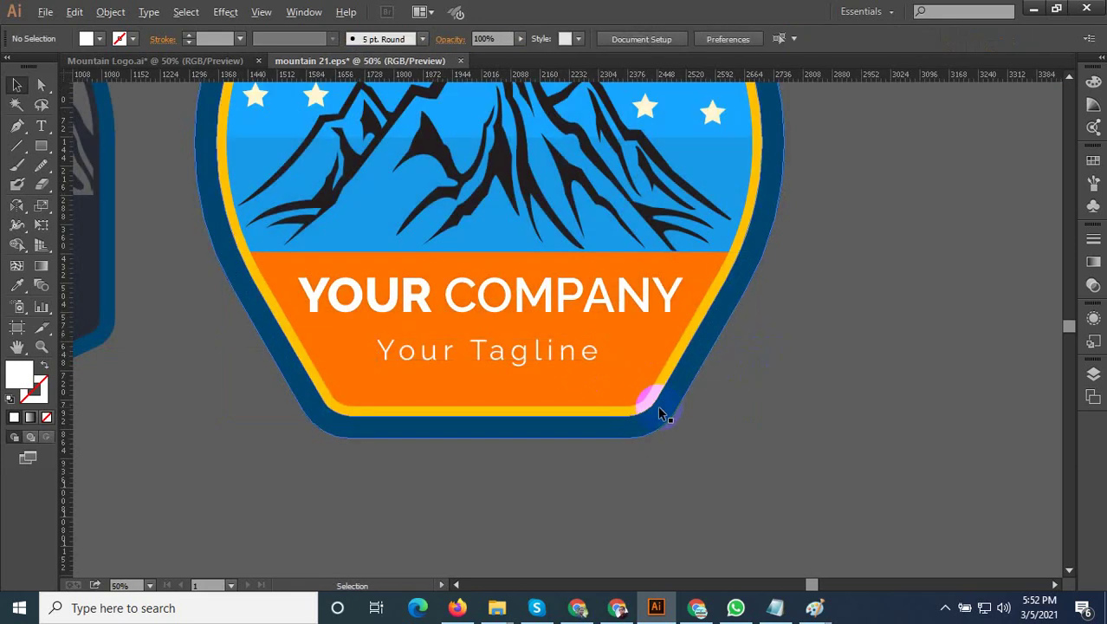
{"action": "scroll", "coordinate": [656, 400], "scroll_direction": "down", "scroll_amount": 2}
{"action": "scroll", "coordinate": [661, 409], "scroll_direction": "down", "scroll_amount": 2}
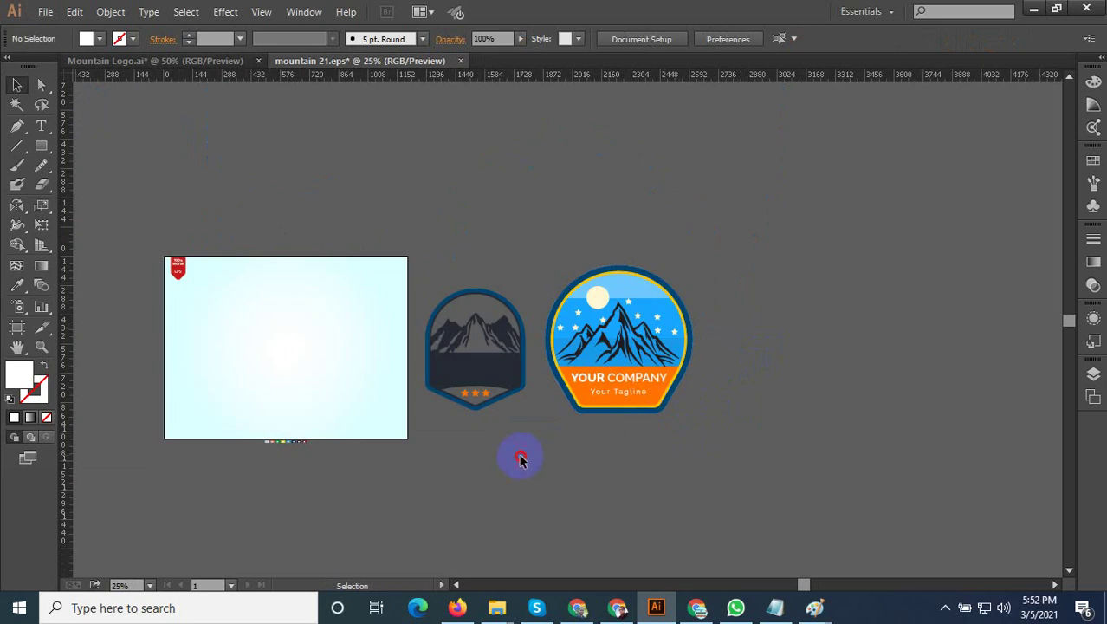
{"action": "left_click_drag", "start_coordinate": [520, 459], "coordinate": [432, 247]}
{"action": "left_click", "coordinate": [561, 432]}
{"action": "scroll", "coordinate": [474, 387], "scroll_direction": "up", "scroll_amount": 3}
{"action": "left_click", "coordinate": [465, 380]}
{"action": "scroll", "coordinate": [515, 374], "scroll_direction": "up", "scroll_amount": 2}
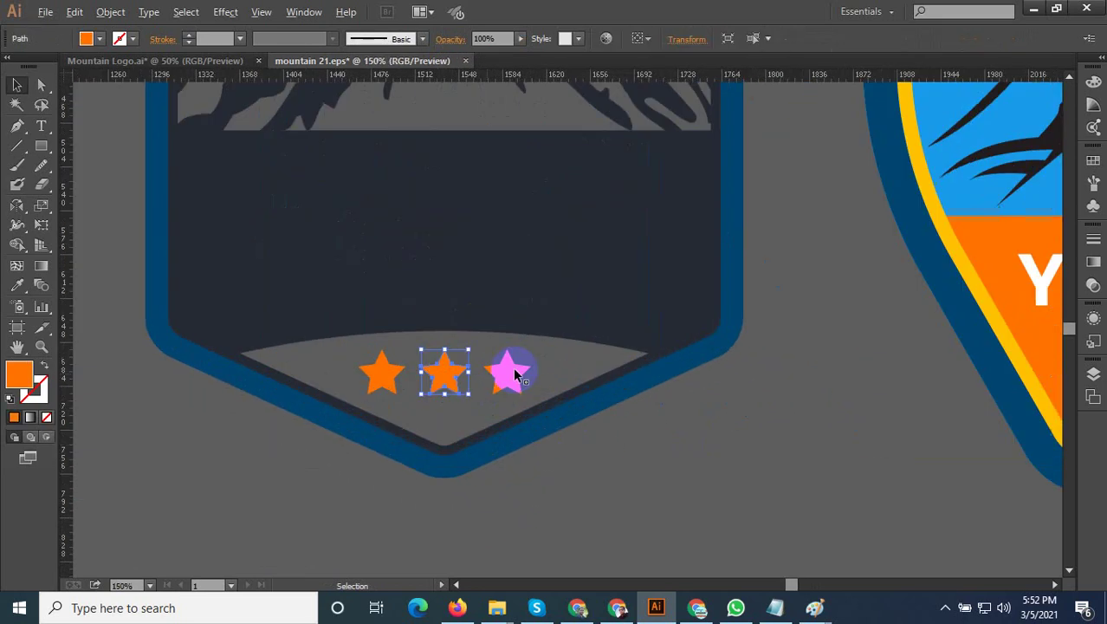
{"action": "left_click_drag", "start_coordinate": [537, 370], "coordinate": [373, 386]}
{"action": "right_click", "coordinate": [445, 371]}
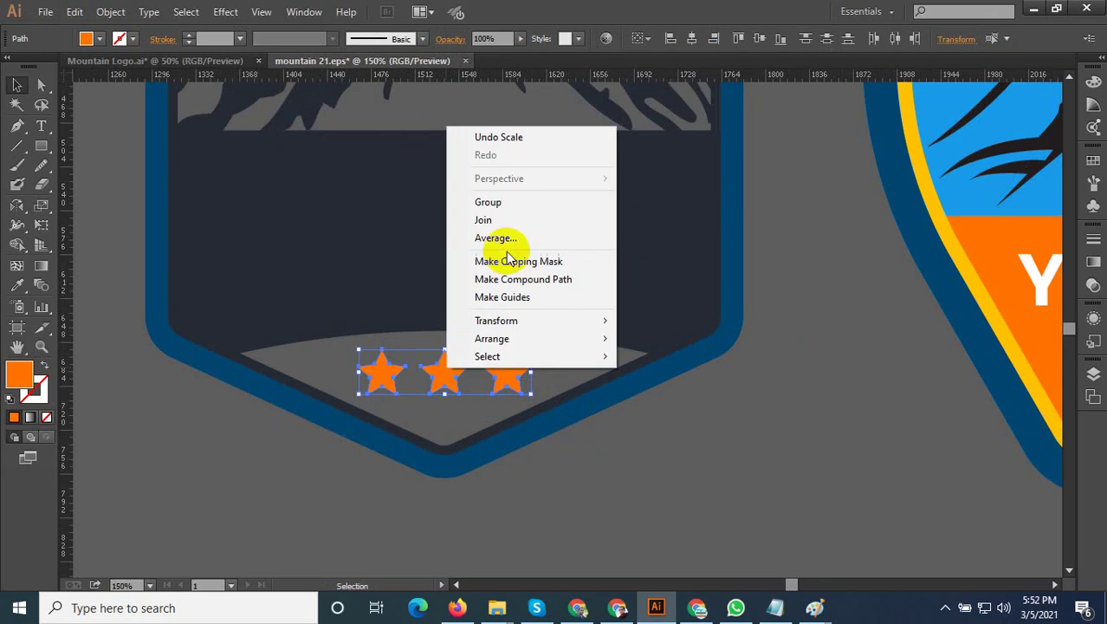
{"action": "left_click", "coordinate": [489, 202]}
Move the star group under the tagline, colour it white from the YOUR text, and bring it to front
{"action": "scroll", "coordinate": [435, 366], "scroll_direction": "down", "scroll_amount": 1}
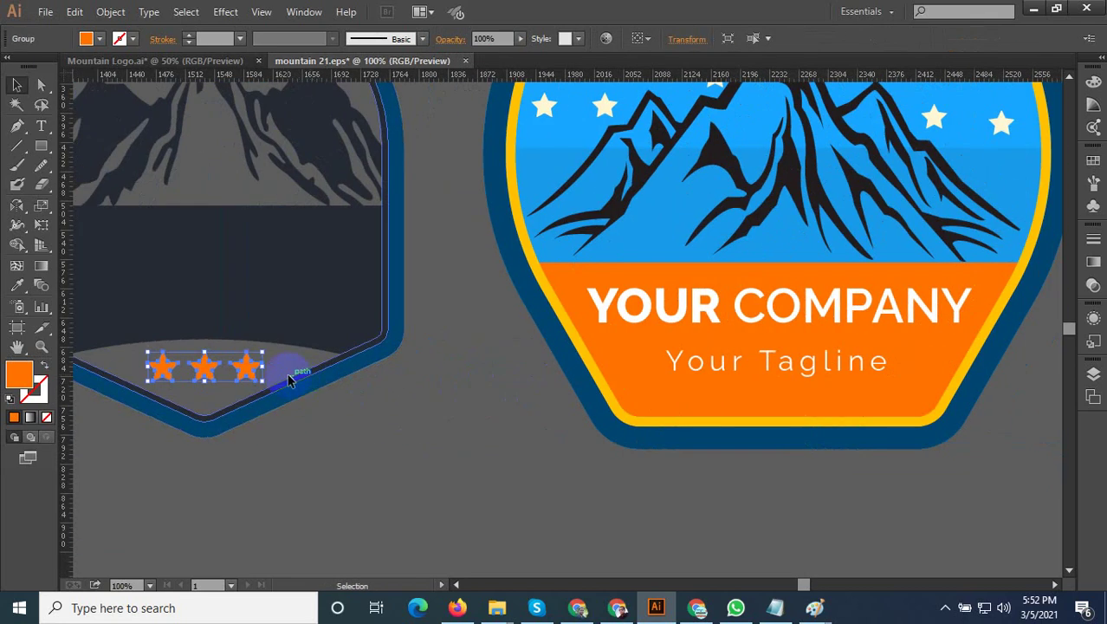
{"action": "mouse_move", "coordinate": [202, 371]}
{"action": "left_mouse_down"}
{"action": "mouse_move", "coordinate": [731, 407]}
{"action": "mouse_move", "coordinate": [776, 397]}
{"action": "left_mouse_up"}
{"action": "scroll", "coordinate": [788, 390], "scroll_direction": "up", "scroll_amount": 1}
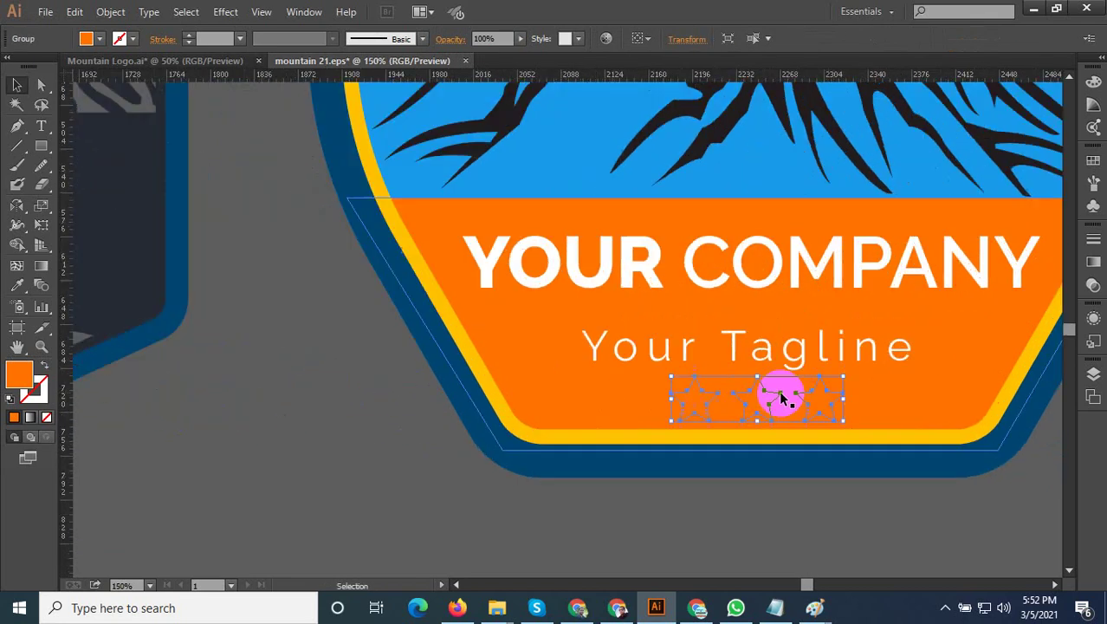
{"action": "left_click", "coordinate": [26, 287]}
{"action": "left_click", "coordinate": [551, 261]}
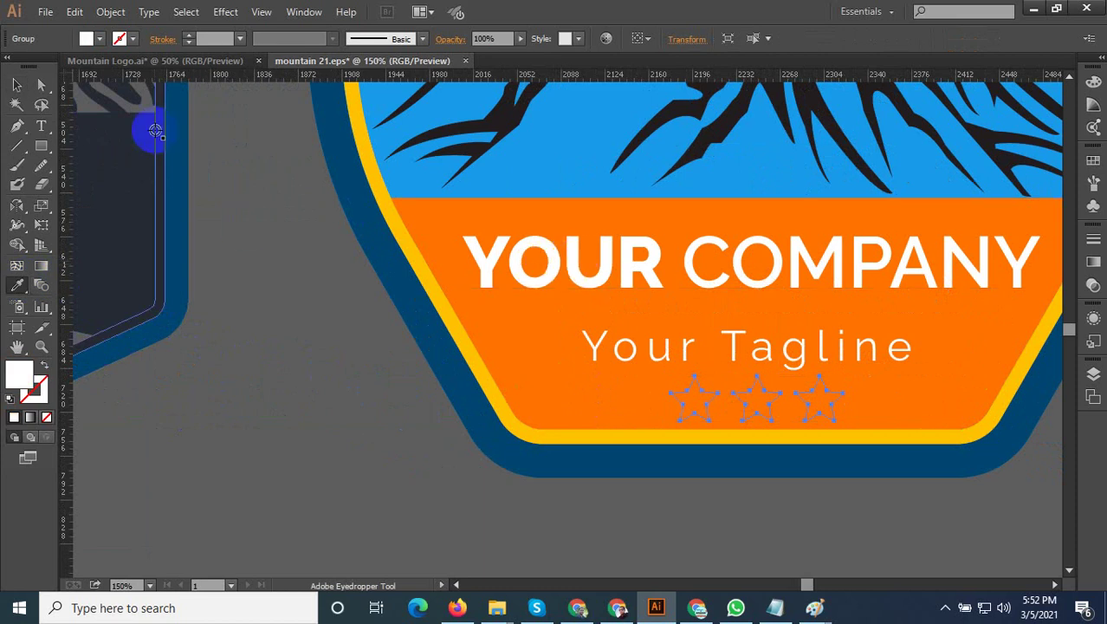
{"action": "left_click", "coordinate": [16, 84]}
{"action": "left_click", "coordinate": [682, 402]}
{"action": "right_click", "coordinate": [759, 418]}
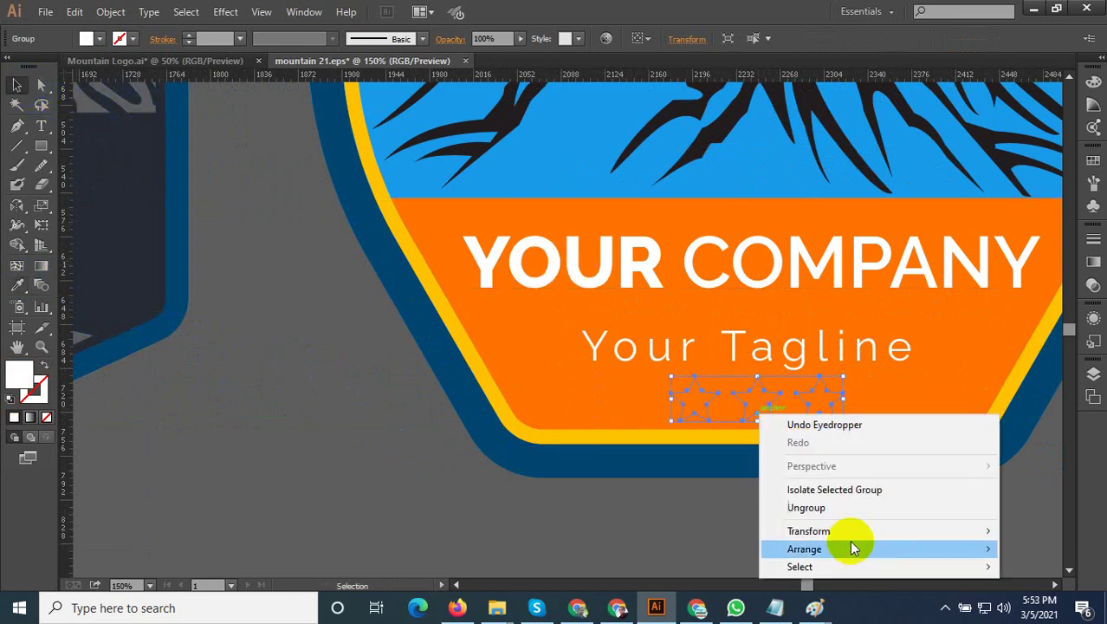
{"action": "left_click", "coordinate": [690, 472]}
Raise the tagline about 19 px and nudge the stars up slightly beneath it
{"action": "left_click_drag", "start_coordinate": [827, 499], "coordinate": [725, 502]}
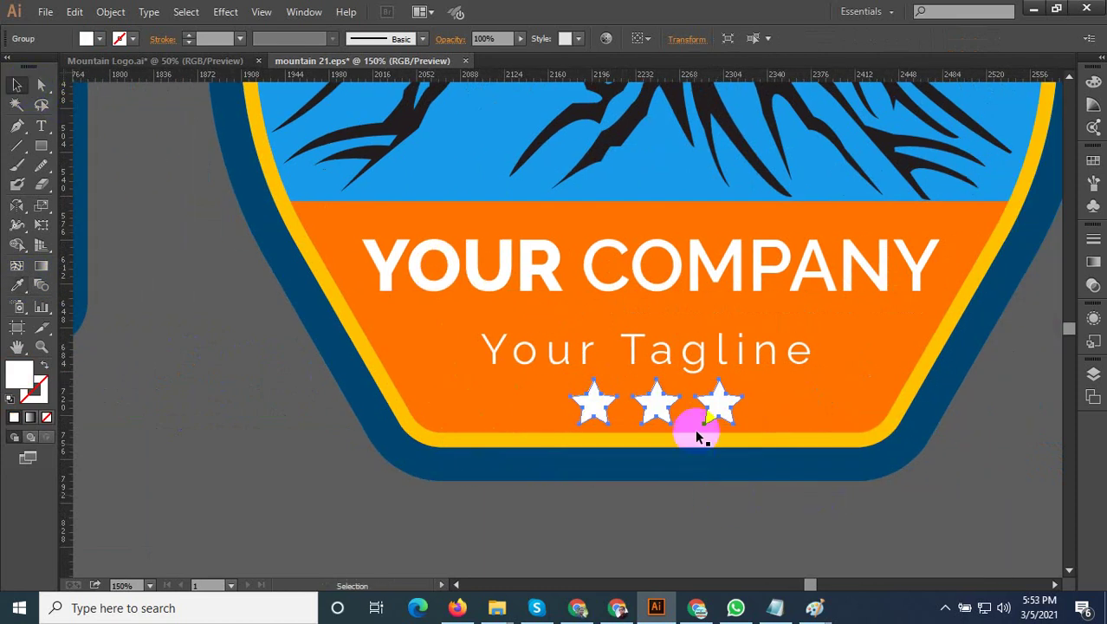
{"action": "double_click", "coordinate": [663, 358]}
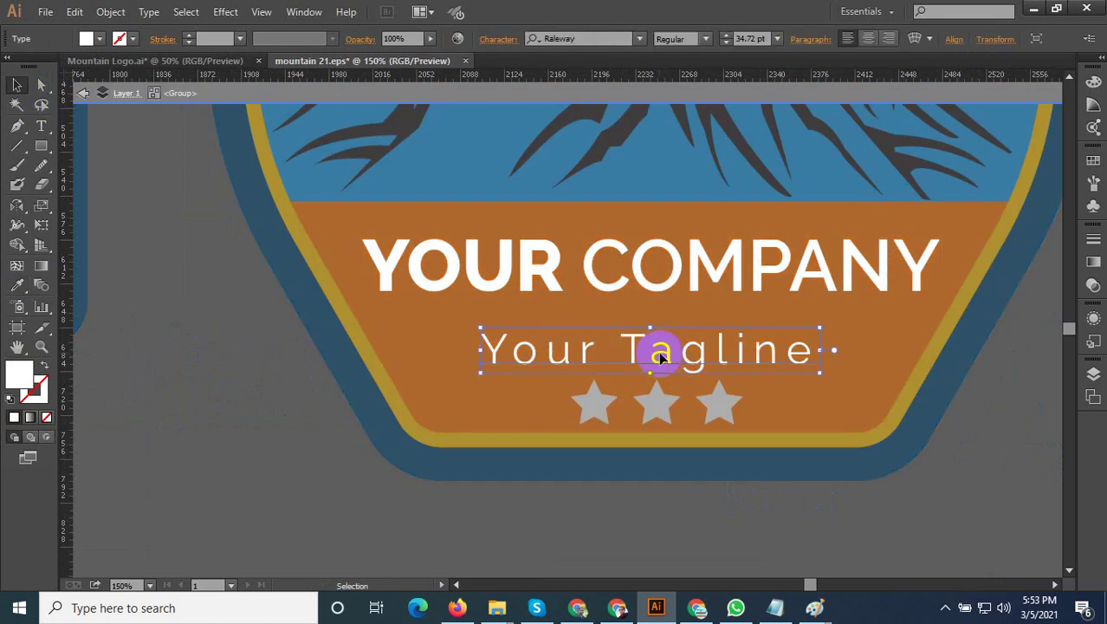
{"action": "left_click_drag", "start_coordinate": [659, 345], "coordinate": [658, 331]}
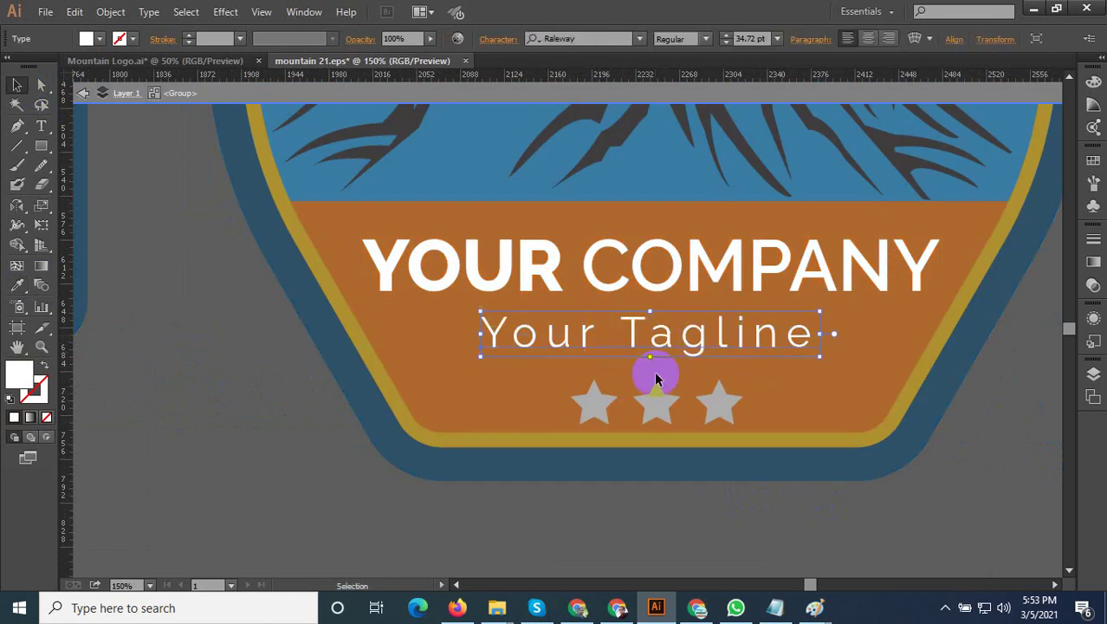
{"action": "double_click", "coordinate": [671, 419]}
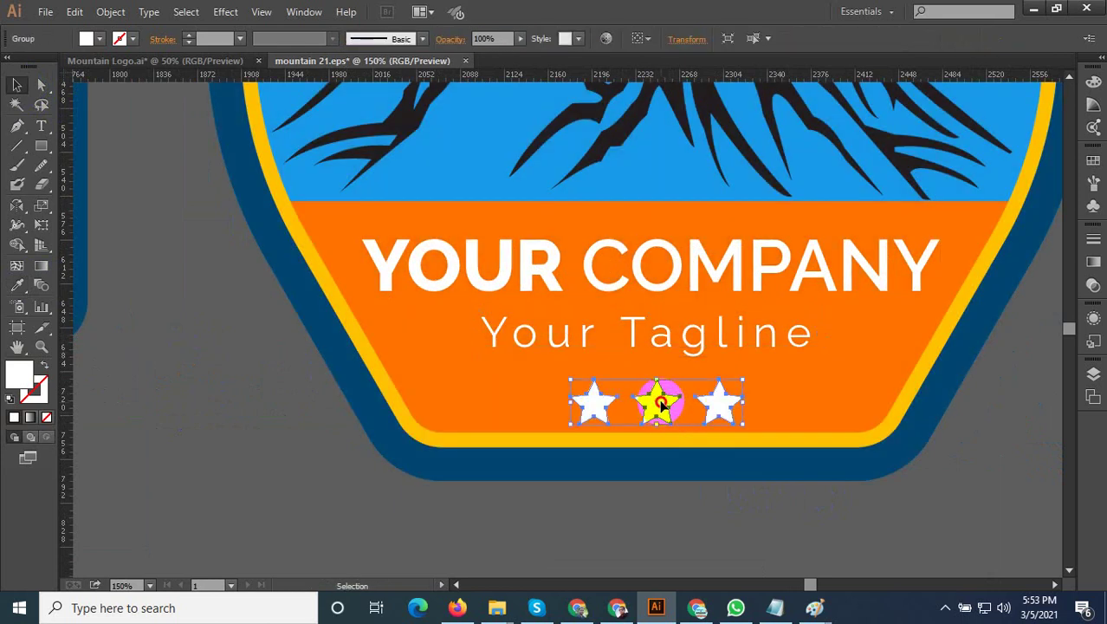
{"action": "left_click_drag", "start_coordinate": [660, 402], "coordinate": [659, 388]}
{"action": "key", "text": "ctrl+minus"}
{"action": "key", "text": "ctrl+minus"}
{"action": "left_click", "coordinate": [726, 500]}
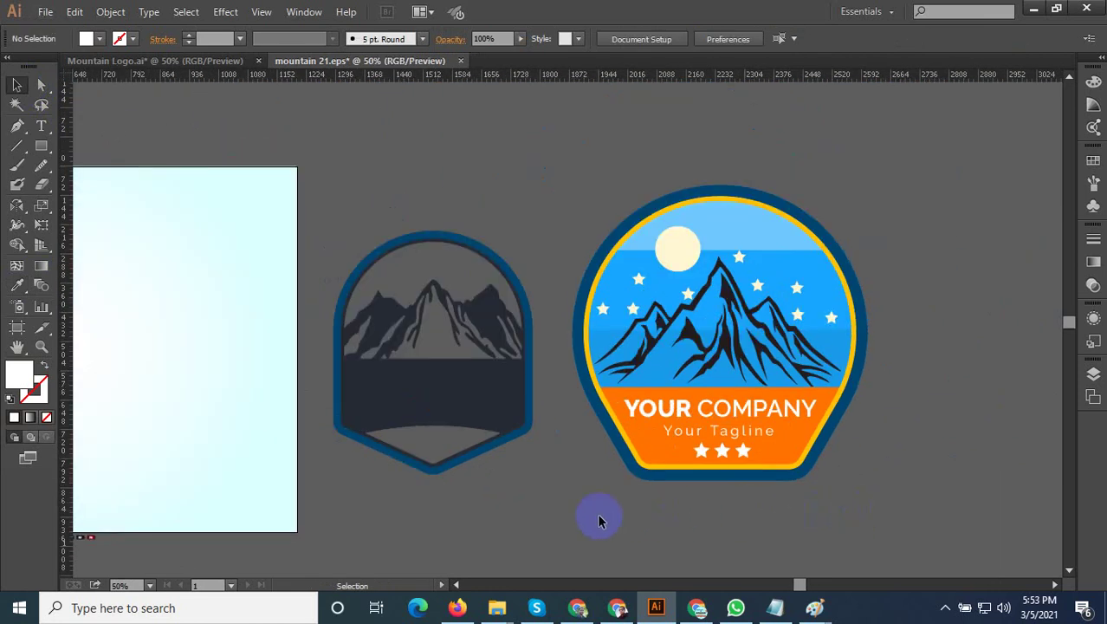
Delete the dark mountain badge and drag the colour badge onto the artboard
{"action": "left_click", "coordinate": [445, 256]}
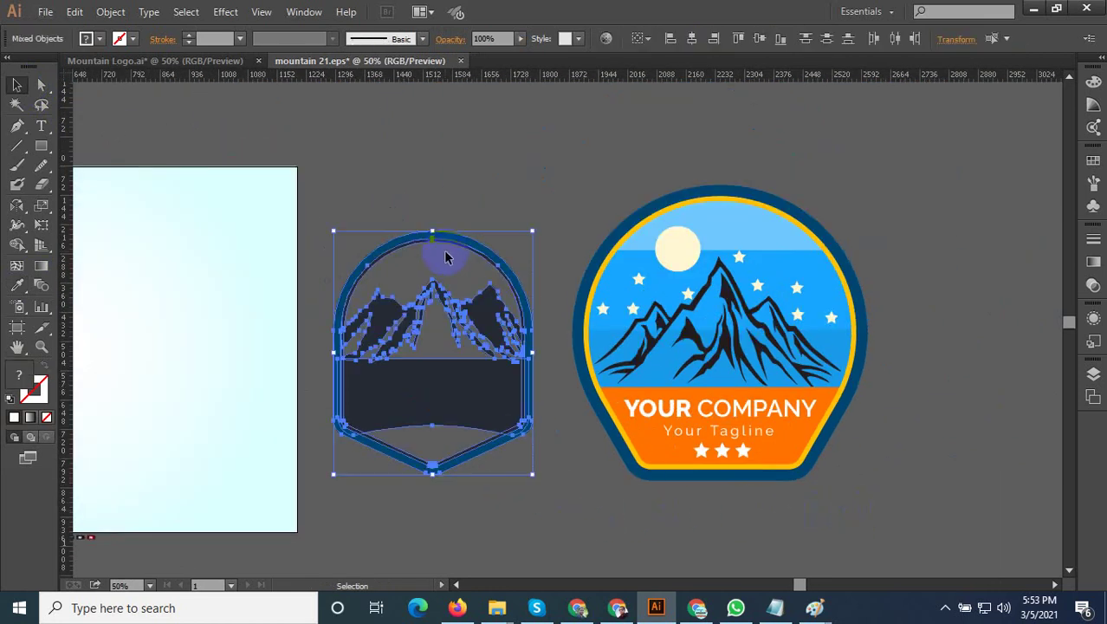
{"action": "key", "text": "Delete"}
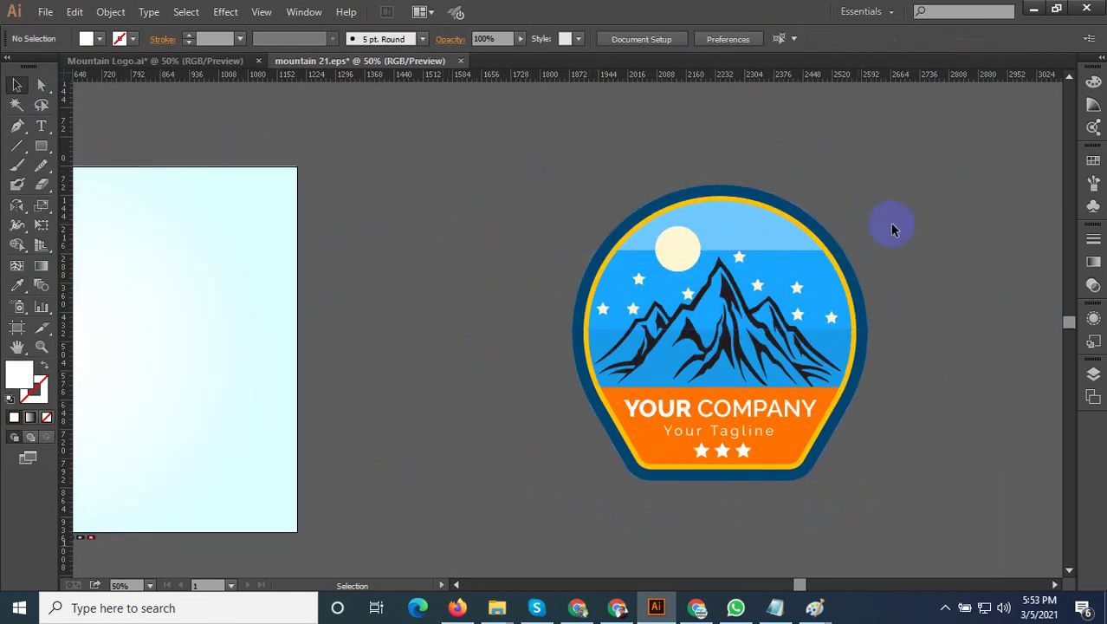
{"action": "left_click", "coordinate": [780, 475]}
{"action": "key", "text": "ctrl+minus"}
{"action": "key", "text": "ctrl+minus"}
{"action": "key", "text": "ctrl+minus"}
{"action": "left_click_drag", "start_coordinate": [773, 458], "coordinate": [548, 458]}
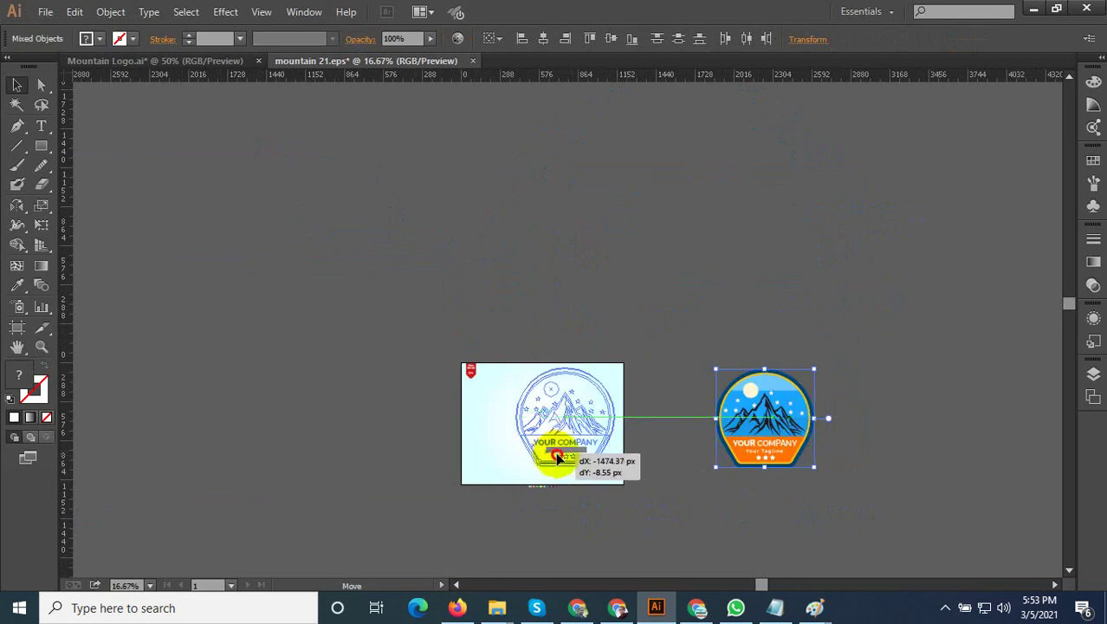
Align the colour badge over the outline logo, then bring up Save As
{"action": "key", "text": "ctrl+plus"}
{"action": "key", "text": "ctrl+plus"}
{"action": "key", "text": "ctrl+plus"}
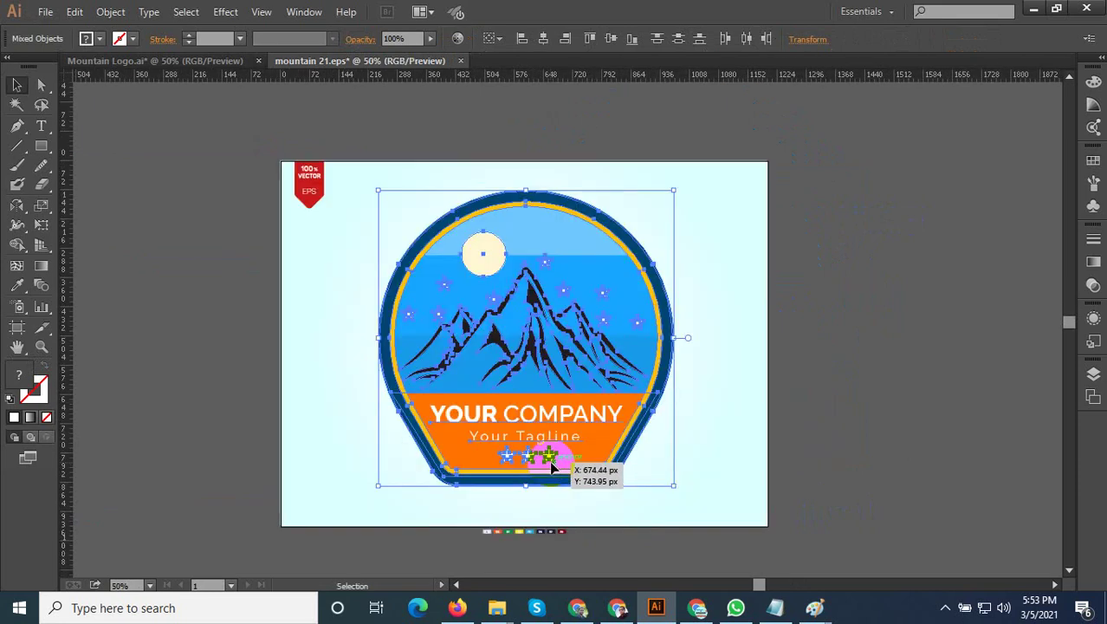
{"action": "left_click_drag", "start_coordinate": [548, 457], "coordinate": [562, 475]}
{"action": "key", "text": "ctrl+plus"}
{"action": "key", "text": "ctrl+minus"}
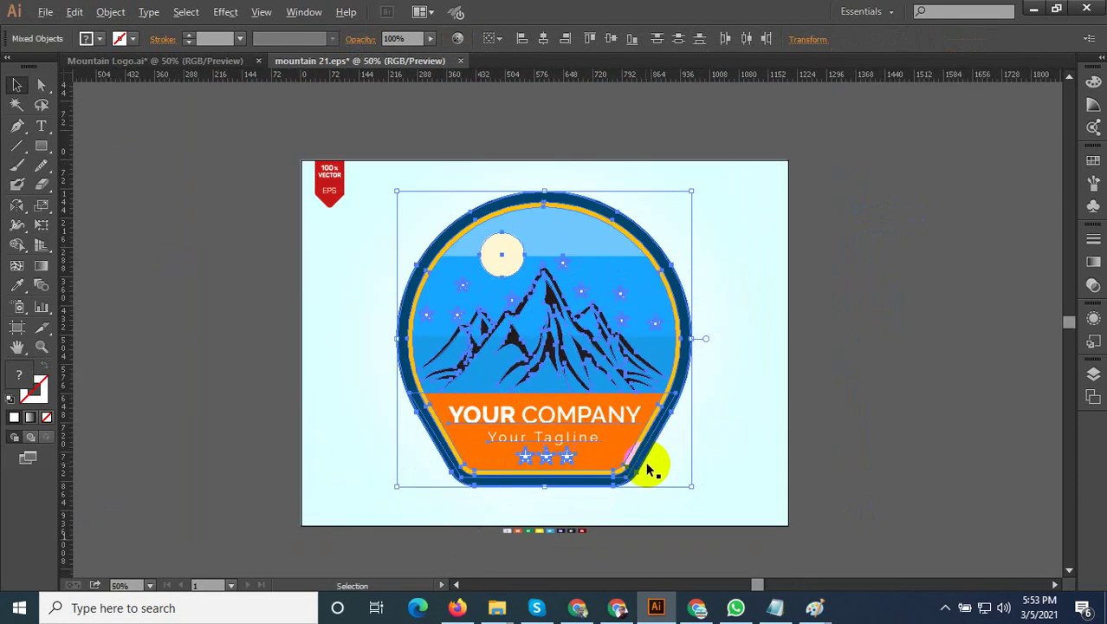
{"action": "left_click", "coordinate": [829, 473]}
{"action": "key", "text": "ctrl+shift+s"}
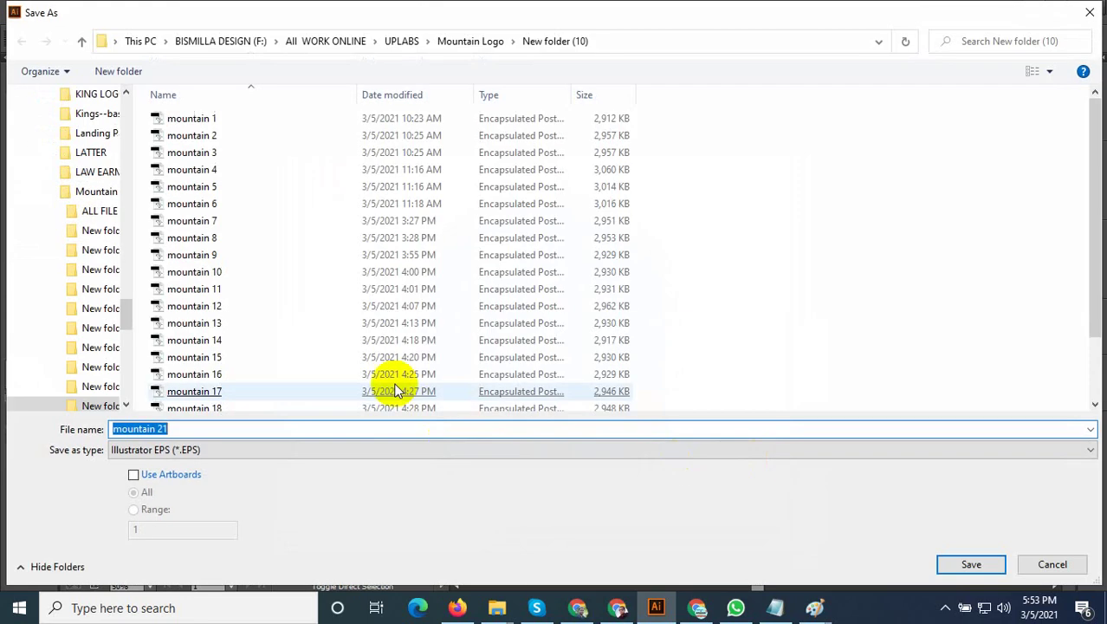
Save the badge as the EPS file 'mountain 22' with the default EPS options
{"action": "scroll", "coordinate": [520, 370], "scroll_direction": "down", "scroll_amount": 2}
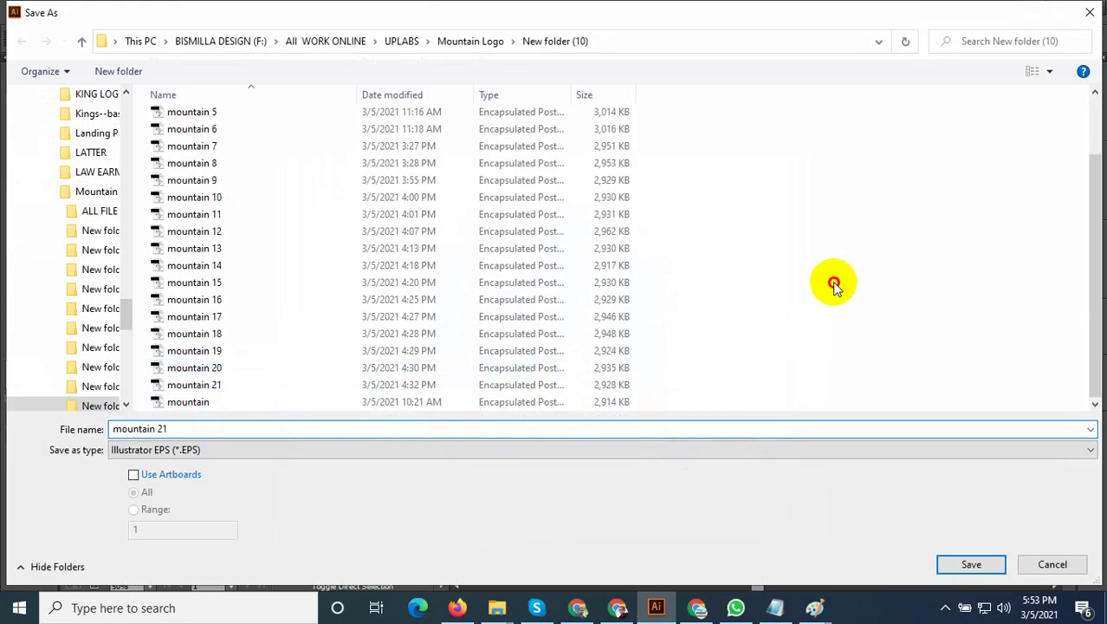
{"action": "left_click", "coordinate": [223, 386]}
{"action": "double_click", "coordinate": [179, 430]}
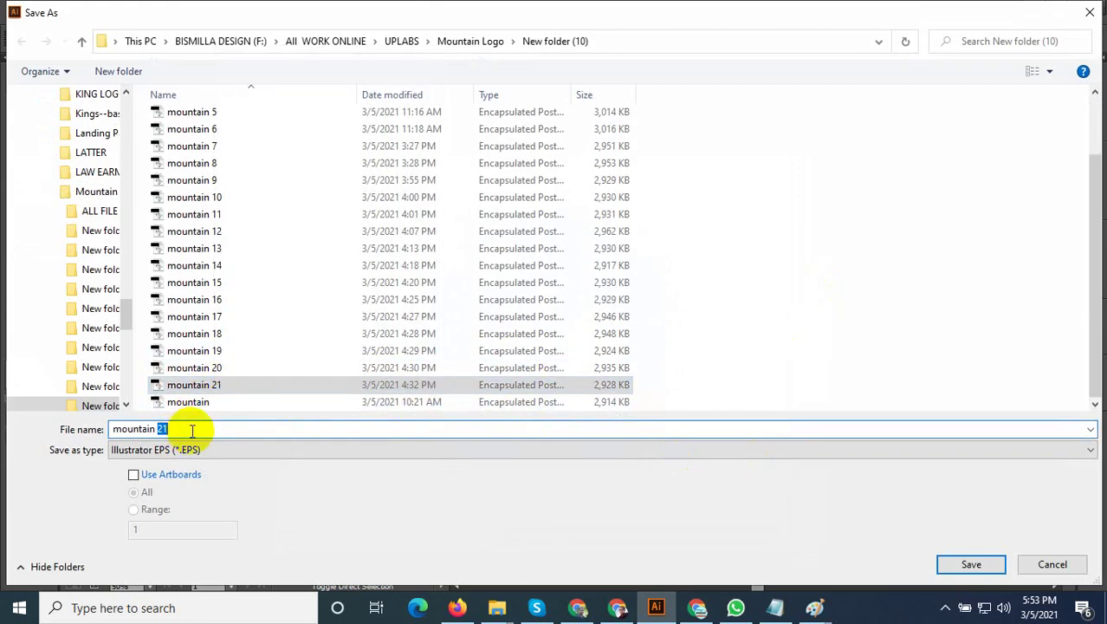
{"action": "type", "text": "33"}
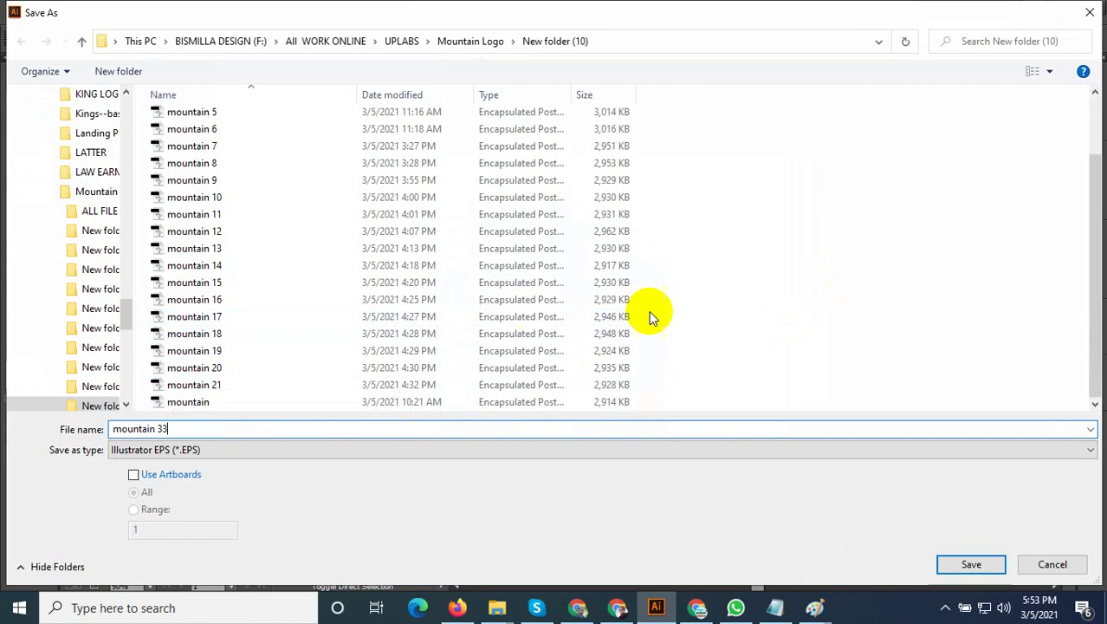
{"action": "key", "text": "BackSpace"}
{"action": "key", "text": "BackSpace"}
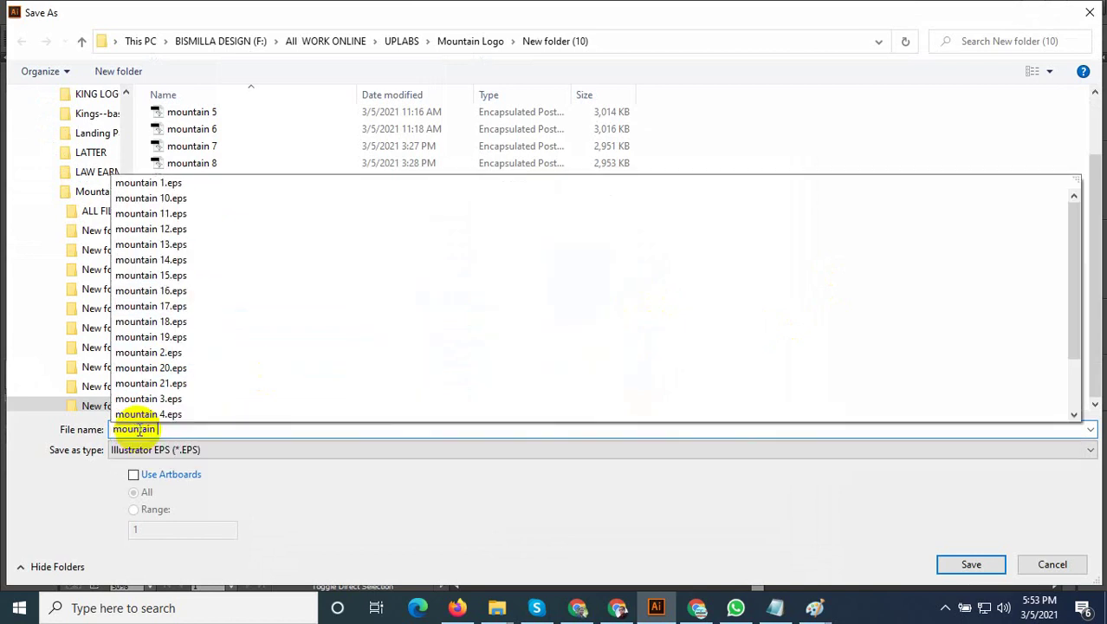
{"action": "type", "text": "22"}
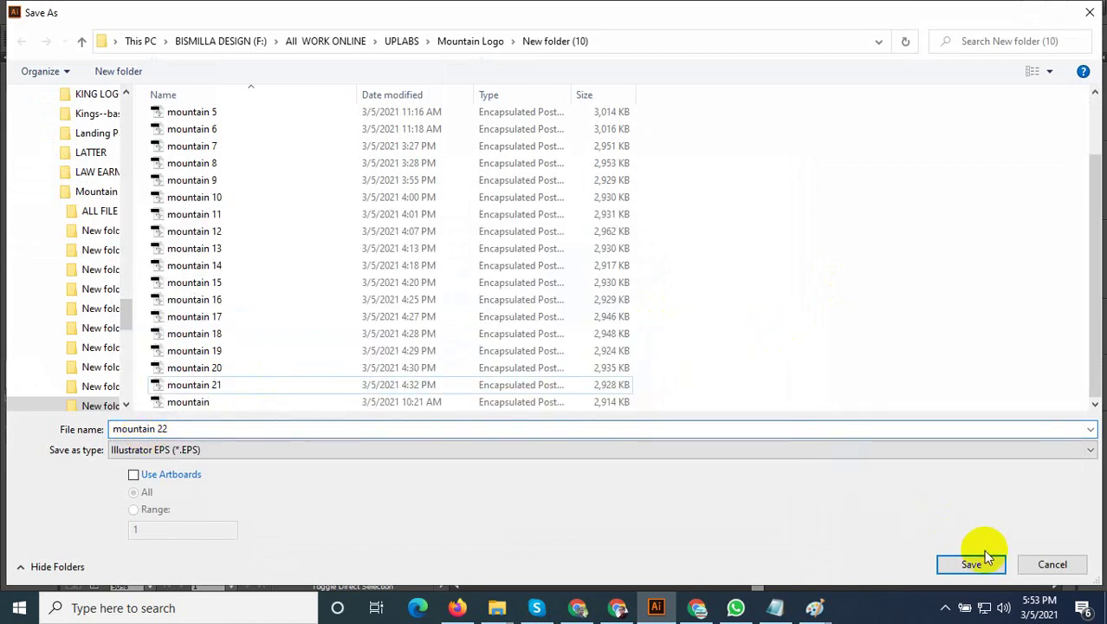
{"action": "left_click", "coordinate": [963, 563]}
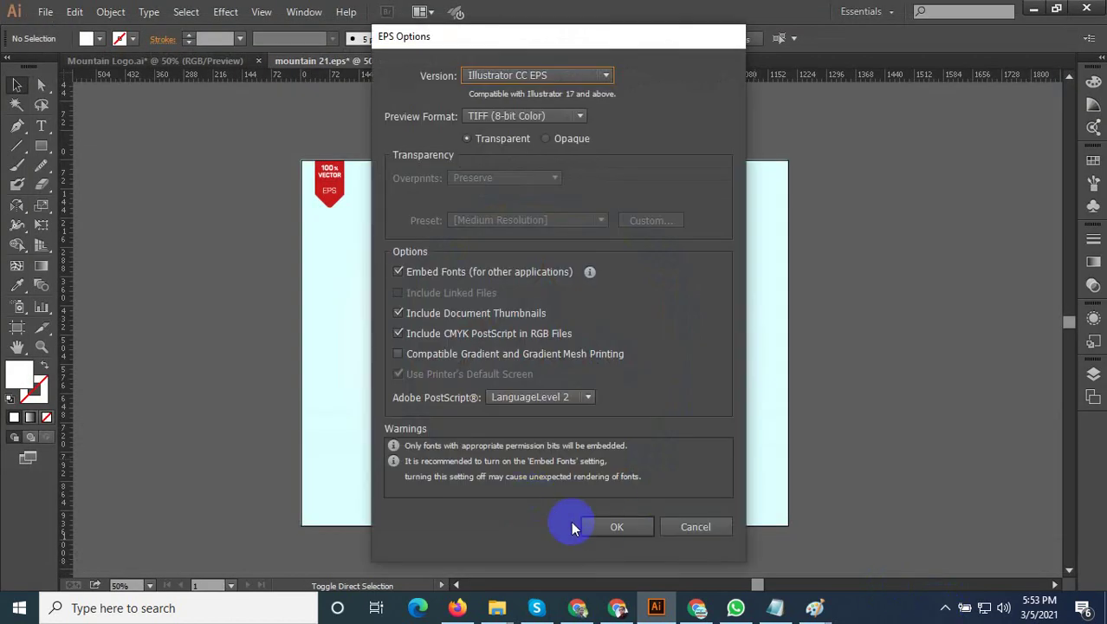
{"action": "left_click", "coordinate": [607, 525]}
{"action": "left_click", "coordinate": [945, 606]}
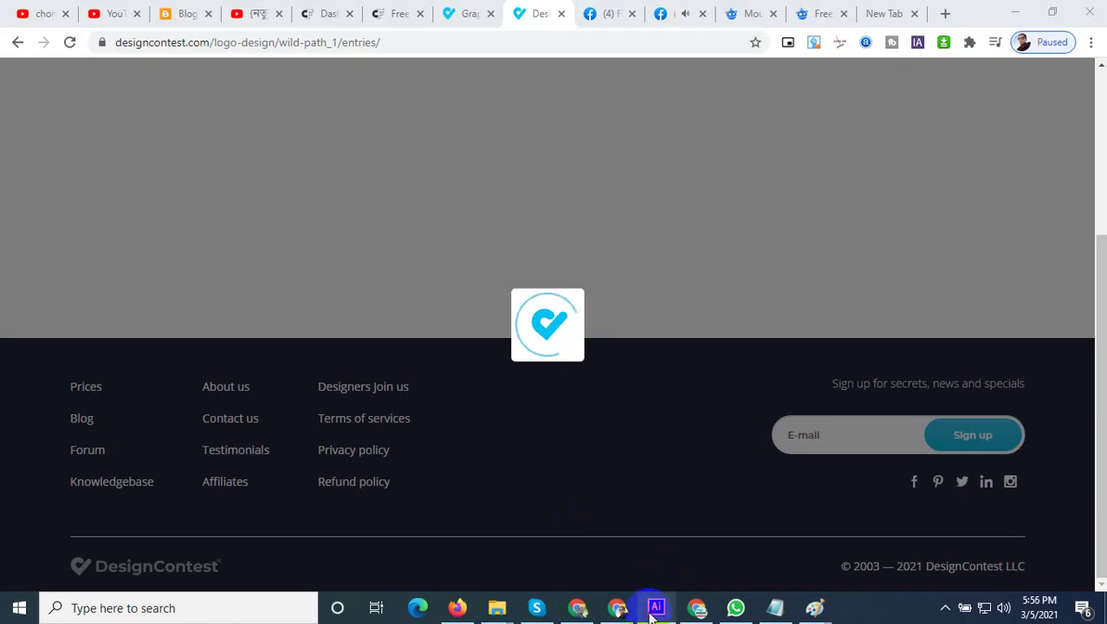
Delete the blue sky bands and the light-blue background shape from inside the badge's clip group
{"action": "left_click", "coordinate": [653, 610]}
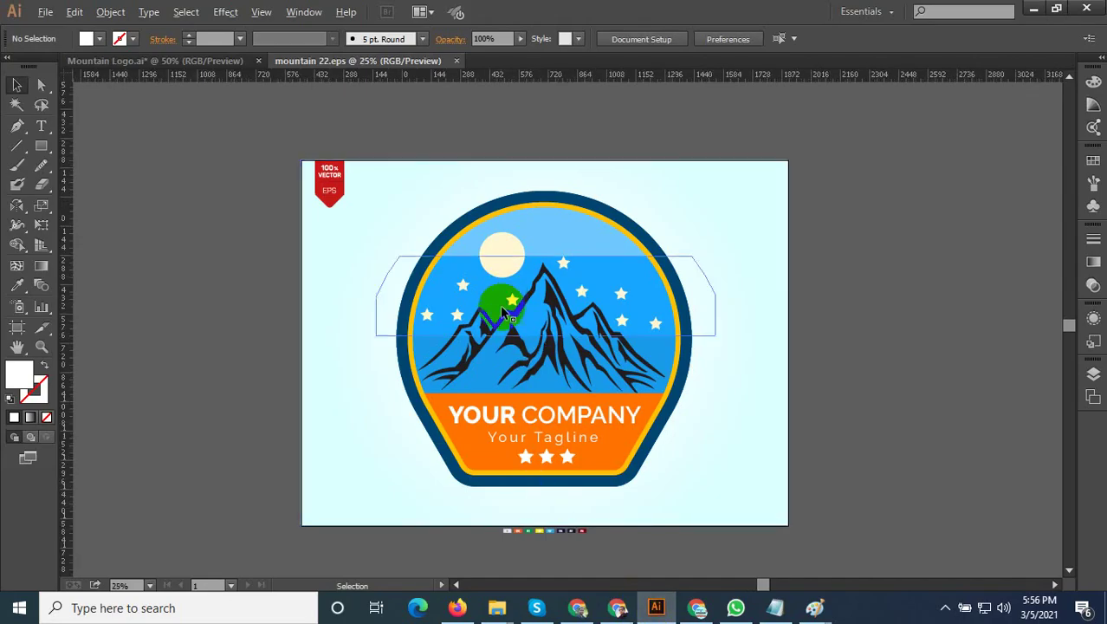
{"action": "left_click_drag", "start_coordinate": [606, 351], "coordinate": [484, 389]}
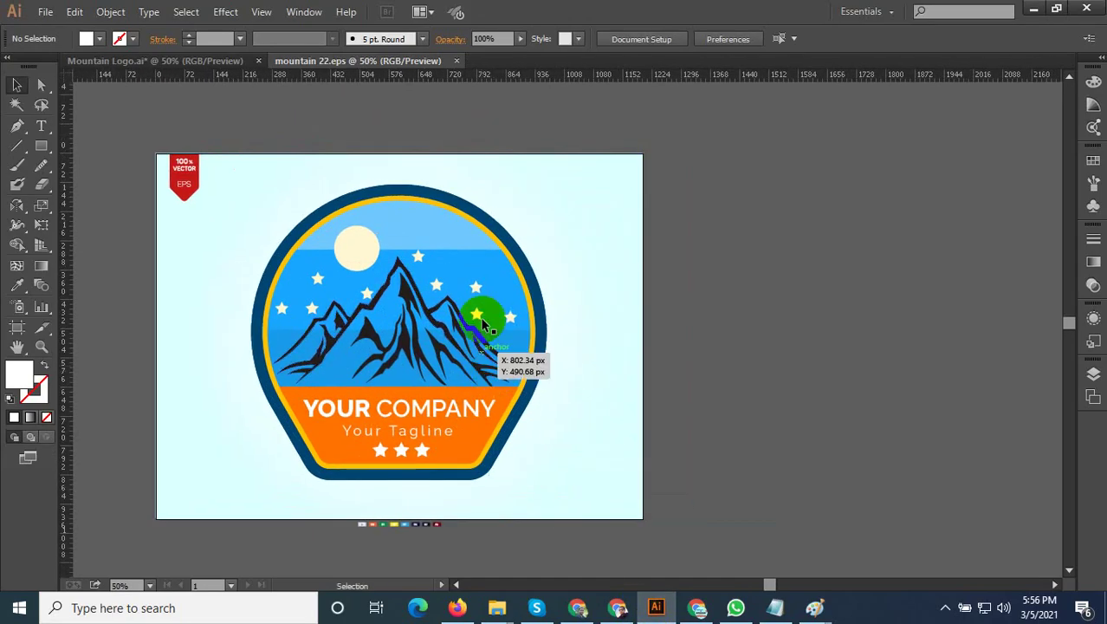
{"action": "left_click", "coordinate": [479, 268]}
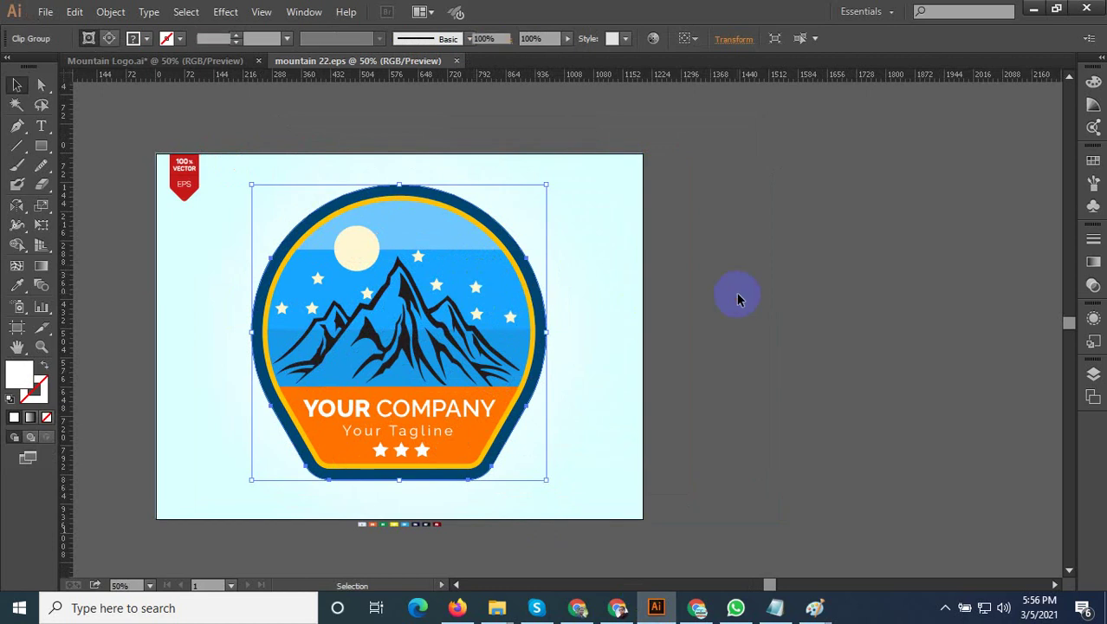
{"action": "left_click", "coordinate": [610, 302]}
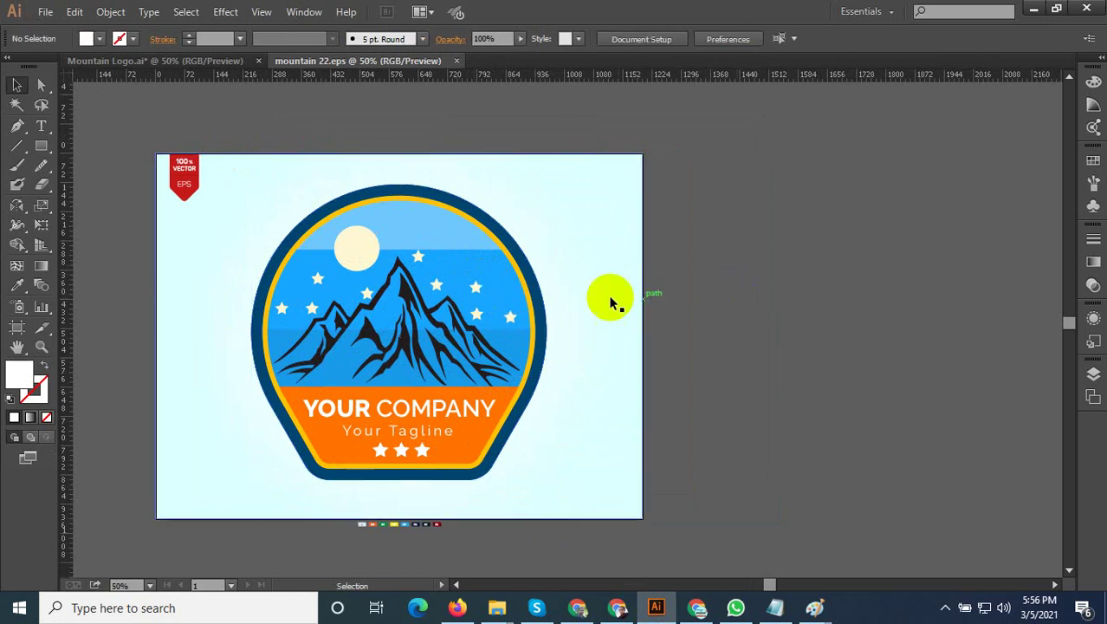
{"action": "double_click", "coordinate": [483, 269]}
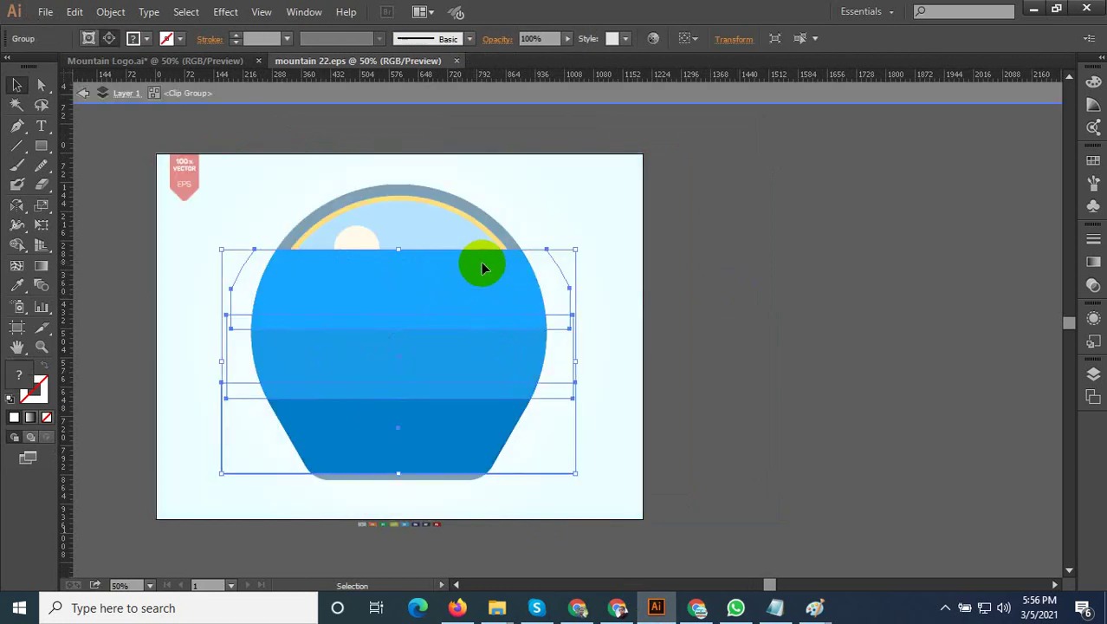
{"action": "double_click", "coordinate": [871, 275]}
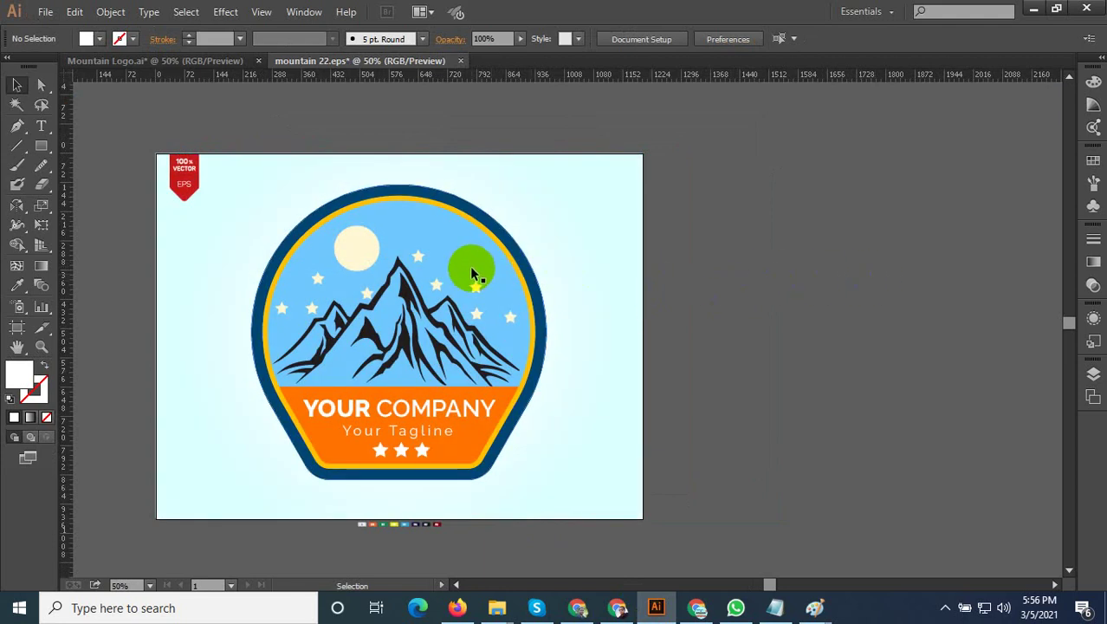
{"action": "double_click", "coordinate": [471, 265]}
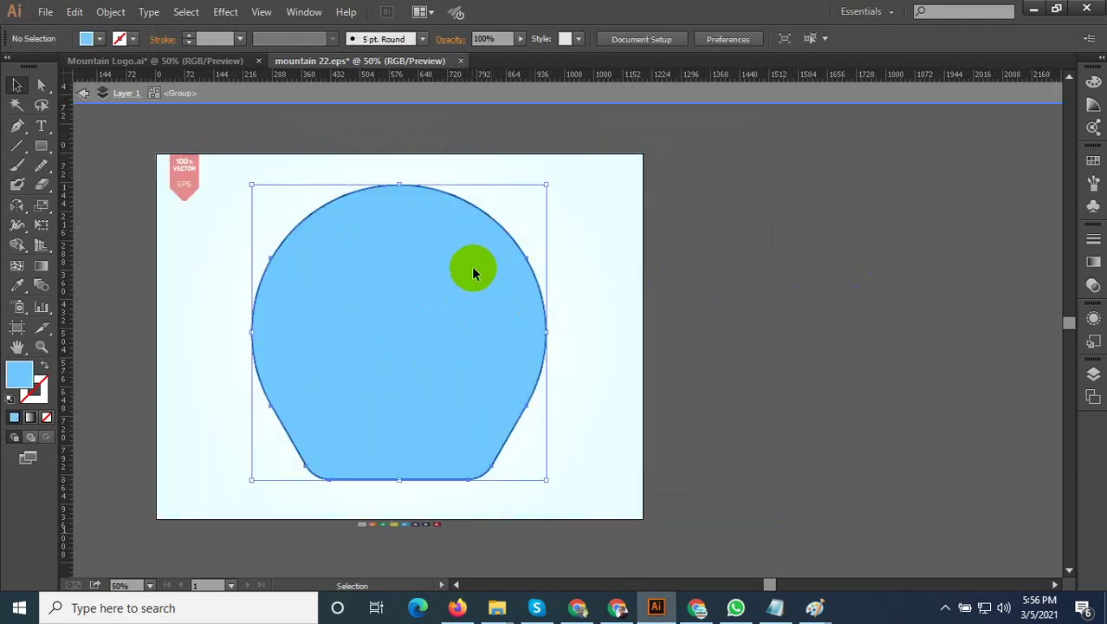
{"action": "double_click", "coordinate": [816, 276]}
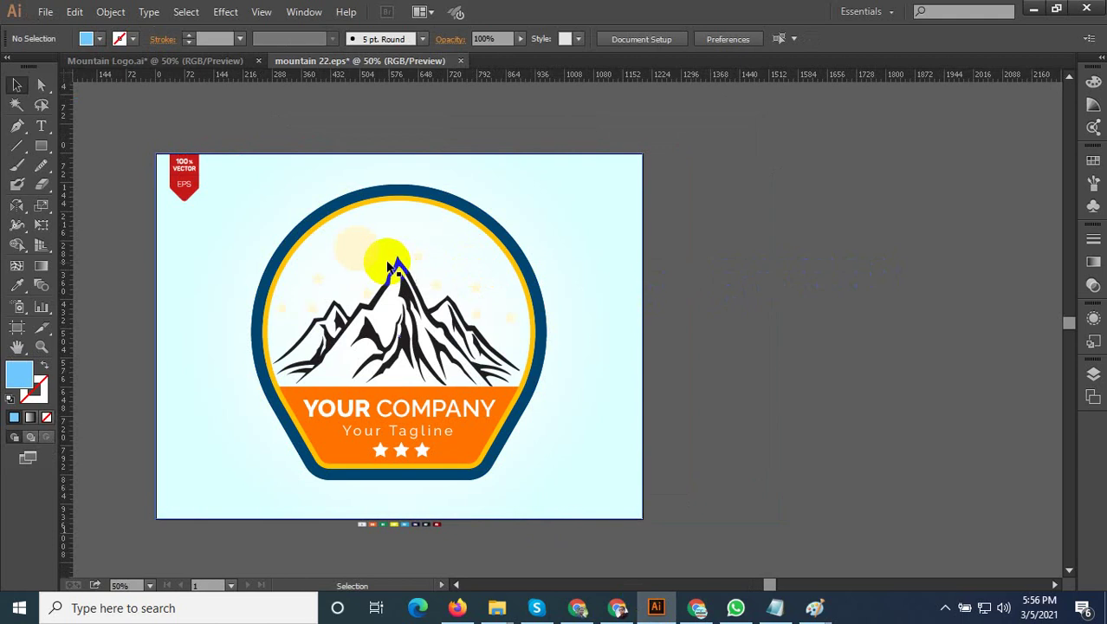
{"action": "left_click", "coordinate": [364, 248]}
{"action": "left_click", "coordinate": [489, 281]}
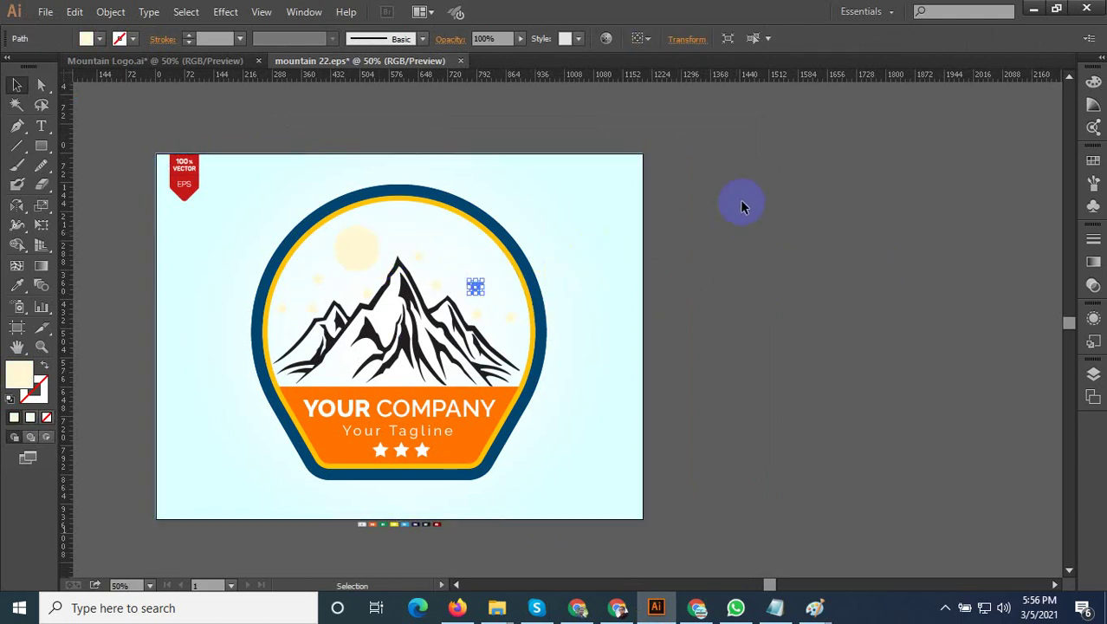
Eyedrop the orange banner colour onto only the sun and stars, then reposition one star
{"action": "left_click_drag", "start_coordinate": [742, 206], "coordinate": [243, 415]}
{"action": "left_click", "coordinate": [537, 390], "text": "shift"}
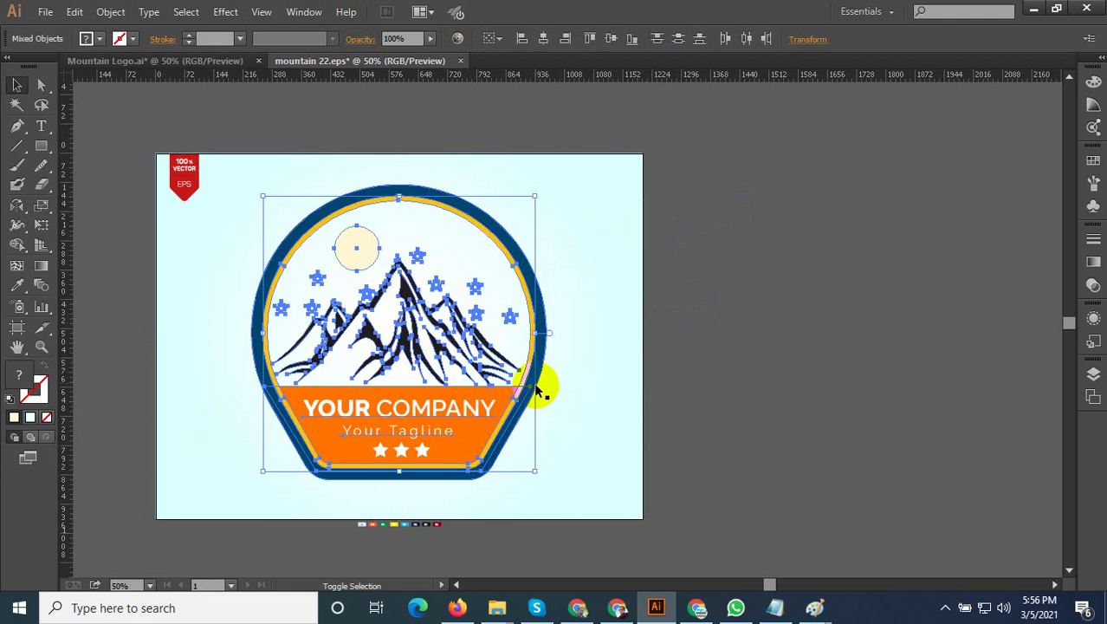
{"action": "left_click", "coordinate": [490, 421], "text": "shift"}
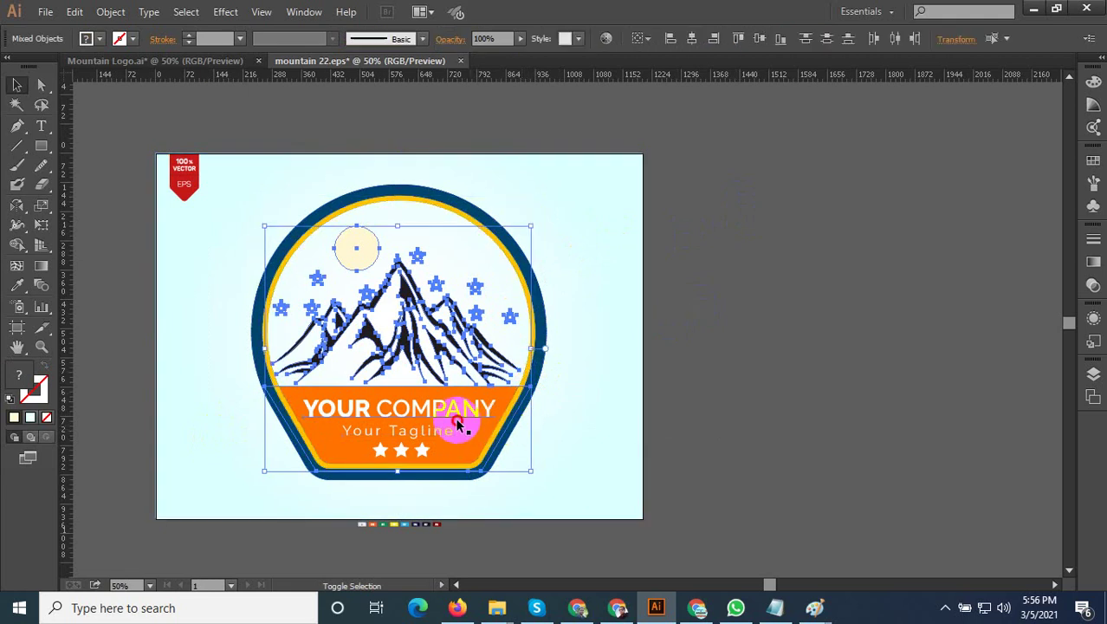
{"action": "left_click", "coordinate": [435, 383], "text": "shift"}
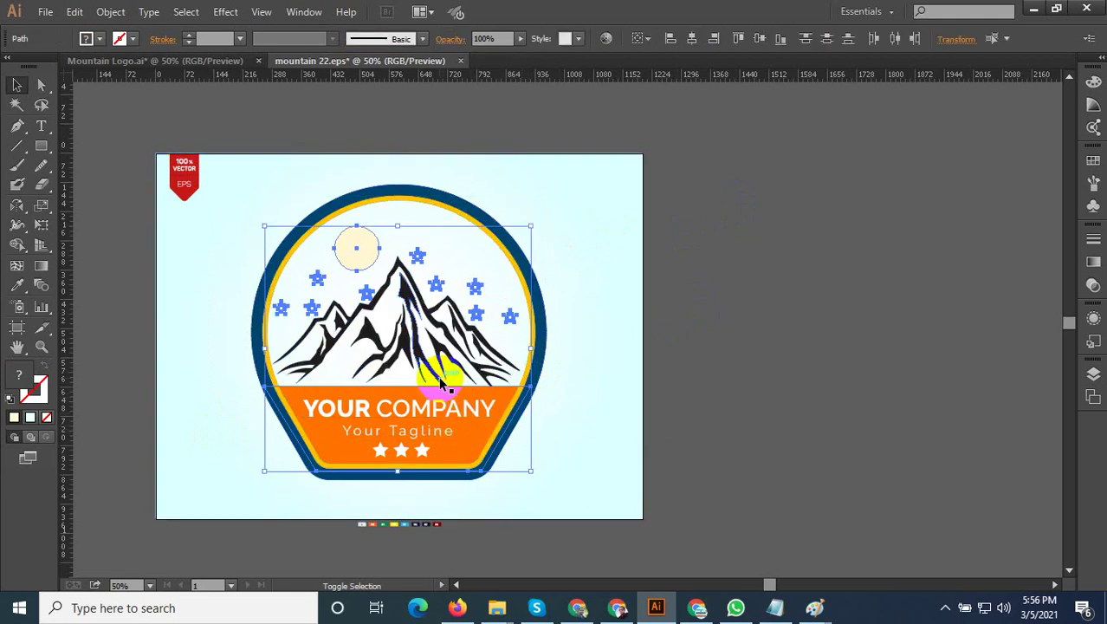
{"action": "left_click", "coordinate": [304, 456], "text": "shift"}
{"action": "left_click", "coordinate": [308, 391], "text": "shift"}
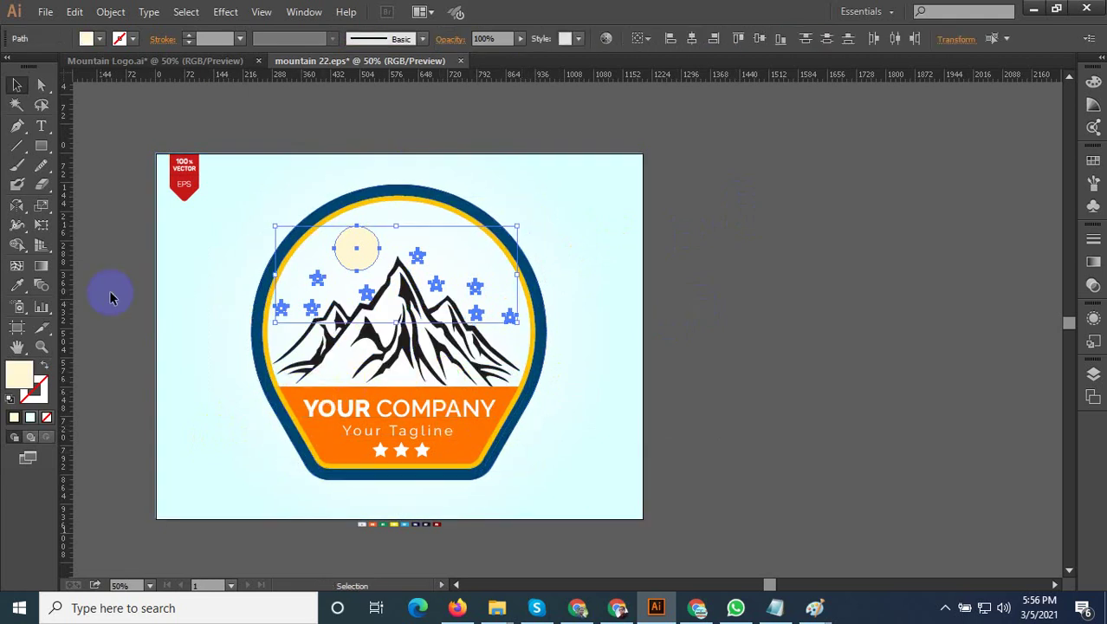
{"action": "left_click", "coordinate": [17, 286]}
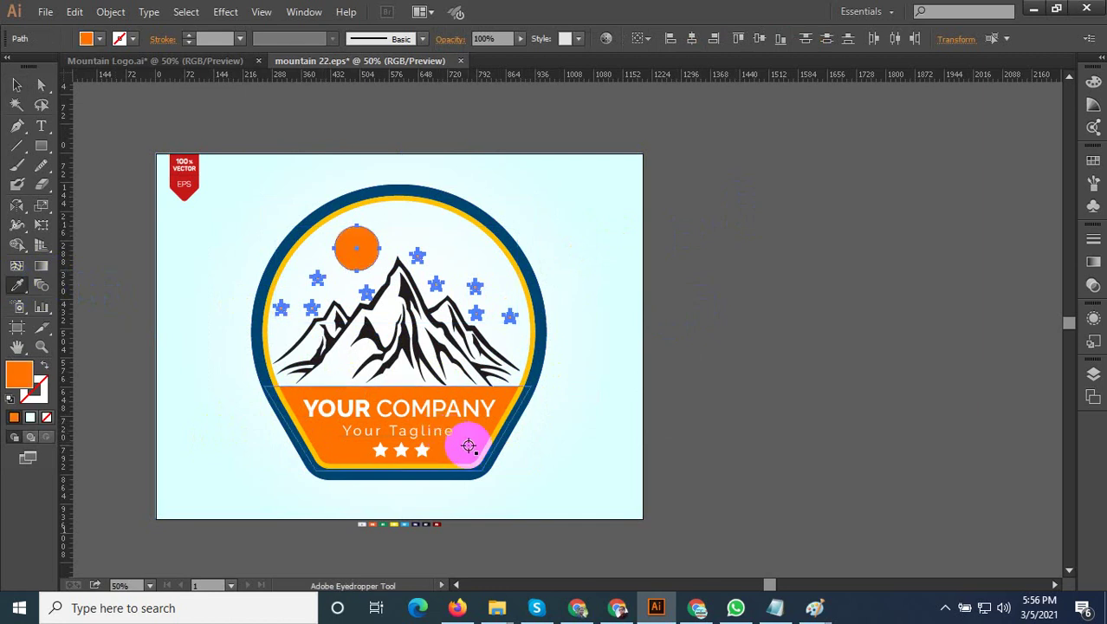
{"action": "left_click", "coordinate": [680, 166]}
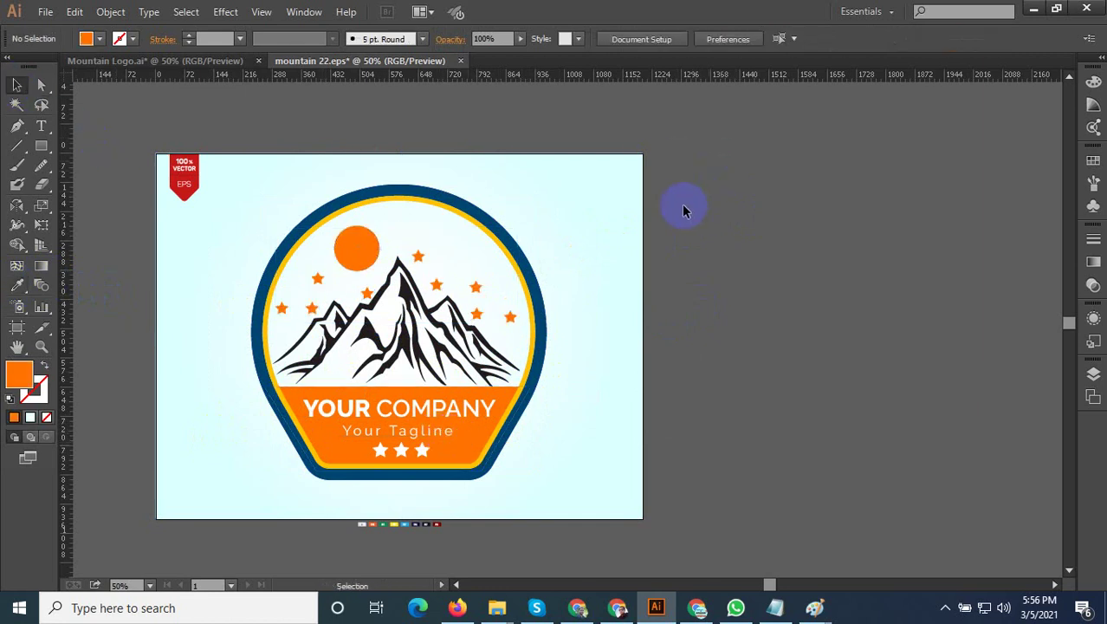
{"action": "left_click_drag", "start_coordinate": [367, 293], "coordinate": [251, 318]}
Group the sun and all the sky stars together
{"action": "scroll", "coordinate": [309, 305], "scroll_direction": "up", "scroll_amount": 2}
{"action": "left_click", "coordinate": [328, 255], "text": "shift"}
{"action": "left_click", "coordinate": [403, 196], "text": "shift"}
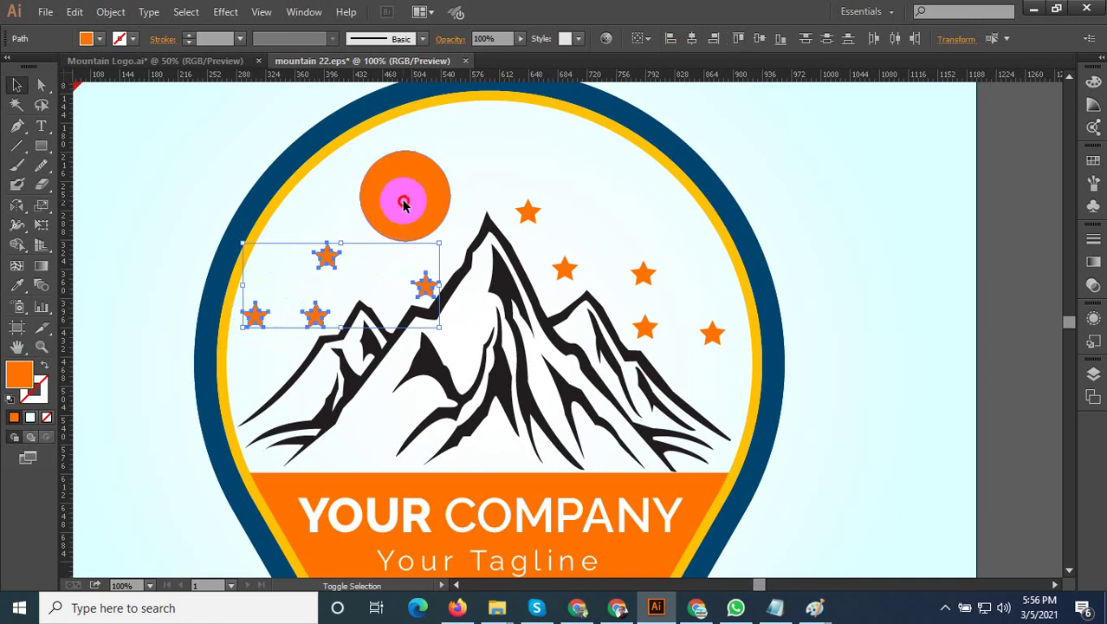
{"action": "left_click", "coordinate": [527, 213], "text": "shift"}
{"action": "left_click", "coordinate": [564, 267], "text": "shift"}
{"action": "left_click", "coordinate": [642, 273], "text": "shift"}
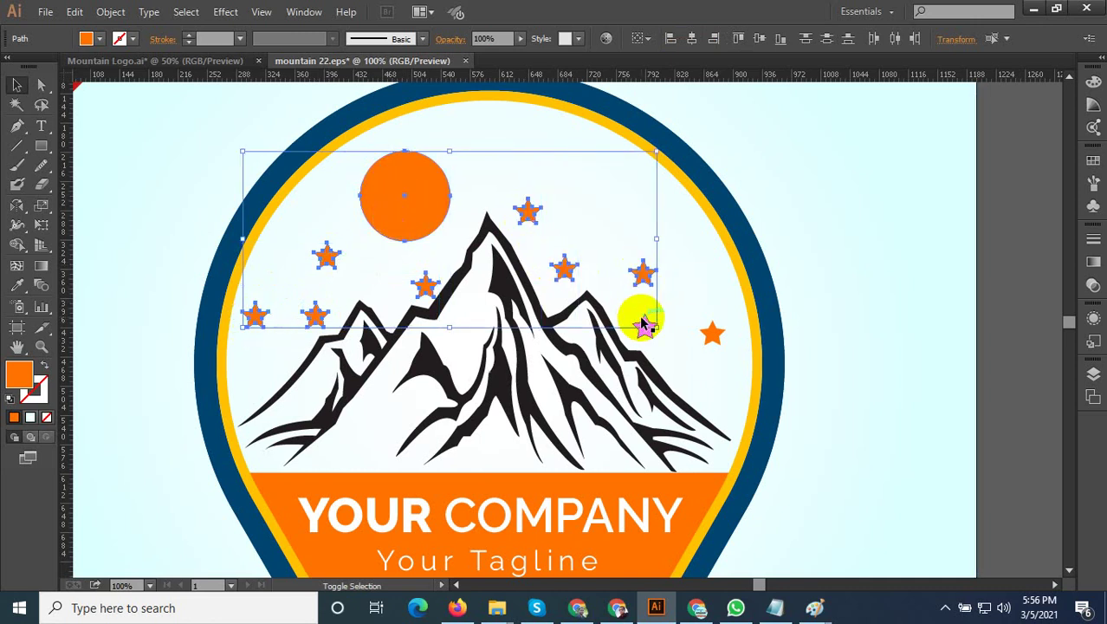
{"action": "left_click", "coordinate": [645, 327], "text": "shift"}
{"action": "left_click", "coordinate": [712, 332], "text": "shift"}
{"action": "right_click", "coordinate": [644, 276]}
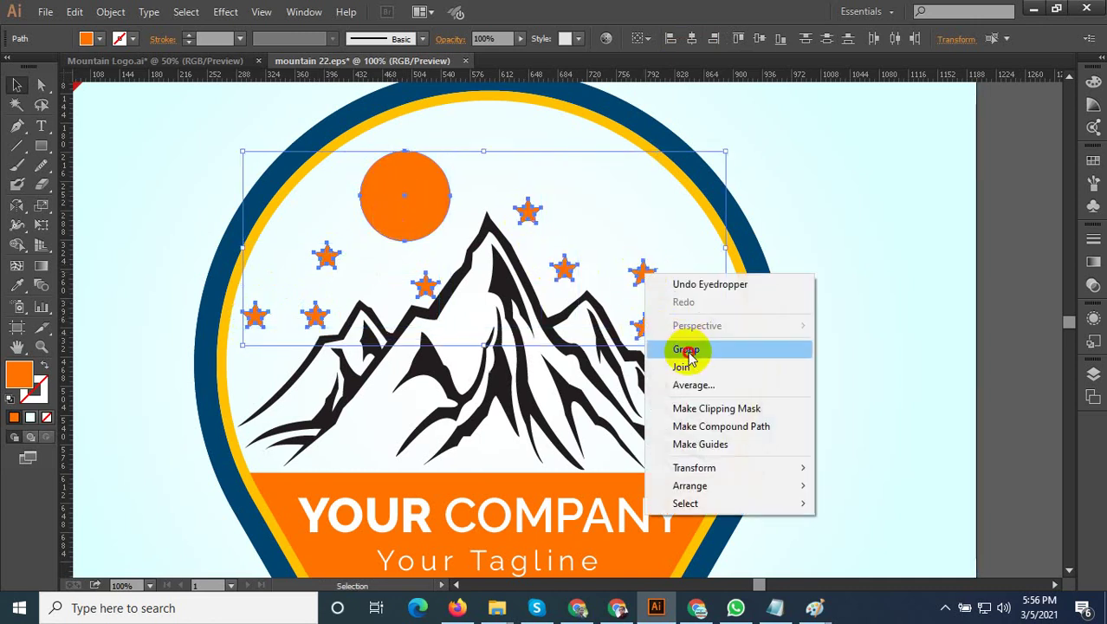
{"action": "left_click", "coordinate": [687, 349]}
Inside the star group, duplicate two stars higher up into the sky
{"action": "scroll", "coordinate": [779, 259], "scroll_direction": "down", "scroll_amount": 2}
{"action": "left_click", "coordinate": [897, 289]}
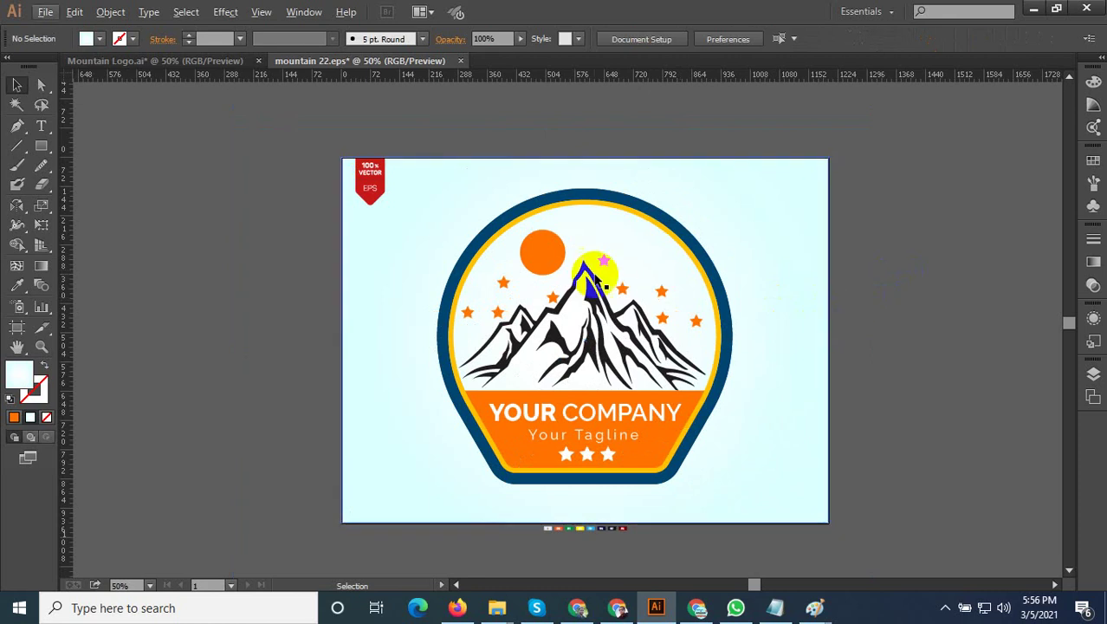
{"action": "scroll", "coordinate": [592, 267], "scroll_direction": "up", "scroll_amount": 2}
{"action": "left_click", "coordinate": [607, 250]}
{"action": "double_click", "coordinate": [613, 252]}
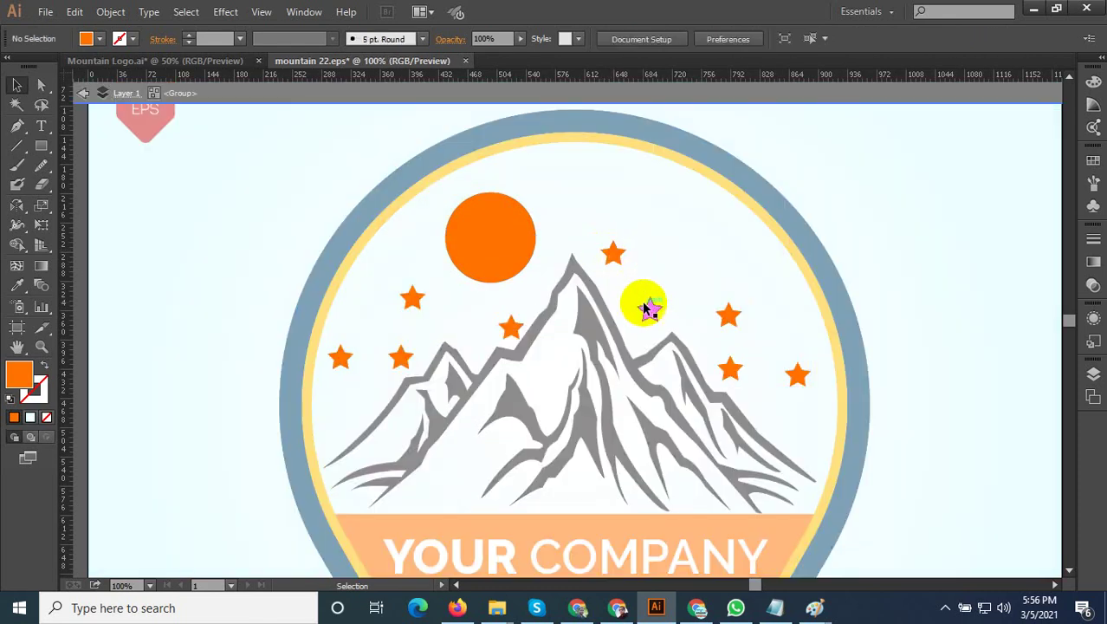
{"action": "left_click", "coordinate": [649, 310], "text": "shift"}
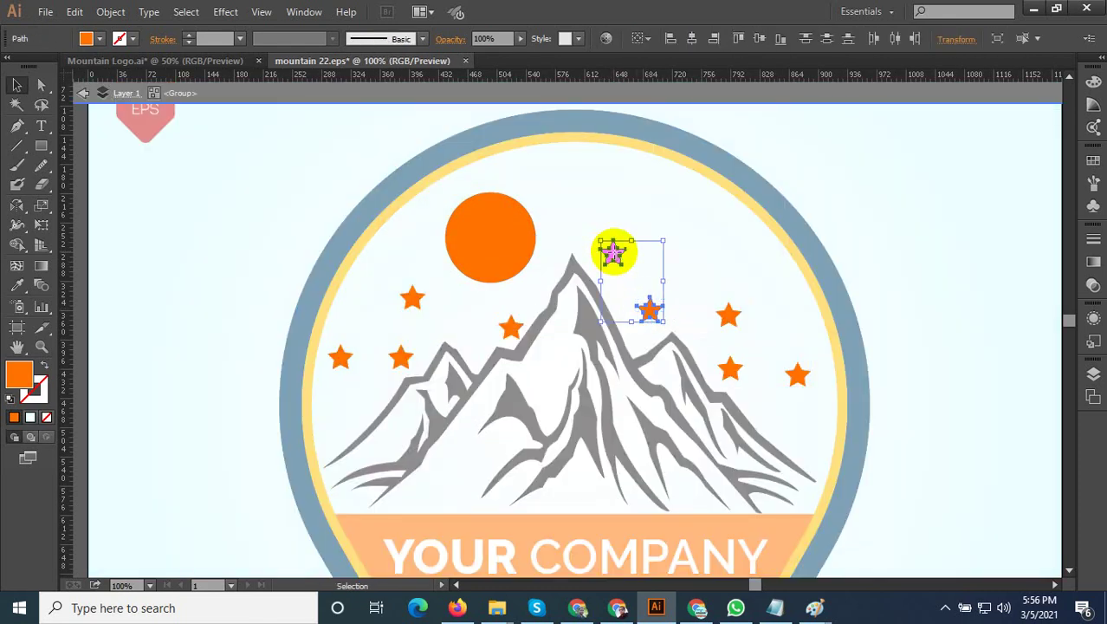
{"action": "mouse_move", "coordinate": [612, 252]}
{"action": "left_mouse_down"}
{"action": "mouse_move", "coordinate": [668, 211]}
{"action": "mouse_move", "coordinate": [542, 173]}
{"action": "left_mouse_up"}
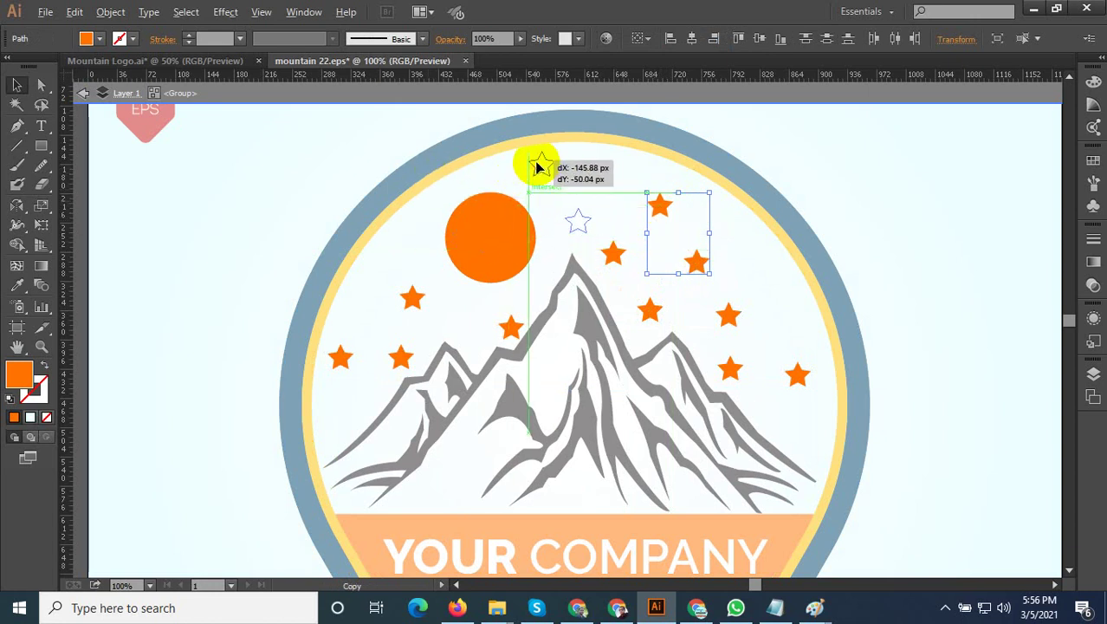
{"action": "left_click_drag", "start_coordinate": [541, 174], "coordinate": [537, 165]}
Spread the stars evenly around the mountain peak, clear of the sun
{"action": "scroll", "coordinate": [648, 305], "scroll_direction": "down", "scroll_amount": 1, "text": "alt"}
{"action": "left_click", "coordinate": [958, 251]}
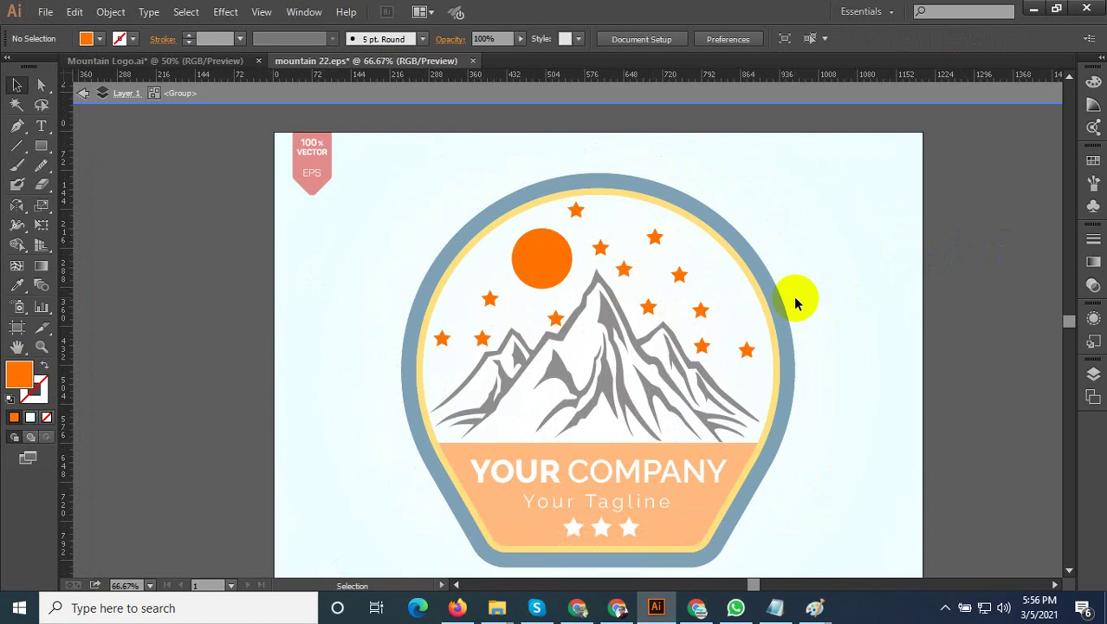
{"action": "mouse_move", "coordinate": [601, 248]}
{"action": "left_mouse_down"}
{"action": "mouse_move", "coordinate": [615, 227]}
{"action": "mouse_move", "coordinate": [605, 230]}
{"action": "left_mouse_up"}
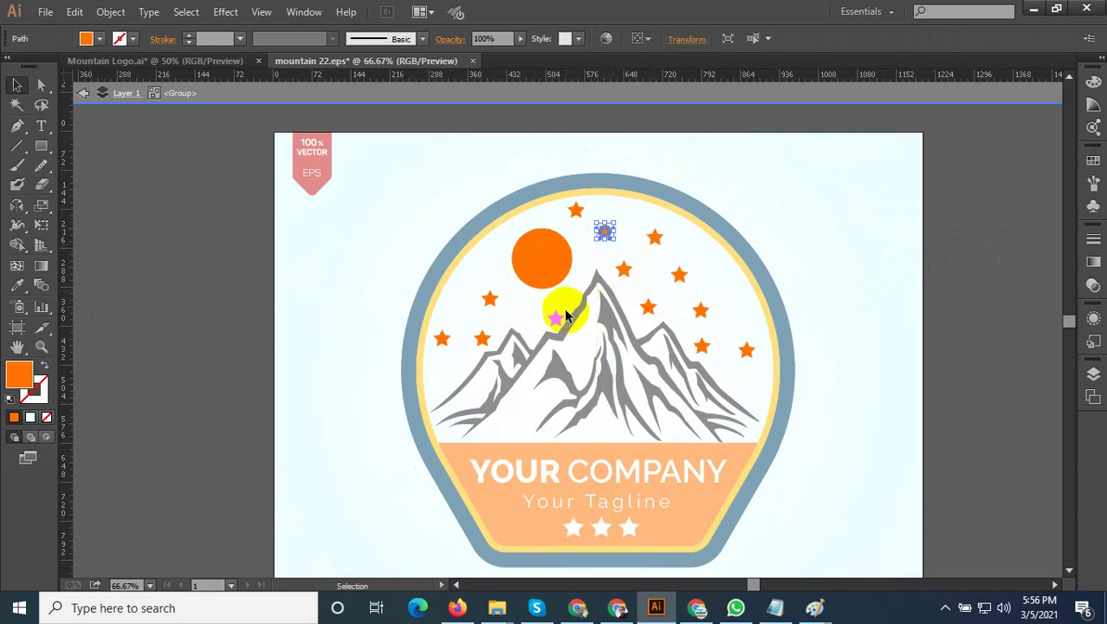
{"action": "left_click_drag", "start_coordinate": [492, 303], "coordinate": [472, 295]}
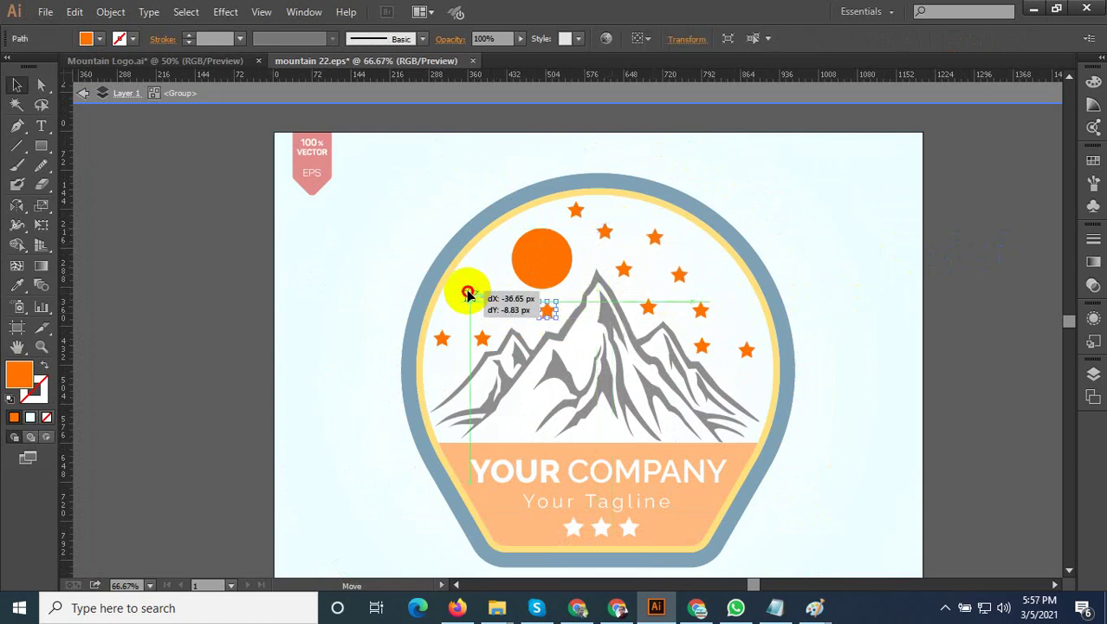
{"action": "left_click_drag", "start_coordinate": [678, 274], "coordinate": [701, 268]}
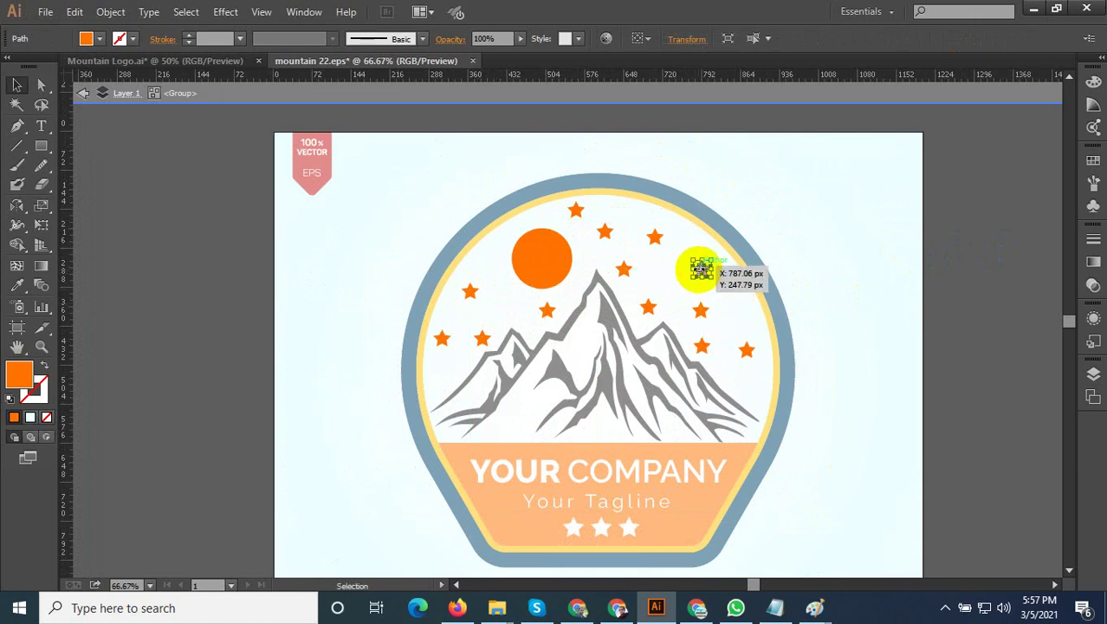
{"action": "left_click_drag", "start_coordinate": [704, 309], "coordinate": [727, 306]}
{"action": "mouse_move", "coordinate": [655, 318]}
{"action": "left_mouse_down"}
{"action": "mouse_move", "coordinate": [656, 303]}
{"action": "mouse_move", "coordinate": [574, 300]}
{"action": "left_mouse_up"}
{"action": "key", "text": "ctrl+minus"}
{"action": "key", "text": "ctrl+minus"}
{"action": "left_click", "coordinate": [848, 323]}
{"action": "double_click", "coordinate": [857, 321]}
{"action": "key", "text": "ctrl+plus"}
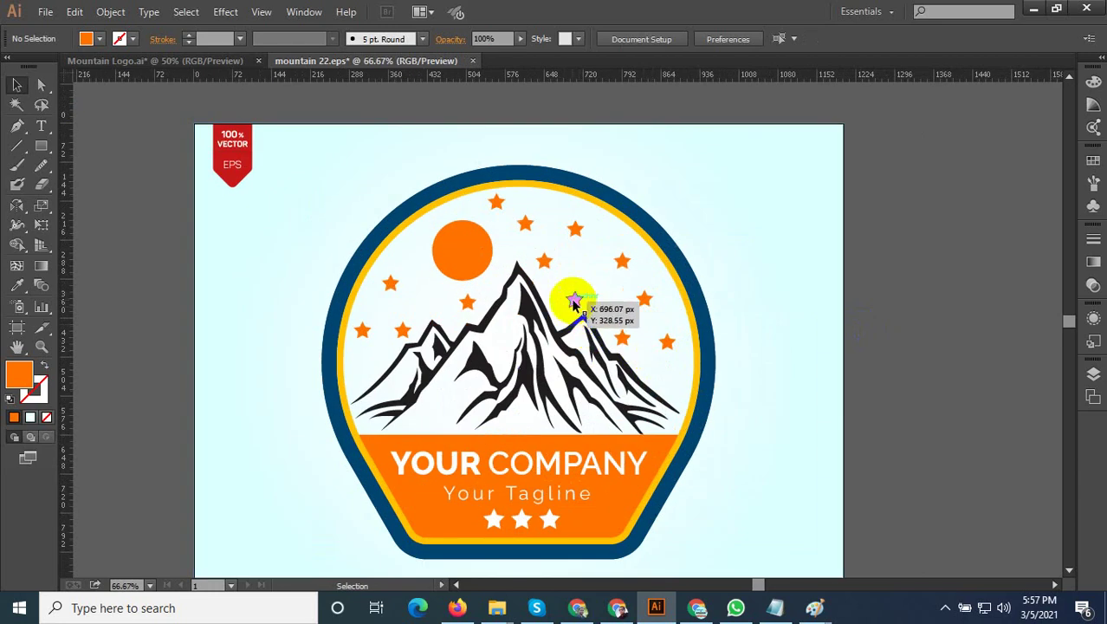
Eyedrop the yellow ring colour onto the stars, leaving the sun orange
{"action": "double_click", "coordinate": [574, 301]}
{"action": "left_click_drag", "start_coordinate": [797, 178], "coordinate": [435, 359]}
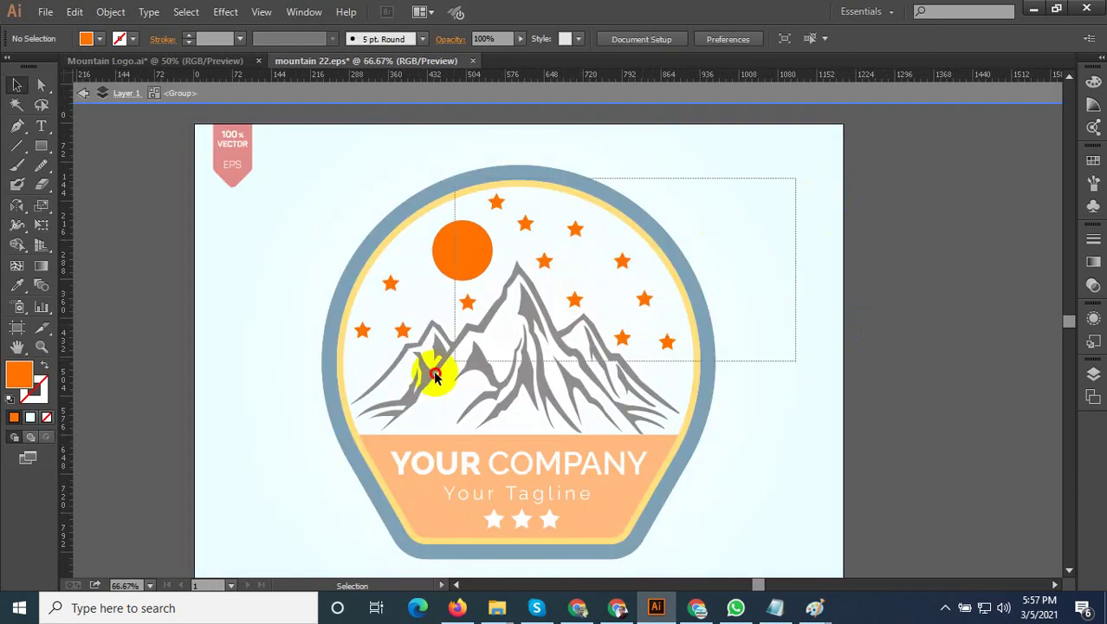
{"action": "key", "text": "Escape"}
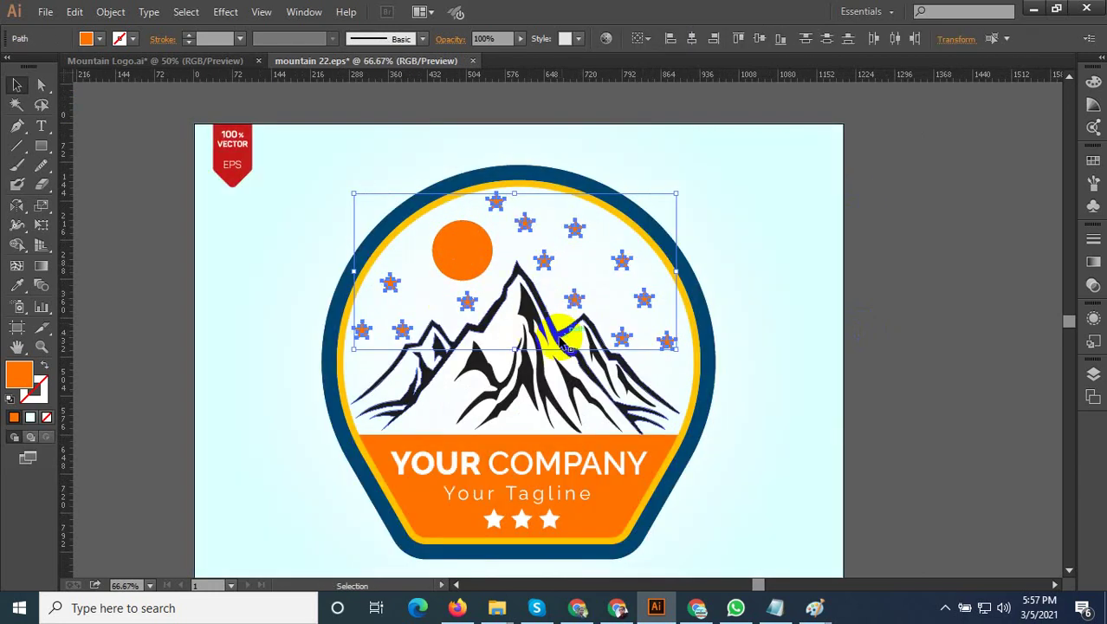
{"action": "left_click", "coordinate": [17, 285]}
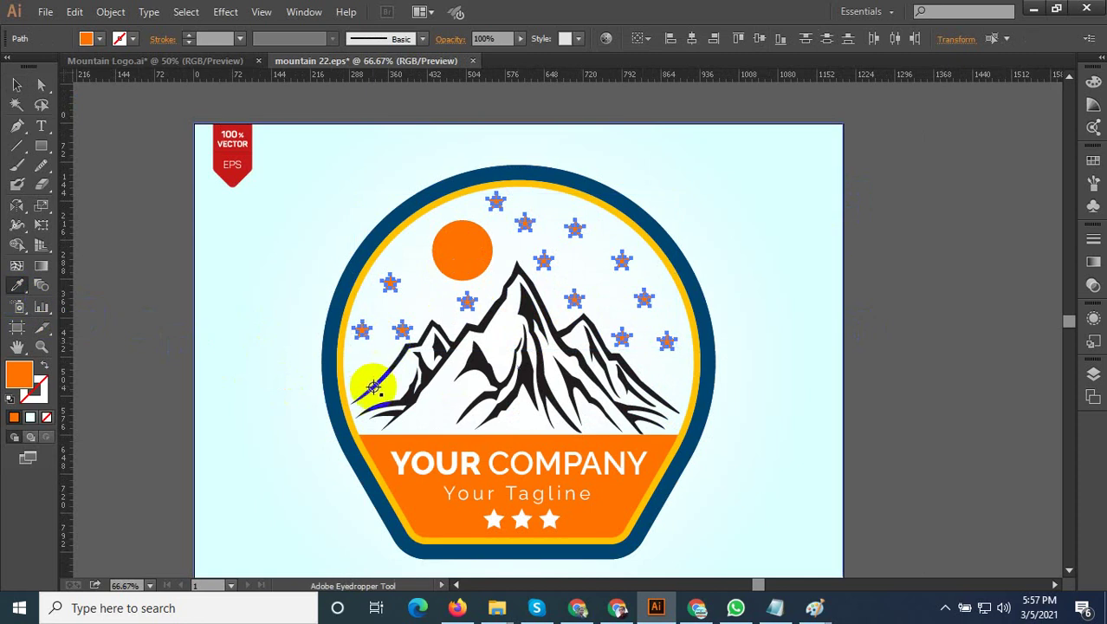
{"action": "left_click", "coordinate": [384, 439]}
{"action": "left_click", "coordinate": [362, 435]}
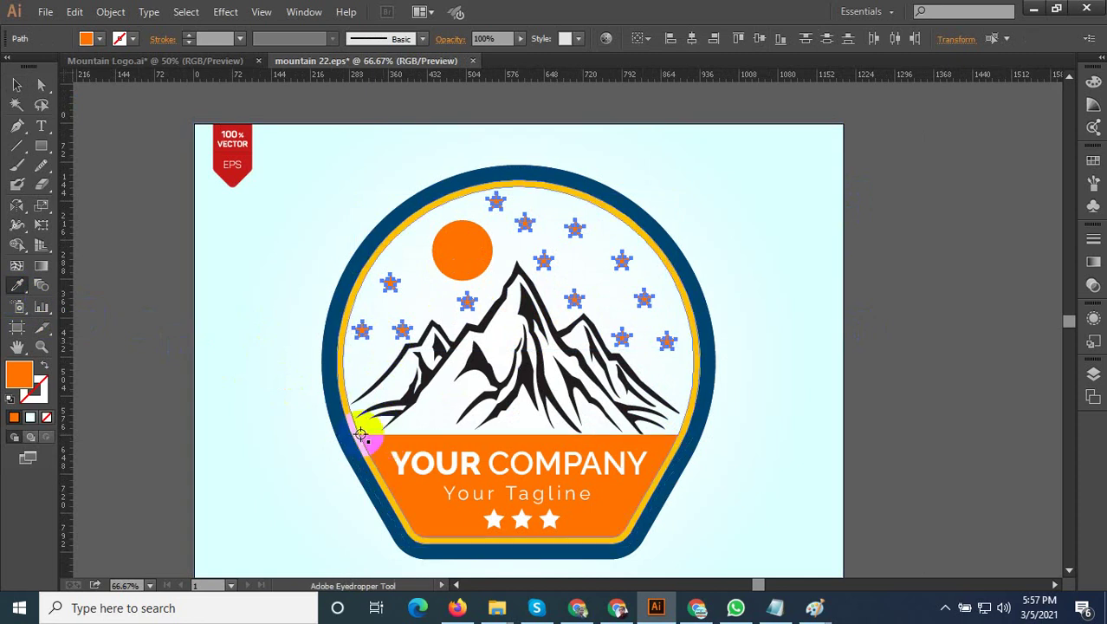
{"action": "left_click", "coordinate": [351, 425]}
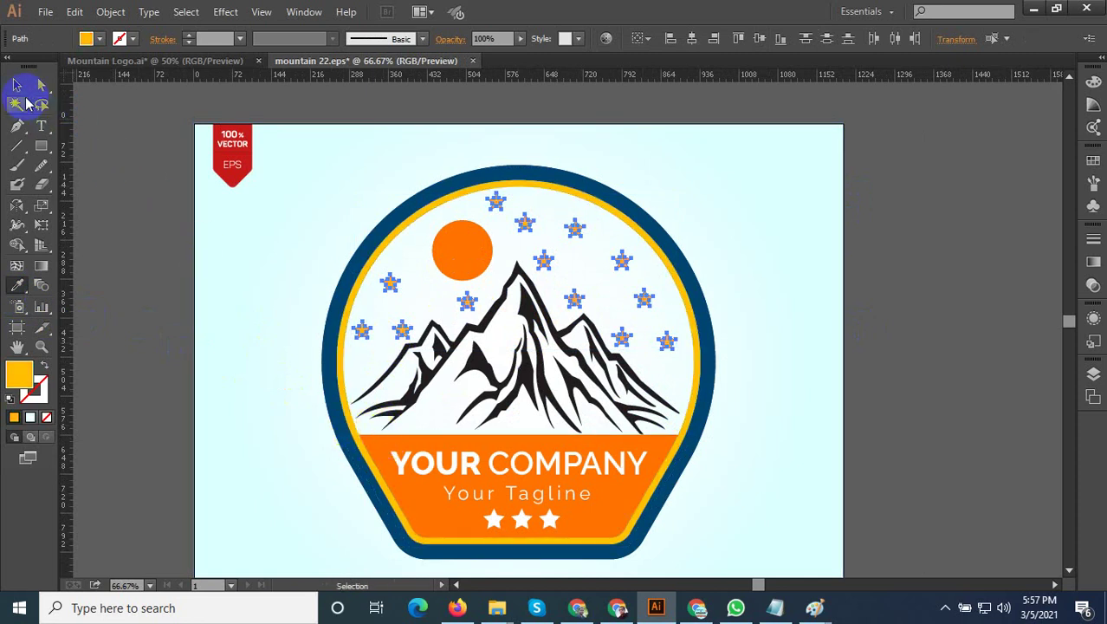
{"action": "left_click", "coordinate": [128, 198]}
{"action": "key", "text": "ctrl+minus"}
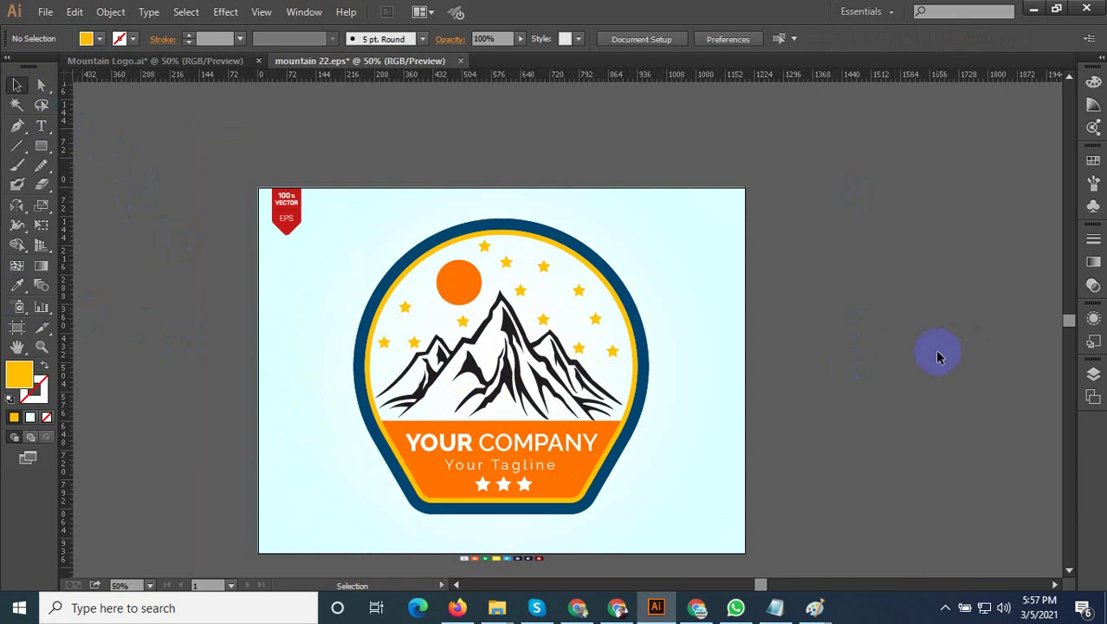
{"action": "scroll", "coordinate": [898, 353], "scroll_direction": "down", "scroll_amount": 2}
{"action": "scroll", "coordinate": [900, 368], "scroll_direction": "up", "scroll_amount": 2}
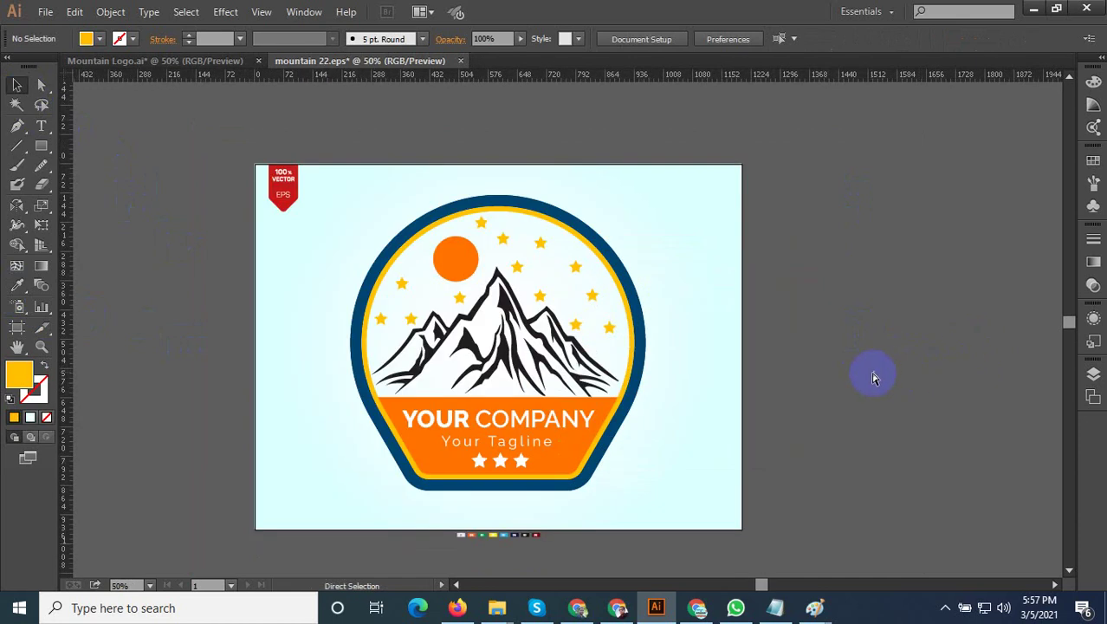
Save the yellow-starred badge as the EPS file 'mountain 23', with the folder shown as Large icons
{"action": "key", "text": "ctrl+shift+s"}
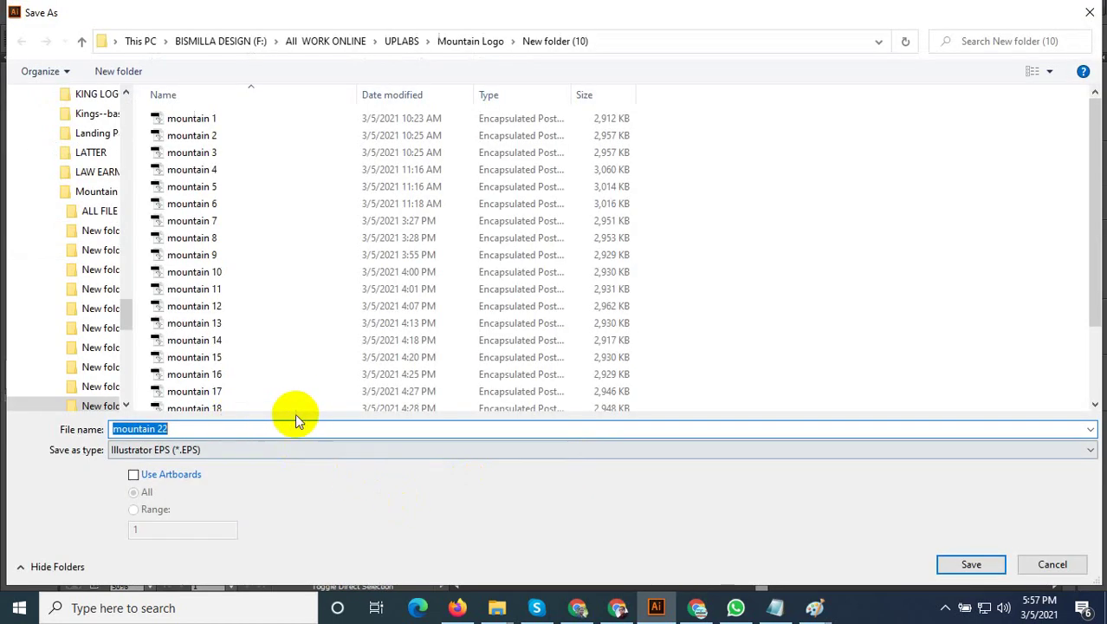
{"action": "scroll", "coordinate": [662, 364], "scroll_direction": "down", "scroll_amount": 2}
{"action": "left_click", "coordinate": [1049, 71]}
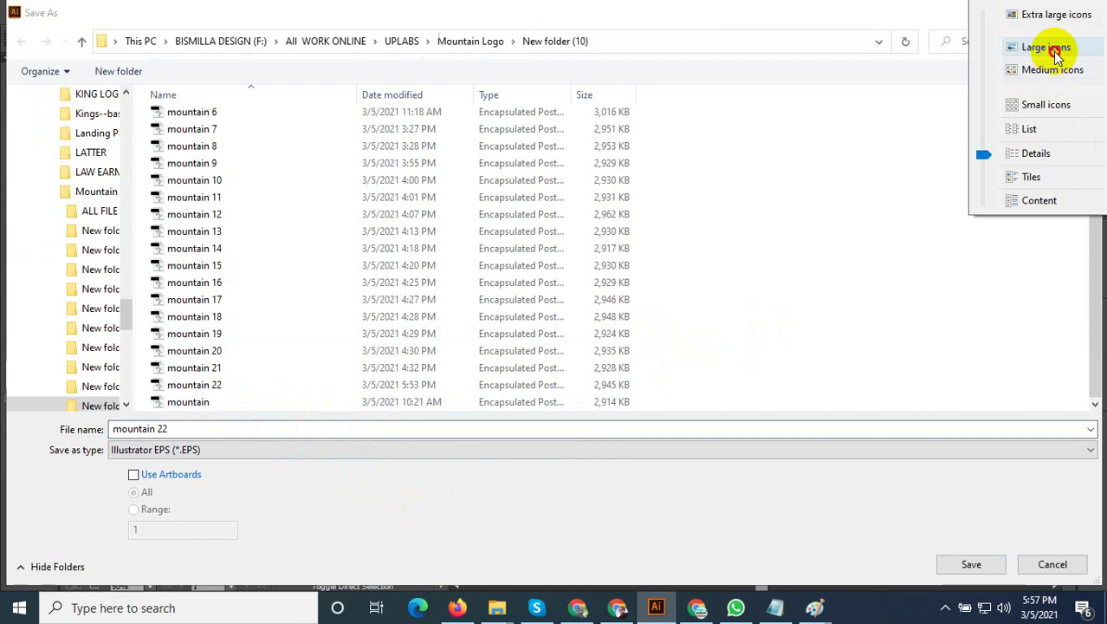
{"action": "left_click", "coordinate": [1061, 46]}
{"action": "right_click", "coordinate": [968, 295]}
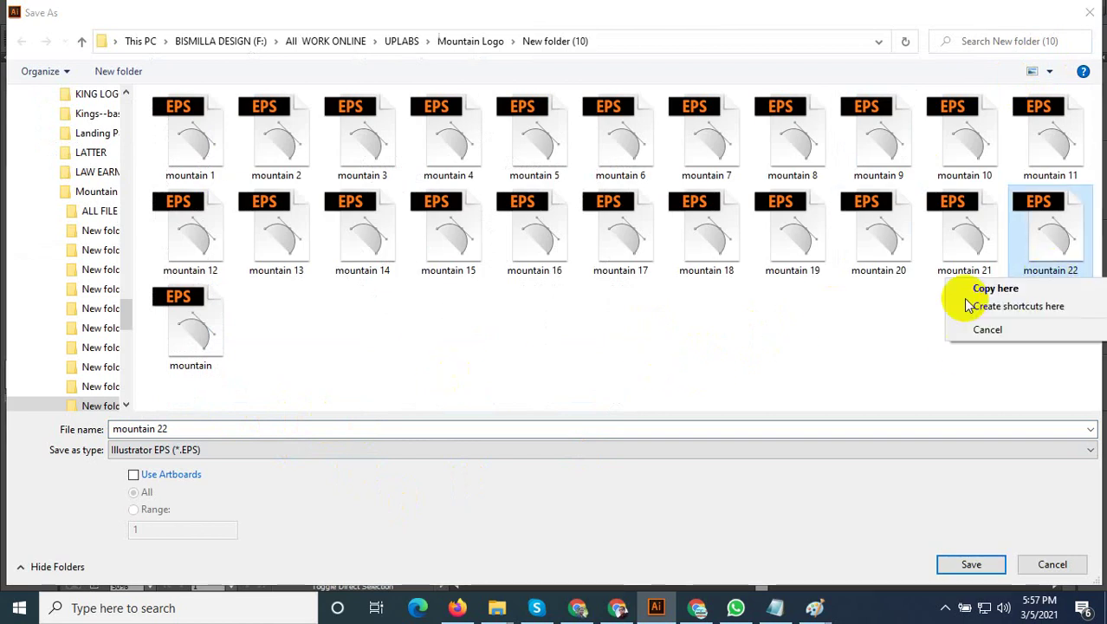
{"action": "left_click", "coordinate": [189, 428]}
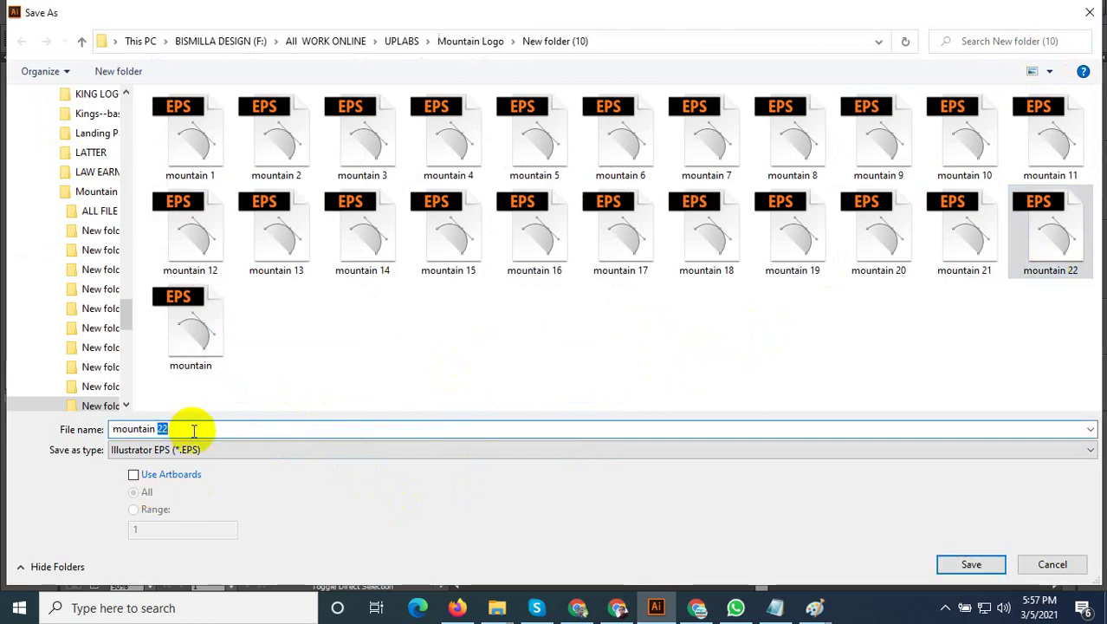
{"action": "type", "text": "23"}
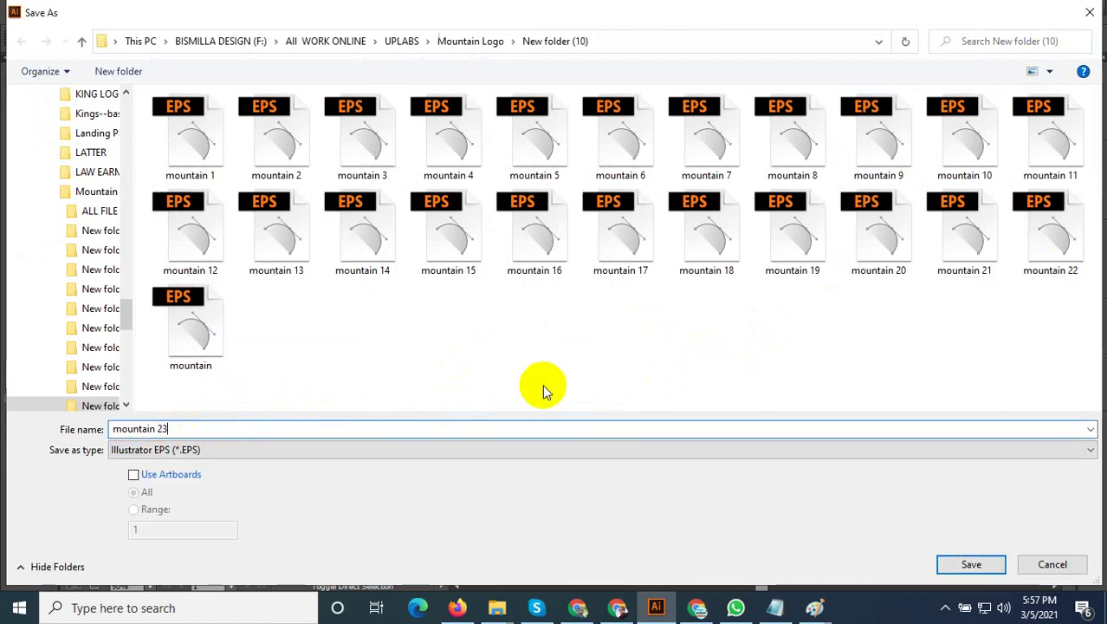
{"action": "left_click", "coordinate": [971, 564]}
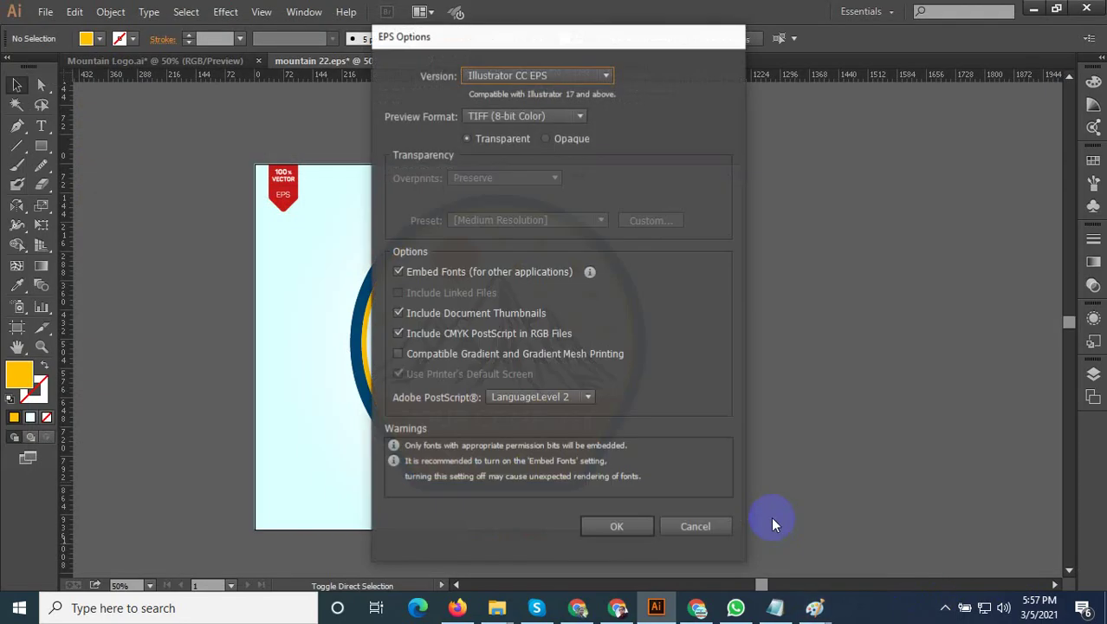
{"action": "left_click", "coordinate": [638, 524]}
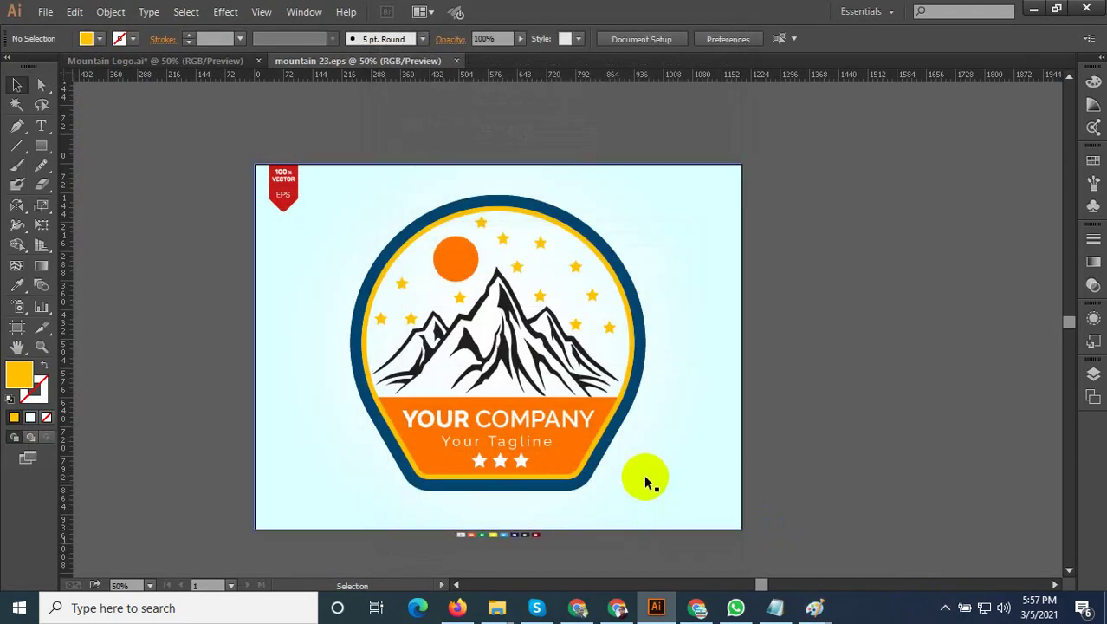
{"action": "scroll", "coordinate": [543, 383], "scroll_direction": "up", "scroll_amount": 2}
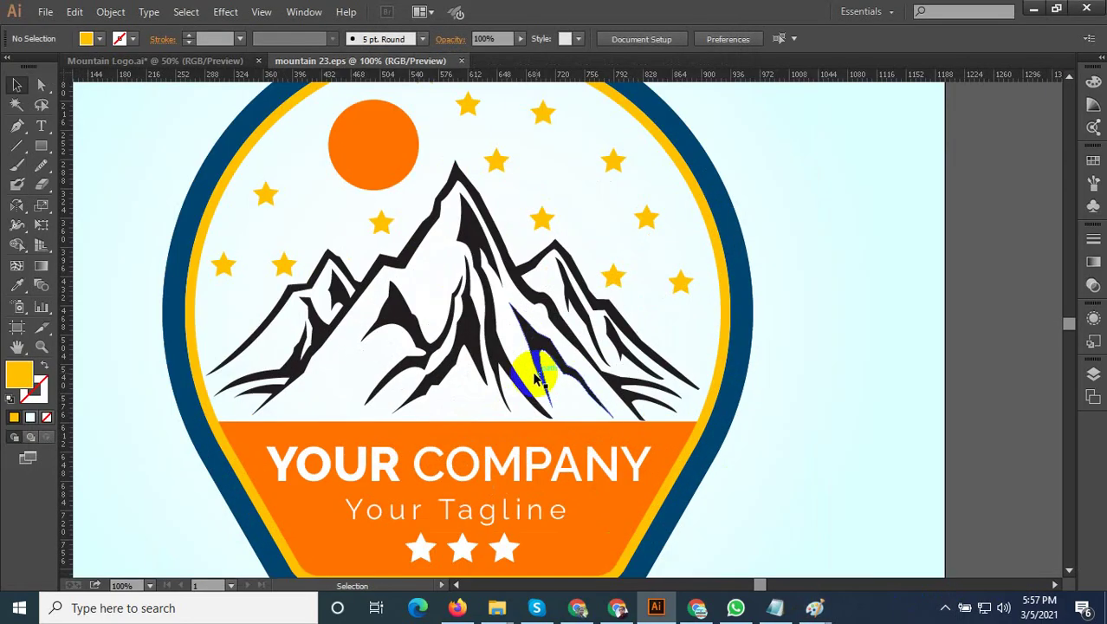
{"action": "scroll", "coordinate": [517, 396], "scroll_direction": "down", "scroll_amount": 2}
{"action": "scroll", "coordinate": [470, 387], "scroll_direction": "up", "scroll_amount": 1}
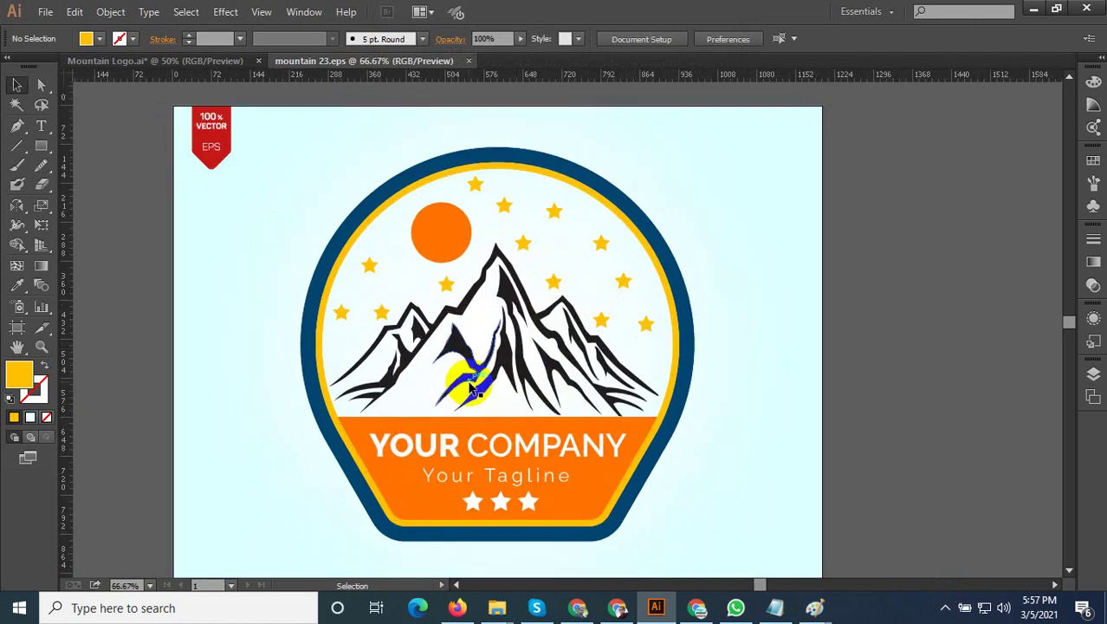
{"action": "left_click_drag", "start_coordinate": [472, 389], "coordinate": [477, 384]}
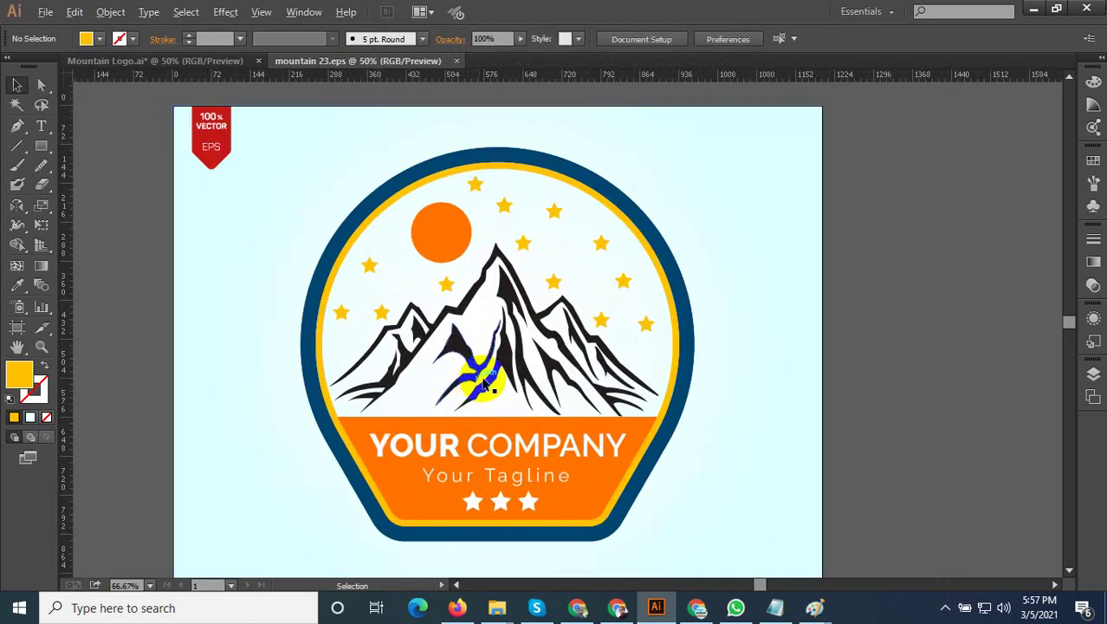
{"action": "scroll", "coordinate": [487, 382], "scroll_direction": "down", "scroll_amount": 2}
{"action": "scroll", "coordinate": [489, 373], "scroll_direction": "up", "scroll_amount": 2}
{"action": "scroll", "coordinate": [498, 401], "scroll_direction": "down", "scroll_amount": 3}
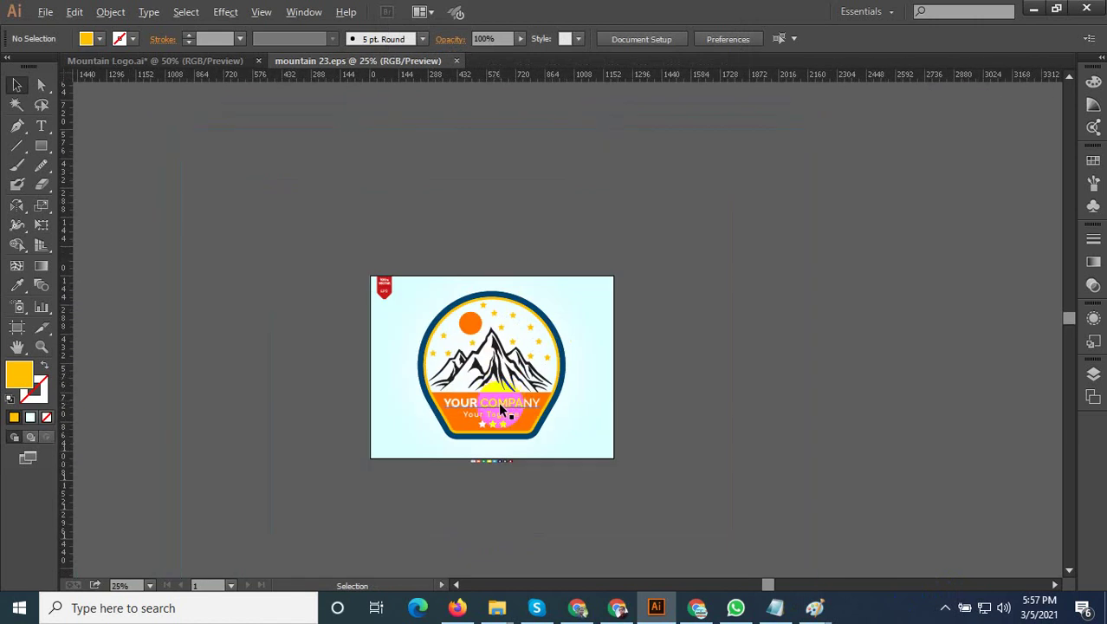
{"action": "scroll", "coordinate": [491, 381], "scroll_direction": "up", "scroll_amount": 2}
{"action": "left_click", "coordinate": [484, 364]}
{"action": "scroll", "coordinate": [484, 370], "scroll_direction": "up", "scroll_amount": 2}
{"action": "scroll", "coordinate": [484, 348], "scroll_direction": "up", "scroll_amount": 1}
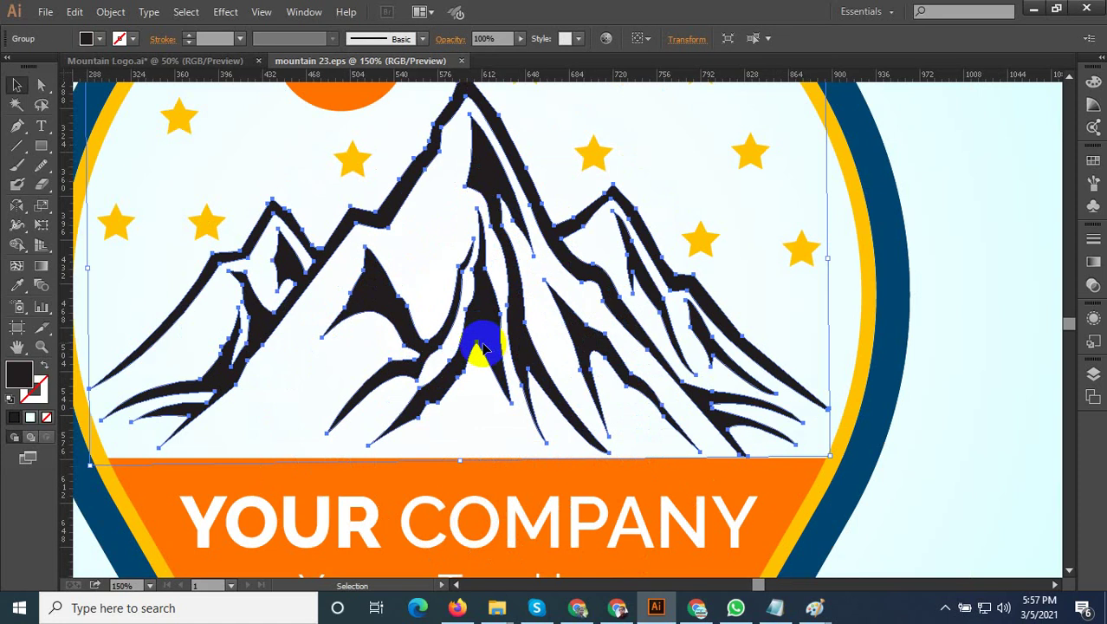
{"action": "scroll", "coordinate": [483, 355], "scroll_direction": "down", "scroll_amount": 2}
{"action": "left_click", "coordinate": [910, 314]}
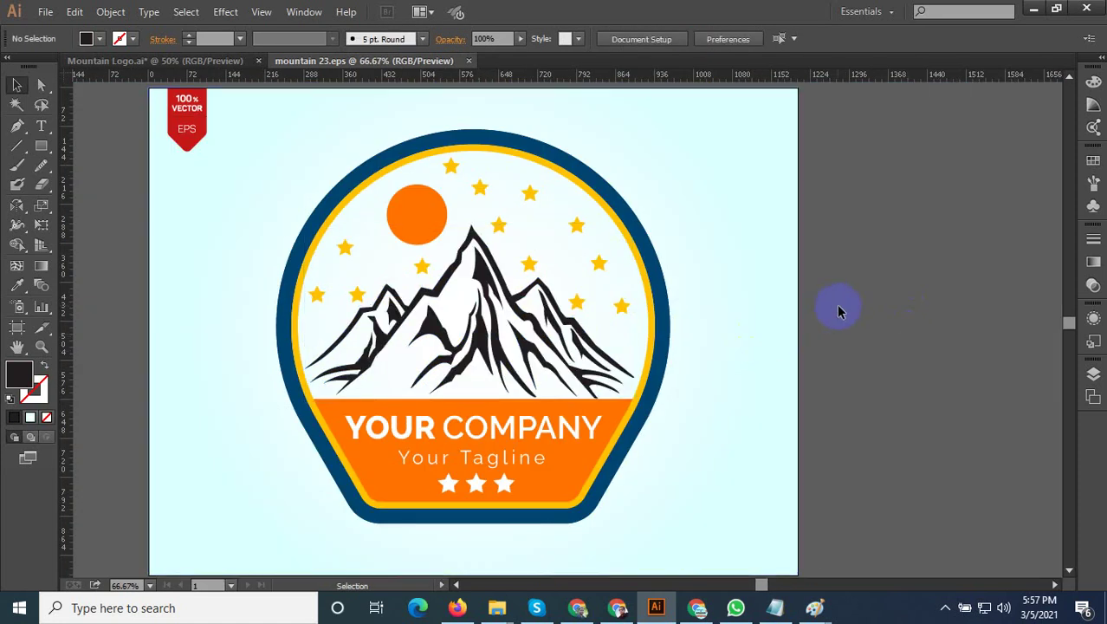
{"action": "scroll", "coordinate": [466, 387], "scroll_direction": "up", "scroll_amount": 1}
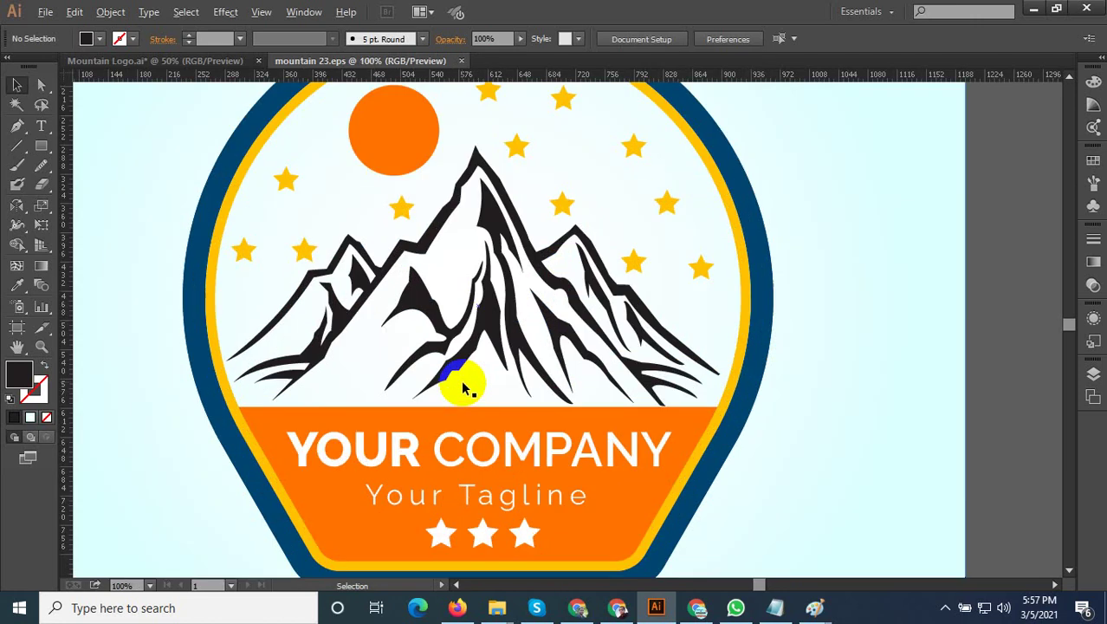
{"action": "scroll", "coordinate": [465, 386], "scroll_direction": "down", "scroll_amount": 2}
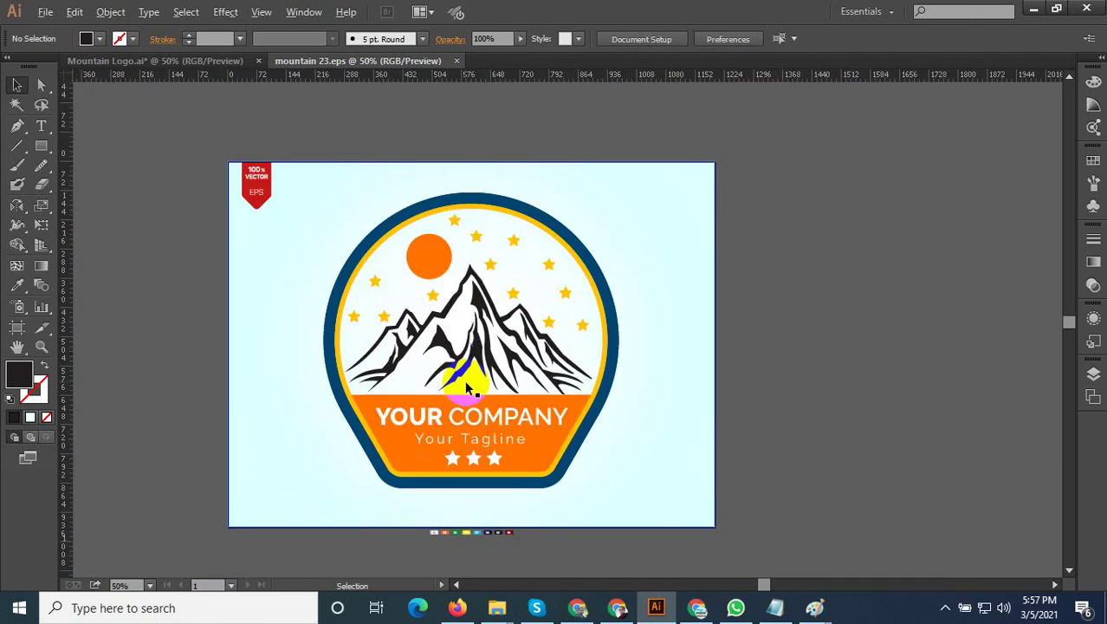
{"action": "scroll", "coordinate": [466, 388], "scroll_direction": "up", "scroll_amount": 1}
{"action": "scroll", "coordinate": [885, 363], "scroll_direction": "down", "scroll_amount": 1}
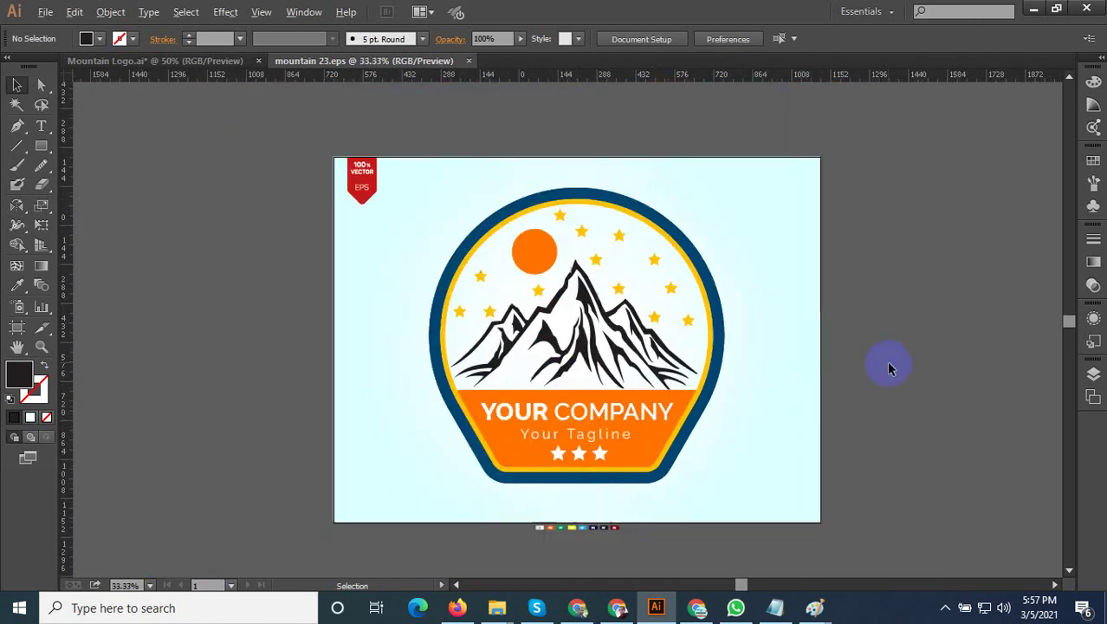
{"action": "scroll", "coordinate": [884, 363], "scroll_direction": "down", "scroll_amount": 1}
{"action": "scroll", "coordinate": [709, 343], "scroll_direction": "up", "scroll_amount": 1}
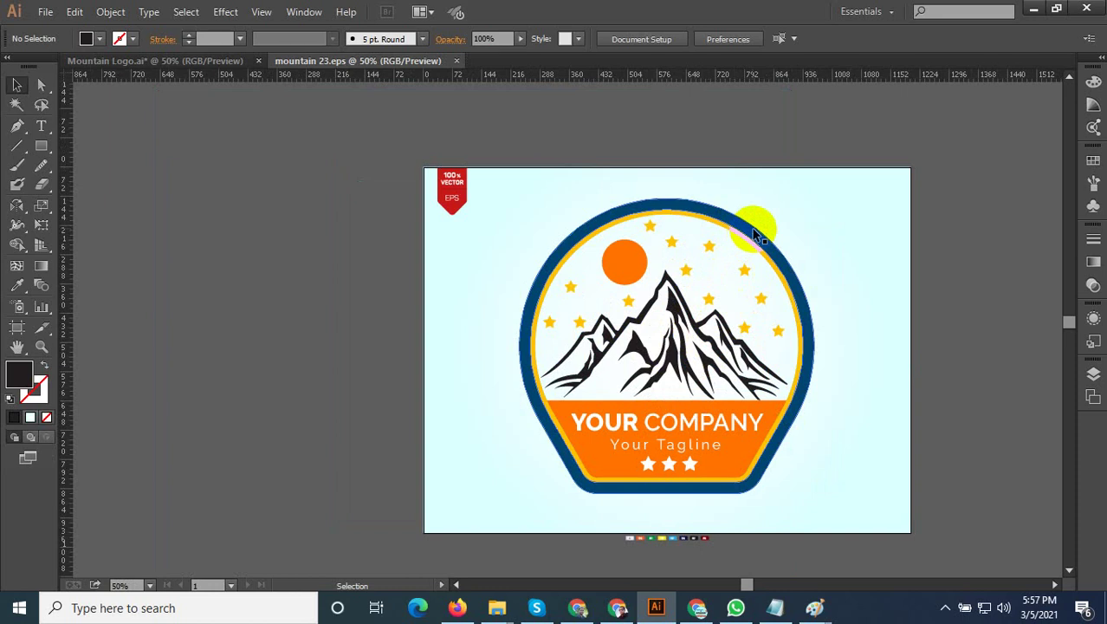
Delete the thick navy outer border and select the yellow ring and orange banner together
{"action": "left_click", "coordinate": [755, 234]}
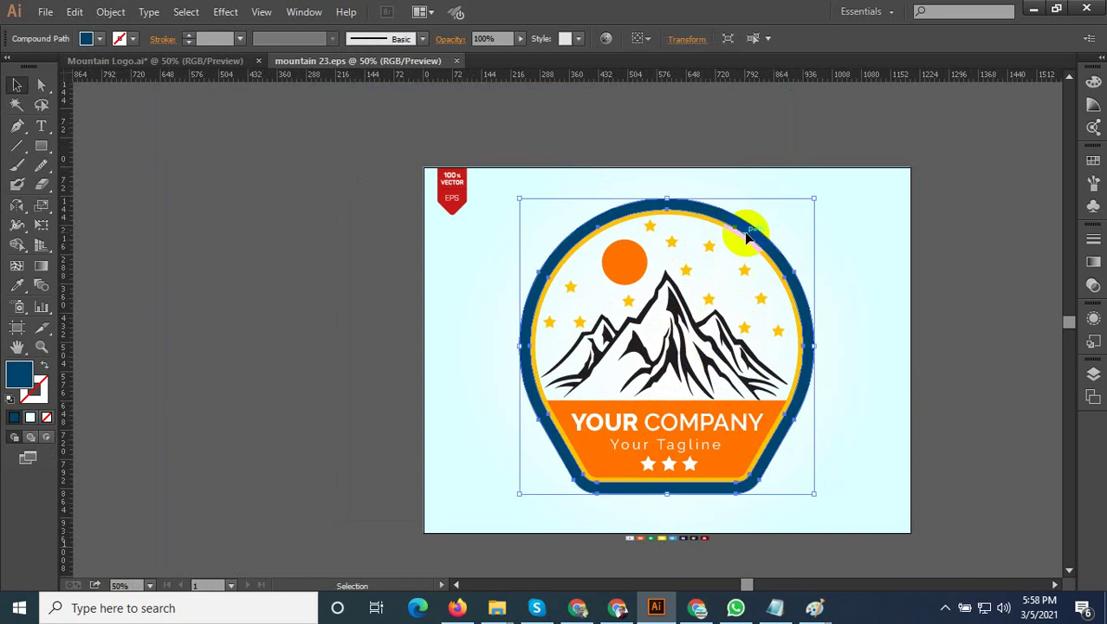
{"action": "key", "text": "Delete"}
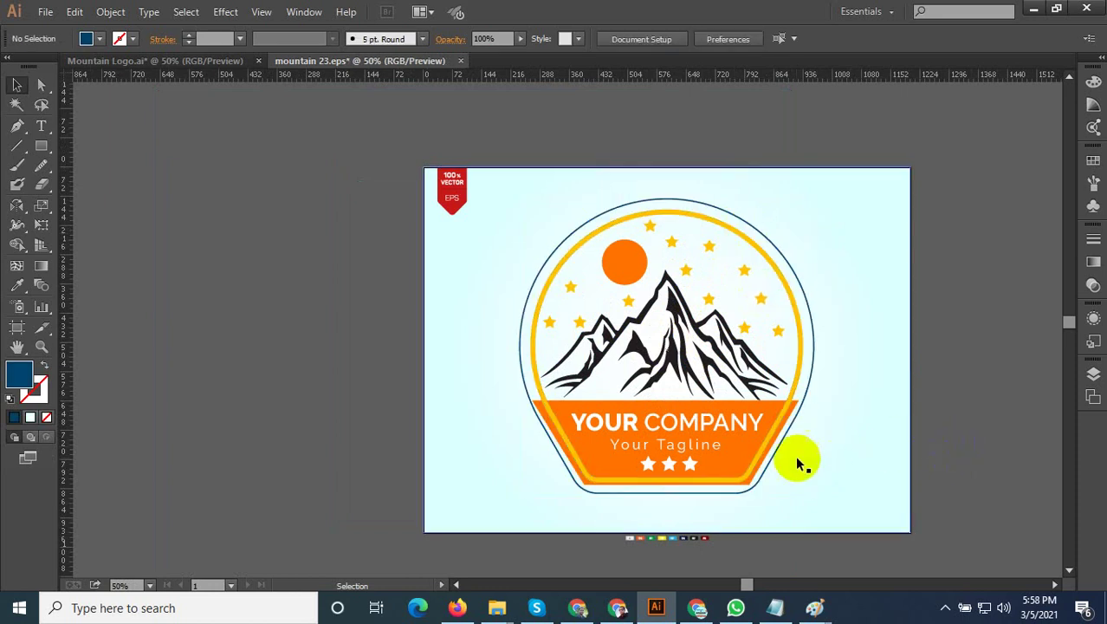
{"action": "scroll", "coordinate": [585, 452], "scroll_direction": "up", "scroll_amount": 2}
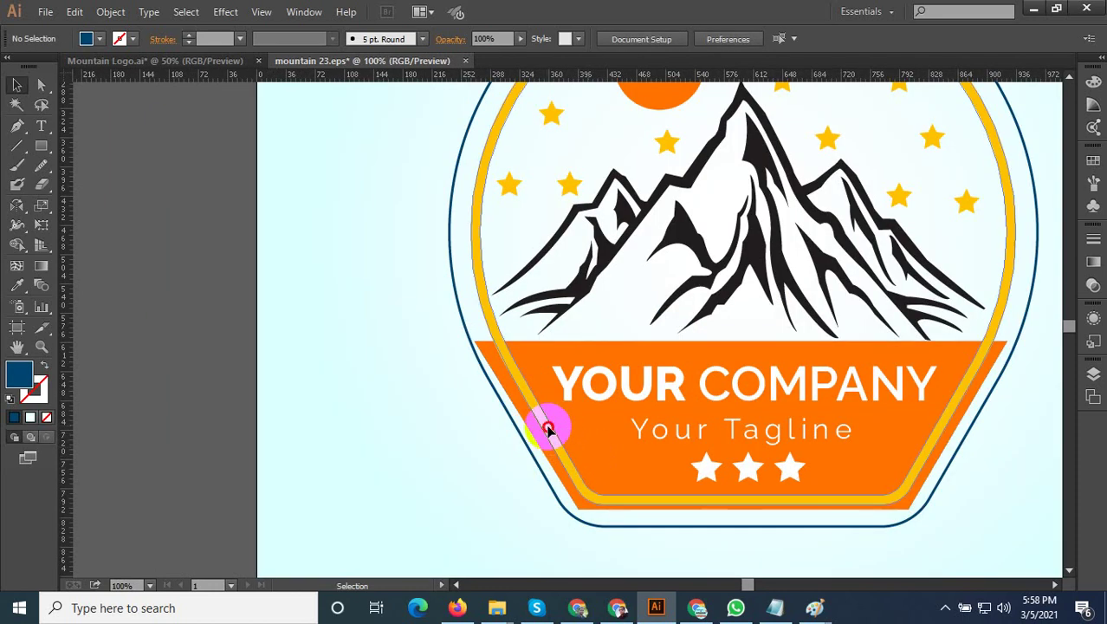
{"action": "left_click", "coordinate": [500, 374]}
{"action": "left_click", "coordinate": [499, 373], "text": "shift"}
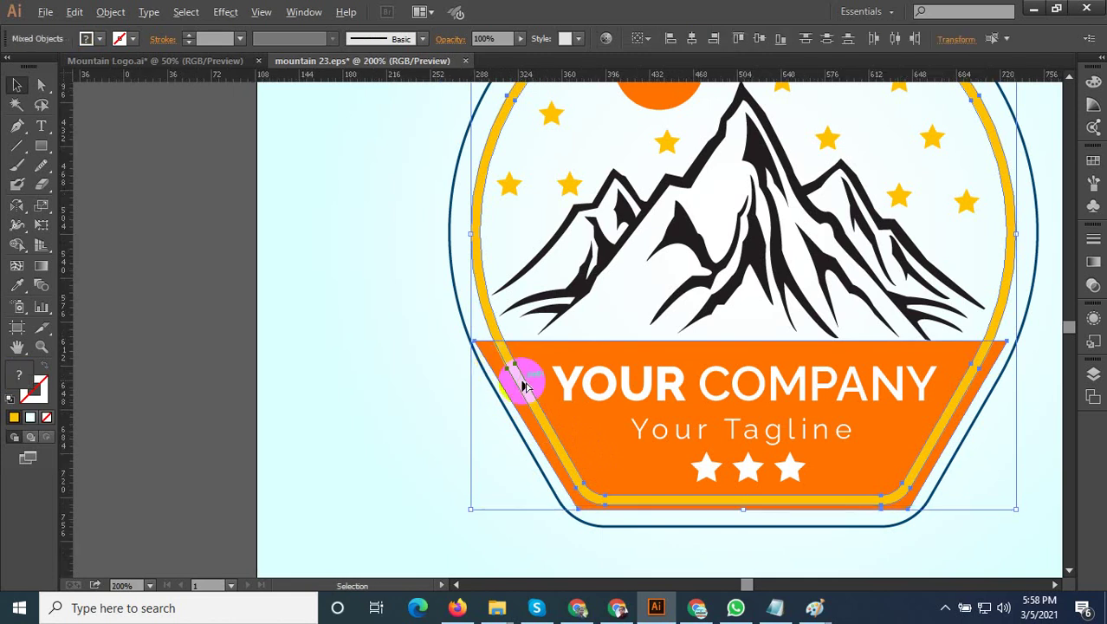
{"action": "scroll", "coordinate": [513, 378], "scroll_direction": "up", "scroll_amount": 2}
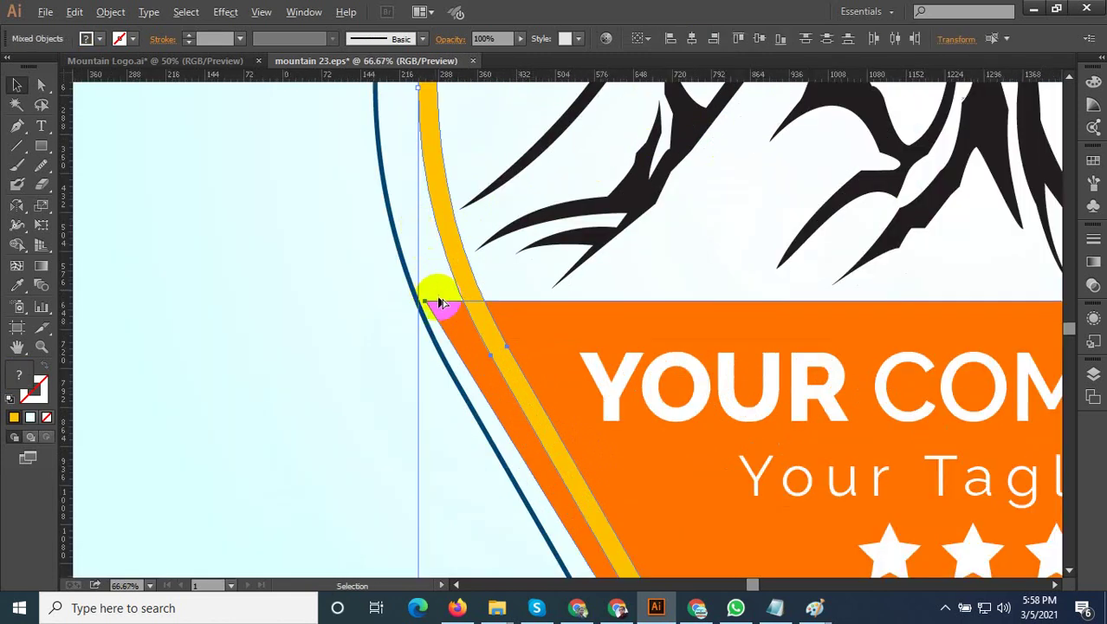
{"action": "scroll", "coordinate": [440, 302], "scroll_direction": "down", "scroll_amount": 3}
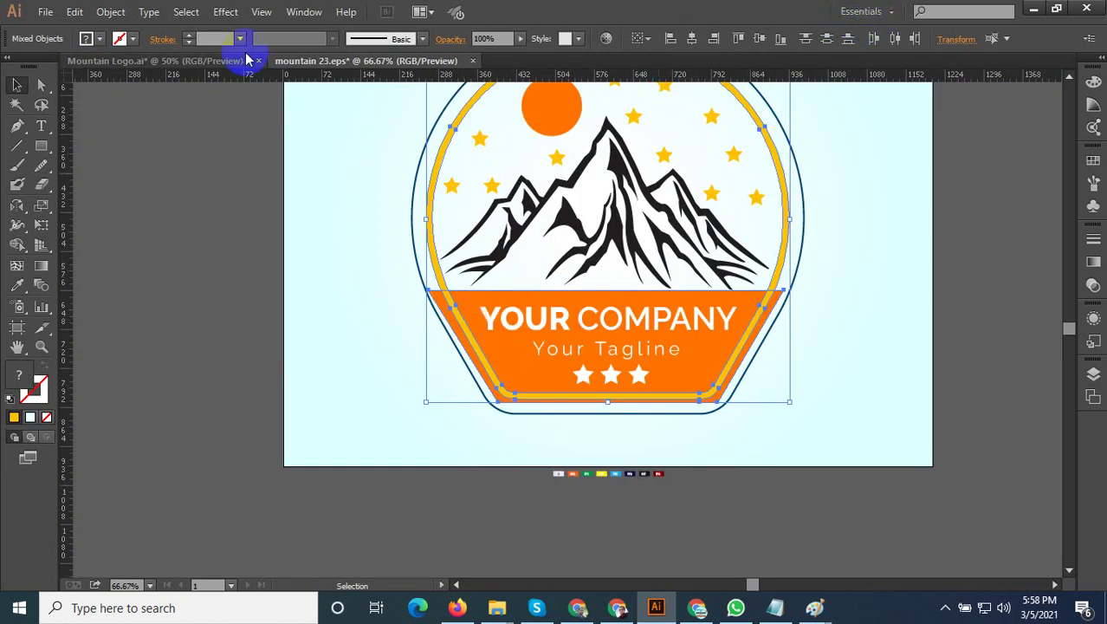
{"action": "left_click", "coordinate": [304, 12]}
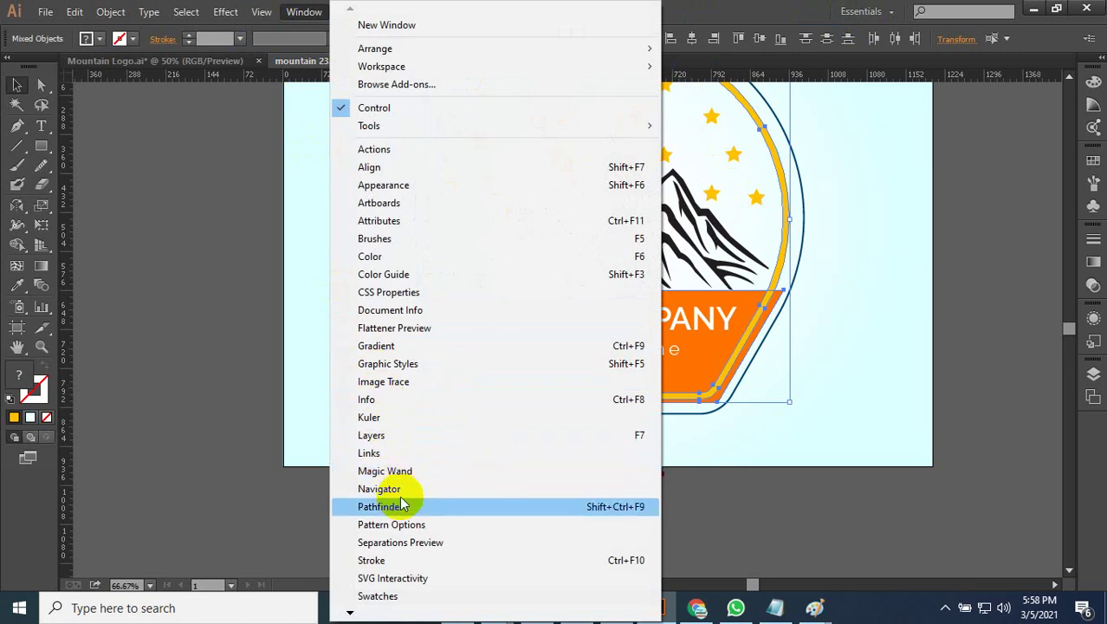
Apply Pathfinder Exclude to the ring and banner so the banner turns yellow
{"action": "left_click", "coordinate": [403, 506]}
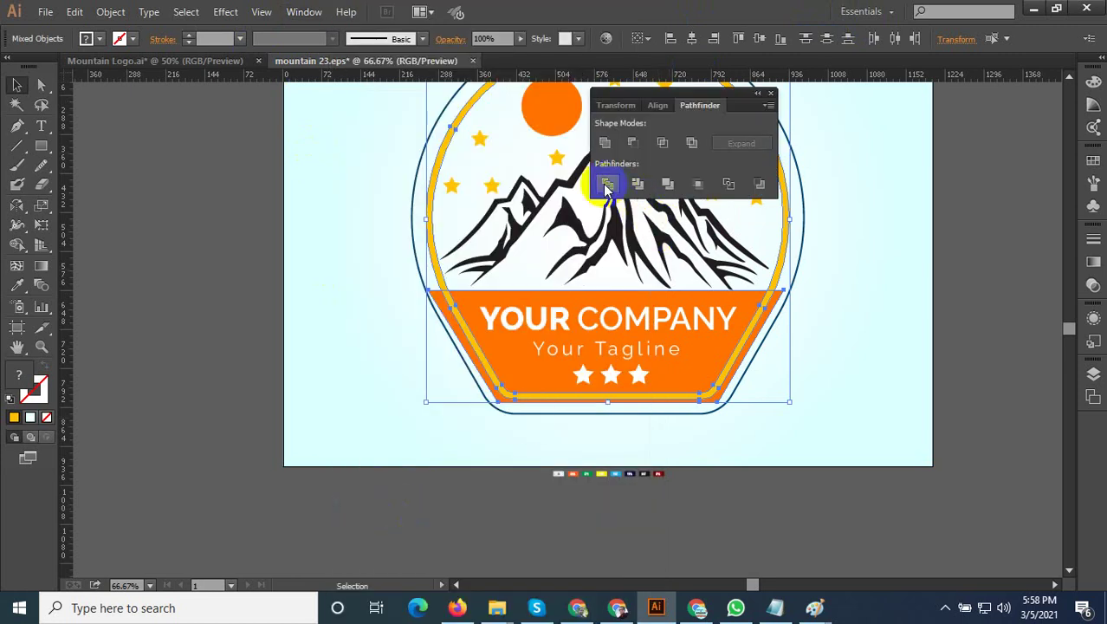
{"action": "left_click", "coordinate": [662, 144]}
{"action": "key", "text": "ctrl+z"}
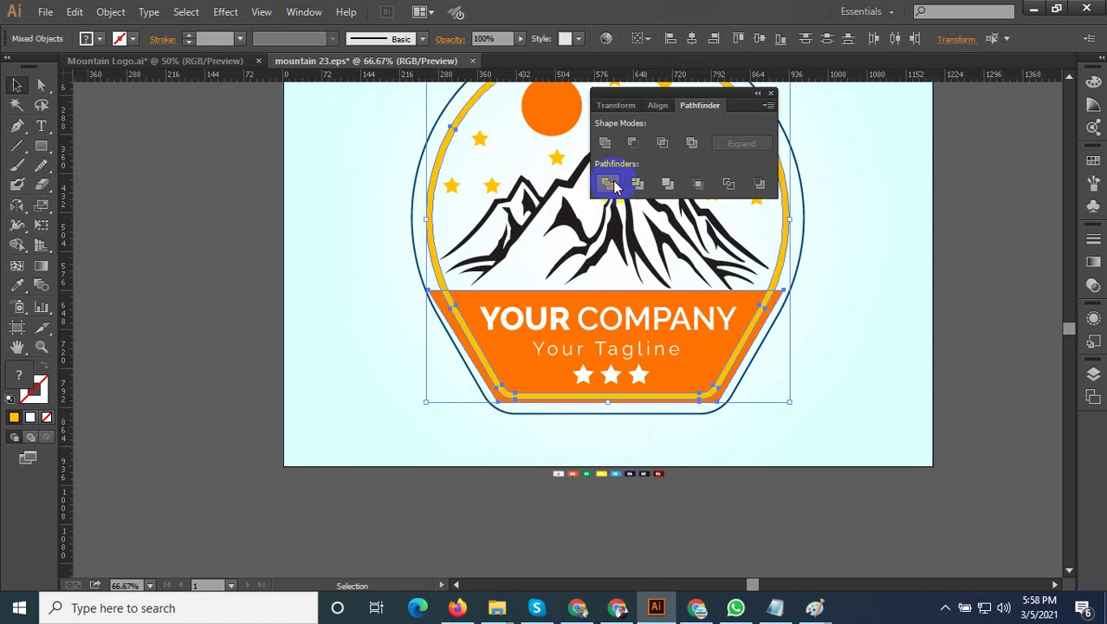
{"action": "left_click", "coordinate": [692, 143]}
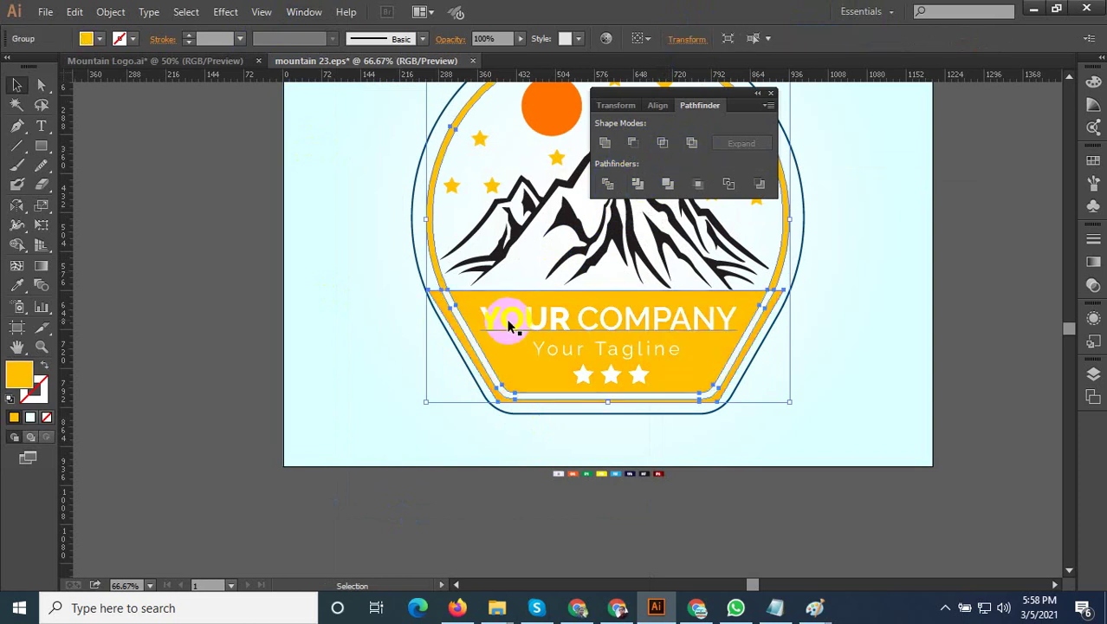
Deselect and review the badge with the Pathfinder panel moved aside, then bring up Save As
{"action": "left_click", "coordinate": [998, 389]}
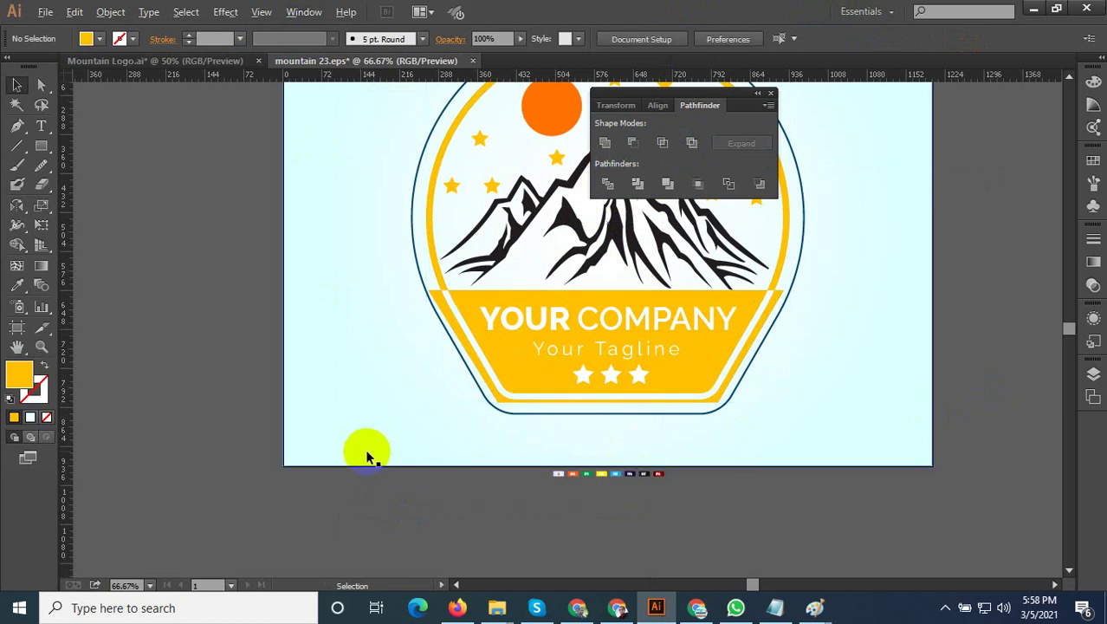
{"action": "scroll", "coordinate": [367, 455], "scroll_direction": "down", "scroll_amount": 2}
{"action": "scroll", "coordinate": [485, 438], "scroll_direction": "up", "scroll_amount": 1}
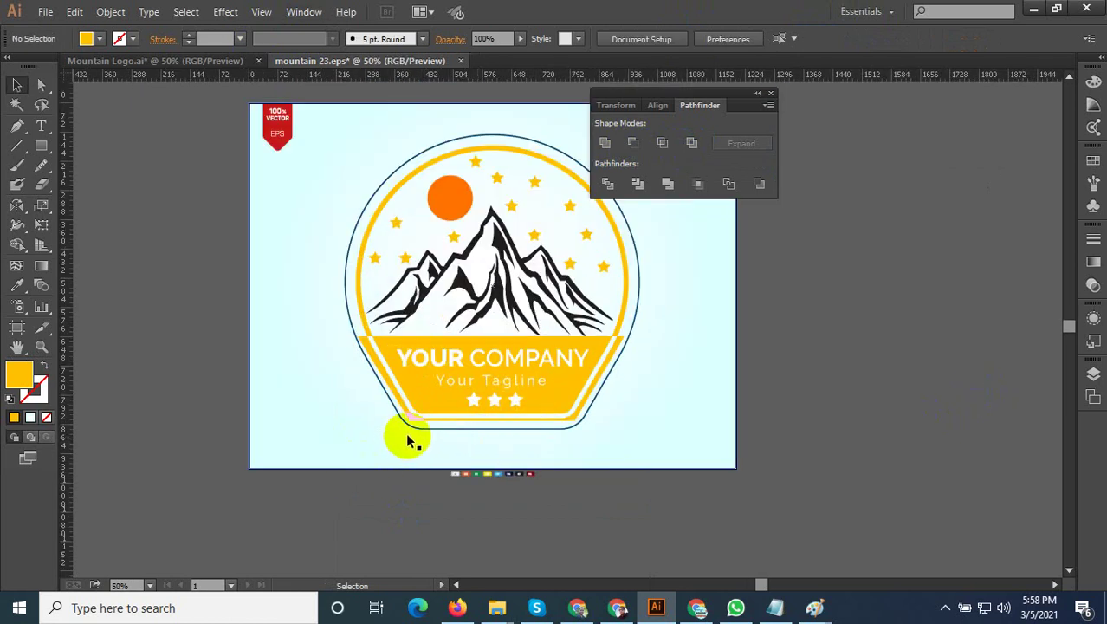
{"action": "scroll", "coordinate": [619, 342], "scroll_direction": "up", "scroll_amount": 3}
{"action": "scroll", "coordinate": [507, 377], "scroll_direction": "down", "scroll_amount": 3}
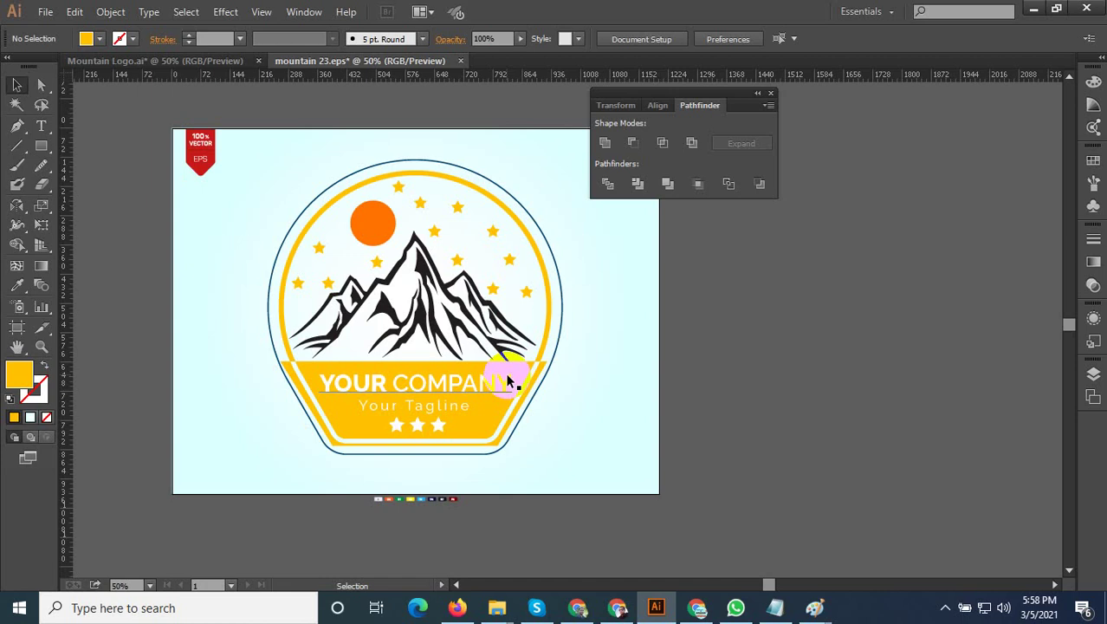
{"action": "left_click_drag", "start_coordinate": [706, 106], "coordinate": [808, 107]}
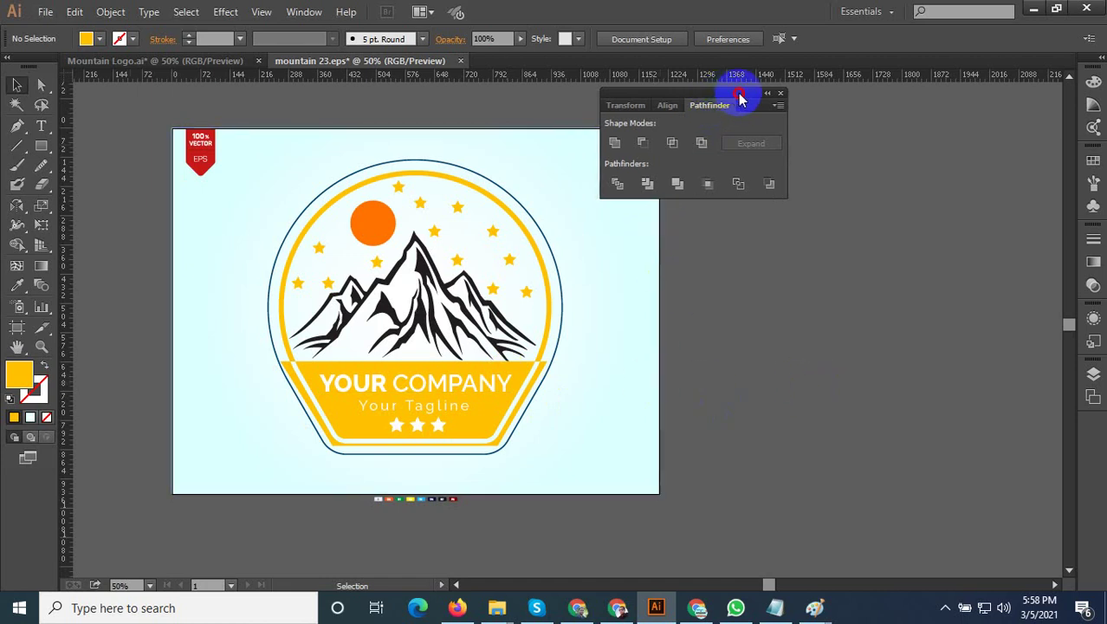
{"action": "scroll", "coordinate": [400, 409], "scroll_direction": "up", "scroll_amount": 1}
{"action": "scroll", "coordinate": [400, 409], "scroll_direction": "down", "scroll_amount": 1}
{"action": "scroll", "coordinate": [402, 363], "scroll_direction": "up", "scroll_amount": 1}
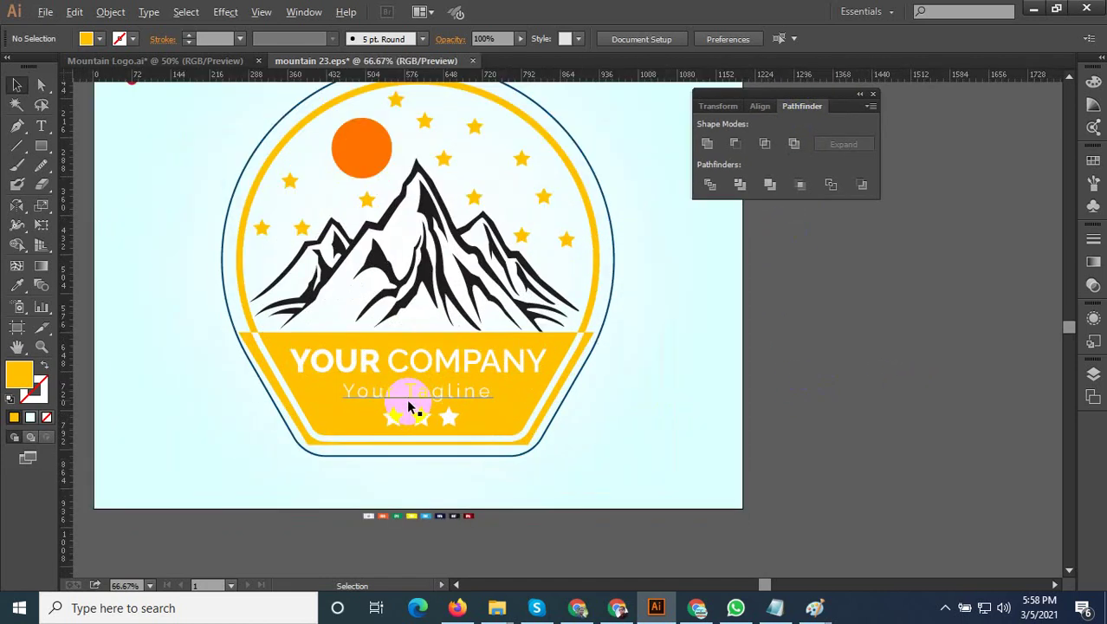
{"action": "scroll", "coordinate": [413, 425], "scroll_direction": "down", "scroll_amount": 1}
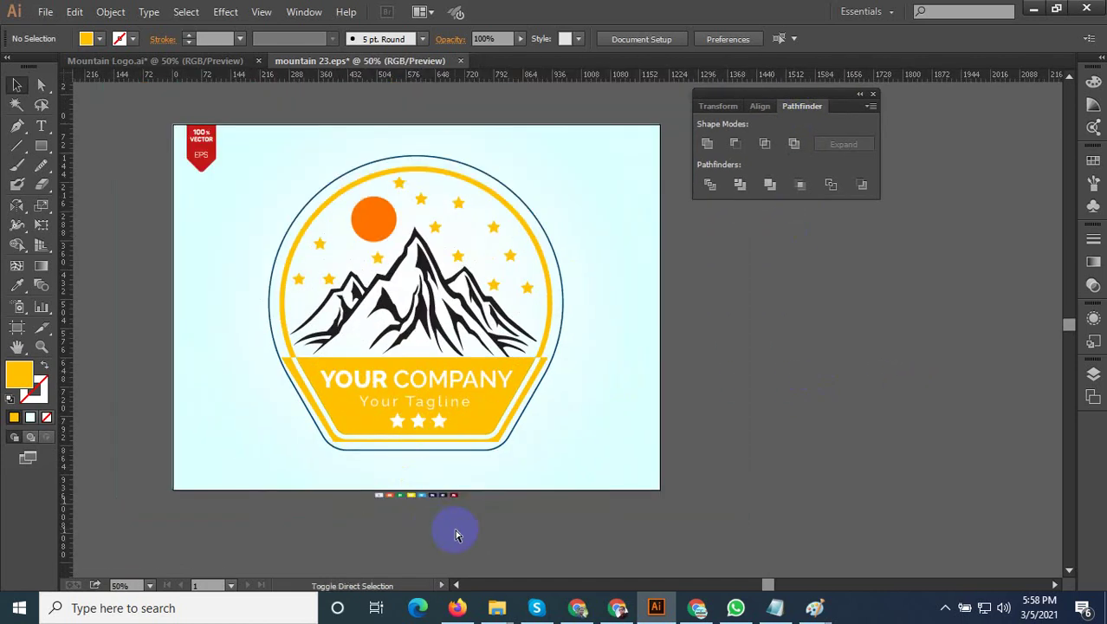
{"action": "key", "text": "ctrl+shift+s"}
Save the badge as the EPS file 'mountain 24', accepting the EPS options
{"action": "left_click", "coordinate": [192, 337]}
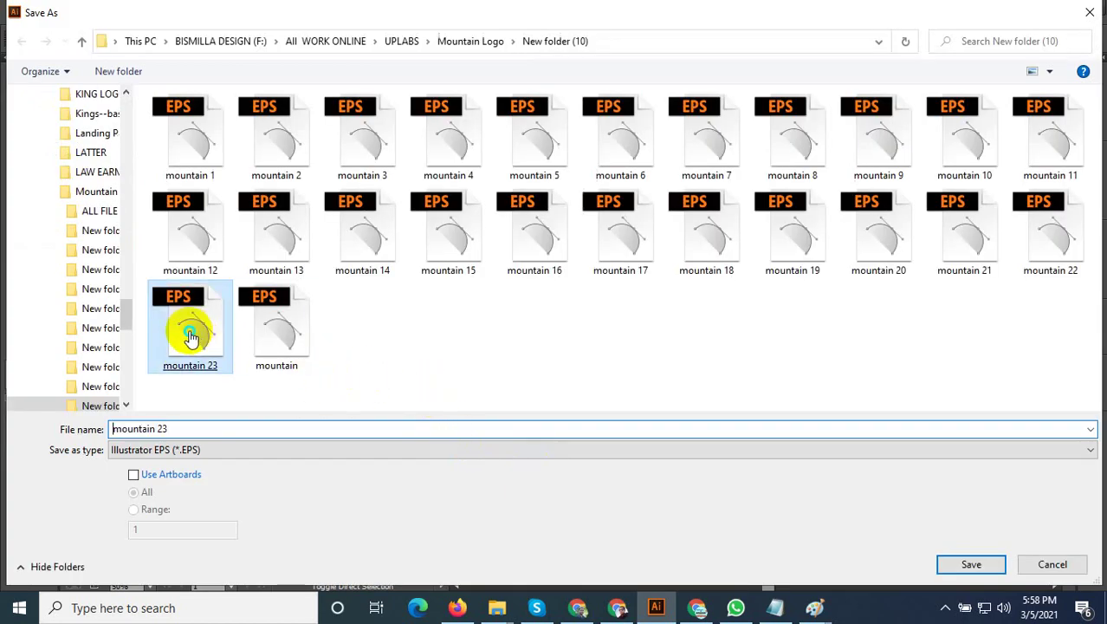
{"action": "right_click", "coordinate": [193, 338]}
{"action": "left_click", "coordinate": [195, 428]}
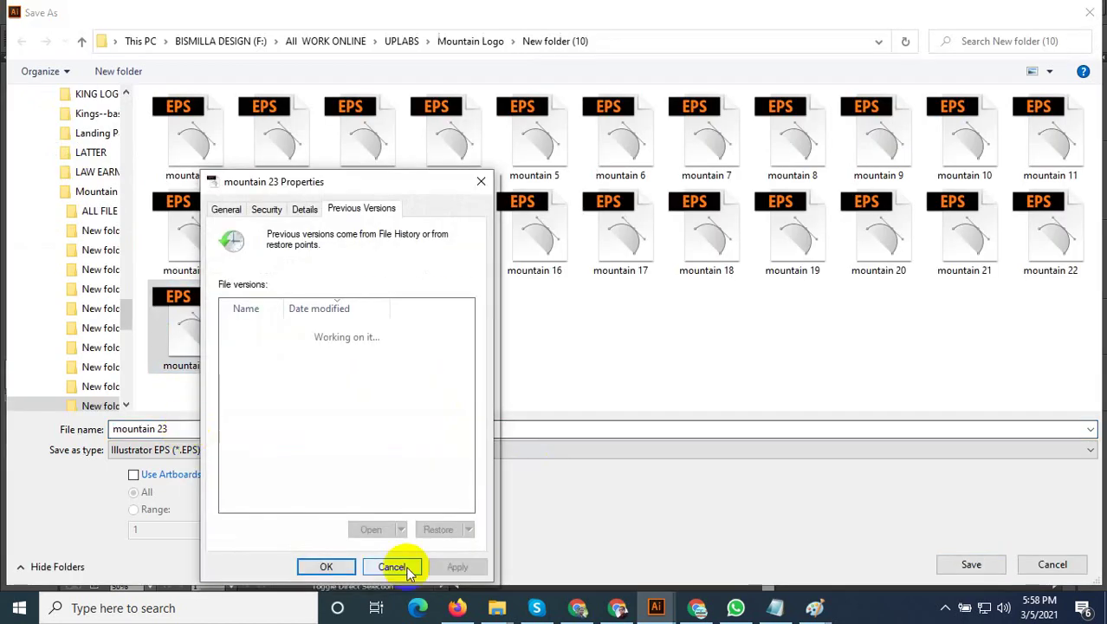
{"action": "left_click", "coordinate": [391, 567]}
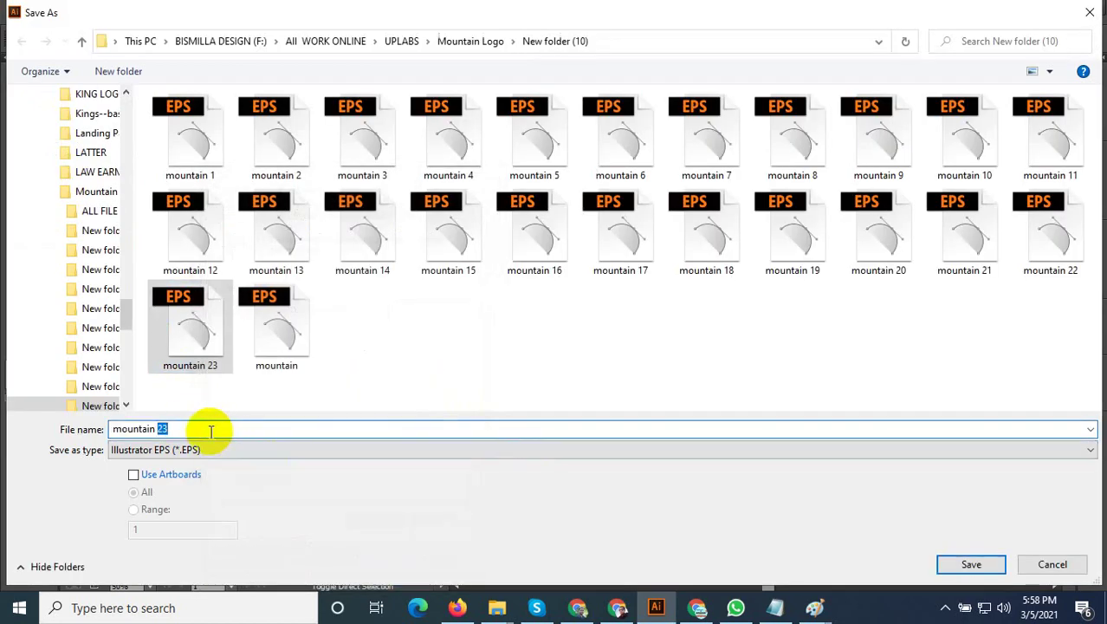
{"action": "type", "text": "24"}
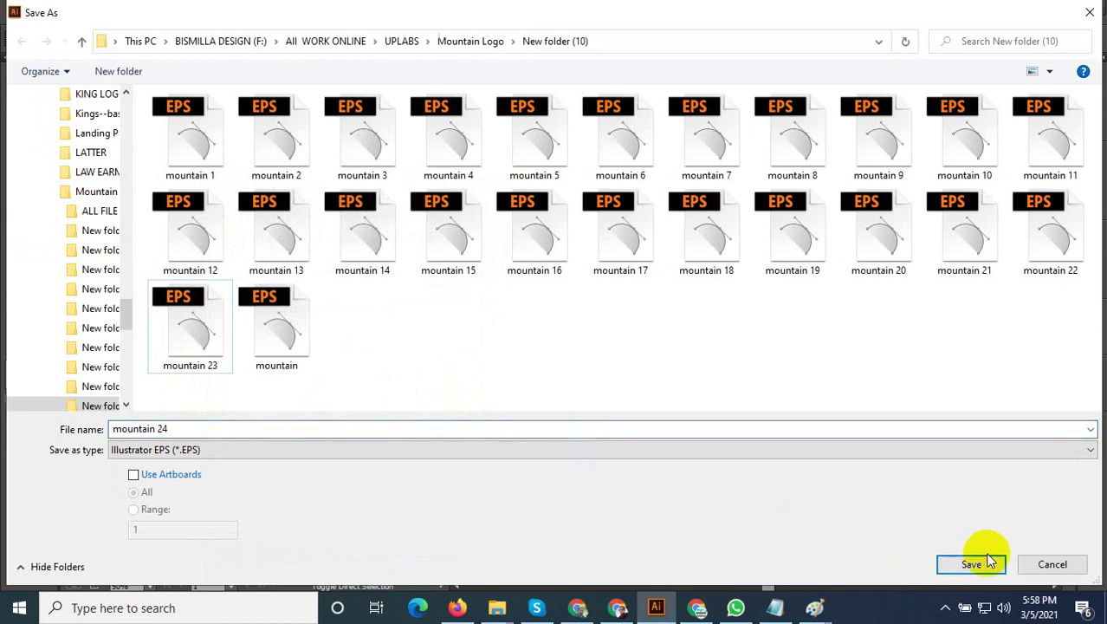
{"action": "left_click", "coordinate": [976, 564]}
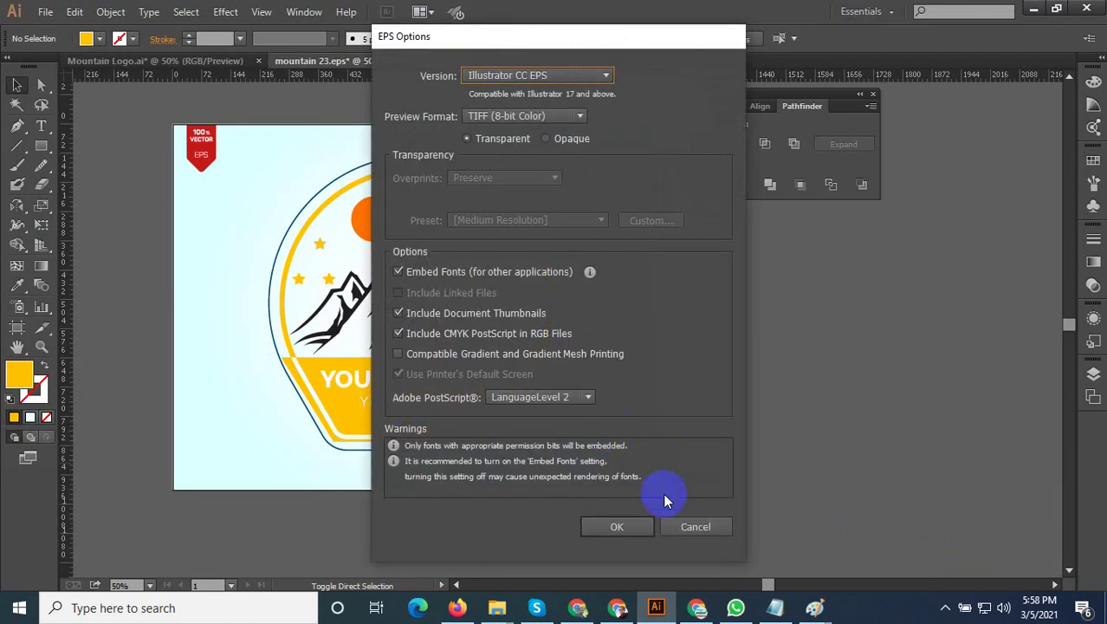
{"action": "left_click", "coordinate": [580, 526]}
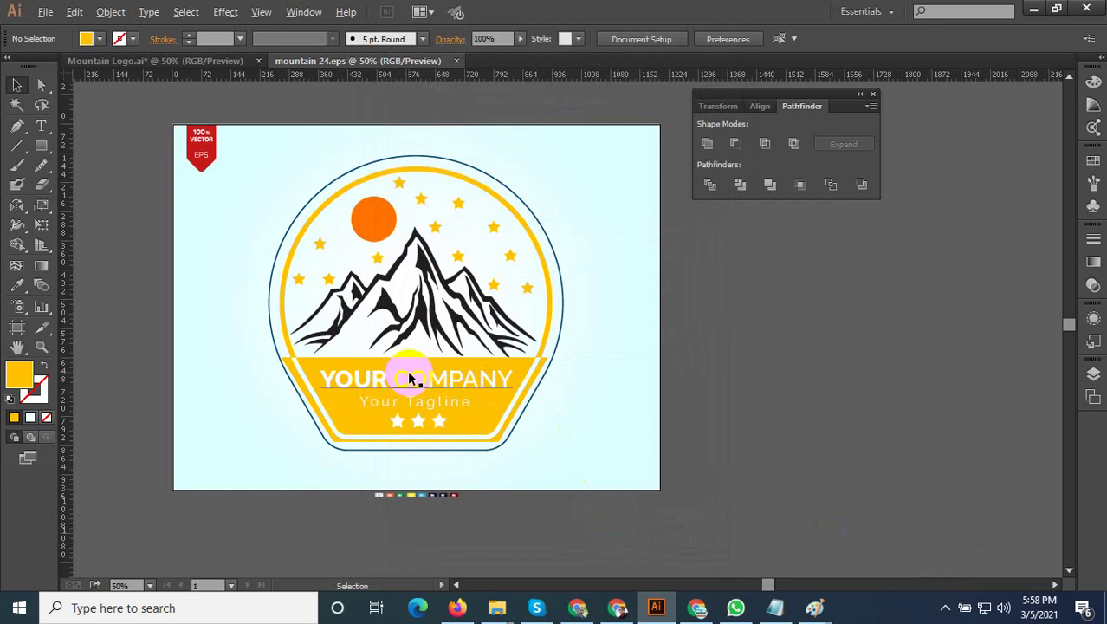
Zoom in and out to inspect the mountain 24 badge's mountain artwork
{"action": "scroll", "coordinate": [408, 378], "scroll_direction": "up", "scroll_amount": 1}
{"action": "scroll", "coordinate": [418, 374], "scroll_direction": "down", "scroll_amount": 2}
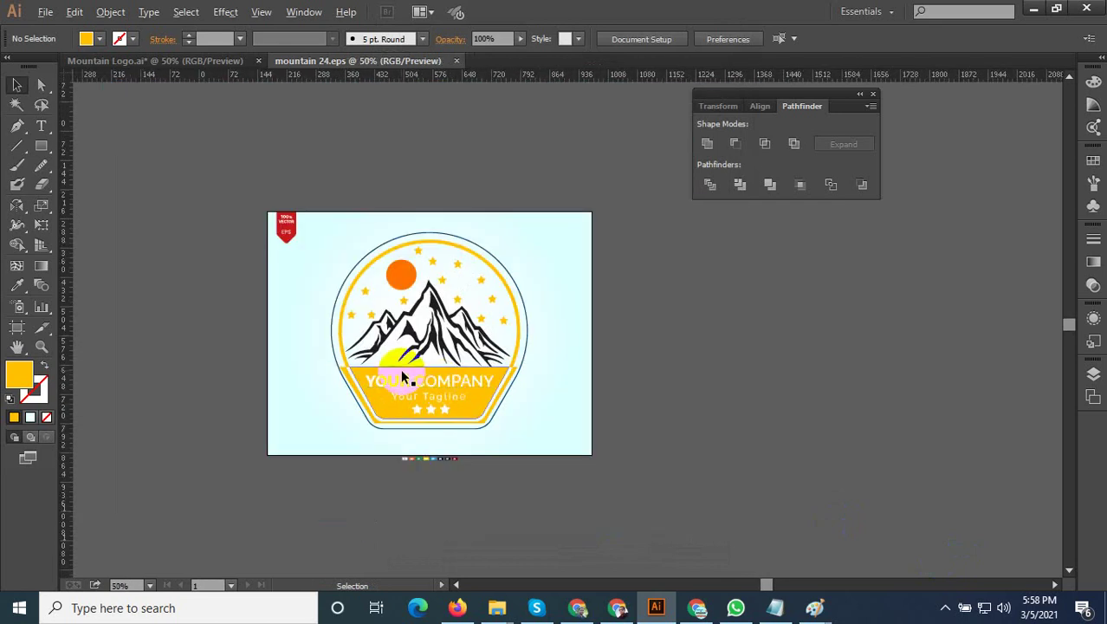
{"action": "scroll", "coordinate": [406, 375], "scroll_direction": "up", "scroll_amount": 2}
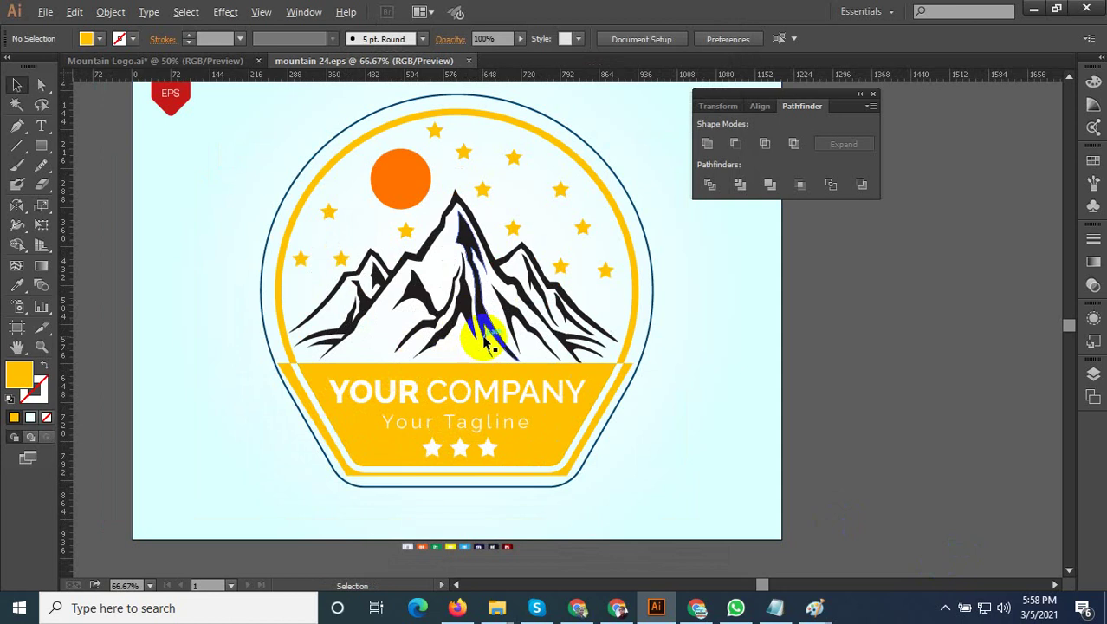
{"action": "scroll", "coordinate": [486, 337], "scroll_direction": "down", "scroll_amount": 1}
{"action": "left_click", "coordinate": [464, 314]}
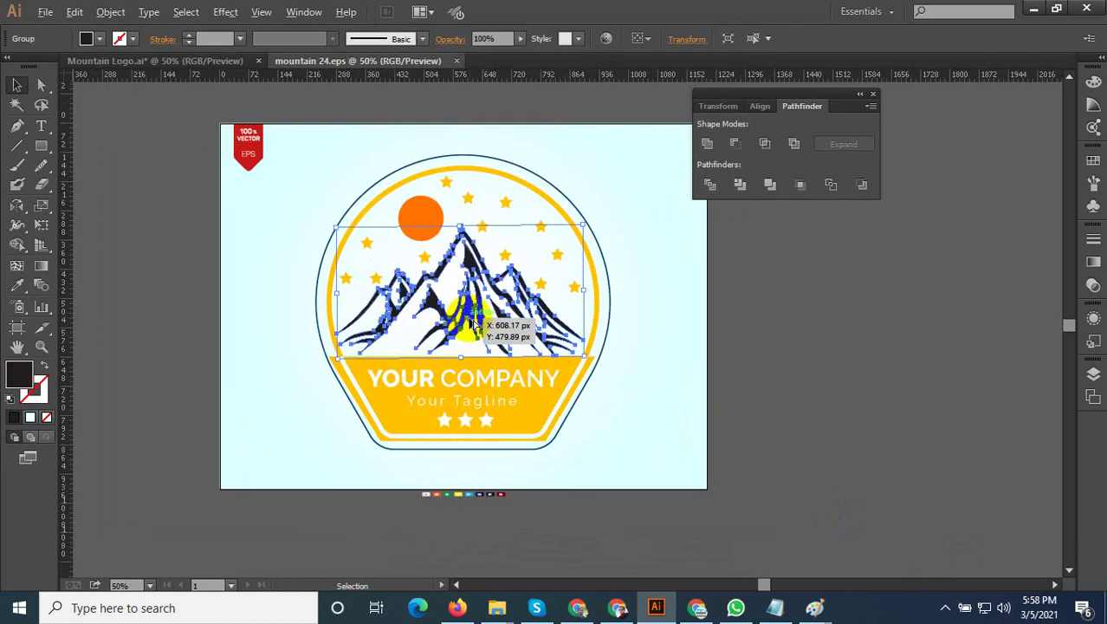
{"action": "left_click", "coordinate": [867, 335]}
Marquee-select all of the mountain 24 badge artwork
{"action": "scroll", "coordinate": [559, 472], "scroll_direction": "up", "scroll_amount": 2}
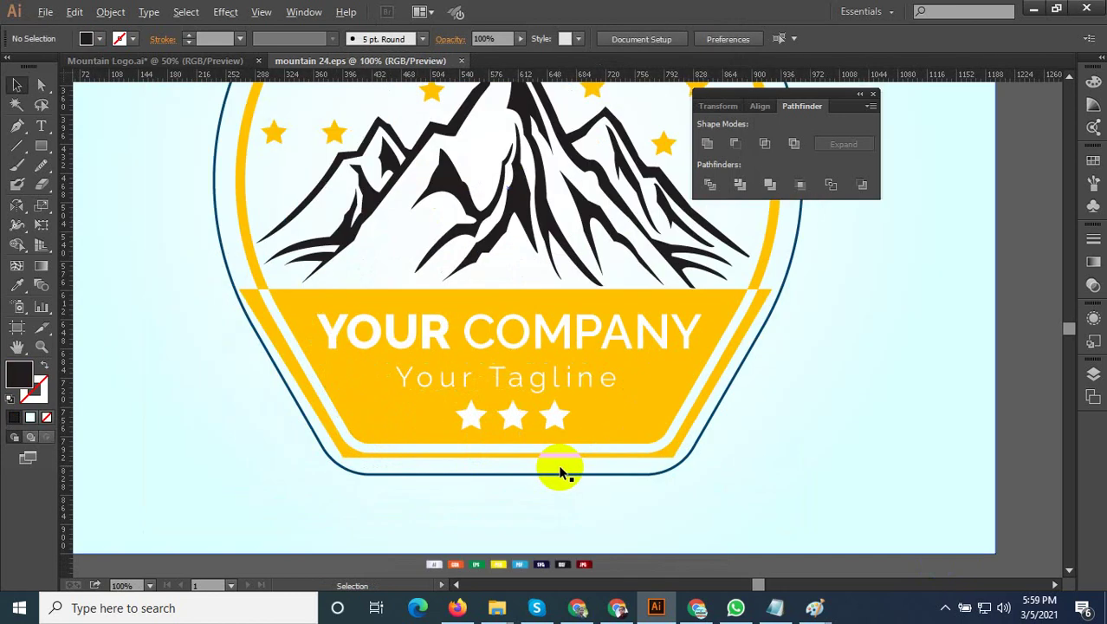
{"action": "scroll", "coordinate": [407, 449], "scroll_direction": "down", "scroll_amount": 3}
{"action": "scroll", "coordinate": [427, 443], "scroll_direction": "up", "scroll_amount": 2}
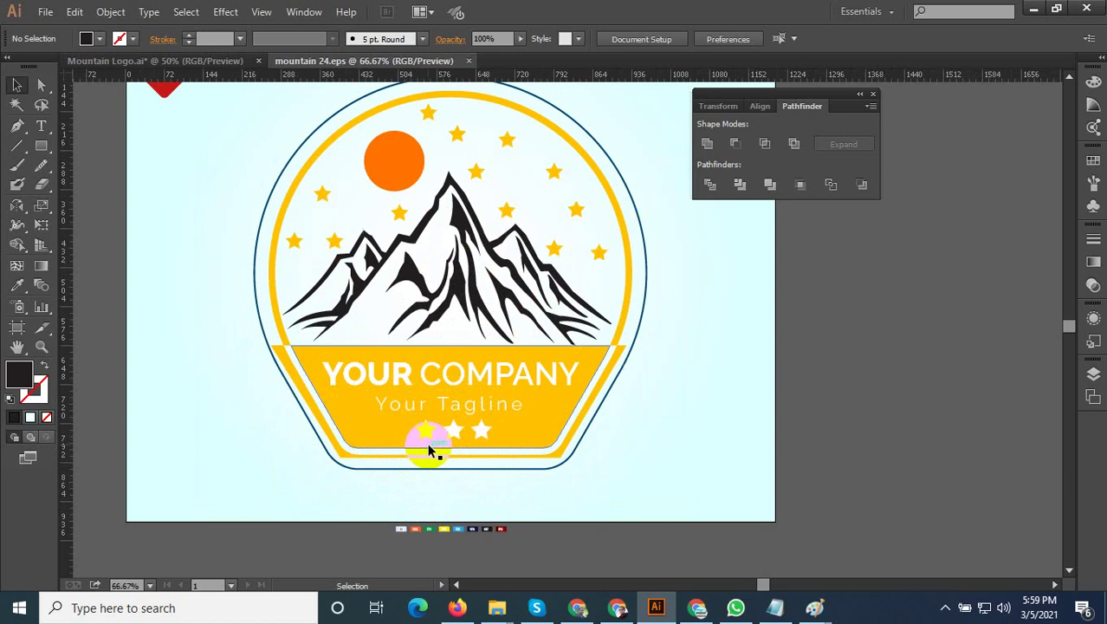
{"action": "scroll", "coordinate": [427, 443], "scroll_direction": "down", "scroll_amount": 1}
{"action": "left_click_drag", "start_coordinate": [758, 449], "coordinate": [327, 178]}
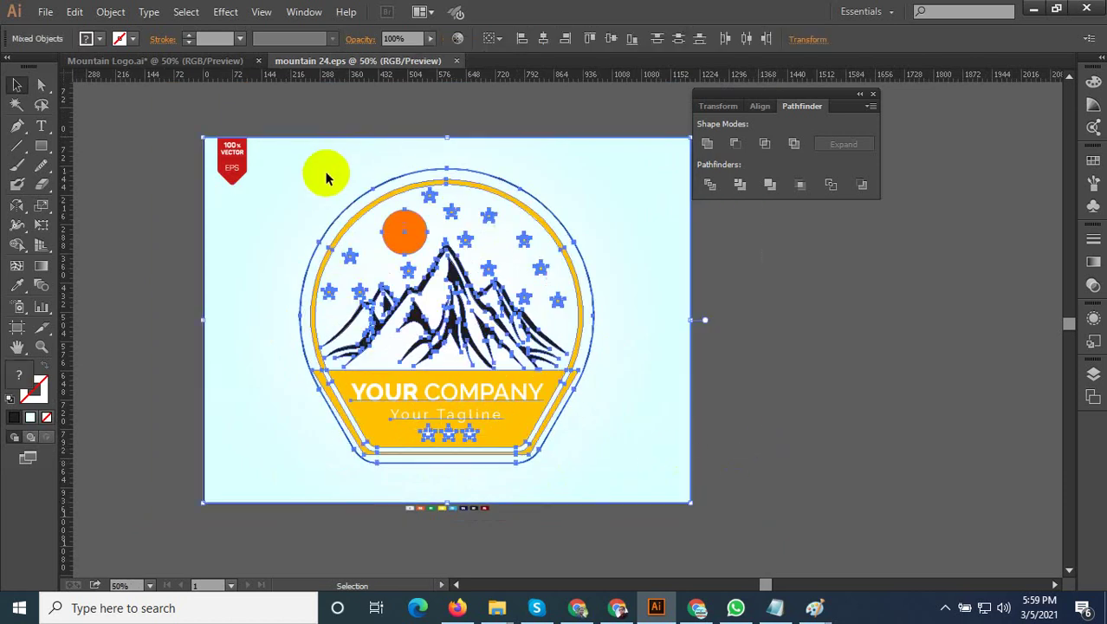
Copy the mountain 24 badge group and switch to the Mountain Logo.ai file
{"action": "left_click", "coordinate": [330, 177]}
{"action": "key", "text": "v"}
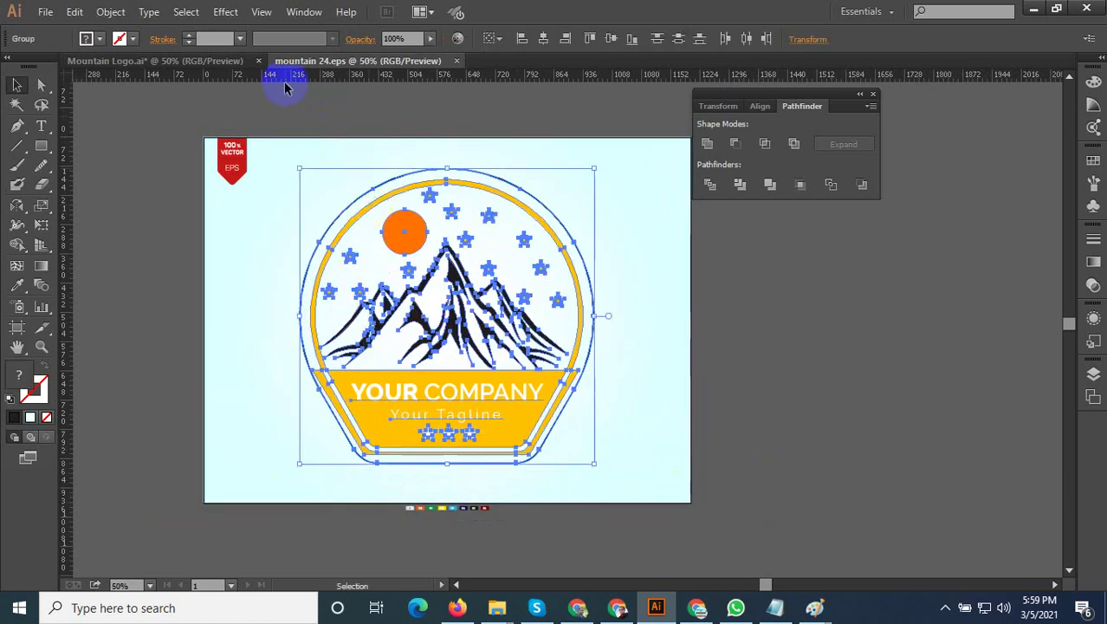
{"action": "left_click", "coordinate": [222, 61]}
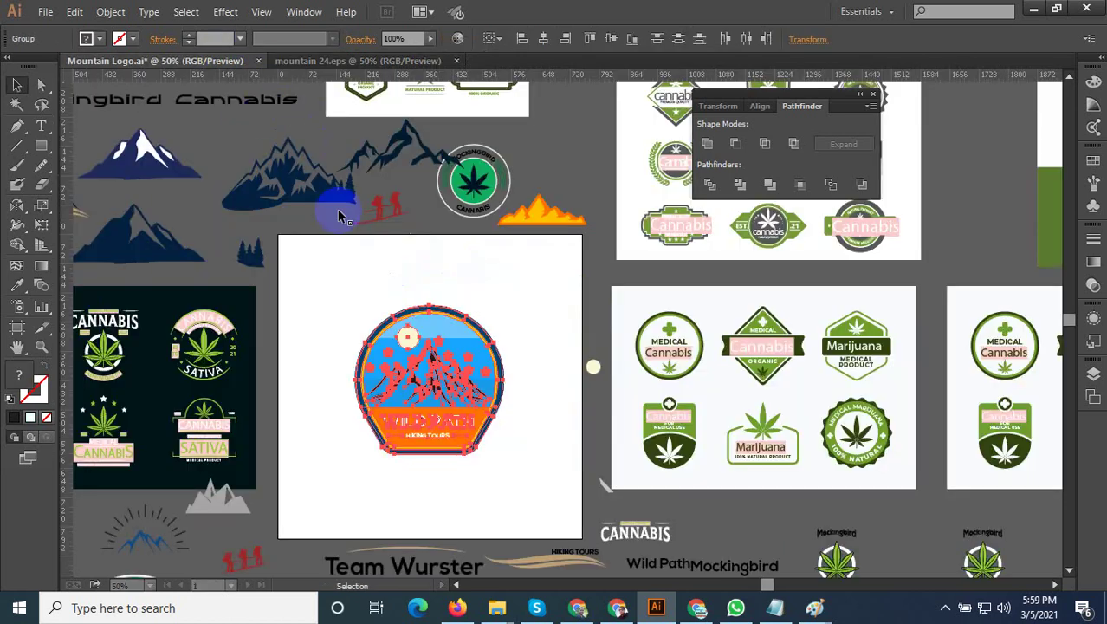
{"action": "left_click", "coordinate": [501, 480]}
Delete the Wild Path badge artwork and its orange WILD PATH banner
{"action": "scroll", "coordinate": [500, 480], "scroll_direction": "up", "scroll_amount": 2}
{"action": "left_click", "coordinate": [274, 245]}
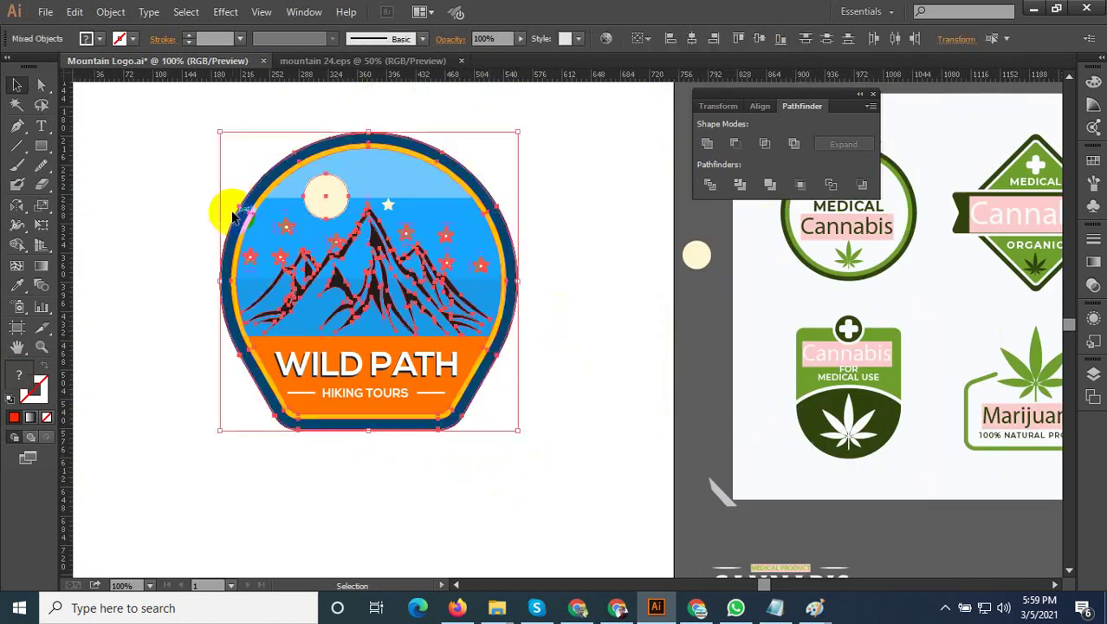
{"action": "key", "text": "Delete"}
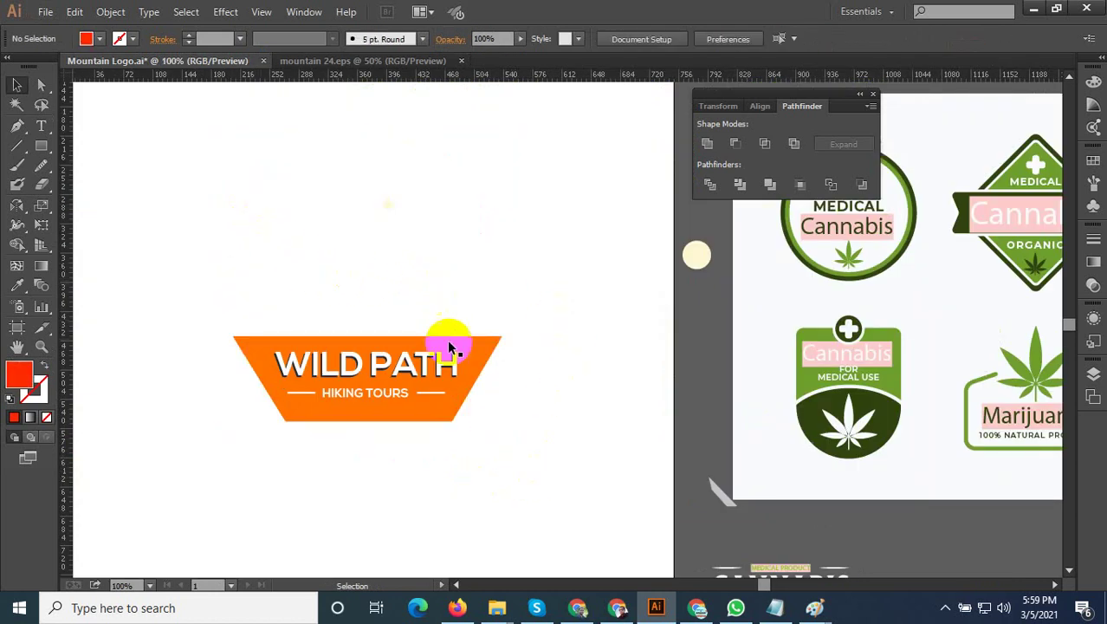
{"action": "left_click", "coordinate": [495, 343]}
{"action": "key", "text": "Delete"}
Paste the mountain 24 badge and move it onto the emptied artboard
{"action": "left_click_drag", "start_coordinate": [531, 301], "coordinate": [211, 487]}
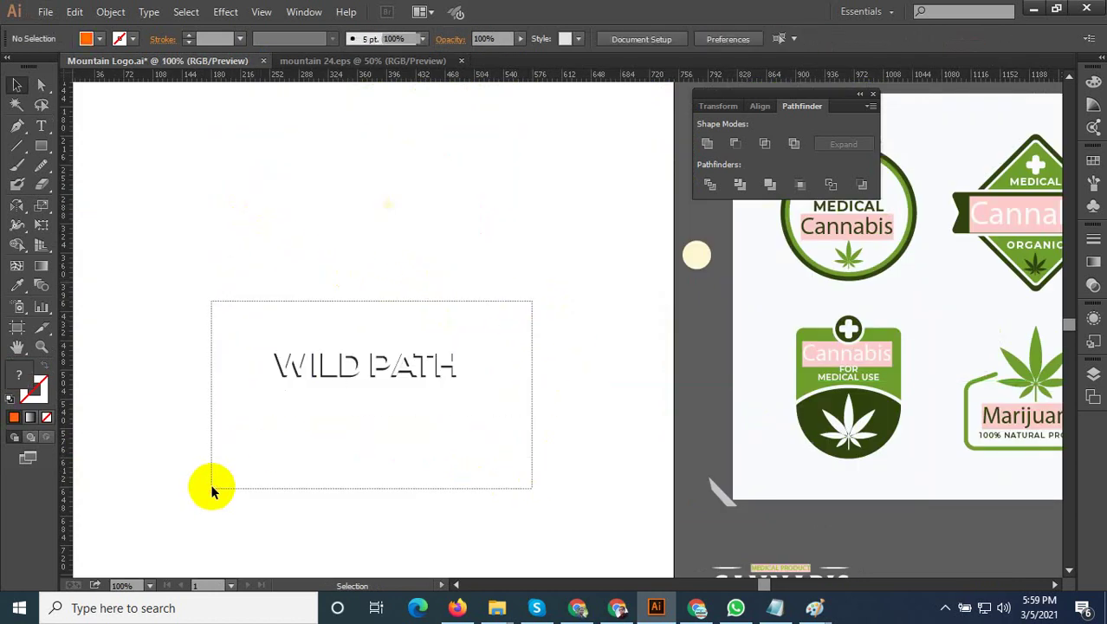
{"action": "scroll", "coordinate": [387, 462], "scroll_direction": "down", "scroll_amount": 1}
{"action": "left_click", "coordinate": [387, 462]}
{"action": "key", "text": "ctrl+v"}
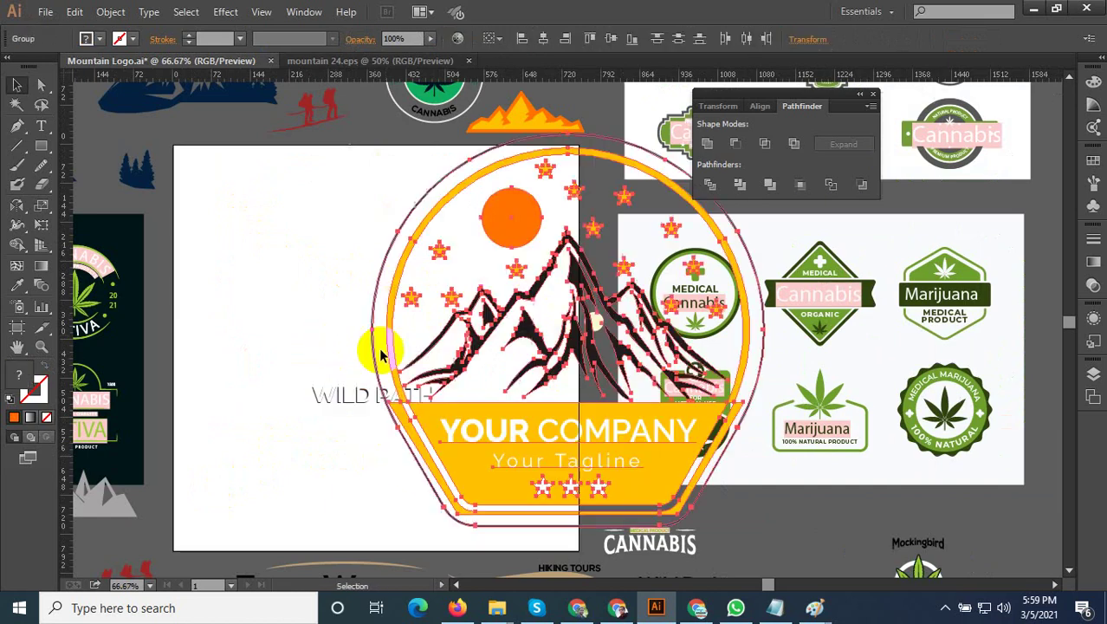
{"action": "left_click_drag", "start_coordinate": [509, 417], "coordinate": [325, 397]}
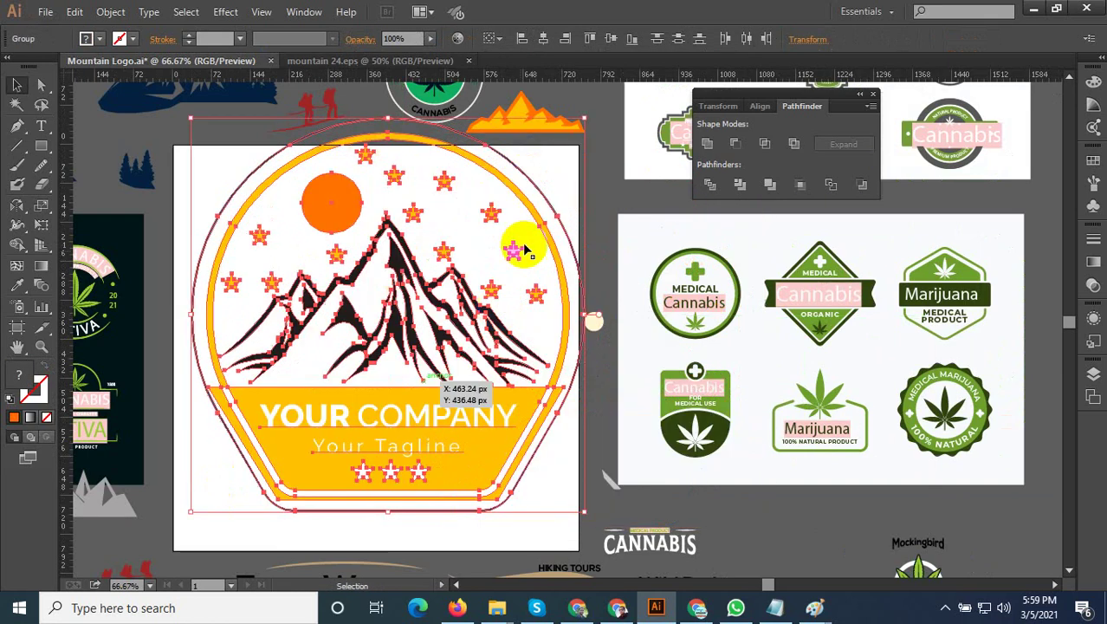
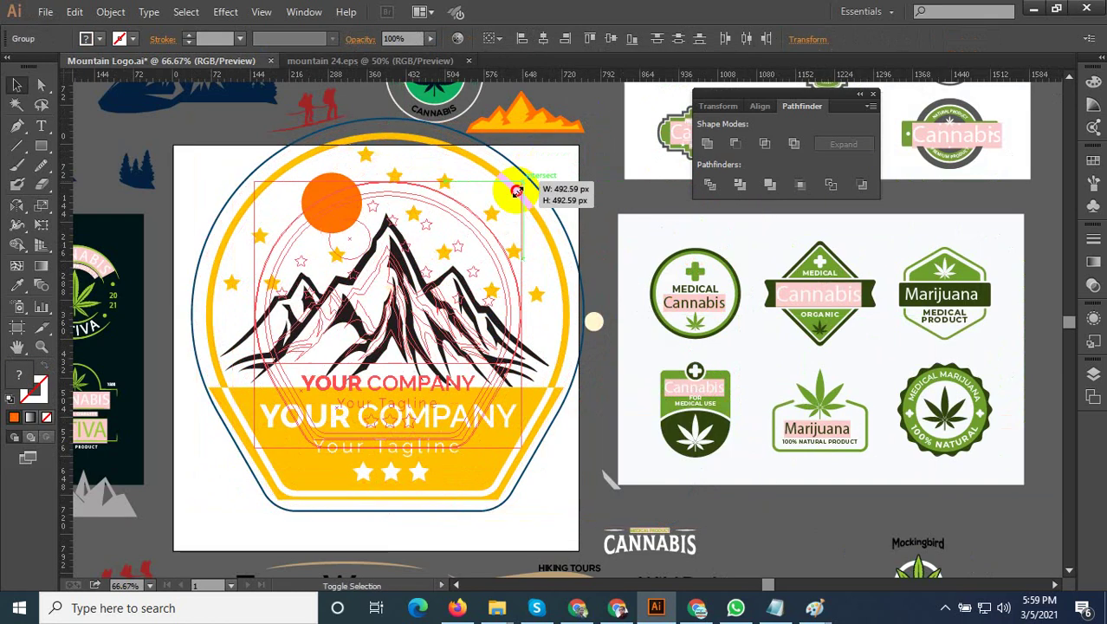
Shrink and raise the badge, then delete the YOUR COMPANY and tagline text
{"action": "left_click_drag", "start_coordinate": [585, 118], "coordinate": [472, 232]}
{"action": "left_click_drag", "start_coordinate": [388, 375], "coordinate": [392, 318]}
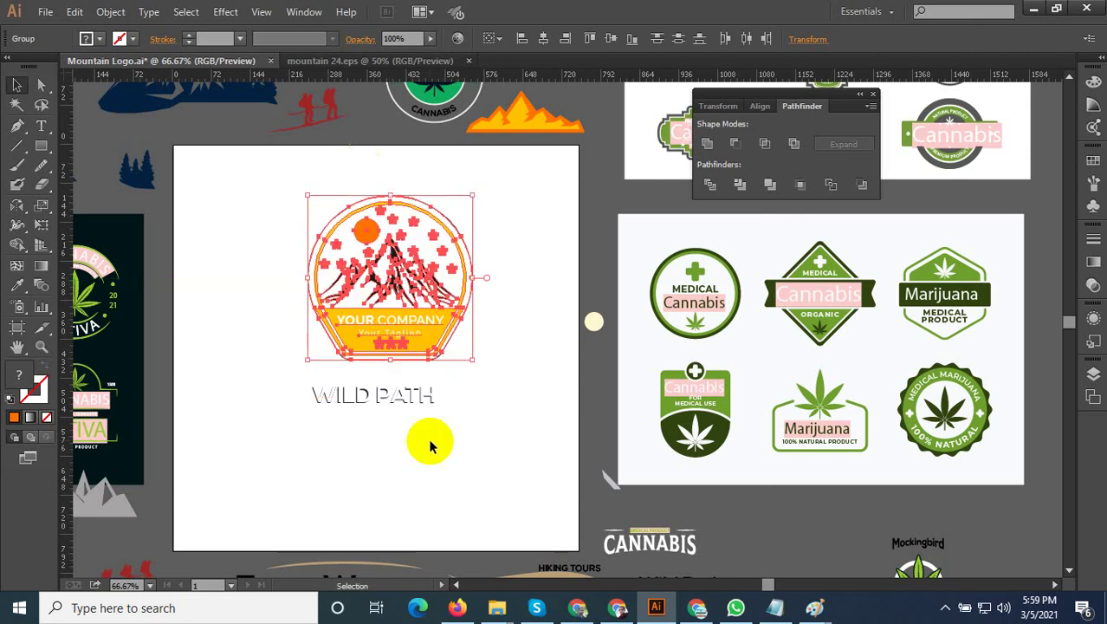
{"action": "key", "text": "ctrl+plus"}
{"action": "left_click", "coordinate": [386, 333]}
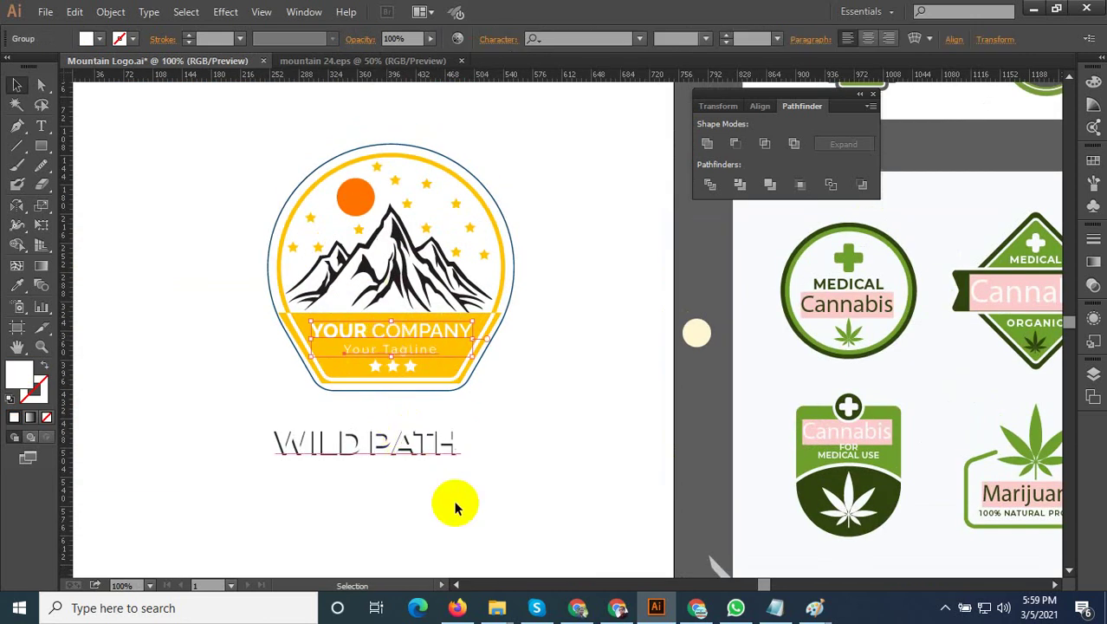
{"action": "key", "text": "Delete"}
Bring the WILD PATH text block to the front over the yellow band
{"action": "mouse_move", "coordinate": [473, 526]}
{"action": "left_mouse_down"}
{"action": "mouse_move", "coordinate": [316, 436]}
{"action": "mouse_move", "coordinate": [390, 327]}
{"action": "left_mouse_up"}
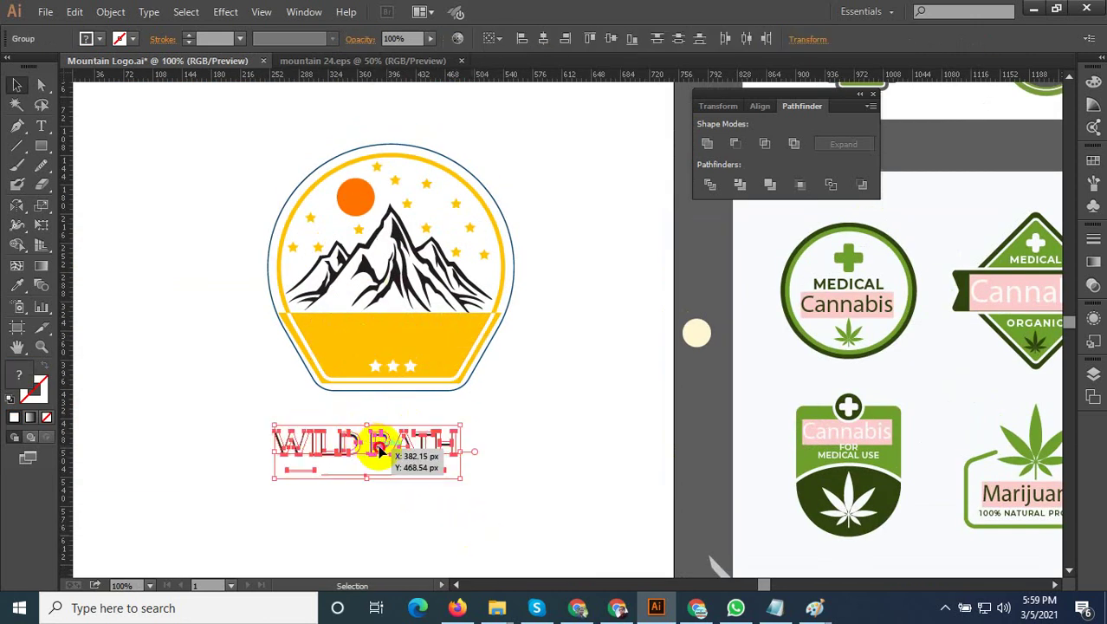
{"action": "key", "text": "ctrl+plus"}
{"action": "right_click", "coordinate": [426, 331]}
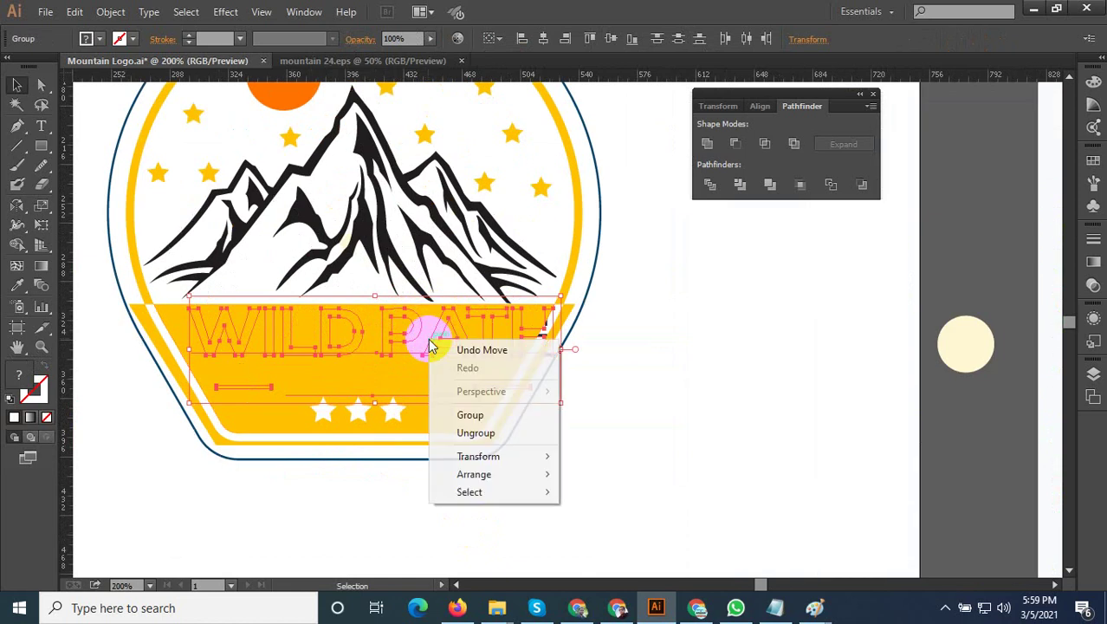
{"action": "left_click", "coordinate": [631, 471]}
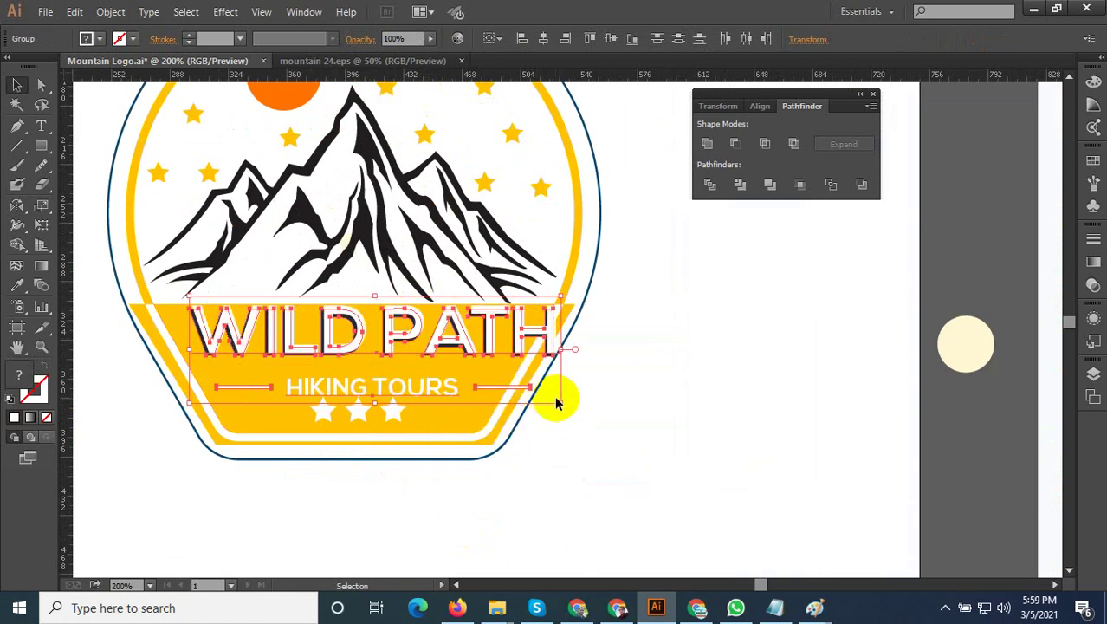
Shrink the WILD PATH / HIKING TOURS title and centre it within the band
{"action": "left_click_drag", "start_coordinate": [563, 402], "coordinate": [504, 391]}
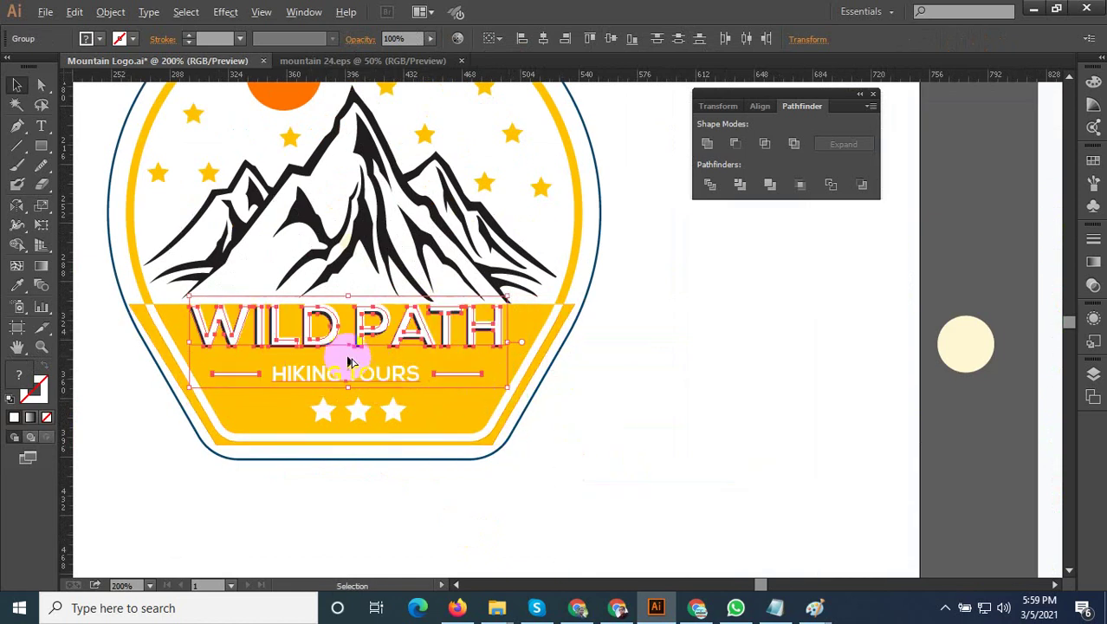
{"action": "key", "text": "ctrl+plus"}
{"action": "mouse_move", "coordinate": [364, 343]}
{"action": "left_mouse_down"}
{"action": "mouse_move", "coordinate": [376, 349]}
{"action": "mouse_move", "coordinate": [366, 357]}
{"action": "left_mouse_up"}
{"action": "key", "text": "ctrl+minus"}
{"action": "key", "text": "ctrl+minus"}
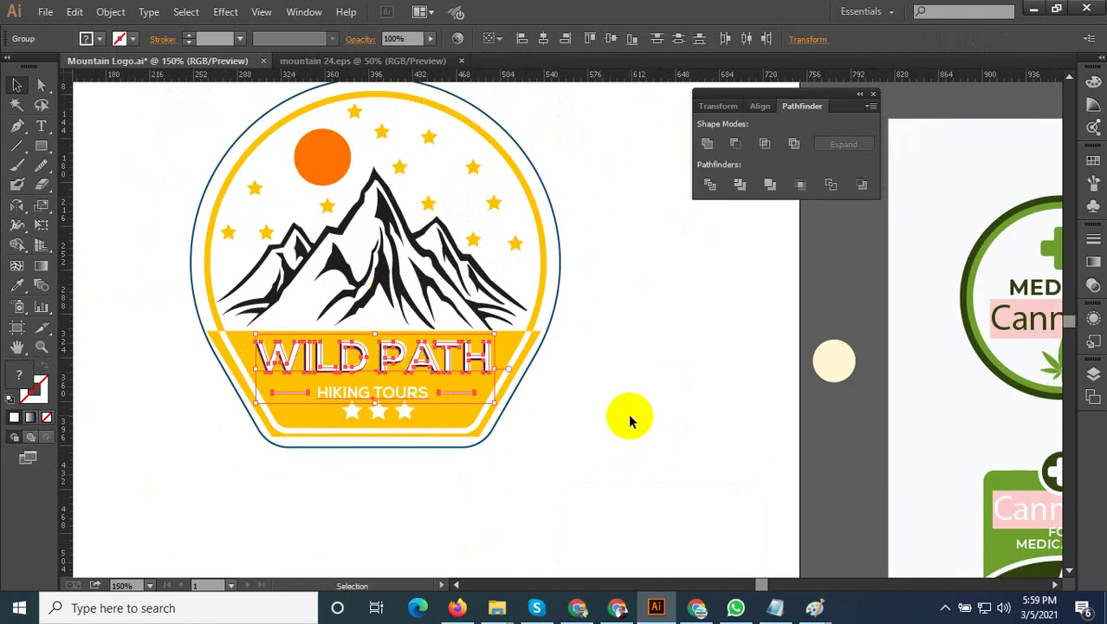
{"action": "left_click", "coordinate": [598, 427]}
Move the whole logo lower on the artboard
{"action": "key", "text": "ctrl+minus"}
{"action": "key", "text": "ctrl+minus"}
{"action": "left_click_drag", "start_coordinate": [590, 460], "coordinate": [372, 255]}
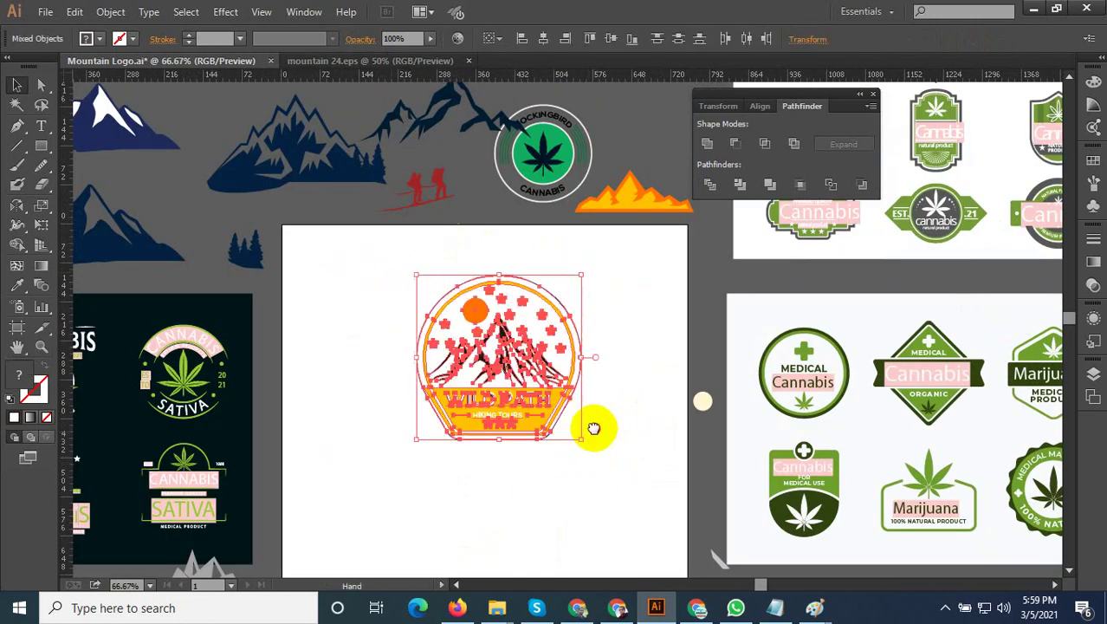
{"action": "left_click_drag", "start_coordinate": [509, 329], "coordinate": [490, 381]}
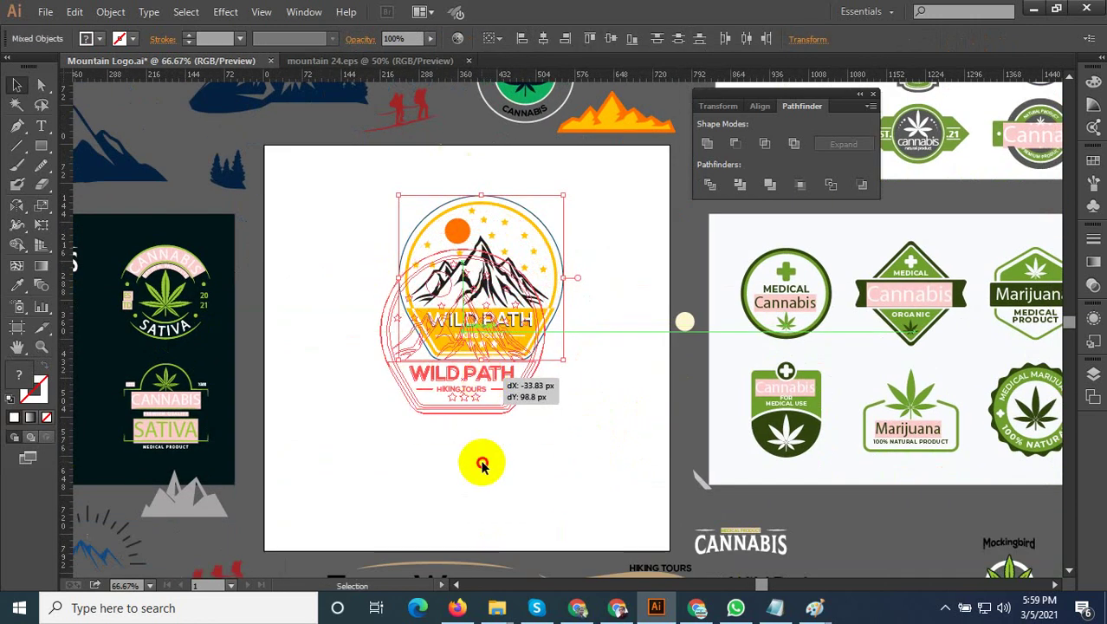
{"action": "left_click", "coordinate": [524, 397]}
{"action": "key", "text": "ctrl+plus"}
{"action": "key", "text": "ctrl+plus"}
{"action": "key", "text": "ctrl+plus"}
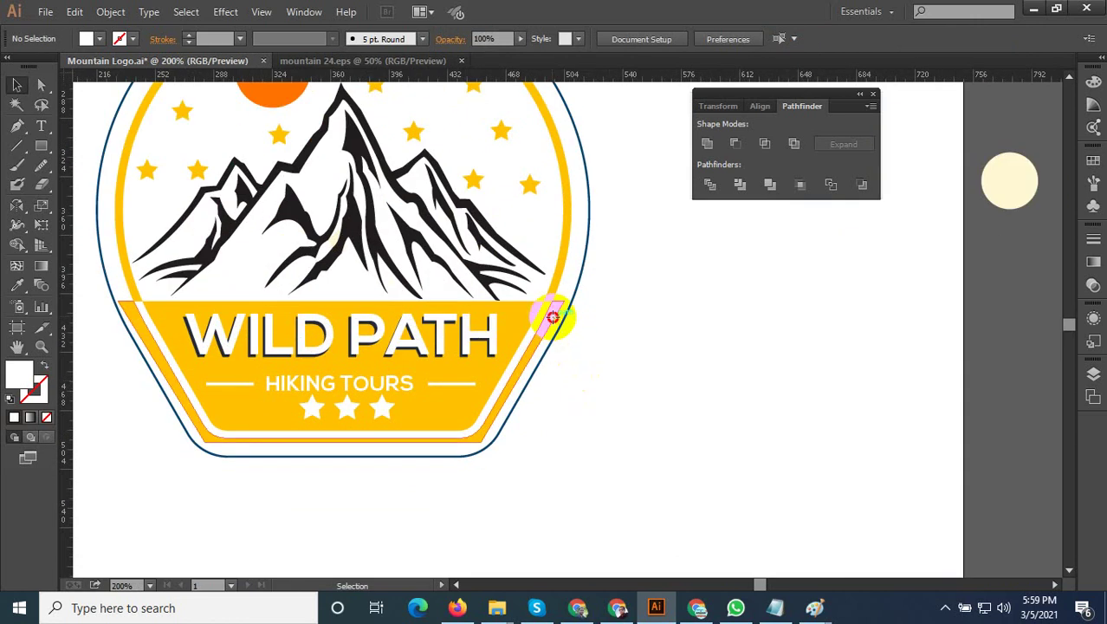
Recolour the yellow band and rings with the Cannabis badge's green using the Eyedropper
{"action": "left_click", "coordinate": [553, 320]}
{"action": "key", "text": "ctrl+minus"}
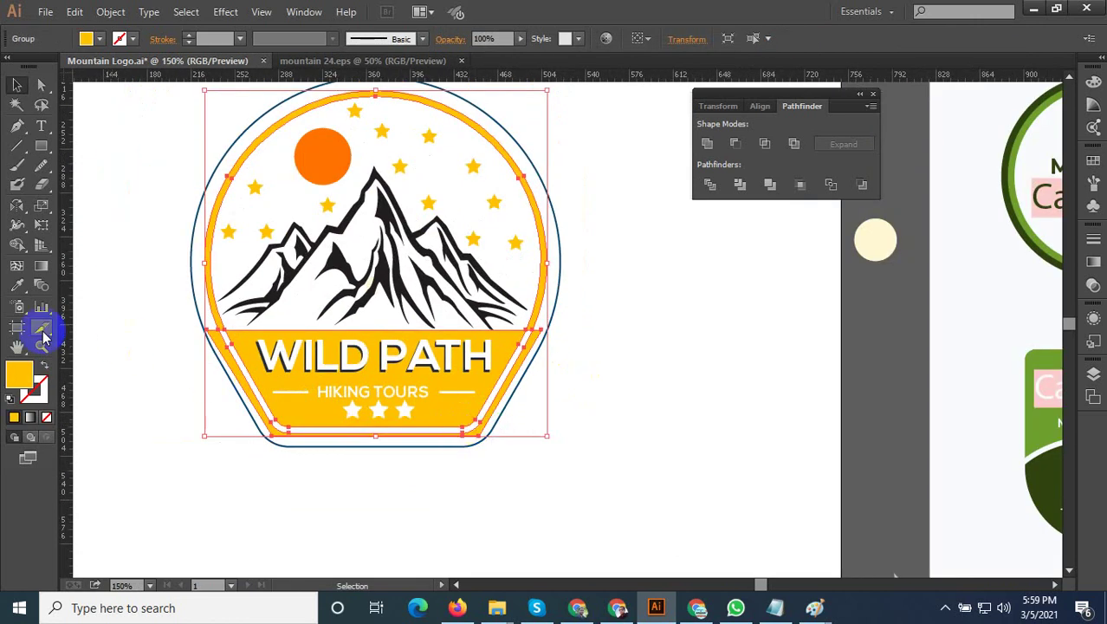
{"action": "left_click", "coordinate": [17, 286]}
{"action": "key", "text": "ctrl+minus"}
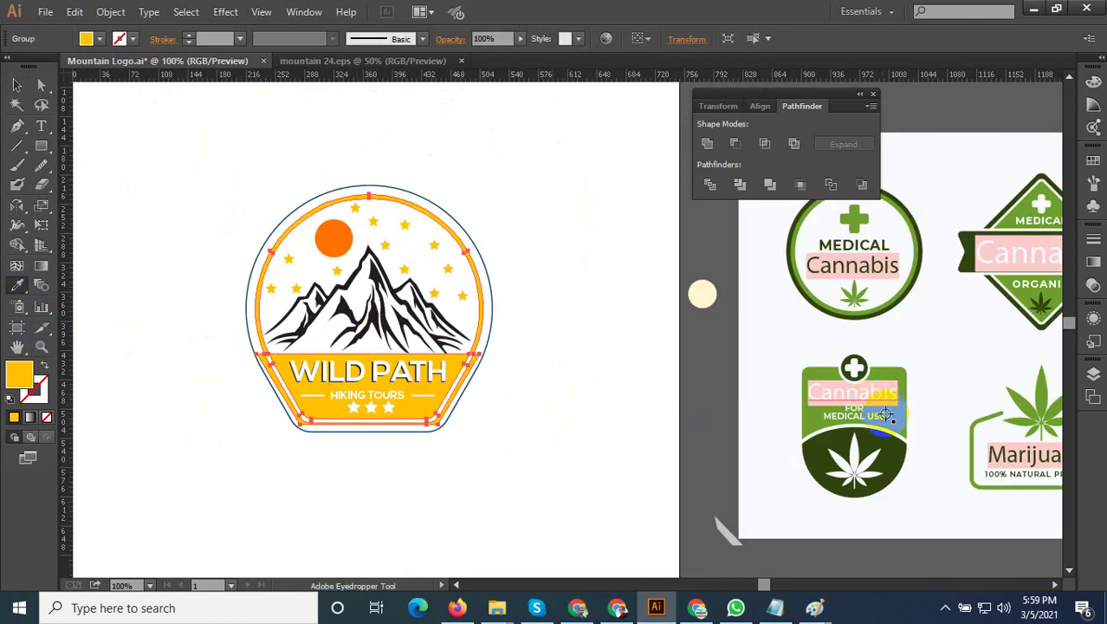
{"action": "left_click", "coordinate": [901, 422]}
{"action": "key", "text": "ctrl+minus"}
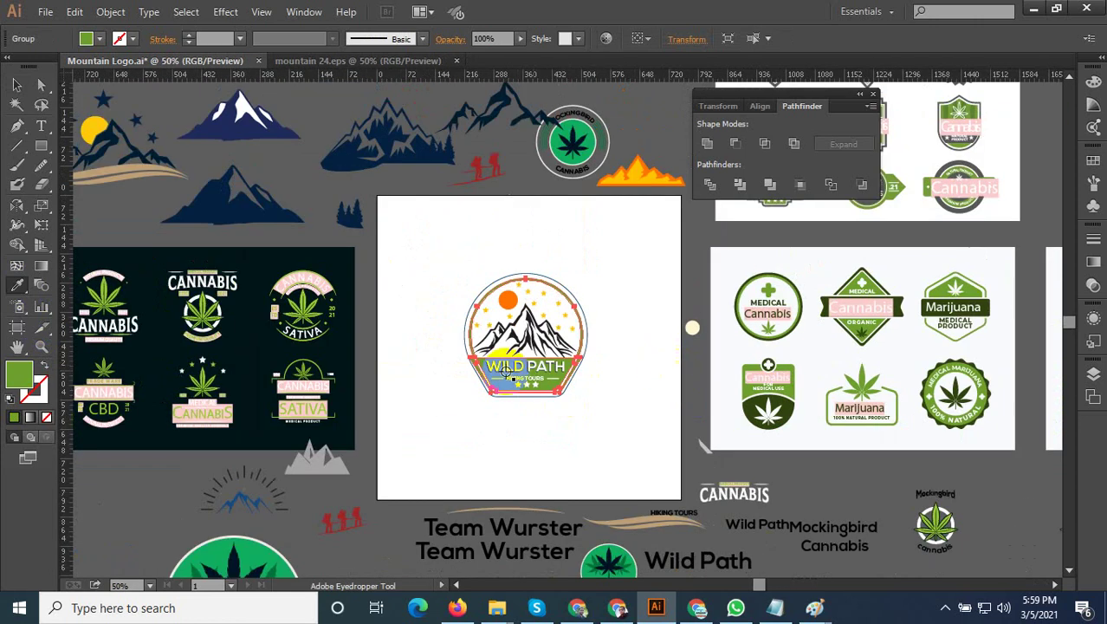
{"action": "key", "text": "ctrl+plus"}
{"action": "key", "text": "ctrl+plus"}
{"action": "key", "text": "ctrl+plus"}
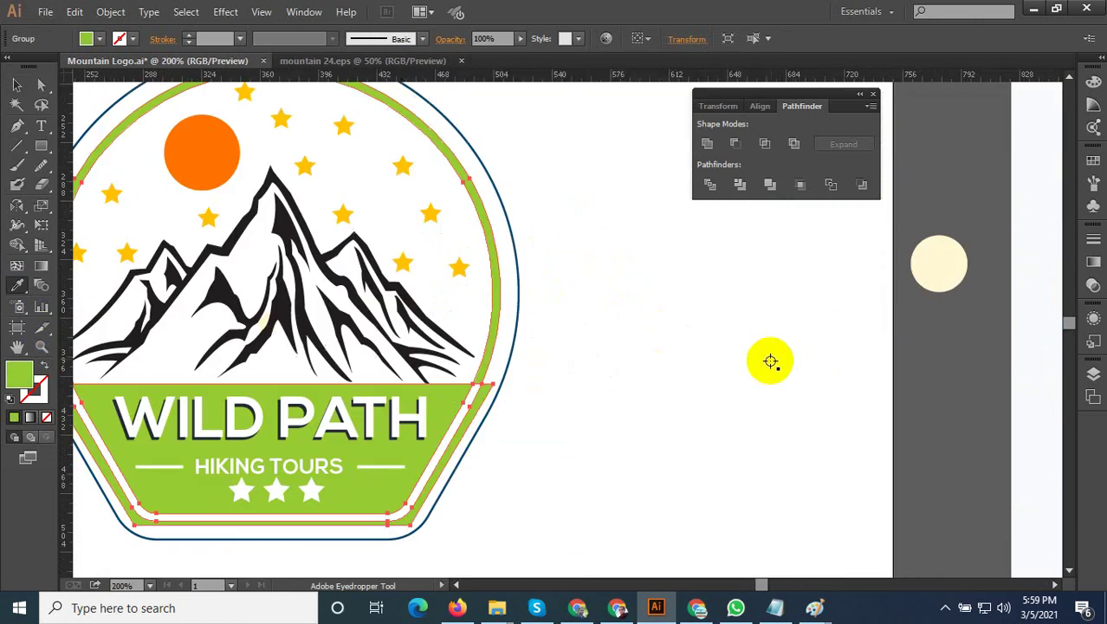
{"action": "left_click", "coordinate": [655, 395]}
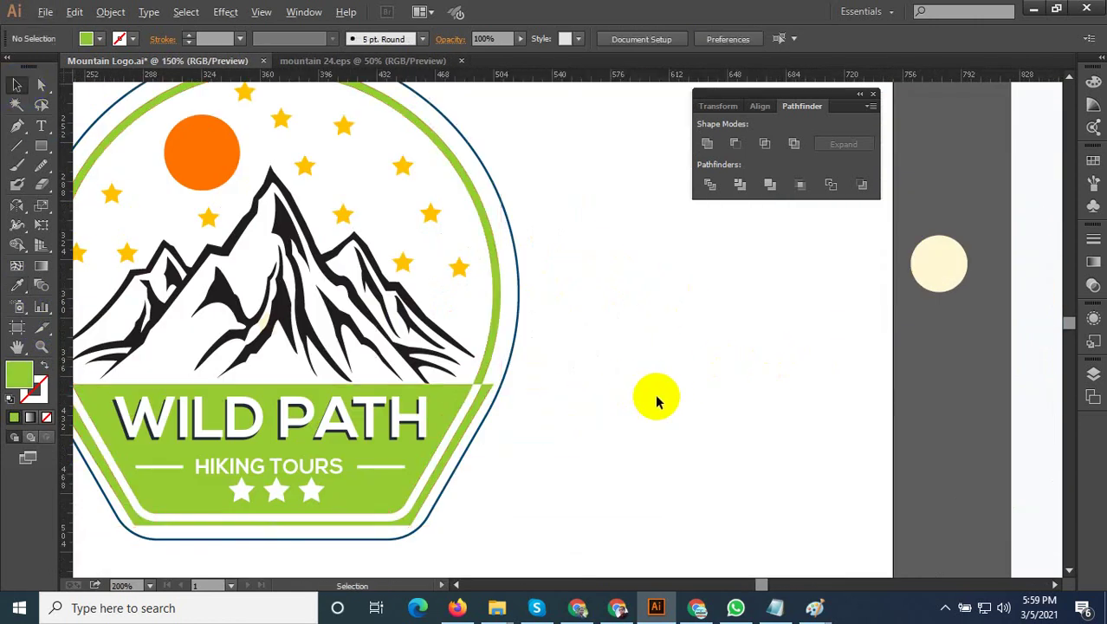
{"action": "key", "text": "ctrl+minus"}
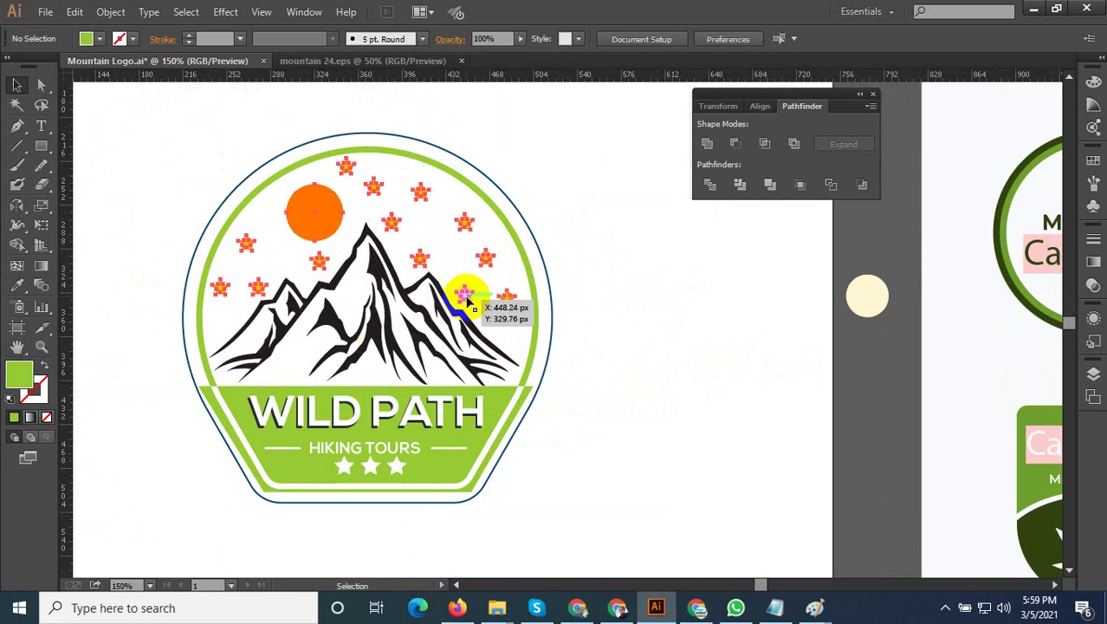
Recolour all the stars in the stars group with the same green
{"action": "left_click", "coordinate": [466, 299]}
{"action": "double_click", "coordinate": [468, 298]}
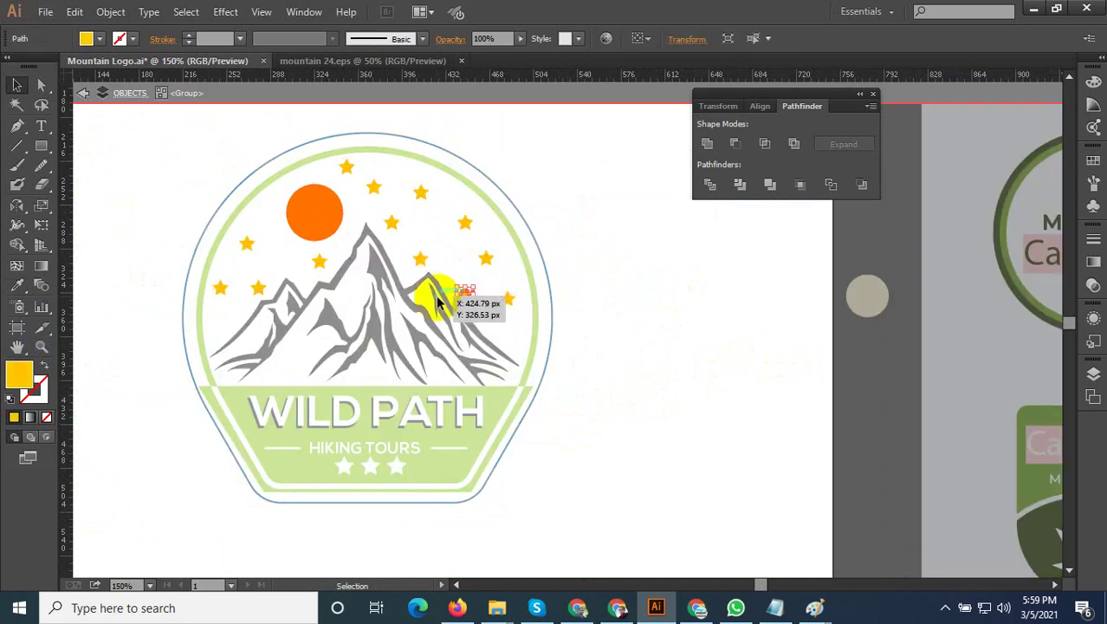
{"action": "left_click_drag", "start_coordinate": [611, 334], "coordinate": [243, 185]}
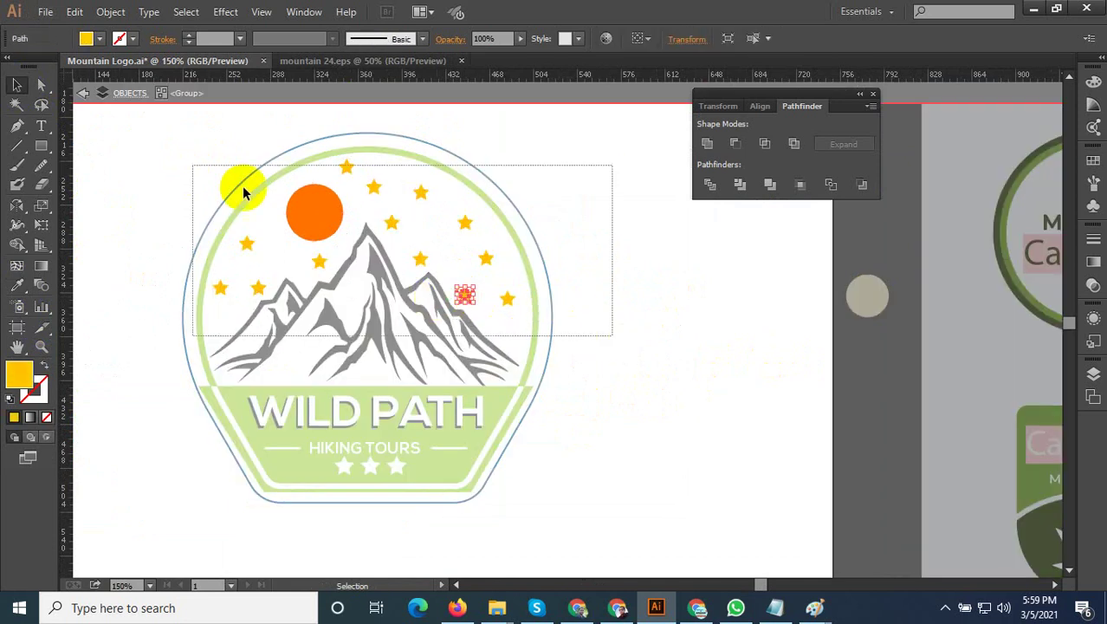
{"action": "double_click", "coordinate": [470, 284]}
{"action": "left_click", "coordinate": [19, 285]}
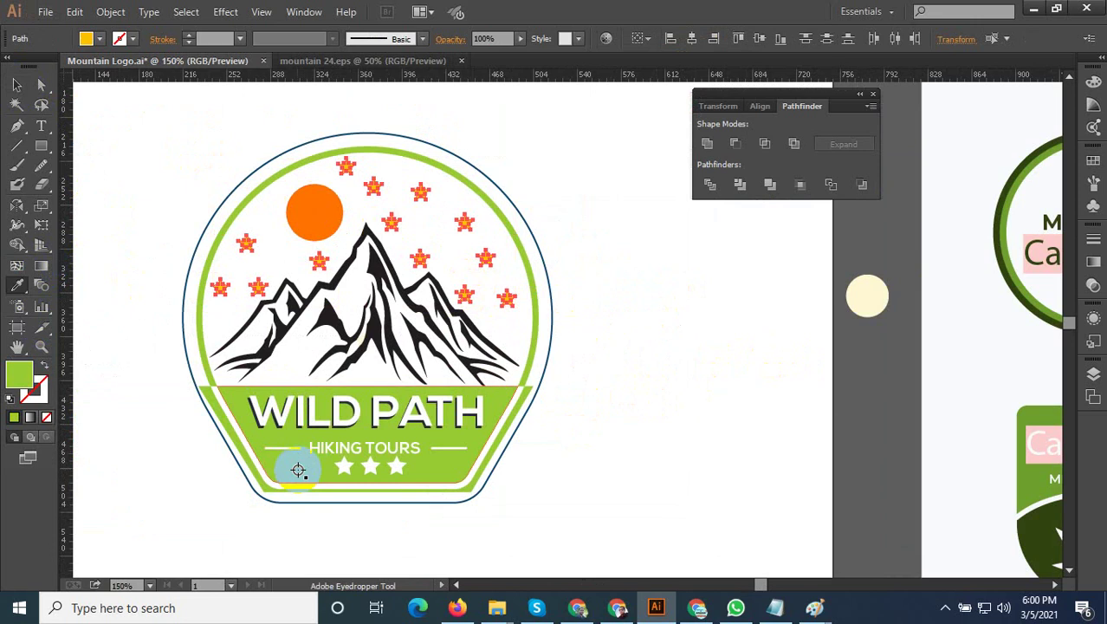
{"action": "left_click", "coordinate": [298, 469]}
{"action": "left_click", "coordinate": [652, 351]}
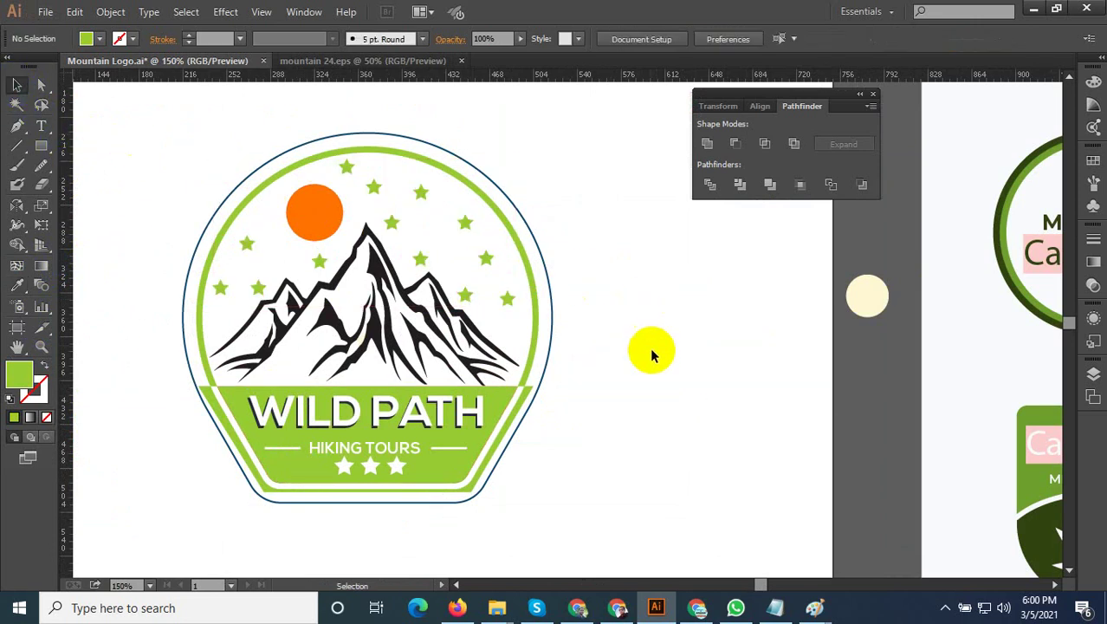
Enlarge the whole Wild Path badge slightly from its corner
{"action": "scroll", "coordinate": [646, 382], "scroll_direction": "down", "scroll_amount": 2}
{"action": "scroll", "coordinate": [627, 418], "scroll_direction": "up", "scroll_amount": 2}
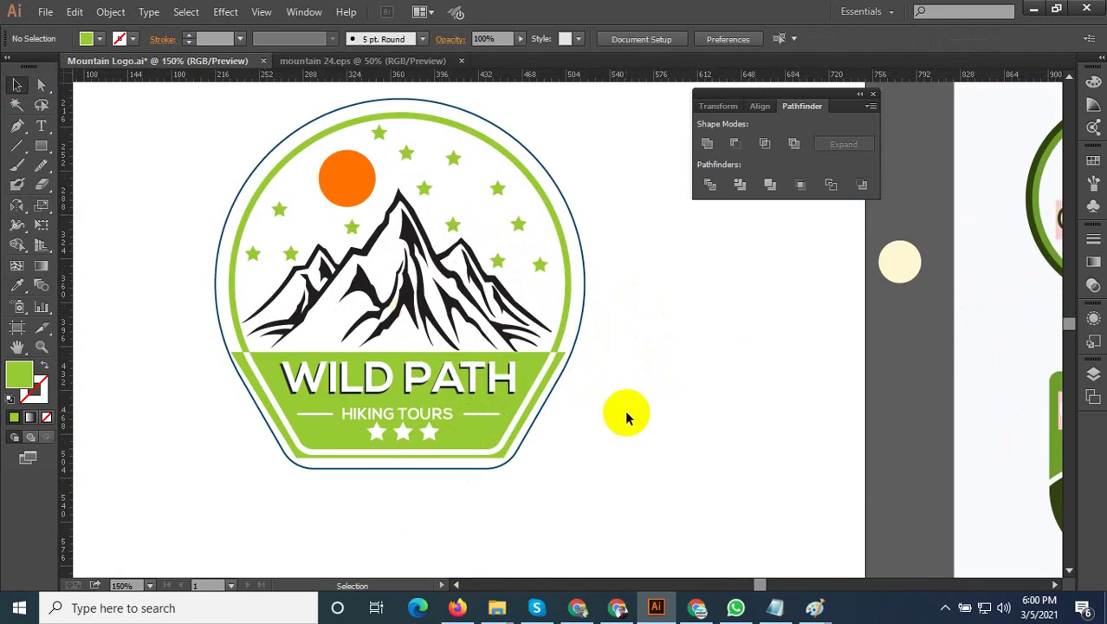
{"action": "scroll", "coordinate": [628, 418], "scroll_direction": "down", "scroll_amount": 2}
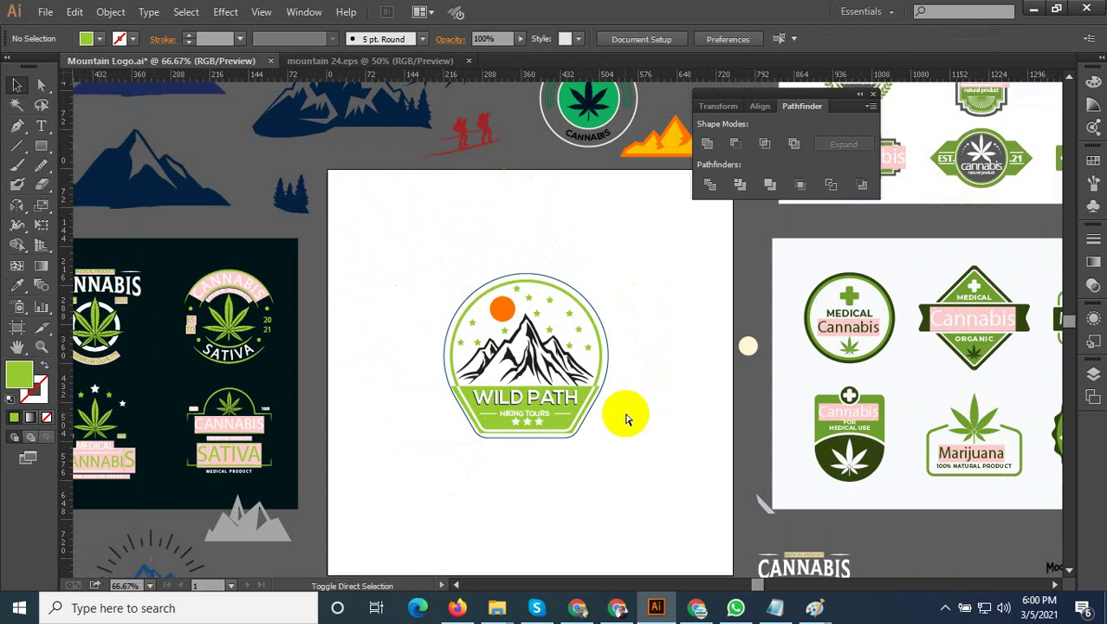
{"action": "left_click_drag", "start_coordinate": [628, 459], "coordinate": [564, 419]}
{"action": "scroll", "coordinate": [564, 419], "scroll_direction": "down", "scroll_amount": 1}
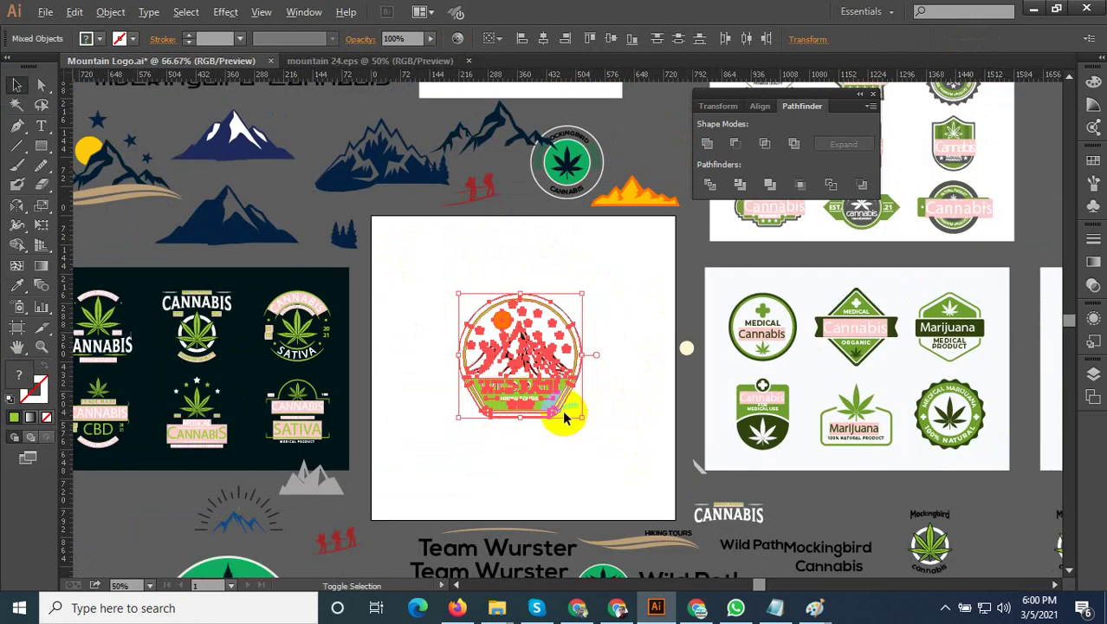
{"action": "scroll", "coordinate": [564, 419], "scroll_direction": "up", "scroll_amount": 2}
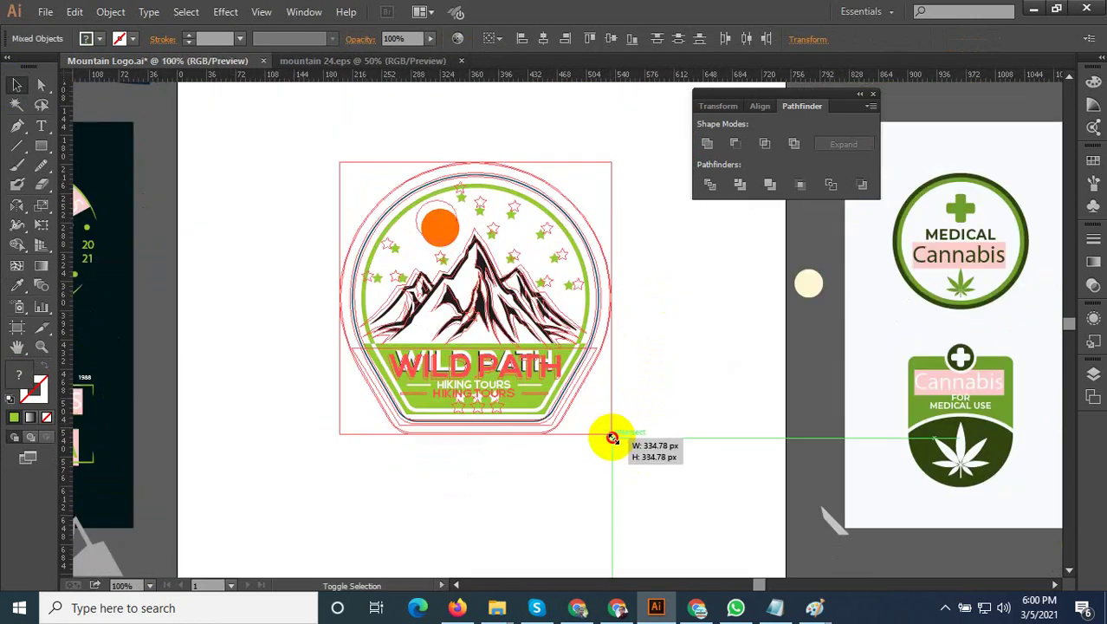
{"action": "left_click_drag", "start_coordinate": [601, 424], "coordinate": [617, 462]}
{"action": "left_click", "coordinate": [617, 463]}
{"action": "scroll", "coordinate": [617, 462], "scroll_direction": "down", "scroll_amount": 2}
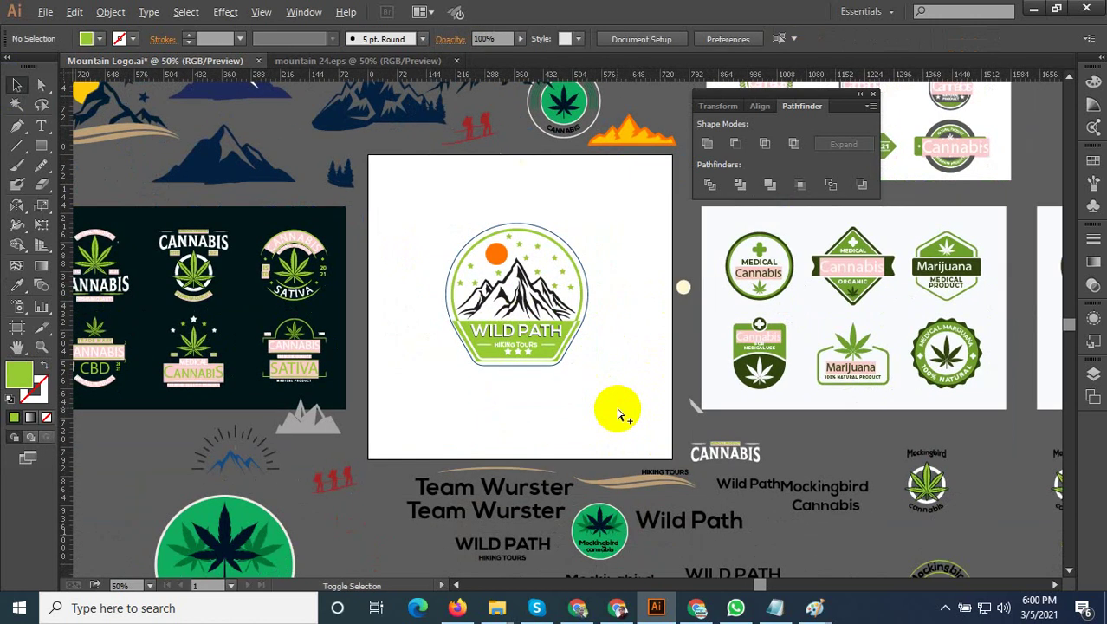
{"action": "key", "text": "ctrl+alt+shift+s"}
Save the optimised JPEG under the file name Mountain-Logo-10
{"action": "left_click", "coordinate": [892, 538]}
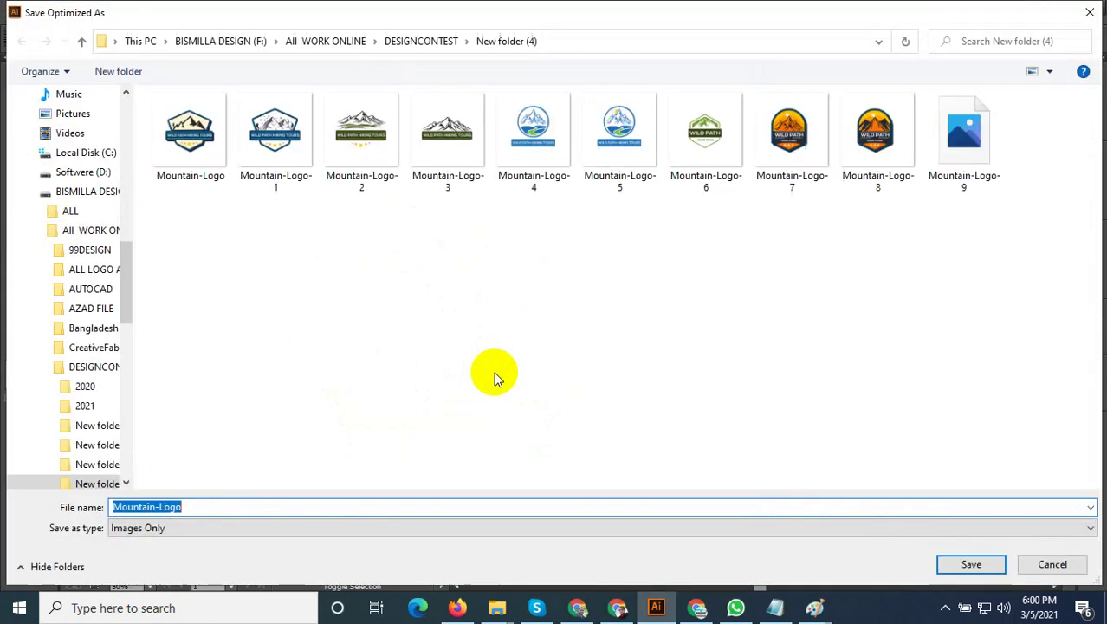
{"action": "right_click", "coordinate": [963, 143]}
{"action": "double_click", "coordinate": [221, 508]}
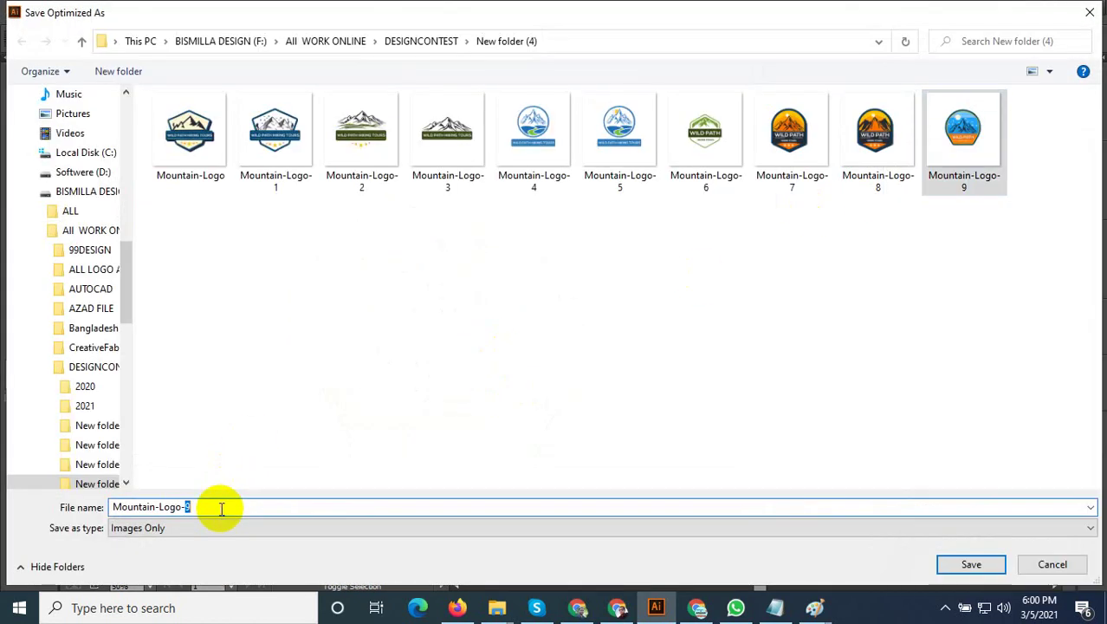
{"action": "key", "text": "ctrl+a"}
{"action": "type", "text": "0"}
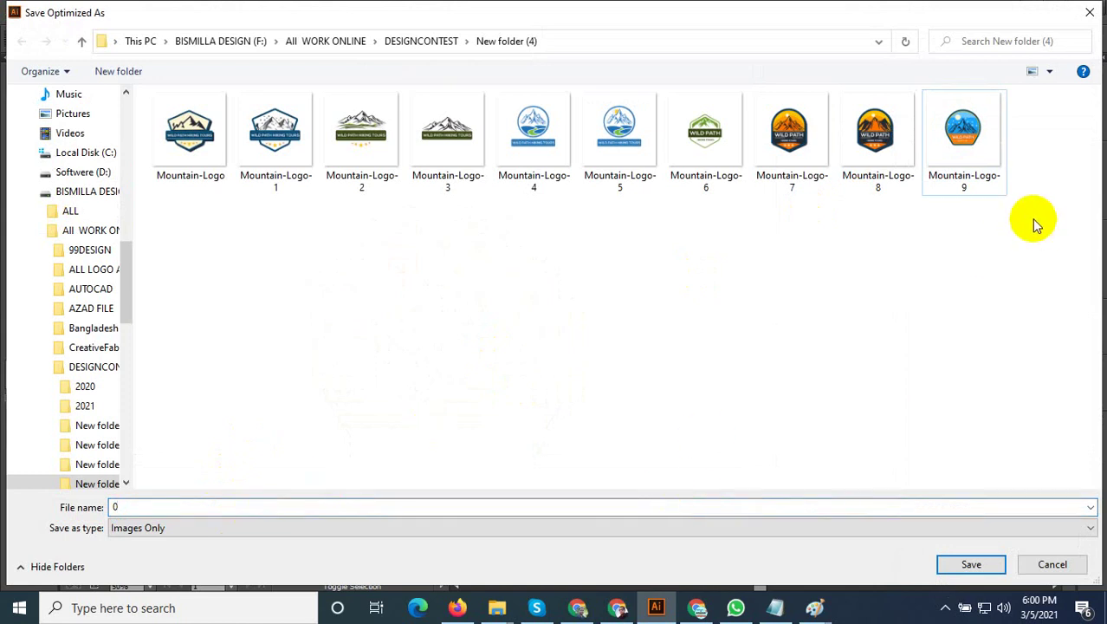
{"action": "right_click", "coordinate": [963, 138]}
{"action": "double_click", "coordinate": [209, 512]}
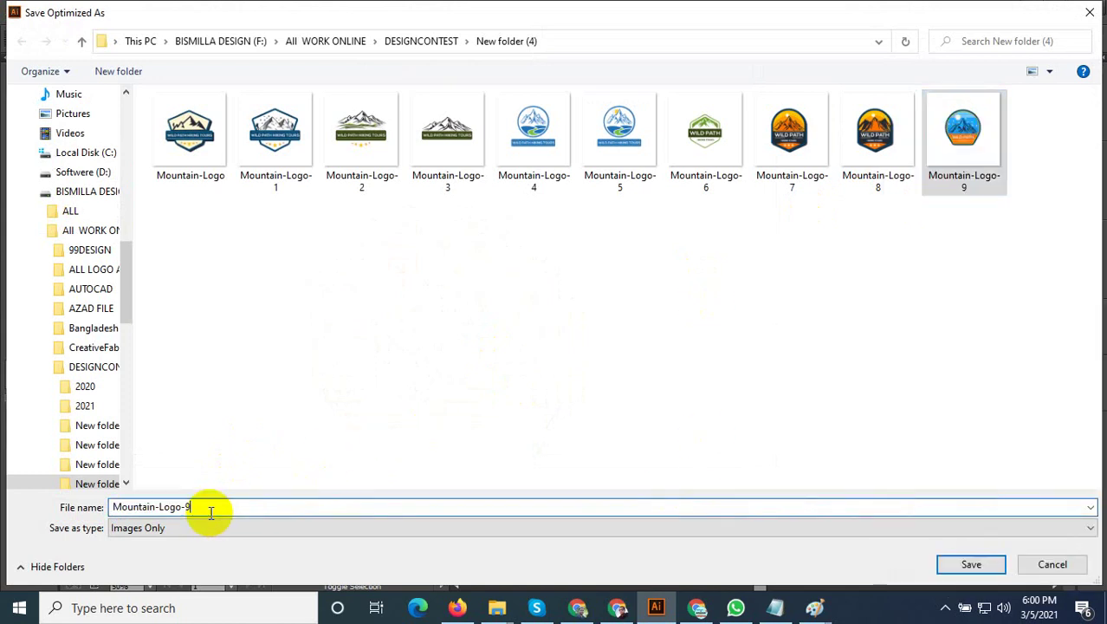
{"action": "type", "text": "1"}
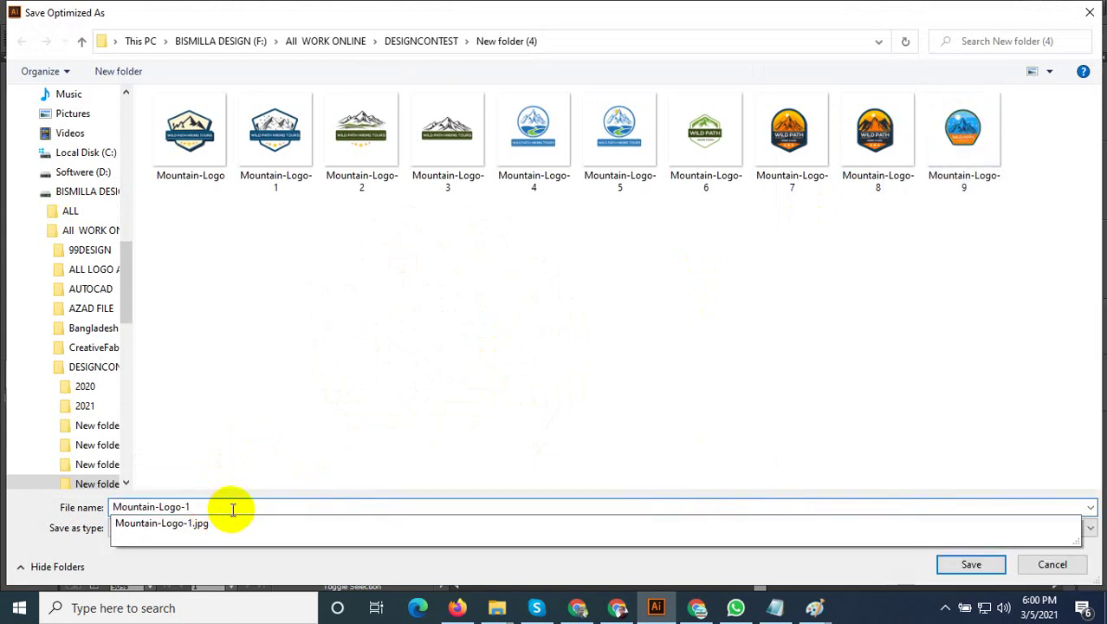
{"action": "type", "text": "0"}
{"action": "left_click", "coordinate": [374, 436]}
{"action": "left_click", "coordinate": [962, 567]}
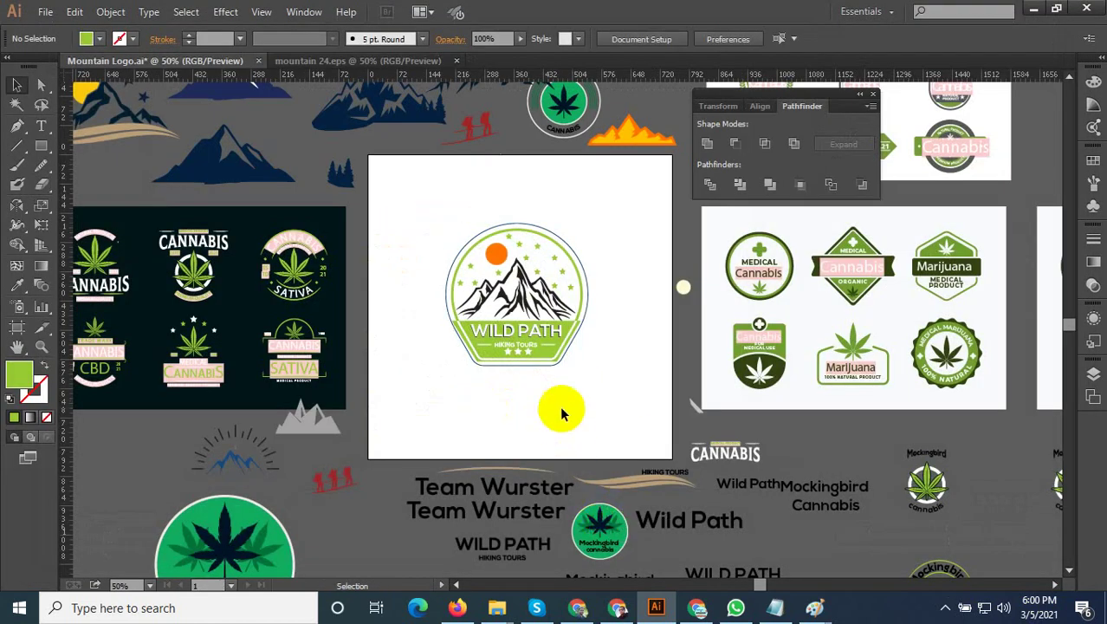
Pan around the artboards and discard a stray dragged copy of the badge
{"action": "scroll", "coordinate": [592, 387], "scroll_direction": "up", "scroll_amount": 1}
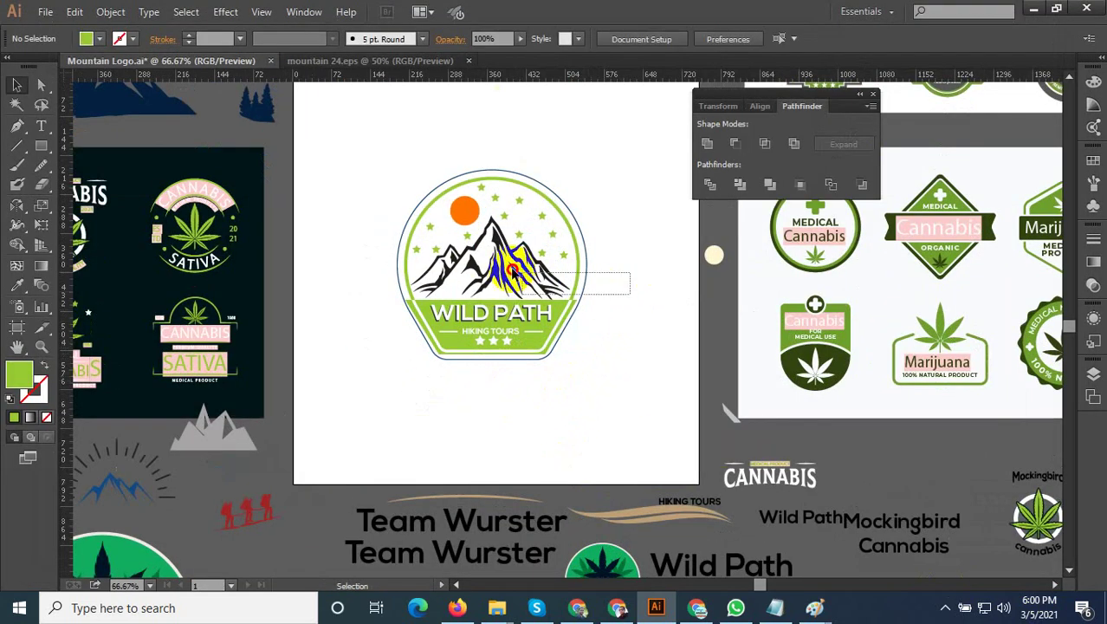
{"action": "left_click_drag", "start_coordinate": [513, 273], "coordinate": [379, 178]}
{"action": "left_click", "coordinate": [568, 395]}
{"action": "scroll", "coordinate": [530, 275], "scroll_direction": "up", "scroll_amount": 1}
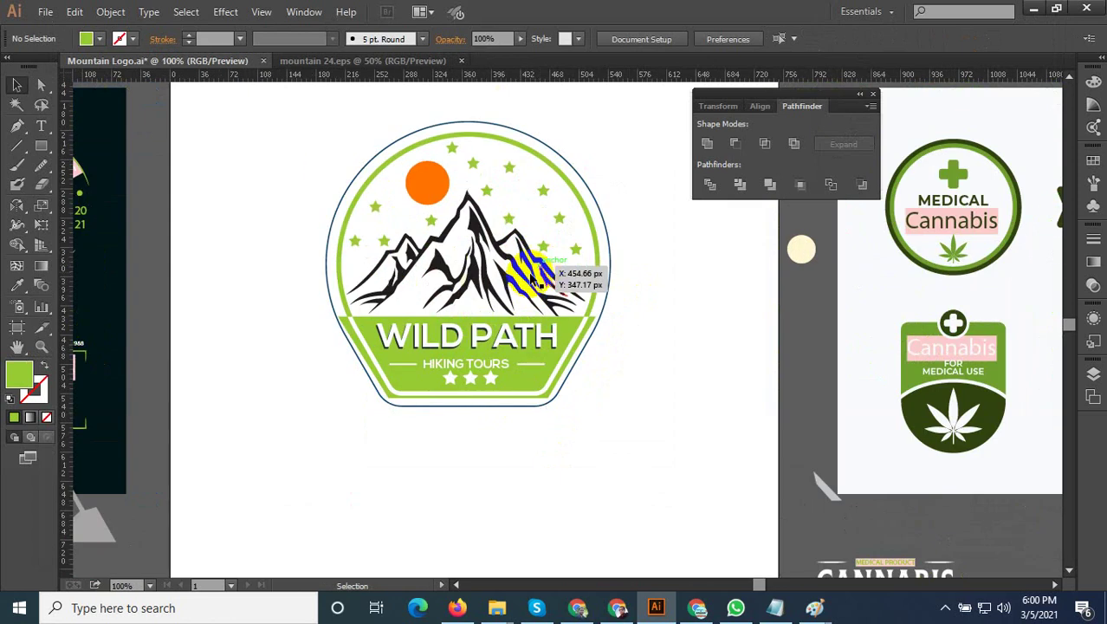
{"action": "scroll", "coordinate": [438, 350], "scroll_direction": "down", "scroll_amount": 1}
{"action": "scroll", "coordinate": [481, 349], "scroll_direction": "down", "scroll_amount": 1}
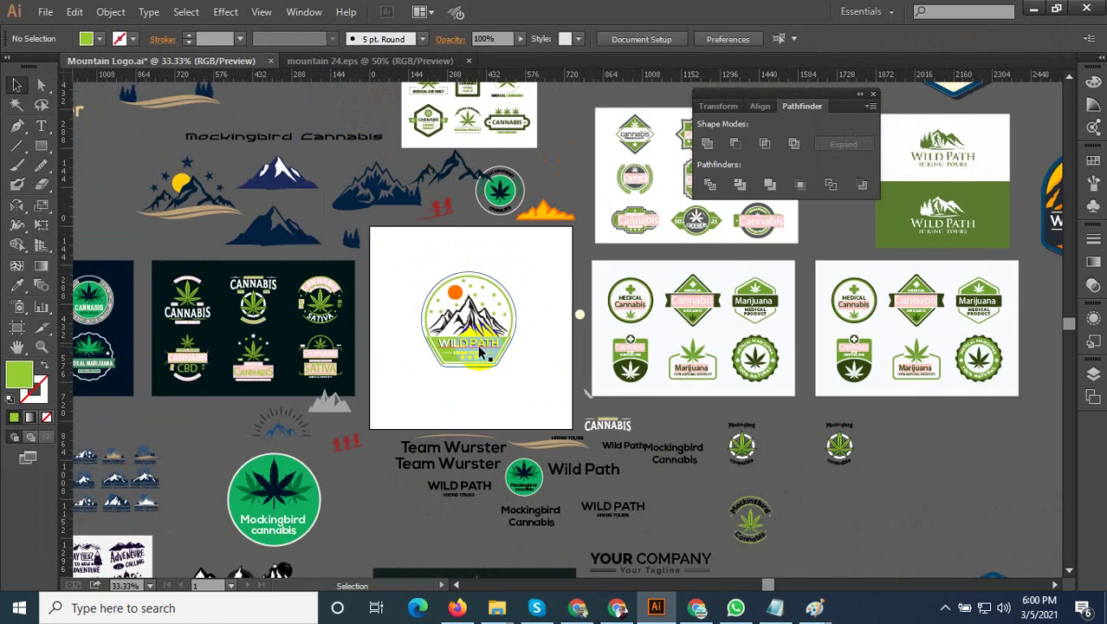
{"action": "scroll", "coordinate": [472, 342], "scroll_direction": "up", "scroll_amount": 1}
{"action": "left_click_drag", "start_coordinate": [470, 338], "coordinate": [559, 355]}
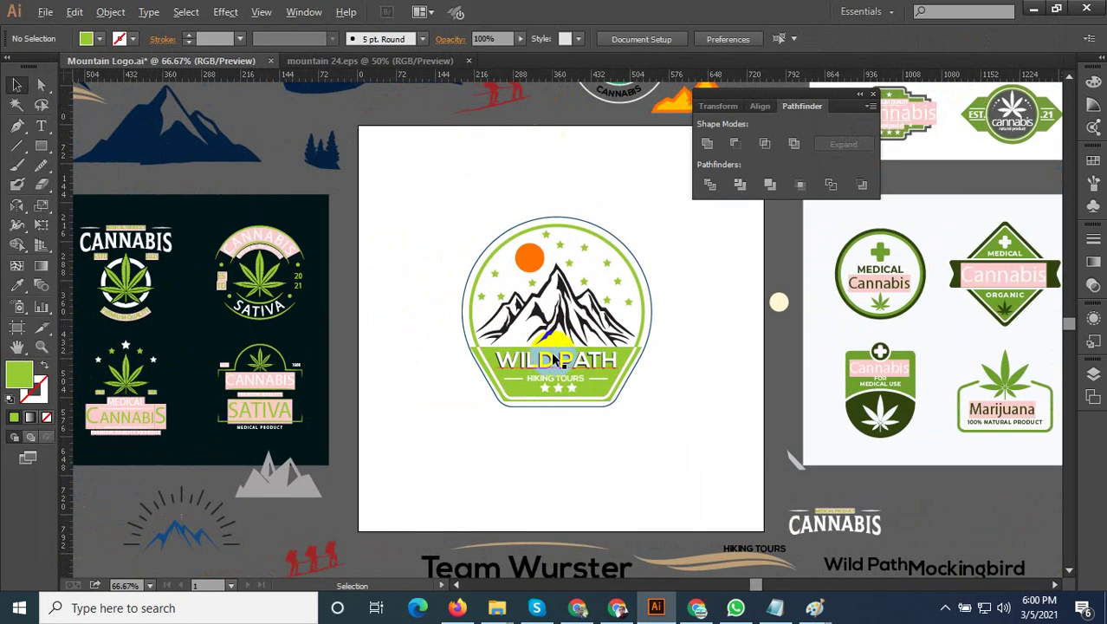
{"action": "scroll", "coordinate": [525, 346], "scroll_direction": "down", "scroll_amount": 1}
{"action": "left_click", "coordinate": [495, 293]}
{"action": "mouse_move", "coordinate": [496, 293]}
{"action": "left_mouse_down"}
{"action": "mouse_move", "coordinate": [552, 348]}
{"action": "mouse_move", "coordinate": [810, 430]}
{"action": "left_mouse_up"}
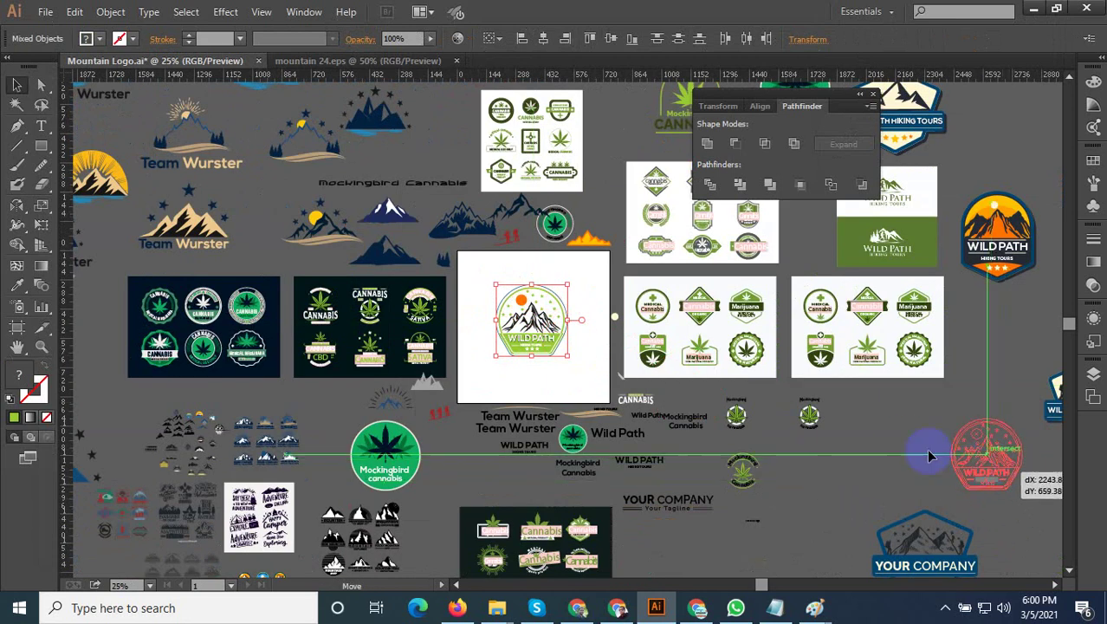
{"action": "key", "text": "Delete"}
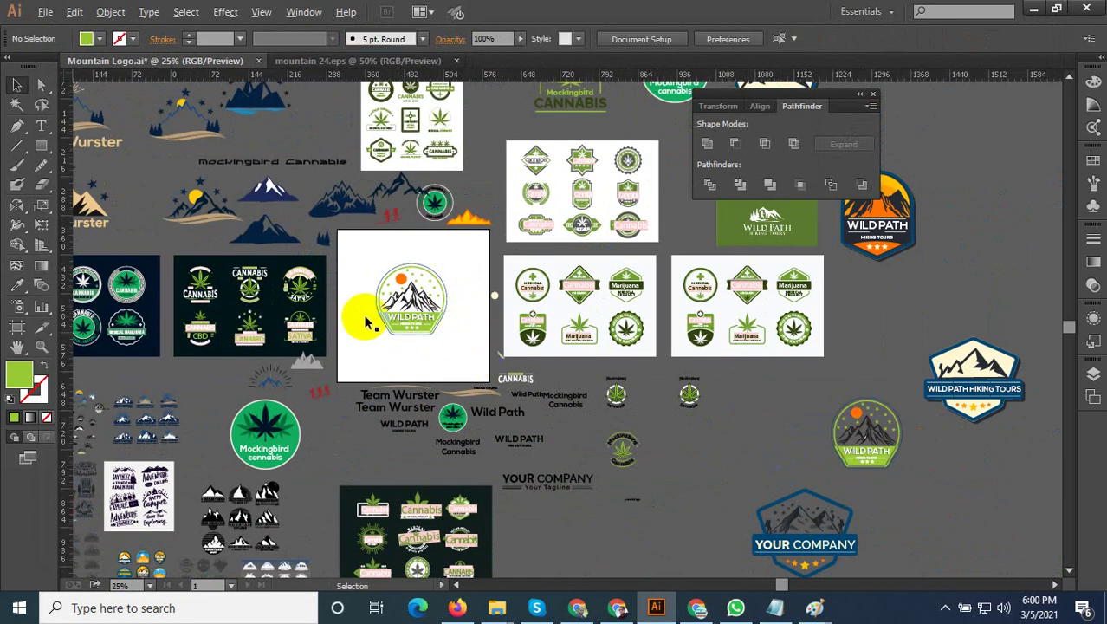
Inside the mountain group, select the central peak's left and right shading paths
{"action": "scroll", "coordinate": [428, 310], "scroll_direction": "up", "scroll_amount": 5}
{"action": "scroll", "coordinate": [598, 362], "scroll_direction": "down", "scroll_amount": 2}
{"action": "scroll", "coordinate": [640, 435], "scroll_direction": "up", "scroll_amount": 1}
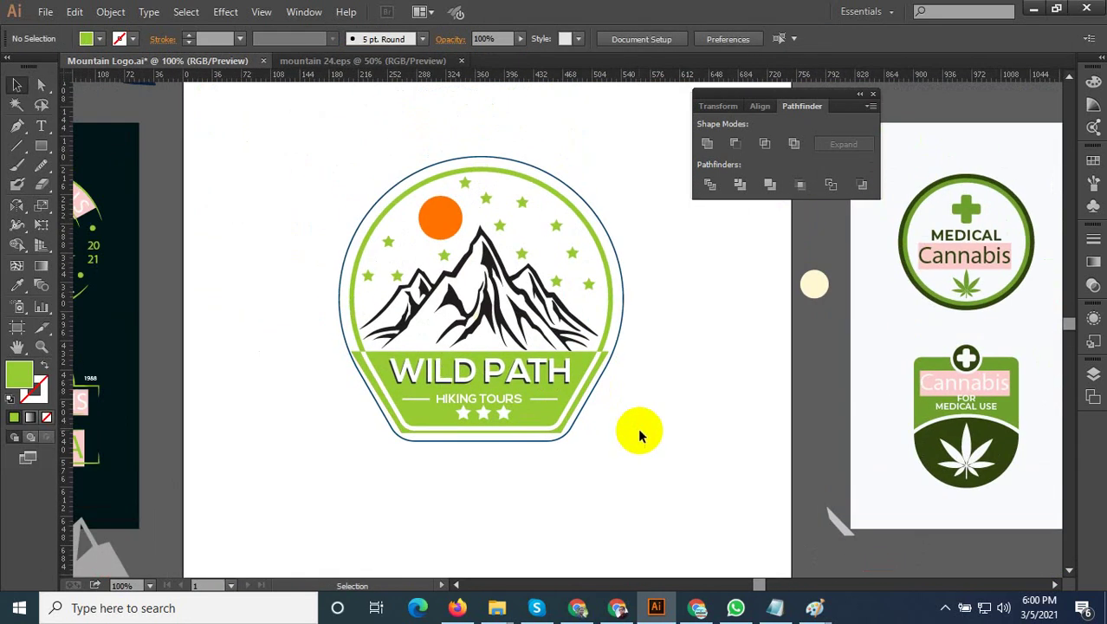
{"action": "left_click", "coordinate": [480, 303]}
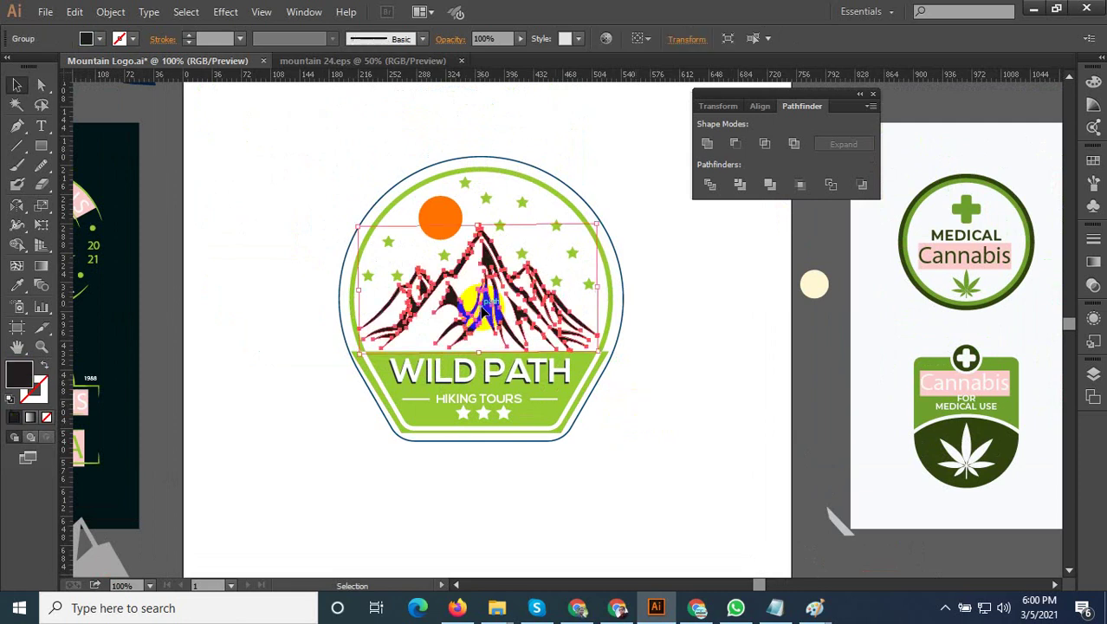
{"action": "scroll", "coordinate": [458, 251], "scroll_direction": "up", "scroll_amount": 2}
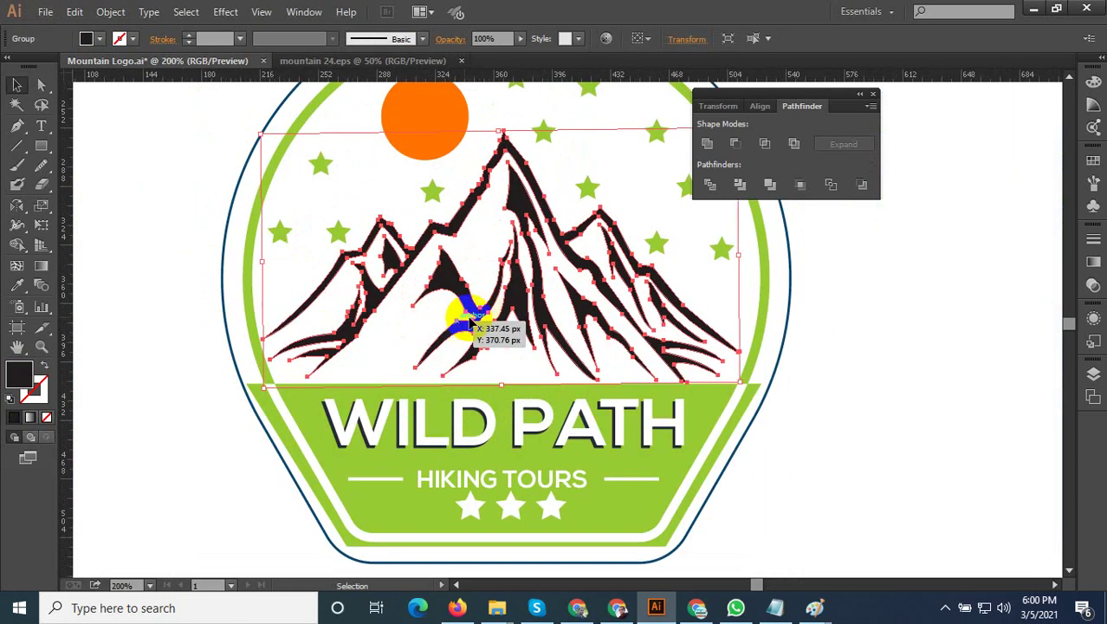
{"action": "double_click", "coordinate": [464, 314]}
{"action": "left_click", "coordinate": [541, 307]}
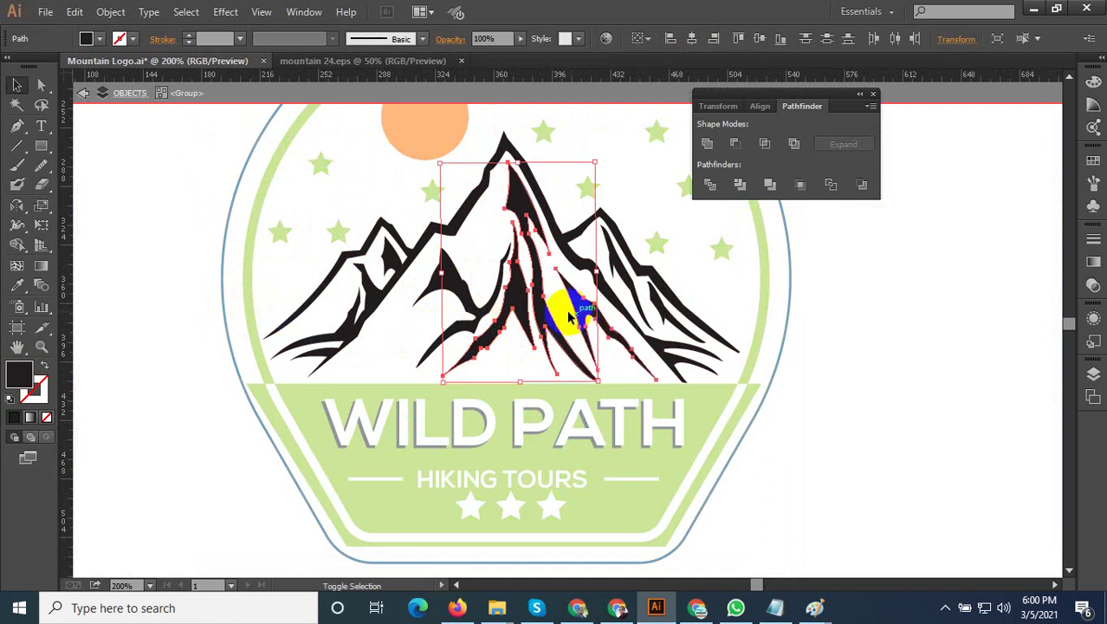
{"action": "key", "text": "Escape"}
{"action": "left_click", "coordinate": [451, 293]}
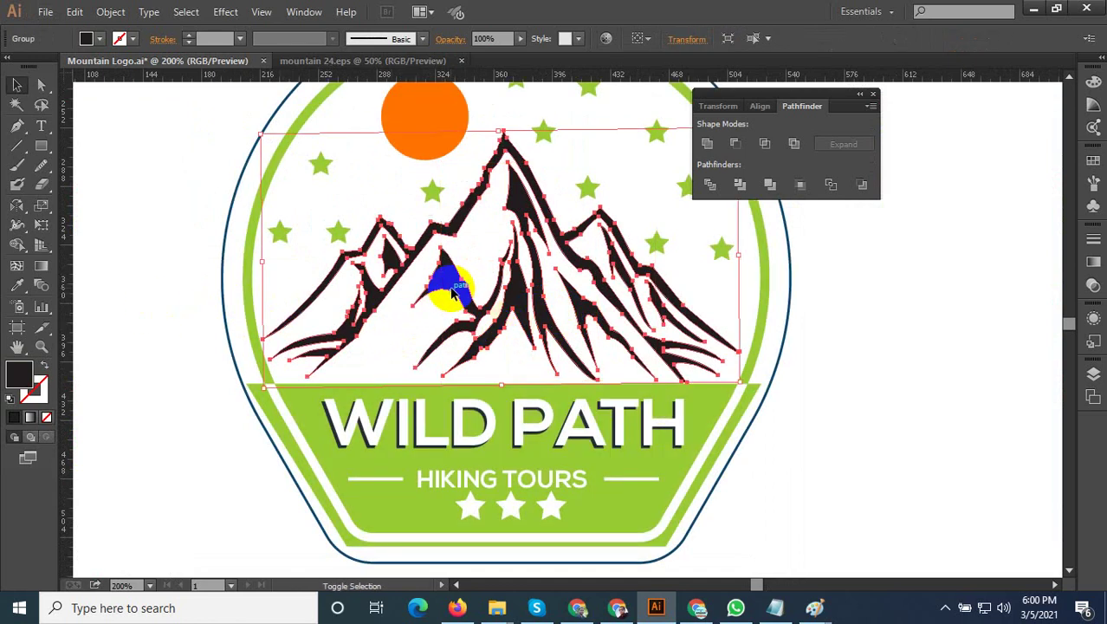
{"action": "double_click", "coordinate": [450, 293]}
{"action": "left_click", "coordinate": [446, 285]}
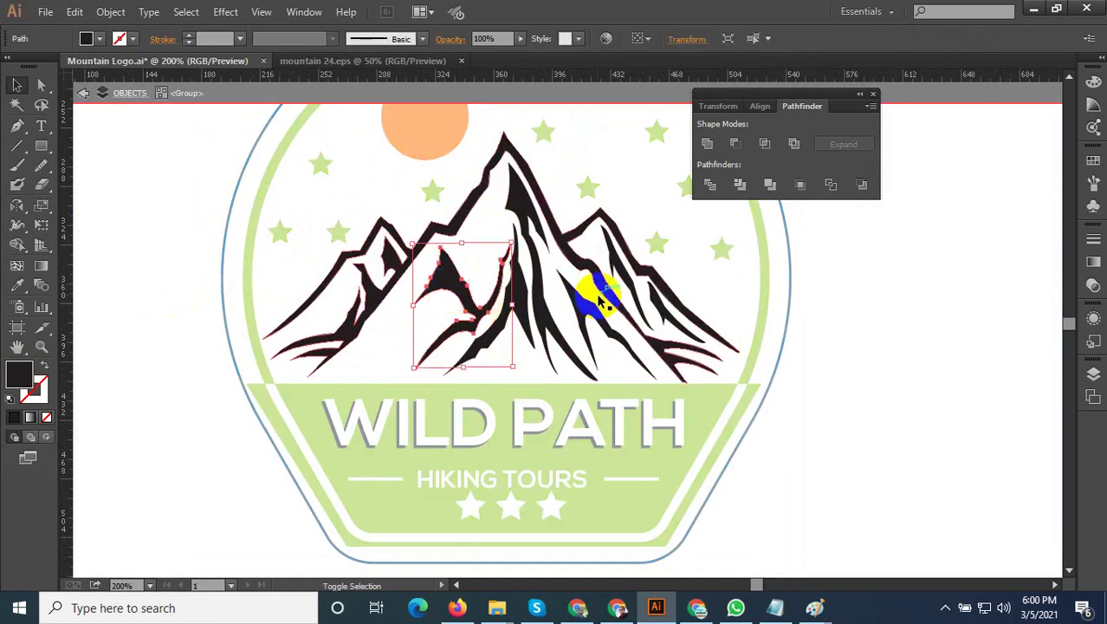
{"action": "left_click", "coordinate": [476, 327]}
{"action": "left_click", "coordinate": [475, 311], "text": "shift"}
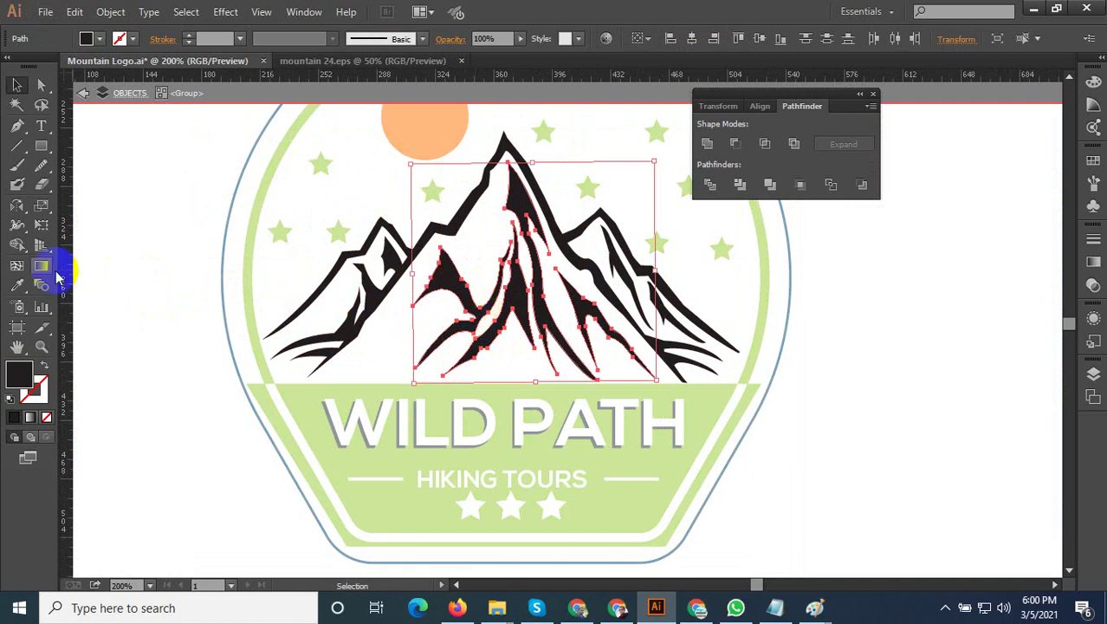
Fill the selected shading with the SATIVA leaf green via the Eyedropper, then deselect
{"action": "left_click", "coordinate": [17, 286]}
{"action": "scroll", "coordinate": [468, 389], "scroll_direction": "down", "scroll_amount": 2}
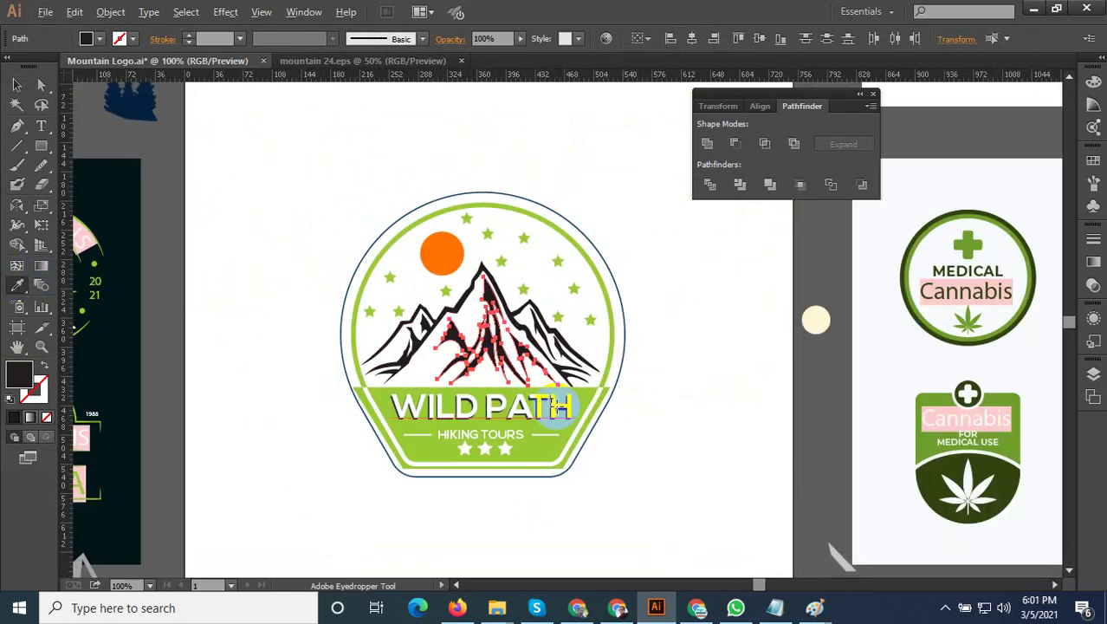
{"action": "scroll", "coordinate": [537, 405], "scroll_direction": "down", "scroll_amount": 2}
{"action": "scroll", "coordinate": [344, 426], "scroll_direction": "up", "scroll_amount": 1}
{"action": "scroll", "coordinate": [356, 430], "scroll_direction": "down", "scroll_amount": 1}
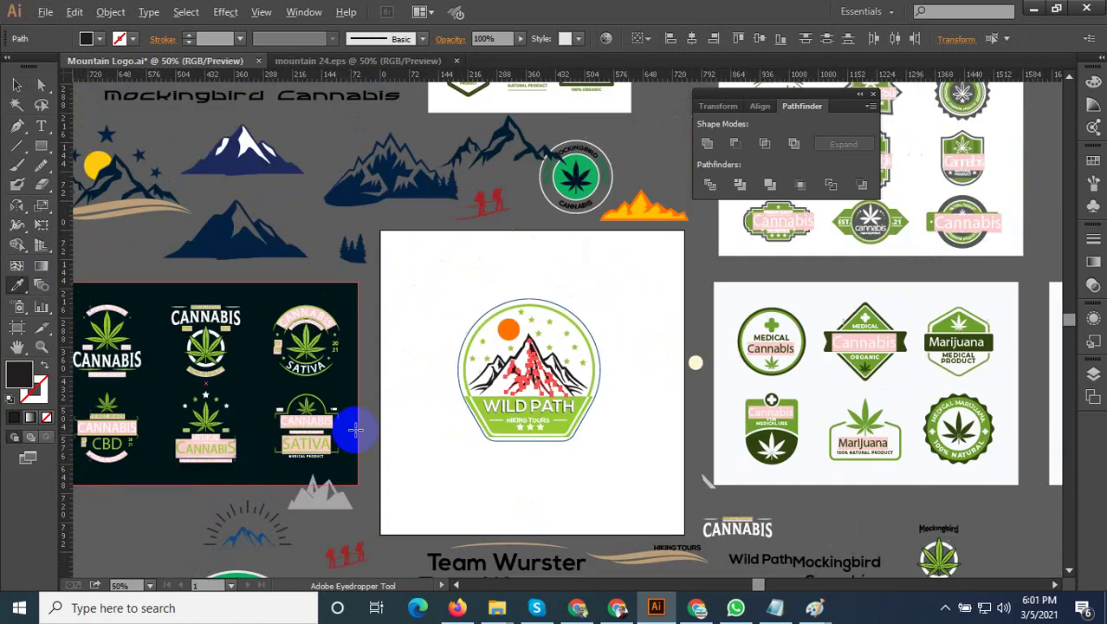
{"action": "scroll", "coordinate": [485, 364], "scroll_direction": "right", "scroll_amount": 2}
{"action": "scroll", "coordinate": [485, 363], "scroll_direction": "up", "scroll_amount": 1}
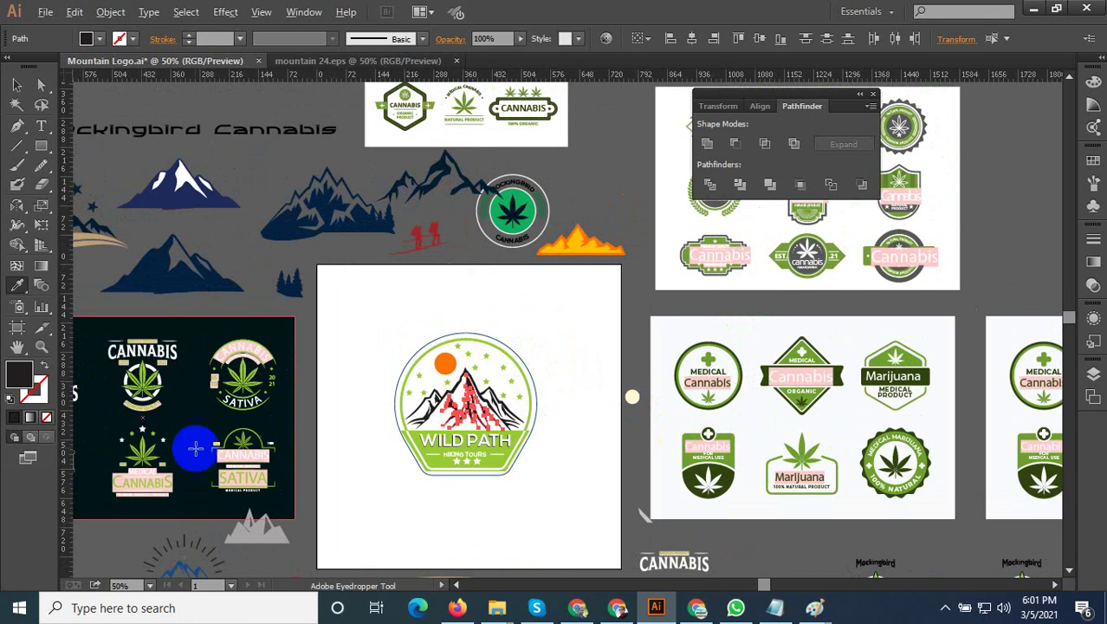
{"action": "scroll", "coordinate": [256, 411], "scroll_direction": "up", "scroll_amount": 3}
{"action": "left_click", "coordinate": [224, 340]}
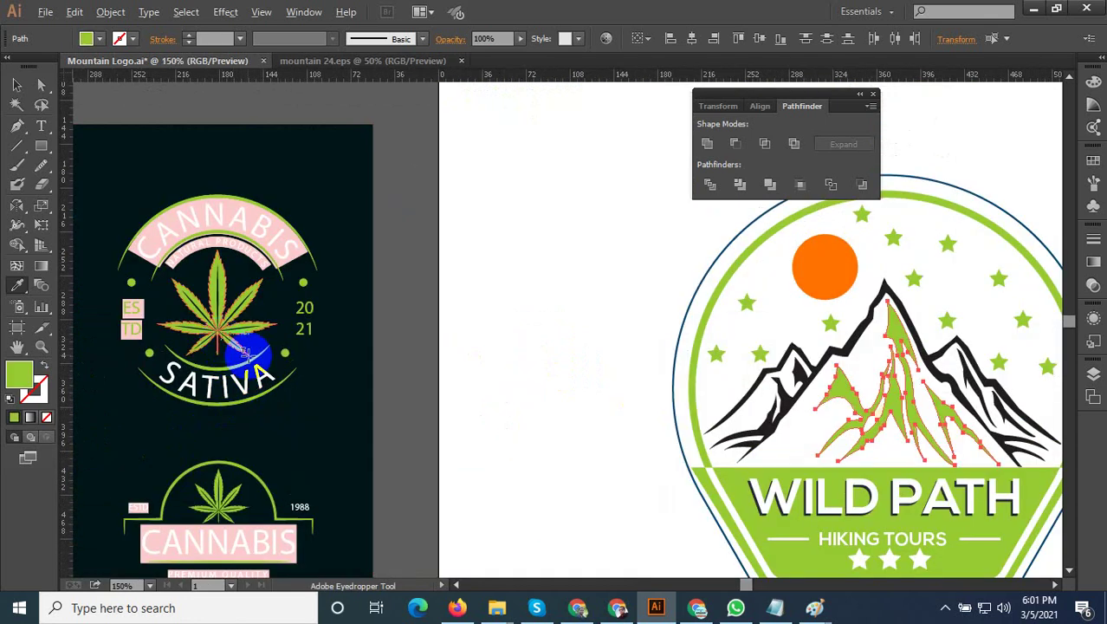
{"action": "scroll", "coordinate": [372, 347], "scroll_direction": "down", "scroll_amount": 2}
{"action": "left_click", "coordinate": [17, 84]}
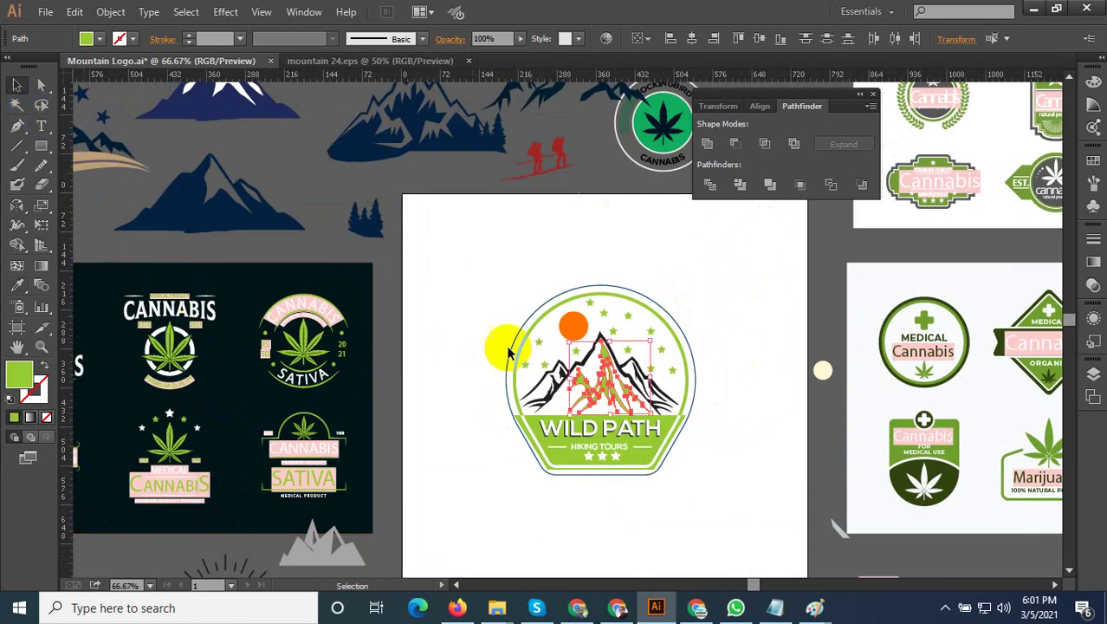
{"action": "right_click", "coordinate": [620, 407]}
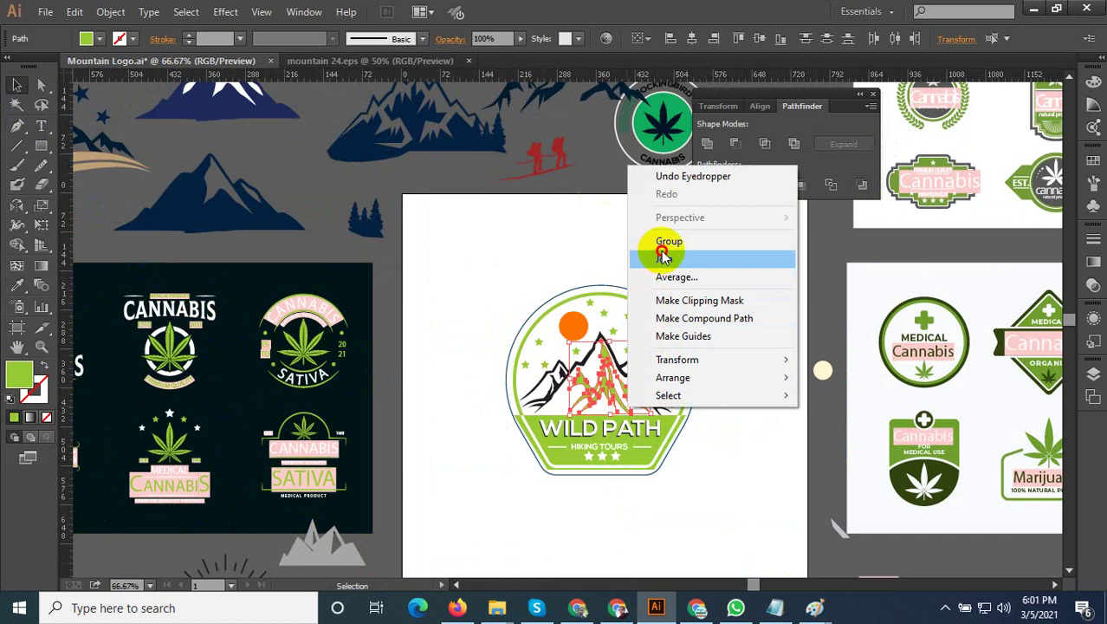
{"action": "left_click", "coordinate": [669, 241]}
{"action": "left_click", "coordinate": [750, 506]}
{"action": "scroll", "coordinate": [751, 508], "scroll_direction": "up", "scroll_amount": 1}
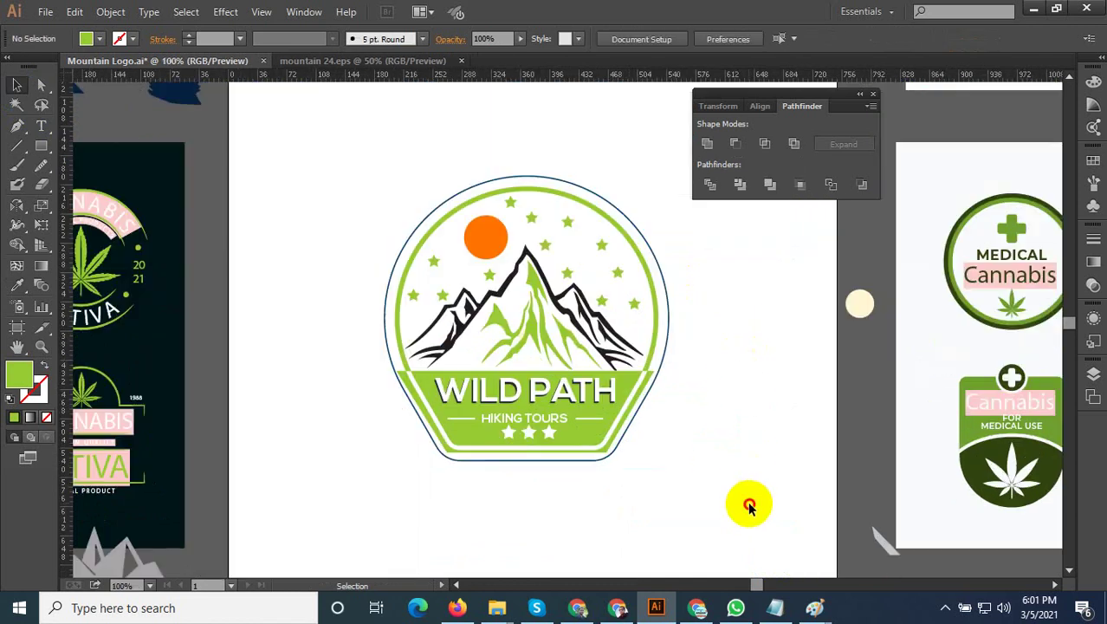
{"action": "scroll", "coordinate": [575, 378], "scroll_direction": "up", "scroll_amount": 1}
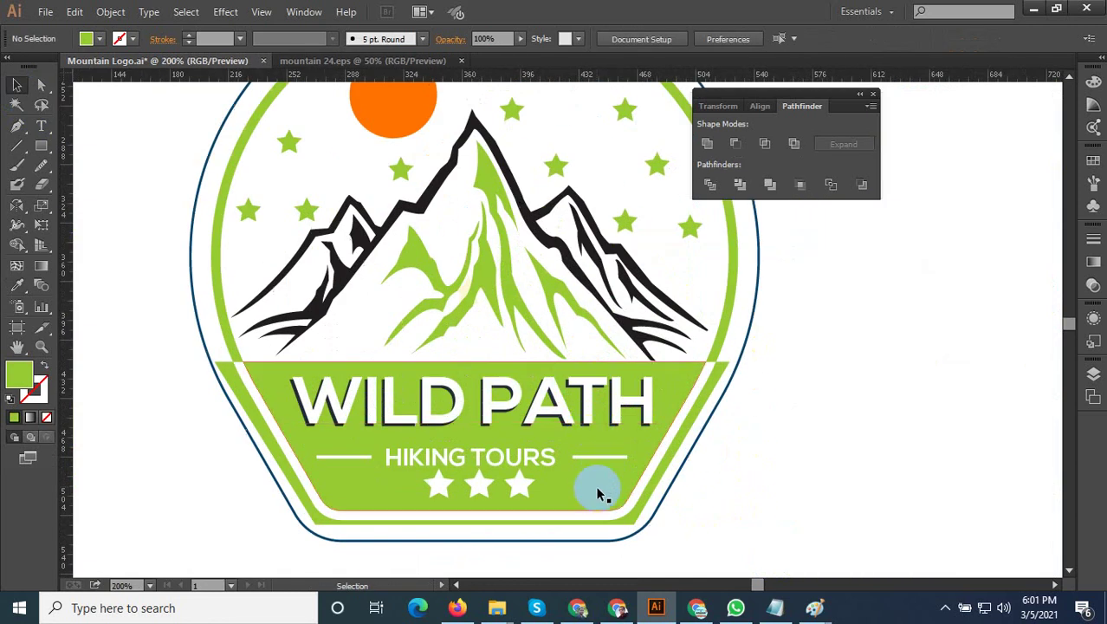
{"action": "scroll", "coordinate": [596, 496], "scroll_direction": "down", "scroll_amount": 1}
{"action": "scroll", "coordinate": [764, 496], "scroll_direction": "down", "scroll_amount": 2}
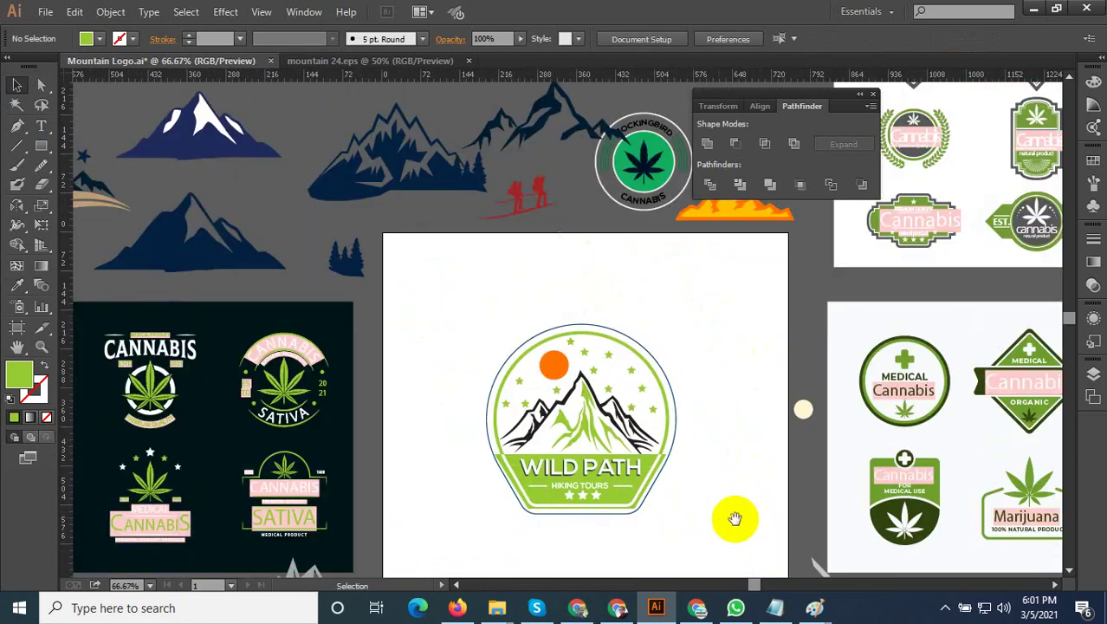
{"action": "scroll", "coordinate": [734, 520], "scroll_direction": "up", "scroll_amount": 1}
{"action": "scroll", "coordinate": [651, 468], "scroll_direction": "up", "scroll_amount": 1}
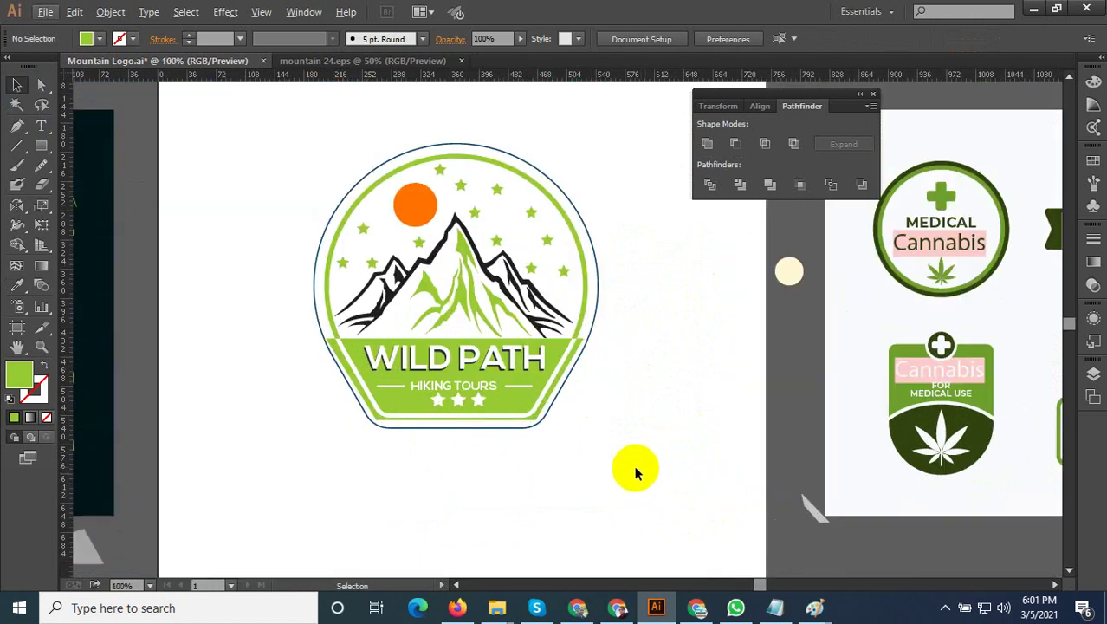
{"action": "scroll", "coordinate": [635, 473], "scroll_direction": "down", "scroll_amount": 1}
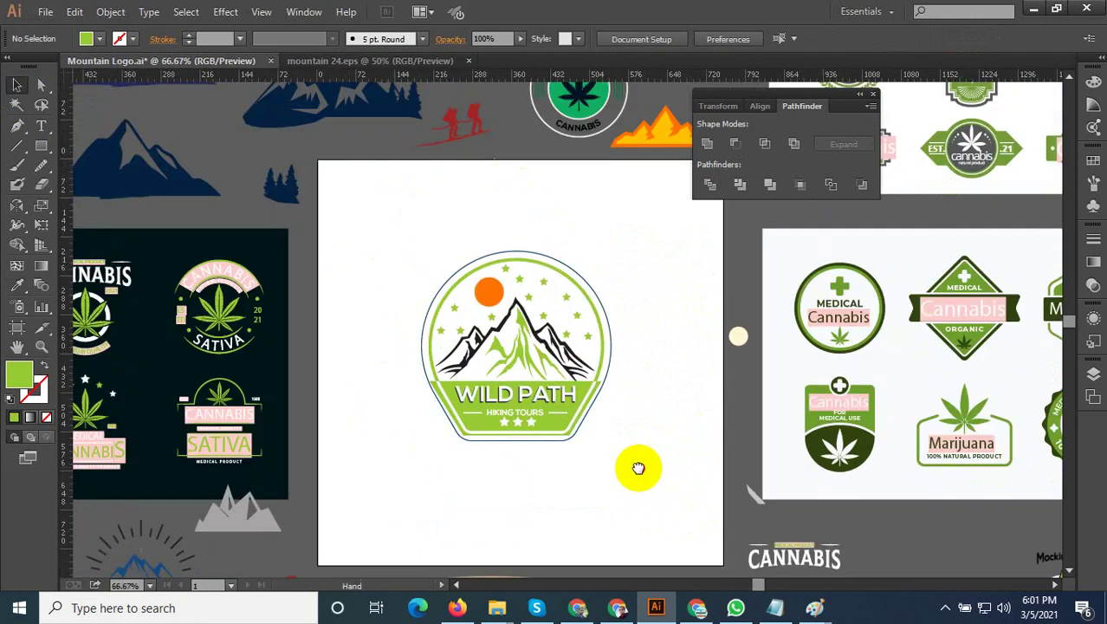
{"action": "left_click_drag", "start_coordinate": [638, 467], "coordinate": [606, 470]}
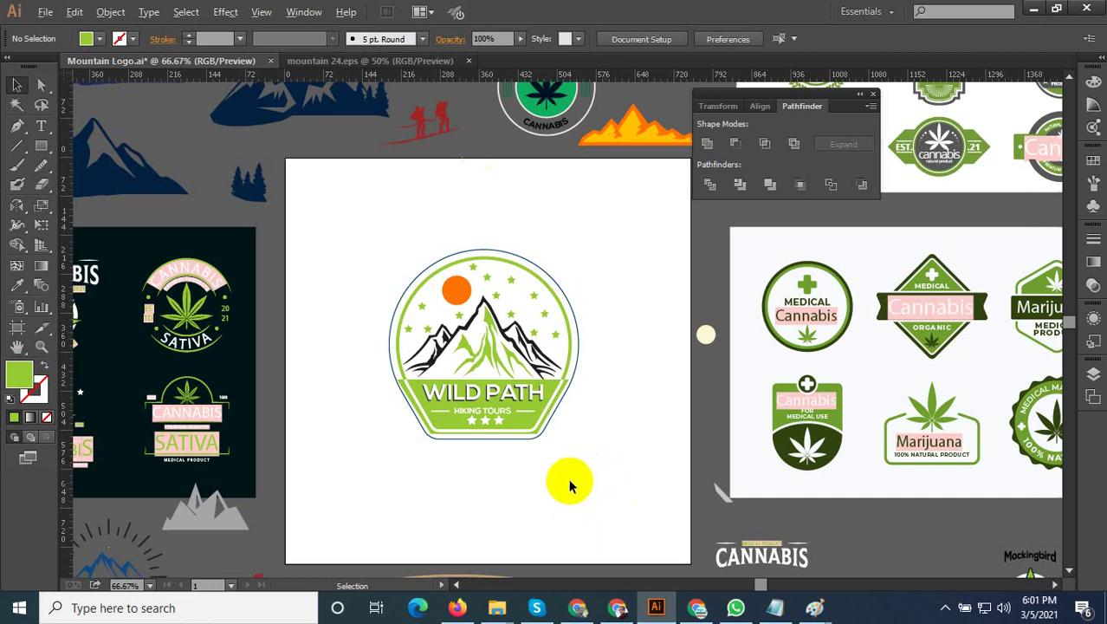
{"action": "scroll", "coordinate": [458, 278], "scroll_direction": "up", "scroll_amount": 2}
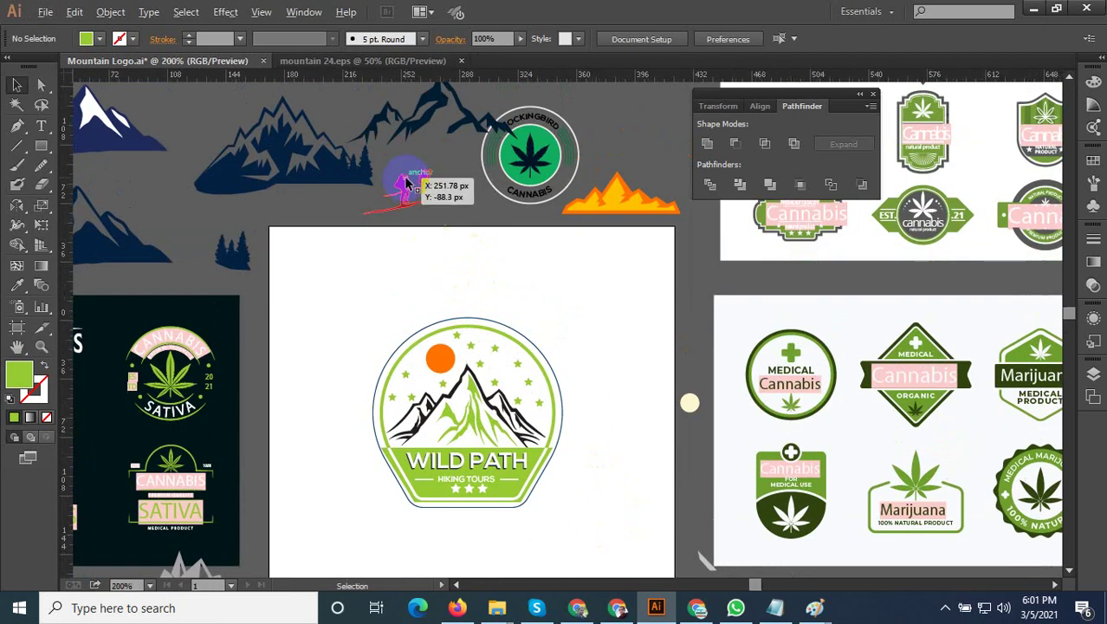
{"action": "scroll", "coordinate": [449, 229], "scroll_direction": "up", "scroll_amount": 5}
Select the red hikers silhouette and move it onto the artboard
{"action": "scroll", "coordinate": [467, 269], "scroll_direction": "down", "scroll_amount": 1}
{"action": "scroll", "coordinate": [482, 298], "scroll_direction": "down", "scroll_amount": 4}
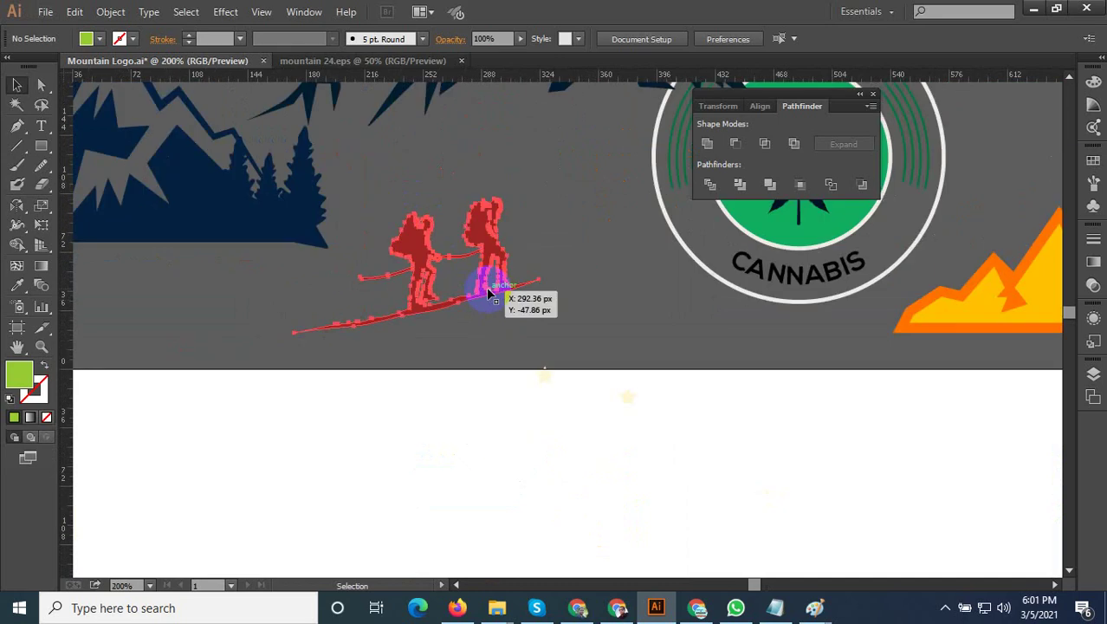
{"action": "left_click", "coordinate": [488, 275]}
{"action": "scroll", "coordinate": [491, 266], "scroll_direction": "down", "scroll_amount": 4}
{"action": "scroll", "coordinate": [468, 347], "scroll_direction": "down", "scroll_amount": 3}
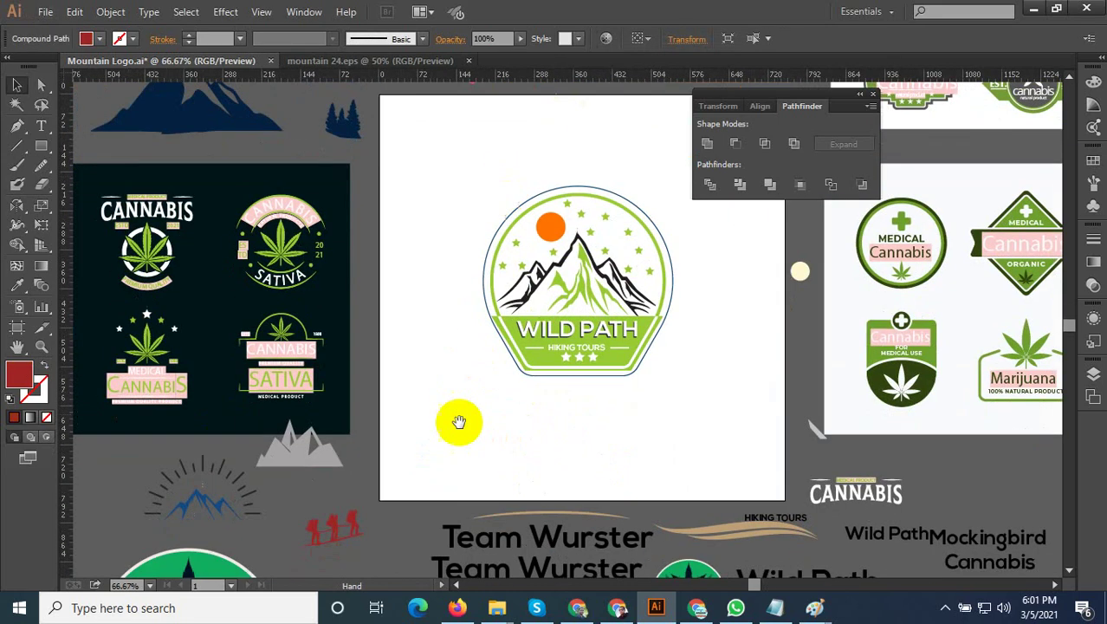
{"action": "scroll", "coordinate": [470, 368], "scroll_direction": "up", "scroll_amount": 1}
{"action": "scroll", "coordinate": [471, 368], "scroll_direction": "up", "scroll_amount": 3}
{"action": "left_click", "coordinate": [364, 329]}
{"action": "scroll", "coordinate": [390, 364], "scroll_direction": "up", "scroll_amount": 3}
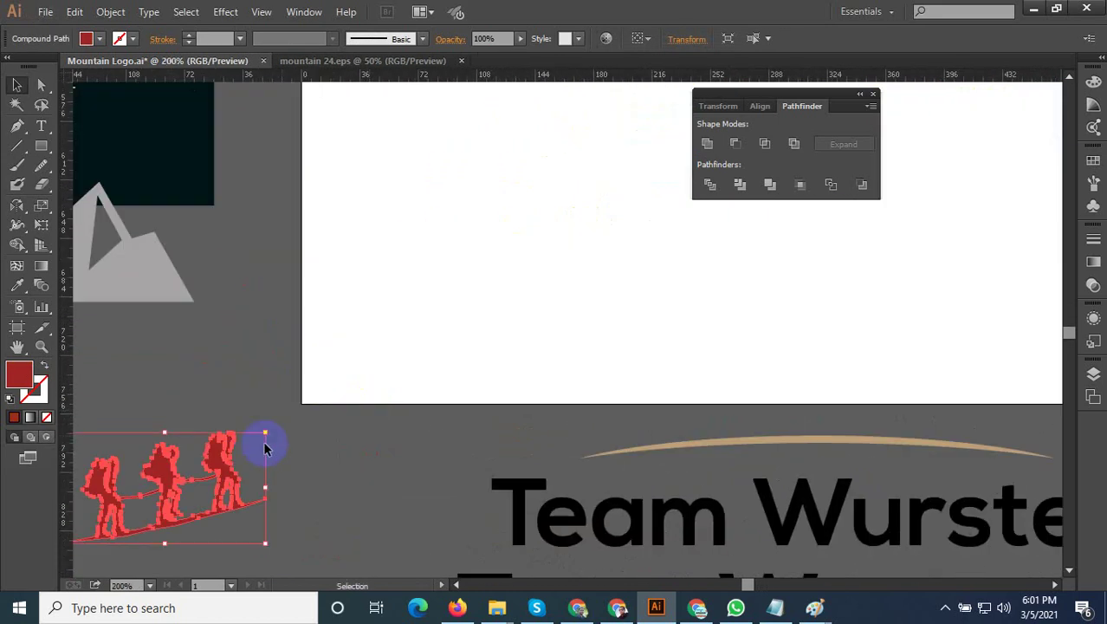
{"action": "mouse_move", "coordinate": [252, 459]}
{"action": "left_mouse_down"}
{"action": "mouse_move", "coordinate": [320, 362]}
{"action": "mouse_move", "coordinate": [518, 314]}
{"action": "left_mouse_up"}
Place the hikers on the badge mountain's left slope and scale them down
{"action": "scroll", "coordinate": [365, 445], "scroll_direction": "up", "scroll_amount": 4}
{"action": "scroll", "coordinate": [365, 446], "scroll_direction": "down", "scroll_amount": 2}
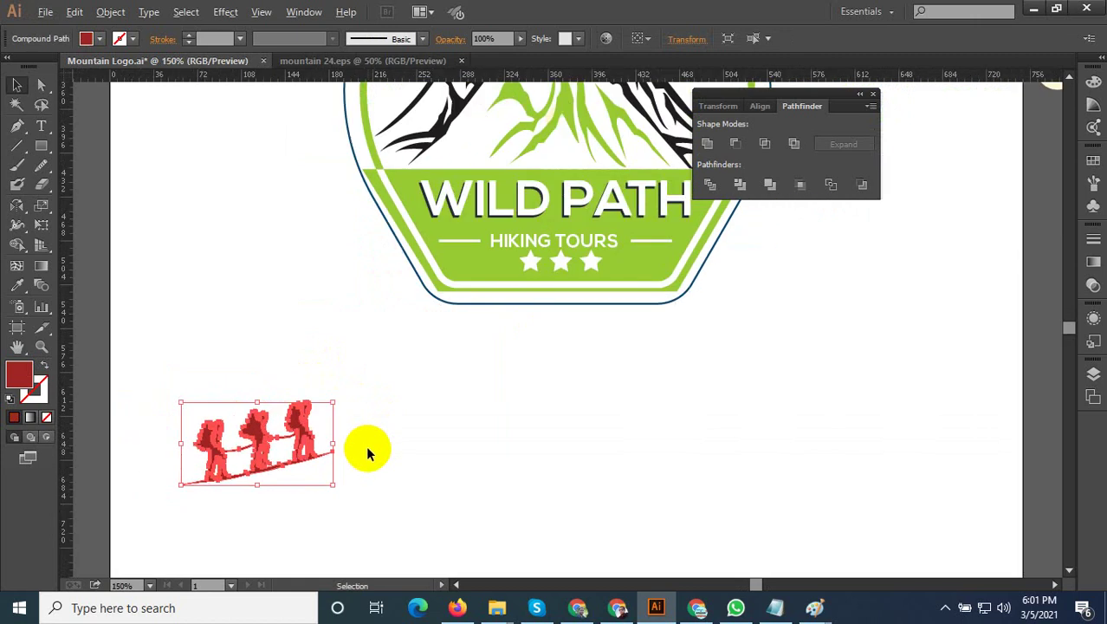
{"action": "scroll", "coordinate": [350, 449], "scroll_direction": "down", "scroll_amount": 2}
{"action": "left_click_drag", "start_coordinate": [327, 449], "coordinate": [445, 173]}
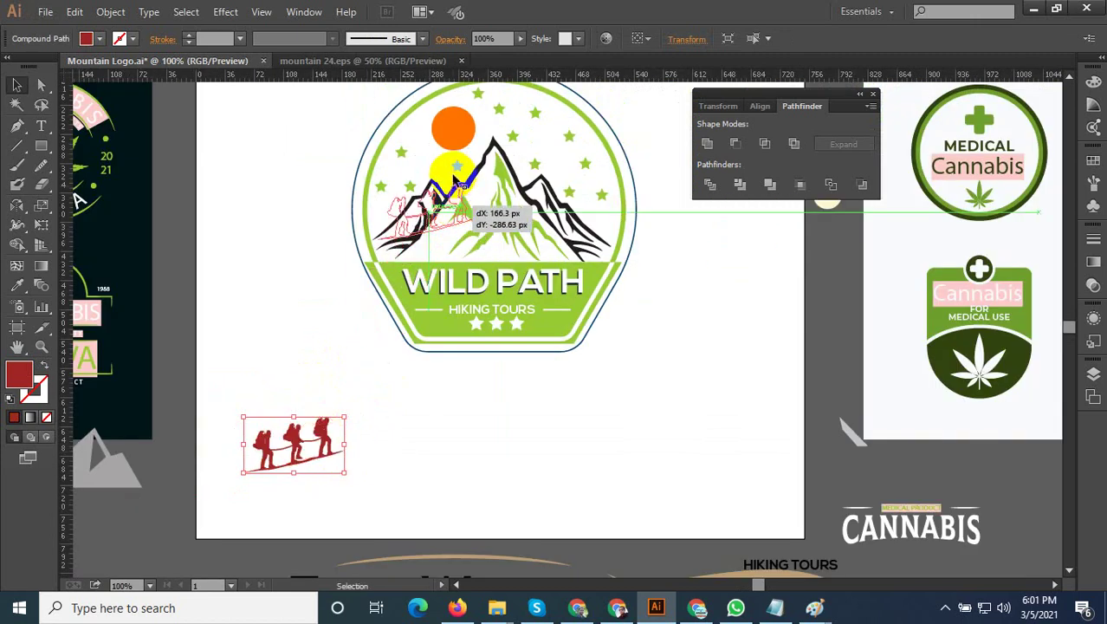
{"action": "scroll", "coordinate": [444, 173], "scroll_direction": "up", "scroll_amount": 3}
{"action": "mouse_move", "coordinate": [458, 235]}
{"action": "left_mouse_down"}
{"action": "mouse_move", "coordinate": [519, 305]}
{"action": "mouse_move", "coordinate": [492, 198]}
{"action": "left_mouse_up"}
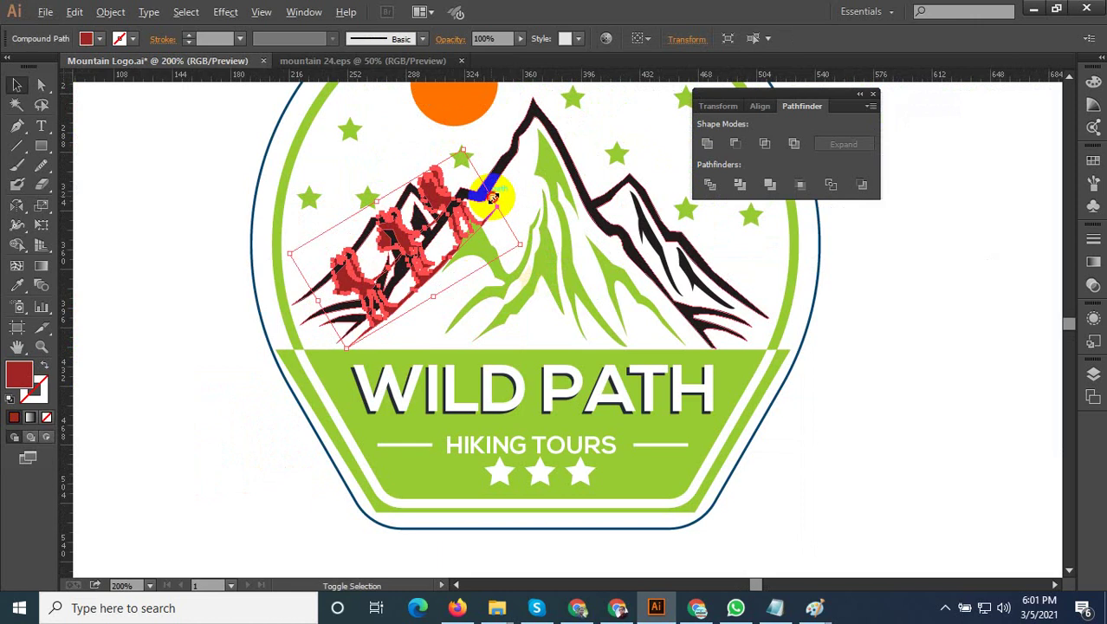
{"action": "left_click_drag", "start_coordinate": [492, 198], "coordinate": [433, 299]}
{"action": "scroll", "coordinate": [433, 299], "scroll_direction": "up", "scroll_amount": 1}
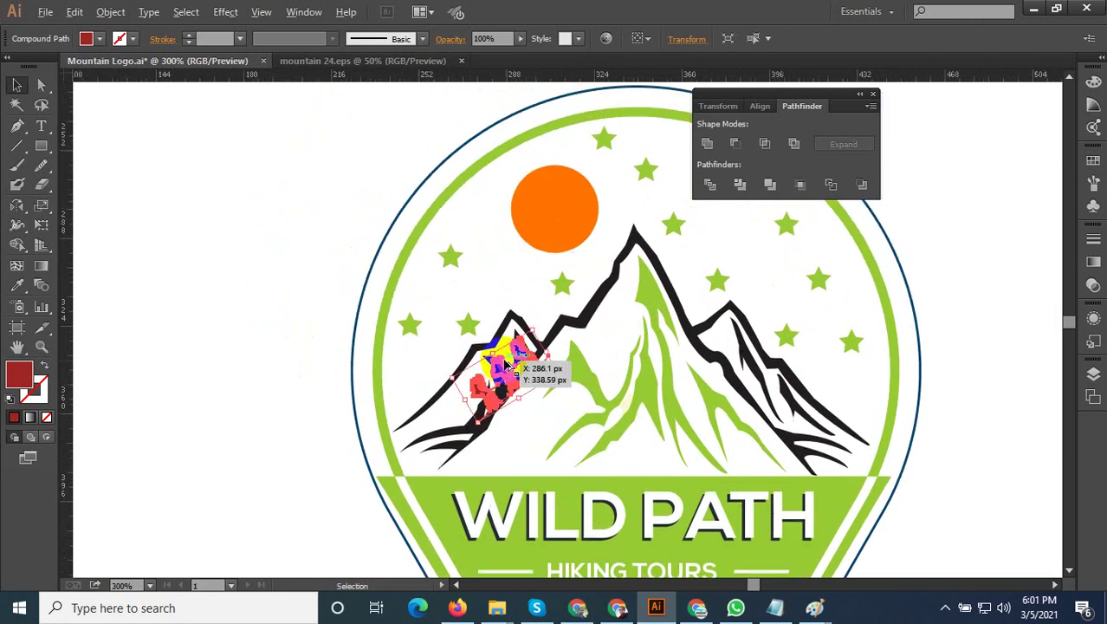
Move the hikers further down the slope and rotate them to follow it
{"action": "scroll", "coordinate": [506, 364], "scroll_direction": "up", "scroll_amount": 1}
{"action": "mouse_move", "coordinate": [496, 373]}
{"action": "left_mouse_down"}
{"action": "mouse_move", "coordinate": [383, 376]}
{"action": "mouse_move", "coordinate": [362, 411]}
{"action": "left_mouse_up"}
{"action": "scroll", "coordinate": [359, 416], "scroll_direction": "up", "scroll_amount": 3}
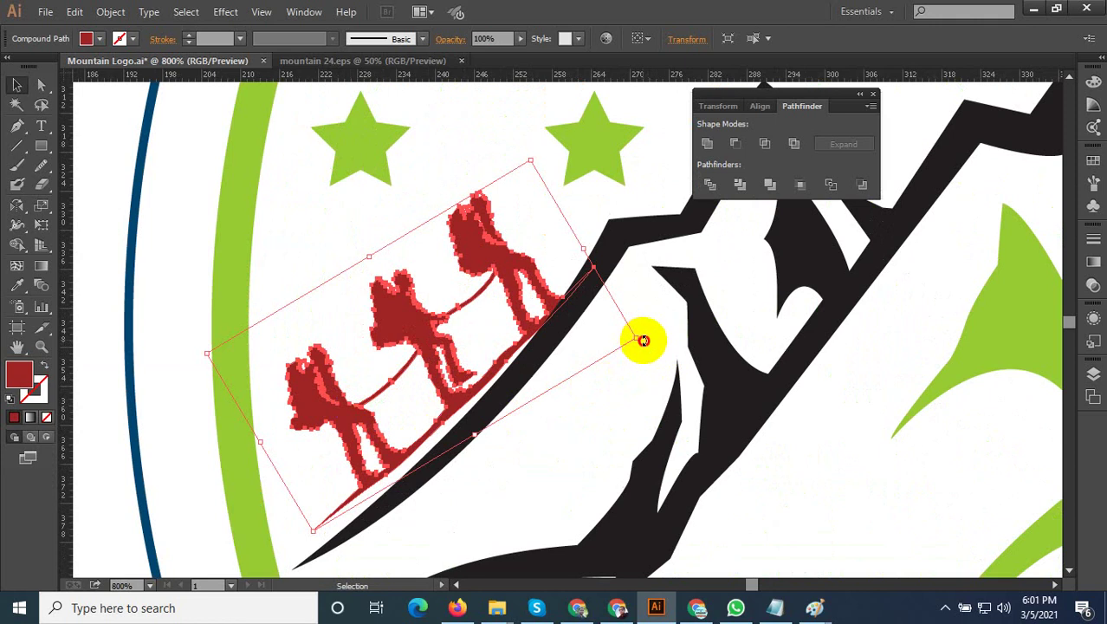
{"action": "mouse_move", "coordinate": [639, 337]}
{"action": "left_mouse_down"}
{"action": "mouse_move", "coordinate": [635, 324]}
{"action": "mouse_move", "coordinate": [544, 318]}
{"action": "mouse_move", "coordinate": [559, 326]}
{"action": "left_mouse_up"}
{"action": "scroll", "coordinate": [531, 308], "scroll_direction": "down", "scroll_amount": 1}
{"action": "scroll", "coordinate": [548, 334], "scroll_direction": "up", "scroll_amount": 2}
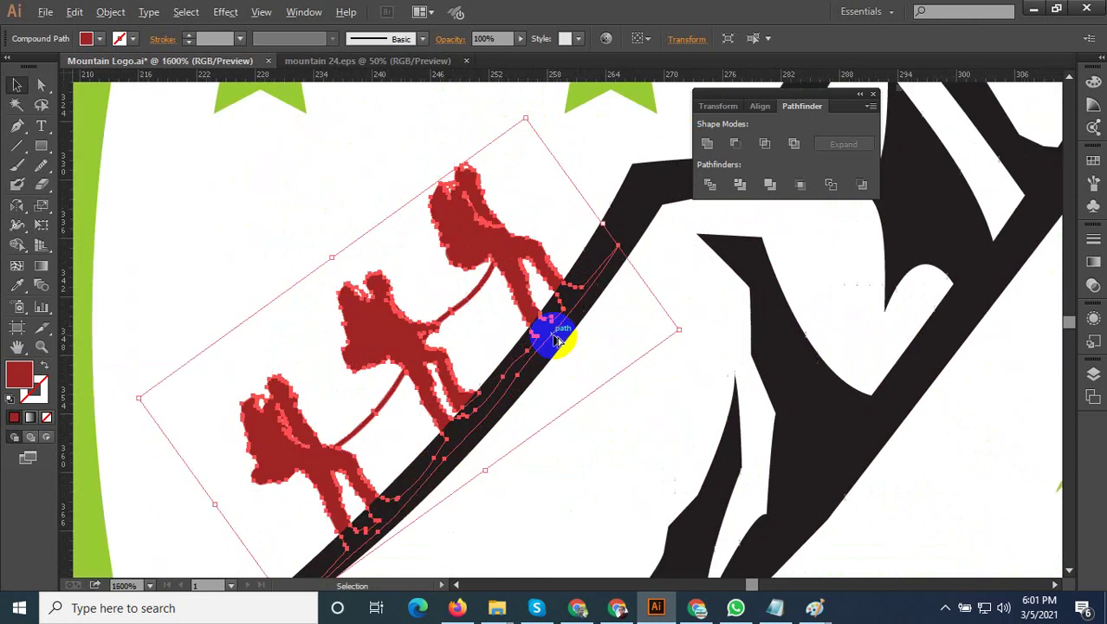
{"action": "scroll", "coordinate": [572, 340], "scroll_direction": "up", "scroll_amount": 1}
{"action": "scroll", "coordinate": [567, 322], "scroll_direction": "down", "scroll_amount": 3}
Enlarge the hikers slightly, rotate them further and stretch them toward the lower left
{"action": "left_click", "coordinate": [462, 303]}
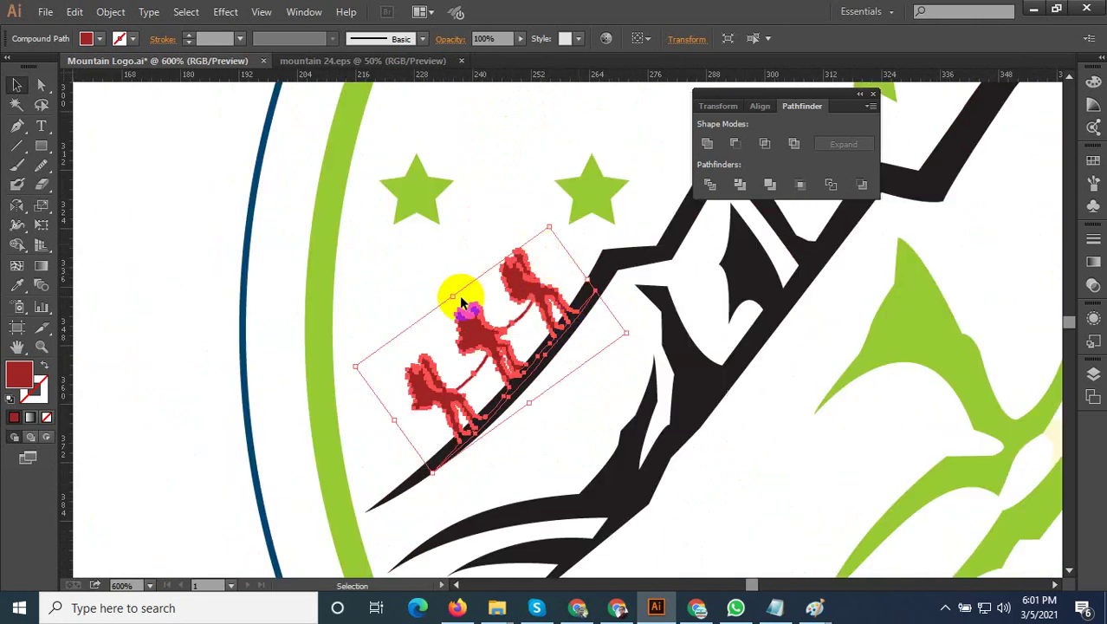
{"action": "left_click_drag", "start_coordinate": [452, 298], "coordinate": [434, 271]}
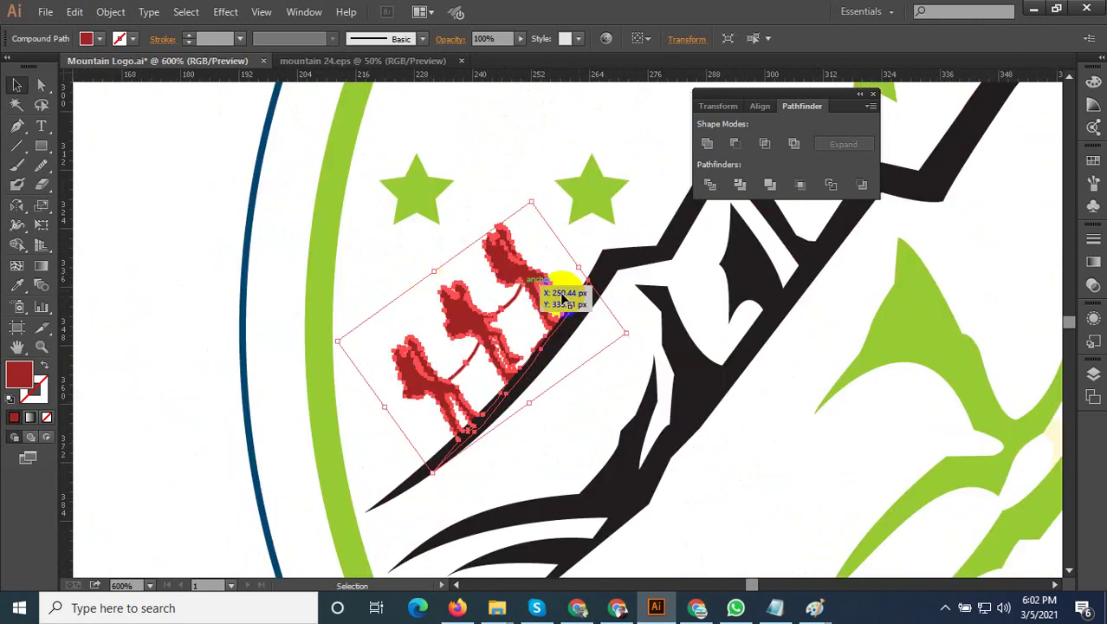
{"action": "scroll", "coordinate": [597, 365], "scroll_direction": "up", "scroll_amount": 2}
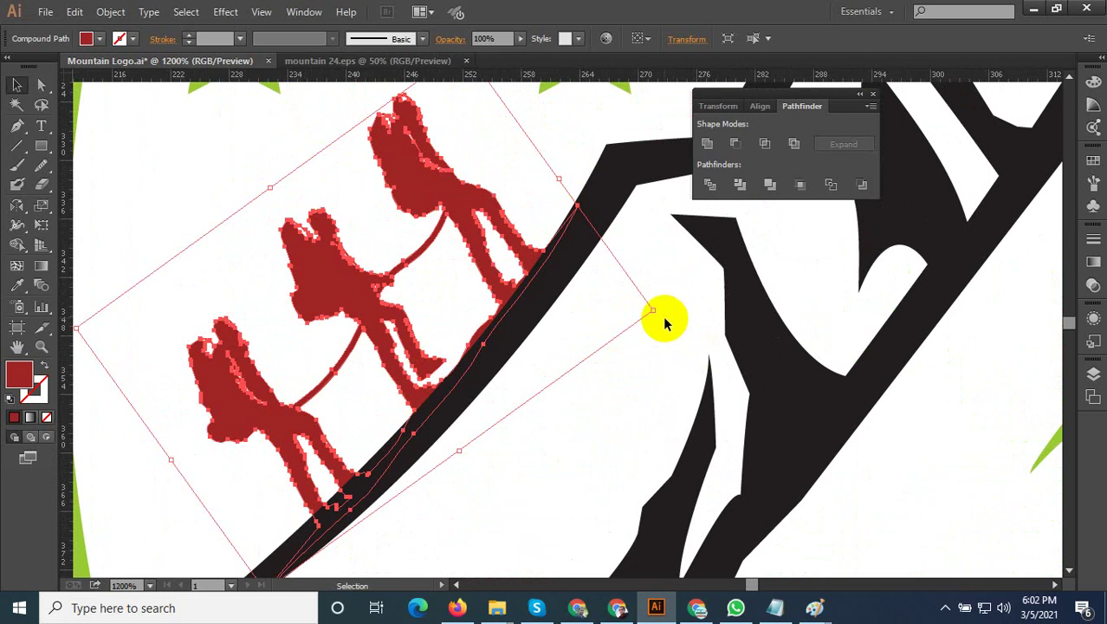
{"action": "mouse_move", "coordinate": [661, 316]}
{"action": "left_mouse_down"}
{"action": "mouse_move", "coordinate": [663, 331]}
{"action": "mouse_move", "coordinate": [632, 334]}
{"action": "mouse_move", "coordinate": [651, 293]}
{"action": "left_mouse_up"}
{"action": "scroll", "coordinate": [587, 343], "scroll_direction": "down", "scroll_amount": 2}
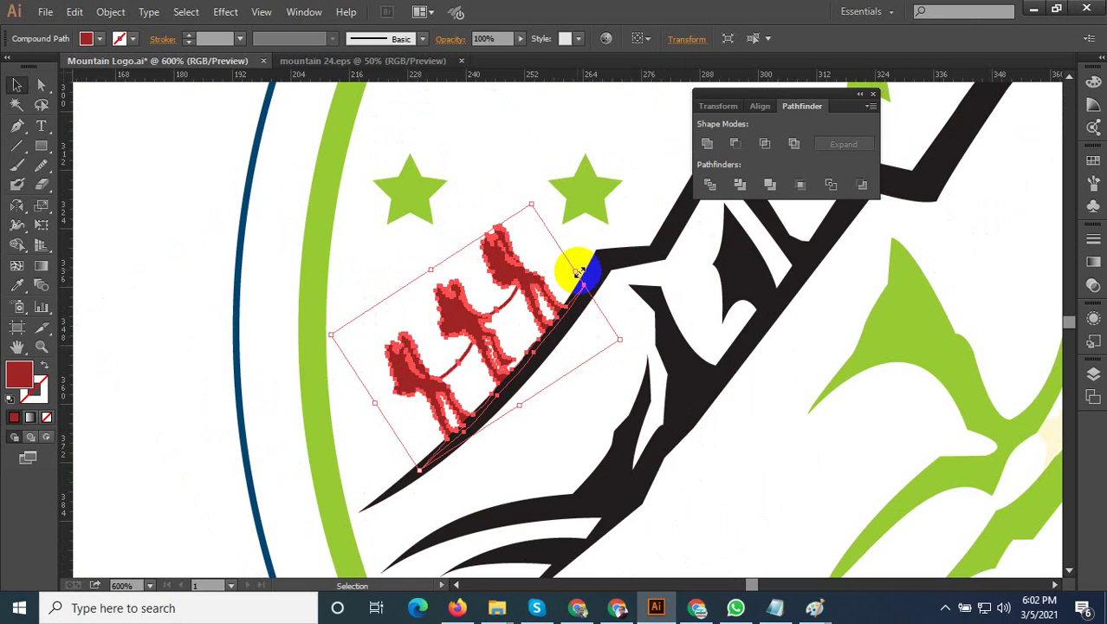
{"action": "left_click", "coordinate": [671, 336], "text": "shift"}
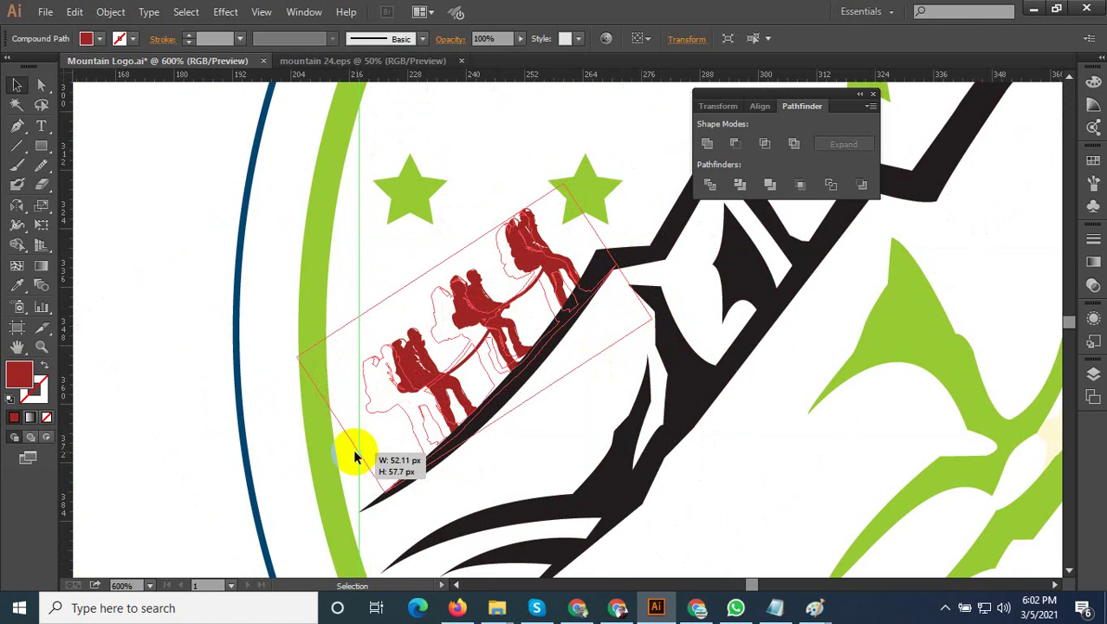
{"action": "left_click_drag", "start_coordinate": [374, 401], "coordinate": [341, 425]}
Fine-tune the hikers' rotation and position until their feet rest on the ridge
{"action": "key", "text": "ctrl+plus"}
{"action": "key", "text": "ctrl+plus"}
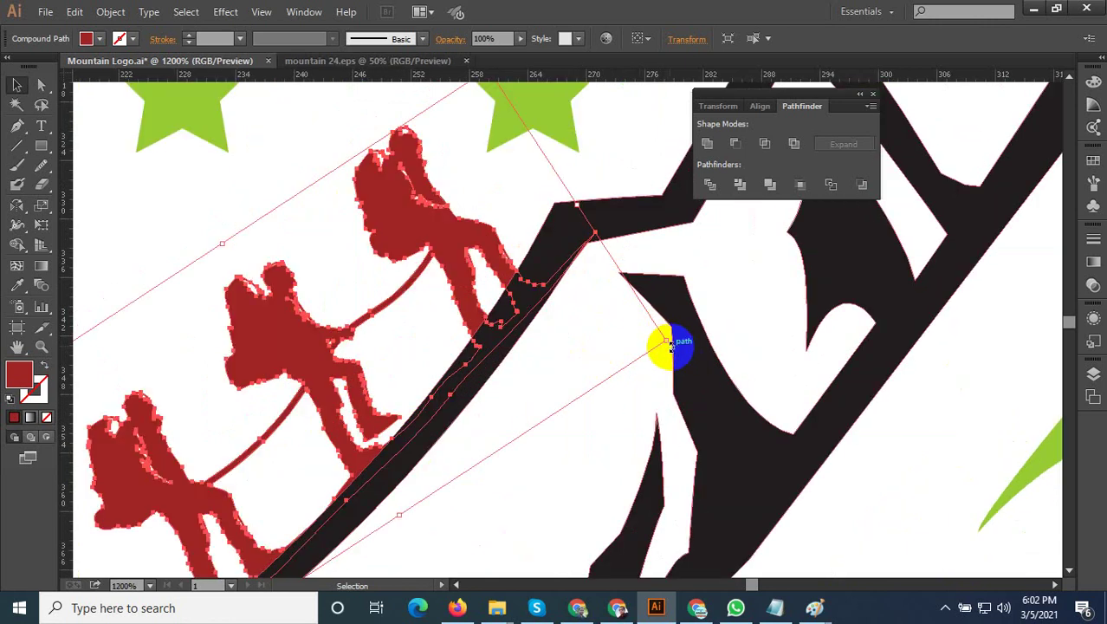
{"action": "left_click_drag", "start_coordinate": [673, 345], "coordinate": [663, 328]}
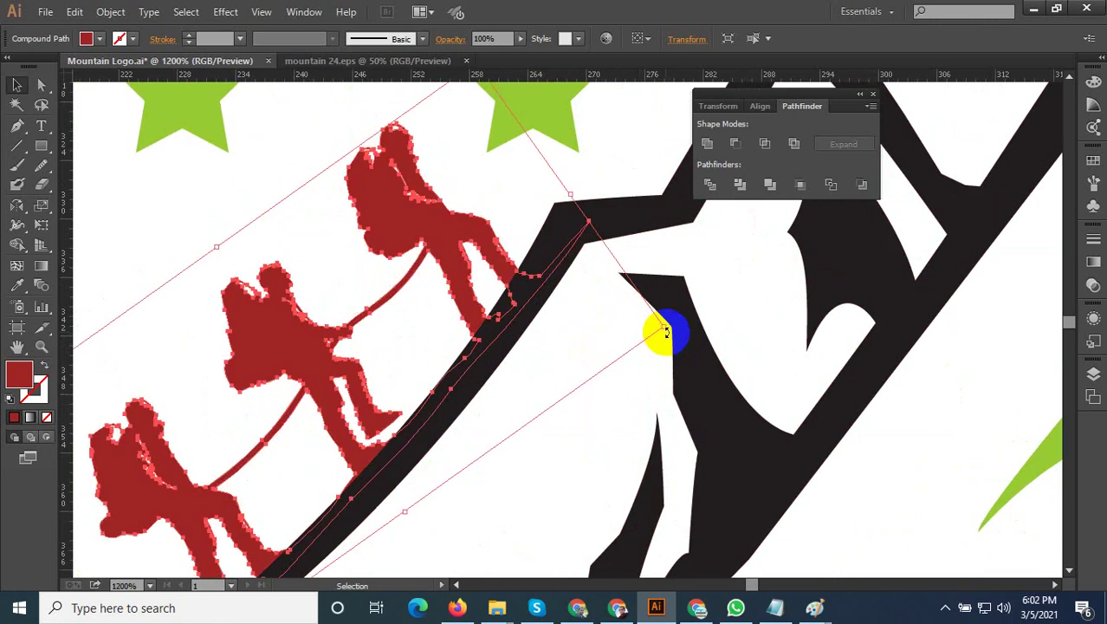
{"action": "scroll", "coordinate": [659, 333], "scroll_direction": "down", "scroll_amount": 2}
{"action": "scroll", "coordinate": [476, 427], "scroll_direction": "up", "scroll_amount": 2}
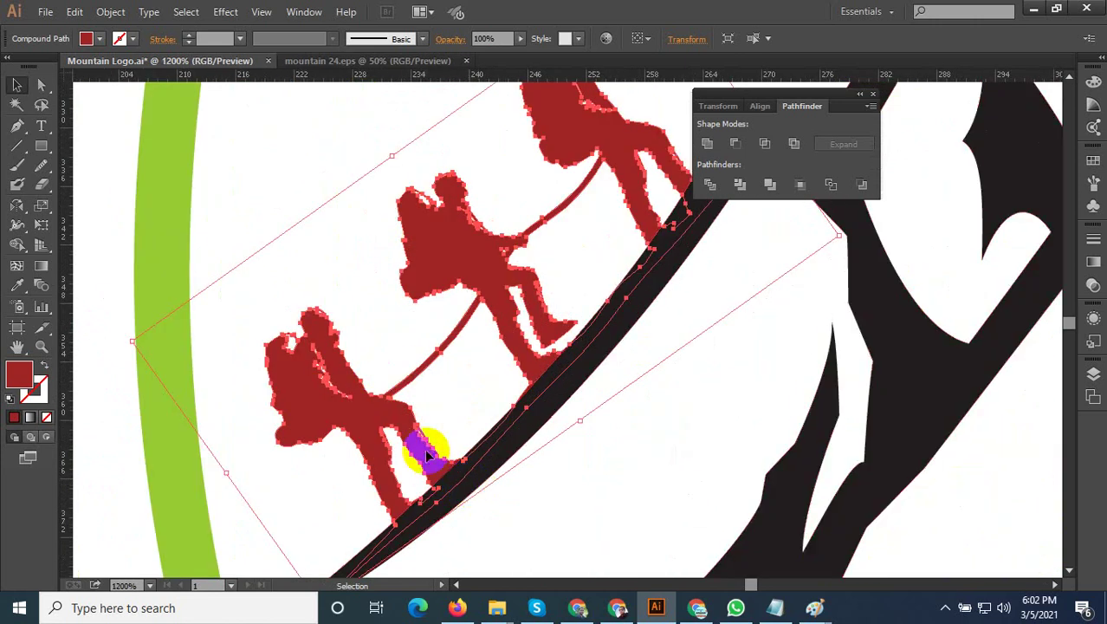
{"action": "left_click_drag", "start_coordinate": [420, 452], "coordinate": [410, 444]}
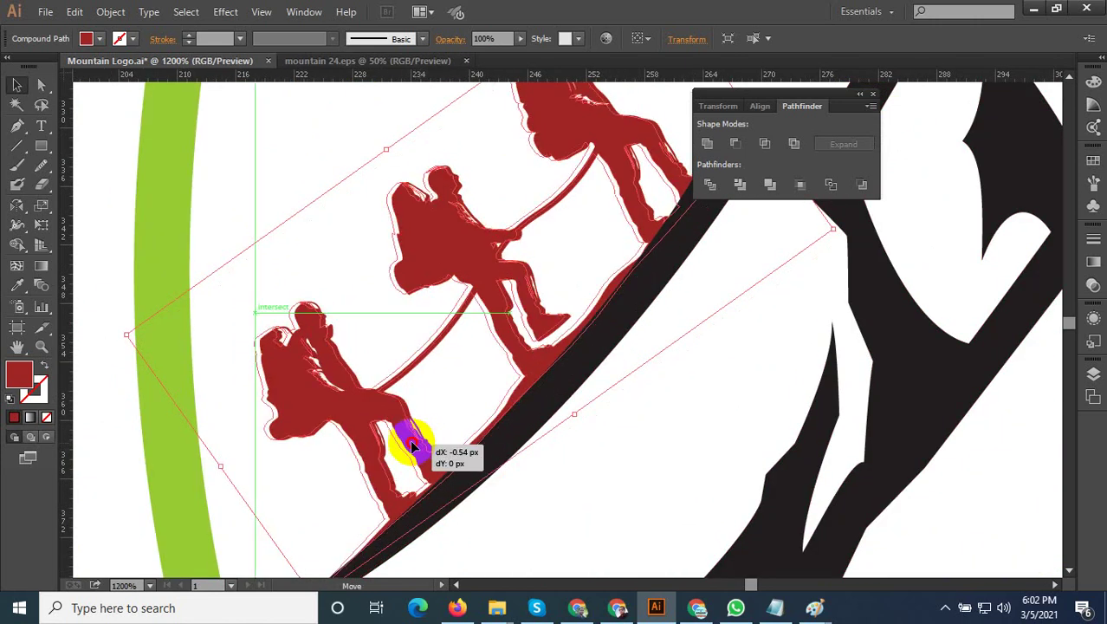
{"action": "scroll", "coordinate": [535, 476], "scroll_direction": "down", "scroll_amount": 2}
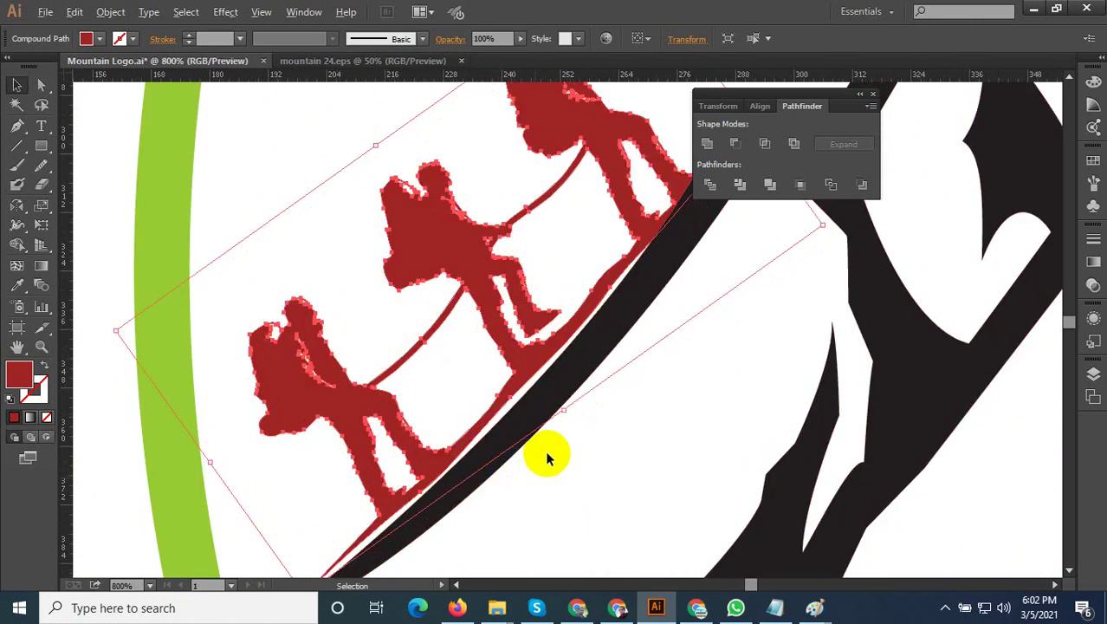
{"action": "scroll", "coordinate": [544, 451], "scroll_direction": "down", "scroll_amount": 2}
{"action": "scroll", "coordinate": [548, 440], "scroll_direction": "up", "scroll_amount": 5}
{"action": "scroll", "coordinate": [517, 431], "scroll_direction": "up", "scroll_amount": 3}
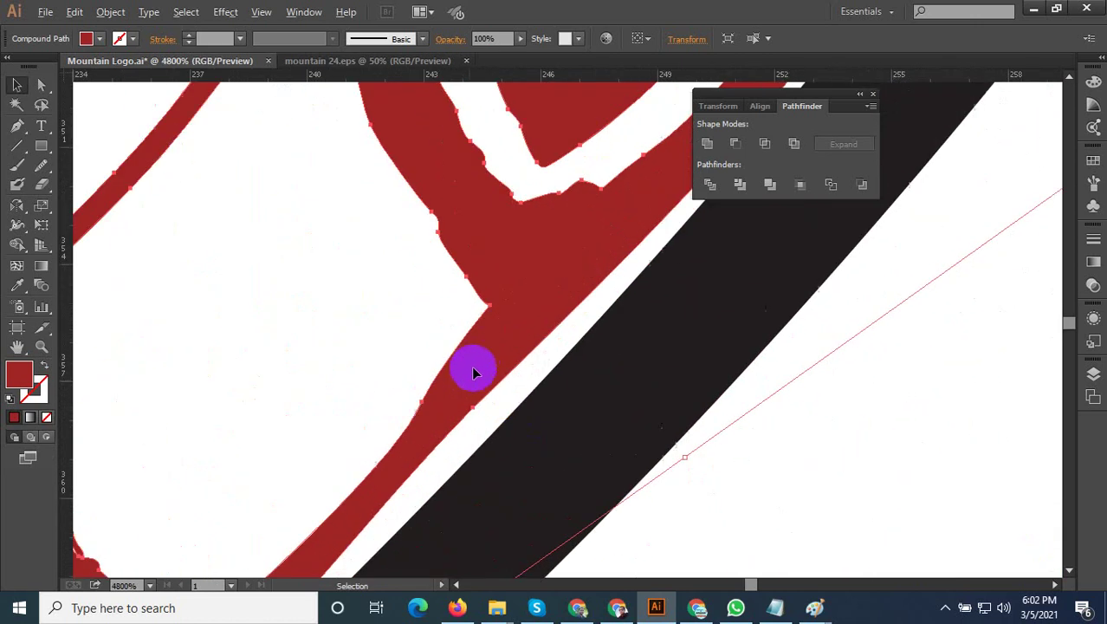
{"action": "left_click_drag", "start_coordinate": [480, 359], "coordinate": [511, 375]}
{"action": "scroll", "coordinate": [537, 407], "scroll_direction": "down", "scroll_amount": 1}
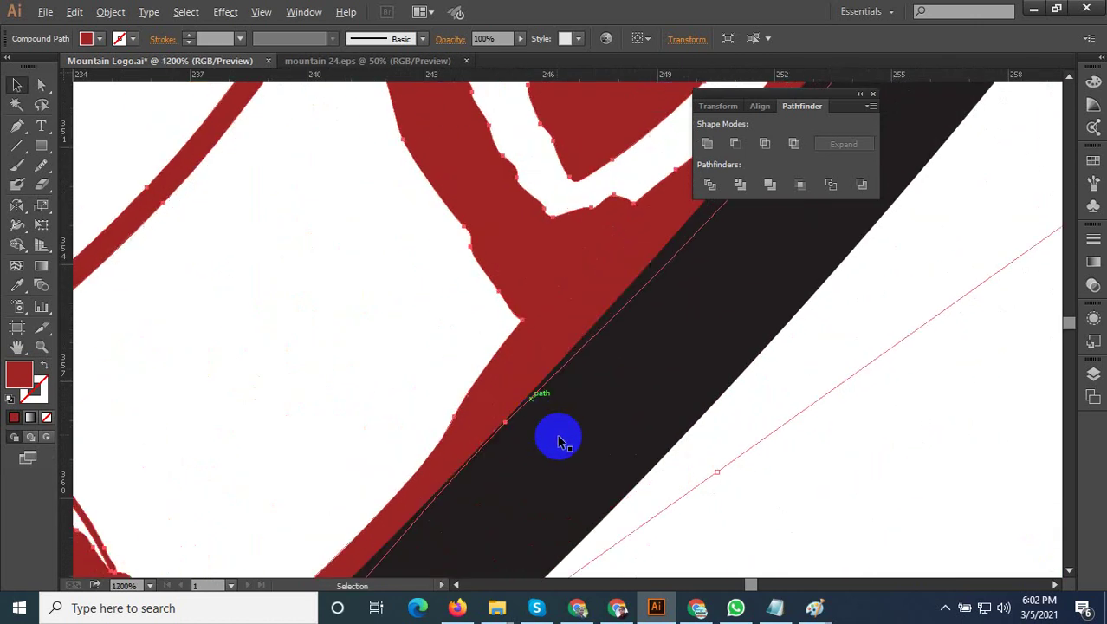
{"action": "scroll", "coordinate": [563, 437], "scroll_direction": "down", "scroll_amount": 2}
{"action": "scroll", "coordinate": [485, 424], "scroll_direction": "down", "scroll_amount": 2}
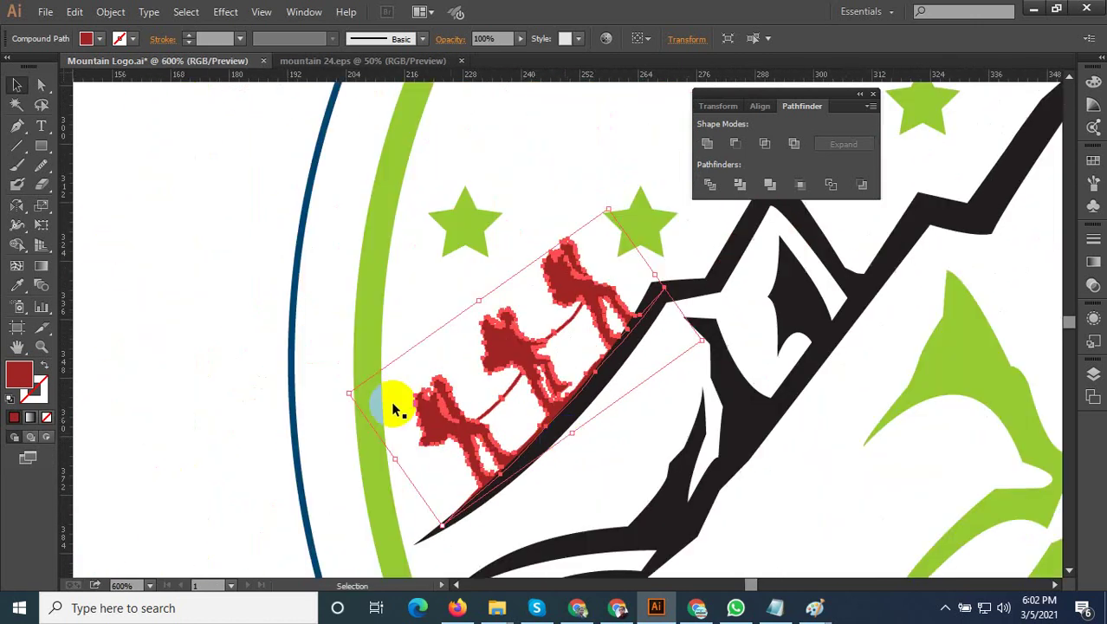
Fill the hiker silhouettes black using the Eyedropper on the mountain outline
{"action": "left_click", "coordinate": [19, 287]}
{"action": "left_click", "coordinate": [700, 471]}
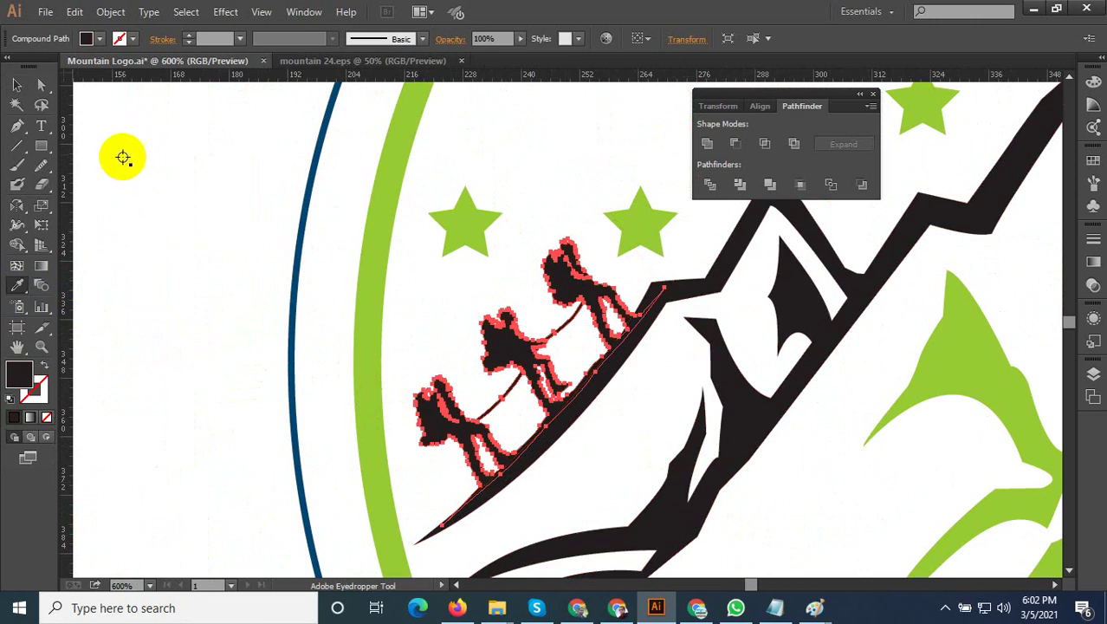
{"action": "left_click", "coordinate": [16, 84]}
{"action": "left_click", "coordinate": [328, 322]}
{"action": "scroll", "coordinate": [327, 322], "scroll_direction": "down", "scroll_amount": 2}
{"action": "scroll", "coordinate": [328, 371], "scroll_direction": "down", "scroll_amount": 2}
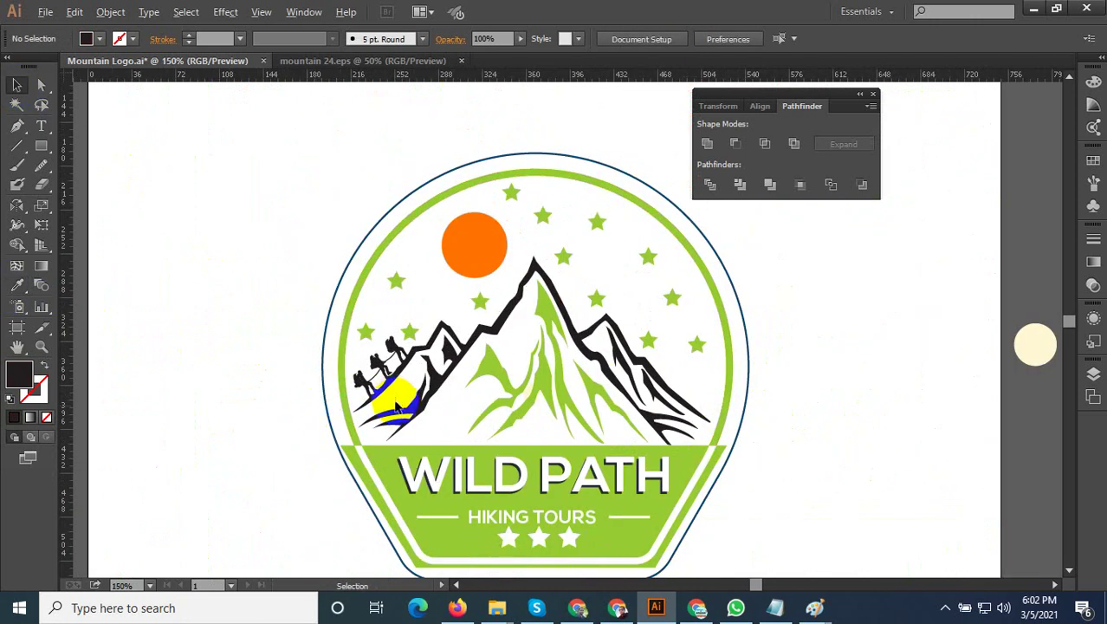
{"action": "scroll", "coordinate": [403, 411], "scroll_direction": "up", "scroll_amount": 2}
{"action": "scroll", "coordinate": [352, 347], "scroll_direction": "down", "scroll_amount": 2}
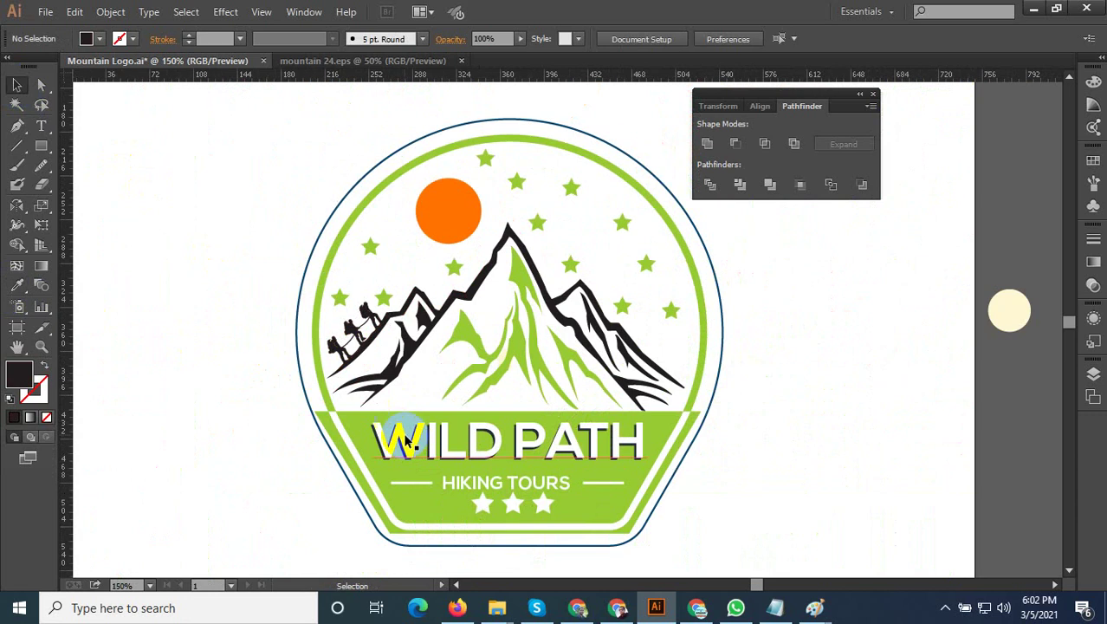
{"action": "scroll", "coordinate": [429, 459], "scroll_direction": "down", "scroll_amount": 3}
{"action": "scroll", "coordinate": [438, 467], "scroll_direction": "up", "scroll_amount": 2}
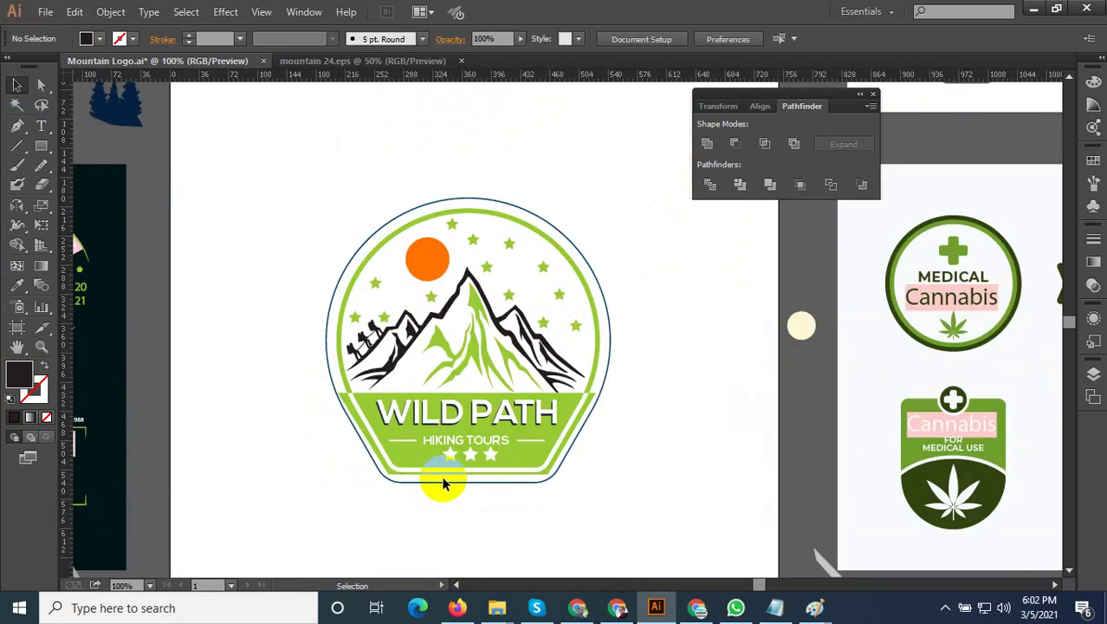
Isolate the mountain group and select its light-green inner shapes
{"action": "double_click", "coordinate": [469, 355]}
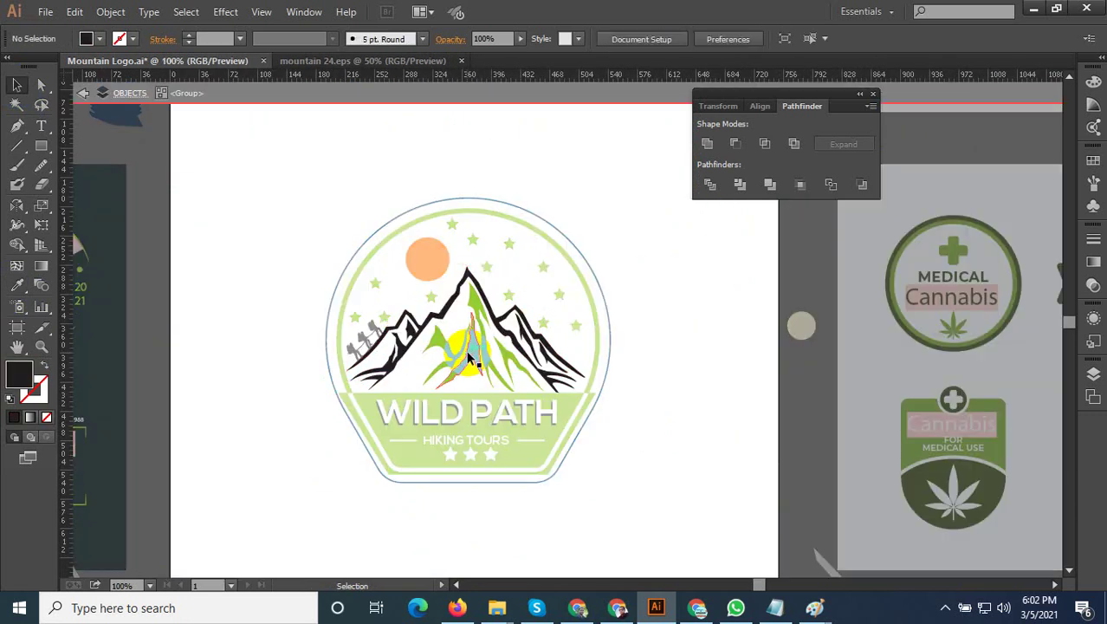
{"action": "left_click", "coordinate": [469, 355]}
{"action": "left_click", "coordinate": [18, 284]}
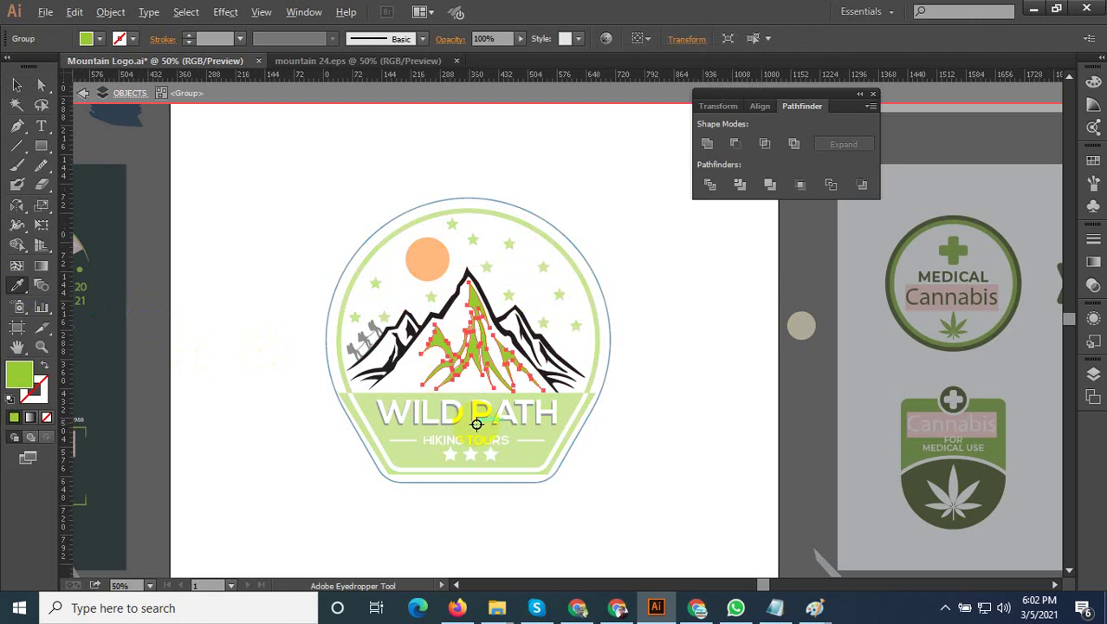
{"action": "scroll", "coordinate": [476, 424], "scroll_direction": "down", "scroll_amount": 2}
{"action": "key", "text": "Escape"}
{"action": "scroll", "coordinate": [477, 424], "scroll_direction": "up", "scroll_amount": 2}
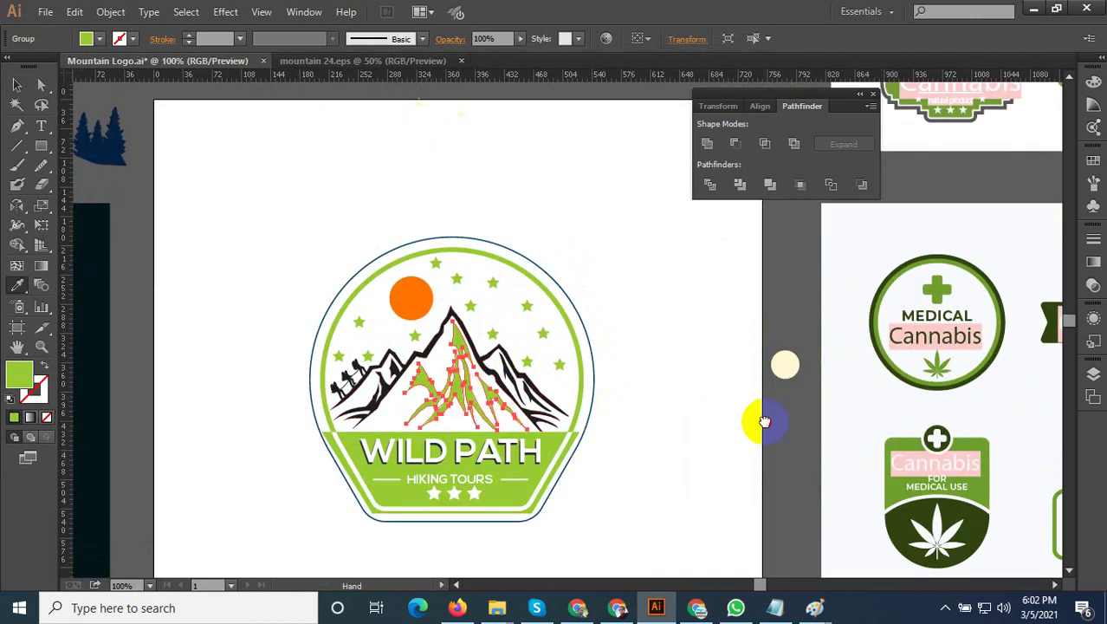
{"action": "scroll", "coordinate": [716, 454], "scroll_direction": "down", "scroll_amount": 2}
{"action": "scroll", "coordinate": [715, 454], "scroll_direction": "right", "scroll_amount": 5}
Fill the selected shapes with dark green sampled from a medical badge
{"action": "left_click", "coordinate": [723, 436]}
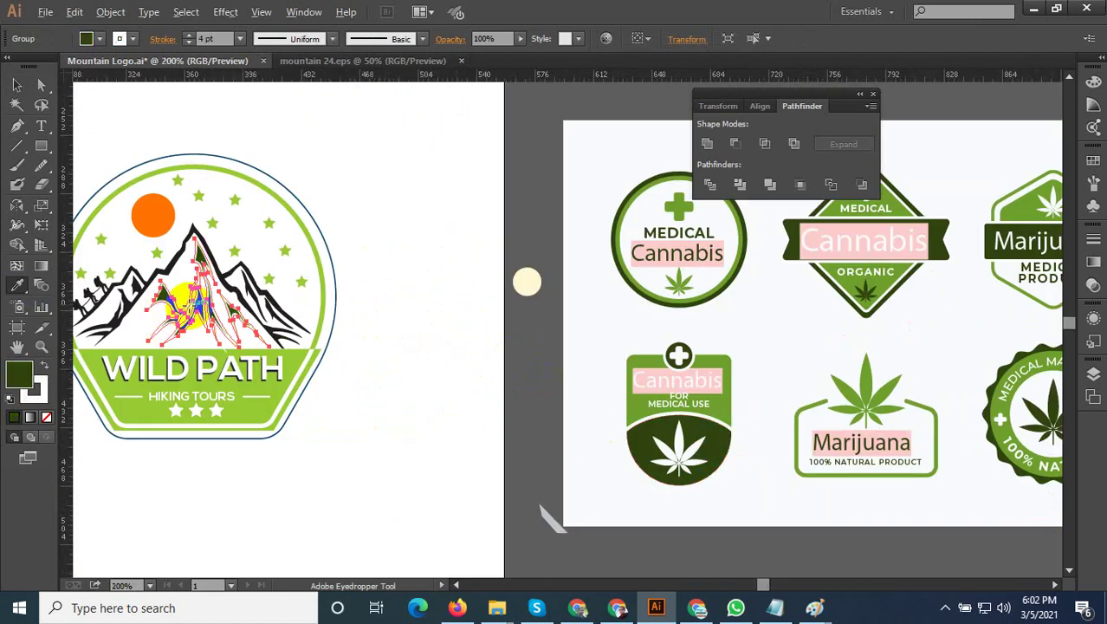
{"action": "scroll", "coordinate": [186, 305], "scroll_direction": "up", "scroll_amount": 3}
{"action": "scroll", "coordinate": [334, 346], "scroll_direction": "down", "scroll_amount": 2}
{"action": "scroll", "coordinate": [365, 374], "scroll_direction": "down", "scroll_amount": 1}
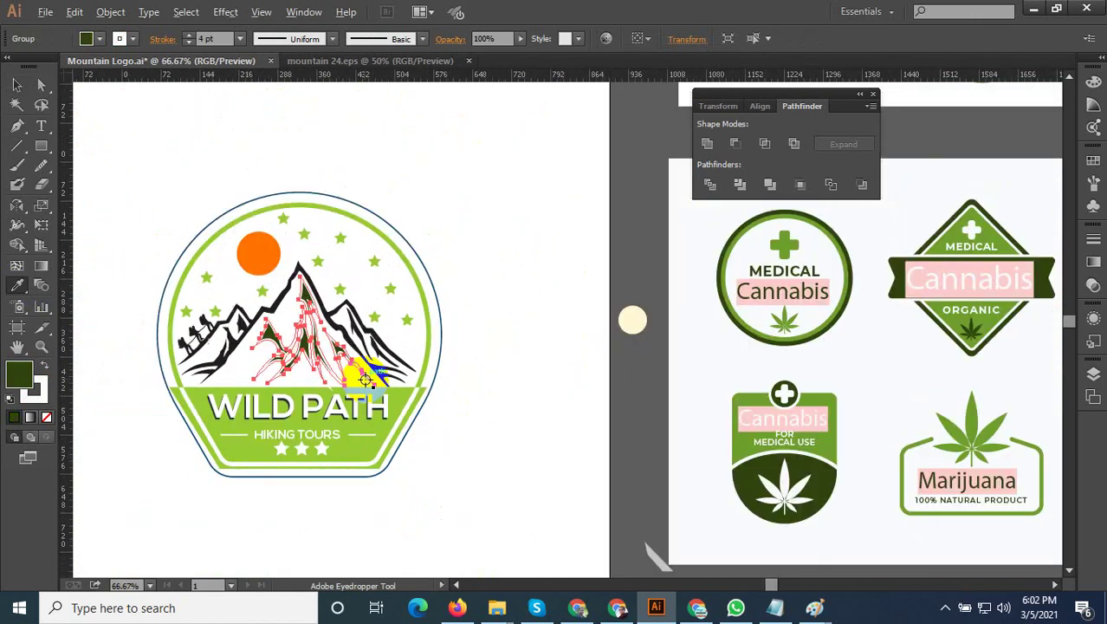
{"action": "scroll", "coordinate": [364, 299], "scroll_direction": "down", "scroll_amount": 1}
{"action": "left_click", "coordinate": [17, 85]}
{"action": "left_click", "coordinate": [468, 537]}
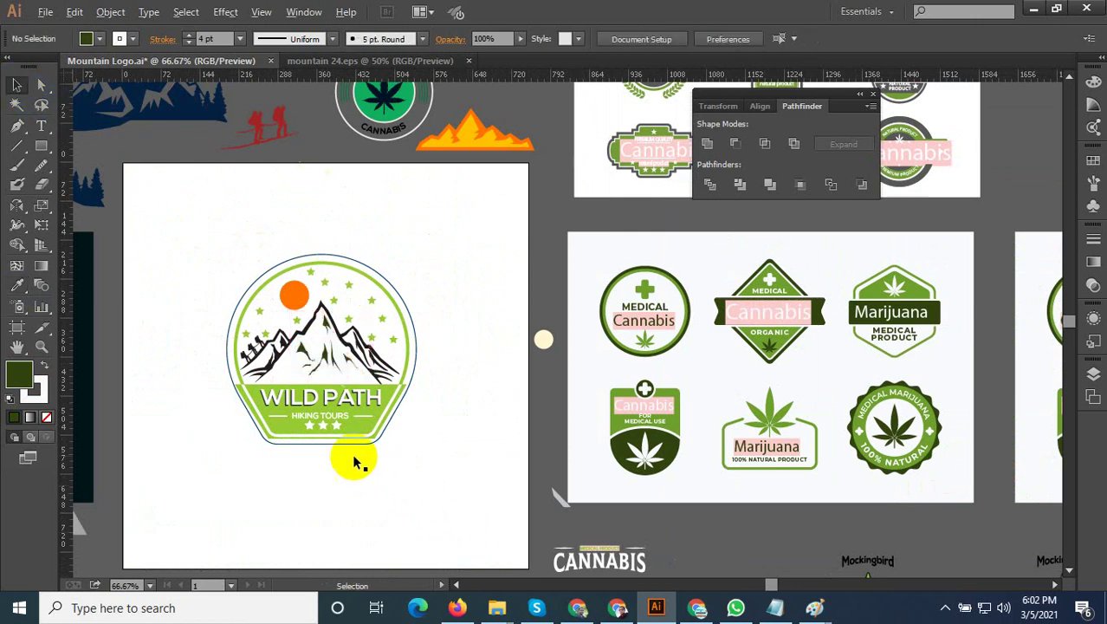
{"action": "scroll", "coordinate": [346, 403], "scroll_direction": "up", "scroll_amount": 2}
Select the green streaks inside the mountain, nudging one small streak down-left
{"action": "scroll", "coordinate": [318, 419], "scroll_direction": "up", "scroll_amount": 3}
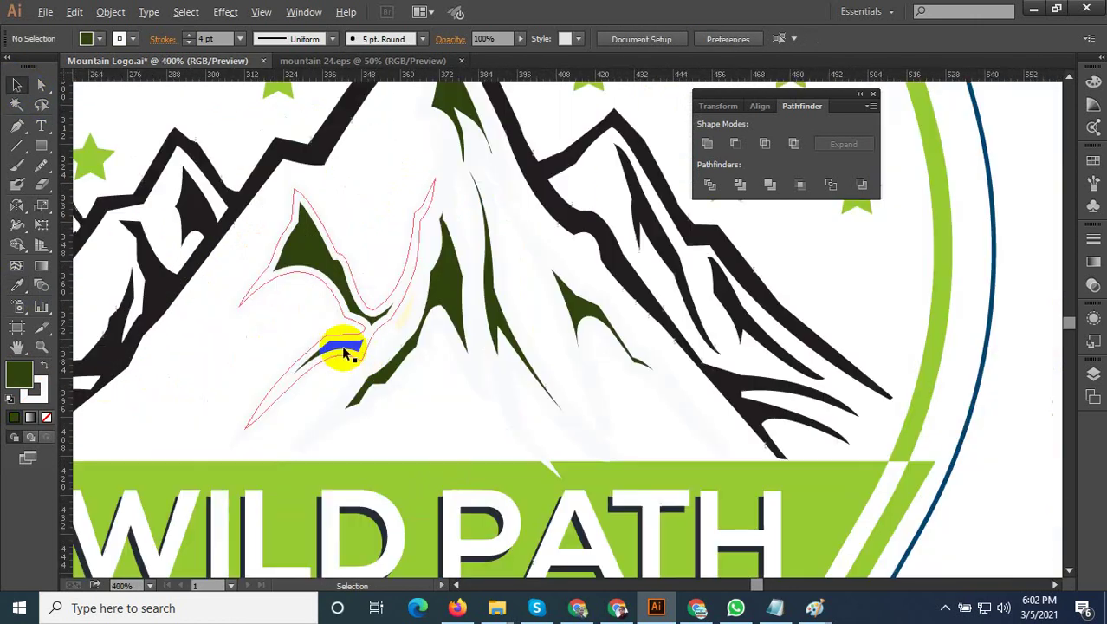
{"action": "scroll", "coordinate": [425, 411], "scroll_direction": "down", "scroll_amount": 3}
{"action": "left_click", "coordinate": [427, 390]}
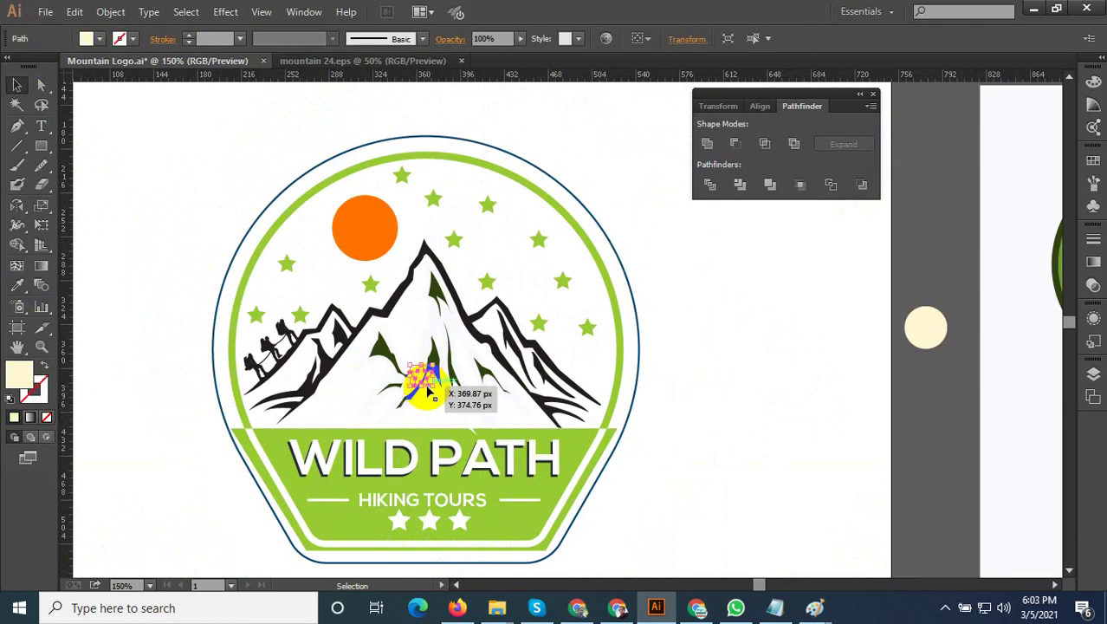
{"action": "left_click", "coordinate": [442, 371]}
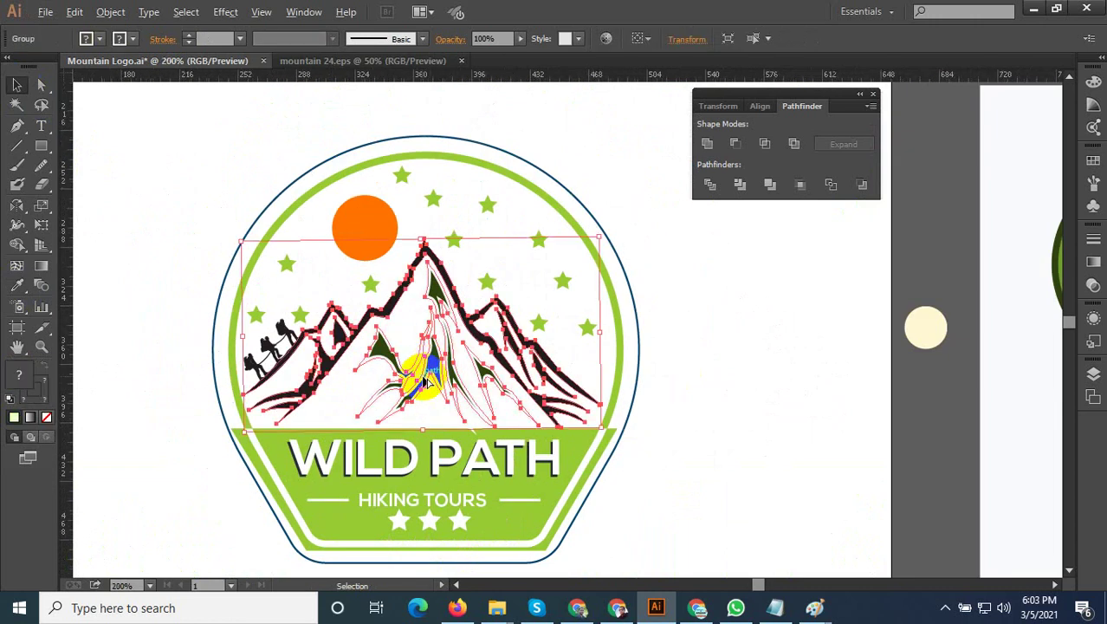
{"action": "scroll", "coordinate": [441, 390], "scroll_direction": "up", "scroll_amount": 2}
{"action": "left_click", "coordinate": [387, 356], "text": "shift"}
{"action": "left_click", "coordinate": [442, 338], "text": "shift"}
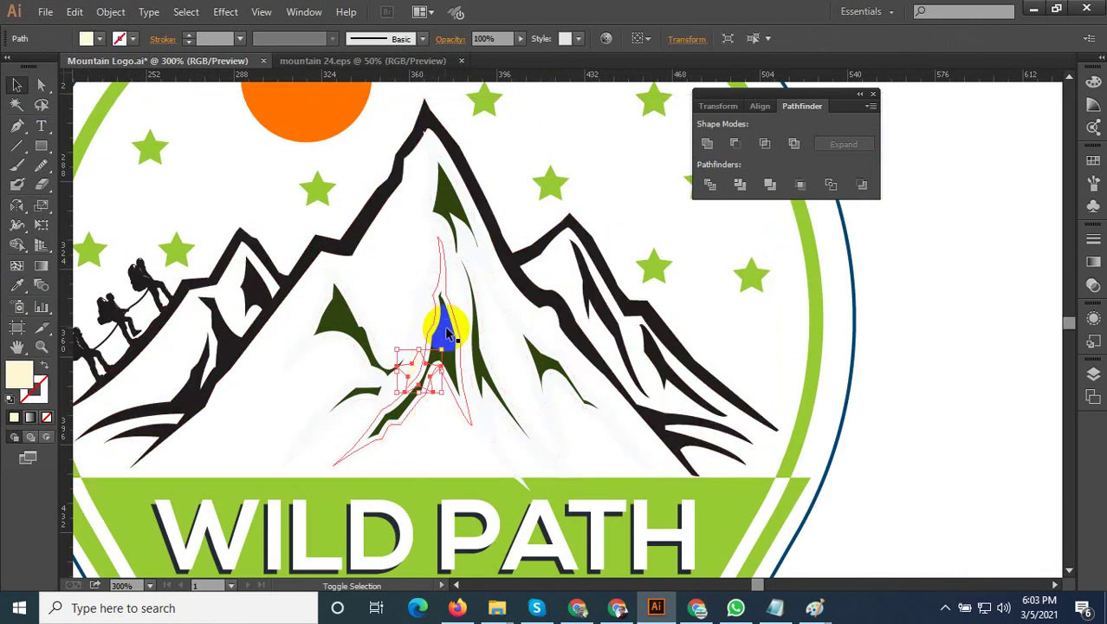
{"action": "left_click_drag", "start_coordinate": [443, 341], "coordinate": [416, 391]}
{"action": "left_click", "coordinate": [495, 445]}
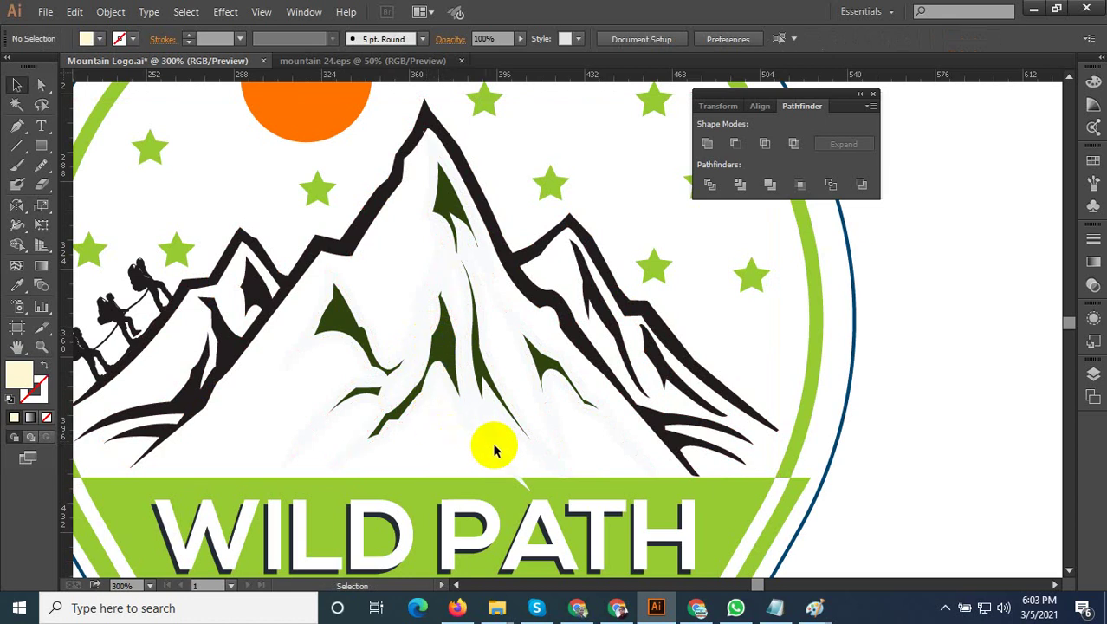
{"action": "left_click_drag", "start_coordinate": [589, 455], "coordinate": [307, 348]}
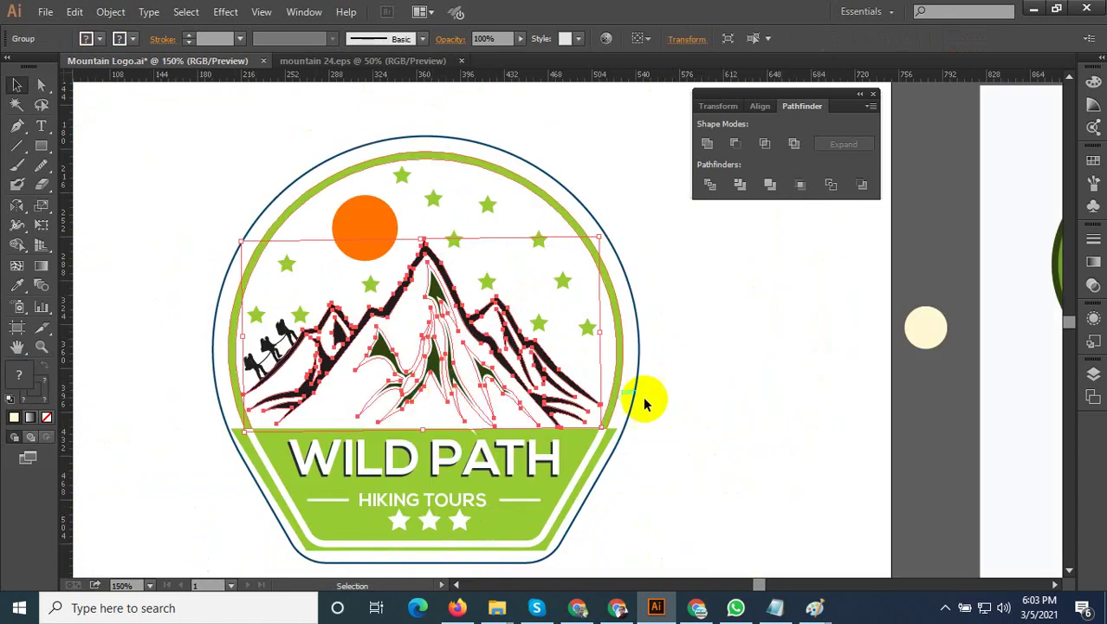
{"action": "left_click", "coordinate": [507, 401]}
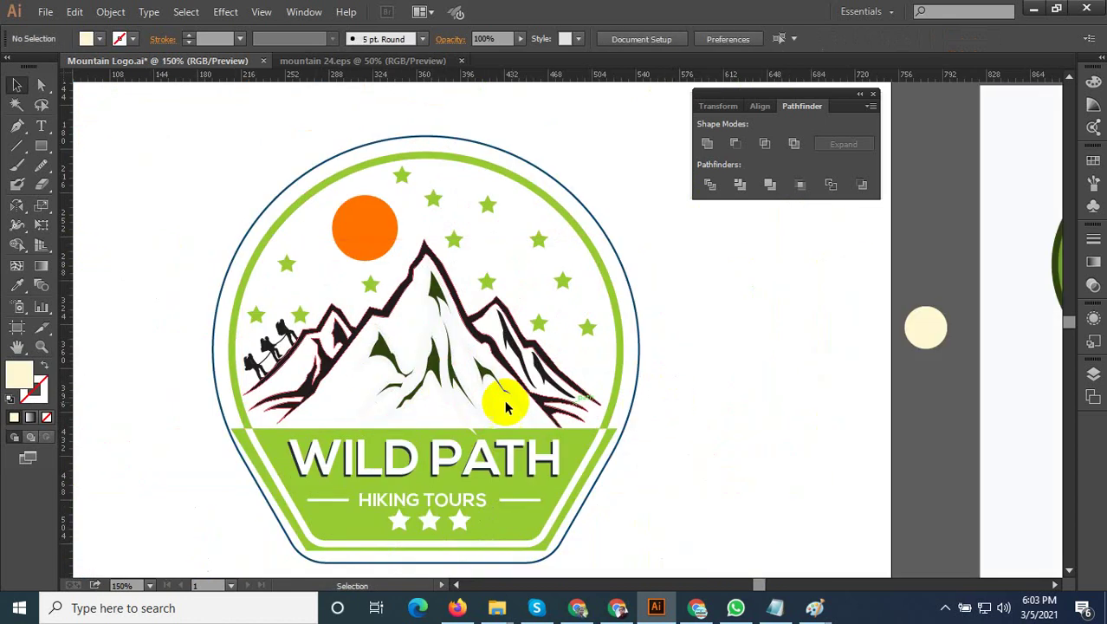
{"action": "left_click", "coordinate": [437, 383]}
{"action": "left_click", "coordinate": [437, 387]}
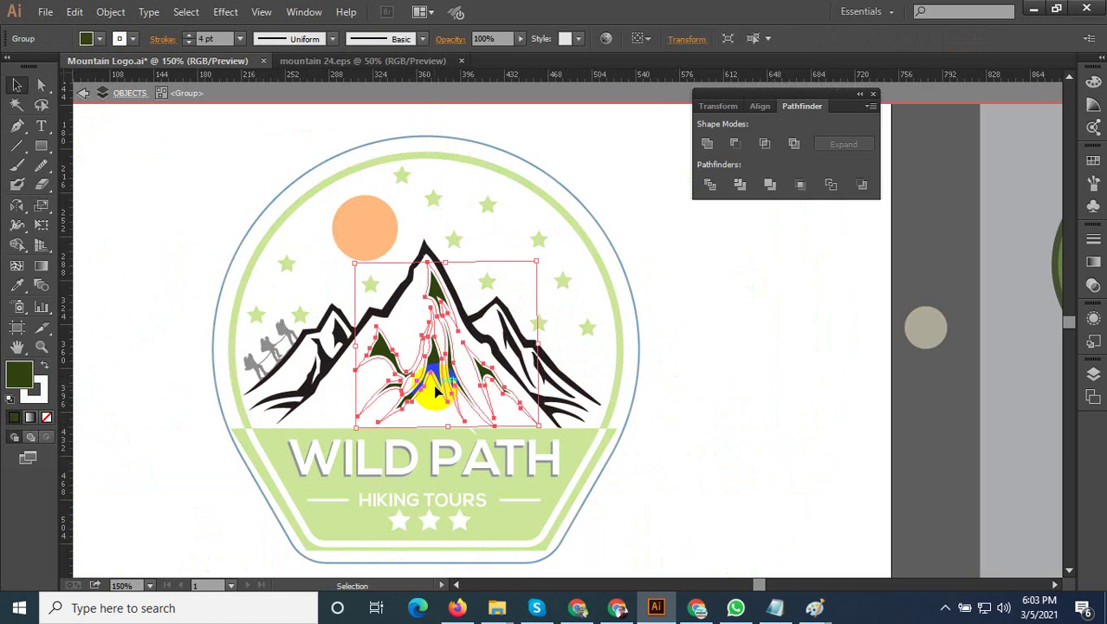
Give the mountain streaks the lighter green sampled from the Marijuana leaf
{"action": "left_click", "coordinate": [18, 286]}
{"action": "scroll", "coordinate": [559, 440], "scroll_direction": "down", "scroll_amount": 3}
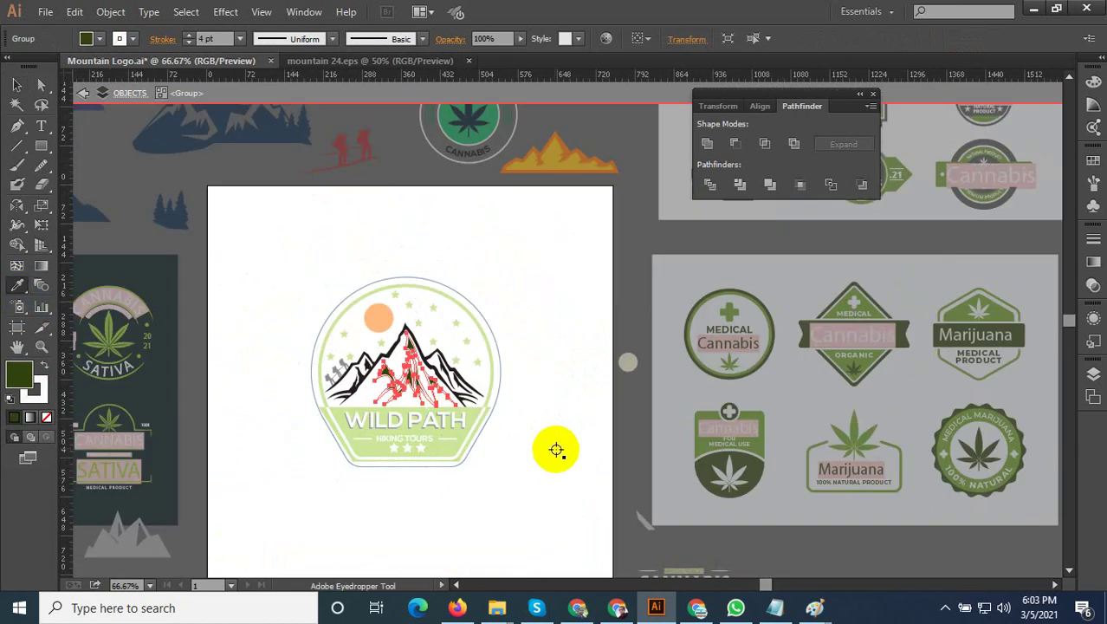
{"action": "scroll", "coordinate": [944, 444], "scroll_direction": "up", "scroll_amount": 3}
{"action": "scroll", "coordinate": [796, 441], "scroll_direction": "up", "scroll_amount": 2}
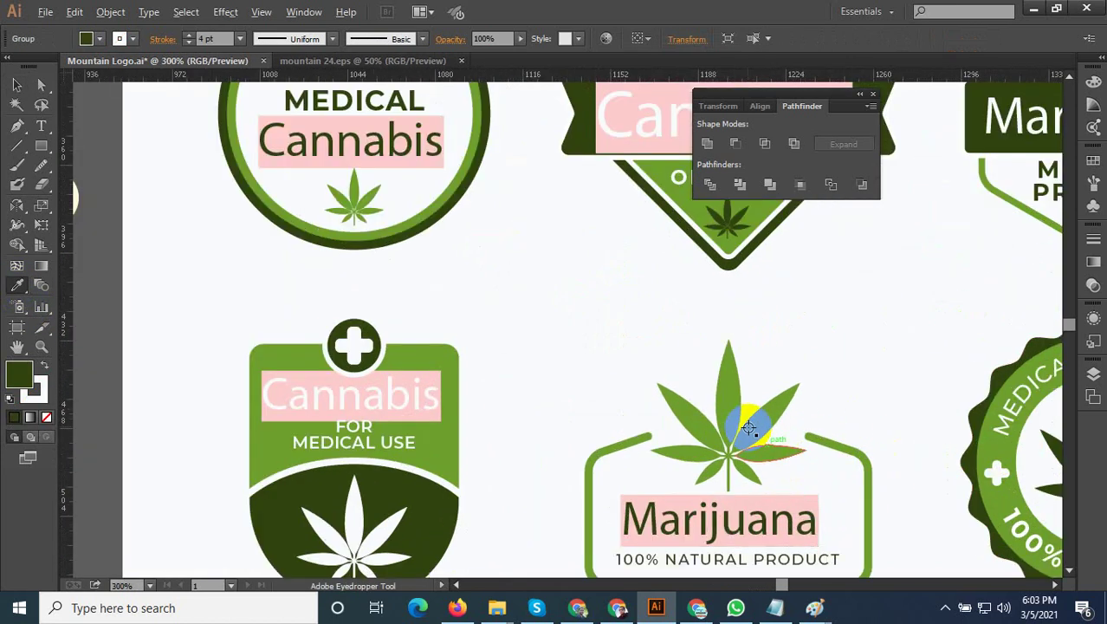
{"action": "scroll", "coordinate": [742, 444], "scroll_direction": "up", "scroll_amount": 2}
{"action": "left_click", "coordinate": [723, 400]}
{"action": "scroll", "coordinate": [798, 444], "scroll_direction": "down", "scroll_amount": 3}
{"action": "left_click", "coordinate": [750, 451]}
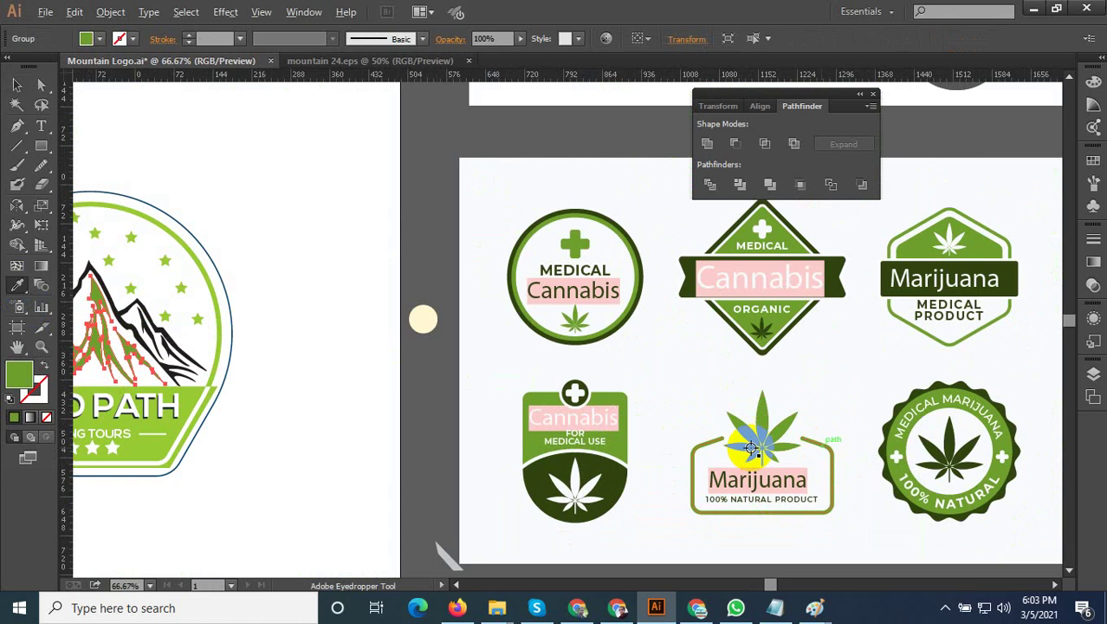
Fill the selected mountain streaks black, sampled from the mountain outline
{"action": "scroll", "coordinate": [624, 381], "scroll_direction": "down", "scroll_amount": 2}
{"action": "scroll", "coordinate": [467, 438], "scroll_direction": "up", "scroll_amount": 4}
{"action": "scroll", "coordinate": [467, 438], "scroll_direction": "up", "scroll_amount": 1}
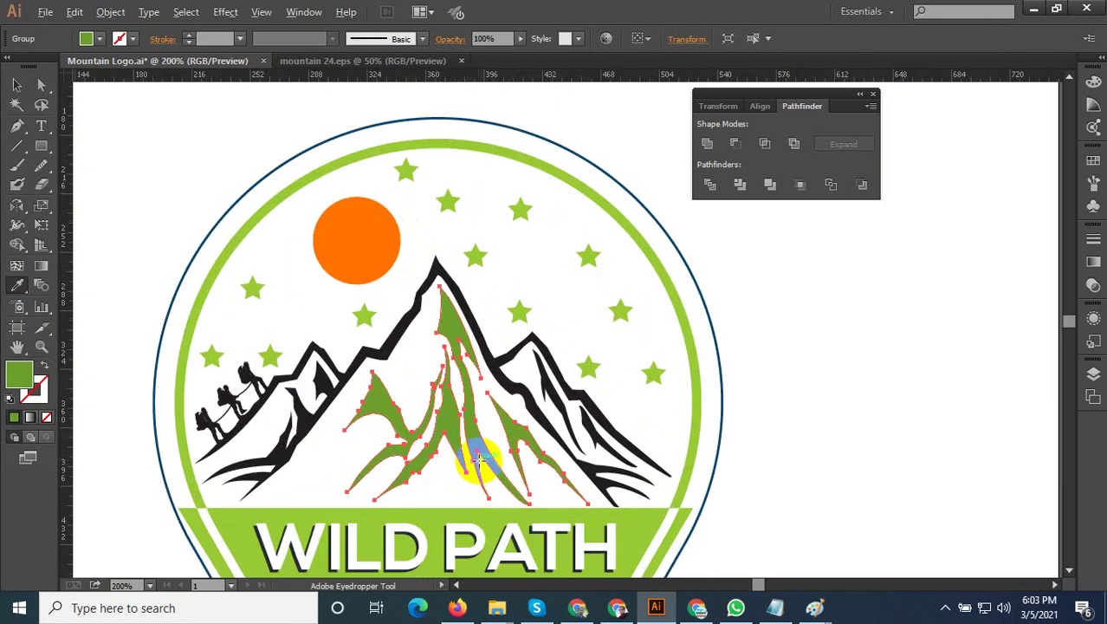
{"action": "scroll", "coordinate": [477, 459], "scroll_direction": "up", "scroll_amount": 1}
{"action": "left_click", "coordinate": [539, 354]}
{"action": "left_click", "coordinate": [430, 355]}
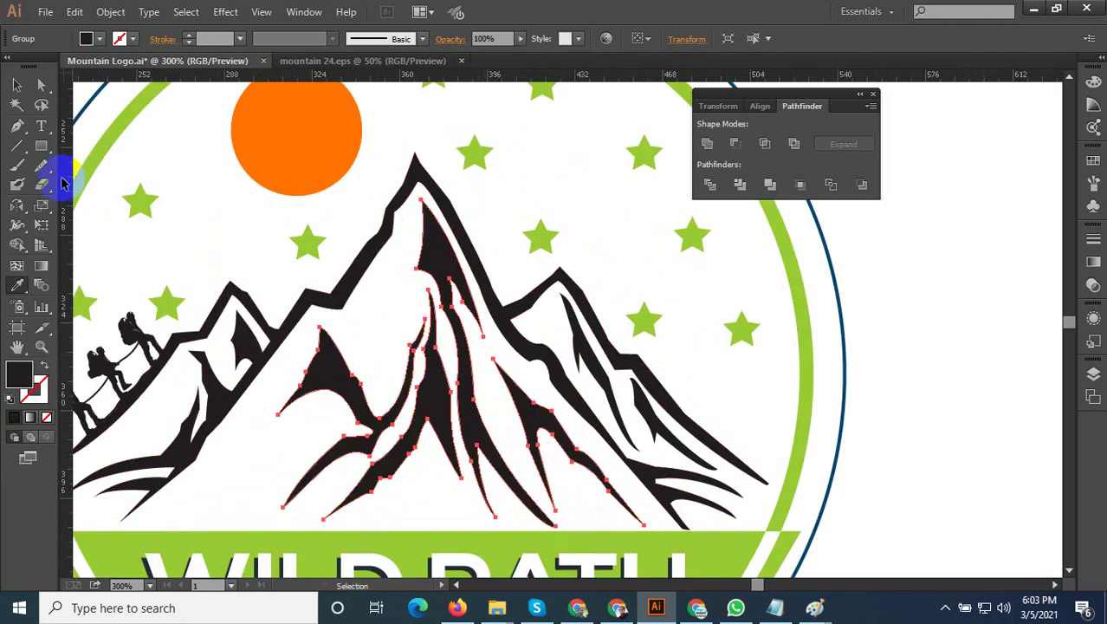
Clear the mountain selection and enter the orange sun group for editing
{"action": "left_click", "coordinate": [15, 87]}
{"action": "left_click", "coordinate": [452, 341]}
{"action": "scroll", "coordinate": [564, 396], "scroll_direction": "down", "scroll_amount": 1}
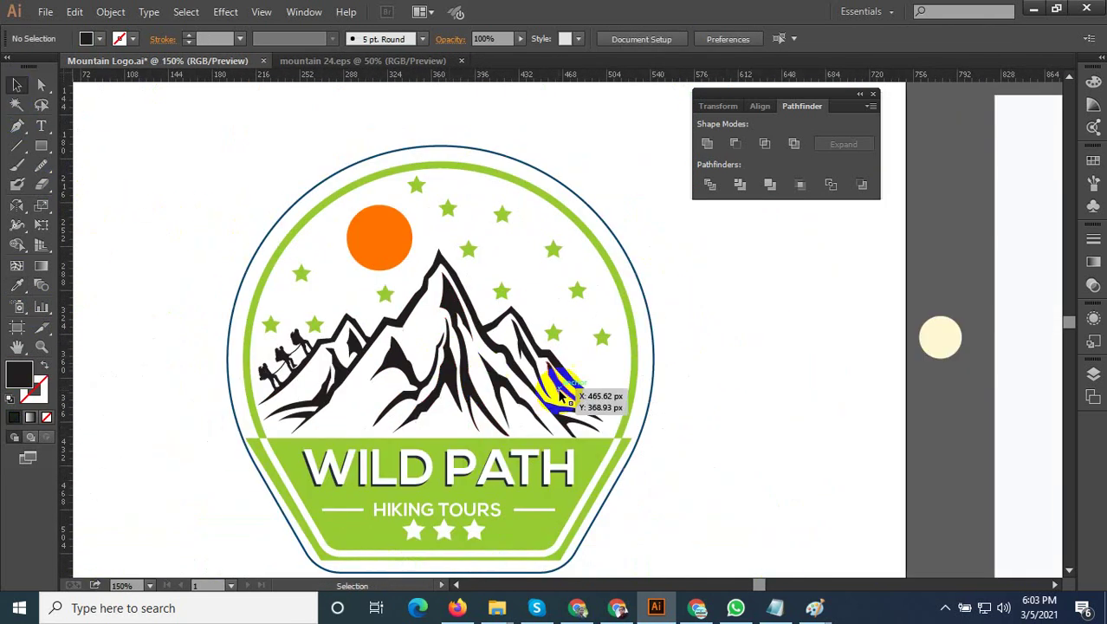
{"action": "scroll", "coordinate": [650, 381], "scroll_direction": "down", "scroll_amount": 3}
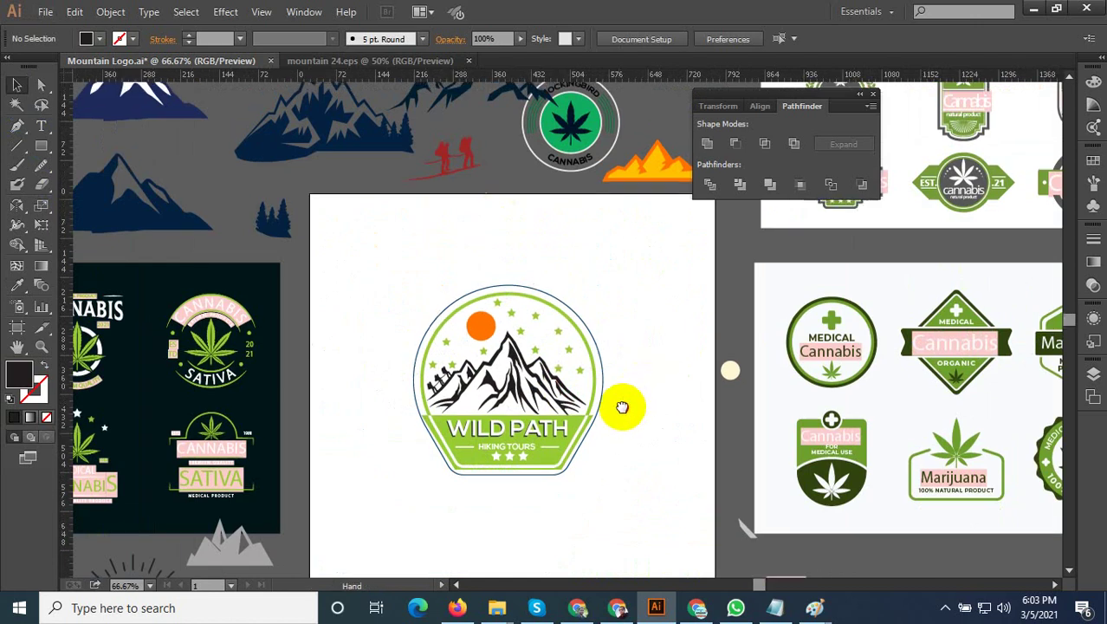
{"action": "scroll", "coordinate": [432, 322], "scroll_direction": "up", "scroll_amount": 1}
{"action": "scroll", "coordinate": [487, 342], "scroll_direction": "up", "scroll_amount": 1}
{"action": "left_click", "coordinate": [485, 344]}
{"action": "double_click", "coordinate": [485, 345]}
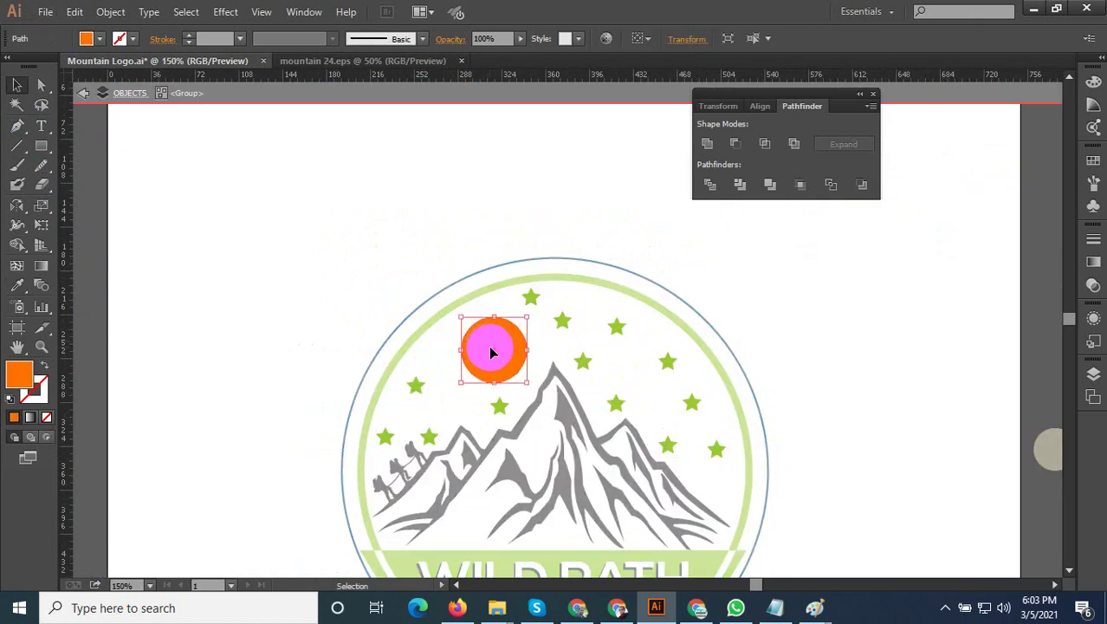
Scale the sun circle and move it just above the peak's left side
{"action": "left_click_drag", "start_coordinate": [528, 384], "coordinate": [536, 395]}
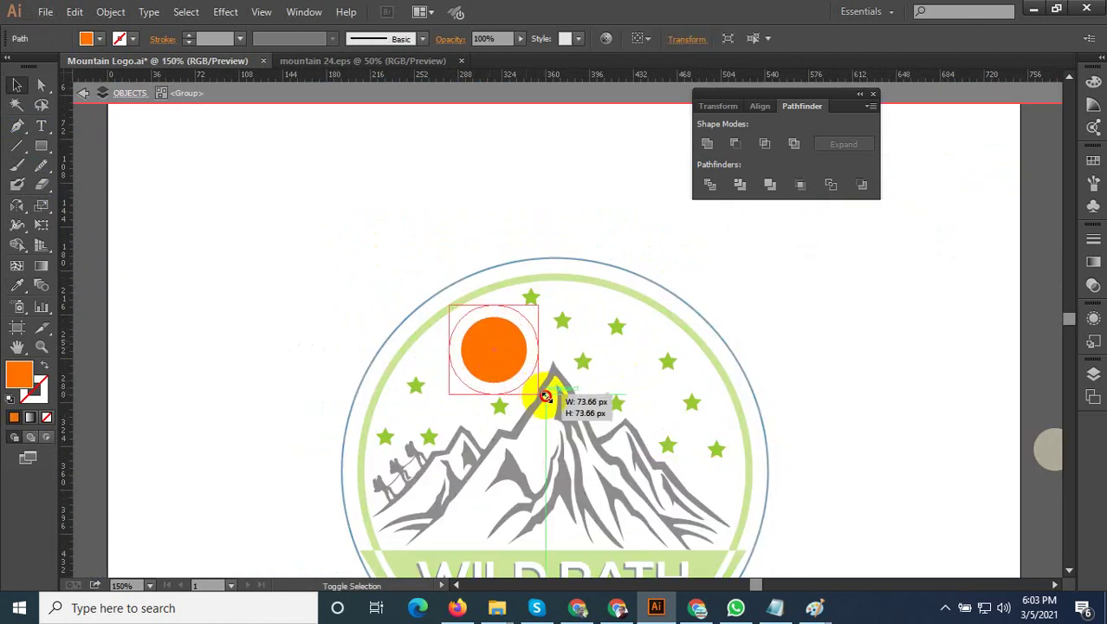
{"action": "scroll", "coordinate": [513, 375], "scroll_direction": "up", "scroll_amount": 1}
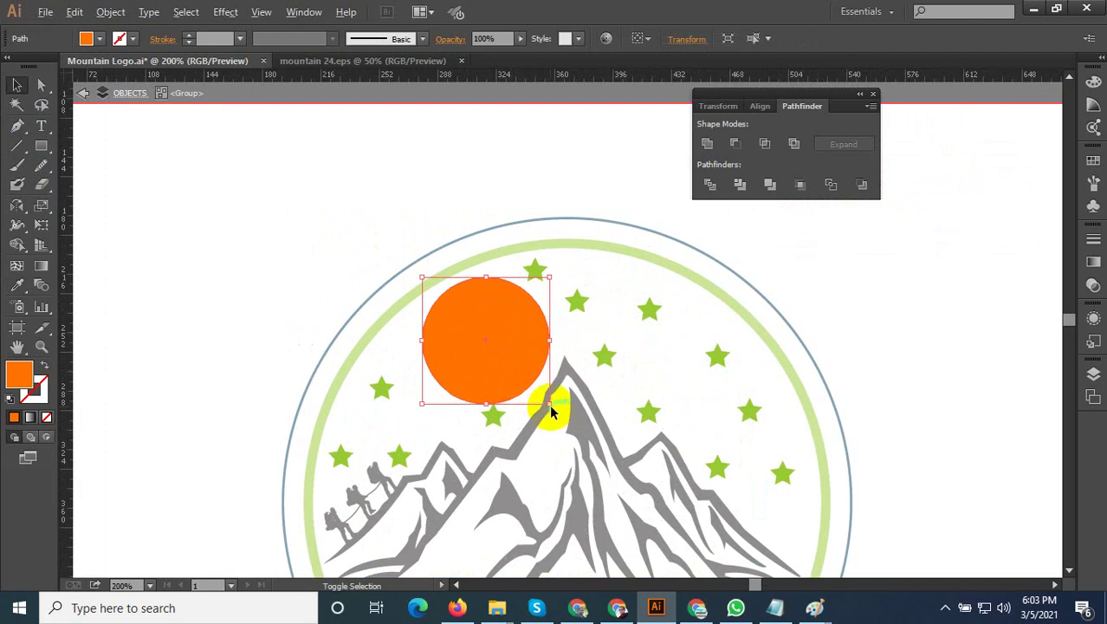
{"action": "left_click_drag", "start_coordinate": [551, 405], "coordinate": [518, 372]}
{"action": "left_click", "coordinate": [338, 282]}
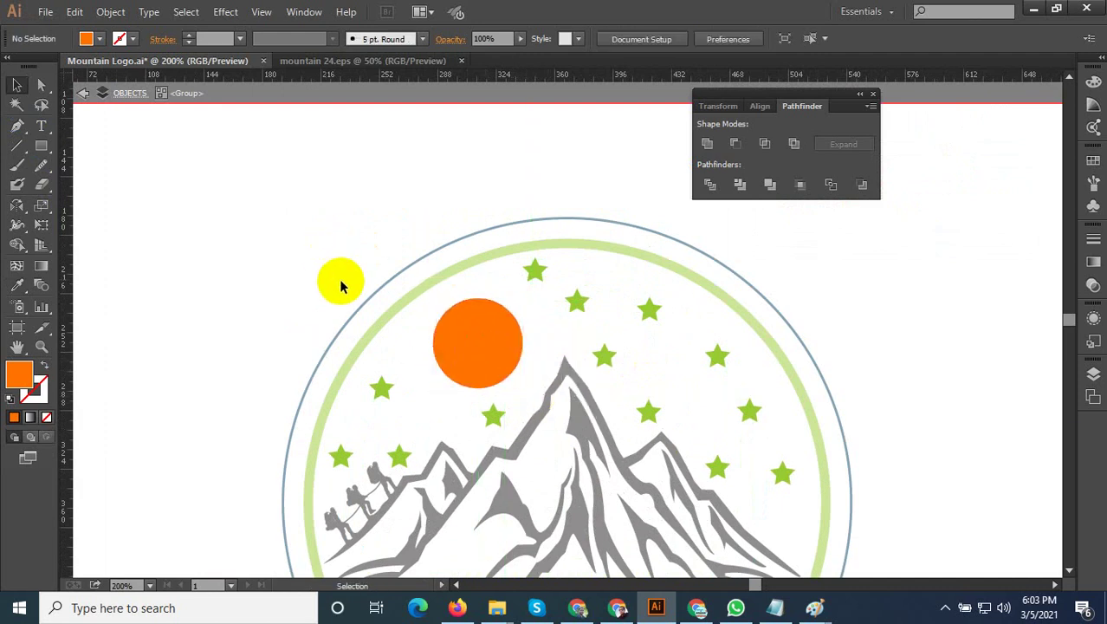
{"action": "double_click", "coordinate": [334, 331]}
{"action": "scroll", "coordinate": [425, 386], "scroll_direction": "down", "scroll_amount": 6}
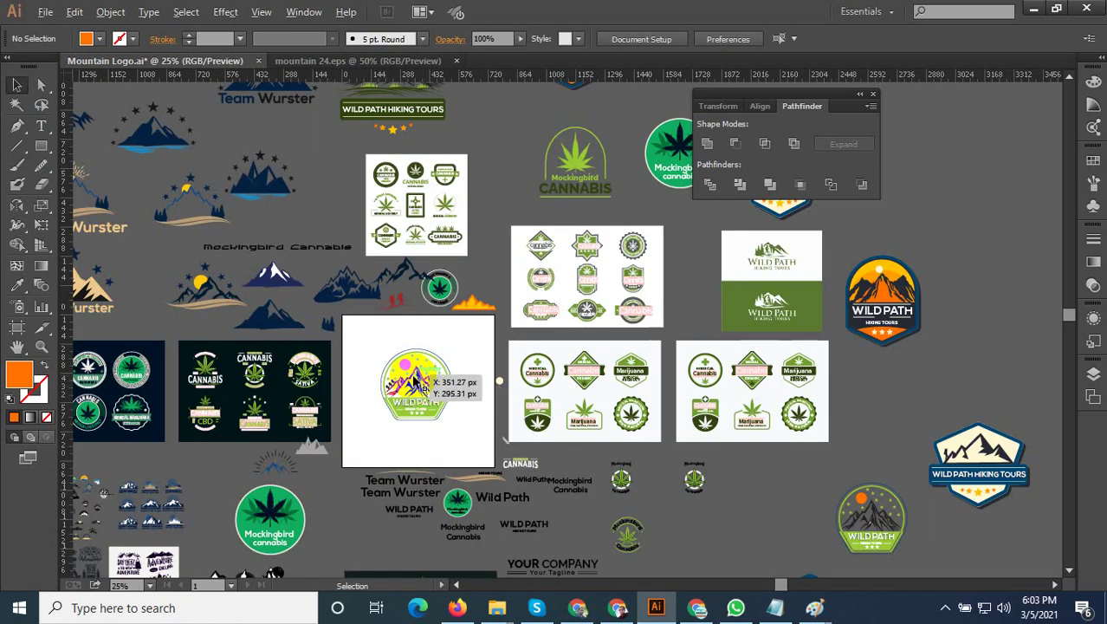
{"action": "left_click_drag", "start_coordinate": [414, 381], "coordinate": [374, 390]}
{"action": "scroll", "coordinate": [134, 255], "scroll_direction": "up", "scroll_amount": 2}
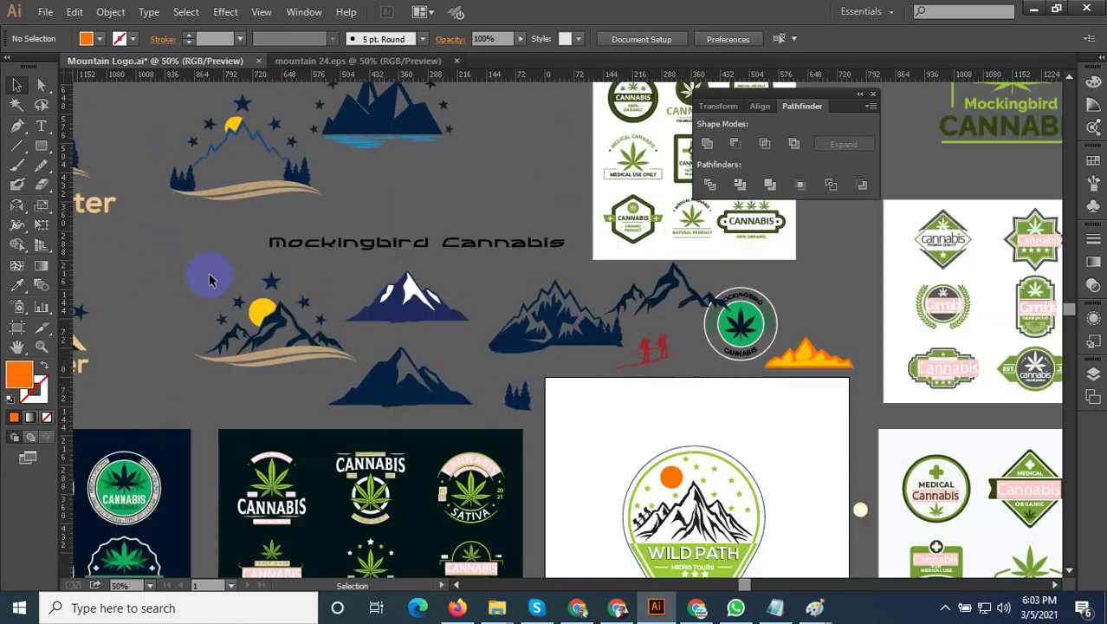
{"action": "scroll", "coordinate": [355, 364], "scroll_direction": "up", "scroll_amount": 2}
{"action": "scroll", "coordinate": [383, 469], "scroll_direction": "up", "scroll_amount": 3}
{"action": "scroll", "coordinate": [408, 421], "scroll_direction": "up", "scroll_amount": 3}
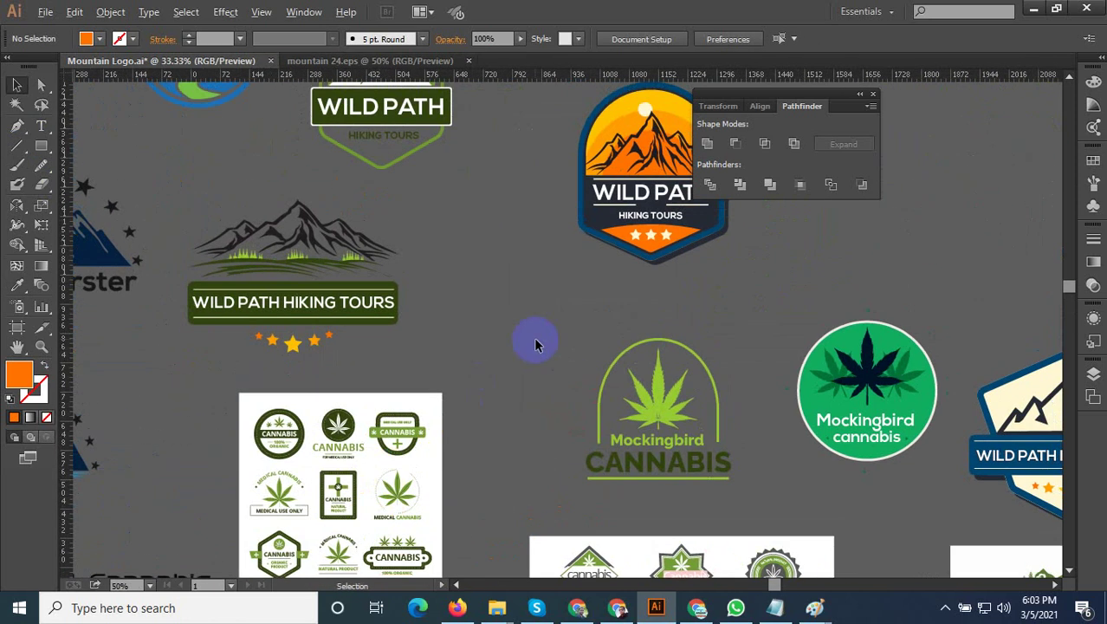
{"action": "scroll", "coordinate": [535, 338], "scroll_direction": "down", "scroll_amount": 2}
{"action": "mouse_move", "coordinate": [534, 344]}
{"action": "left_mouse_down"}
{"action": "mouse_move", "coordinate": [535, 357]}
{"action": "mouse_move", "coordinate": [511, 313]}
{"action": "mouse_move", "coordinate": [656, 301]}
{"action": "left_mouse_up"}
{"action": "mouse_move", "coordinate": [551, 329]}
{"action": "left_mouse_down"}
{"action": "mouse_move", "coordinate": [432, 383]}
{"action": "mouse_move", "coordinate": [550, 303]}
{"action": "left_mouse_up"}
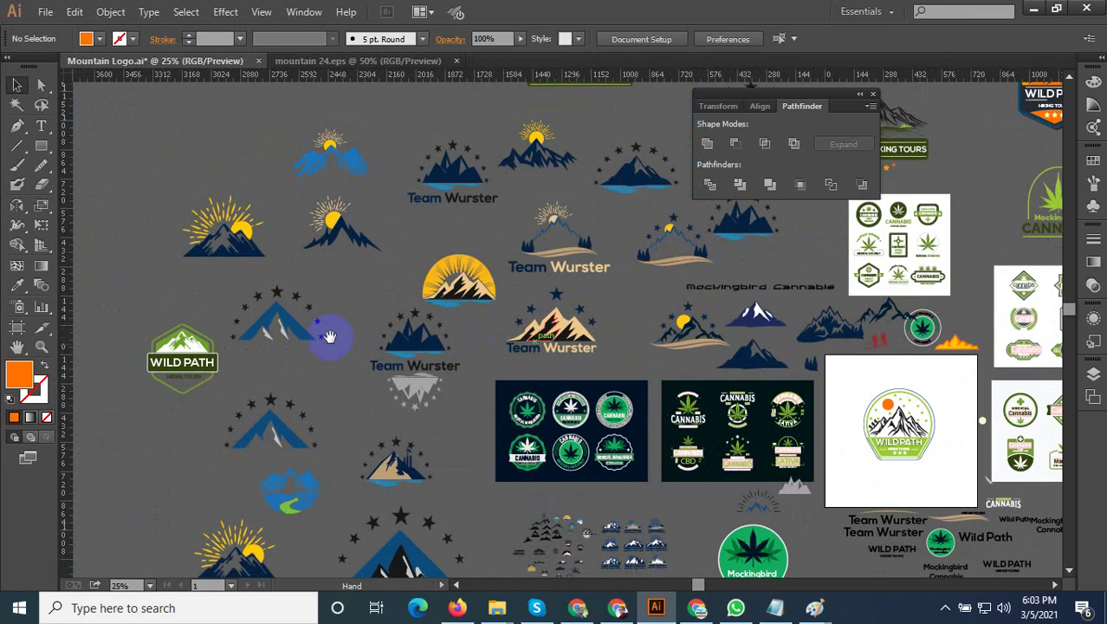
{"action": "scroll", "coordinate": [195, 208], "scroll_direction": "up", "scroll_amount": 2}
{"action": "scroll", "coordinate": [240, 218], "scroll_direction": "up", "scroll_amount": 1}
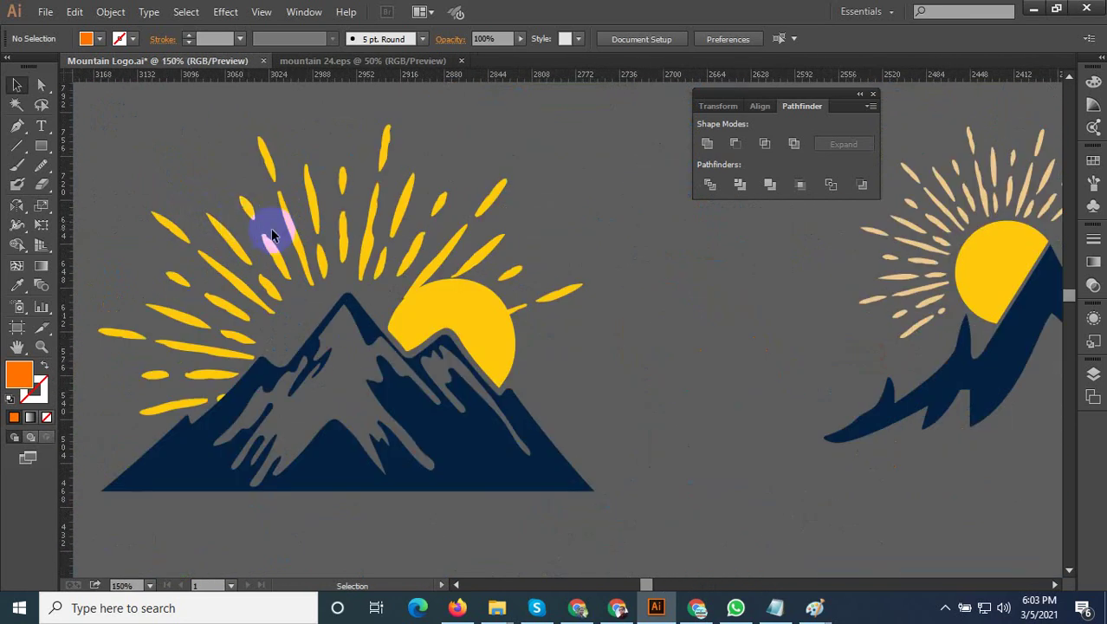
{"action": "scroll", "coordinate": [308, 270], "scroll_direction": "down", "scroll_amount": 3}
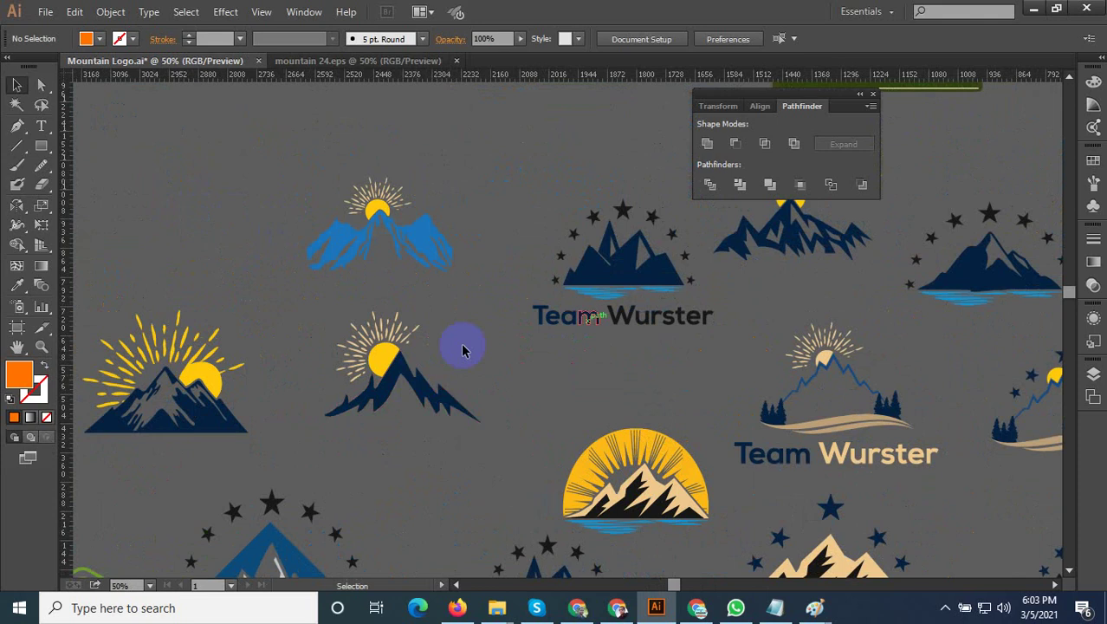
{"action": "left_click", "coordinate": [395, 339]}
{"action": "scroll", "coordinate": [381, 334], "scroll_direction": "up", "scroll_amount": 2}
{"action": "left_click", "coordinate": [381, 334]}
{"action": "double_click", "coordinate": [382, 334]}
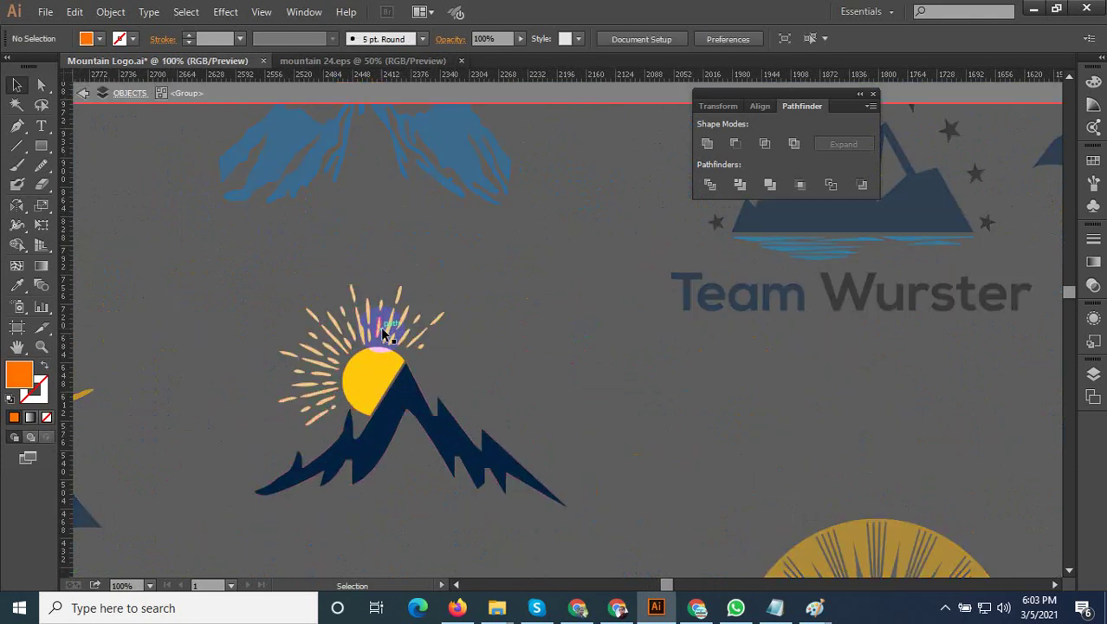
{"action": "left_click", "coordinate": [386, 333]}
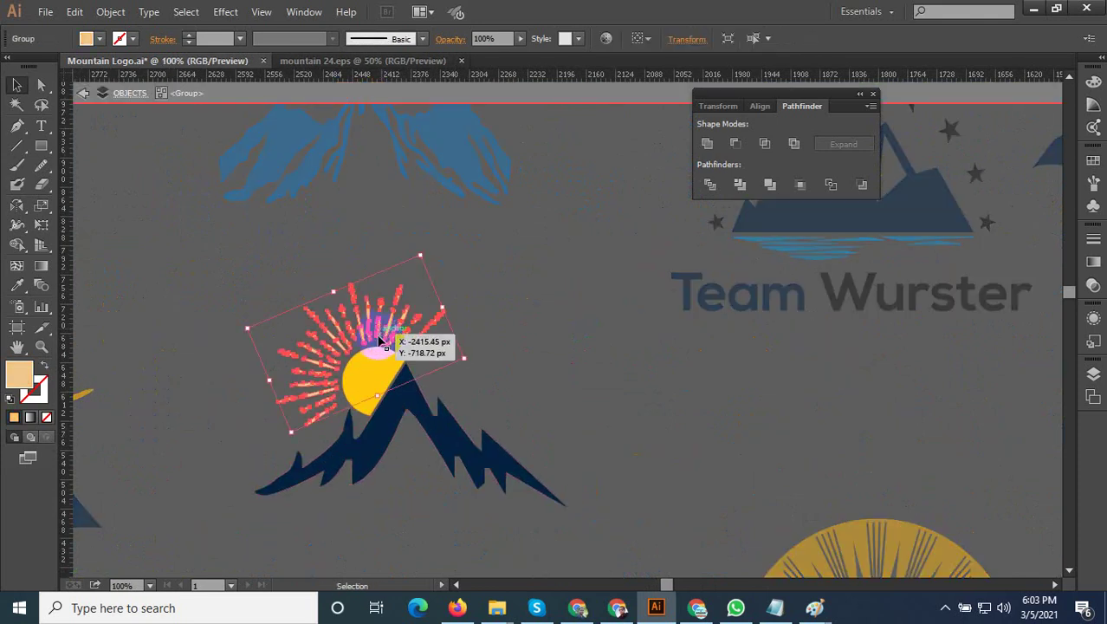
{"action": "double_click", "coordinate": [309, 408]}
{"action": "scroll", "coordinate": [353, 457], "scroll_direction": "down", "scroll_amount": 3}
{"action": "scroll", "coordinate": [337, 340], "scroll_direction": "down", "scroll_amount": 1}
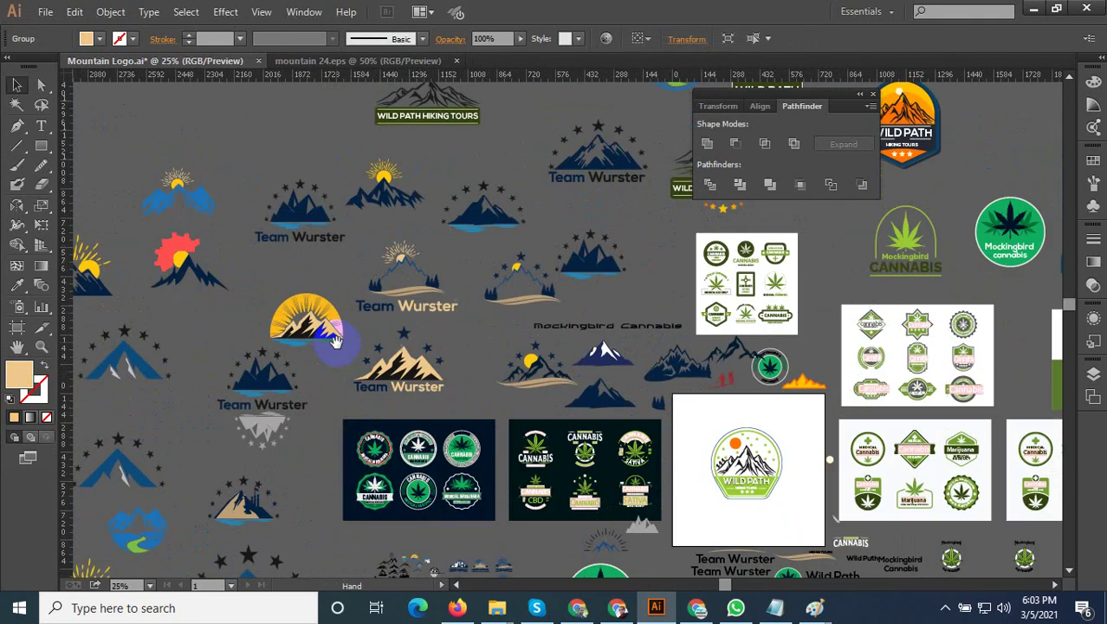
{"action": "left_click_drag", "start_coordinate": [319, 368], "coordinate": [329, 381]}
{"action": "left_click_drag", "start_coordinate": [160, 169], "coordinate": [217, 217]}
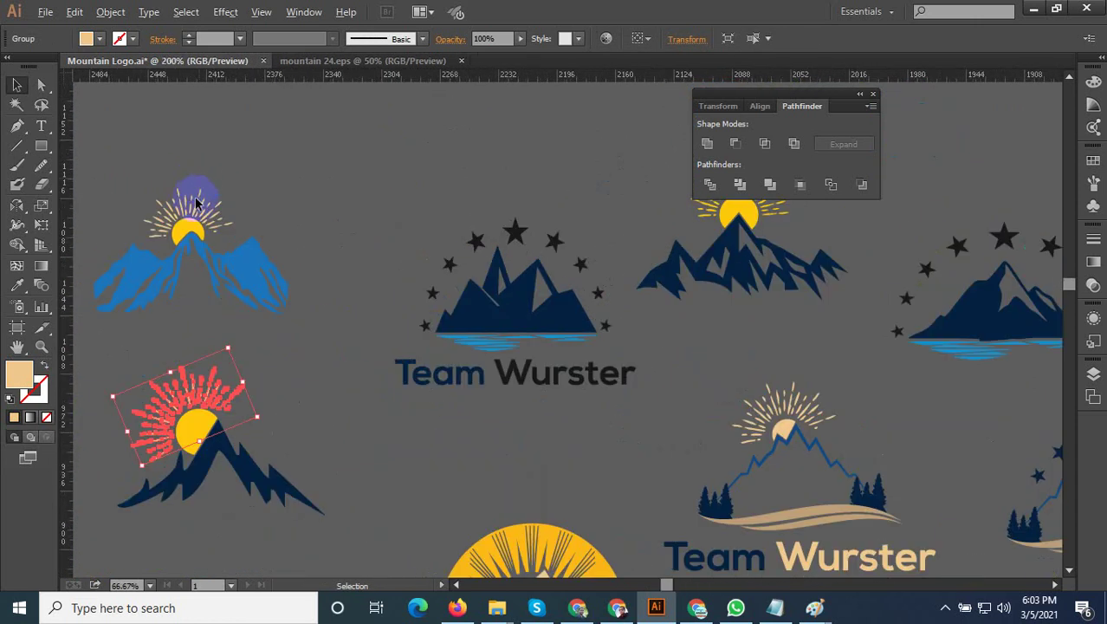
{"action": "double_click", "coordinate": [176, 246]}
{"action": "left_click", "coordinate": [186, 254]}
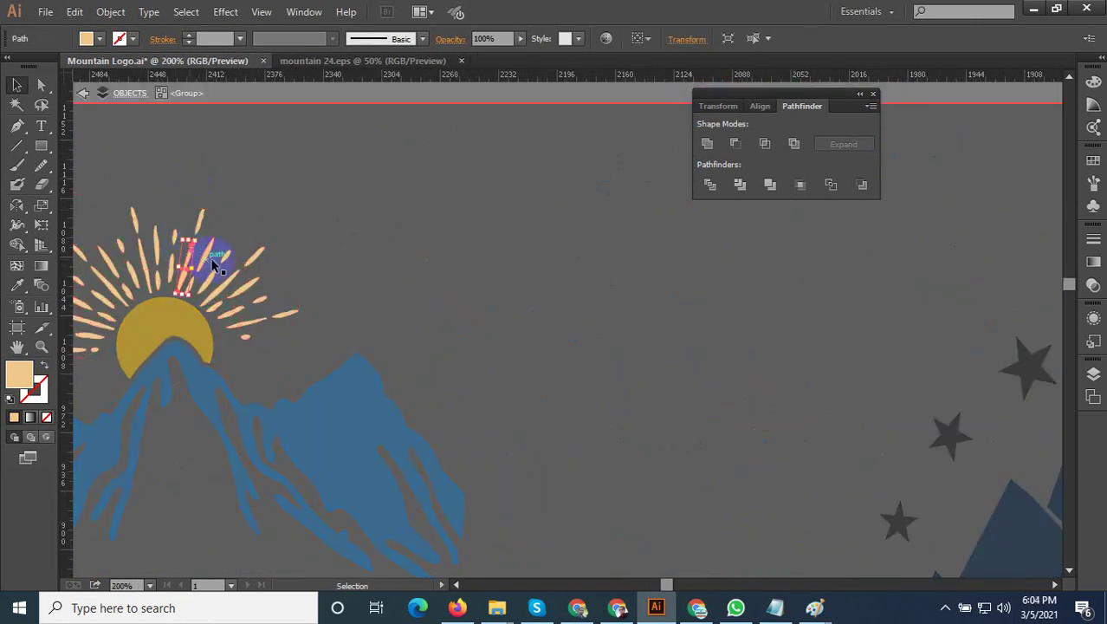
{"action": "key", "text": "Escape"}
{"action": "left_click", "coordinate": [249, 262]}
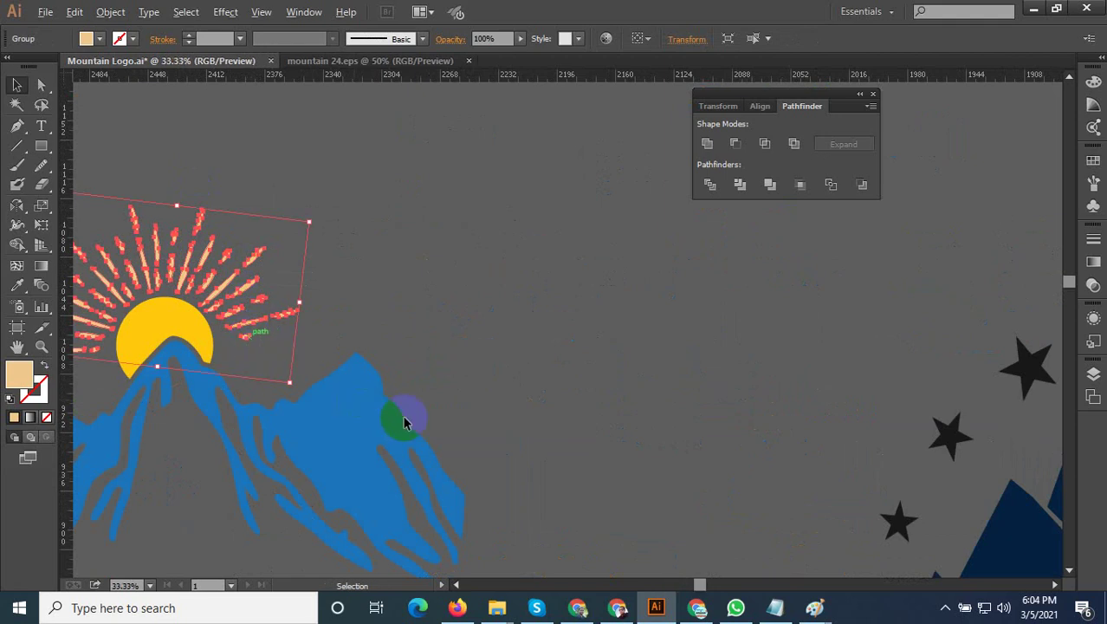
{"action": "scroll", "coordinate": [404, 415], "scroll_direction": "down", "scroll_amount": 10}
{"action": "left_click_drag", "start_coordinate": [523, 392], "coordinate": [457, 342]}
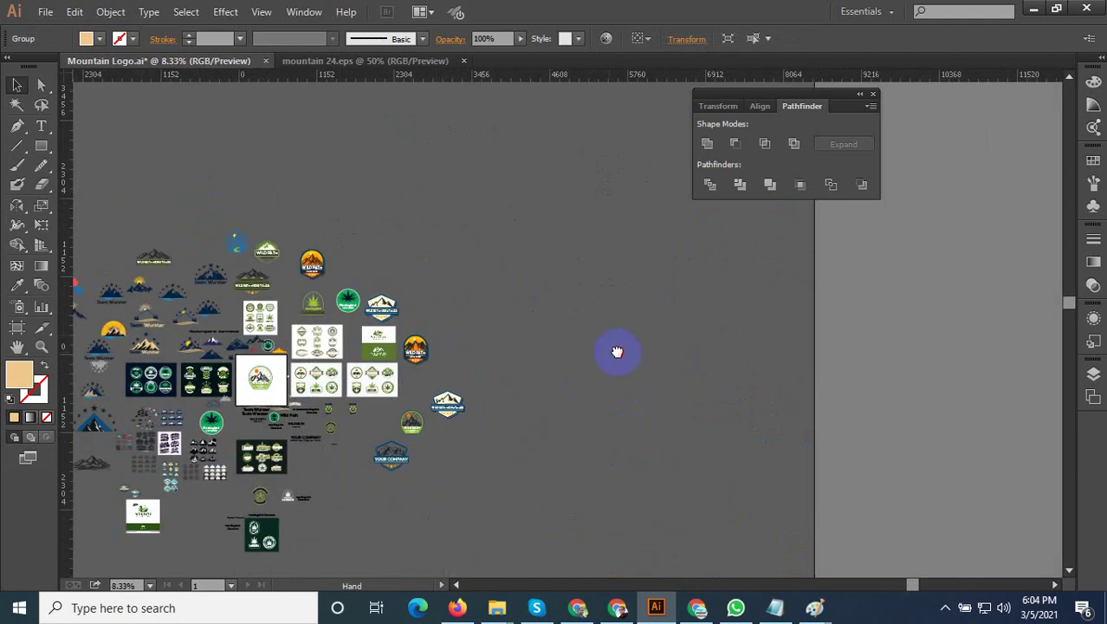
{"action": "scroll", "coordinate": [450, 346], "scroll_direction": "up", "scroll_amount": 4}
Pan from the Wild Path badge to the logo grid and select the Mountain 2017 logo
{"action": "scroll", "coordinate": [349, 452], "scroll_direction": "up", "scroll_amount": 5}
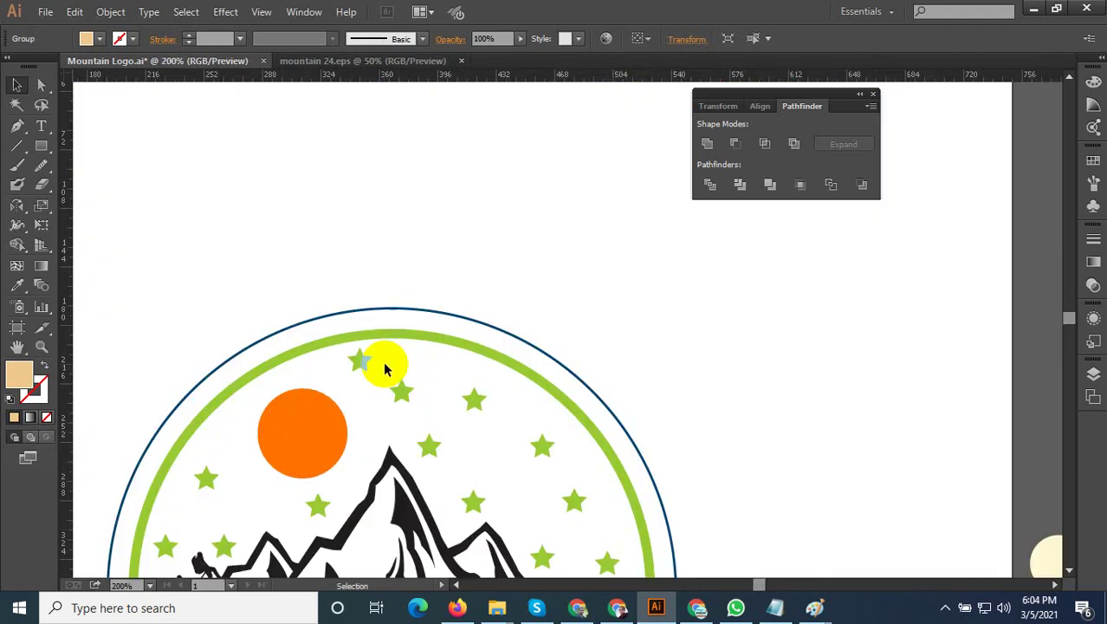
{"action": "mouse_move", "coordinate": [279, 457]}
{"action": "left_mouse_down"}
{"action": "mouse_move", "coordinate": [376, 363]}
{"action": "mouse_move", "coordinate": [480, 343]}
{"action": "left_mouse_up"}
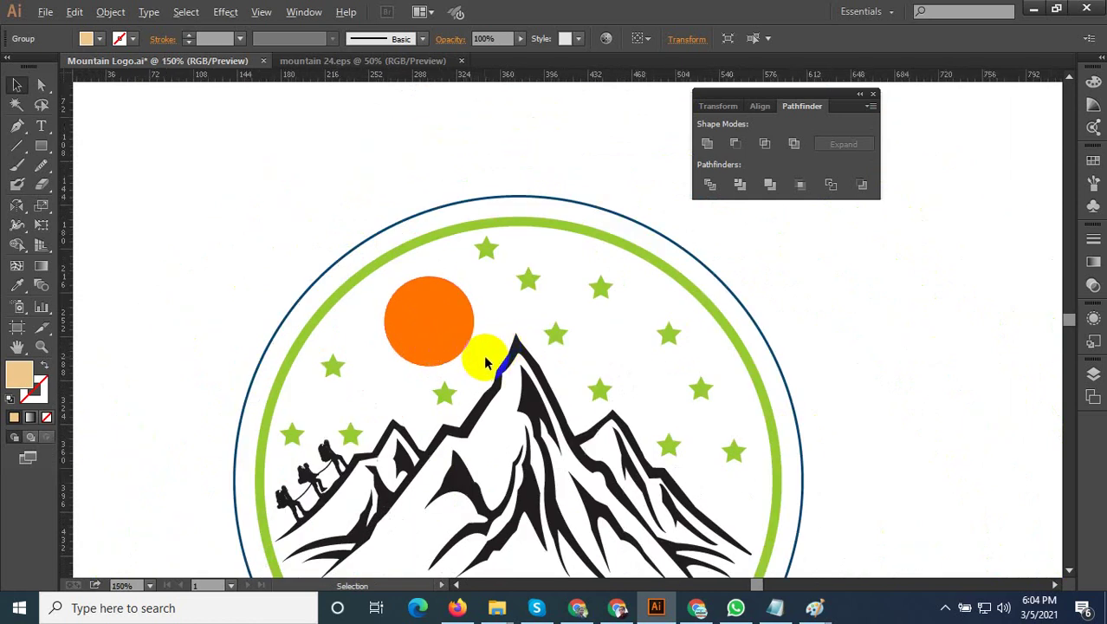
{"action": "scroll", "coordinate": [486, 364], "scroll_direction": "down", "scroll_amount": 3}
{"action": "scroll", "coordinate": [485, 346], "scroll_direction": "down", "scroll_amount": 2}
{"action": "scroll", "coordinate": [489, 298], "scroll_direction": "down", "scroll_amount": 2}
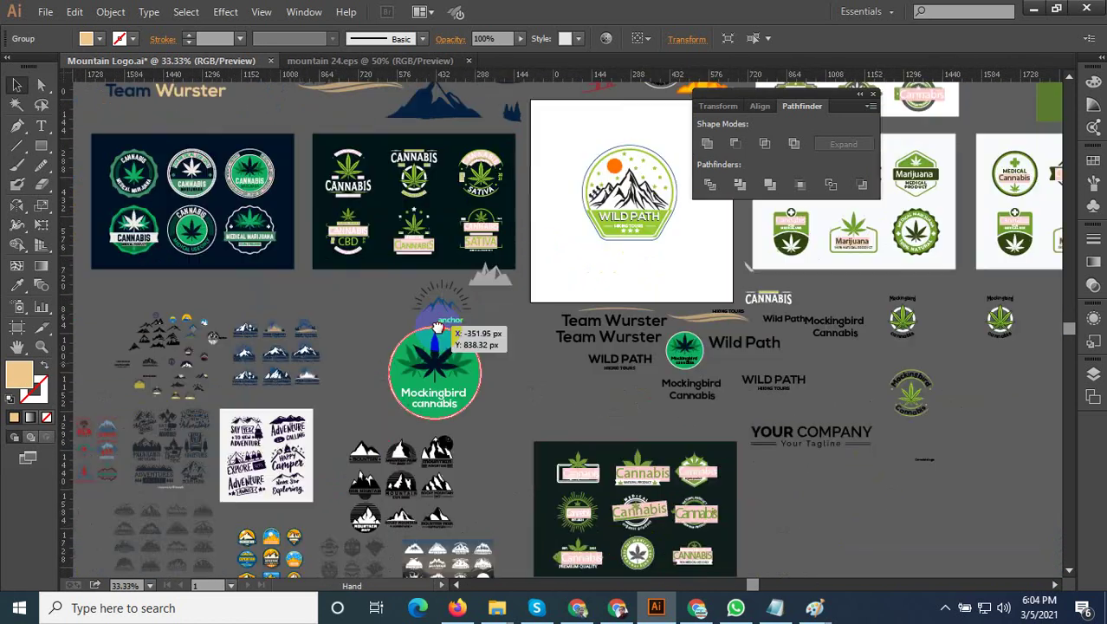
{"action": "scroll", "coordinate": [222, 366], "scroll_direction": "down", "scroll_amount": 1}
{"action": "scroll", "coordinate": [260, 407], "scroll_direction": "up", "scroll_amount": 1}
{"action": "scroll", "coordinate": [322, 457], "scroll_direction": "up", "scroll_amount": 2}
{"action": "scroll", "coordinate": [364, 399], "scroll_direction": "down", "scroll_amount": 3}
{"action": "scroll", "coordinate": [395, 342], "scroll_direction": "left", "scroll_amount": 3}
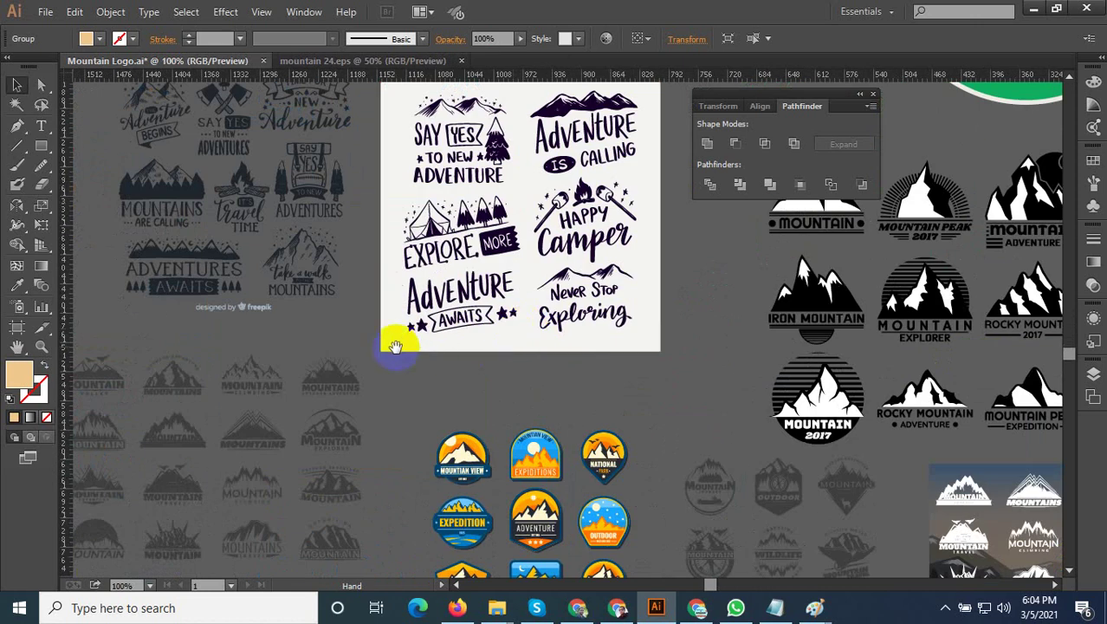
{"action": "scroll", "coordinate": [441, 350], "scroll_direction": "right", "scroll_amount": 2}
{"action": "scroll", "coordinate": [442, 373], "scroll_direction": "right", "scroll_amount": 3}
{"action": "scroll", "coordinate": [403, 356], "scroll_direction": "right", "scroll_amount": 3}
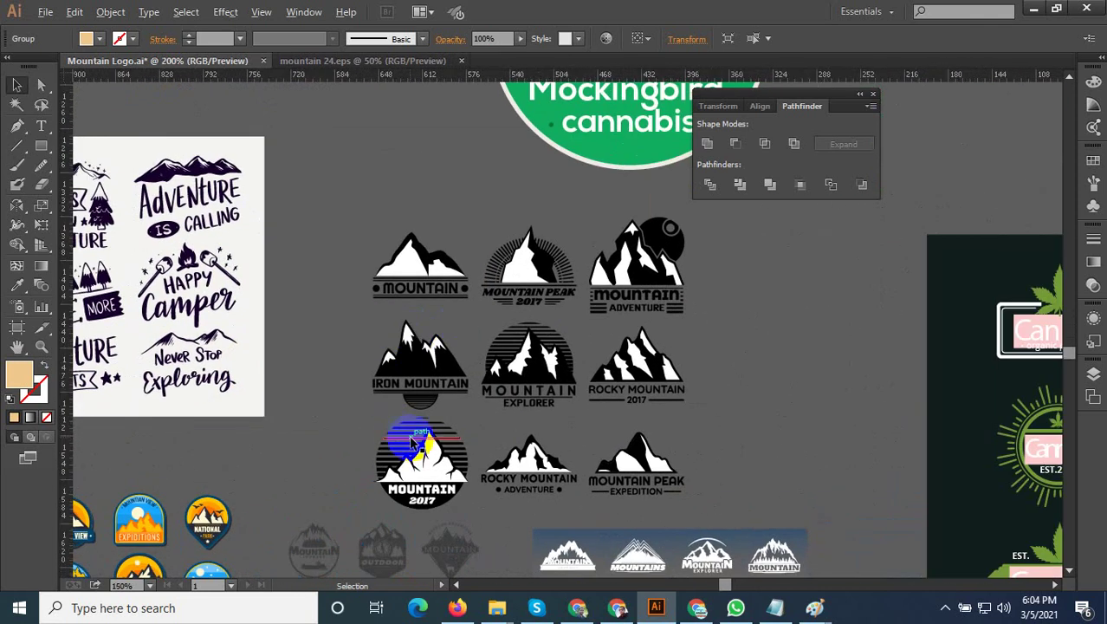
{"action": "scroll", "coordinate": [407, 450], "scroll_direction": "up", "scroll_amount": 3}
{"action": "left_click", "coordinate": [359, 509]}
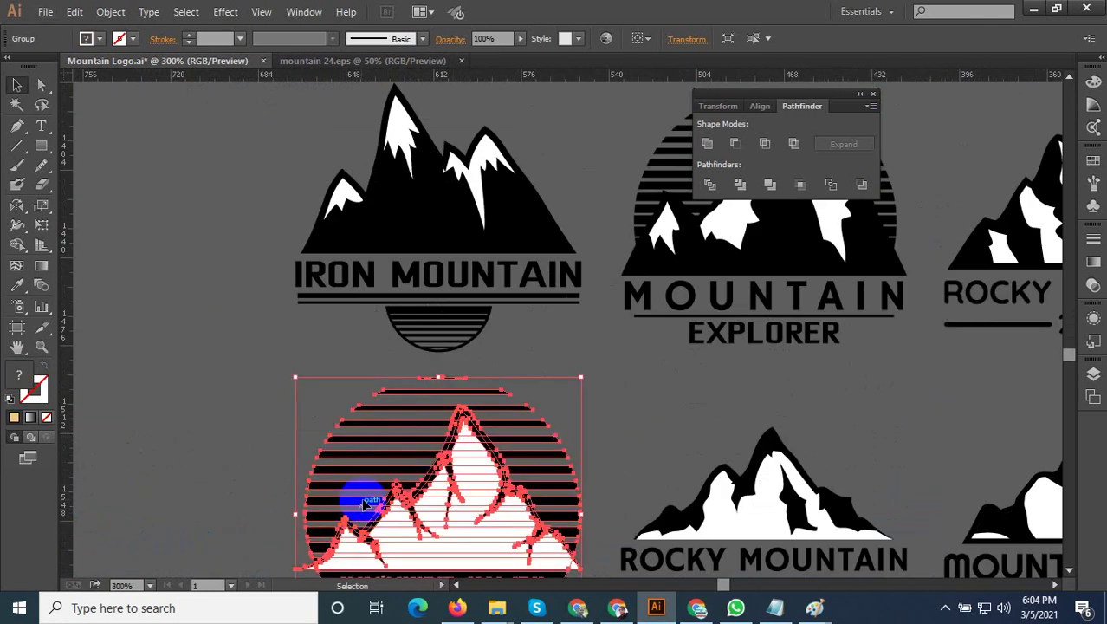
Drag a copy of the Mountain Explorer logo out of the logo grid
{"action": "scroll", "coordinate": [407, 481], "scroll_direction": "down", "scroll_amount": 1}
{"action": "scroll", "coordinate": [451, 459], "scroll_direction": "down", "scroll_amount": 2}
{"action": "scroll", "coordinate": [468, 433], "scroll_direction": "right", "scroll_amount": 2}
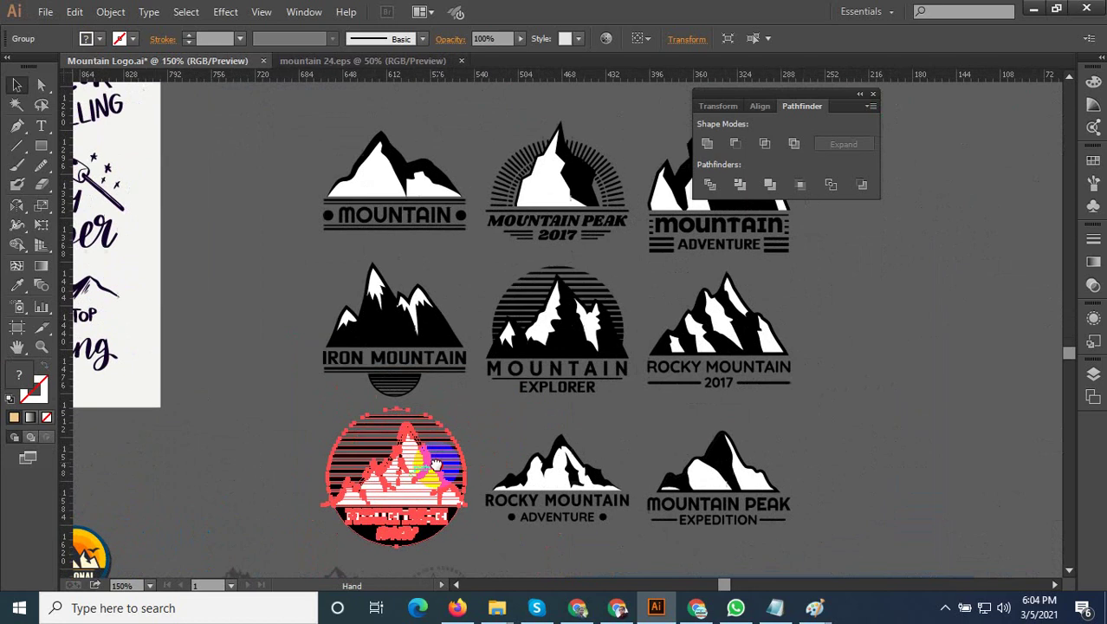
{"action": "scroll", "coordinate": [470, 347], "scroll_direction": "up", "scroll_amount": 1}
{"action": "scroll", "coordinate": [470, 321], "scroll_direction": "up", "scroll_amount": 2}
{"action": "left_click", "coordinate": [463, 321]}
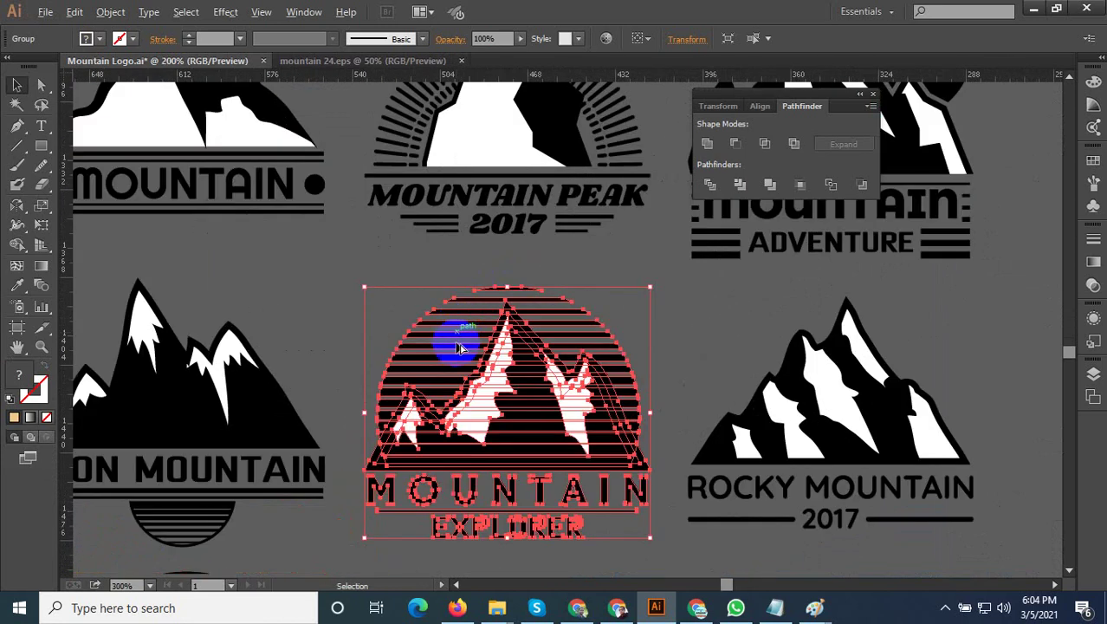
{"action": "scroll", "coordinate": [459, 346], "scroll_direction": "down", "scroll_amount": 3}
{"action": "scroll", "coordinate": [457, 356], "scroll_direction": "down", "scroll_amount": 1}
{"action": "left_click_drag", "start_coordinate": [457, 355], "coordinate": [643, 242]}
{"action": "left_click_drag", "start_coordinate": [547, 334], "coordinate": [472, 375]}
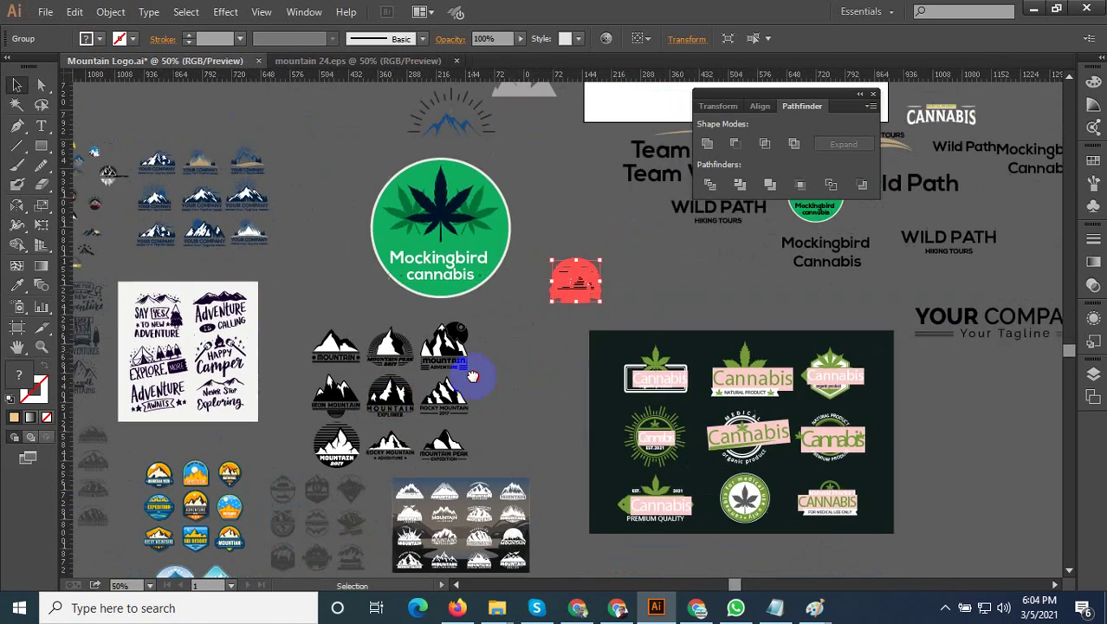
{"action": "scroll", "coordinate": [472, 375], "scroll_direction": "right", "scroll_amount": 2}
{"action": "scroll", "coordinate": [501, 338], "scroll_direction": "up", "scroll_amount": 3}
{"action": "scroll", "coordinate": [429, 349], "scroll_direction": "down", "scroll_amount": 3}
Select the circular sunburst Cannabis logo group, isolating it and exiting with Esc
{"action": "right_click", "coordinate": [403, 322]}
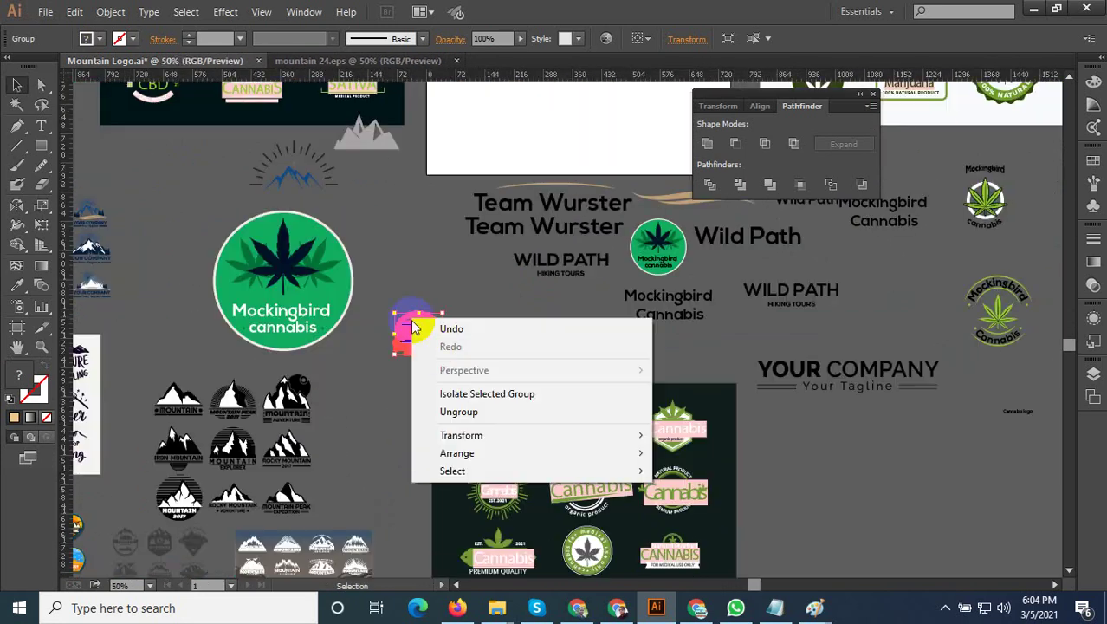
{"action": "left_click", "coordinate": [468, 328]}
{"action": "left_click", "coordinate": [459, 247]}
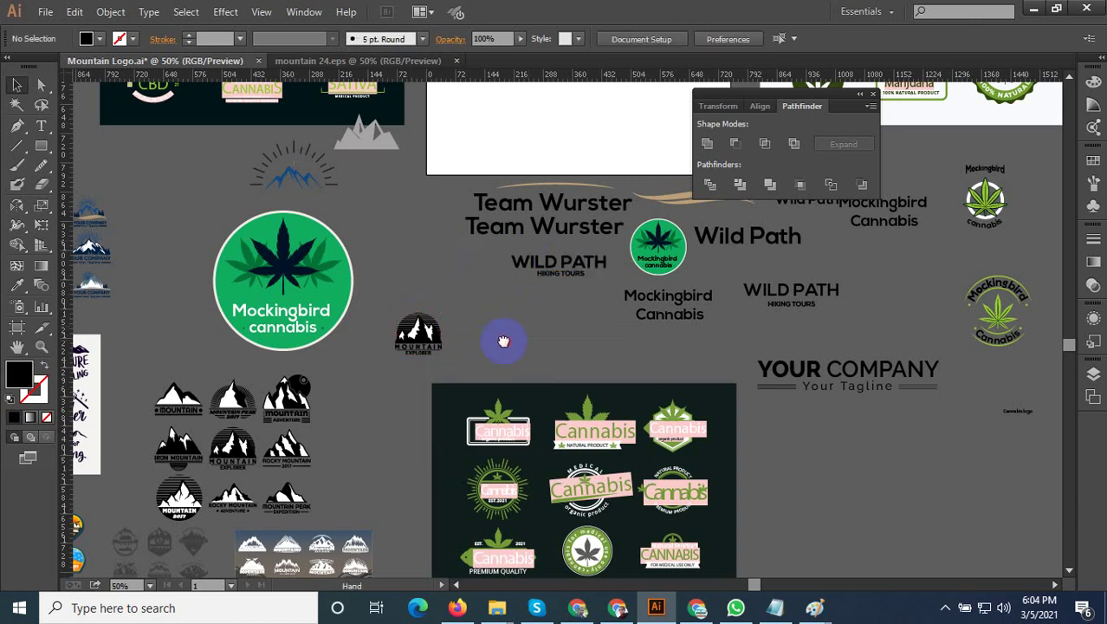
{"action": "scroll", "coordinate": [502, 338], "scroll_direction": "down", "scroll_amount": 3}
{"action": "scroll", "coordinate": [486, 364], "scroll_direction": "up", "scroll_amount": 3}
{"action": "left_click", "coordinate": [482, 337]}
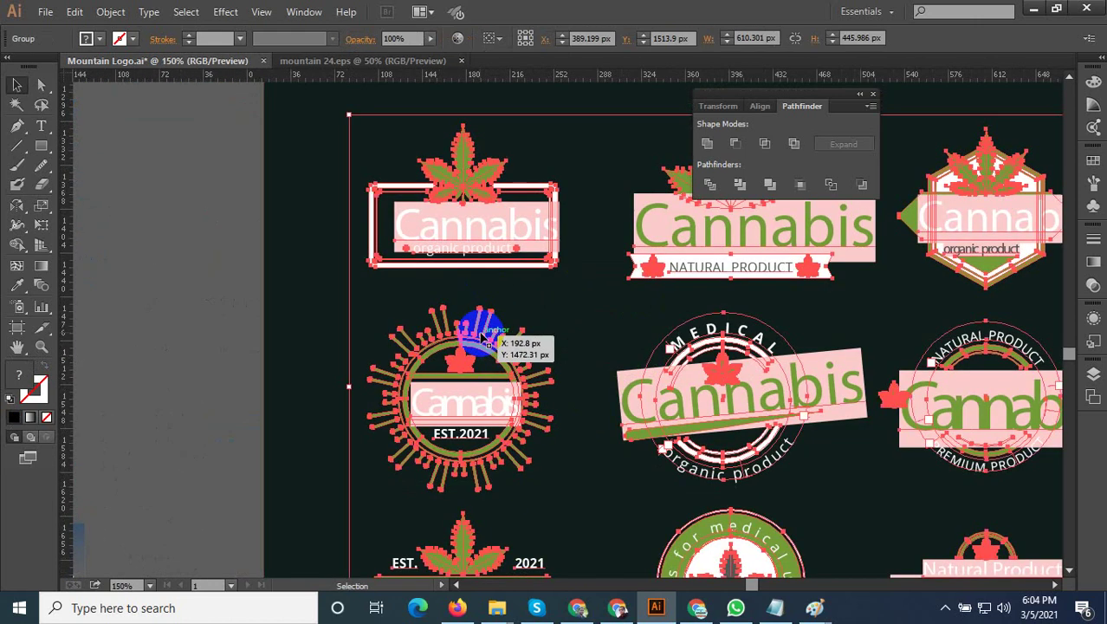
{"action": "double_click", "coordinate": [483, 340]}
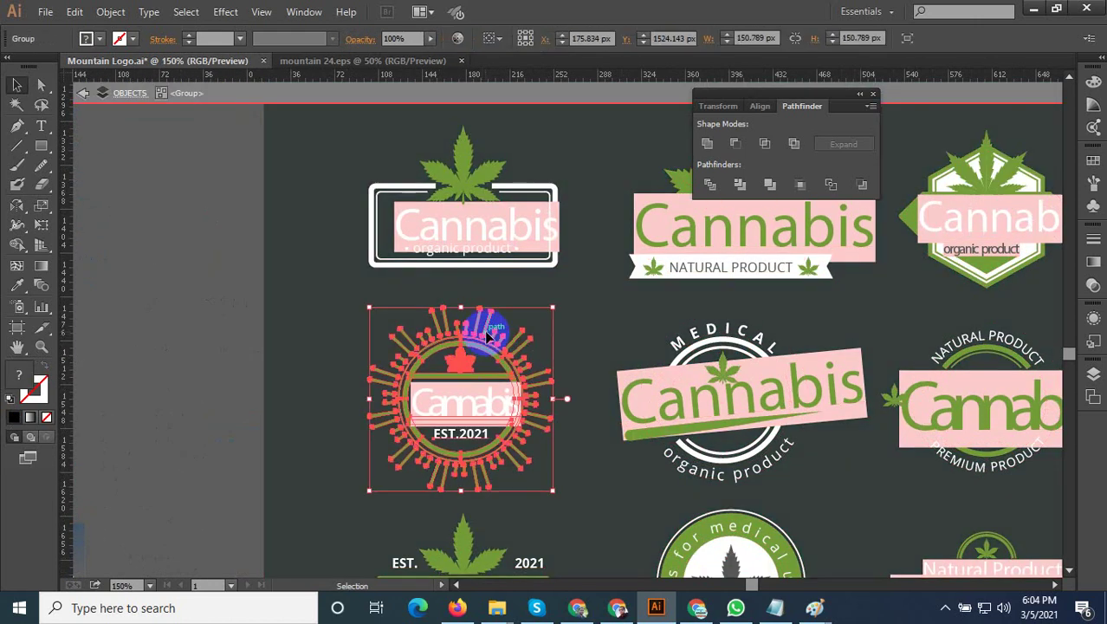
{"action": "key", "text": "Escape"}
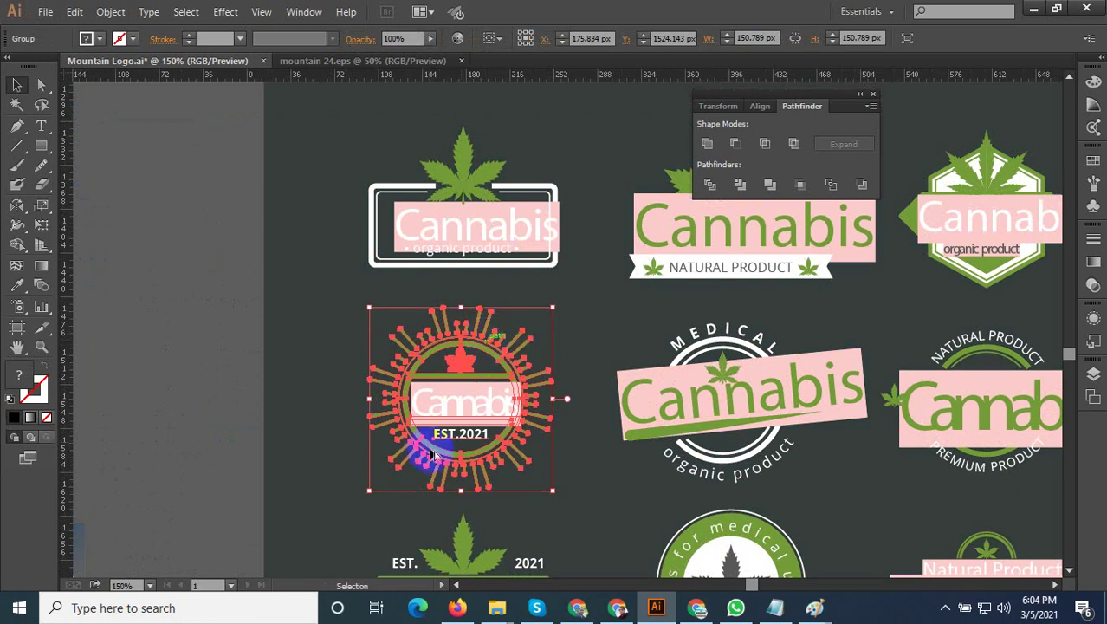
{"action": "scroll", "coordinate": [457, 485], "scroll_direction": "down", "scroll_amount": 3, "text": "alt"}
Paste the sunburst Cannabis logo and place it beside the Wild Path badge
{"action": "scroll", "coordinate": [457, 485], "scroll_direction": "up", "scroll_amount": 2}
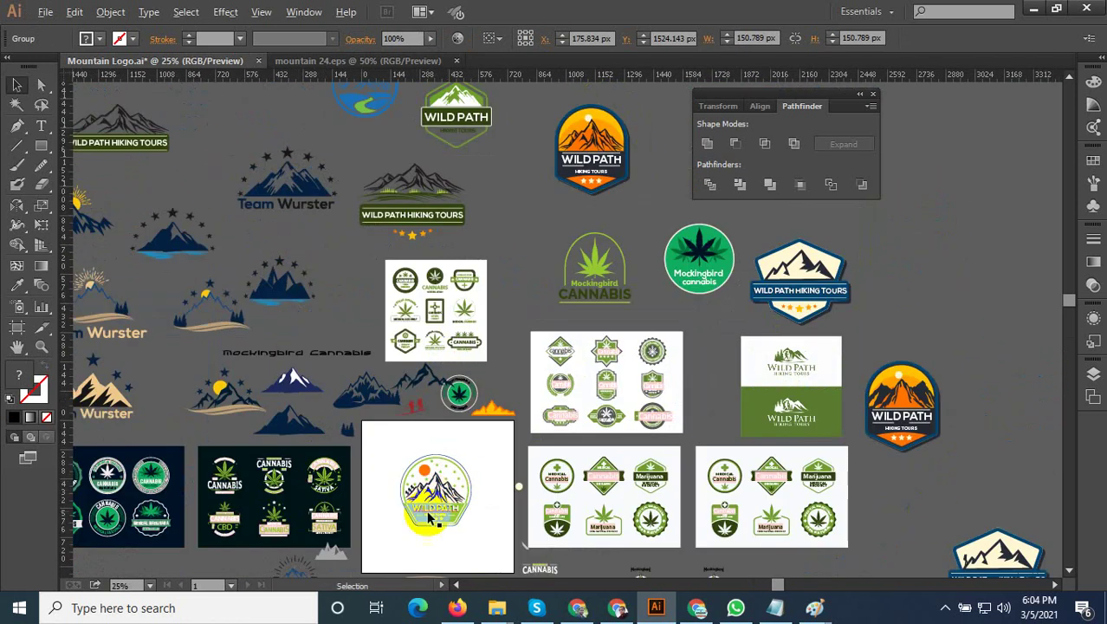
{"action": "scroll", "coordinate": [562, 383], "scroll_direction": "up", "scroll_amount": 3, "text": "alt"}
{"action": "scroll", "coordinate": [520, 398], "scroll_direction": "up", "scroll_amount": 1}
{"action": "scroll", "coordinate": [449, 416], "scroll_direction": "right", "scroll_amount": 3}
{"action": "key", "text": "ctrl+v"}
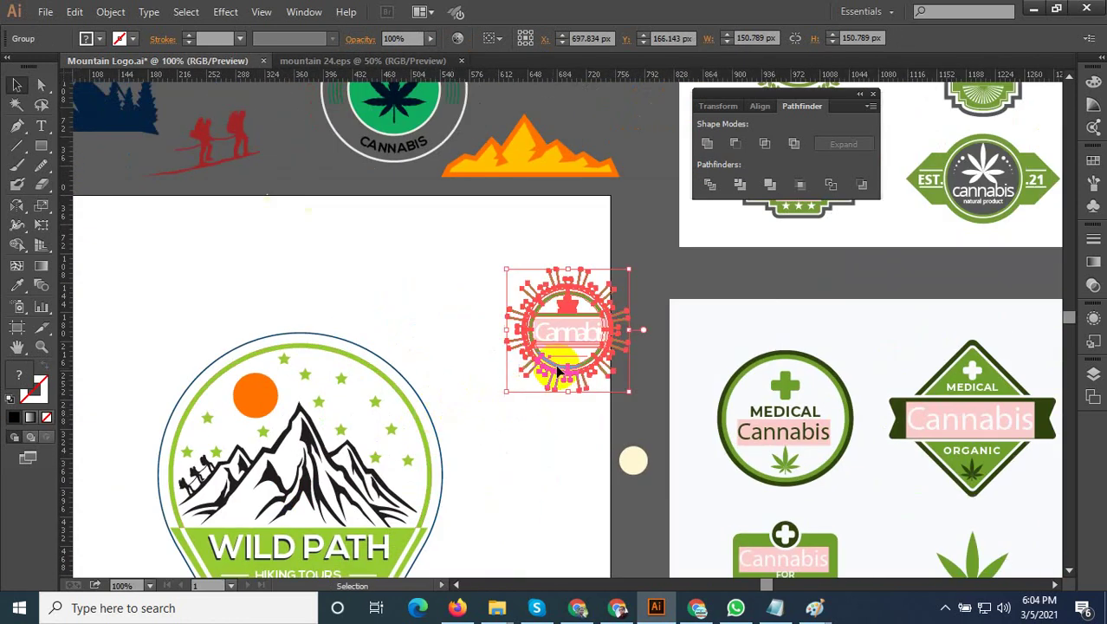
{"action": "left_click_drag", "start_coordinate": [556, 368], "coordinate": [487, 396]}
{"action": "key", "text": "ctrl+shift+a"}
{"action": "scroll", "coordinate": [496, 302], "scroll_direction": "up", "scroll_amount": 3, "text": "alt"}
Ungroup the sunburst logo and delete its Cannabis text
{"action": "right_click", "coordinate": [496, 301]}
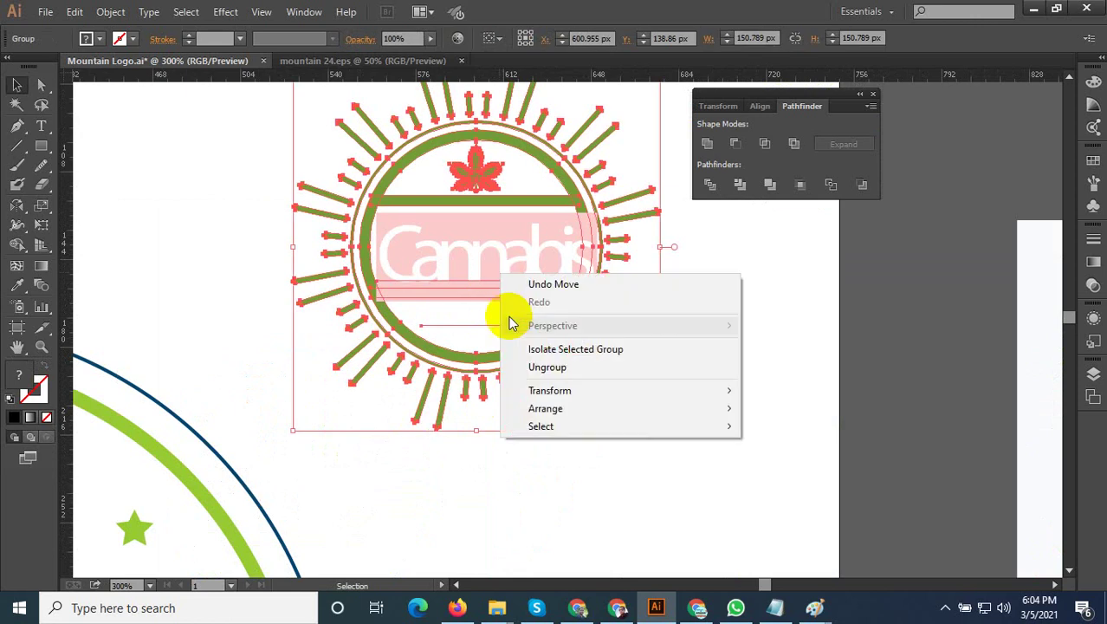
{"action": "left_click", "coordinate": [544, 366]}
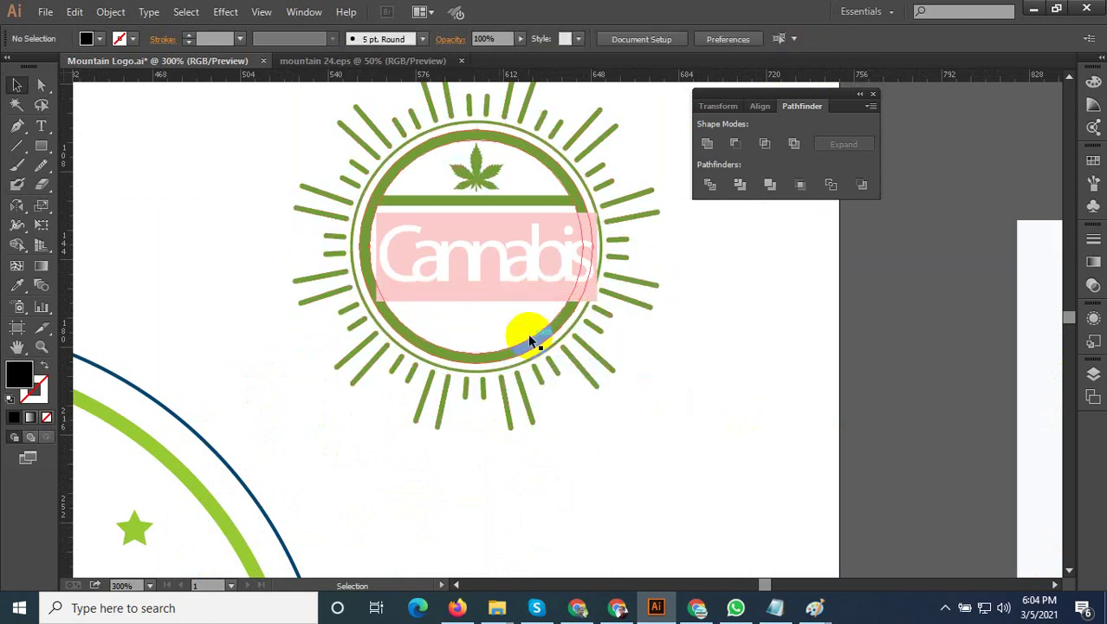
{"action": "left_click_drag", "start_coordinate": [460, 251], "coordinate": [467, 246]}
{"action": "right_click", "coordinate": [468, 247]}
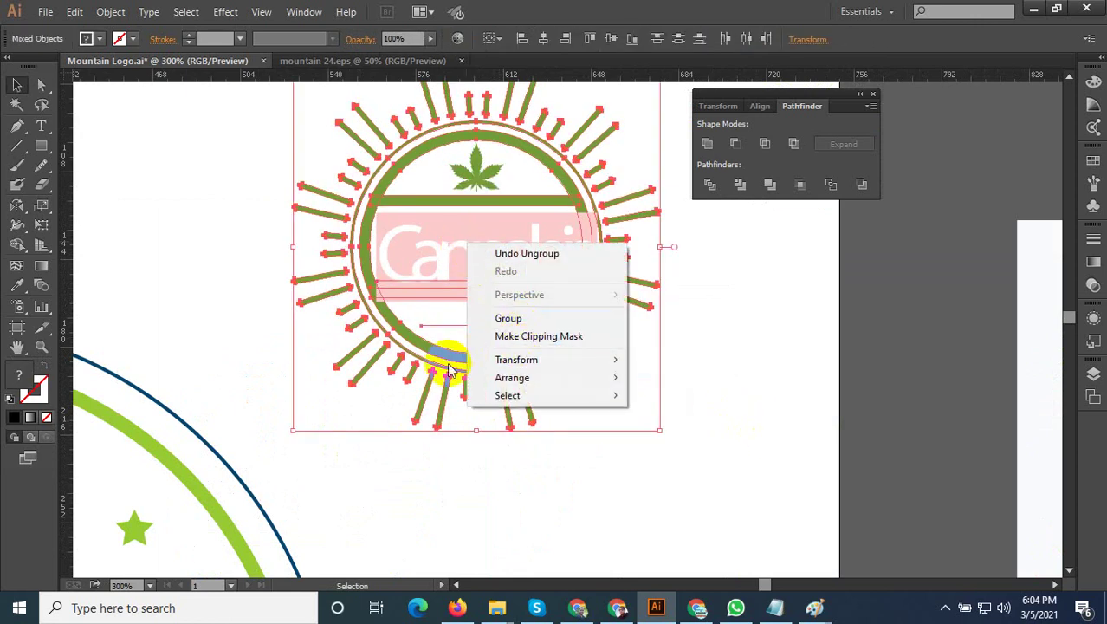
{"action": "left_click", "coordinate": [450, 371]}
{"action": "left_click", "coordinate": [442, 334]}
{"action": "left_click", "coordinate": [463, 279]}
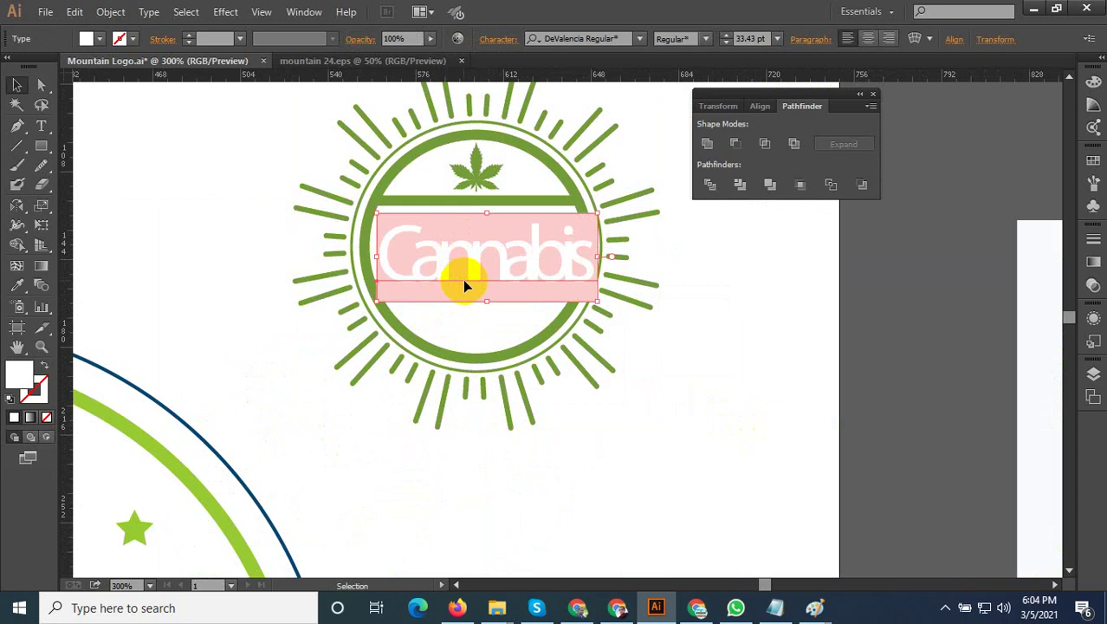
{"action": "key", "text": "Delete"}
Delete both horizontal bars and the top leaf from the sunburst ring
{"action": "left_click", "coordinate": [464, 320]}
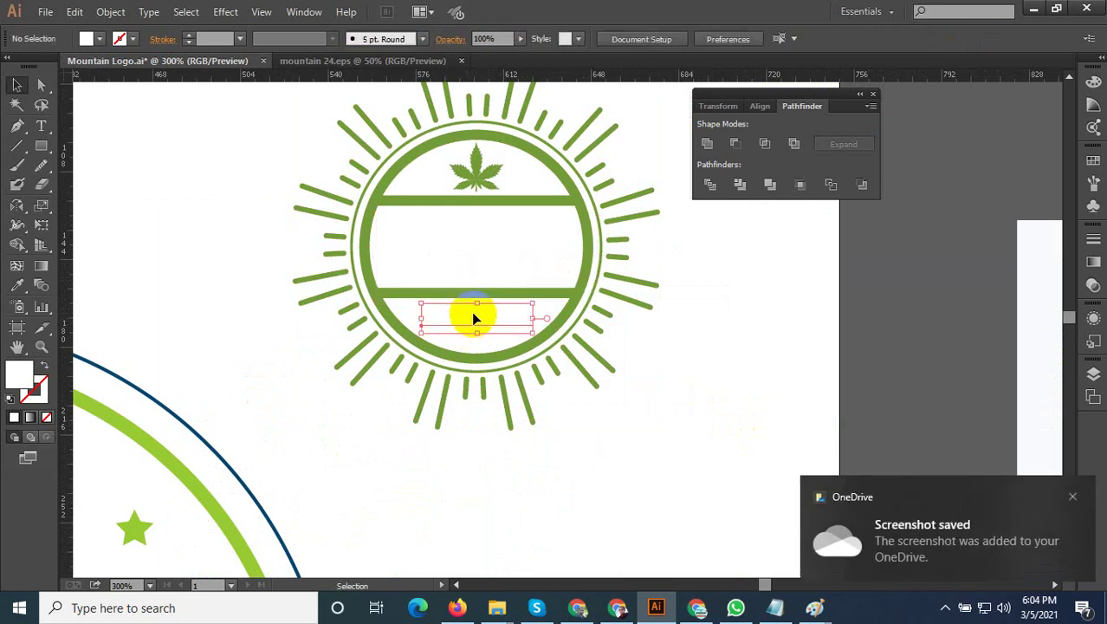
{"action": "left_click", "coordinate": [473, 303]}
{"action": "double_click", "coordinate": [476, 297]}
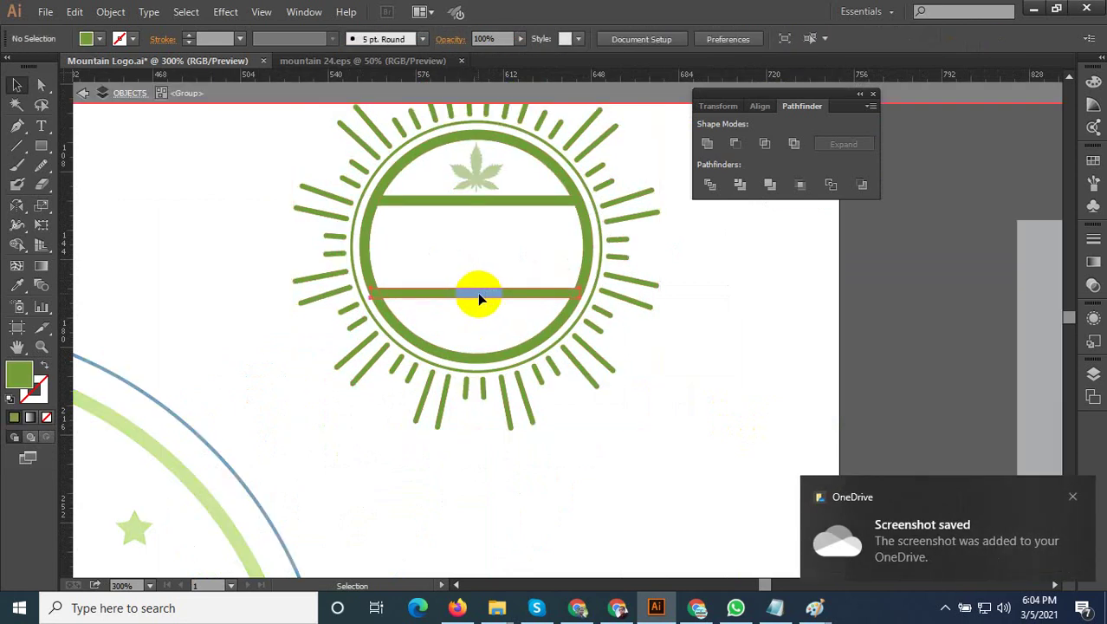
{"action": "left_click", "coordinate": [478, 292]}
{"action": "key", "text": "Delete"}
{"action": "left_click", "coordinate": [472, 200]}
{"action": "key", "text": "Delete"}
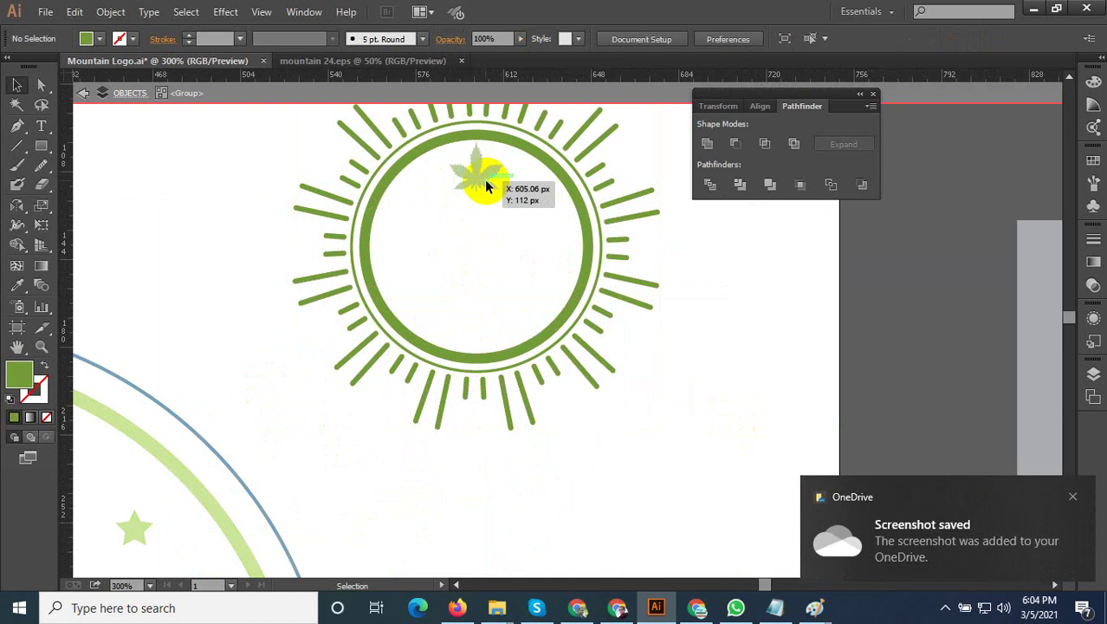
{"action": "key", "text": "Escape"}
{"action": "left_click_drag", "start_coordinate": [471, 177], "coordinate": [454, 166]}
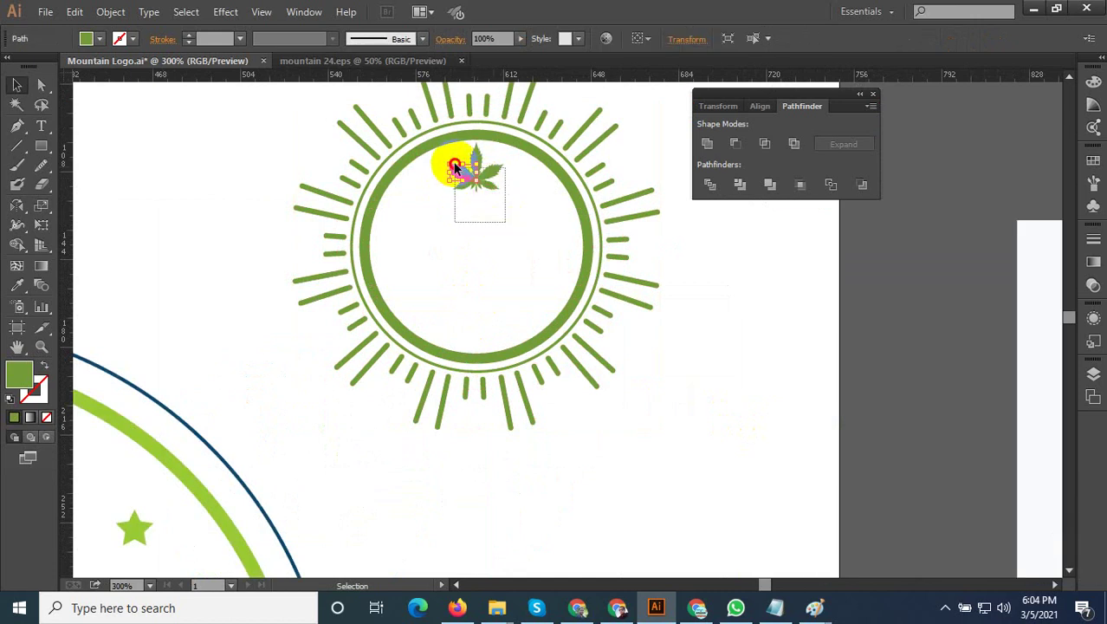
{"action": "key", "text": "Delete"}
Inspect the sunburst's rays and inner circle in isolation mode, then exit isolation
{"action": "scroll", "coordinate": [559, 344], "scroll_direction": "down", "scroll_amount": 3}
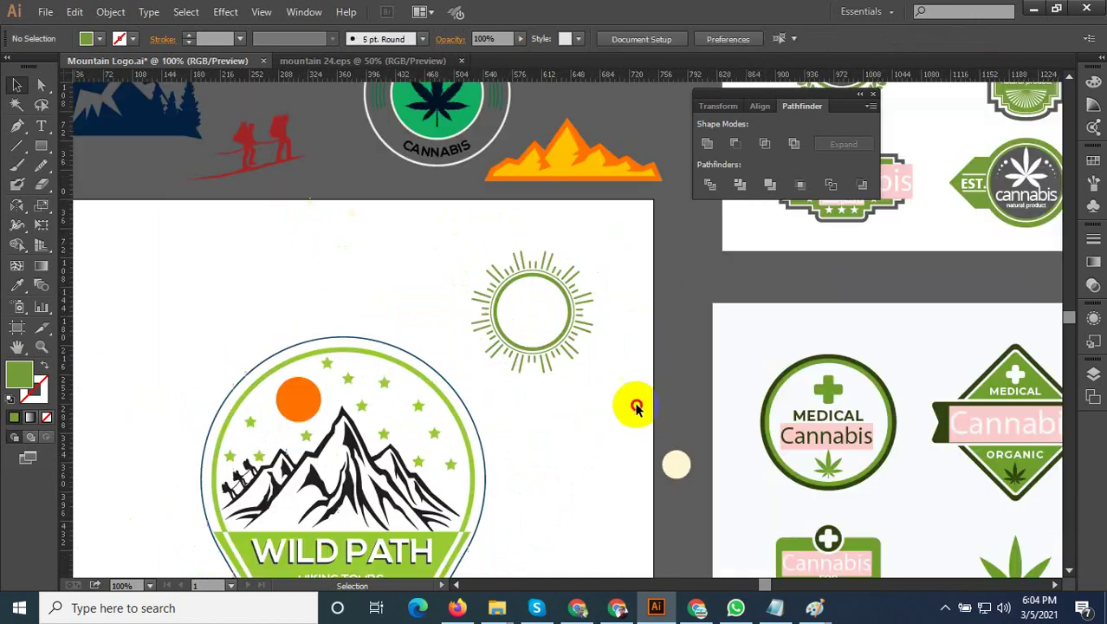
{"action": "scroll", "coordinate": [581, 347], "scroll_direction": "up", "scroll_amount": 3}
{"action": "left_click", "coordinate": [535, 304]}
{"action": "double_click", "coordinate": [532, 301]}
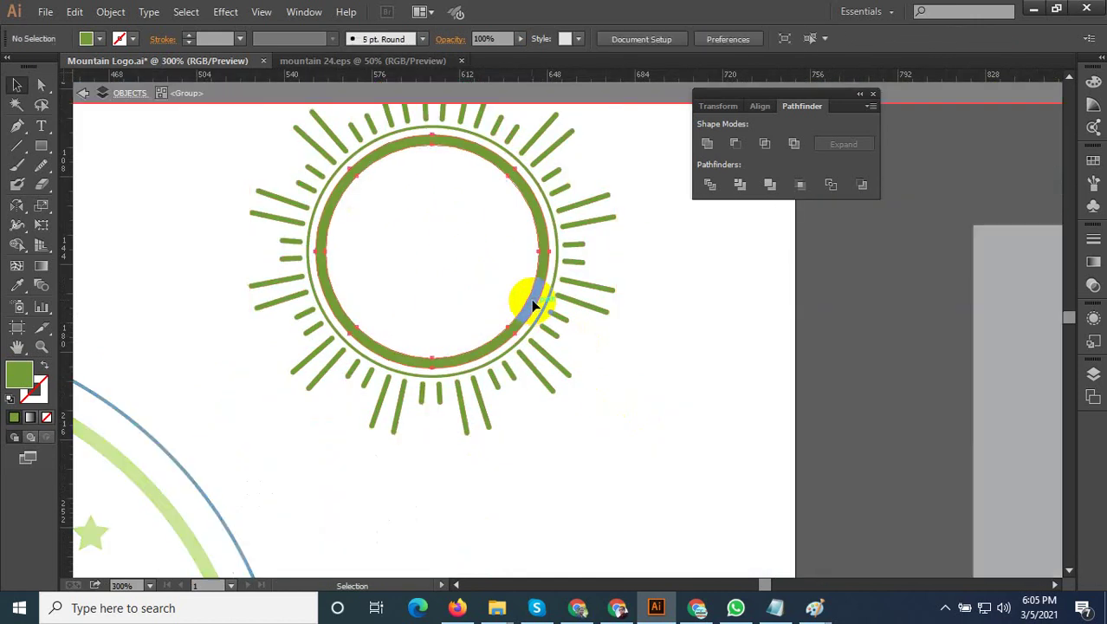
{"action": "left_click", "coordinate": [621, 396]}
{"action": "left_click_drag", "start_coordinate": [661, 453], "coordinate": [299, 130]}
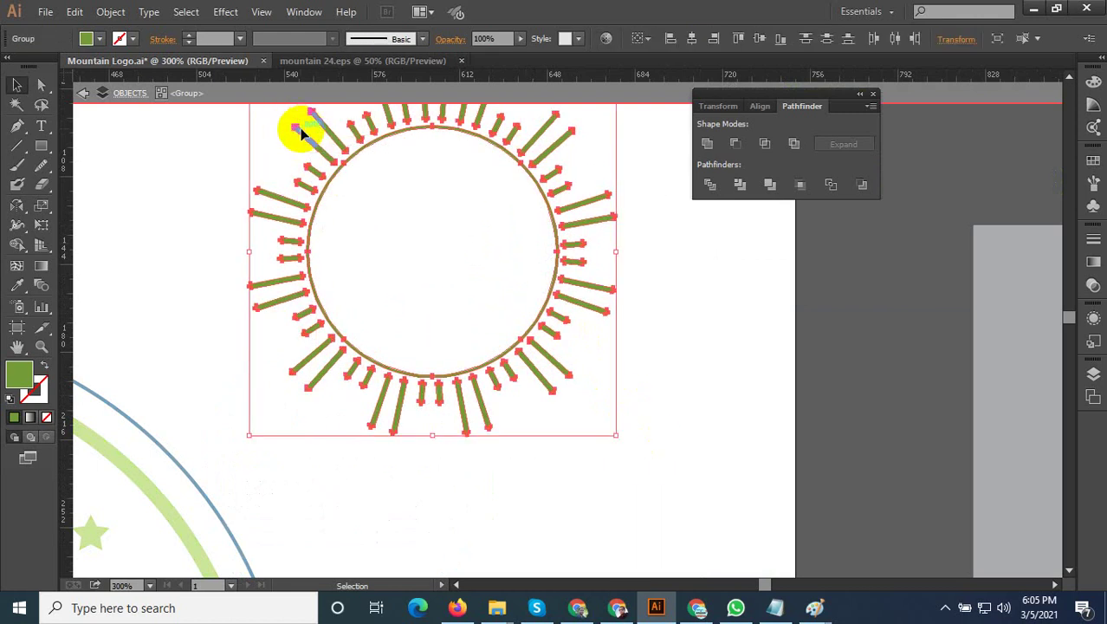
{"action": "scroll", "coordinate": [521, 295], "scroll_direction": "down", "scroll_amount": 2}
{"action": "left_click", "coordinate": [607, 364]}
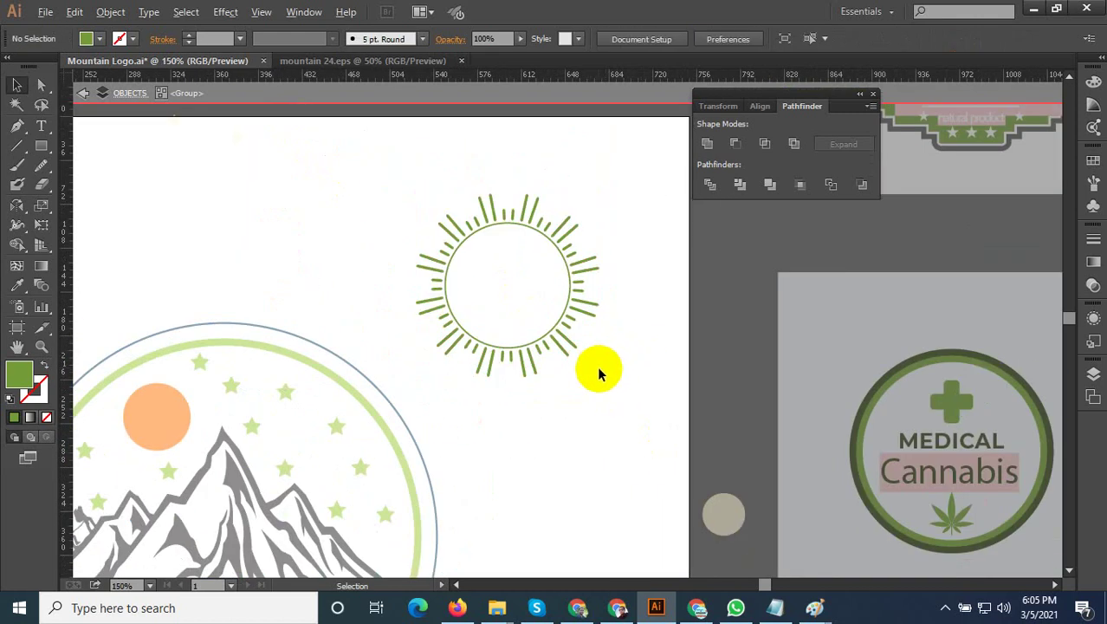
{"action": "left_click_drag", "start_coordinate": [596, 371], "coordinate": [657, 376]}
{"action": "key", "text": "Escape"}
Move the ray ring onto the mountain badge and shrink it to surround the orange sun
{"action": "left_click", "coordinate": [588, 376]}
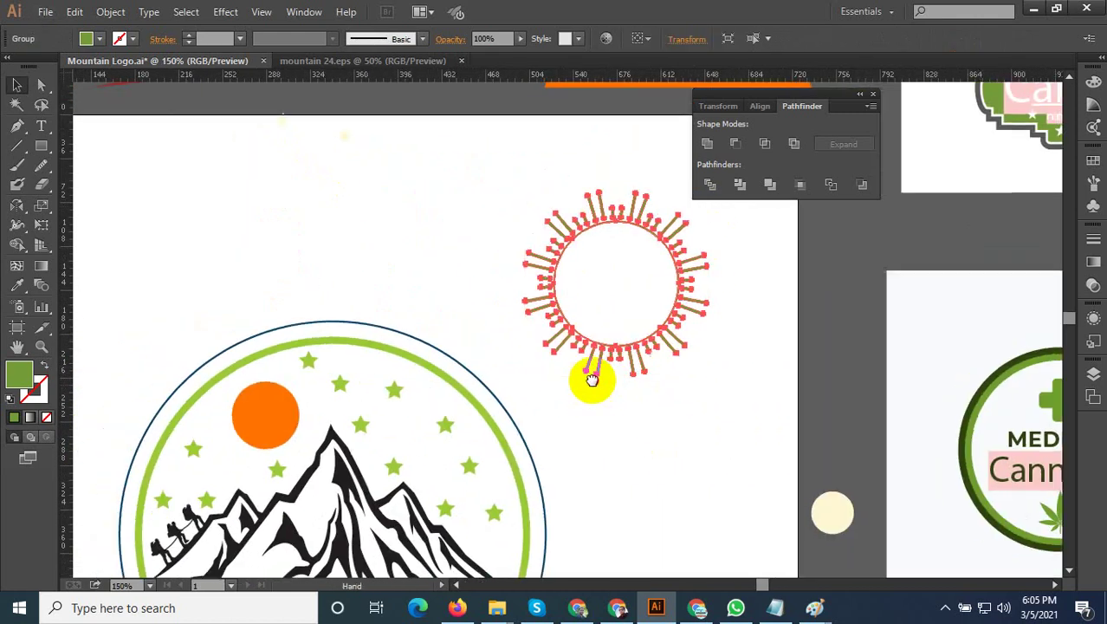
{"action": "mouse_move", "coordinate": [714, 307]}
{"action": "left_mouse_down"}
{"action": "mouse_move", "coordinate": [448, 378]}
{"action": "mouse_move", "coordinate": [353, 442]}
{"action": "left_mouse_up"}
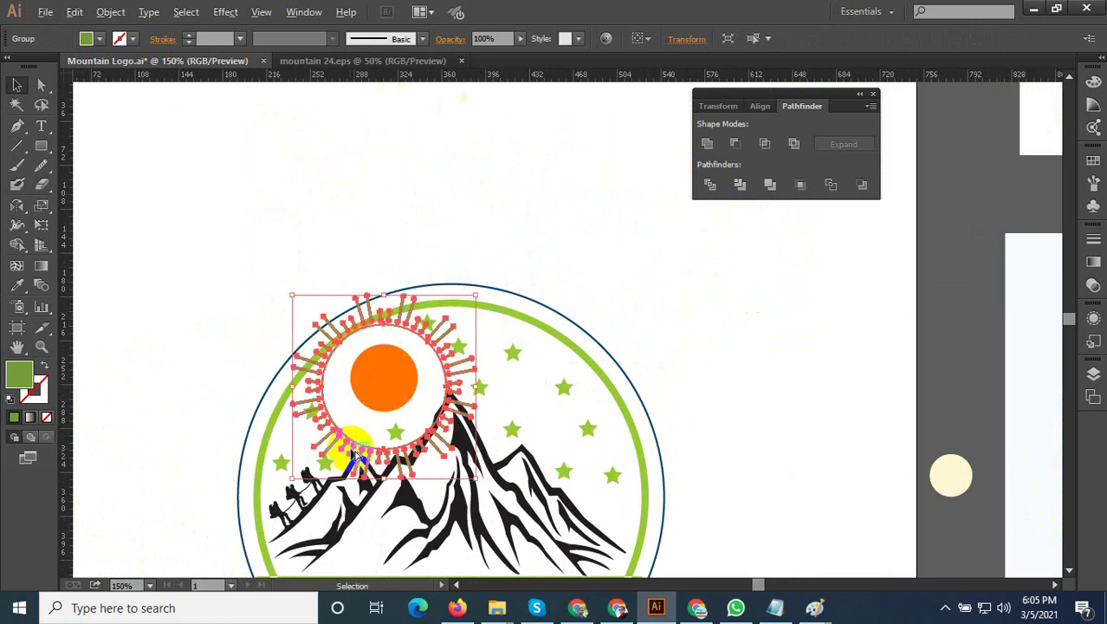
{"action": "scroll", "coordinate": [353, 442], "scroll_direction": "up", "scroll_amount": 2}
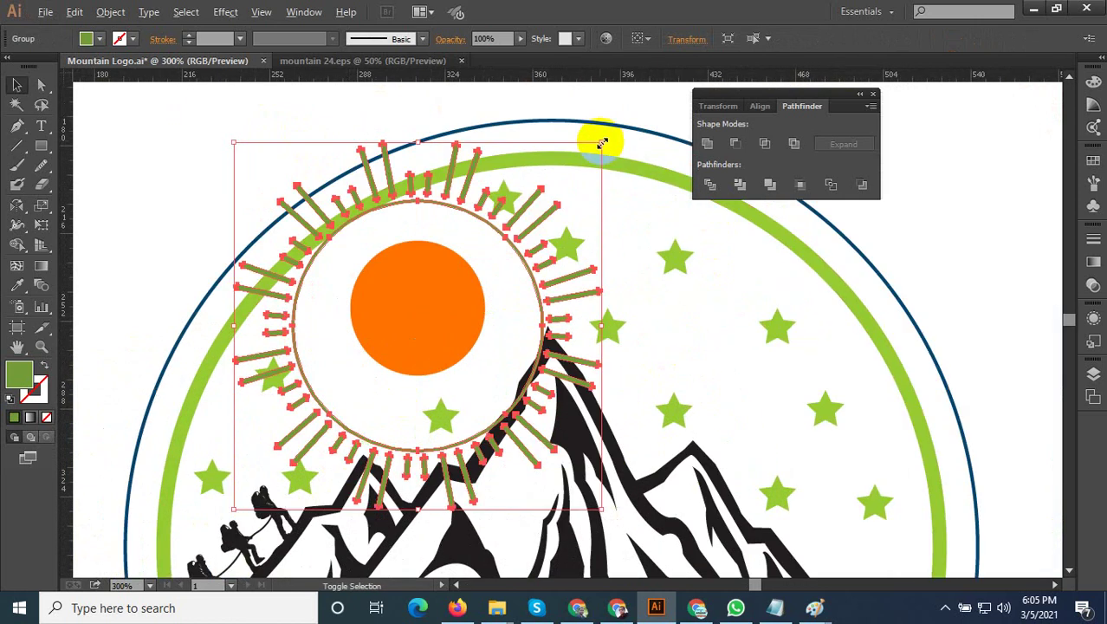
{"action": "mouse_move", "coordinate": [602, 143]}
{"action": "left_mouse_down"}
{"action": "mouse_move", "coordinate": [445, 321]}
{"action": "mouse_move", "coordinate": [488, 387]}
{"action": "mouse_move", "coordinate": [514, 344]}
{"action": "left_mouse_up"}
{"action": "scroll", "coordinate": [445, 320], "scroll_direction": "up", "scroll_amount": 1}
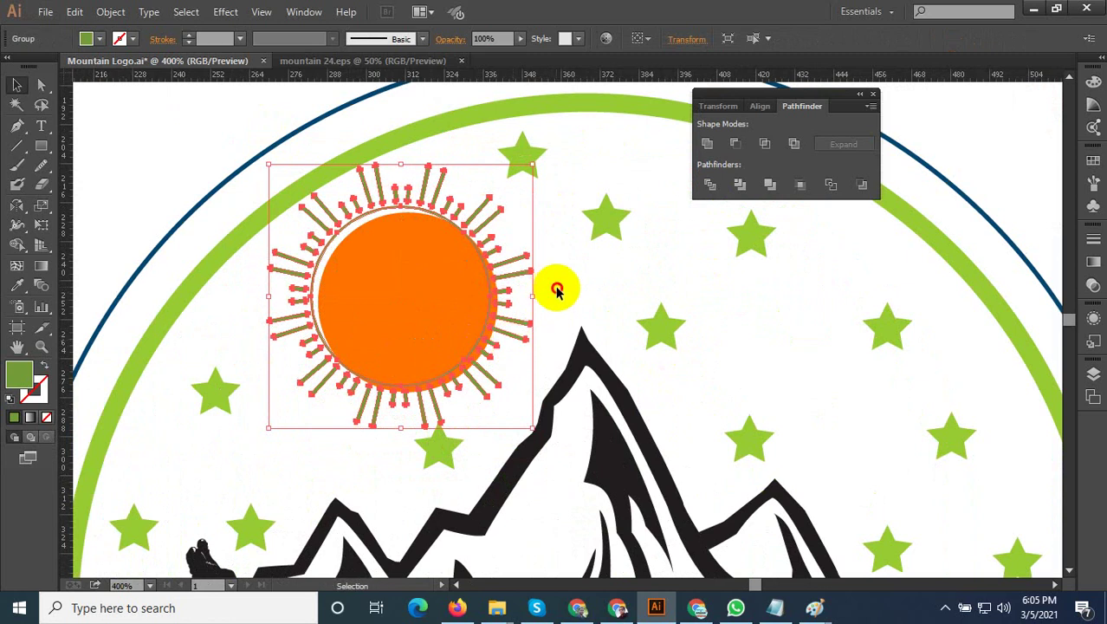
{"action": "key", "text": "ctrl+a"}
Ungroup the selected artwork and the sun group so the sun and rays are separate
{"action": "scroll", "coordinate": [501, 267], "scroll_direction": "down", "scroll_amount": 1}
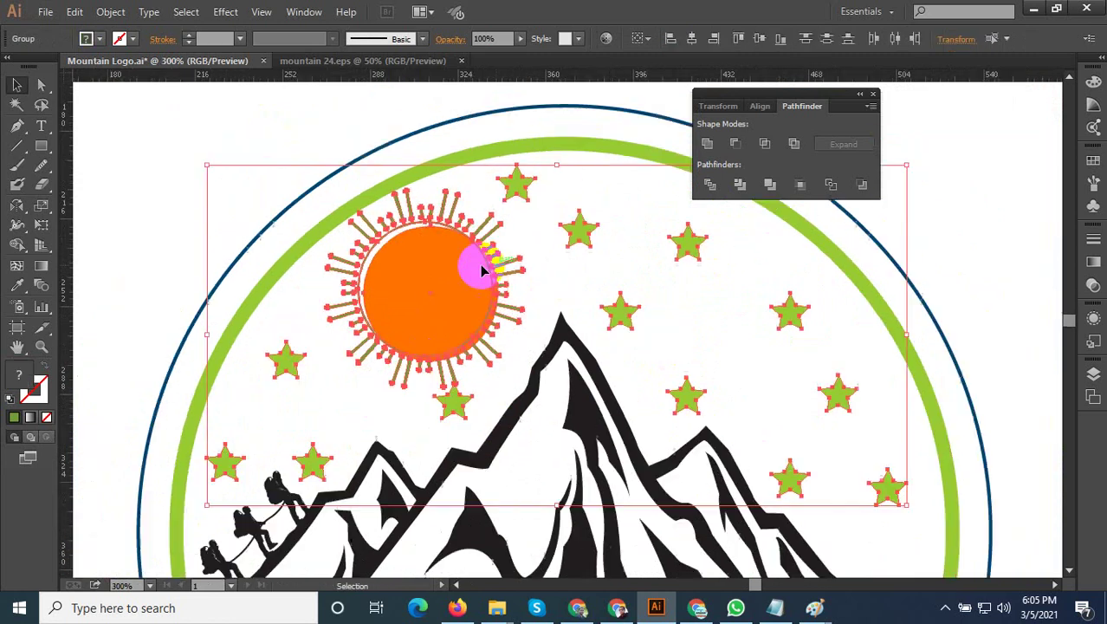
{"action": "right_click", "coordinate": [494, 262]}
{"action": "left_click", "coordinate": [529, 356]}
{"action": "left_click", "coordinate": [315, 154]}
{"action": "scroll", "coordinate": [469, 246], "scroll_direction": "up", "scroll_amount": 1}
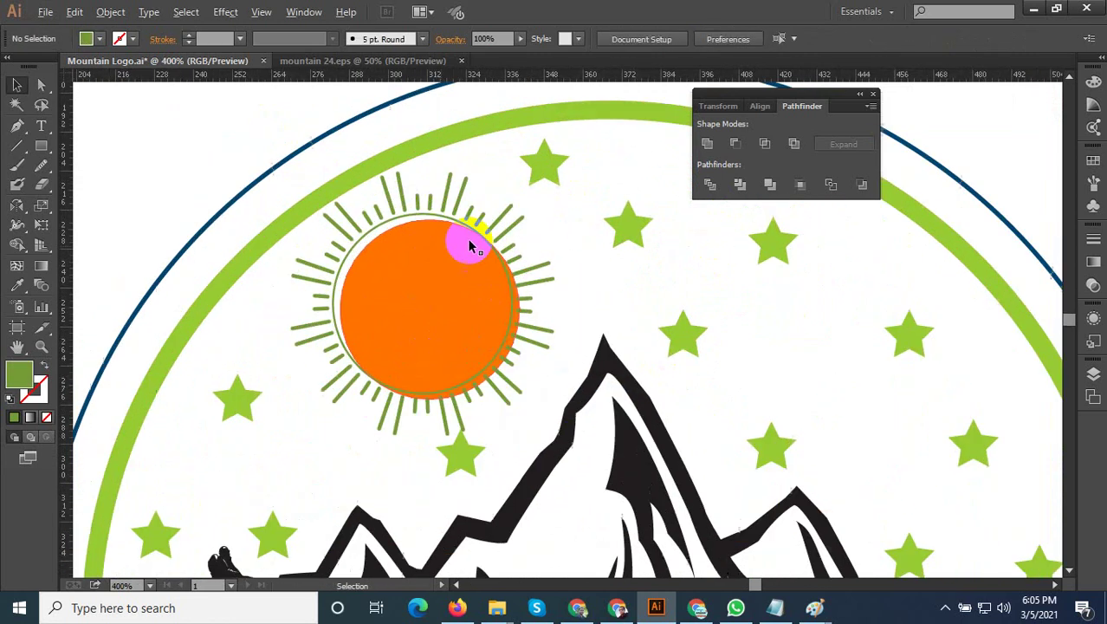
{"action": "left_click", "coordinate": [443, 284]}
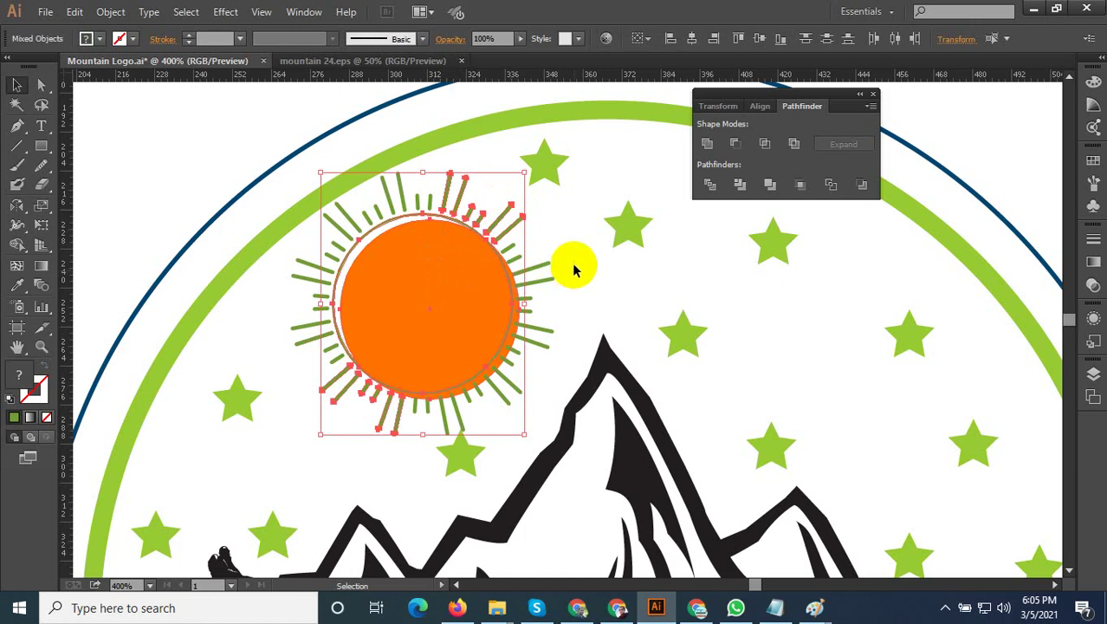
{"action": "mouse_move", "coordinate": [232, 142]}
{"action": "left_mouse_down"}
{"action": "mouse_move", "coordinate": [567, 446]}
{"action": "mouse_move", "coordinate": [559, 414]}
{"action": "left_mouse_up"}
{"action": "left_click_drag", "start_coordinate": [440, 122], "coordinate": [433, 130]}
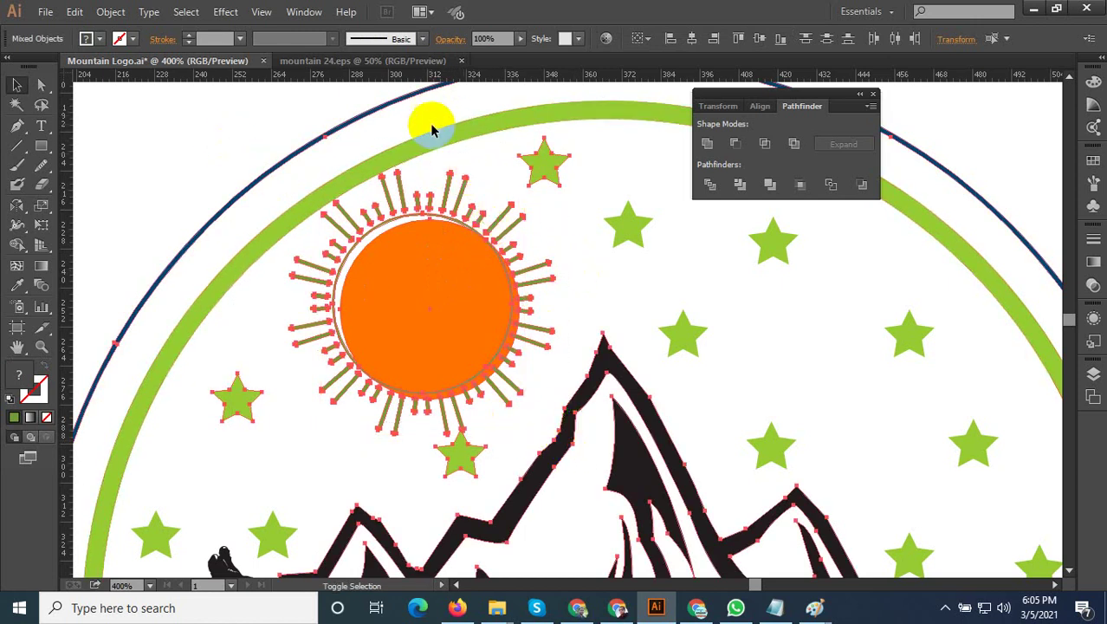
{"action": "key", "text": "v"}
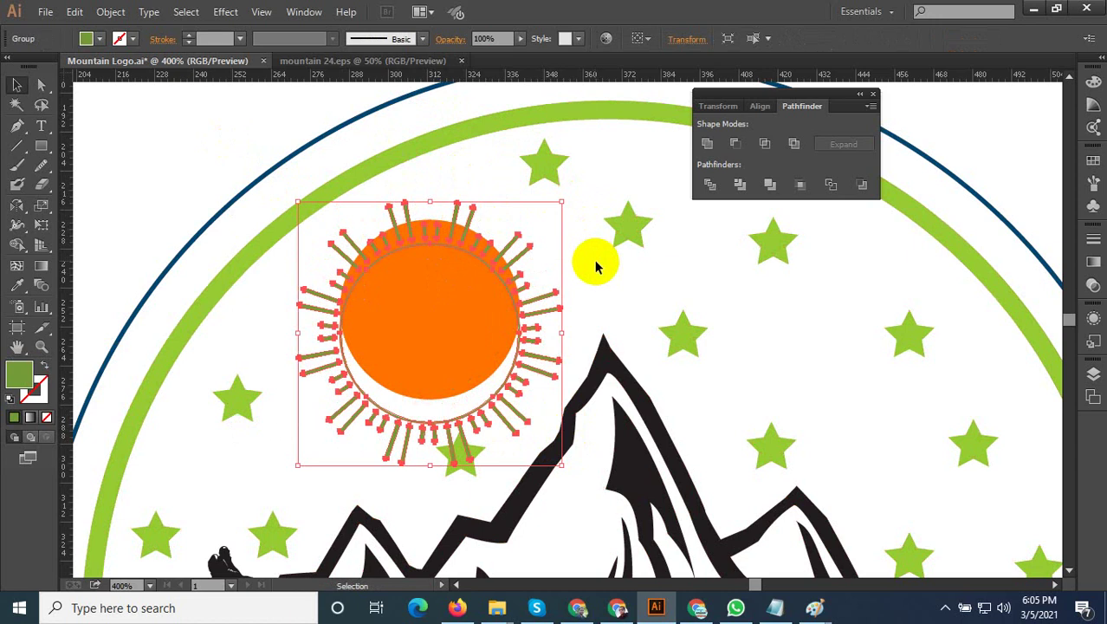
{"action": "left_click", "coordinate": [447, 312]}
{"action": "right_click", "coordinate": [446, 312]}
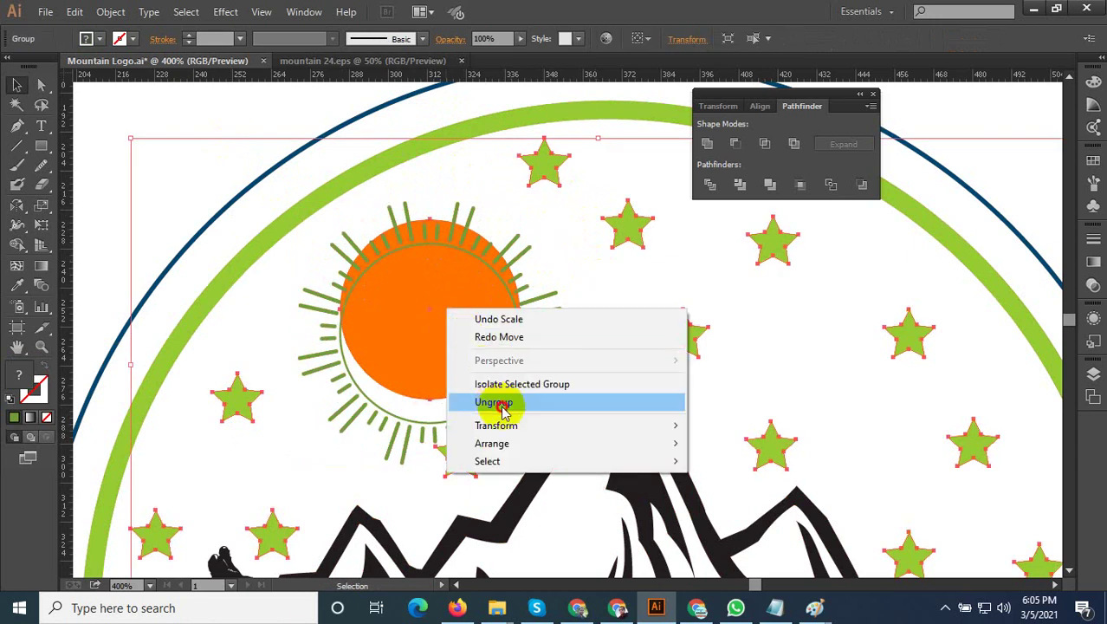
{"action": "left_click", "coordinate": [498, 400]}
{"action": "left_click", "coordinate": [568, 291]}
Vertically centre the sun and rays on each other, then nudge the sun slightly up
{"action": "left_click", "coordinate": [474, 327]}
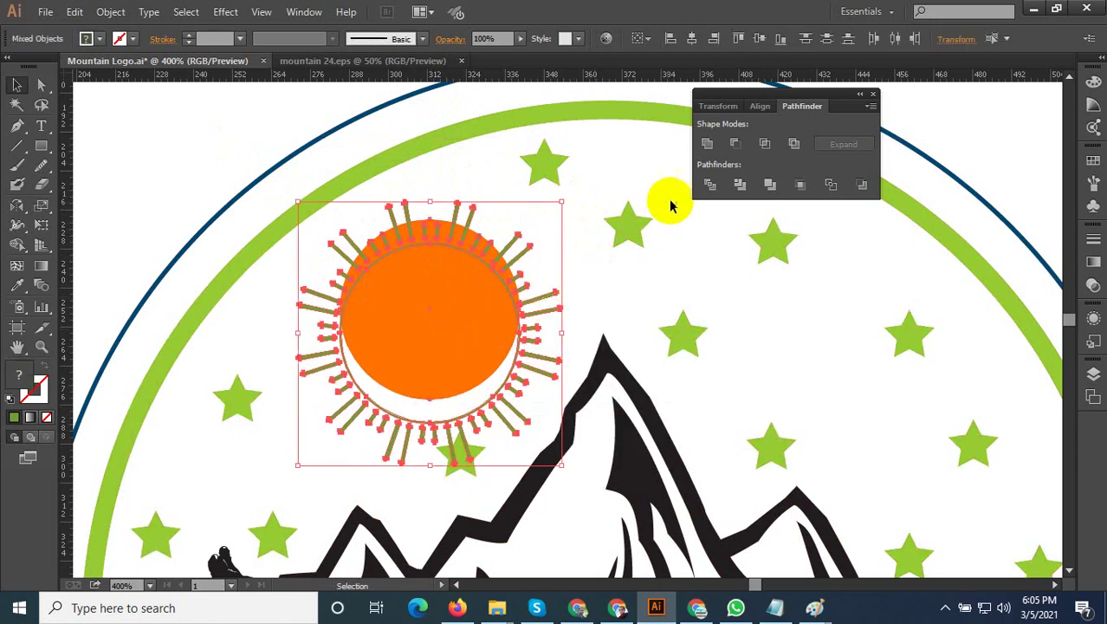
{"action": "left_click", "coordinate": [760, 41]}
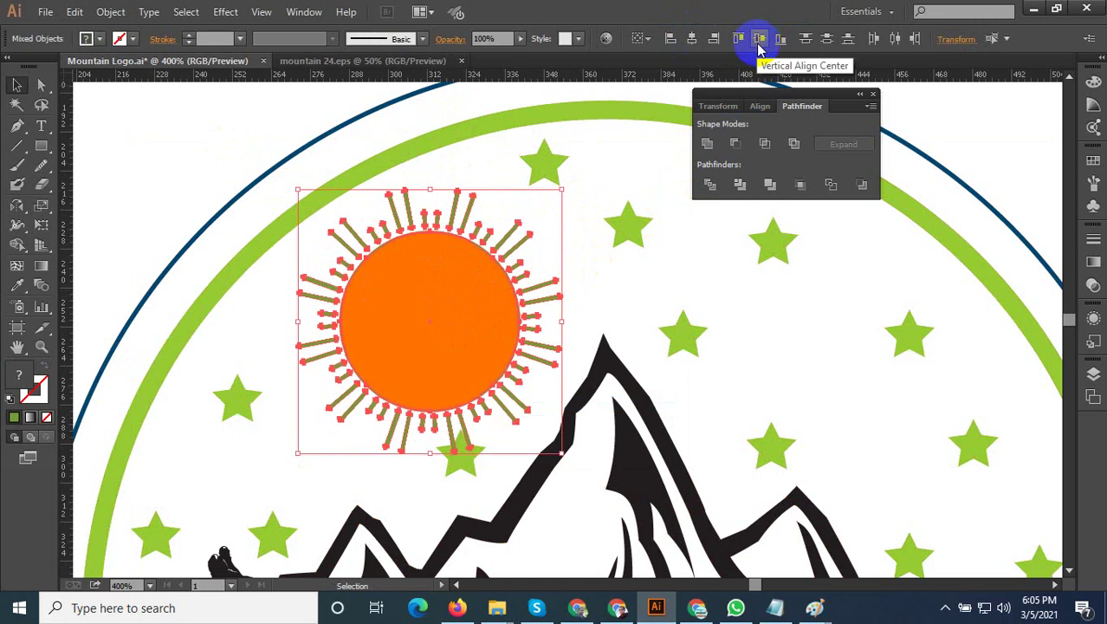
{"action": "left_click", "coordinate": [589, 274]}
{"action": "scroll", "coordinate": [551, 320], "scroll_direction": "down", "scroll_amount": 1, "text": "alt"}
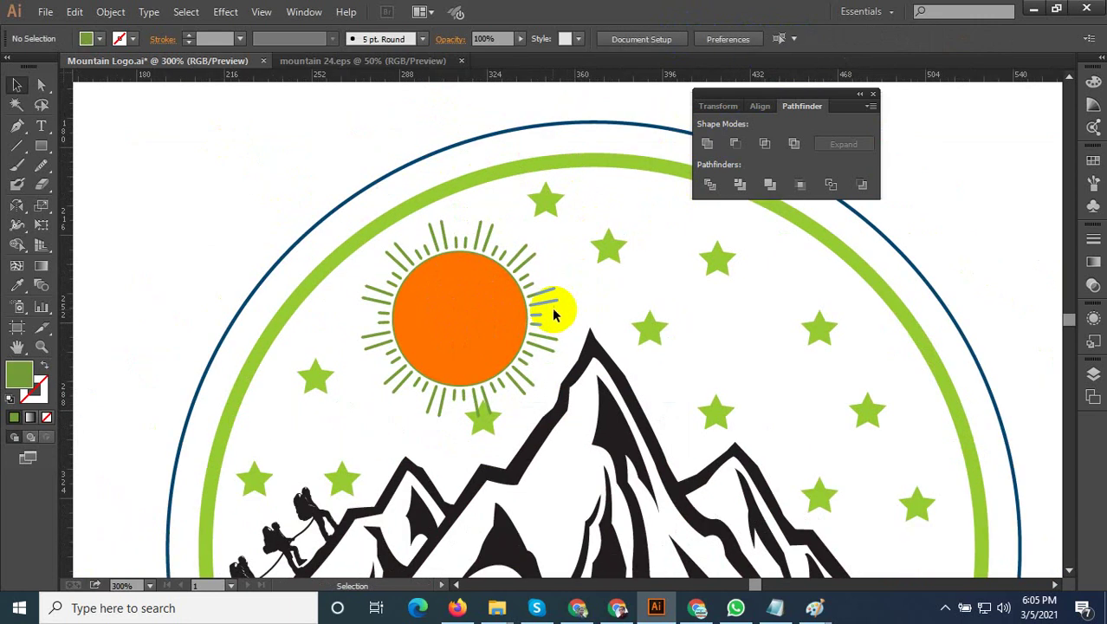
{"action": "left_click", "coordinate": [496, 290]}
{"action": "scroll", "coordinate": [464, 299], "scroll_direction": "up", "scroll_amount": 1}
{"action": "left_click_drag", "start_coordinate": [467, 319], "coordinate": [468, 312]}
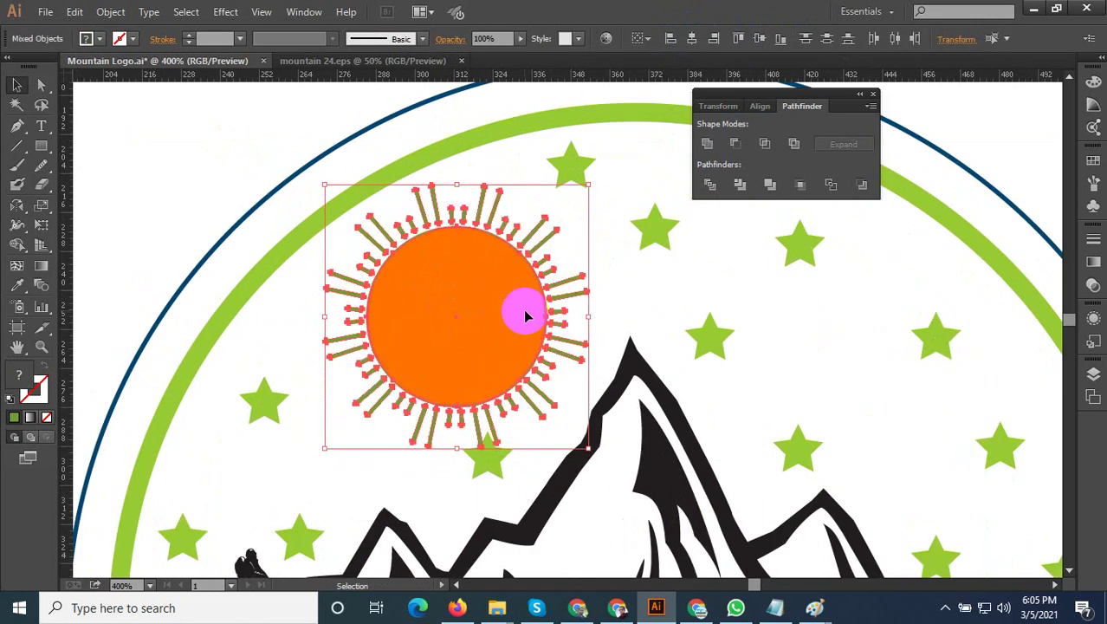
Recolour the ray ring with the sun's orange using the Eyedropper
{"action": "left_click", "coordinate": [558, 242]}
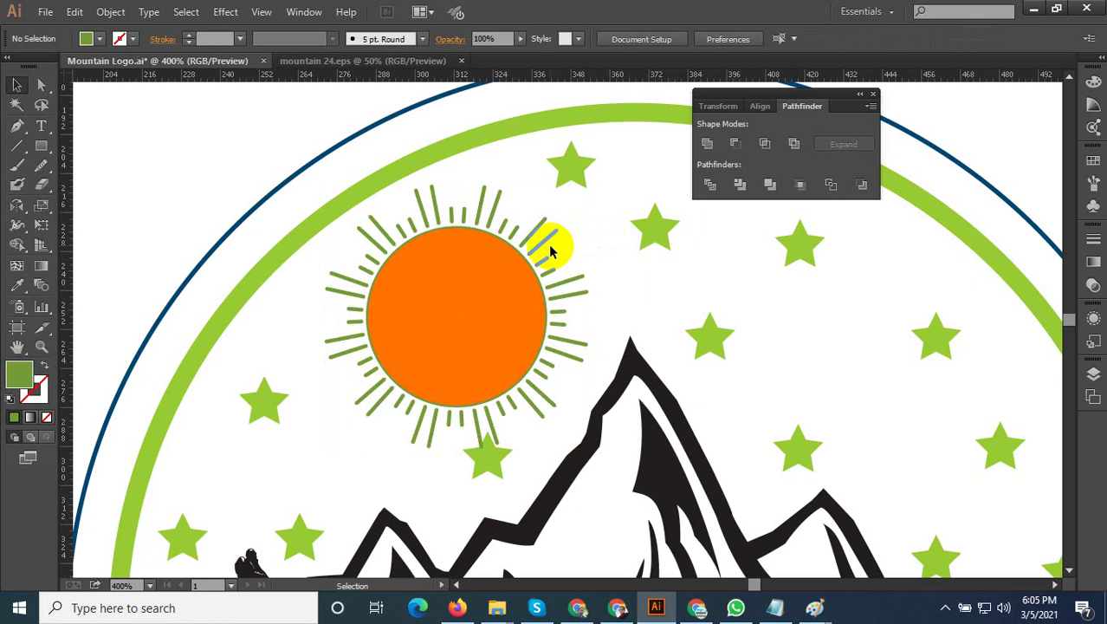
{"action": "left_click", "coordinate": [19, 283]}
{"action": "left_click", "coordinate": [365, 291]}
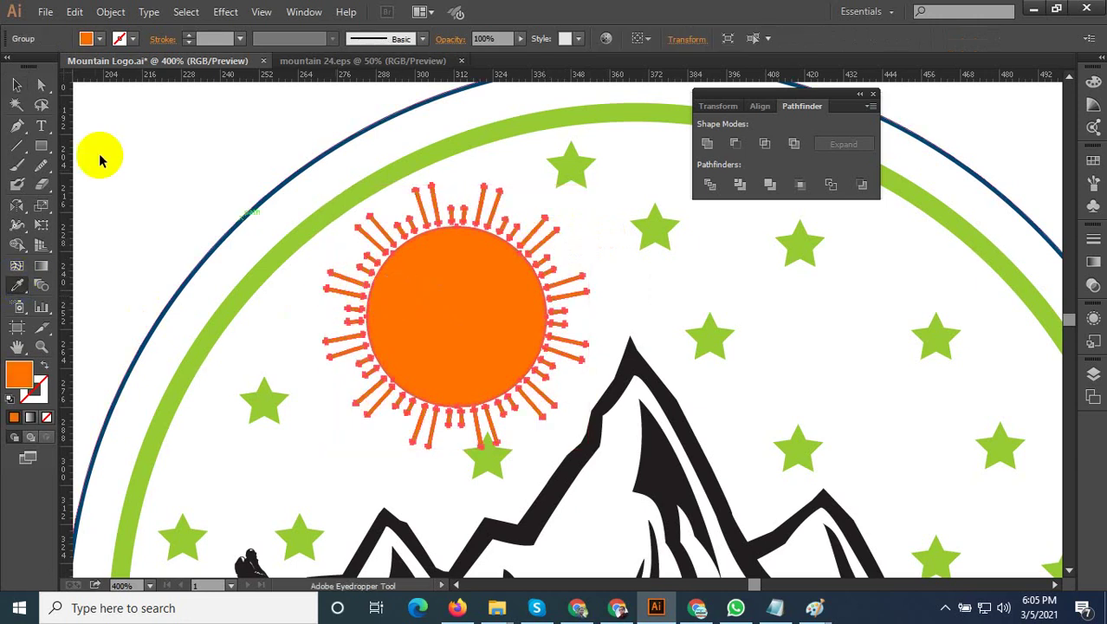
{"action": "left_click", "coordinate": [16, 84]}
Deselect everything and zoom to fit the Wild Path badge's artboard
{"action": "left_click", "coordinate": [279, 262]}
{"action": "key", "text": "ctrl+minus"}
{"action": "key", "text": "ctrl+minus"}
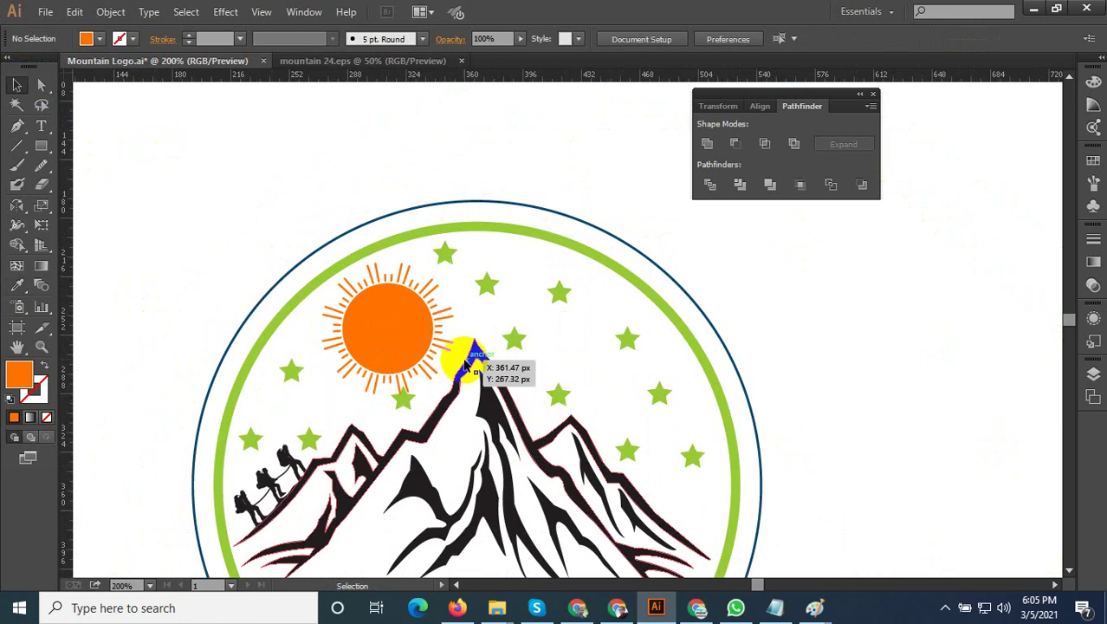
{"action": "key", "text": "ctrl+alt+0"}
{"action": "key", "text": "ctrl+1"}
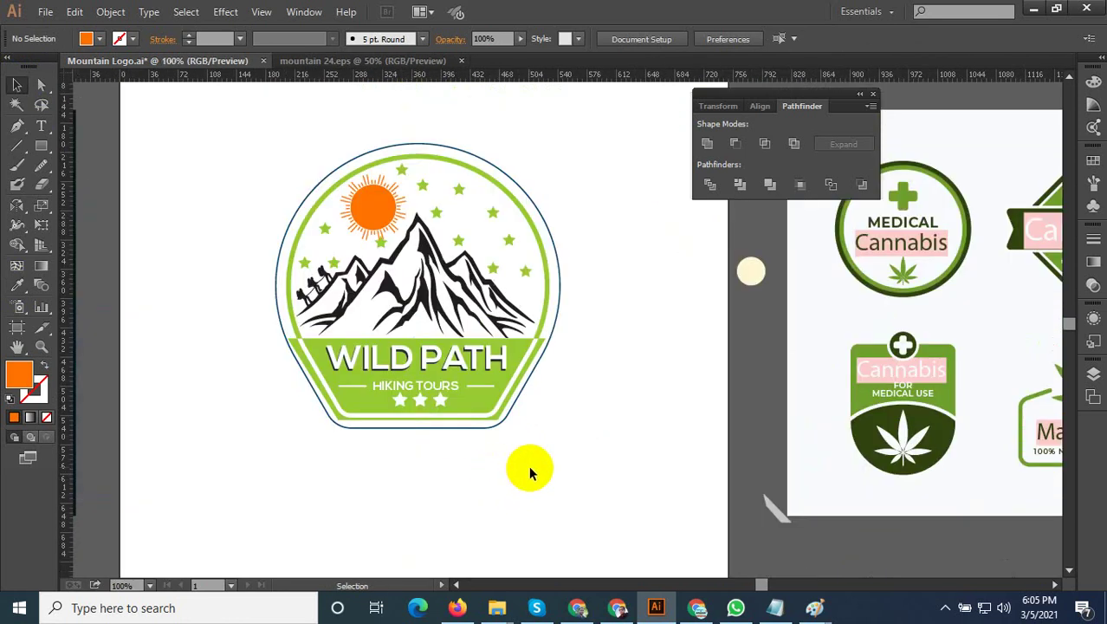
Export the badge via Save for Web as a maximum-quality JPEG named Mountain-Logo-11
{"action": "key", "text": "ctrl+alt+shift+s"}
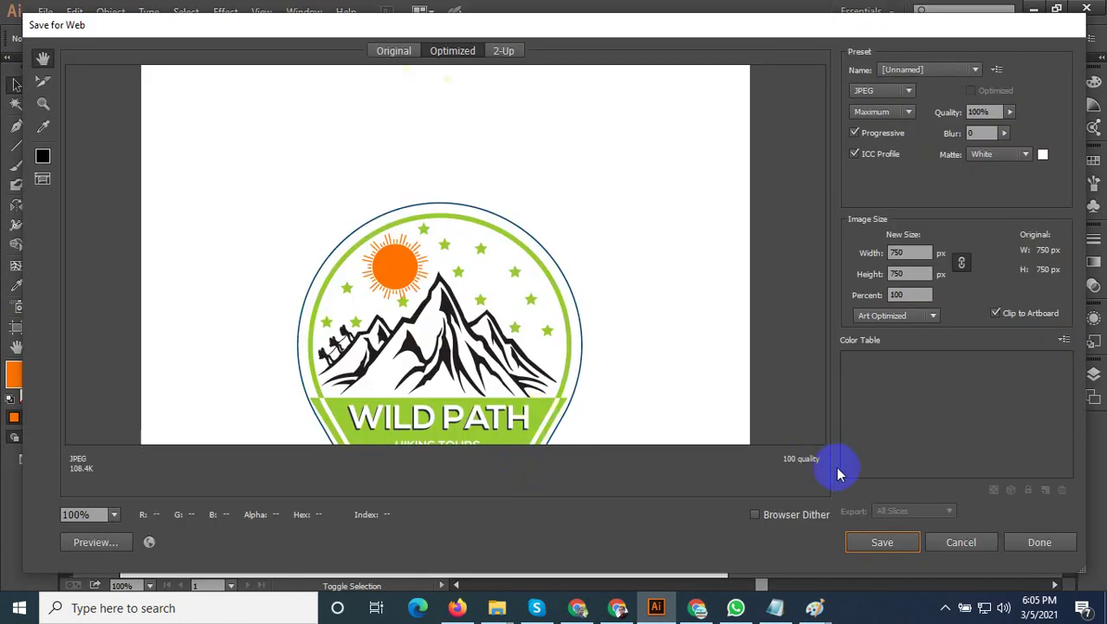
{"action": "left_click", "coordinate": [871, 543]}
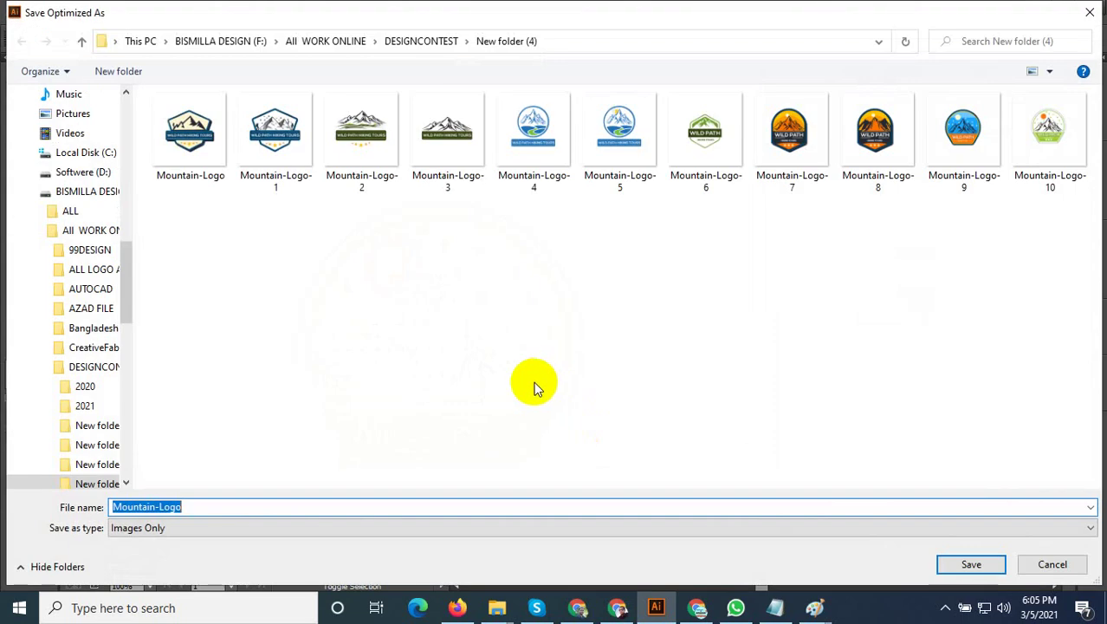
{"action": "left_click", "coordinate": [1018, 173]}
{"action": "double_click", "coordinate": [222, 507]}
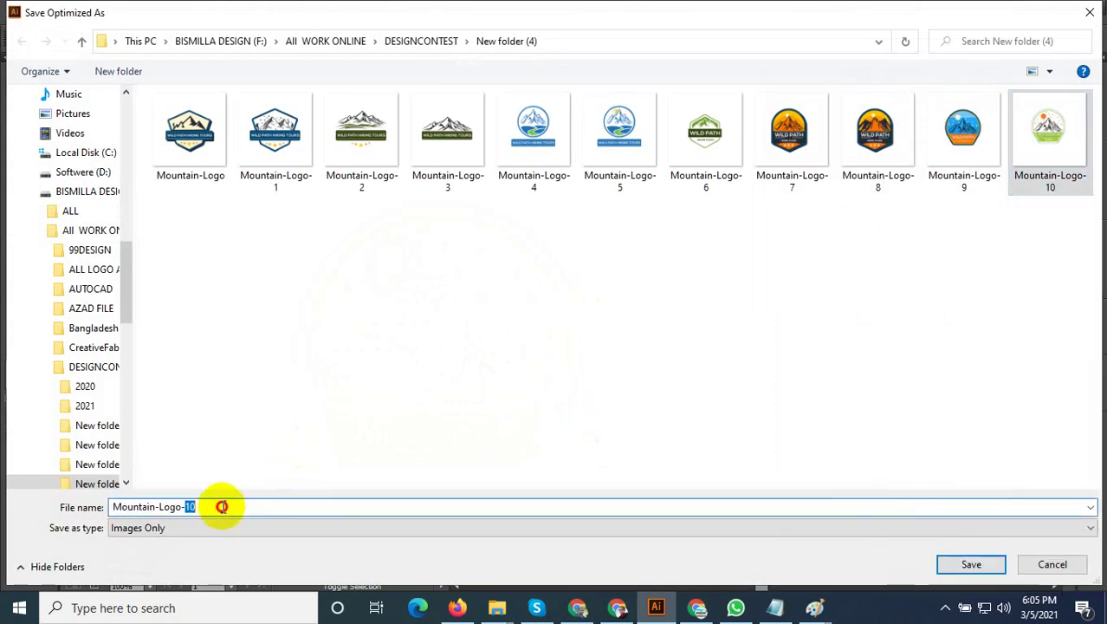
{"action": "left_click", "coordinate": [1018, 169]}
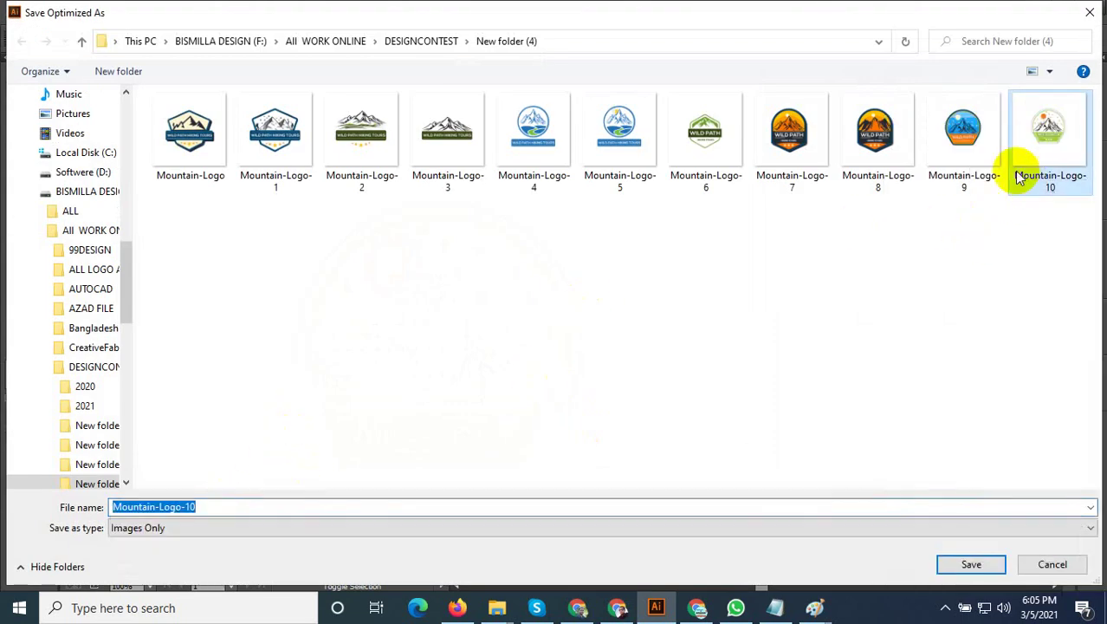
{"action": "right_click", "coordinate": [1017, 169]}
{"action": "double_click", "coordinate": [217, 507]}
{"action": "type", "text": "1"}
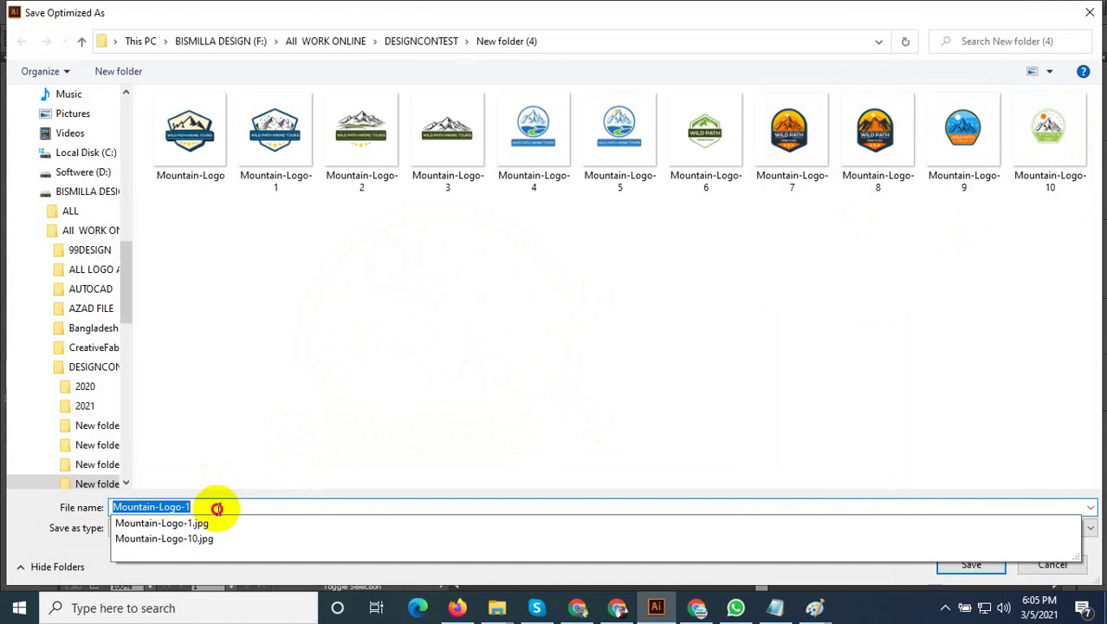
{"action": "type", "text": "1"}
{"action": "left_click", "coordinate": [961, 563]}
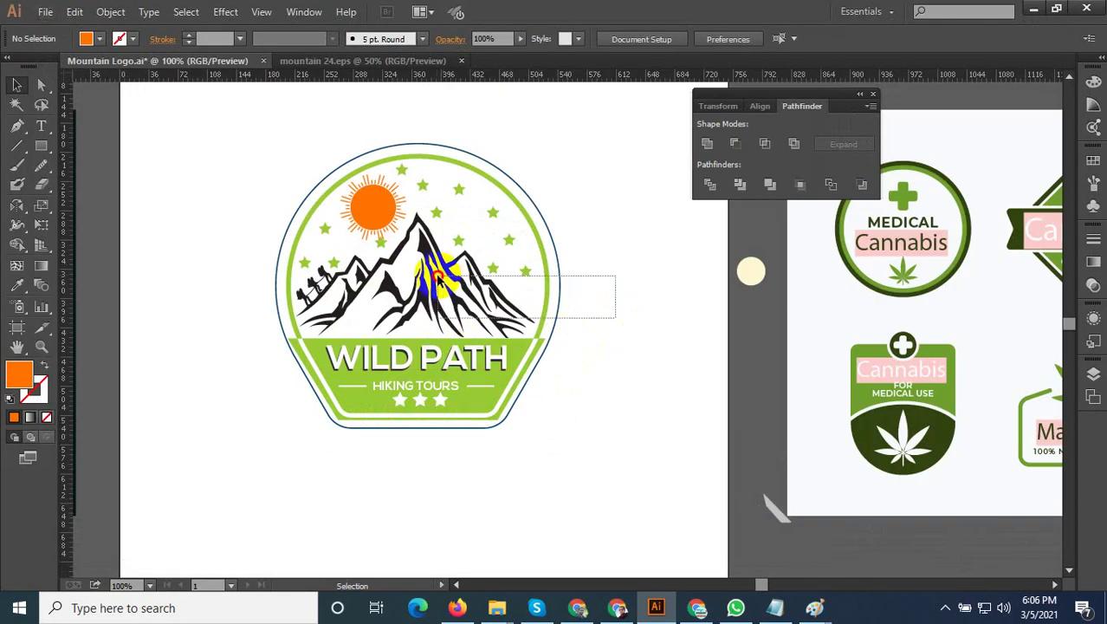
Zoom out to the Mountain Explorer logo and ungroup it
{"action": "key", "text": "ctrl+minus"}
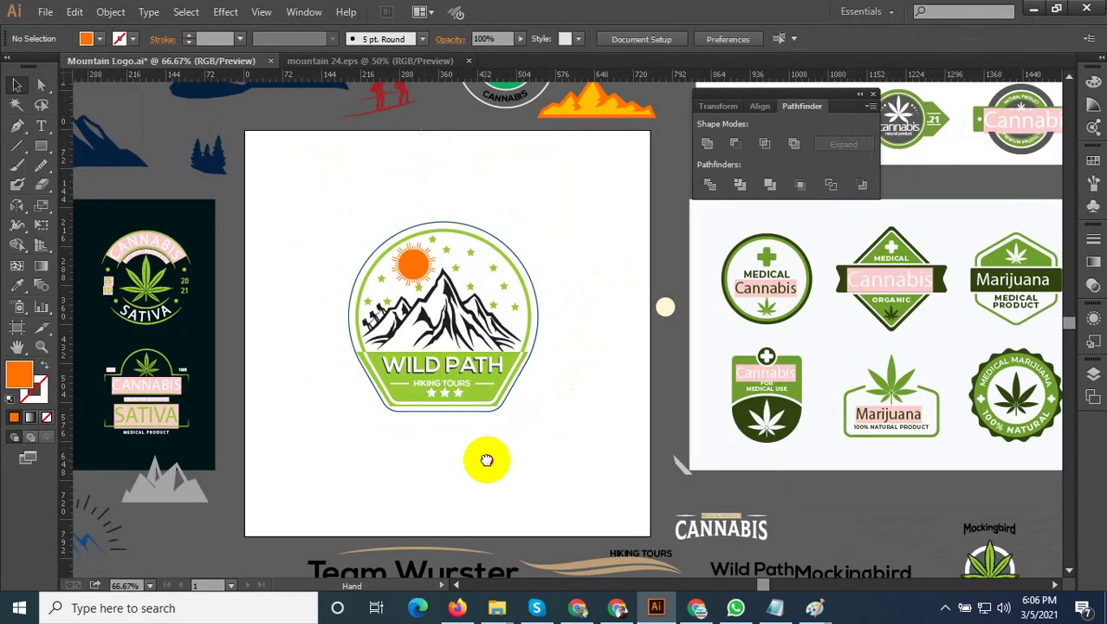
{"action": "scroll", "coordinate": [486, 457], "scroll_direction": "down", "scroll_amount": 3}
{"action": "scroll", "coordinate": [452, 407], "scroll_direction": "down", "scroll_amount": 3}
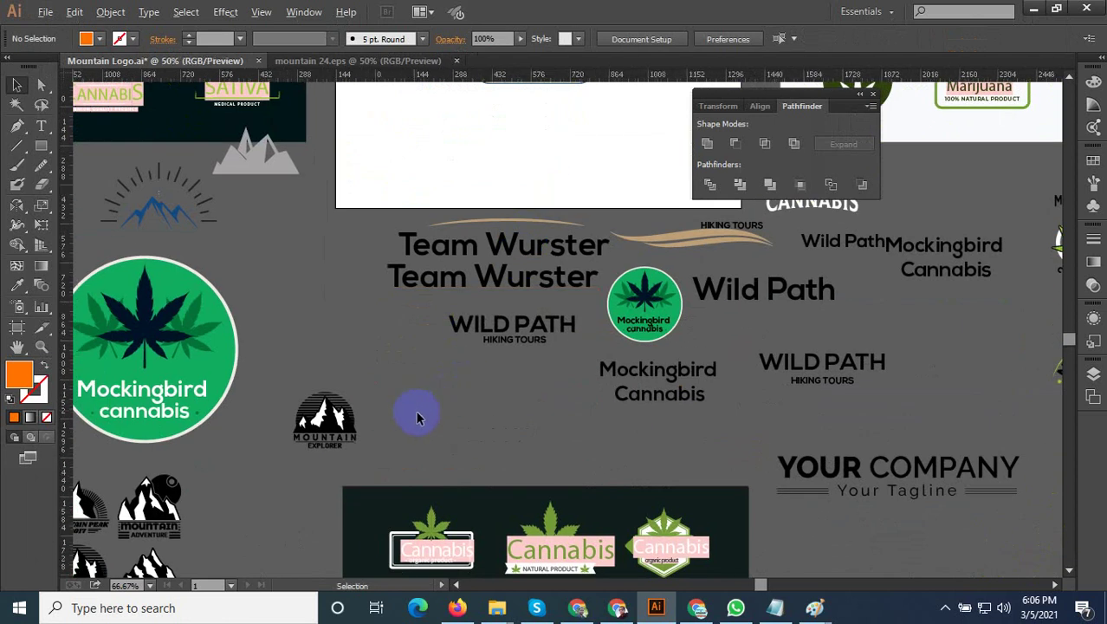
{"action": "scroll", "coordinate": [414, 410], "scroll_direction": "down", "scroll_amount": 2}
{"action": "scroll", "coordinate": [422, 350], "scroll_direction": "up", "scroll_amount": 2}
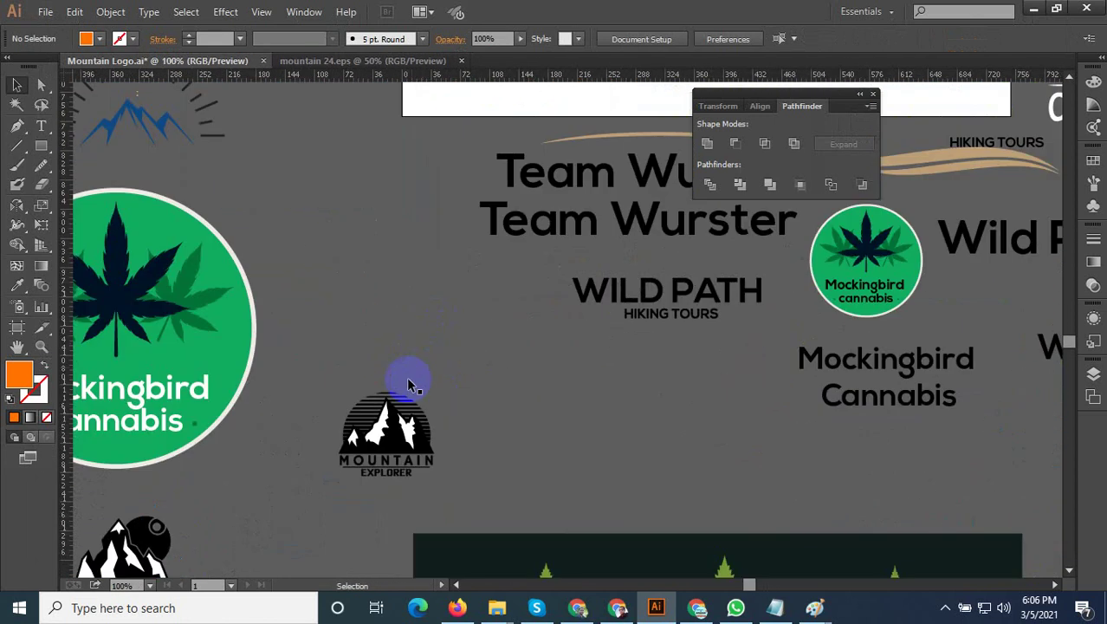
{"action": "scroll", "coordinate": [408, 376], "scroll_direction": "up", "scroll_amount": 1}
{"action": "left_click", "coordinate": [433, 346]}
{"action": "right_click", "coordinate": [441, 379]}
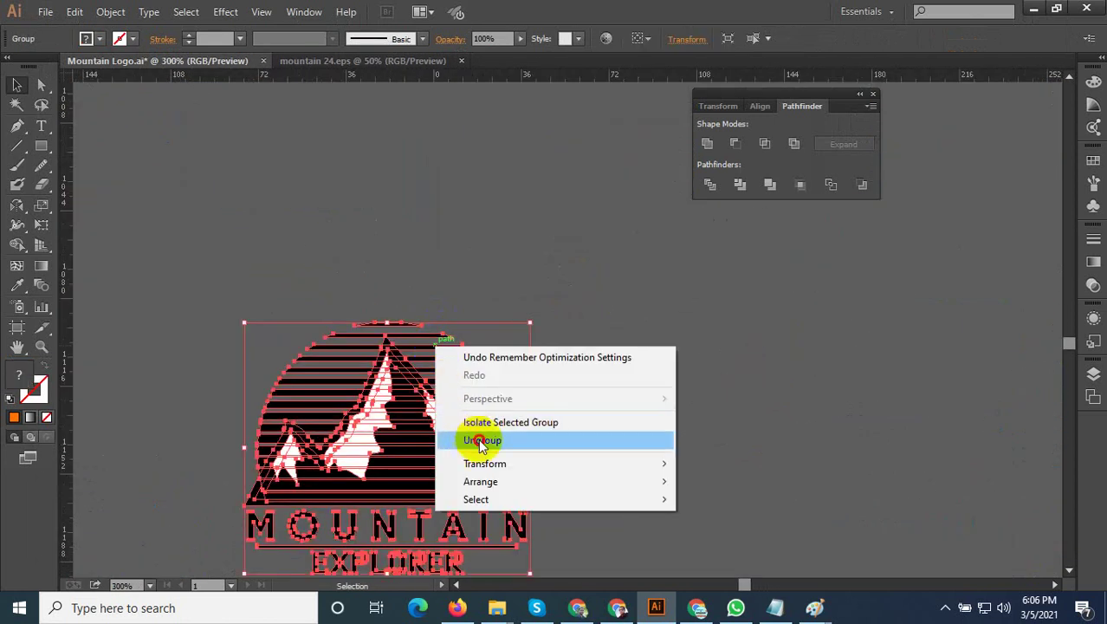
{"action": "left_click", "coordinate": [479, 440]}
Move the striped half-circle up away from the mountains and reselect it as a group
{"action": "left_click", "coordinate": [573, 396]}
{"action": "left_click", "coordinate": [476, 372]}
{"action": "left_click_drag", "start_coordinate": [476, 372], "coordinate": [447, 187]}
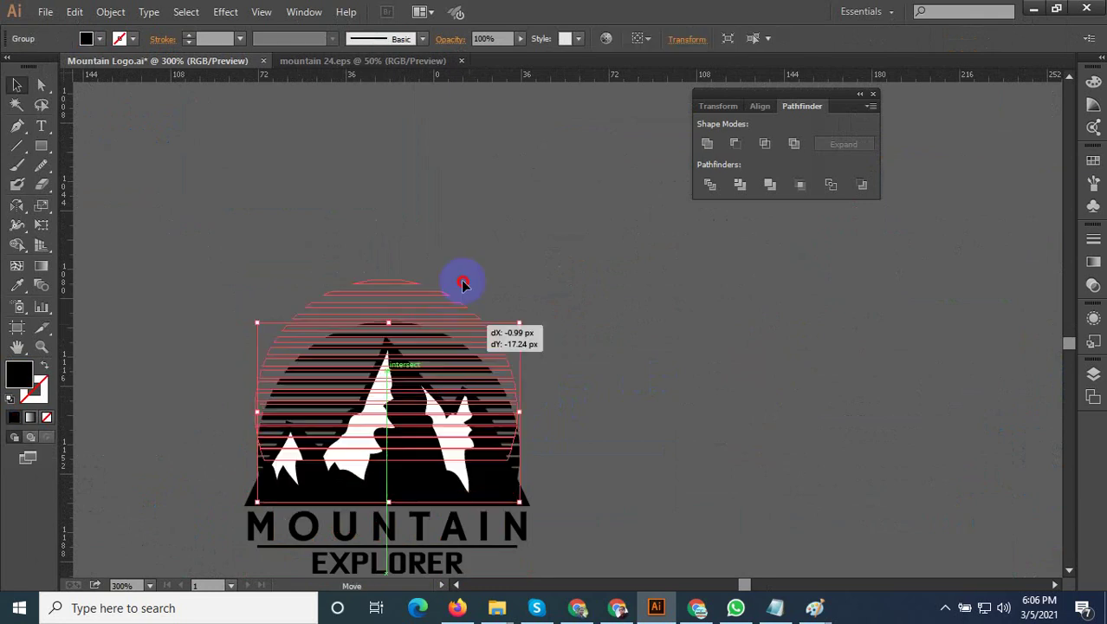
{"action": "left_click", "coordinate": [604, 382]}
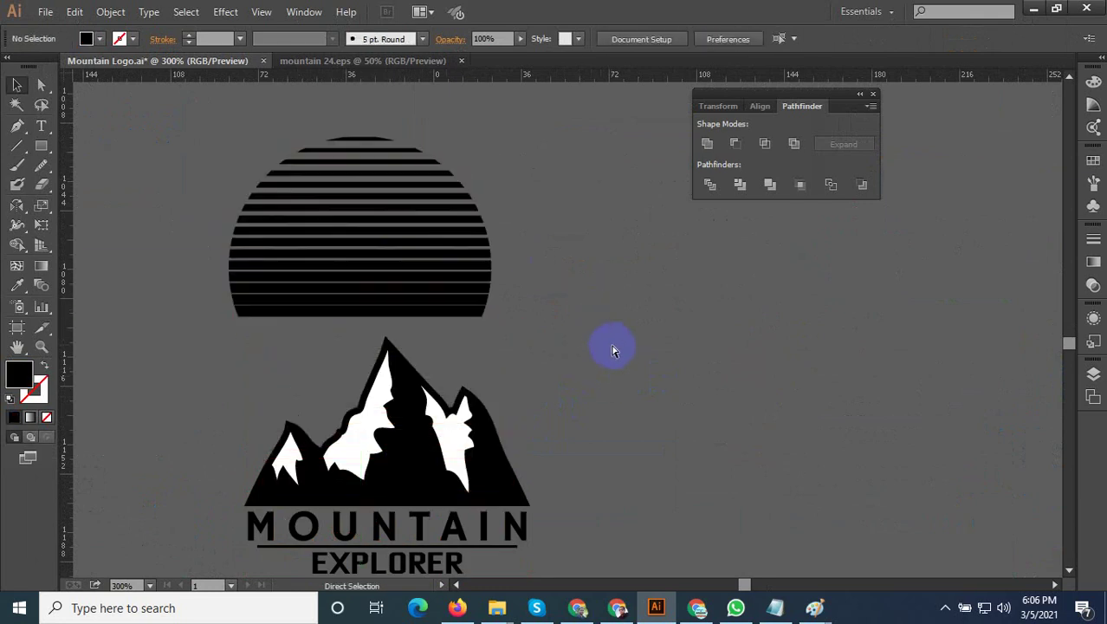
{"action": "left_click", "coordinate": [495, 297]}
{"action": "key", "text": "v"}
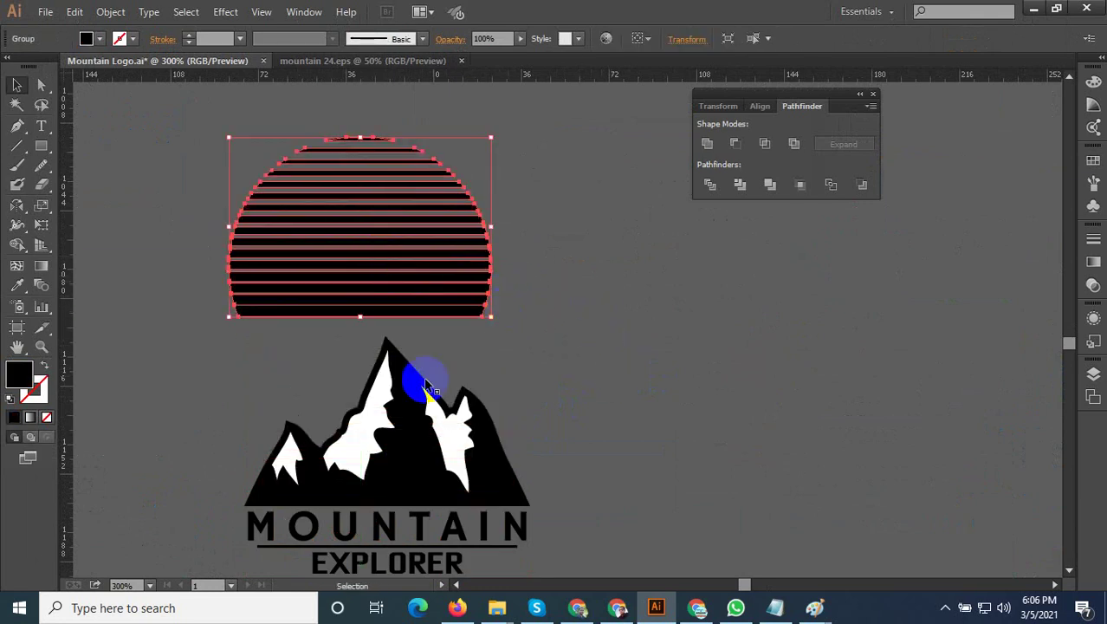
{"action": "scroll", "coordinate": [425, 386], "scroll_direction": "down", "scroll_amount": 3}
{"action": "scroll", "coordinate": [387, 538], "scroll_direction": "up", "scroll_amount": 3}
{"action": "scroll", "coordinate": [469, 437], "scroll_direction": "up", "scroll_amount": 3}
Drag the black-striped circle group over the badge's mountain and sun scene
{"action": "scroll", "coordinate": [526, 316], "scroll_direction": "up", "scroll_amount": 2}
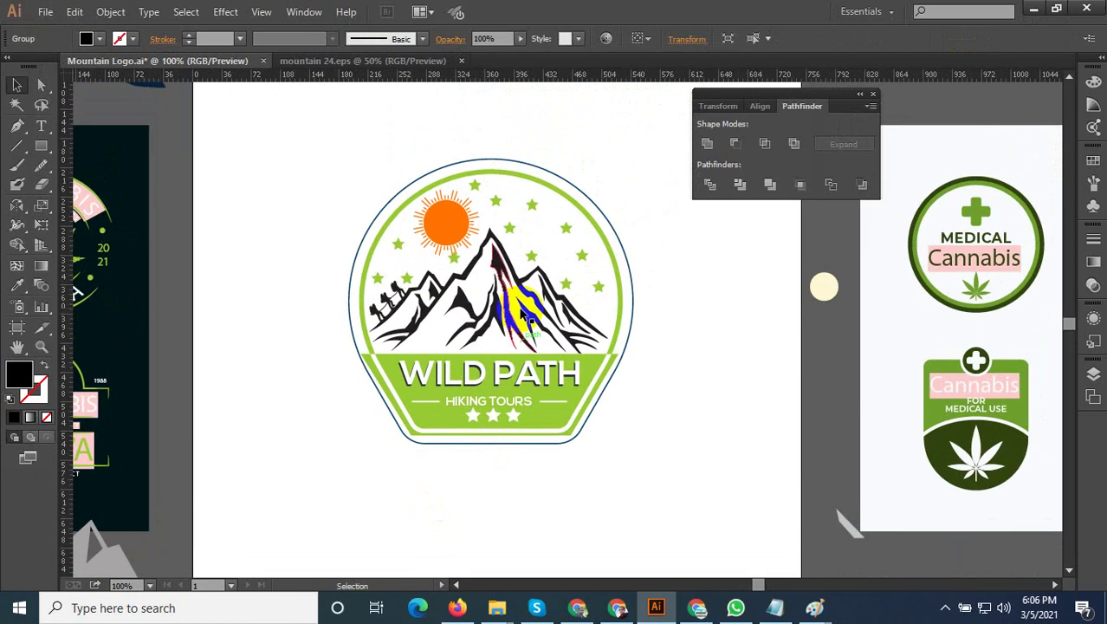
{"action": "scroll", "coordinate": [530, 251], "scroll_direction": "up", "scroll_amount": 1}
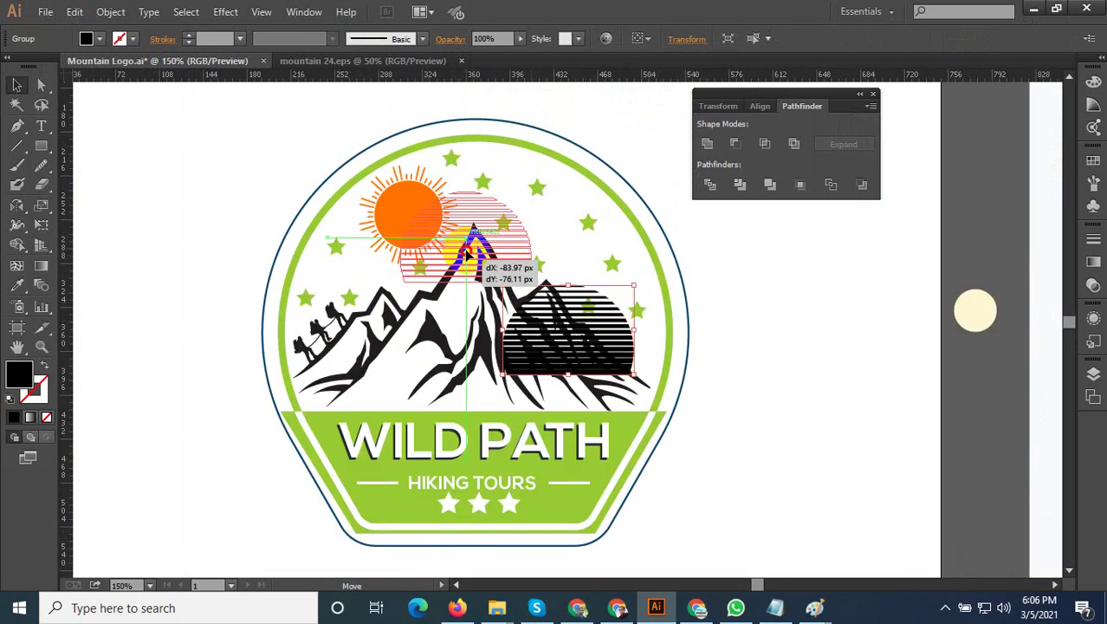
{"action": "mouse_move", "coordinate": [535, 275]}
{"action": "left_mouse_down"}
{"action": "mouse_move", "coordinate": [591, 353]}
{"action": "mouse_move", "coordinate": [598, 385]}
{"action": "left_mouse_up"}
{"action": "scroll", "coordinate": [619, 328], "scroll_direction": "up", "scroll_amount": 1}
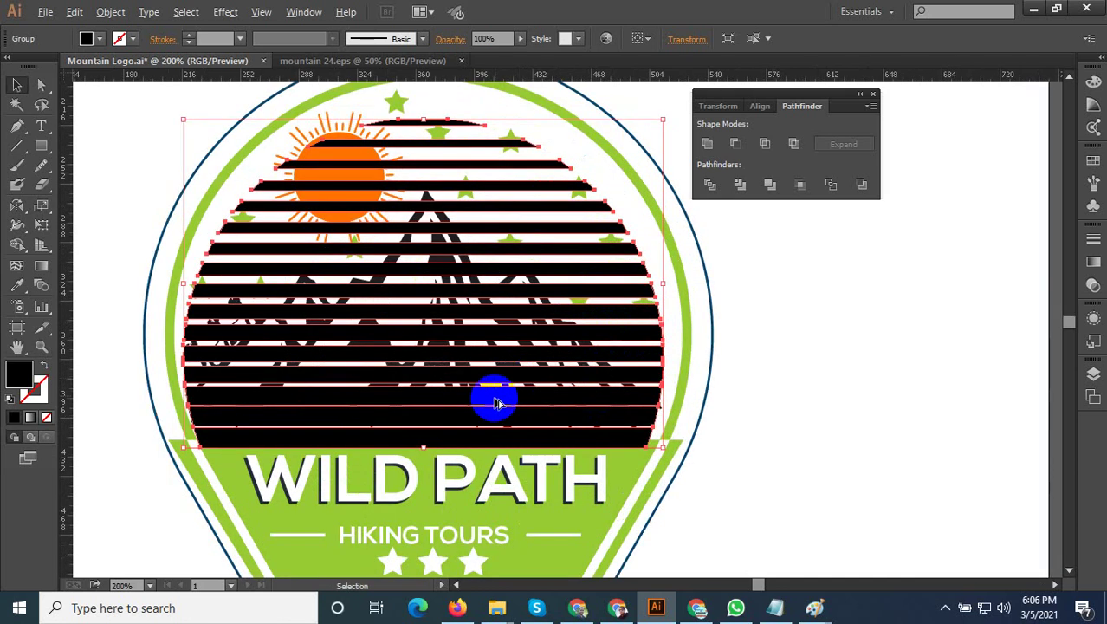
{"action": "scroll", "coordinate": [462, 251], "scroll_direction": "down", "scroll_amount": 1}
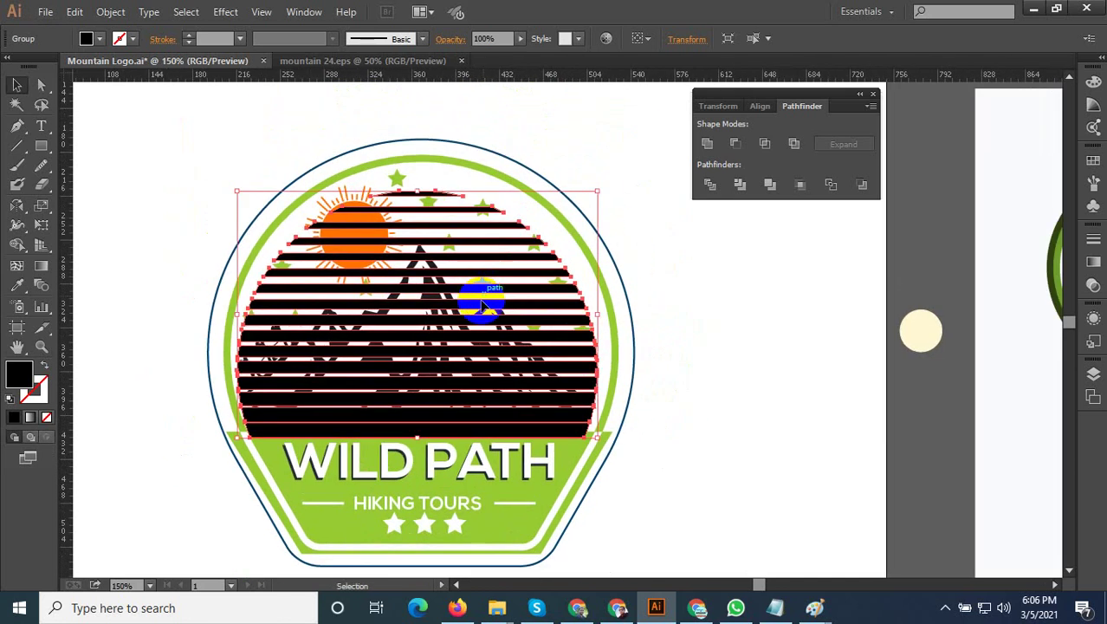
Send the striped circle to the back behind the mountains, then shift it up and right
{"action": "right_click", "coordinate": [482, 320]}
{"action": "left_click", "coordinate": [776, 503]}
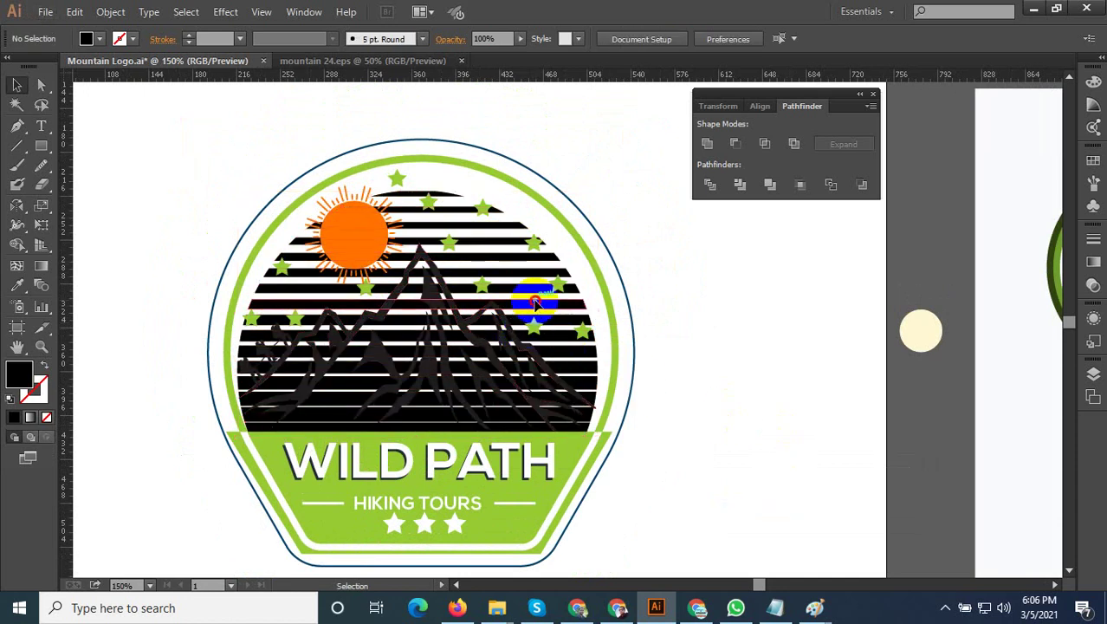
{"action": "left_click", "coordinate": [534, 300]}
{"action": "scroll", "coordinate": [468, 221], "scroll_direction": "up", "scroll_amount": 2}
{"action": "left_click_drag", "start_coordinate": [405, 171], "coordinate": [427, 151]}
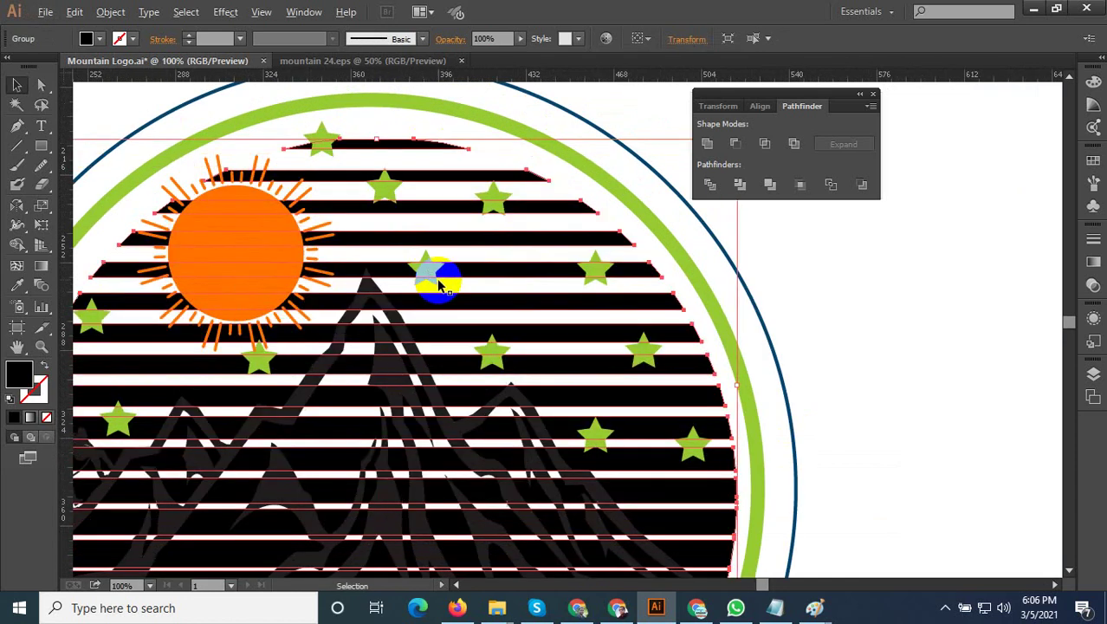
Enlarge the striped circle from its corner handles to fill the badge's inner green ring
{"action": "key", "text": "ctrl+1"}
{"action": "scroll", "coordinate": [479, 399], "scroll_direction": "up", "scroll_amount": 2}
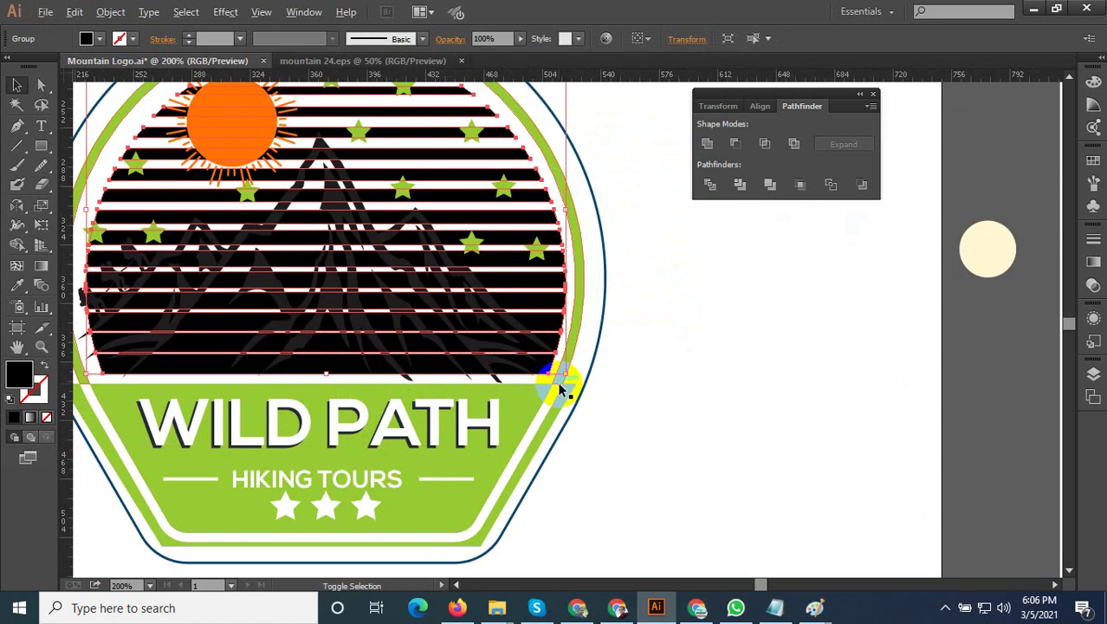
{"action": "scroll", "coordinate": [525, 365], "scroll_direction": "down", "scroll_amount": 1}
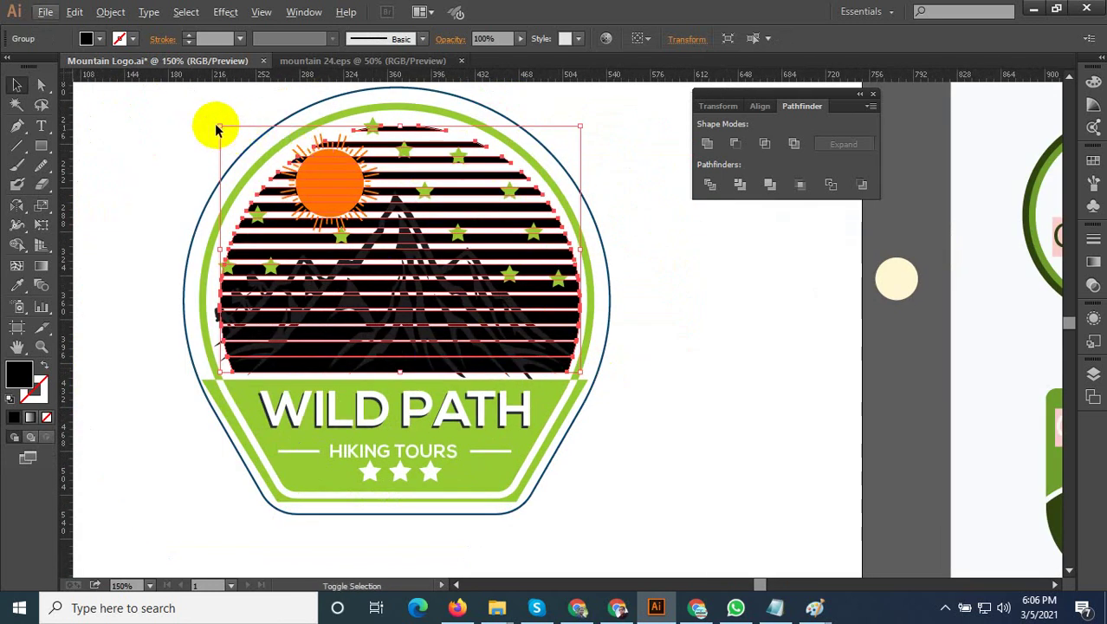
{"action": "left_click_drag", "start_coordinate": [220, 125], "coordinate": [201, 110]}
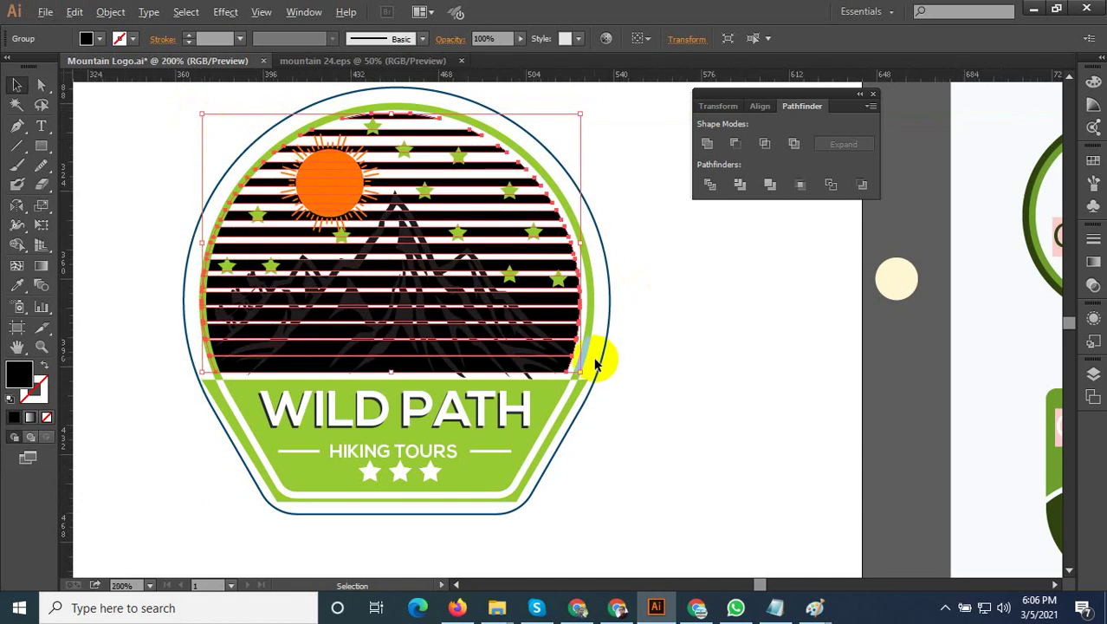
{"action": "scroll", "coordinate": [581, 373], "scroll_direction": "up", "scroll_amount": 2}
{"action": "left_click_drag", "start_coordinate": [559, 387], "coordinate": [576, 390]}
{"action": "scroll", "coordinate": [611, 437], "scroll_direction": "down", "scroll_amount": 2}
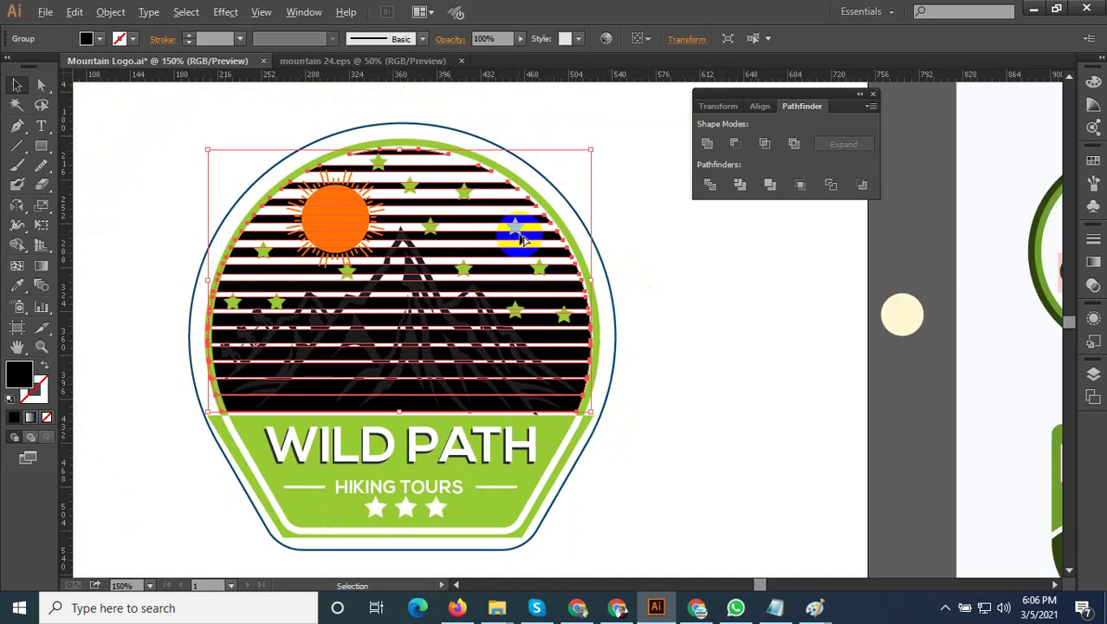
{"action": "scroll", "coordinate": [567, 169], "scroll_direction": "up", "scroll_amount": 1}
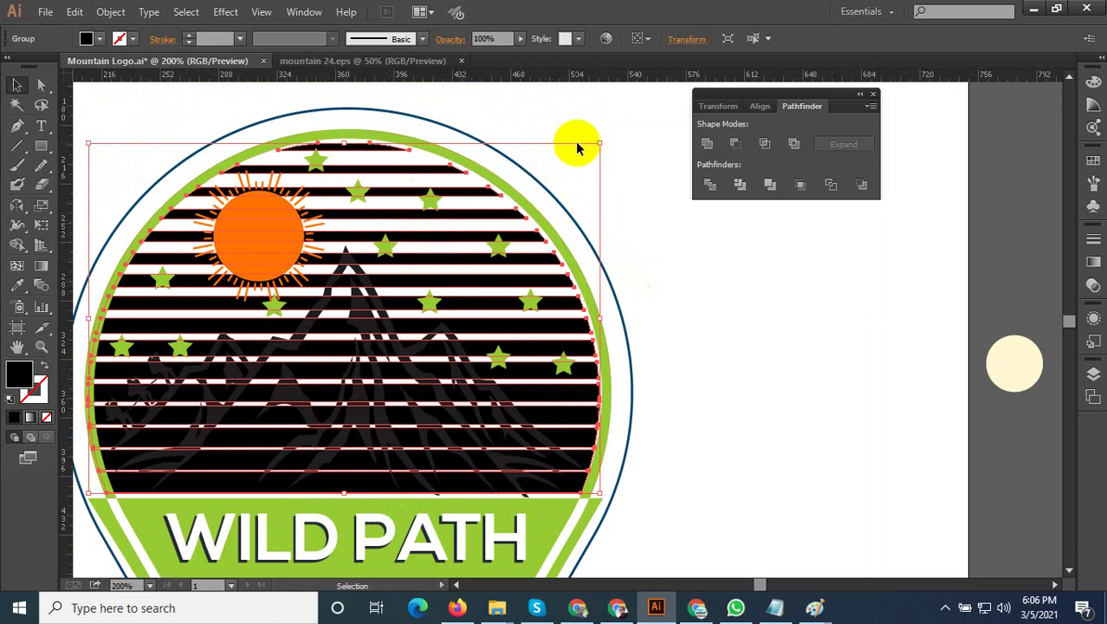
{"action": "left_click_drag", "start_coordinate": [601, 143], "coordinate": [608, 139]}
{"action": "left_click", "coordinate": [686, 280]}
{"action": "scroll", "coordinate": [613, 351], "scroll_direction": "down", "scroll_amount": 1}
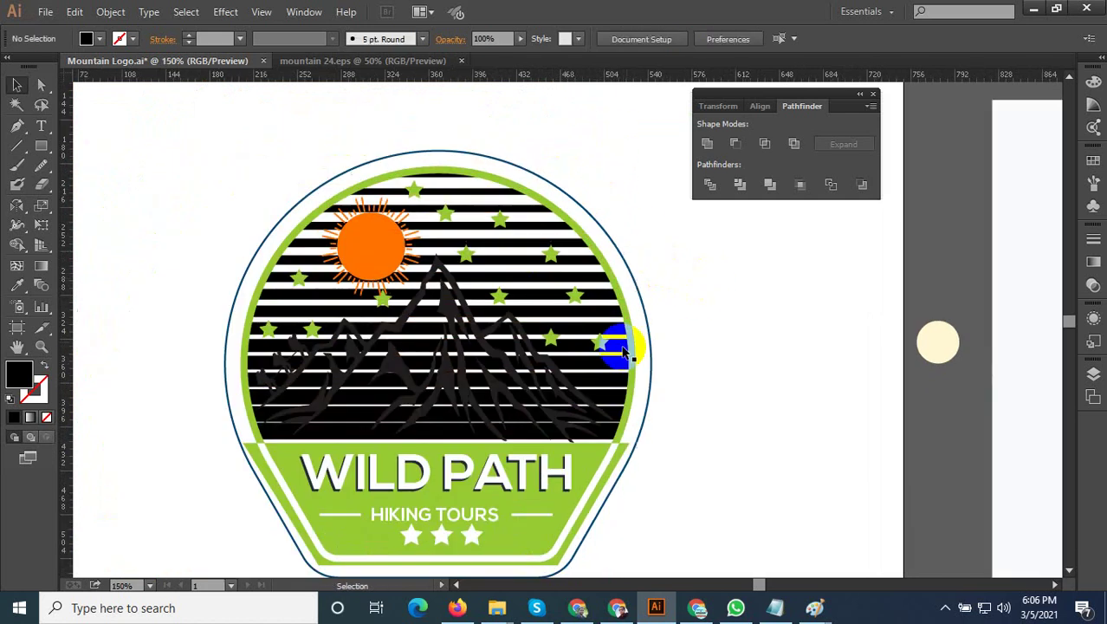
{"action": "left_click", "coordinate": [404, 422]}
{"action": "scroll", "coordinate": [408, 427], "scroll_direction": "up", "scroll_amount": 3}
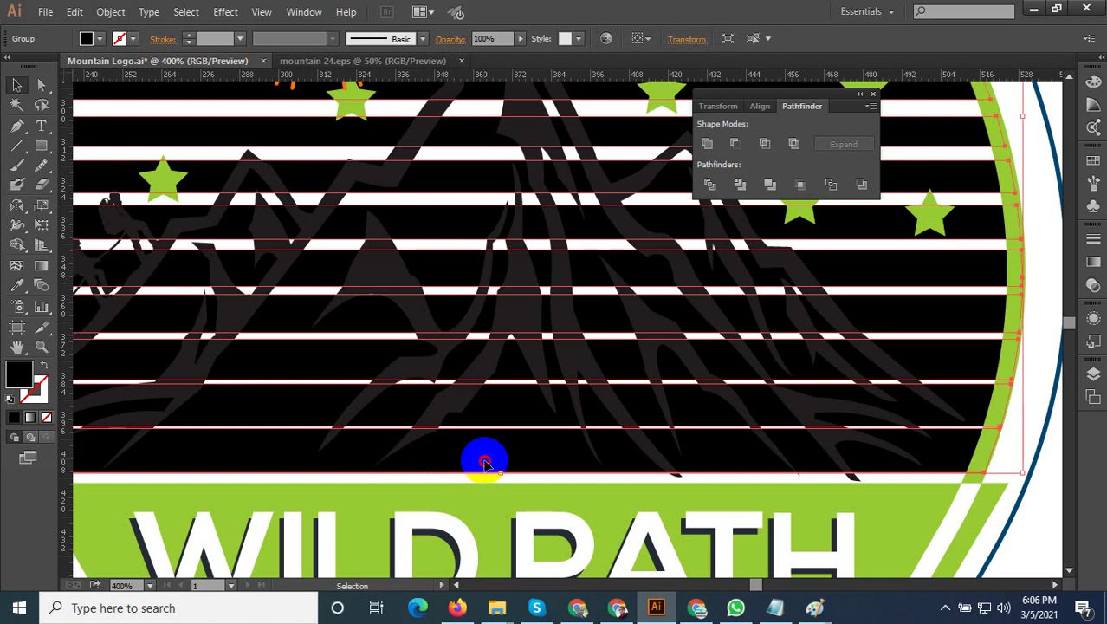
Extend the striped circle's bottom down to the WILD PATH banner and nudge it up-left
{"action": "left_click_drag", "start_coordinate": [485, 464], "coordinate": [474, 462]}
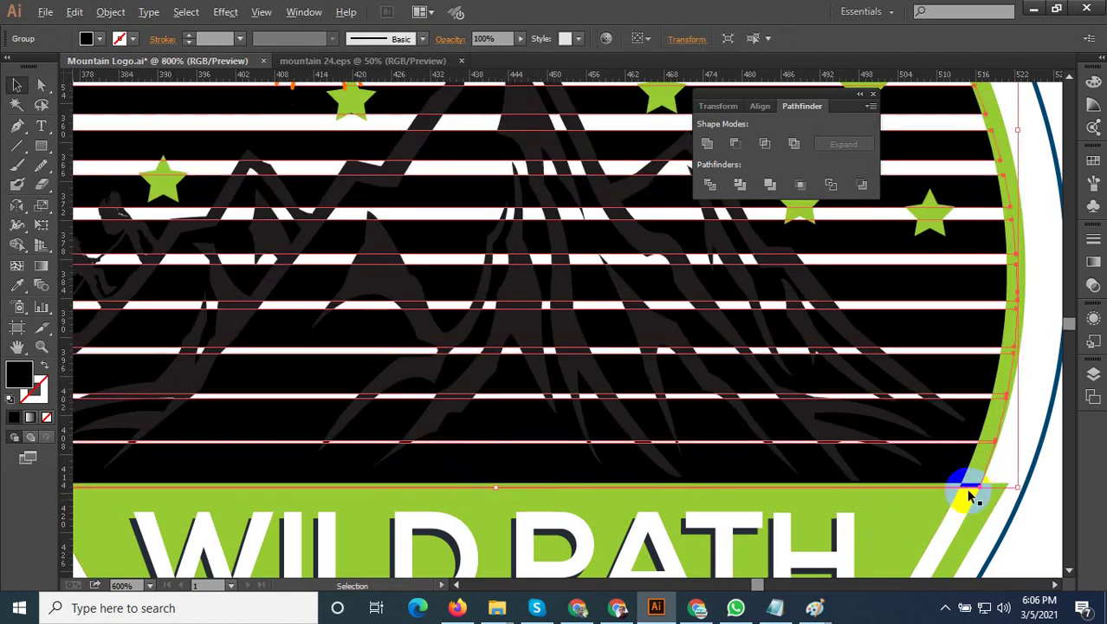
{"action": "scroll", "coordinate": [971, 496], "scroll_direction": "up", "scroll_amount": 2}
{"action": "left_click_drag", "start_coordinate": [880, 369], "coordinate": [875, 355]}
{"action": "scroll", "coordinate": [802, 513], "scroll_direction": "down", "scroll_amount": 5}
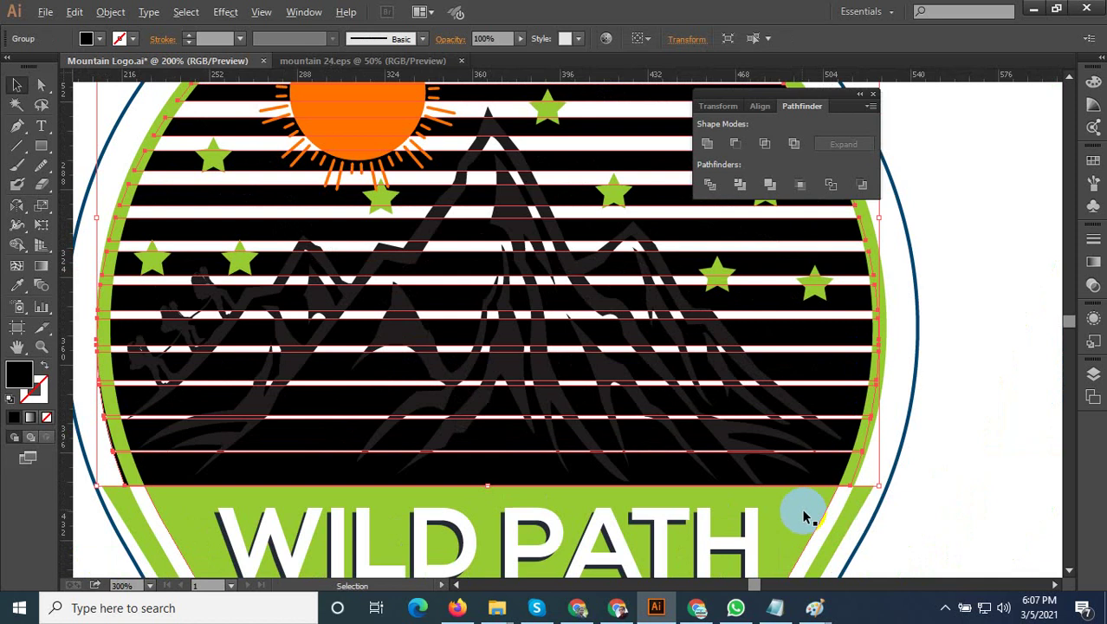
{"action": "scroll", "coordinate": [815, 503], "scroll_direction": "down", "scroll_amount": 4}
{"action": "left_click", "coordinate": [917, 479]}
{"action": "scroll", "coordinate": [876, 519], "scroll_direction": "up", "scroll_amount": 2}
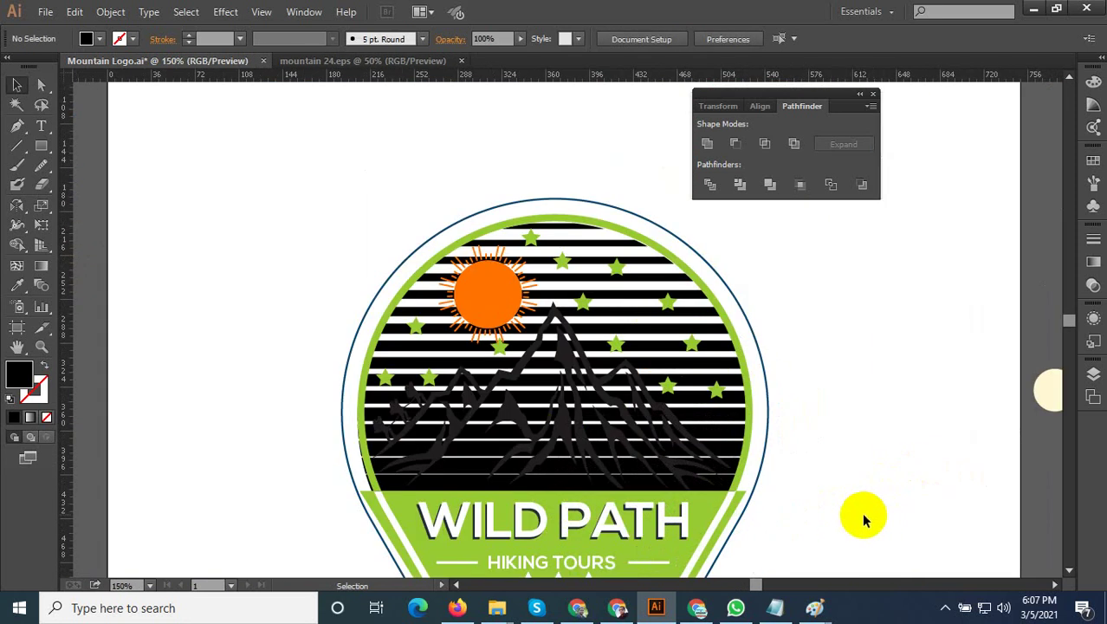
{"action": "scroll", "coordinate": [864, 520], "scroll_direction": "up", "scroll_amount": 1}
{"action": "scroll", "coordinate": [833, 514], "scroll_direction": "up", "scroll_amount": 1}
{"action": "scroll", "coordinate": [818, 513], "scroll_direction": "down", "scroll_amount": 2}
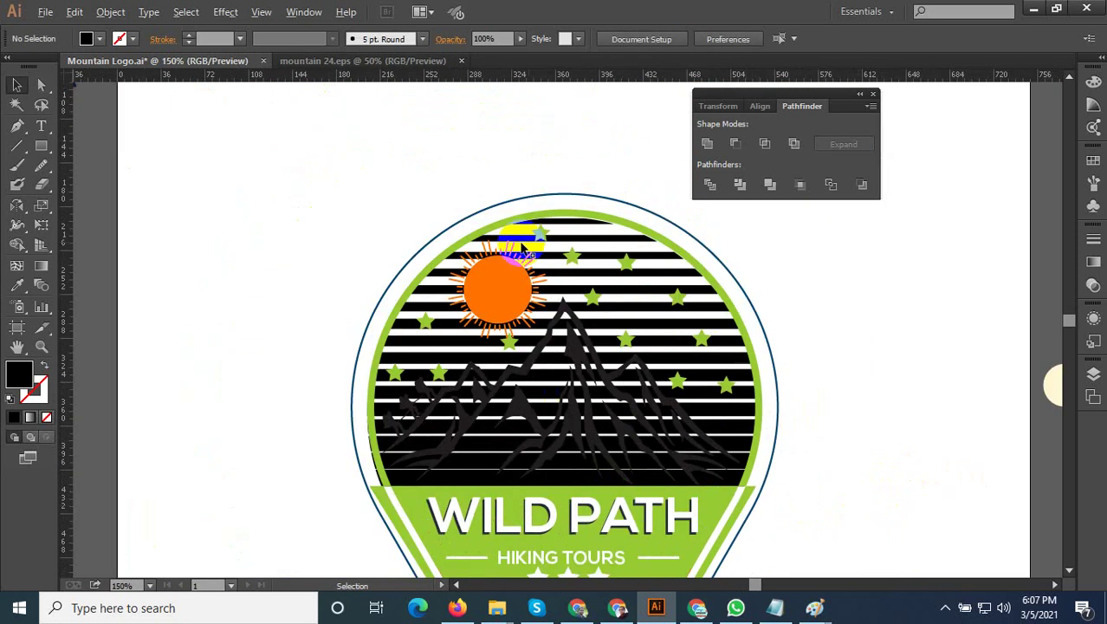
{"action": "scroll", "coordinate": [396, 445], "scroll_direction": "up", "scroll_amount": 2}
{"action": "scroll", "coordinate": [395, 464], "scroll_direction": "up", "scroll_amount": 2}
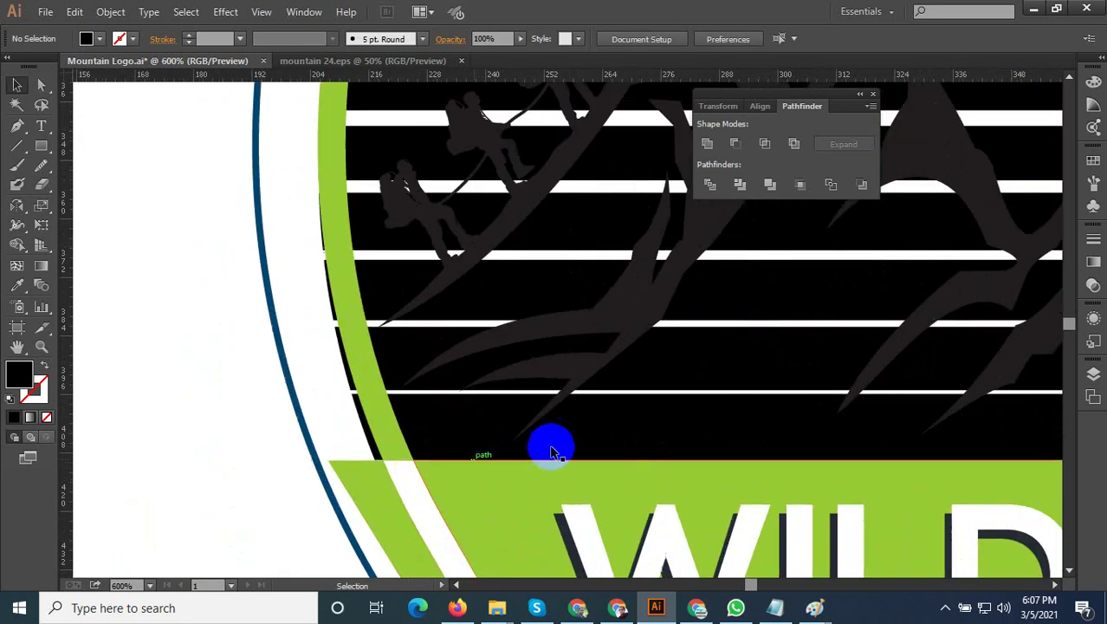
Shift the striped circle slightly right so its edge meets the green ring
{"action": "left_click", "coordinate": [625, 431]}
{"action": "scroll", "coordinate": [462, 462], "scroll_direction": "up", "scroll_amount": 1}
{"action": "left_click_drag", "start_coordinate": [423, 437], "coordinate": [419, 462]}
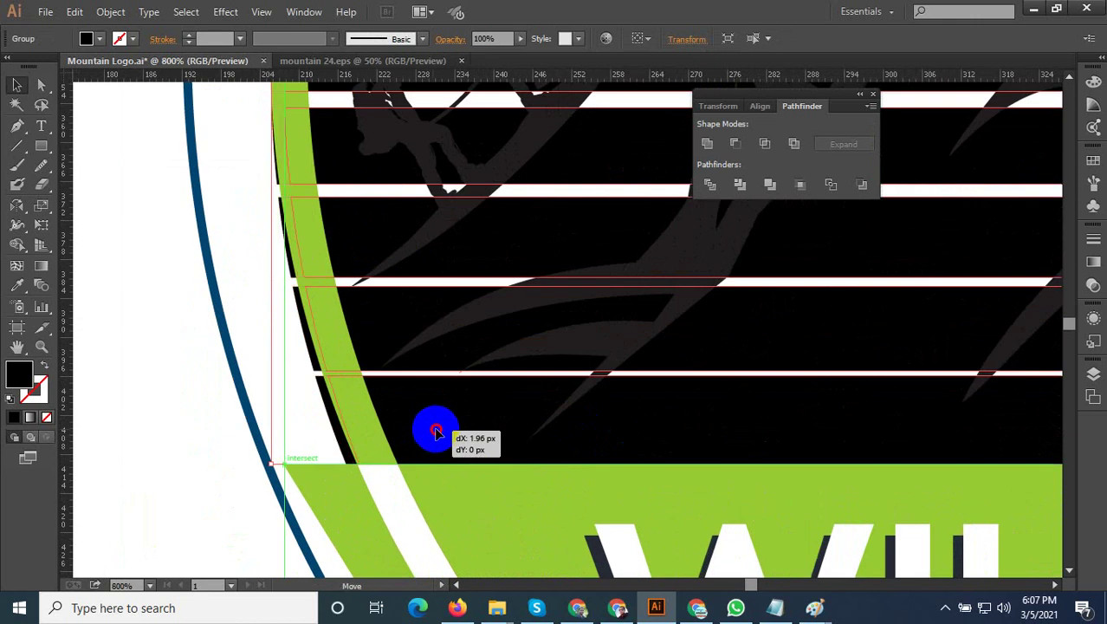
{"action": "scroll", "coordinate": [418, 462], "scroll_direction": "up", "scroll_amount": 1}
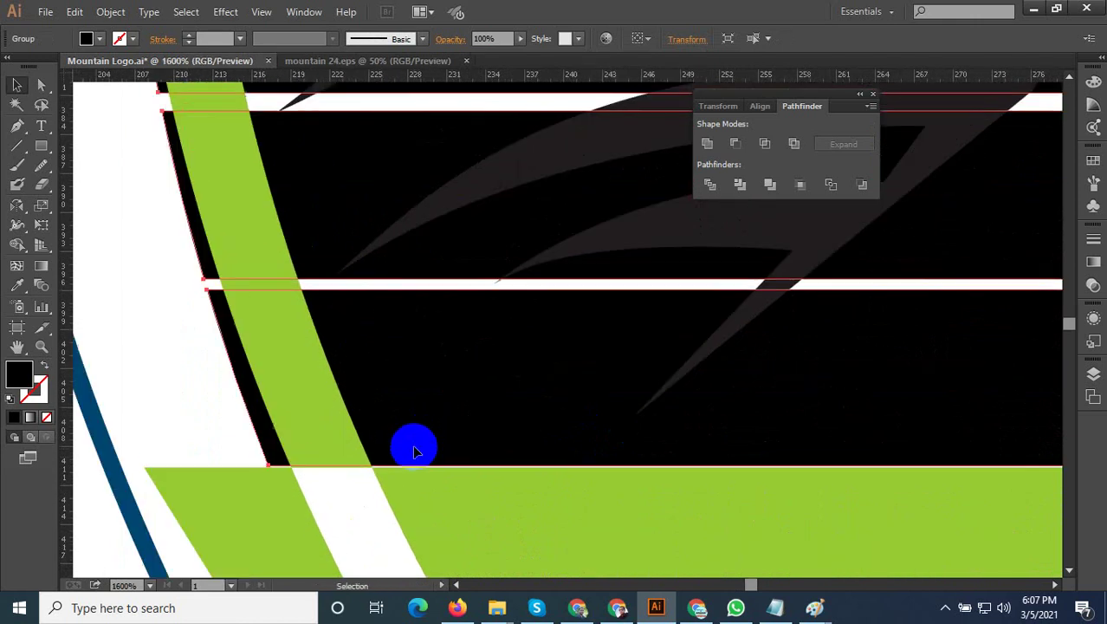
{"action": "left_click_drag", "start_coordinate": [412, 445], "coordinate": [435, 443]}
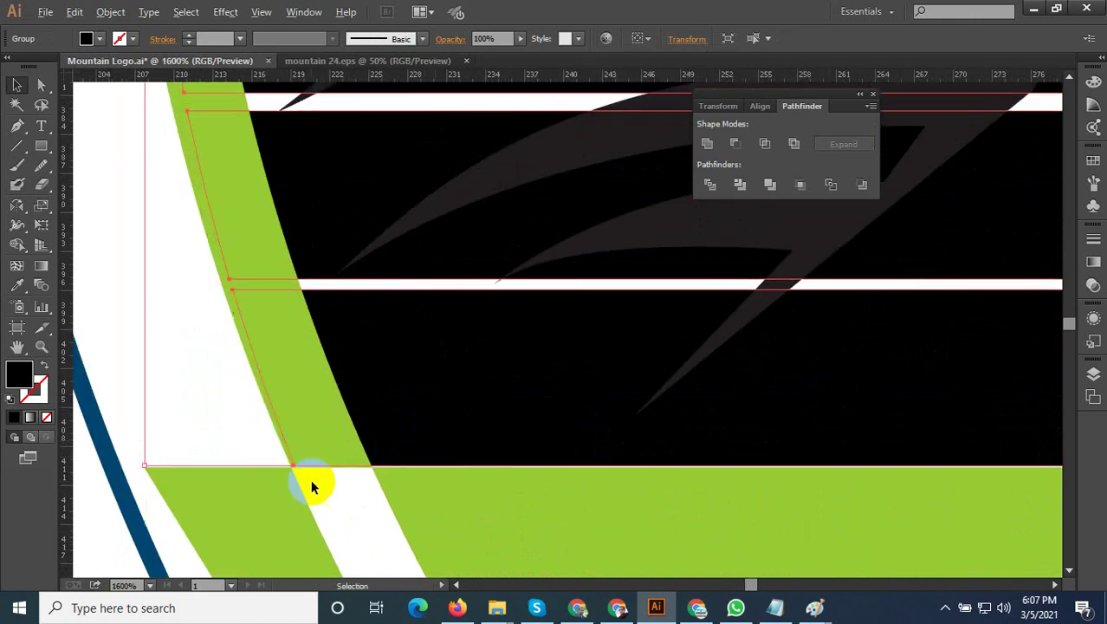
{"action": "scroll", "coordinate": [317, 486], "scroll_direction": "down", "scroll_amount": 3}
{"action": "scroll", "coordinate": [336, 503], "scroll_direction": "down", "scroll_amount": 3}
{"action": "scroll", "coordinate": [719, 487], "scroll_direction": "up", "scroll_amount": 2}
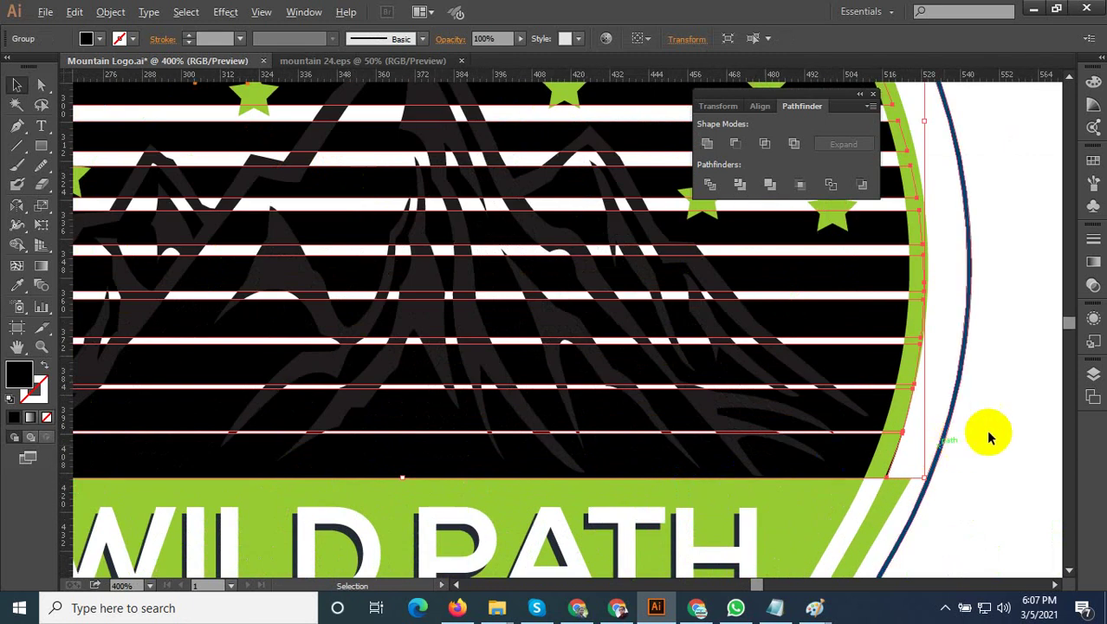
{"action": "scroll", "coordinate": [951, 457], "scroll_direction": "up", "scroll_amount": 2}
{"action": "scroll", "coordinate": [847, 518], "scroll_direction": "up", "scroll_amount": 1}
{"action": "scroll", "coordinate": [819, 529], "scroll_direction": "down", "scroll_amount": 2}
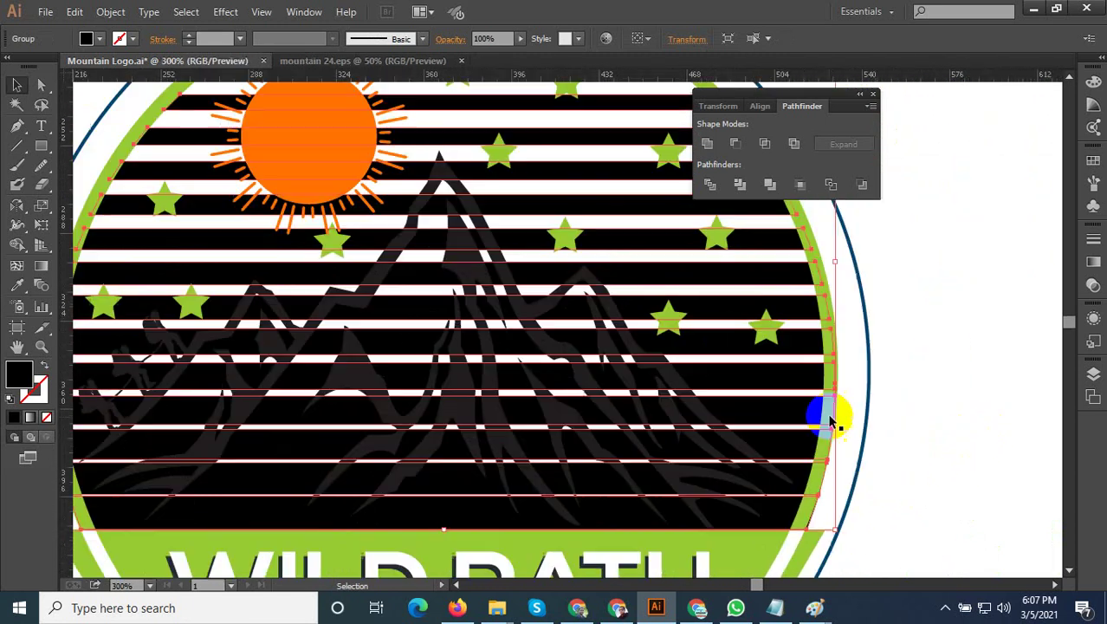
{"action": "scroll", "coordinate": [835, 255], "scroll_direction": "up", "scroll_amount": 2}
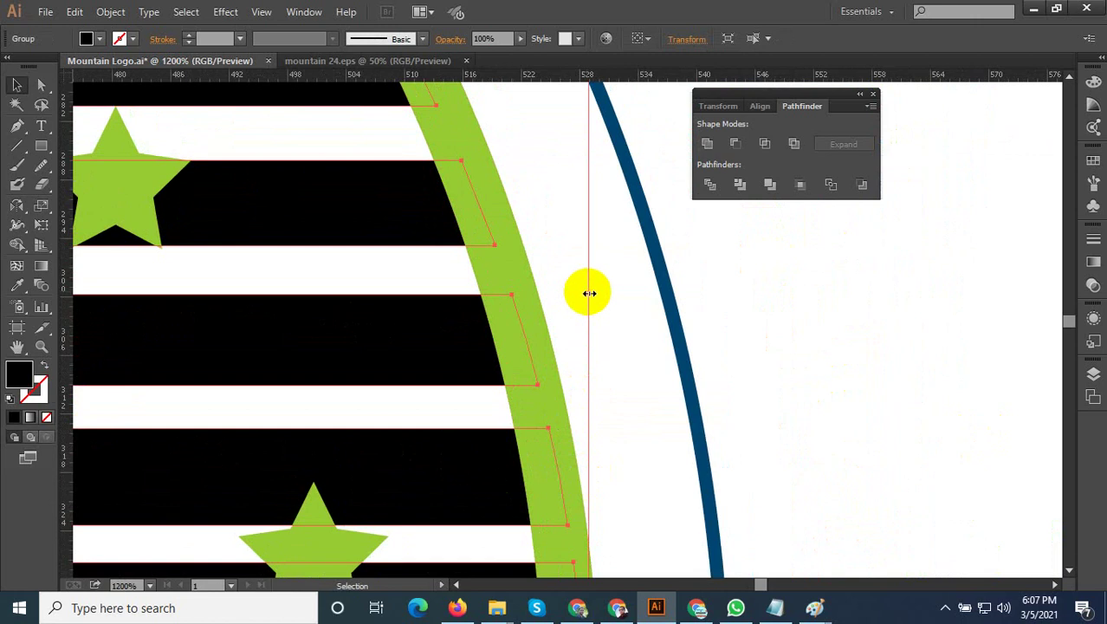
Move the vertical guide slightly left, then sample a colour with the Eyedropper
{"action": "left_click_drag", "start_coordinate": [589, 293], "coordinate": [576, 294]}
{"action": "scroll", "coordinate": [600, 412], "scroll_direction": "down", "scroll_amount": 4}
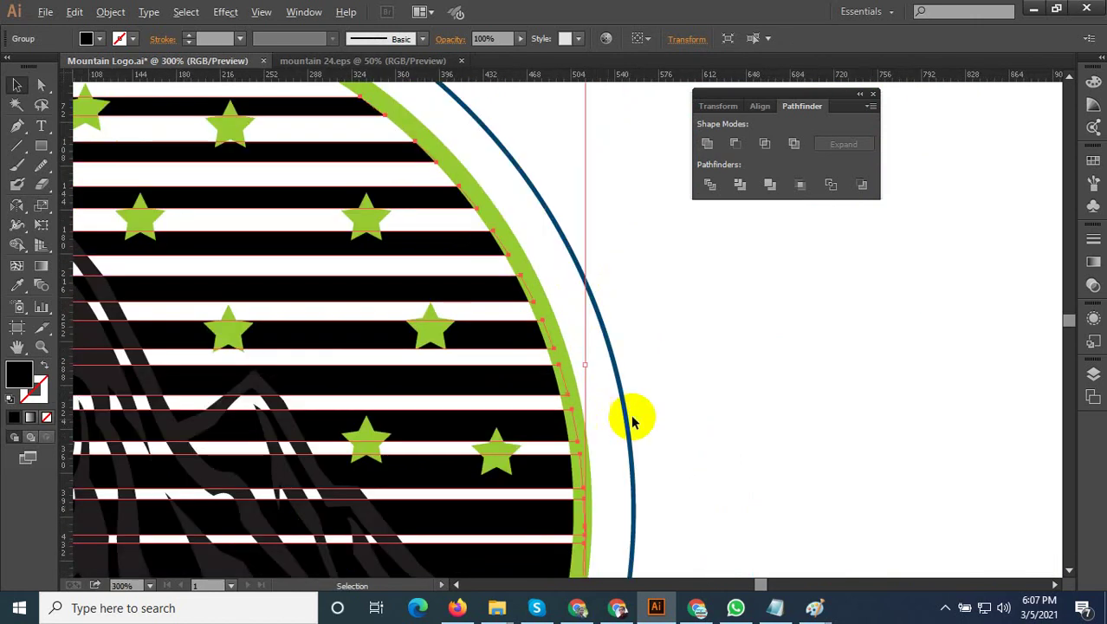
{"action": "scroll", "coordinate": [676, 407], "scroll_direction": "down", "scroll_amount": 2}
{"action": "scroll", "coordinate": [693, 381], "scroll_direction": "down", "scroll_amount": 2}
{"action": "scroll", "coordinate": [667, 386], "scroll_direction": "down", "scroll_amount": 1}
{"action": "scroll", "coordinate": [662, 399], "scroll_direction": "up", "scroll_amount": 3}
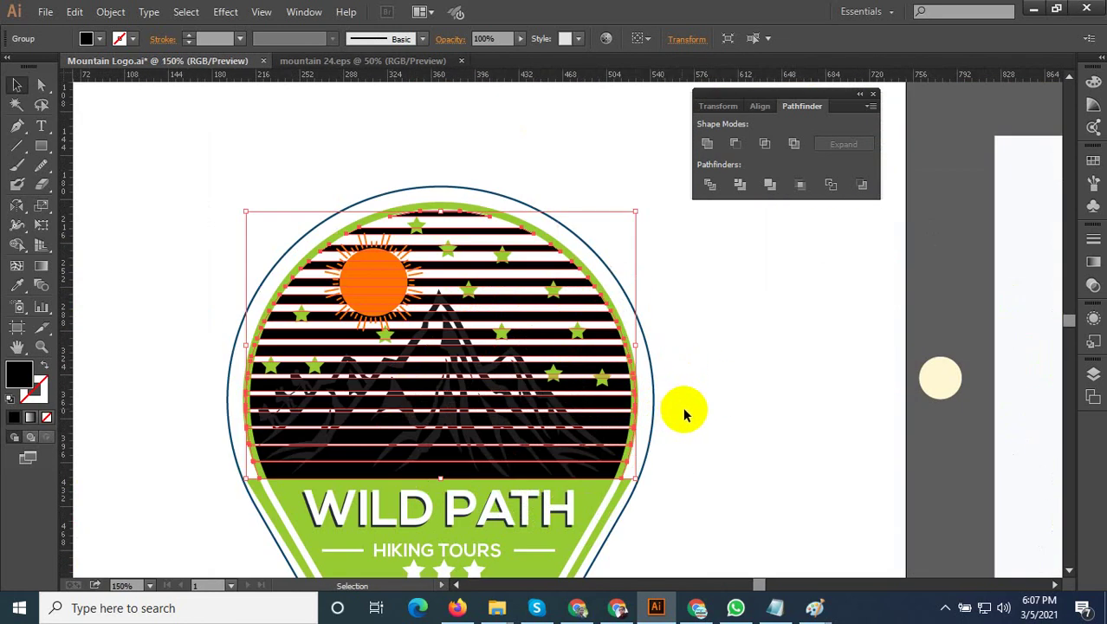
{"action": "left_click", "coordinate": [18, 287]}
{"action": "left_click", "coordinate": [691, 468]}
Zoom out past the reference badges, pan to the Wild Path badge, and zoom in to about 150%
{"action": "scroll", "coordinate": [691, 476], "scroll_direction": "down", "scroll_amount": 3}
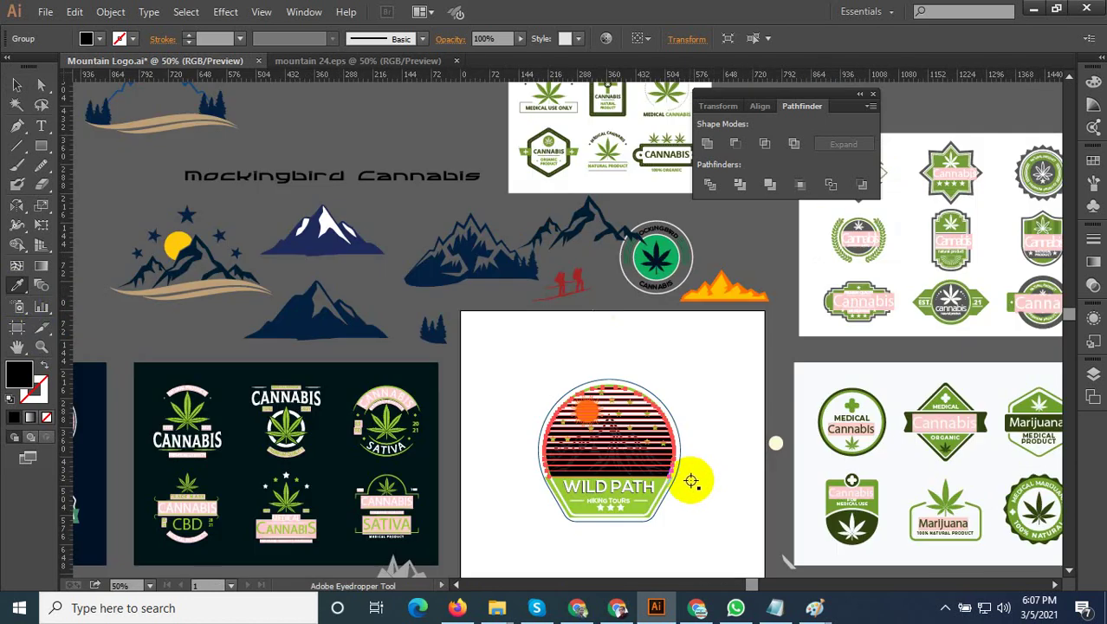
{"action": "scroll", "coordinate": [643, 413], "scroll_direction": "down", "scroll_amount": 2}
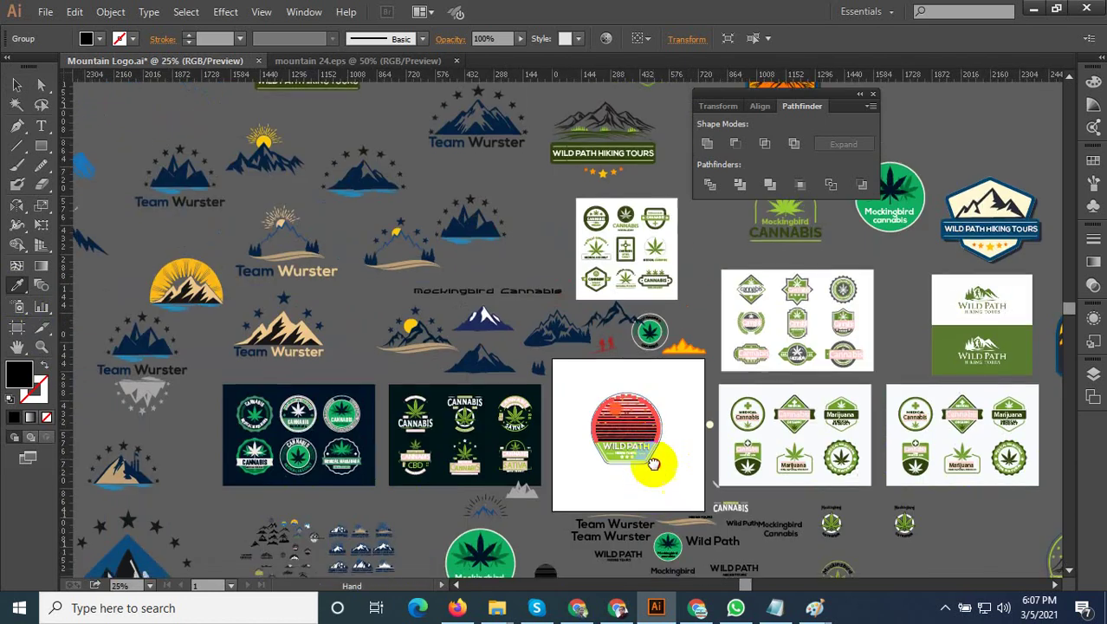
{"action": "scroll", "coordinate": [667, 389], "scroll_direction": "down", "scroll_amount": 2}
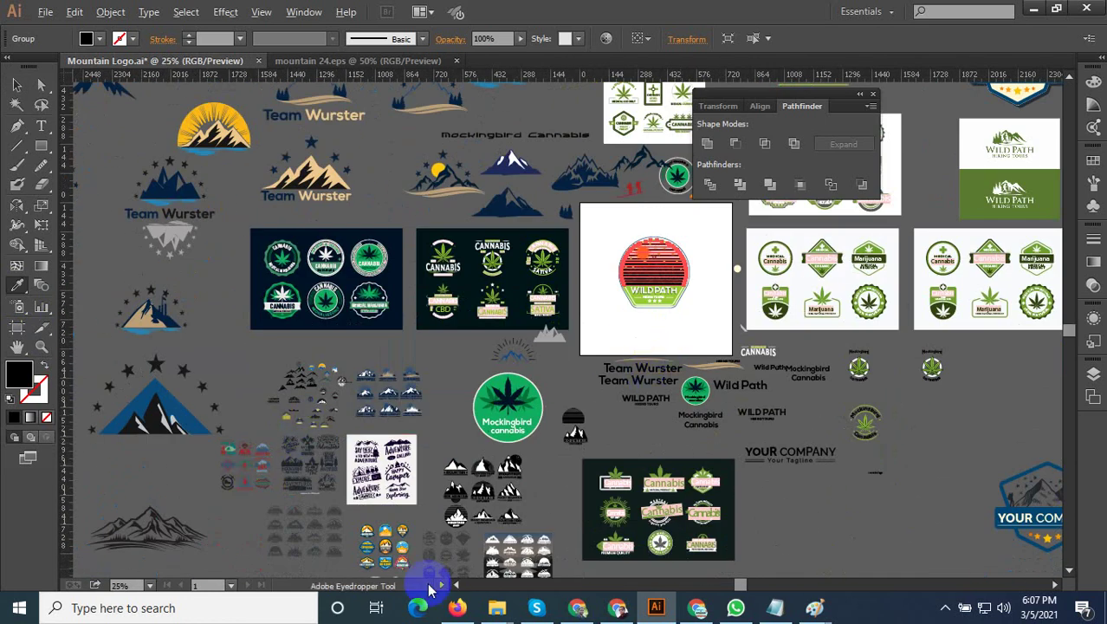
{"action": "scroll", "coordinate": [363, 526], "scroll_direction": "up", "scroll_amount": 4}
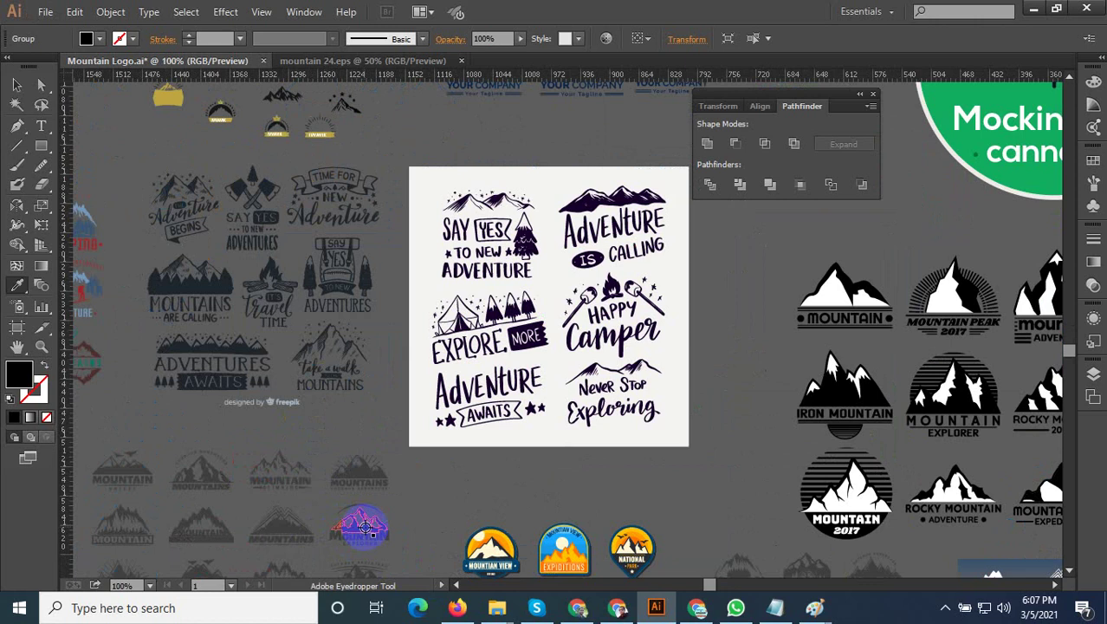
{"action": "scroll", "coordinate": [563, 544], "scroll_direction": "up", "scroll_amount": 3}
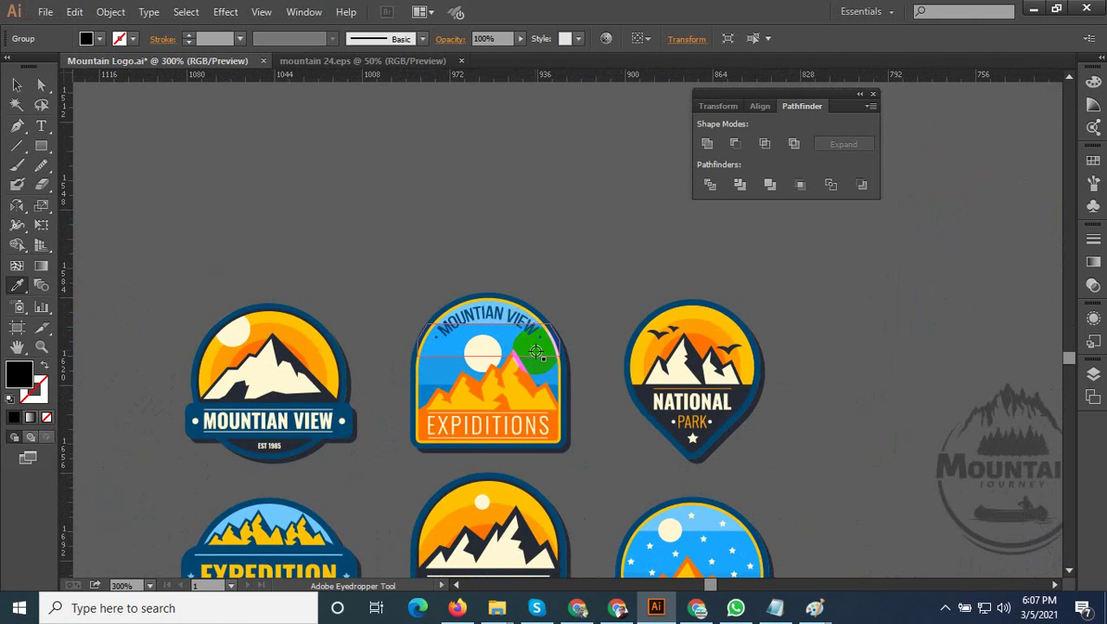
{"action": "scroll", "coordinate": [525, 343], "scroll_direction": "up", "scroll_amount": 3}
{"action": "scroll", "coordinate": [518, 341], "scroll_direction": "down", "scroll_amount": 3}
{"action": "scroll", "coordinate": [498, 346], "scroll_direction": "down", "scroll_amount": 2}
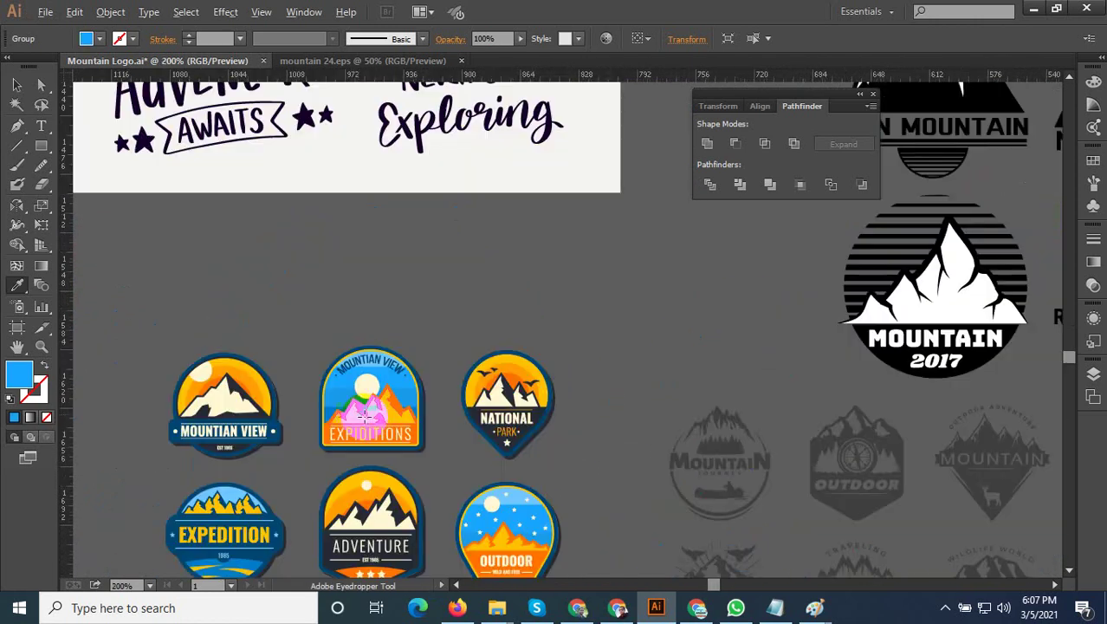
{"action": "scroll", "coordinate": [353, 410], "scroll_direction": "down", "scroll_amount": 2}
{"action": "left_click_drag", "start_coordinate": [571, 338], "coordinate": [414, 451]}
{"action": "scroll", "coordinate": [414, 451], "scroll_direction": "right", "scroll_amount": 2}
{"action": "scroll", "coordinate": [469, 408], "scroll_direction": "up", "scroll_amount": 3}
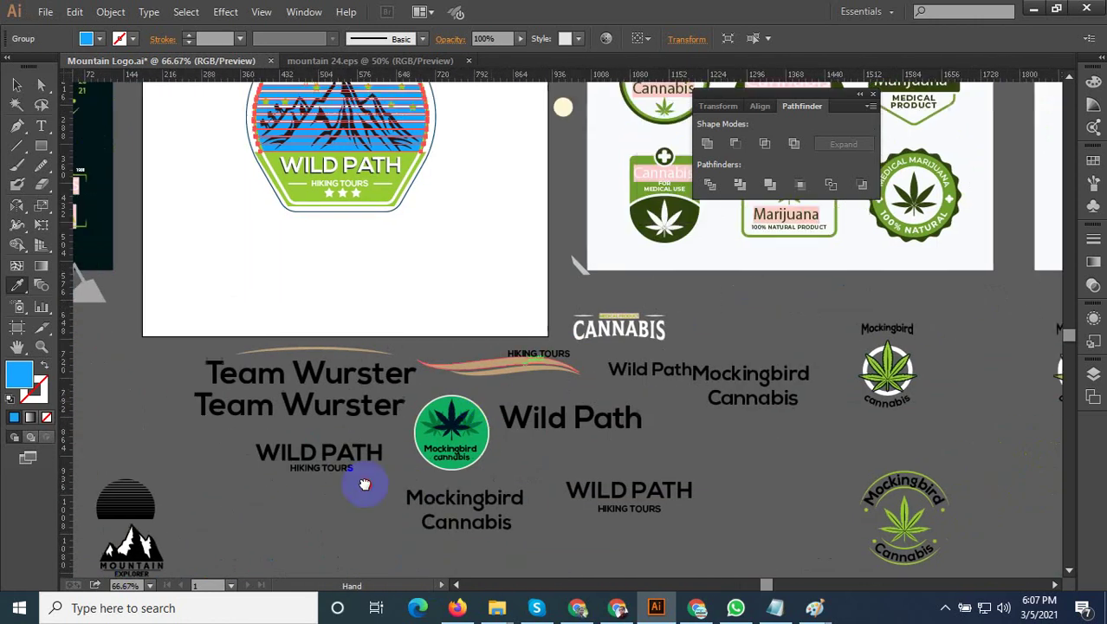
{"action": "scroll", "coordinate": [366, 477], "scroll_direction": "up", "scroll_amount": 2}
{"action": "scroll", "coordinate": [290, 199], "scroll_direction": "up", "scroll_amount": 2}
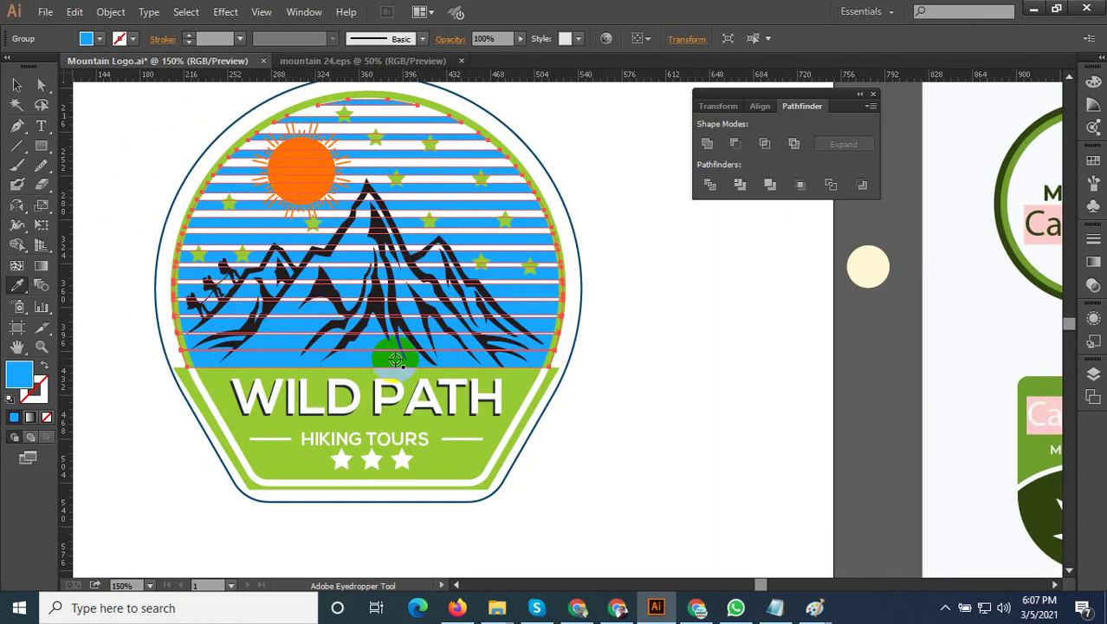
Clear the selection, then marquee-select everything in the badge
{"action": "left_click", "coordinate": [17, 84]}
{"action": "left_click", "coordinate": [625, 408]}
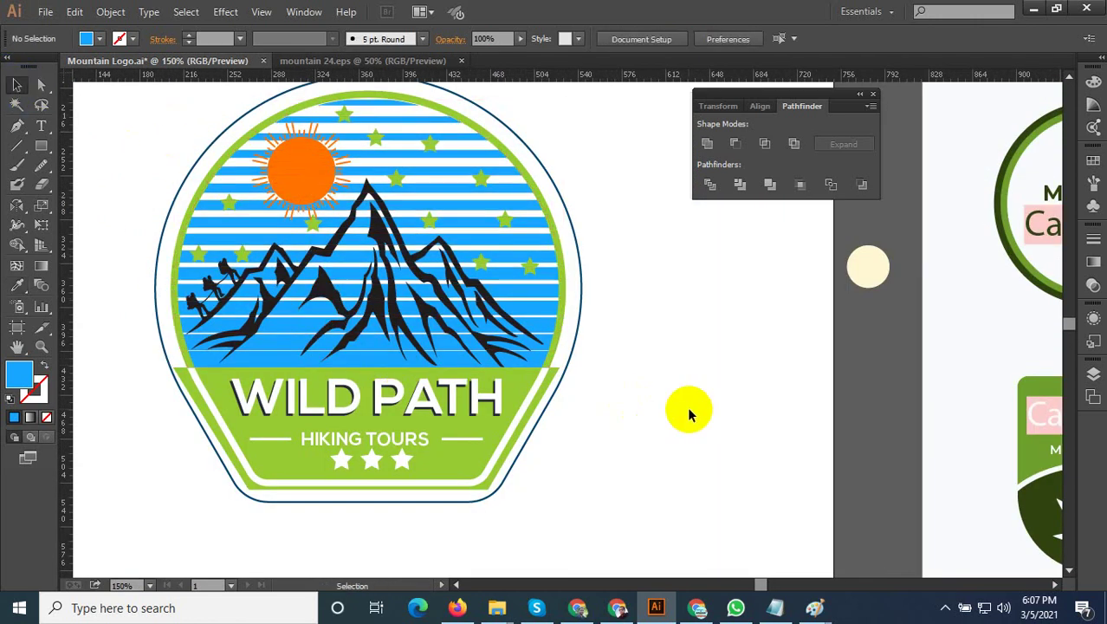
{"action": "scroll", "coordinate": [686, 420], "scroll_direction": "down", "scroll_amount": 2}
{"action": "scroll", "coordinate": [678, 421], "scroll_direction": "up", "scroll_amount": 2}
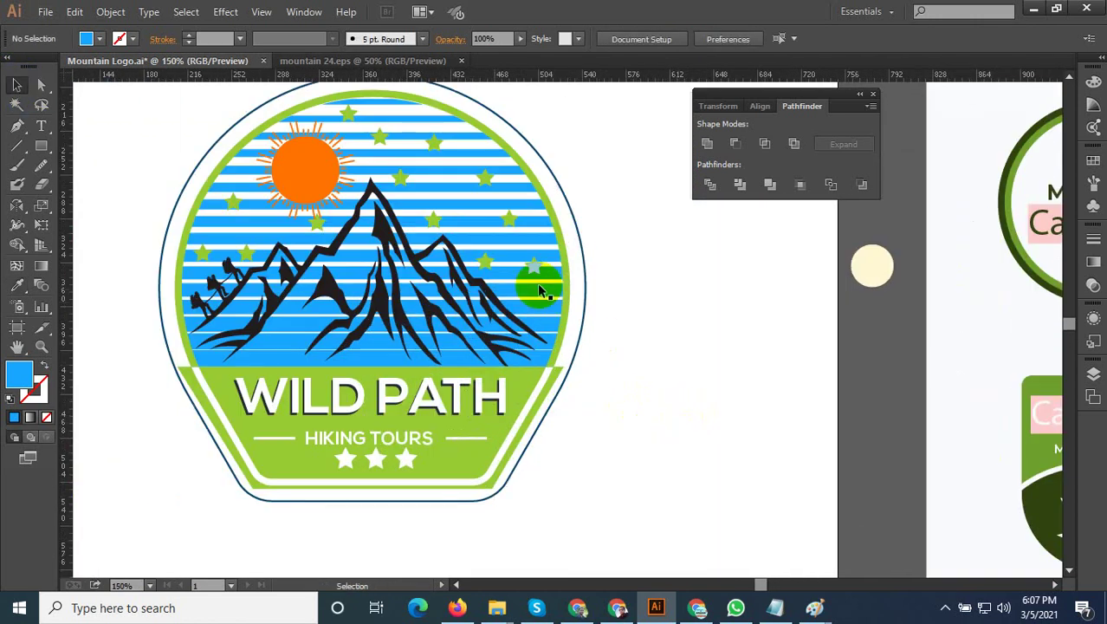
{"action": "left_click", "coordinate": [490, 267]}
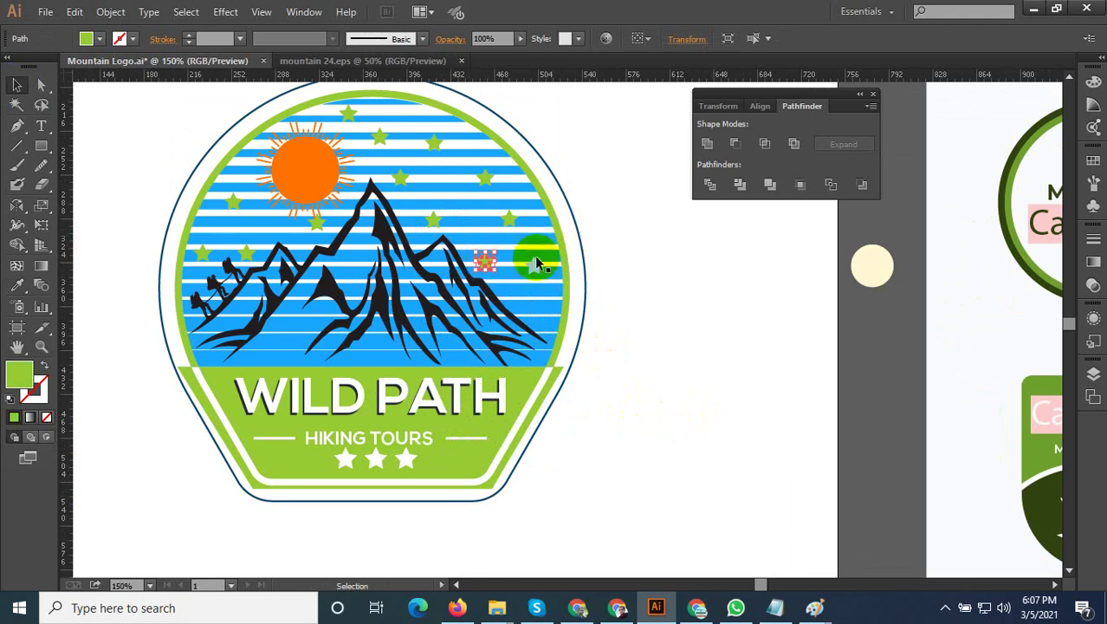
{"action": "scroll", "coordinate": [554, 278], "scroll_direction": "down", "scroll_amount": 1}
{"action": "left_click_drag", "start_coordinate": [647, 292], "coordinate": [294, 186]}
{"action": "scroll", "coordinate": [447, 332], "scroll_direction": "up", "scroll_amount": 2}
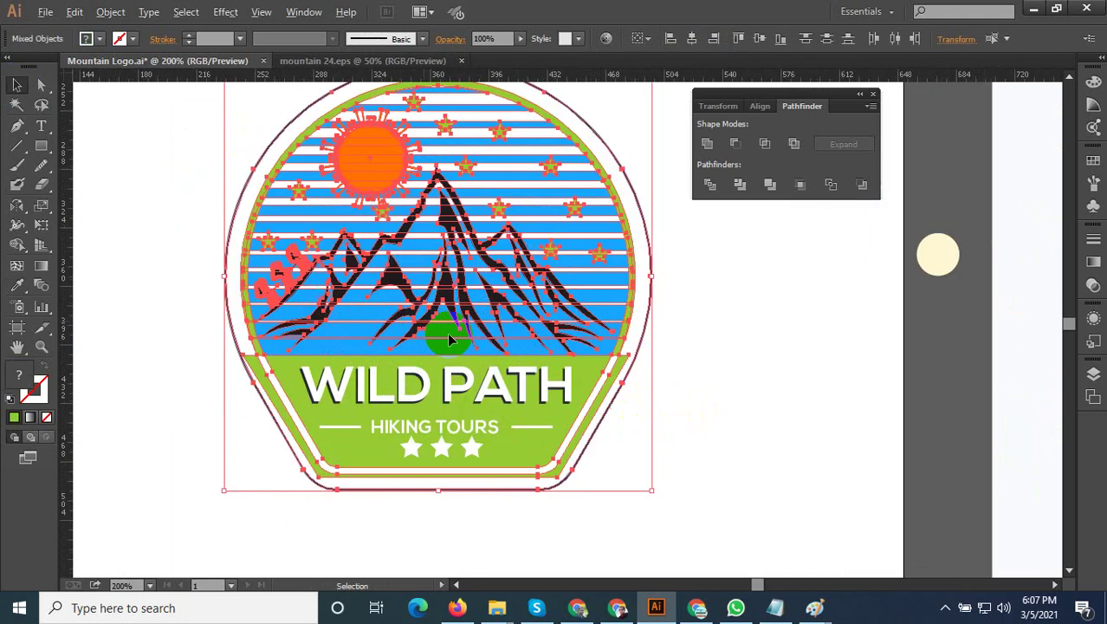
{"action": "scroll", "coordinate": [447, 332], "scroll_direction": "up", "scroll_amount": 1}
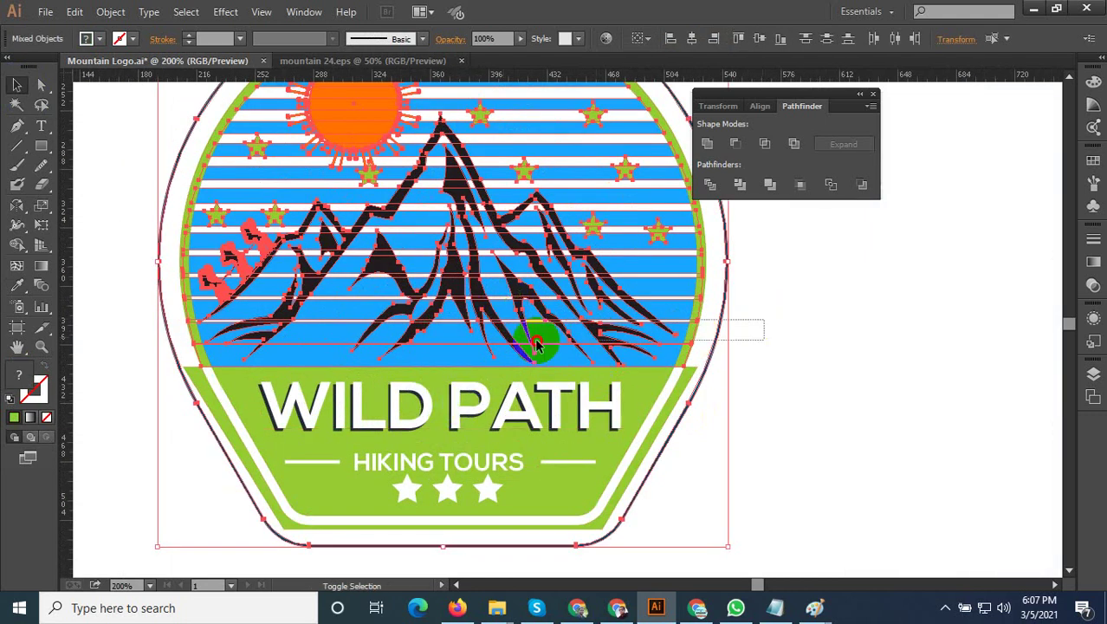
Deselect the mountain, bottom band, outline and sun, leaving only the green stars selected
{"action": "left_click", "coordinate": [426, 343], "text": "shift"}
{"action": "scroll", "coordinate": [432, 415], "scroll_direction": "down", "scroll_amount": 2}
{"action": "scroll", "coordinate": [519, 472], "scroll_direction": "up", "scroll_amount": 2}
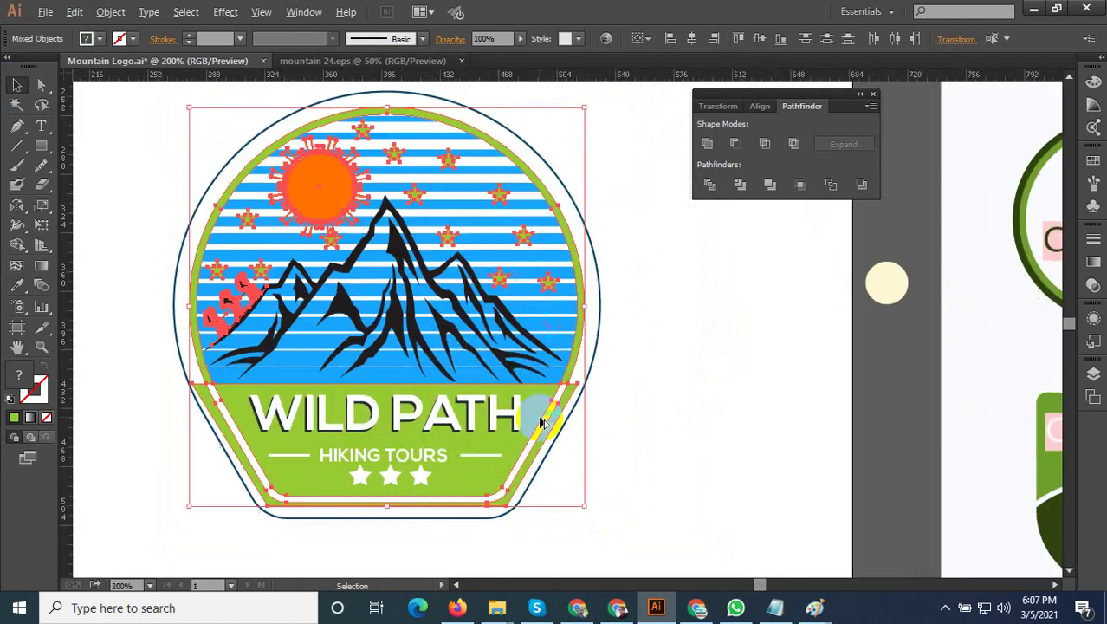
{"action": "scroll", "coordinate": [554, 407], "scroll_direction": "up", "scroll_amount": 1}
{"action": "left_click", "coordinate": [573, 376], "text": "shift"}
{"action": "scroll", "coordinate": [580, 433], "scroll_direction": "down", "scroll_amount": 1}
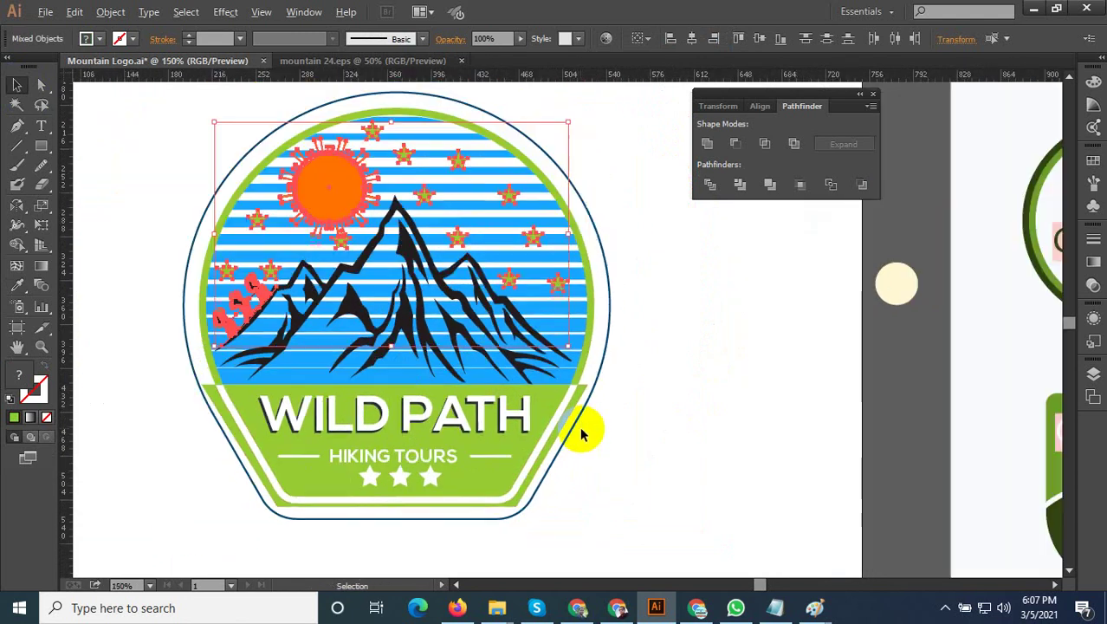
{"action": "left_click", "coordinate": [326, 191], "text": "shift"}
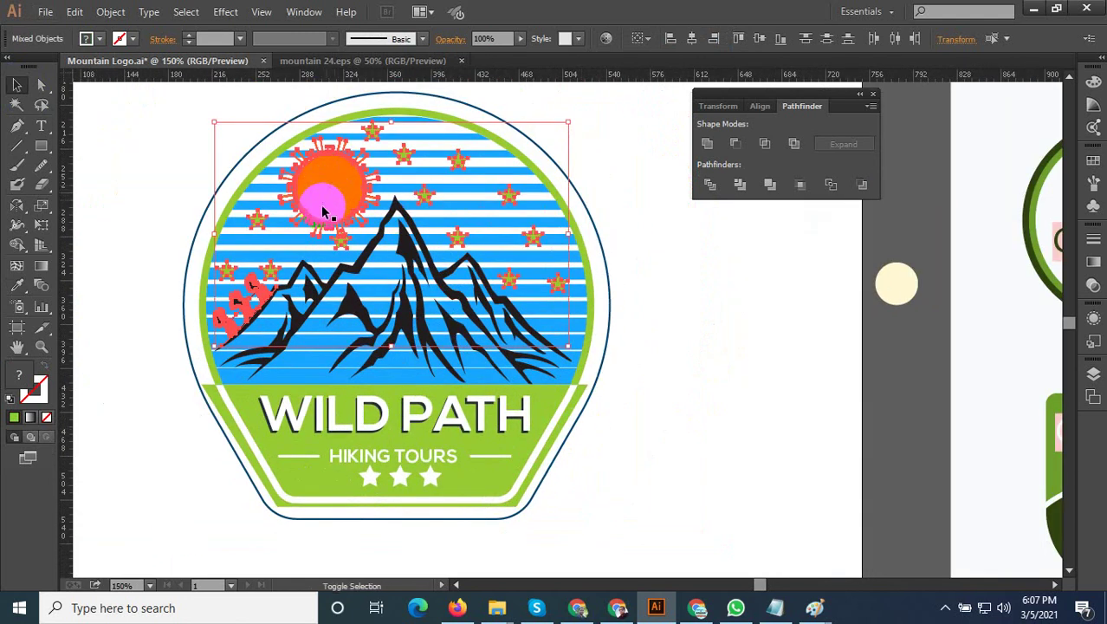
{"action": "scroll", "coordinate": [235, 302], "scroll_direction": "up", "scroll_amount": 1}
{"action": "scroll", "coordinate": [230, 307], "scroll_direction": "up", "scroll_amount": 1}
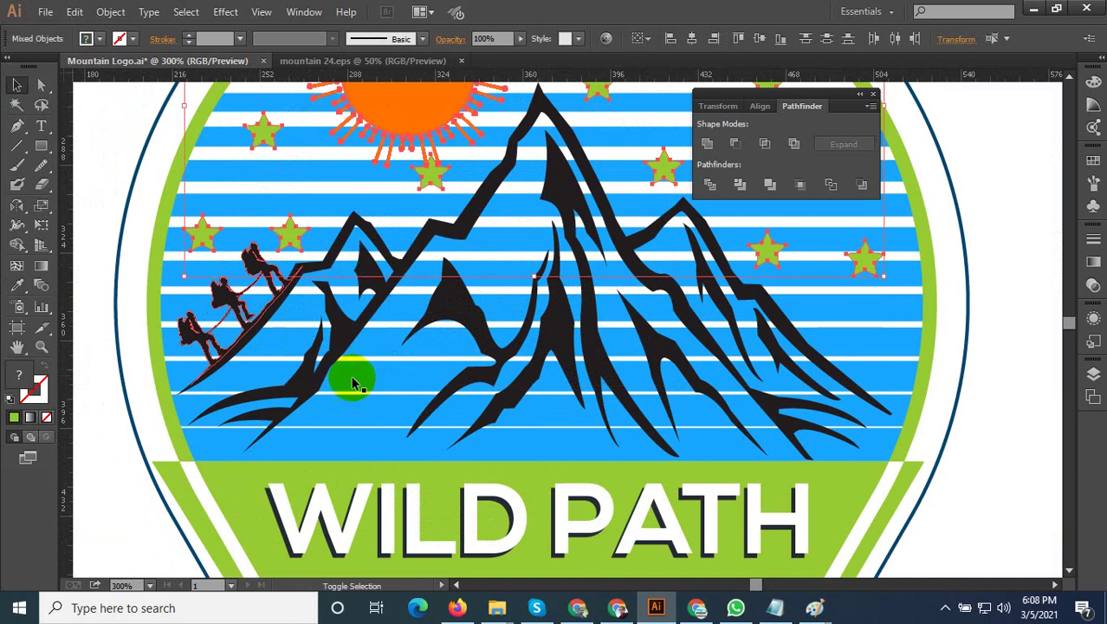
{"action": "scroll", "coordinate": [353, 384], "scroll_direction": "down", "scroll_amount": 1}
{"action": "scroll", "coordinate": [354, 427], "scroll_direction": "down", "scroll_amount": 1}
{"action": "scroll", "coordinate": [398, 290], "scroll_direction": "up", "scroll_amount": 1}
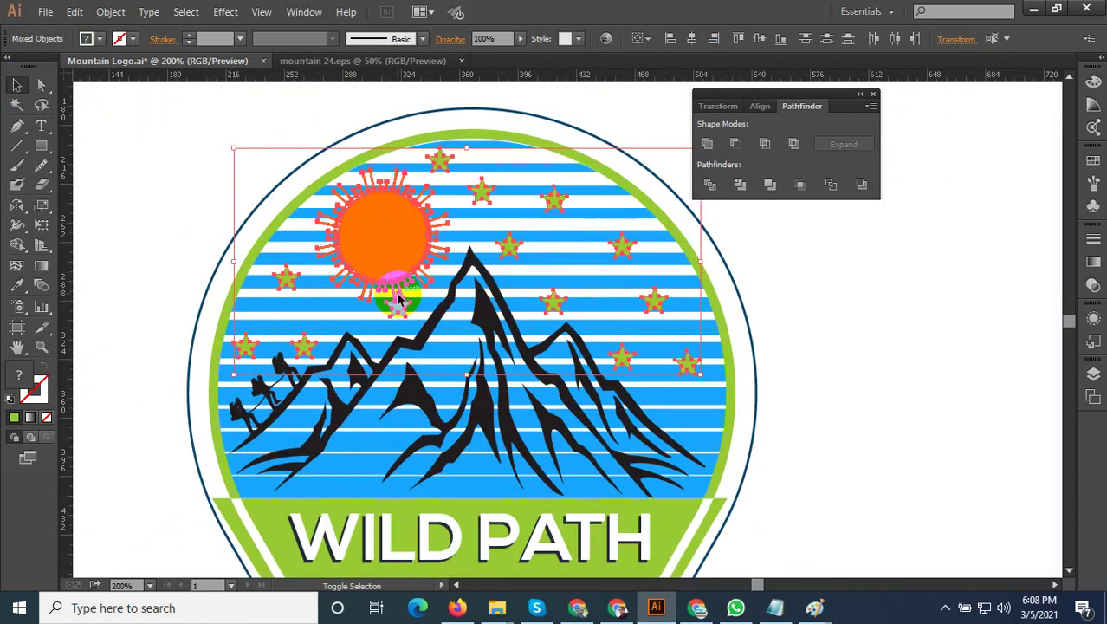
{"action": "scroll", "coordinate": [398, 295], "scroll_direction": "up", "scroll_amount": 2}
{"action": "scroll", "coordinate": [383, 296], "scroll_direction": "up", "scroll_amount": 1}
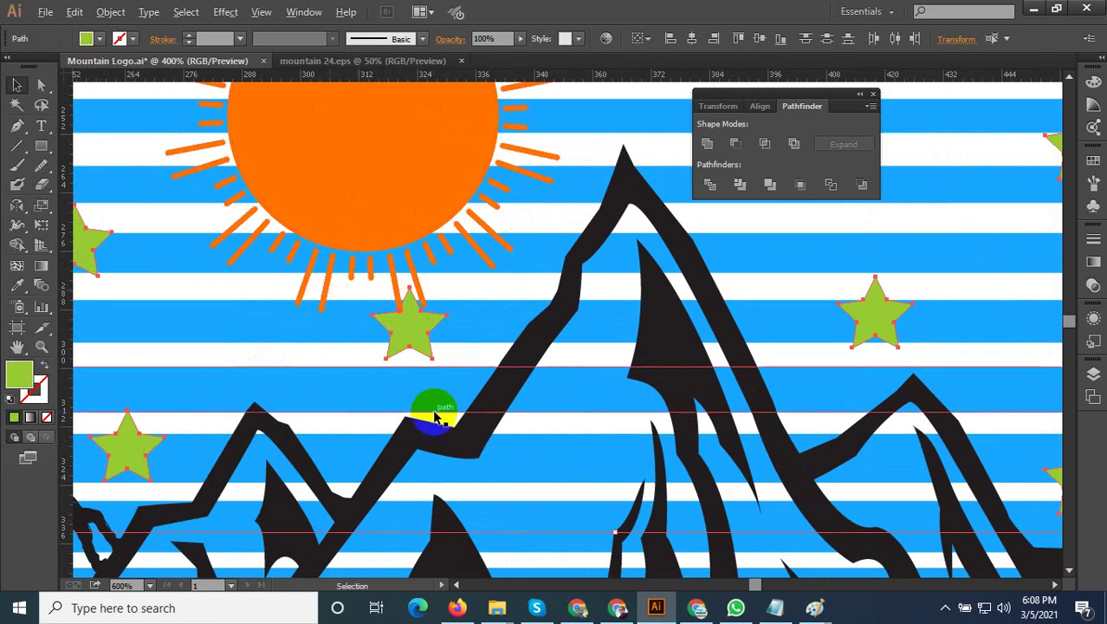
{"action": "scroll", "coordinate": [429, 420], "scroll_direction": "down", "scroll_amount": 3}
{"action": "right_click", "coordinate": [498, 286]}
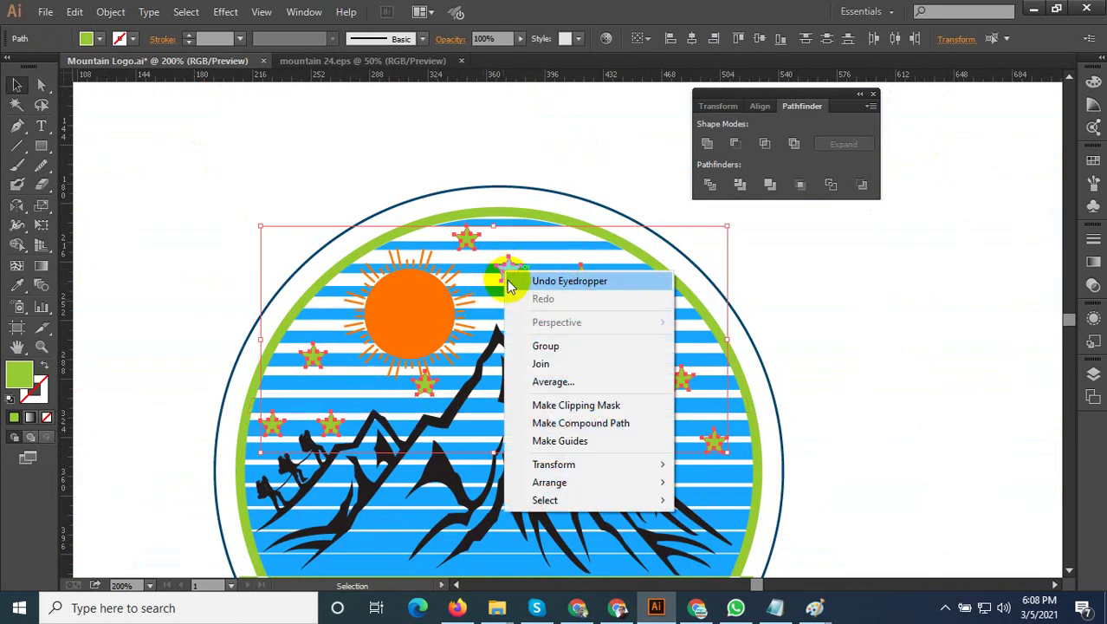
Group the stars and fill them black by sampling the mountain with the Eyedropper
{"action": "left_click", "coordinate": [537, 346]}
{"action": "left_click", "coordinate": [18, 287]}
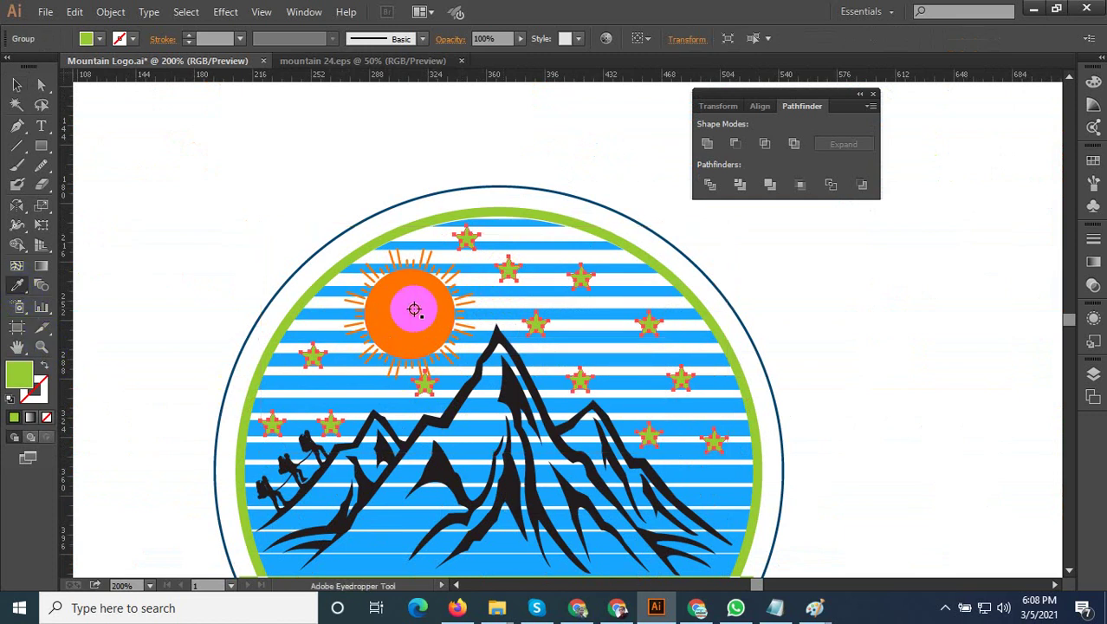
{"action": "left_click", "coordinate": [386, 313]}
{"action": "left_click", "coordinate": [433, 466]}
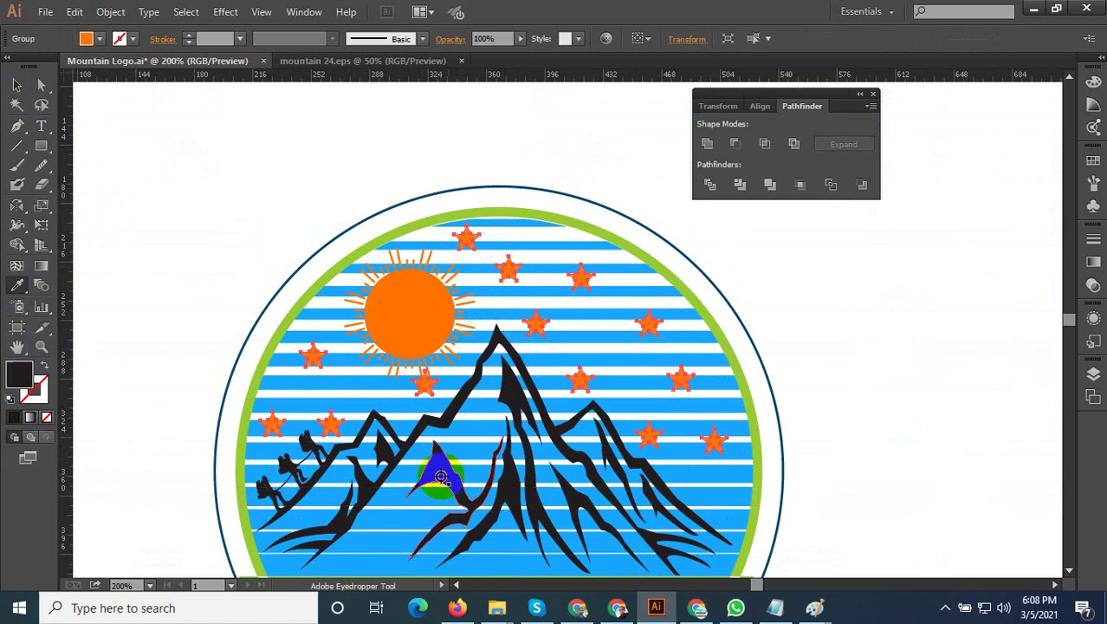
{"action": "left_click", "coordinate": [21, 87]}
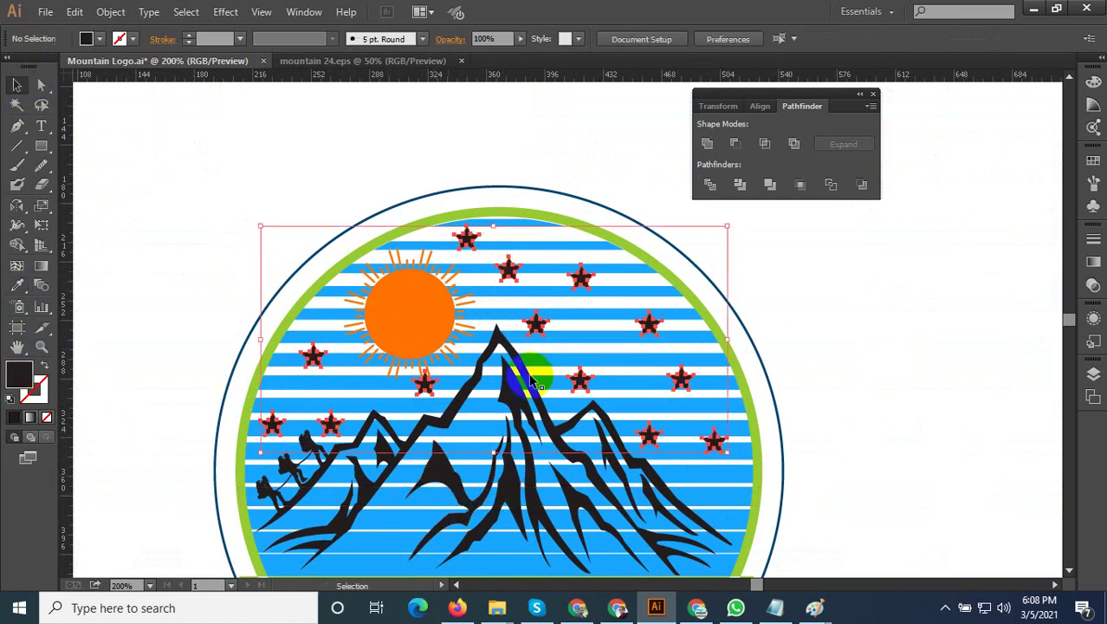
Deselect the stars and zoom out to view the whole badge
{"action": "key", "text": "ctrl+minus"}
{"action": "key", "text": "ctrl+minus"}
{"action": "left_click", "coordinate": [745, 398]}
{"action": "key", "text": "ctrl+plus"}
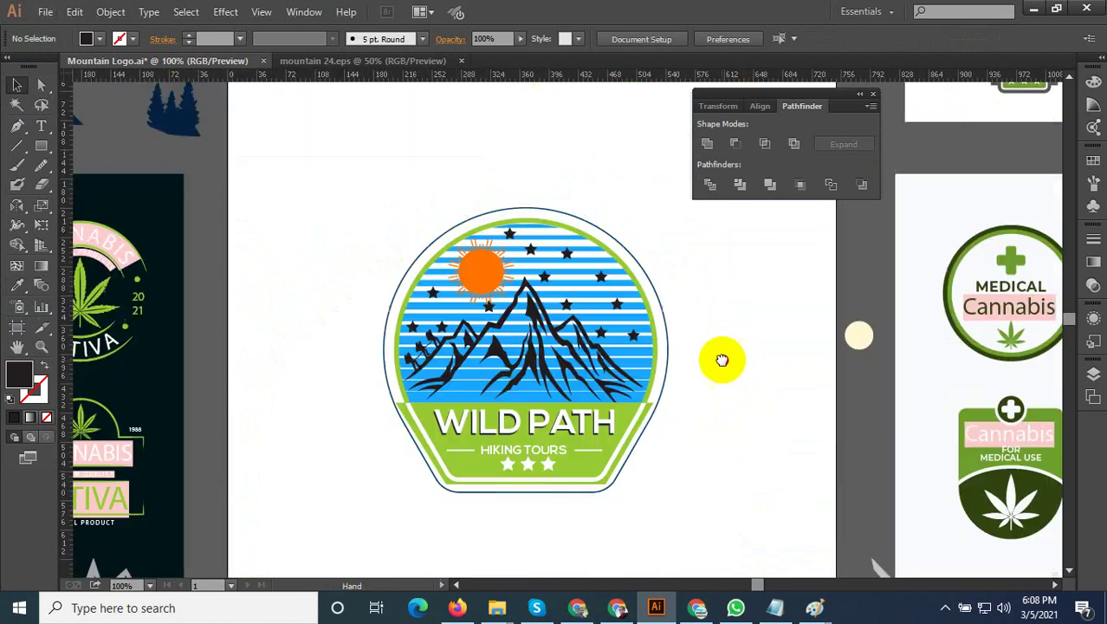
{"action": "scroll", "coordinate": [714, 416], "scroll_direction": "down", "scroll_amount": 1}
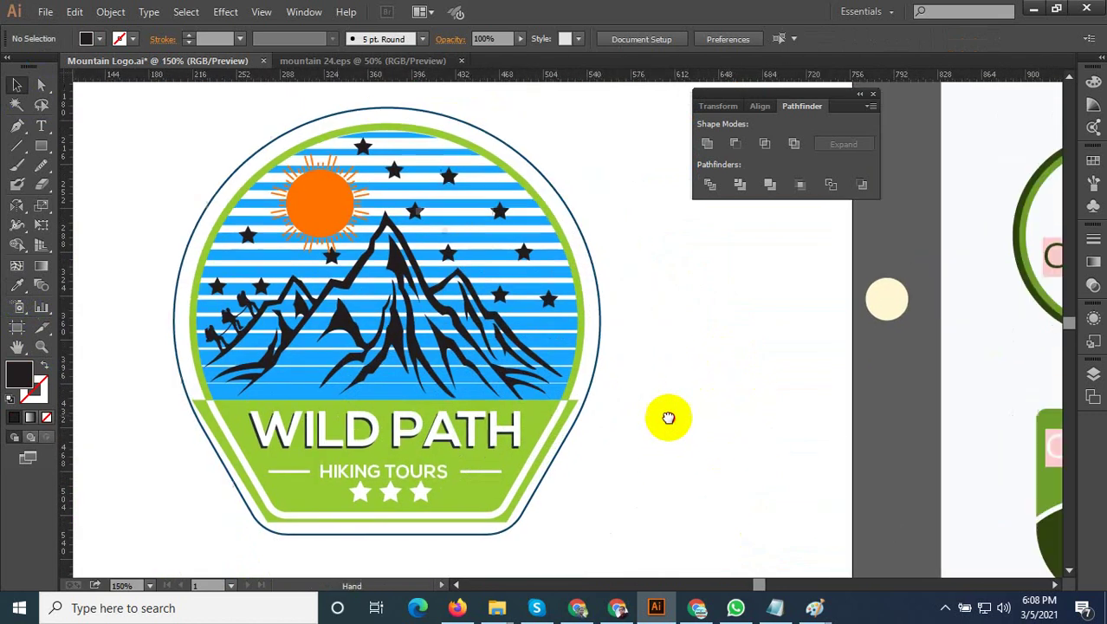
{"action": "key", "text": "ctrl+minus"}
{"action": "scroll", "coordinate": [651, 473], "scroll_direction": "up", "scroll_amount": 1}
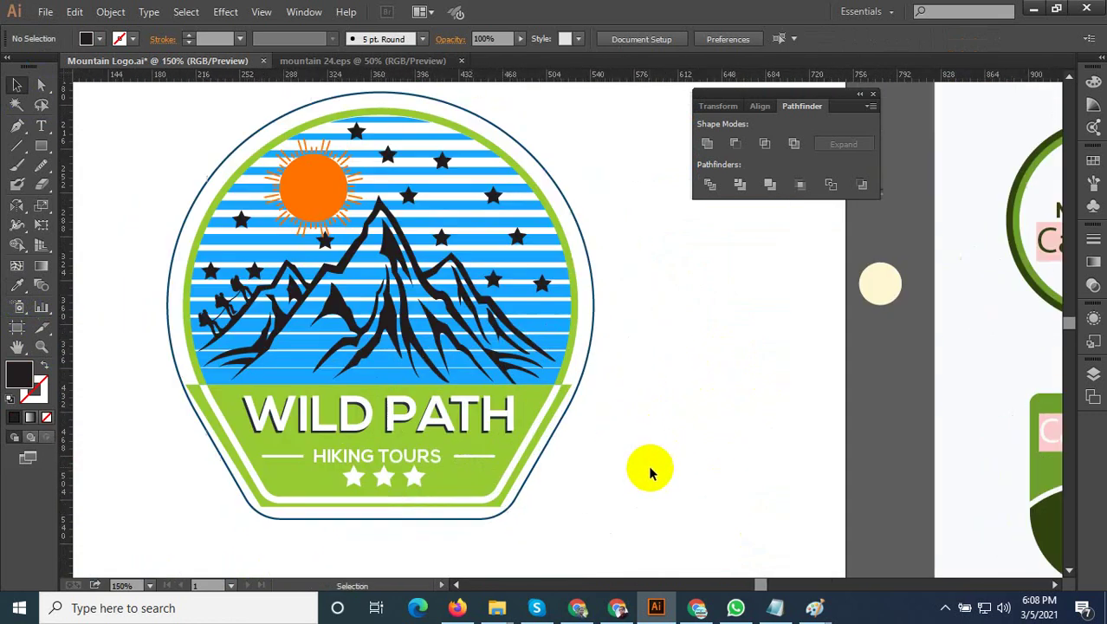
{"action": "scroll", "coordinate": [651, 473], "scroll_direction": "down", "scroll_amount": 2}
{"action": "scroll", "coordinate": [648, 473], "scroll_direction": "up", "scroll_amount": 2}
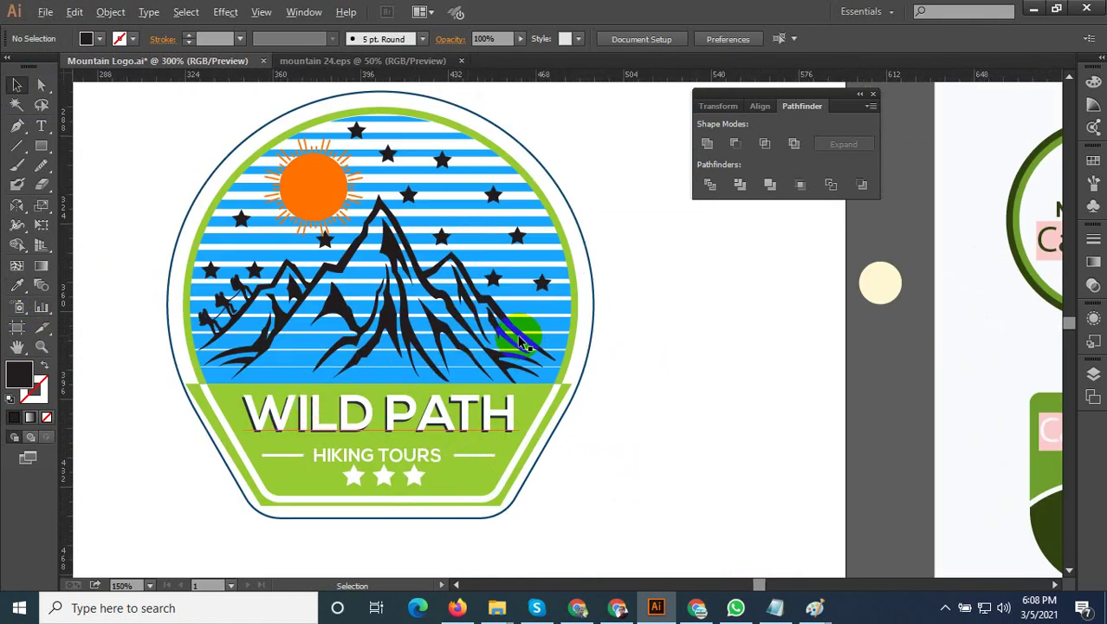
{"action": "scroll", "coordinate": [596, 346], "scroll_direction": "up", "scroll_amount": 1}
Select and then deselect the mountain group to check its extent
{"action": "scroll", "coordinate": [614, 355], "scroll_direction": "up", "scroll_amount": 1}
{"action": "scroll", "coordinate": [612, 378], "scroll_direction": "up", "scroll_amount": 1}
{"action": "left_click", "coordinate": [612, 378]}
{"action": "scroll", "coordinate": [613, 379], "scroll_direction": "down", "scroll_amount": 1}
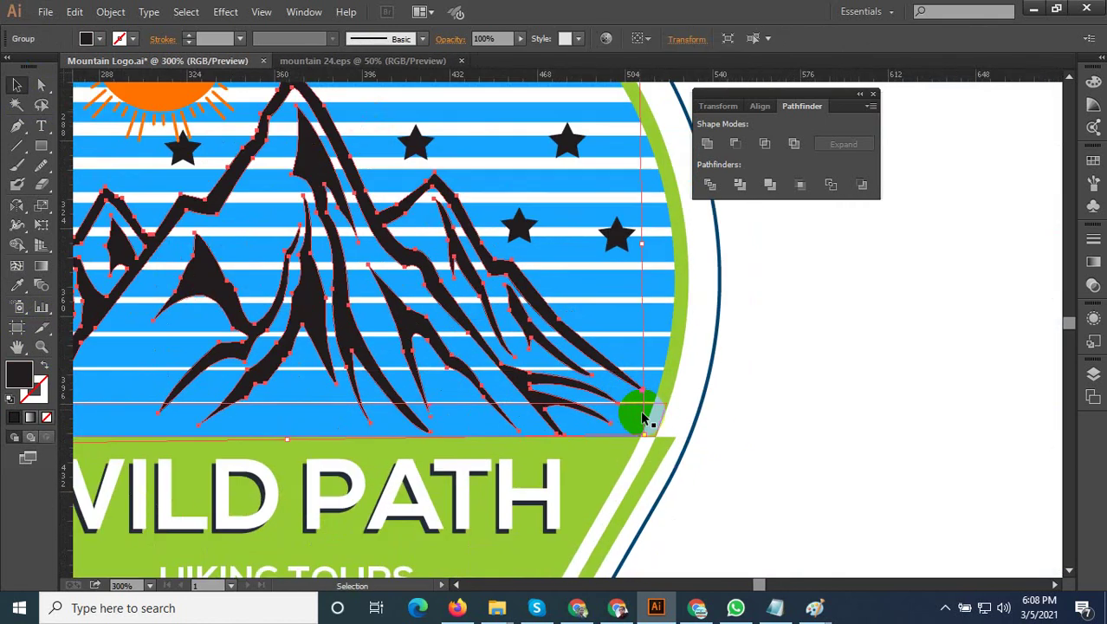
{"action": "scroll", "coordinate": [655, 445], "scroll_direction": "down", "scroll_amount": 2}
{"action": "left_click", "coordinate": [753, 465]}
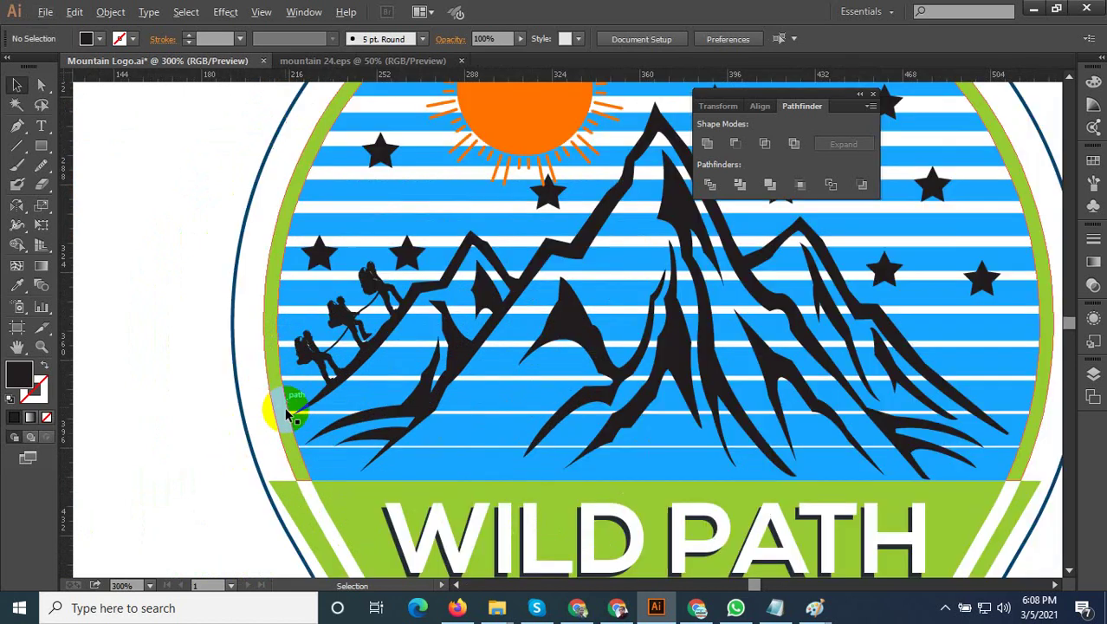
{"action": "scroll", "coordinate": [273, 404], "scroll_direction": "up", "scroll_amount": 3}
{"action": "scroll", "coordinate": [280, 449], "scroll_direction": "up", "scroll_amount": 1}
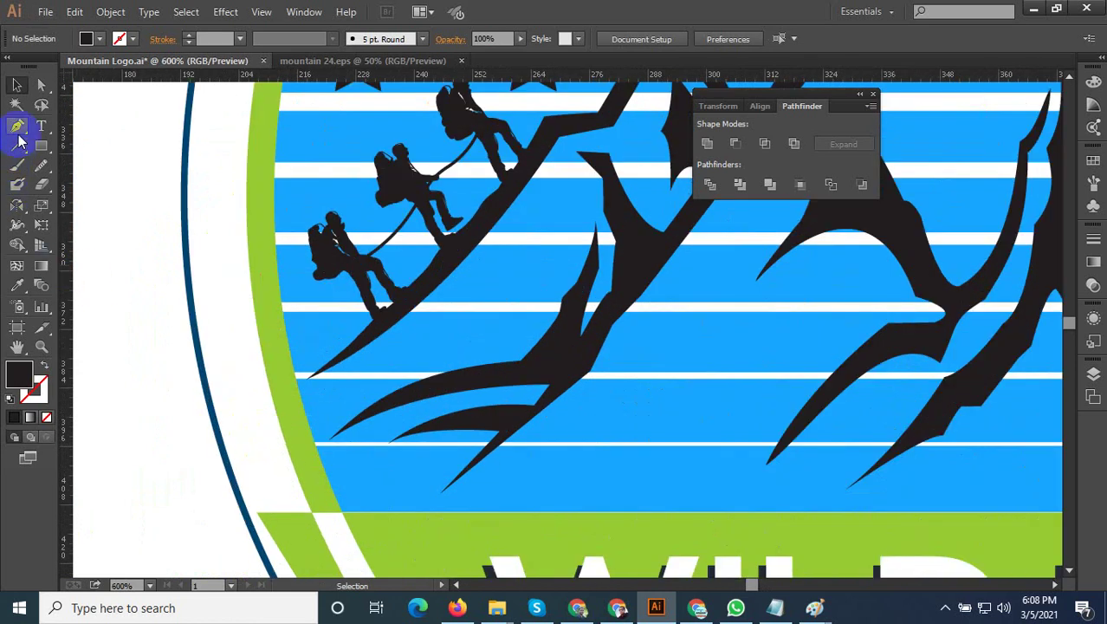
Start the Pen silhouette at the green ring's edge, adding anchors up the mountain slope
{"action": "left_click", "coordinate": [345, 512]}
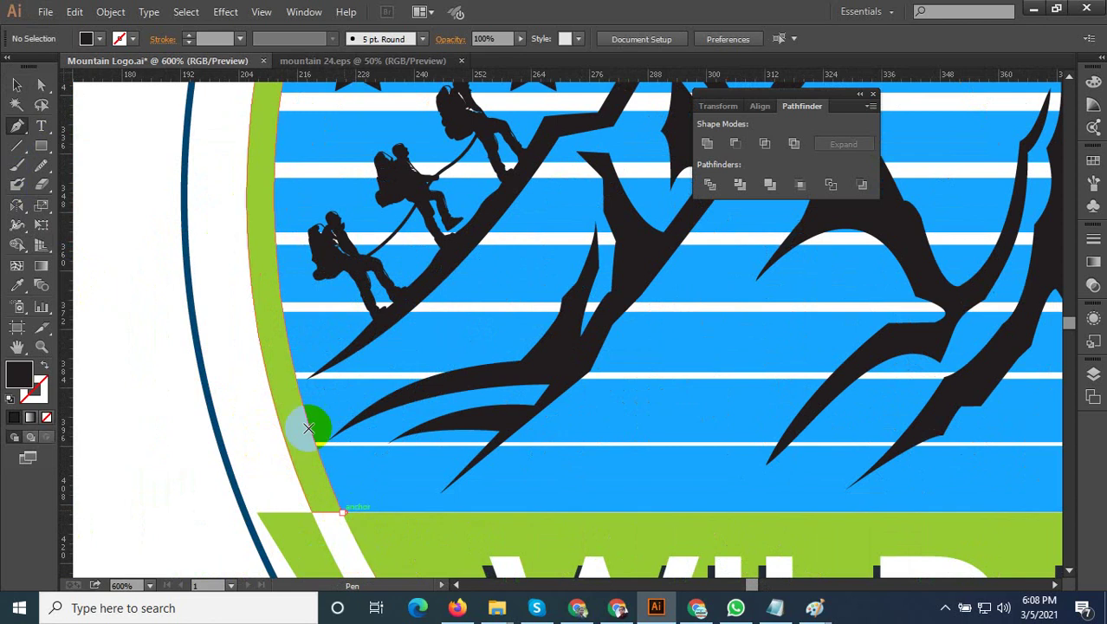
{"action": "left_click", "coordinate": [291, 389]}
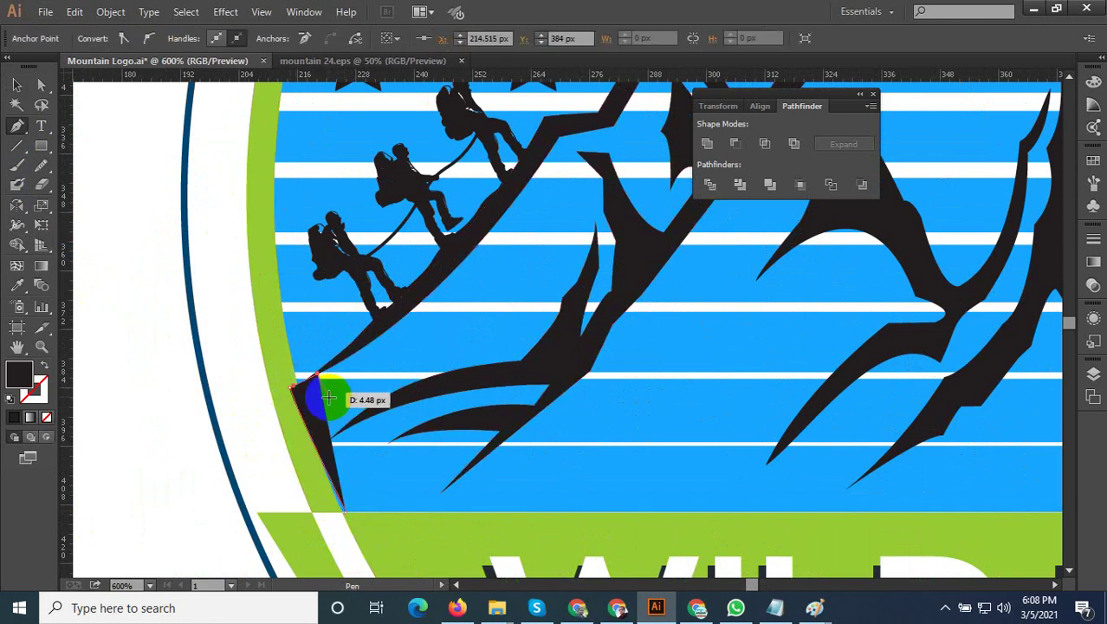
{"action": "scroll", "coordinate": [395, 353], "scroll_direction": "down", "scroll_amount": 2}
{"action": "scroll", "coordinate": [417, 330], "scroll_direction": "up", "scroll_amount": 2}
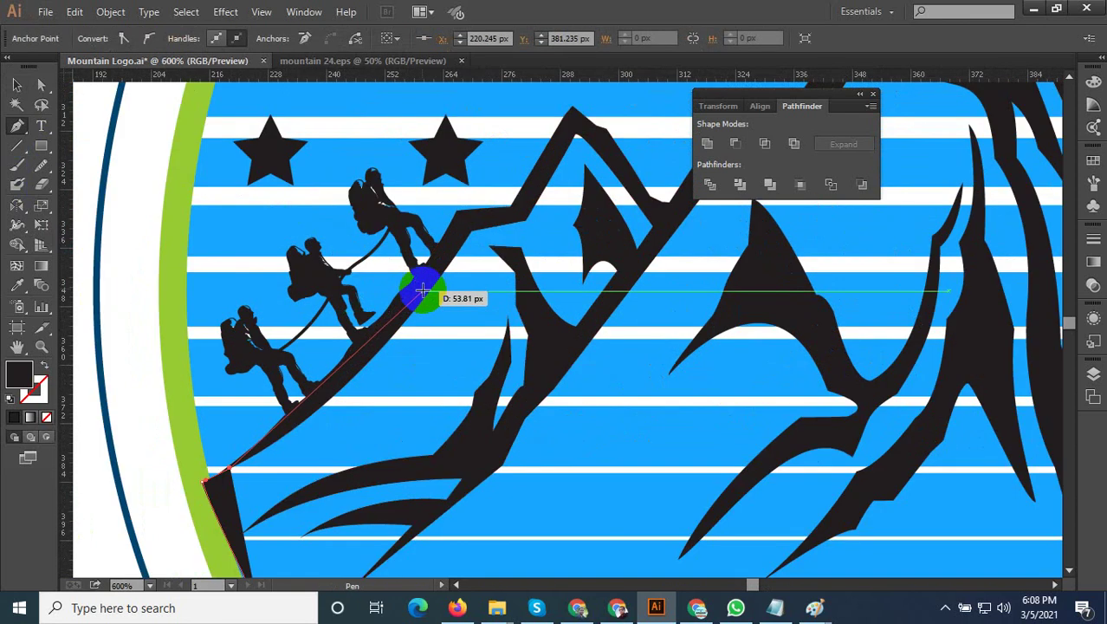
{"action": "left_click", "coordinate": [468, 223]}
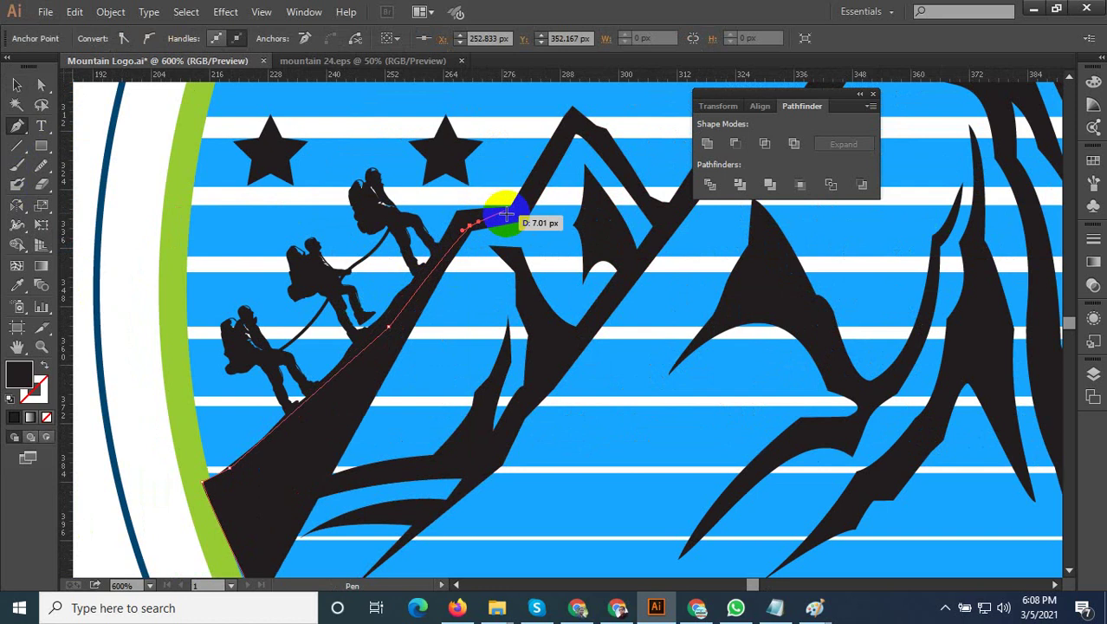
{"action": "left_click", "coordinate": [506, 210]}
Trace anchors along the ridgeline from the peak down its slopes, panning as needed
{"action": "left_click", "coordinate": [561, 128]}
{"action": "left_click_drag", "start_coordinate": [630, 142], "coordinate": [457, 178]}
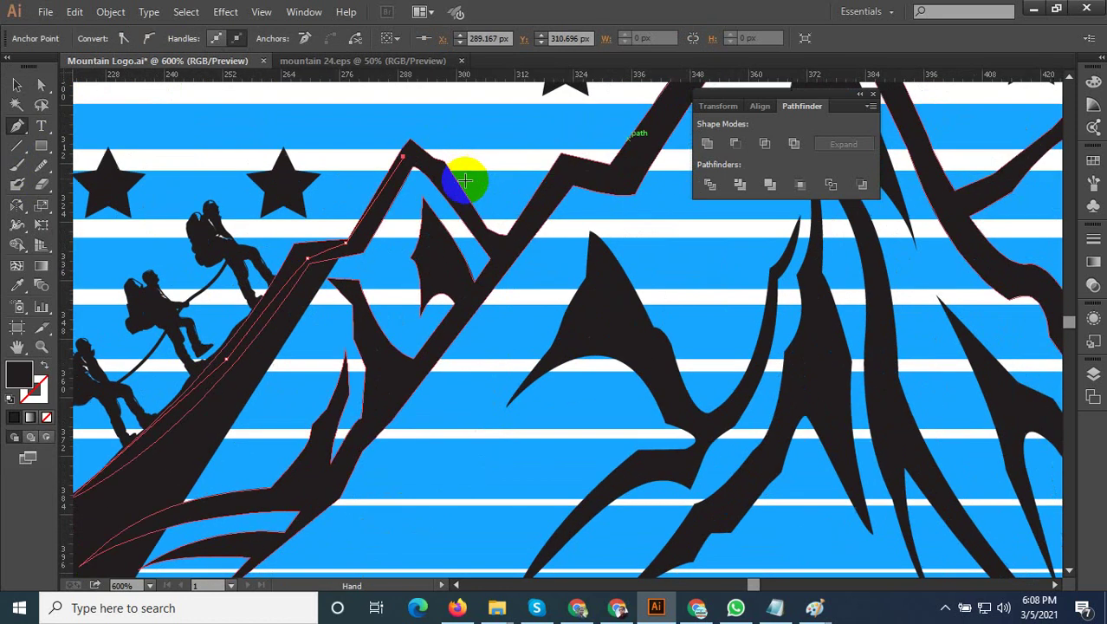
{"action": "left_click", "coordinate": [440, 169]}
{"action": "left_click", "coordinate": [500, 247]}
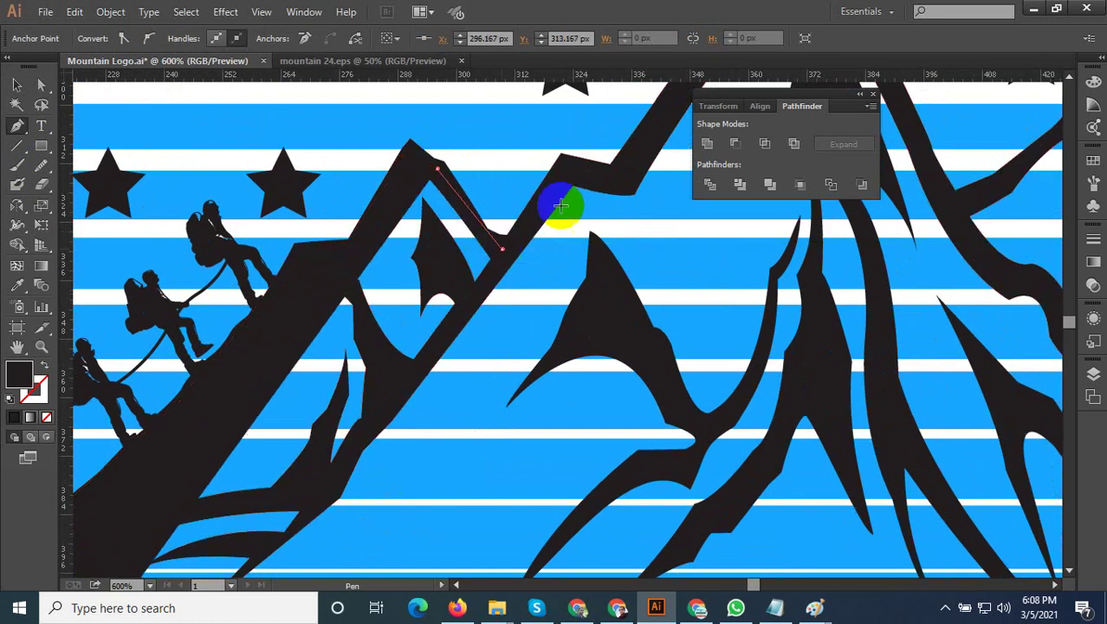
{"action": "left_click", "coordinate": [568, 169]}
{"action": "left_click_drag", "start_coordinate": [533, 212], "coordinate": [383, 277]}
{"action": "left_click", "coordinate": [383, 277]}
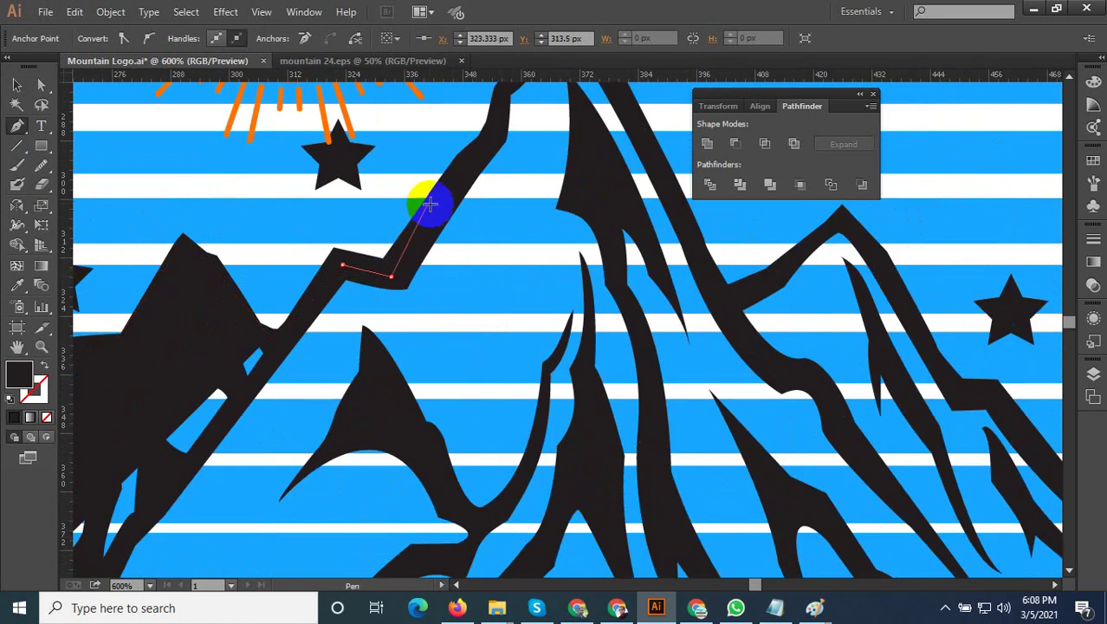
{"action": "left_click_drag", "start_coordinate": [452, 180], "coordinate": [273, 396]}
{"action": "left_click", "coordinate": [333, 279]}
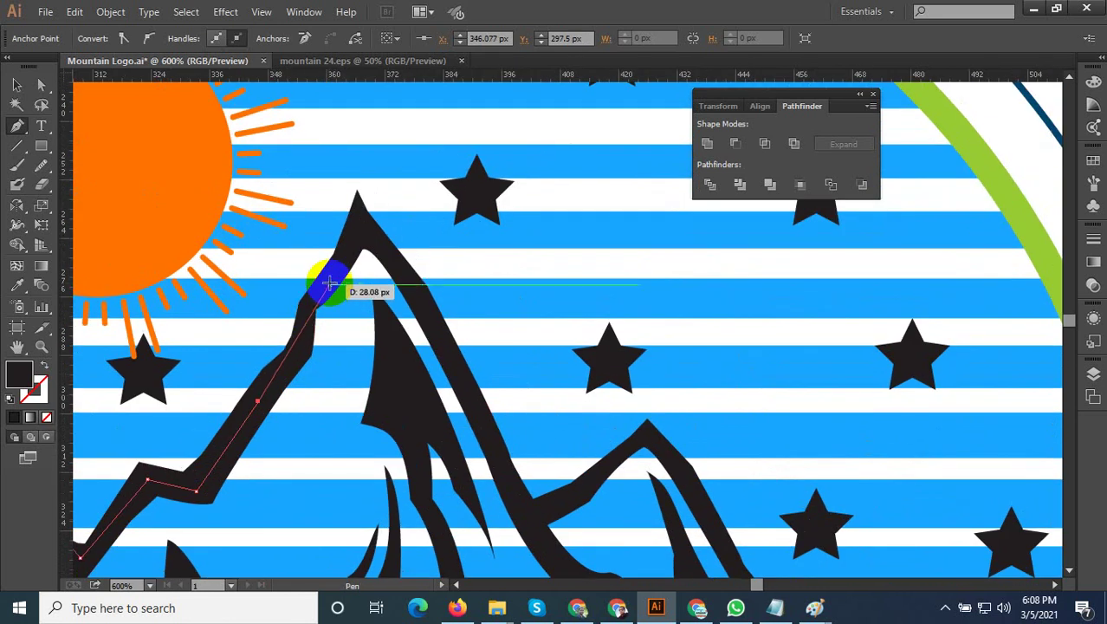
{"action": "left_click", "coordinate": [353, 240]}
{"action": "left_click", "coordinate": [392, 254]}
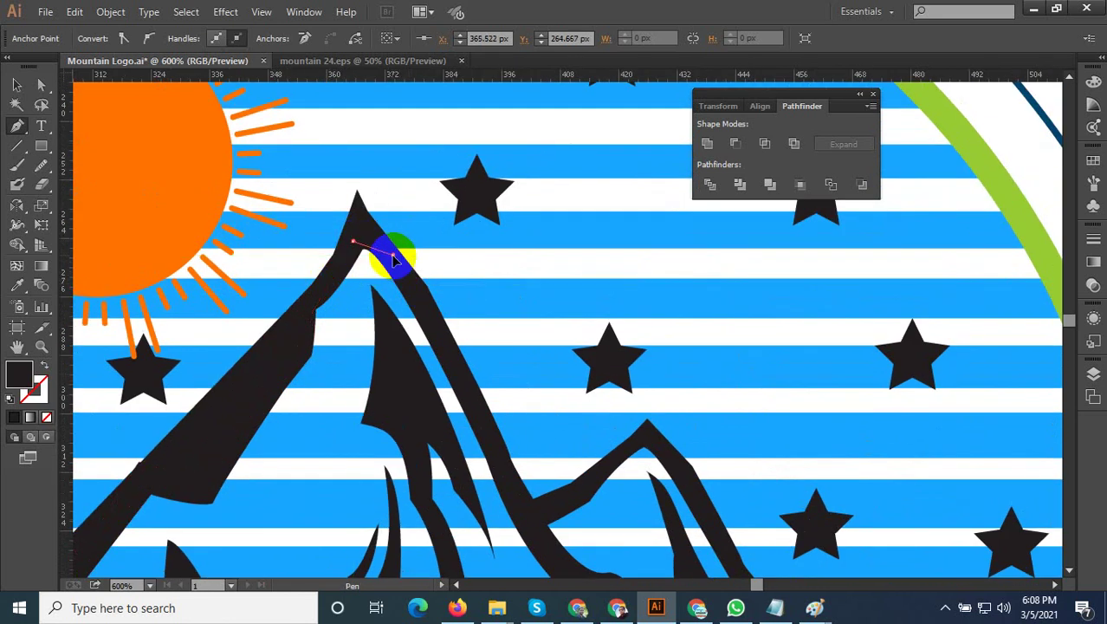
{"action": "left_click", "coordinate": [520, 520]}
Continue the outline over the next peak and down the right slope to the badge edge
{"action": "left_click_drag", "start_coordinate": [526, 524], "coordinate": [279, 267]}
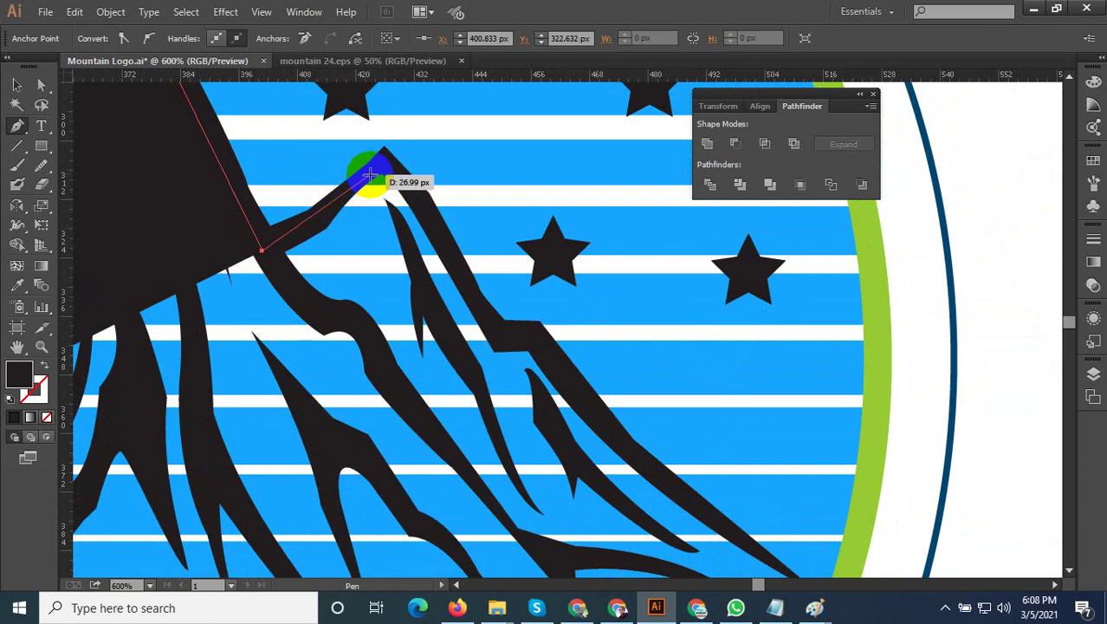
{"action": "left_click", "coordinate": [376, 169]}
{"action": "left_click", "coordinate": [432, 200]}
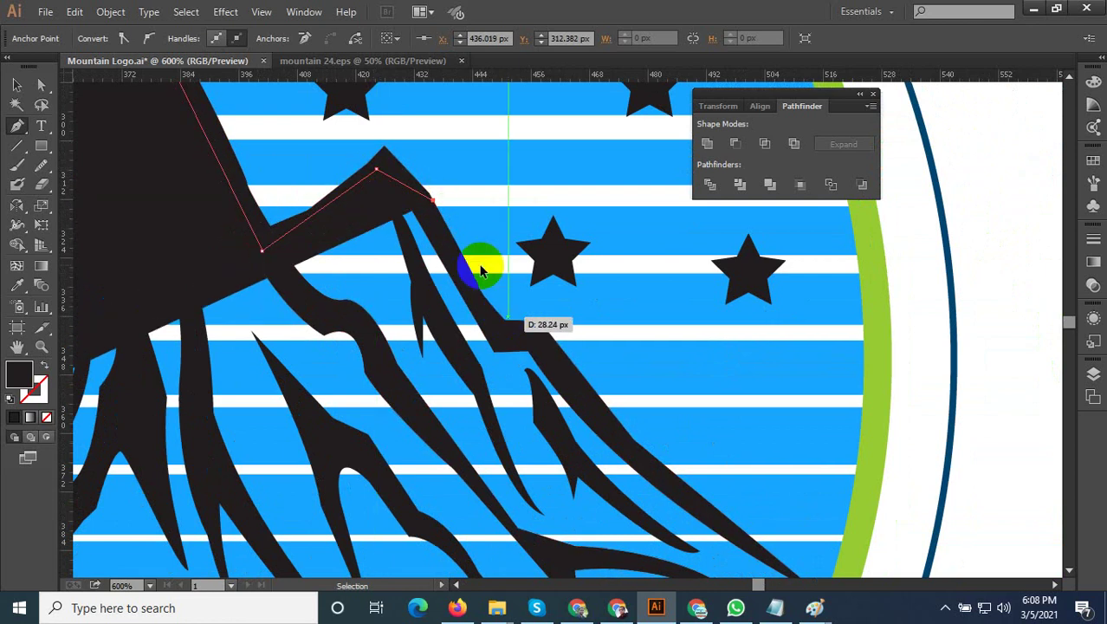
{"action": "key", "text": "ctrl+z"}
{"action": "left_click", "coordinate": [421, 196]}
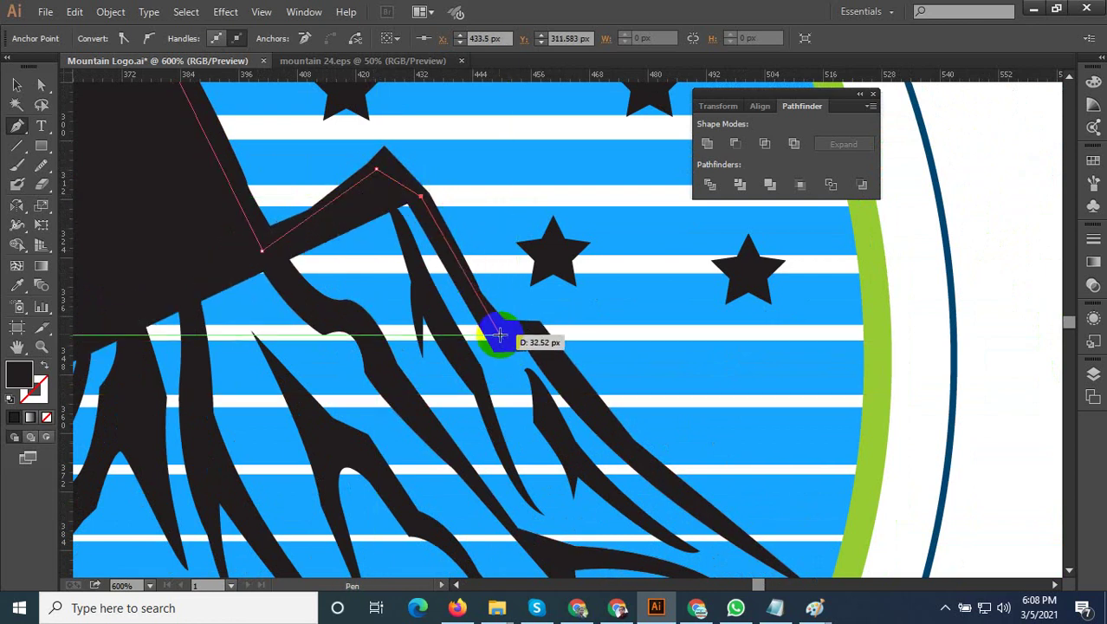
{"action": "left_click", "coordinate": [500, 334]}
{"action": "left_click", "coordinate": [544, 340]}
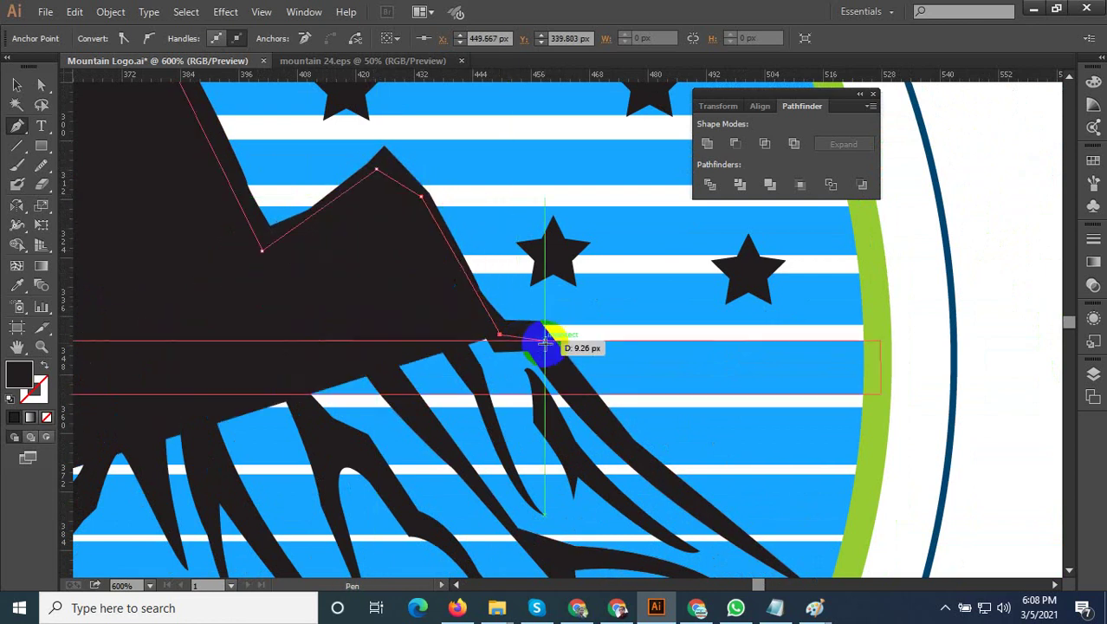
{"action": "left_click", "coordinate": [645, 466]}
{"action": "left_click_drag", "start_coordinate": [681, 484], "coordinate": [429, 291]}
{"action": "left_click", "coordinate": [560, 396]}
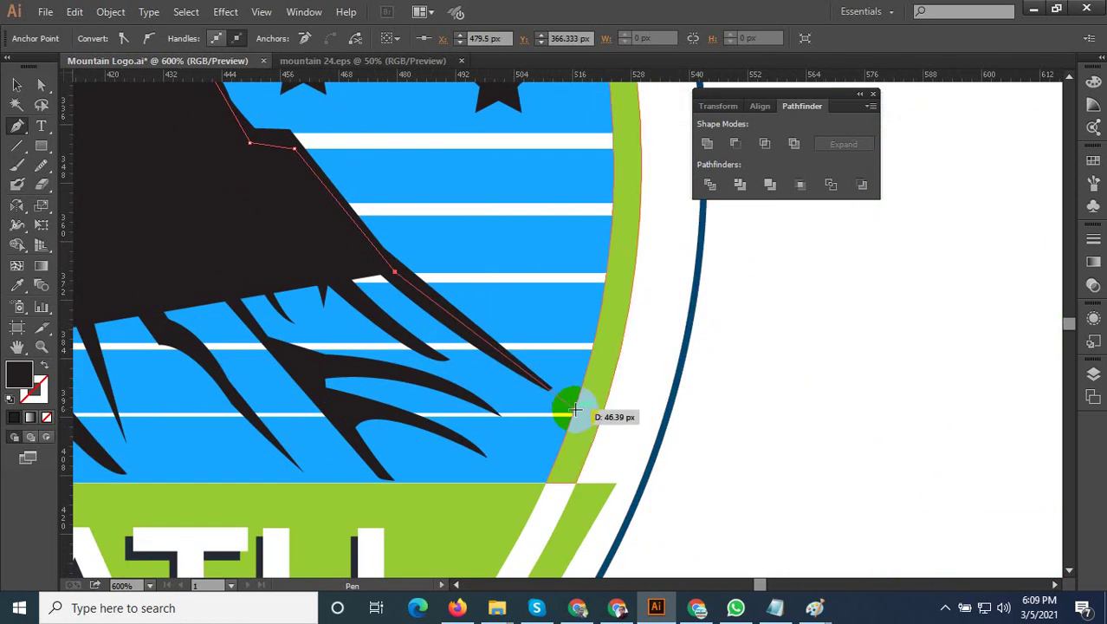
{"action": "left_click", "coordinate": [578, 413]}
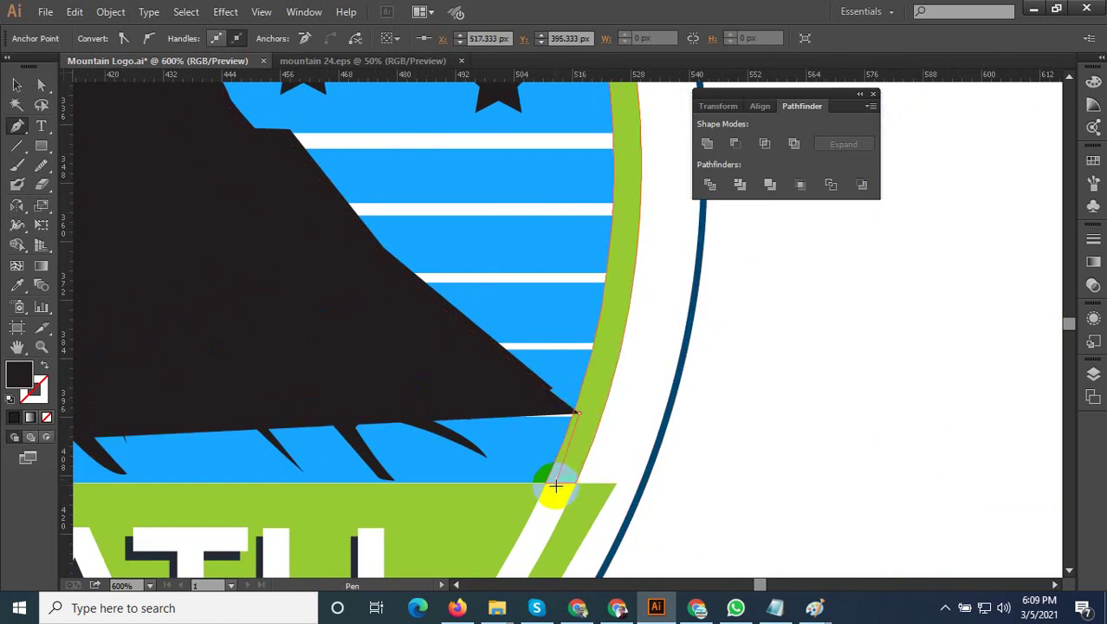
{"action": "left_click", "coordinate": [555, 486]}
Close the silhouette at its starting anchor and select the finished black shape
{"action": "key", "text": "ctrl+minus"}
{"action": "key", "text": "ctrl+minus"}
{"action": "left_click", "coordinate": [102, 299]}
{"action": "left_click", "coordinate": [15, 90]}
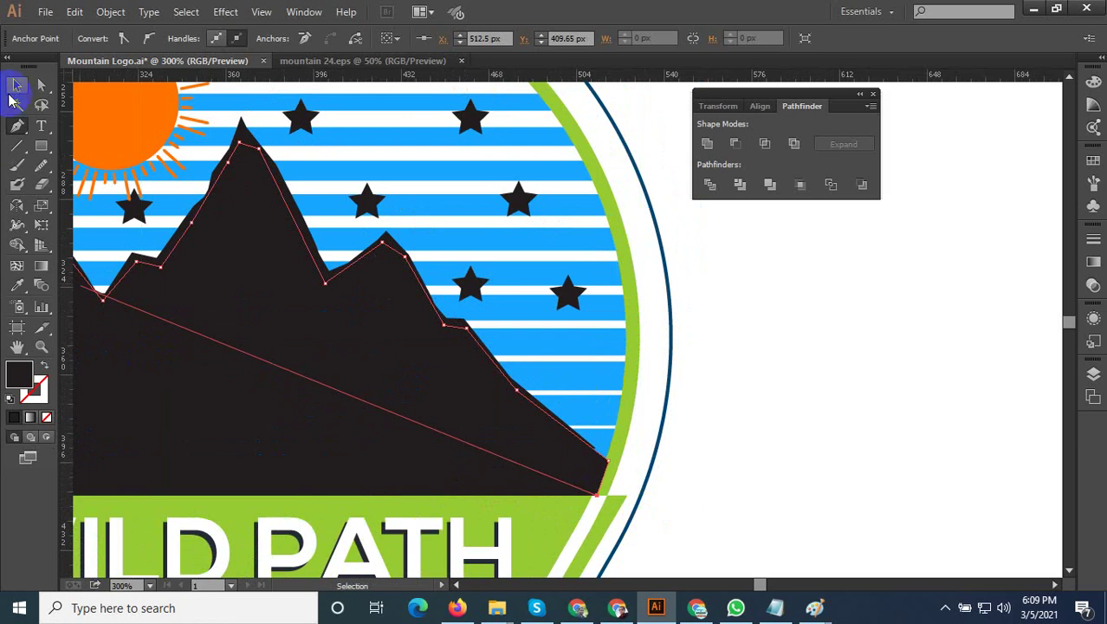
{"action": "left_click", "coordinate": [227, 192]}
{"action": "key", "text": "ctrl+minus"}
Bring the detailed mountain group in front of the silhouette with Arrange > Bring to Front
{"action": "left_click", "coordinate": [561, 397]}
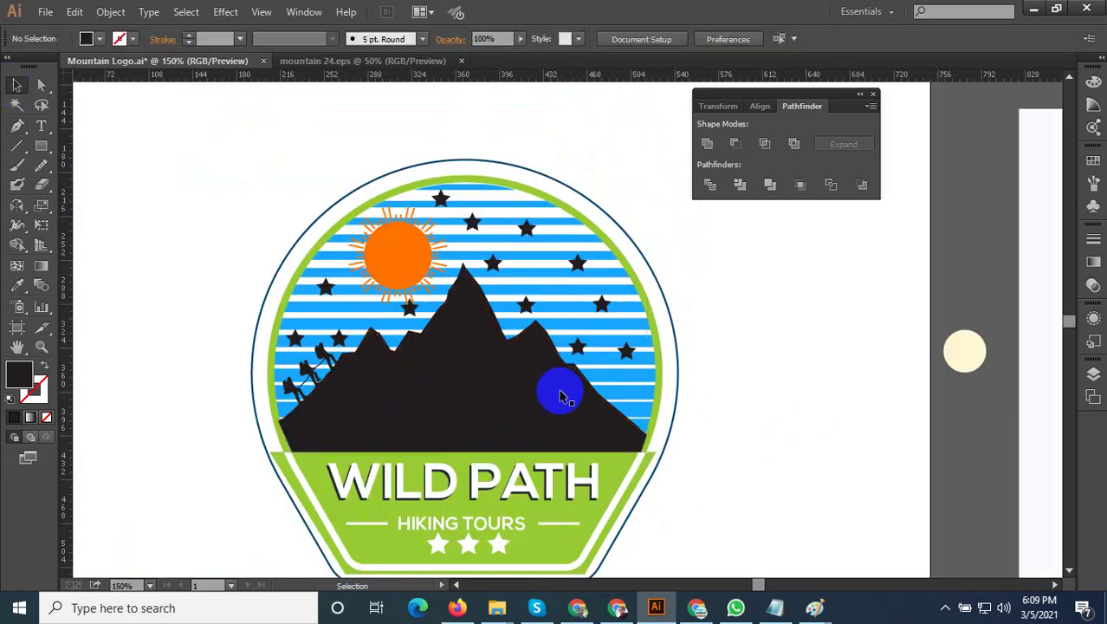
{"action": "scroll", "coordinate": [463, 269], "scroll_direction": "up", "scroll_amount": 1}
{"action": "left_click", "coordinate": [460, 275]}
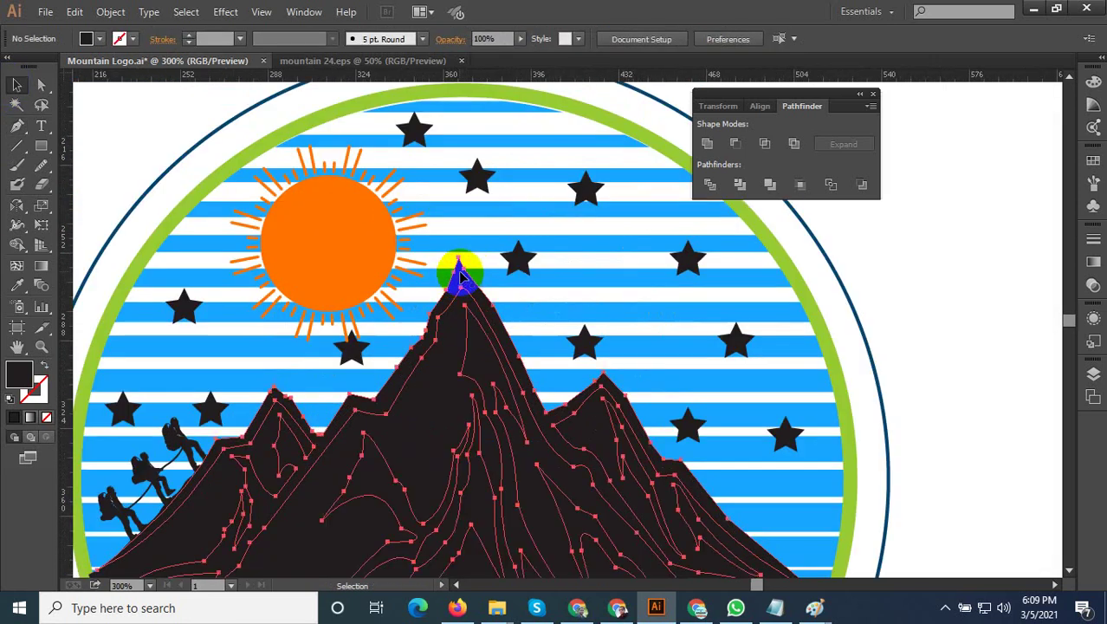
{"action": "right_click", "coordinate": [461, 276]}
{"action": "mouse_move", "coordinate": [520, 407]}
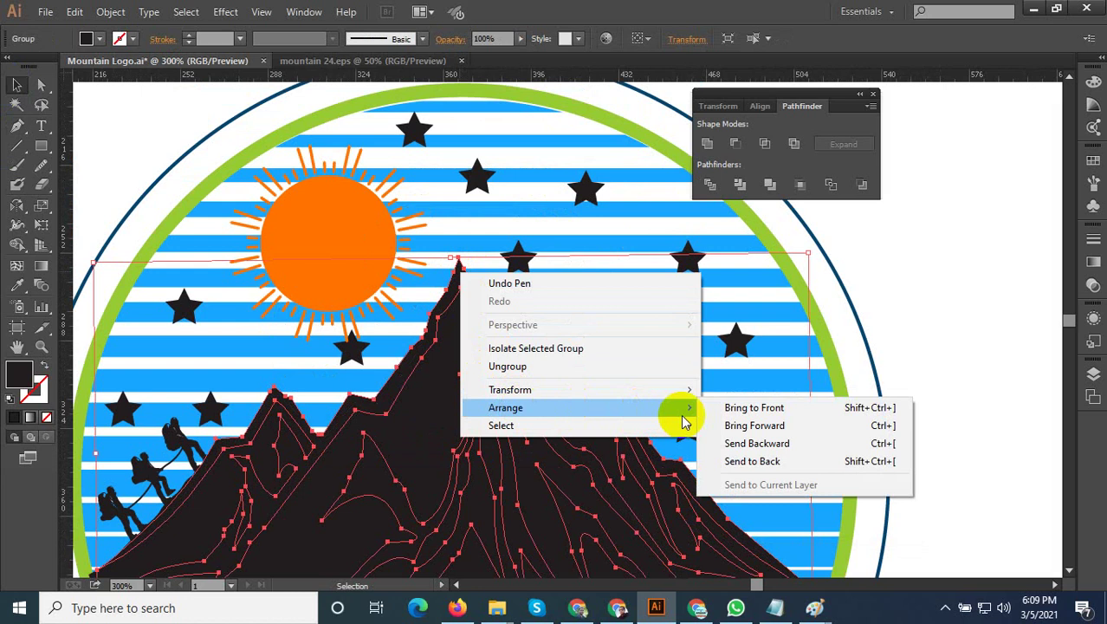
{"action": "left_click", "coordinate": [762, 409]}
{"action": "key", "text": "ctrl+minus"}
{"action": "left_click", "coordinate": [582, 461]}
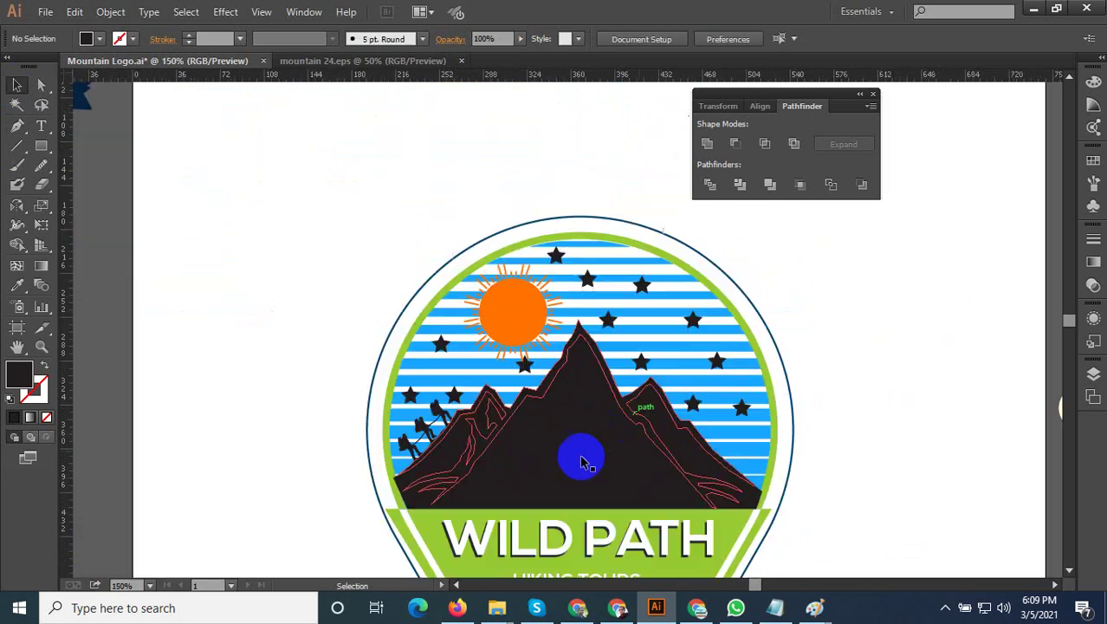
Make the mountain group's snow shapes white with the Eyedropper
{"action": "scroll", "coordinate": [580, 463], "scroll_direction": "up", "scroll_amount": 1}
{"action": "left_click", "coordinate": [578, 282]}
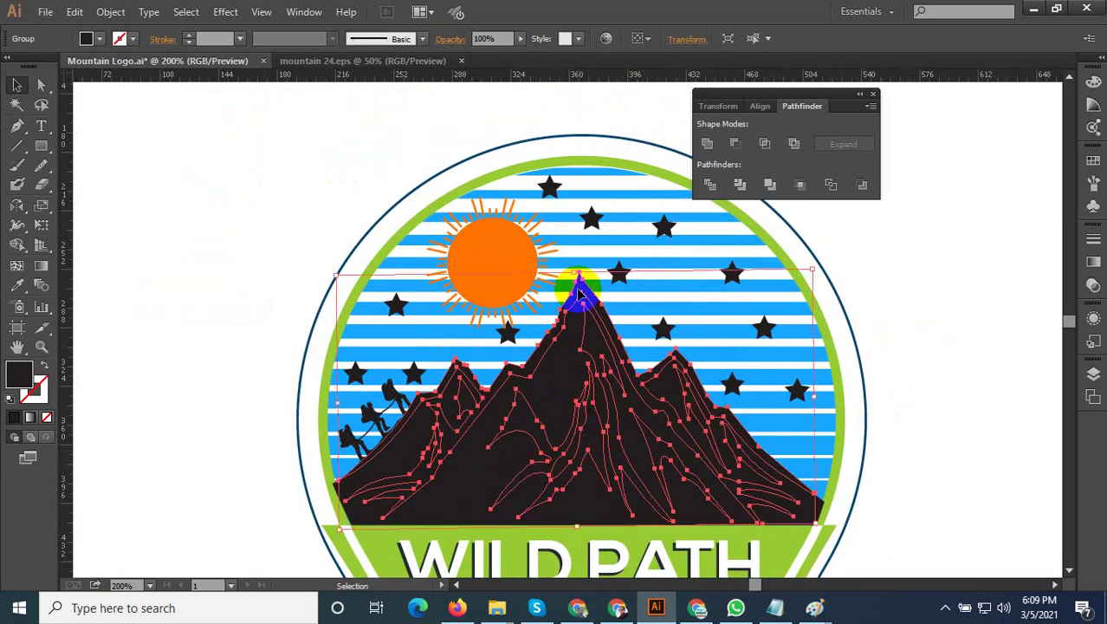
{"action": "left_click", "coordinate": [172, 323]}
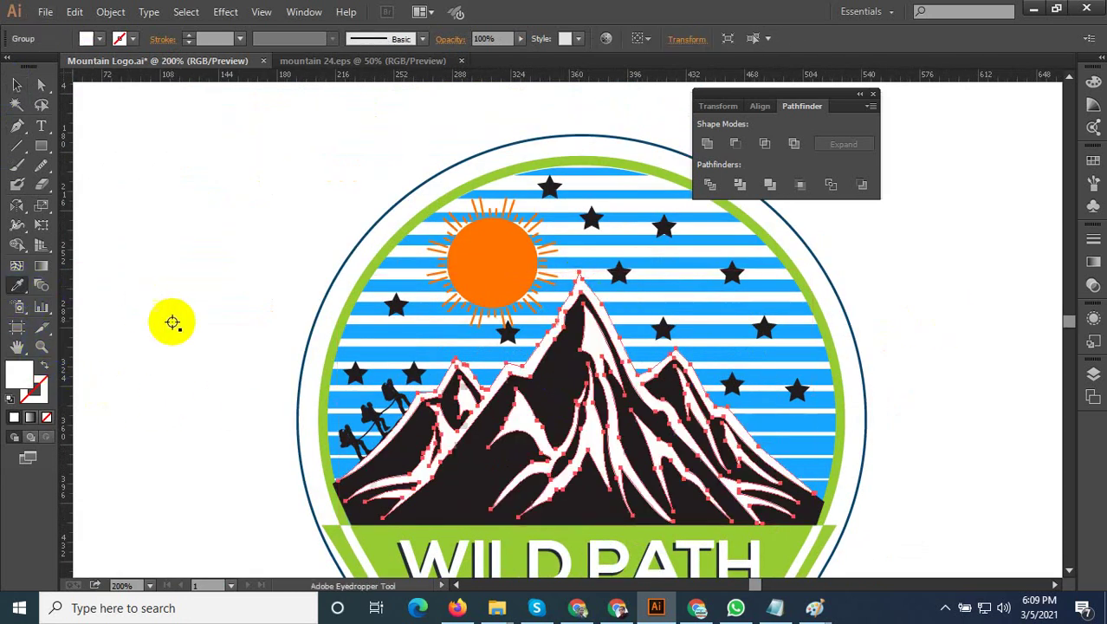
{"action": "left_click", "coordinate": [29, 146]}
{"action": "left_click", "coordinate": [98, 165]}
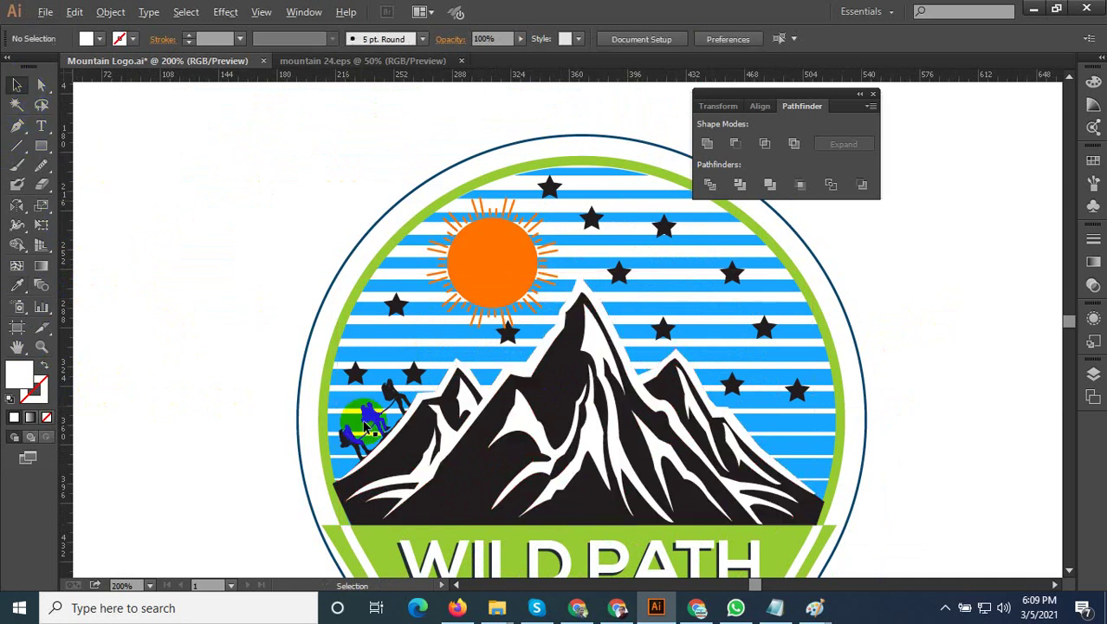
Recentre the badge's artboard in view and deselect everything before export
{"action": "scroll", "coordinate": [389, 502], "scroll_direction": "down", "scroll_amount": 2}
{"action": "scroll", "coordinate": [600, 515], "scroll_direction": "up", "scroll_amount": 3}
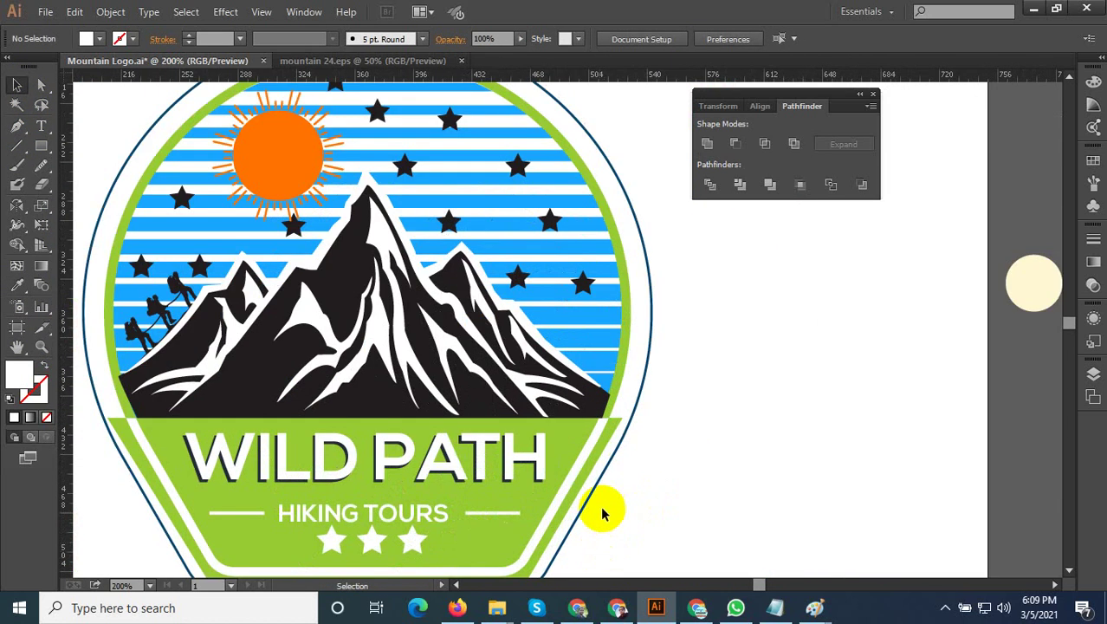
{"action": "scroll", "coordinate": [637, 474], "scroll_direction": "down", "scroll_amount": 3}
{"action": "scroll", "coordinate": [624, 510], "scroll_direction": "up", "scroll_amount": 2}
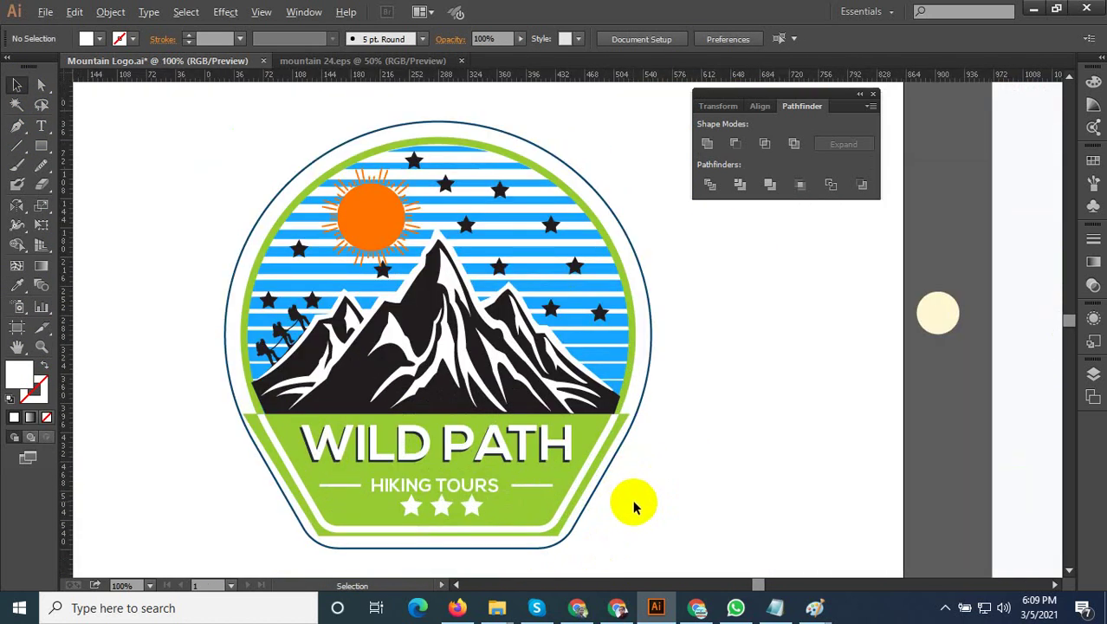
{"action": "scroll", "coordinate": [659, 507], "scroll_direction": "down", "scroll_amount": 2}
{"action": "left_click_drag", "start_coordinate": [684, 507], "coordinate": [613, 435]}
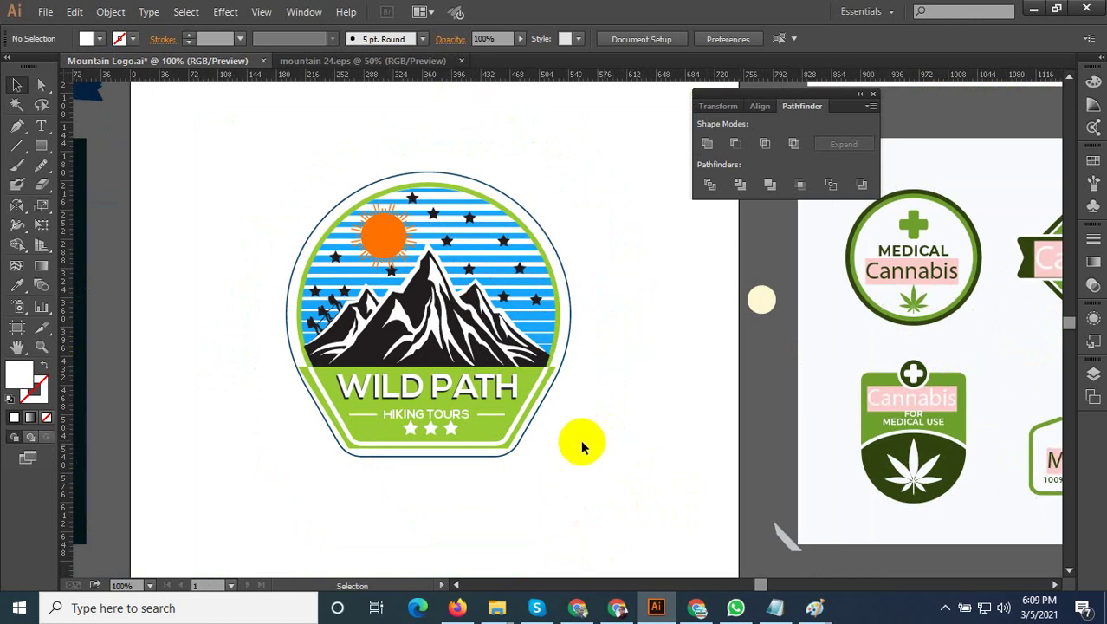
{"action": "scroll", "coordinate": [581, 442], "scroll_direction": "down", "scroll_amount": 2}
{"action": "left_click_drag", "start_coordinate": [598, 494], "coordinate": [386, 276]}
{"action": "scroll", "coordinate": [493, 411], "scroll_direction": "up", "scroll_amount": 1}
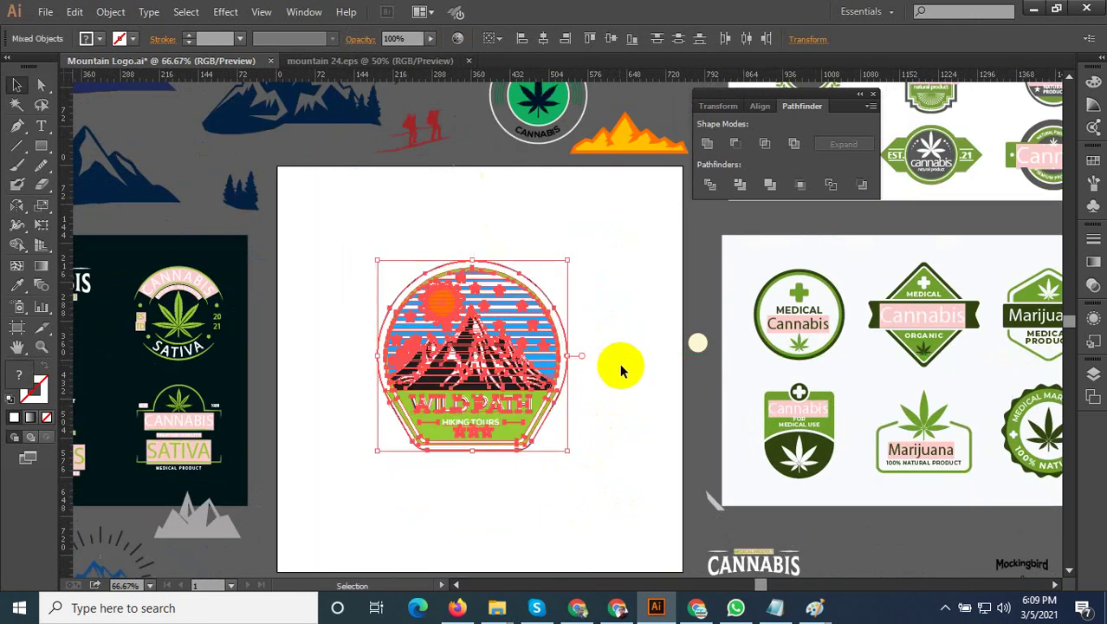
{"action": "left_click", "coordinate": [619, 363]}
Save the badge for web as a maximum-quality JPEG named Mountain-Logo-12
{"action": "key", "text": "ctrl+alt+shift+s"}
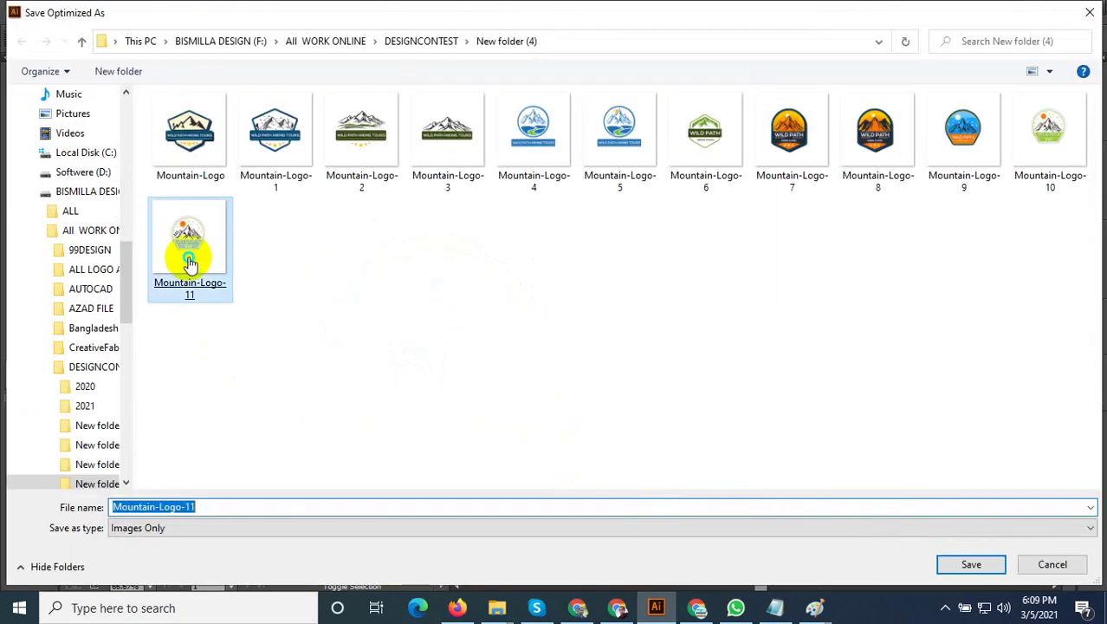
{"action": "right_click", "coordinate": [185, 260]}
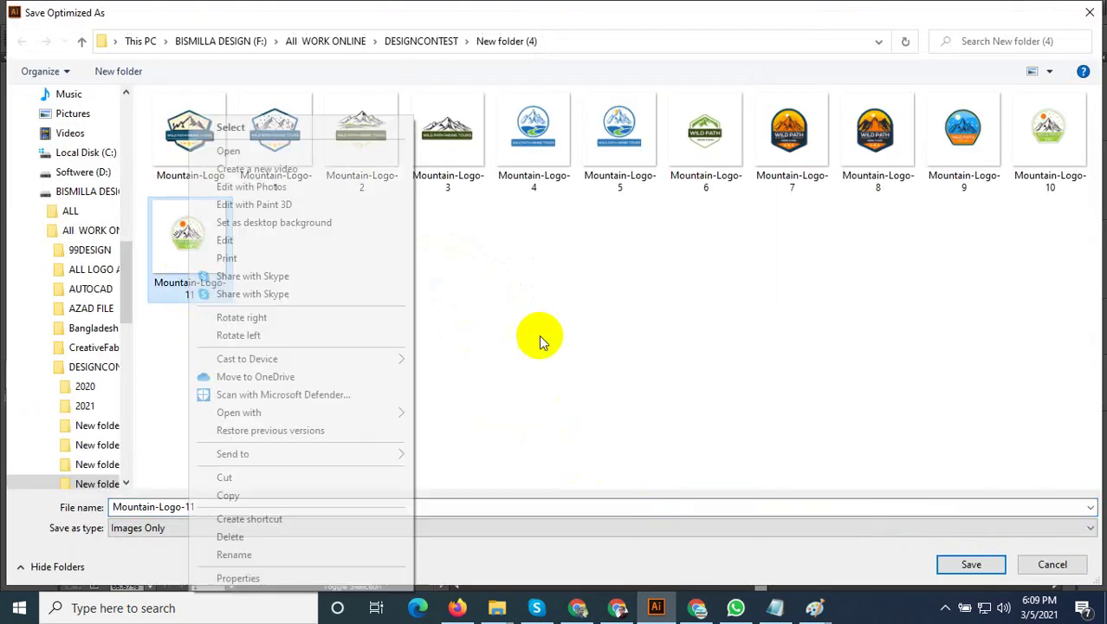
{"action": "key", "text": "Escape"}
{"action": "left_click", "coordinate": [208, 508]}
{"action": "double_click", "coordinate": [226, 508]}
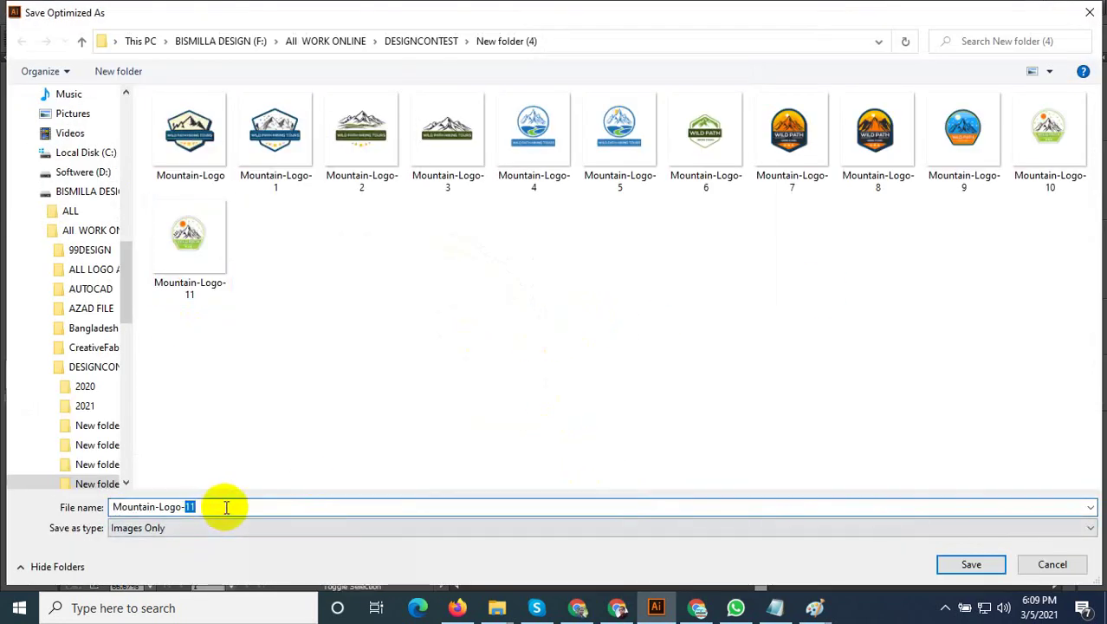
{"action": "key", "text": "BackSpace"}
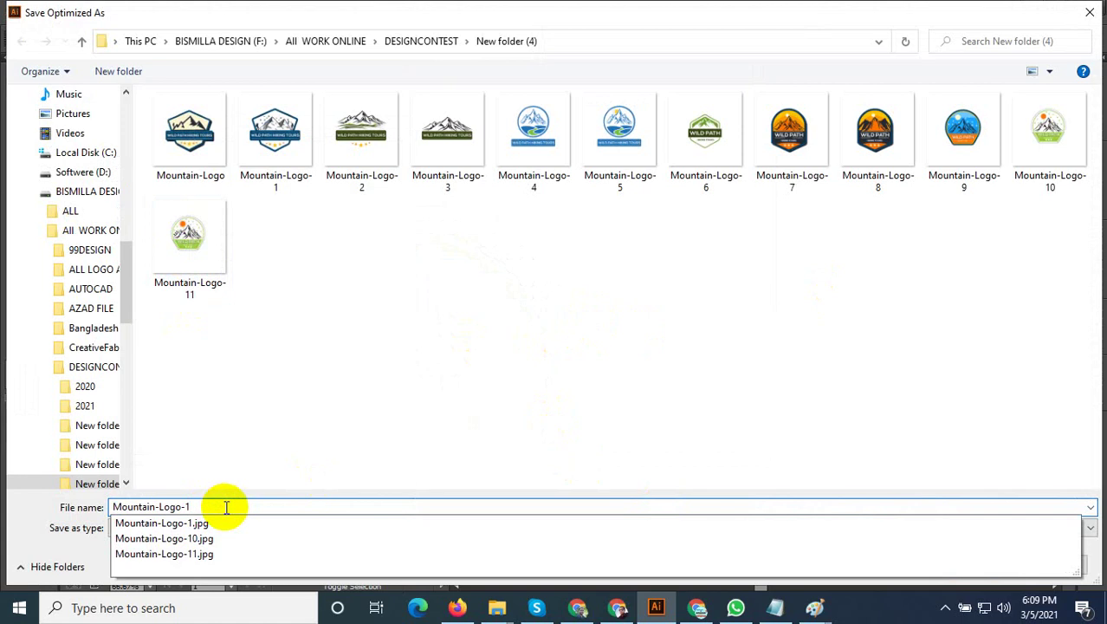
{"action": "type", "text": "2"}
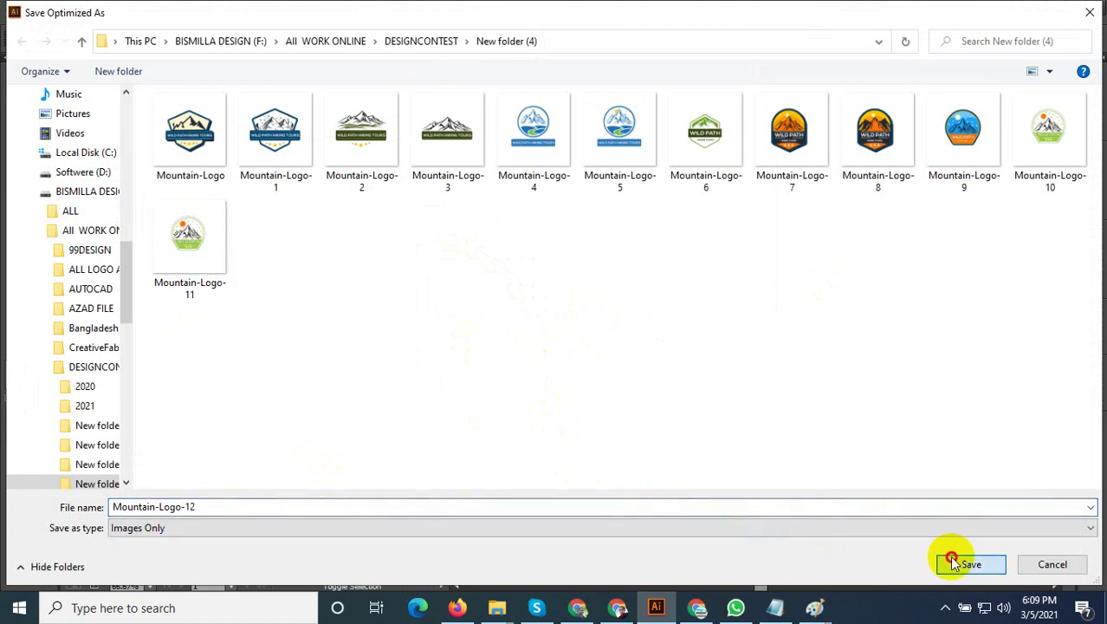
{"action": "left_click", "coordinate": [953, 562]}
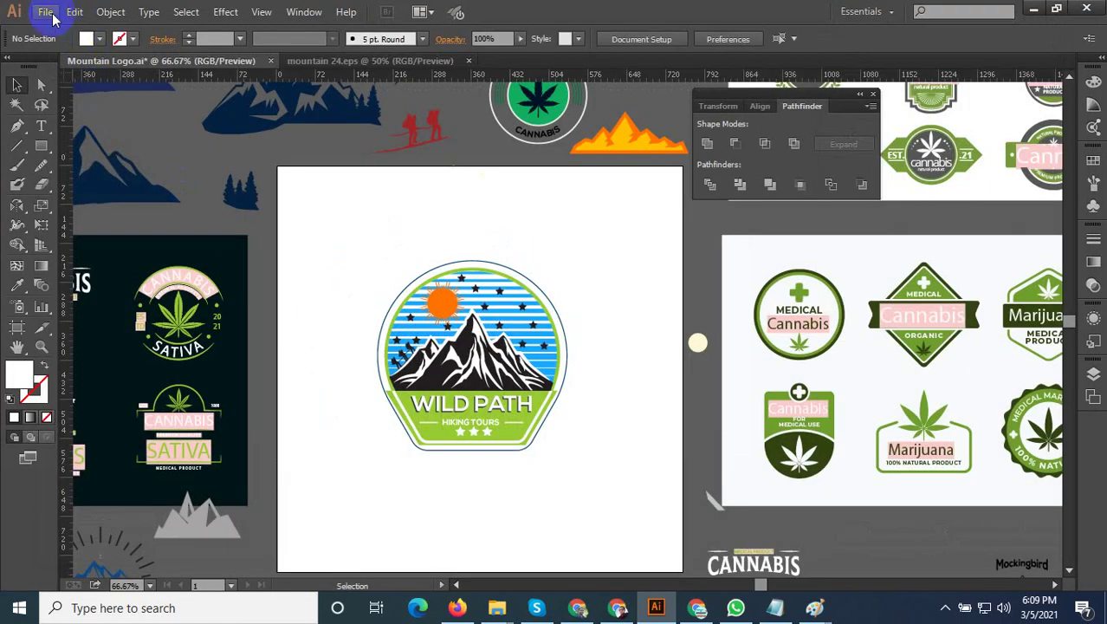
{"action": "left_click", "coordinate": [47, 14]}
{"action": "left_click", "coordinate": [87, 143]}
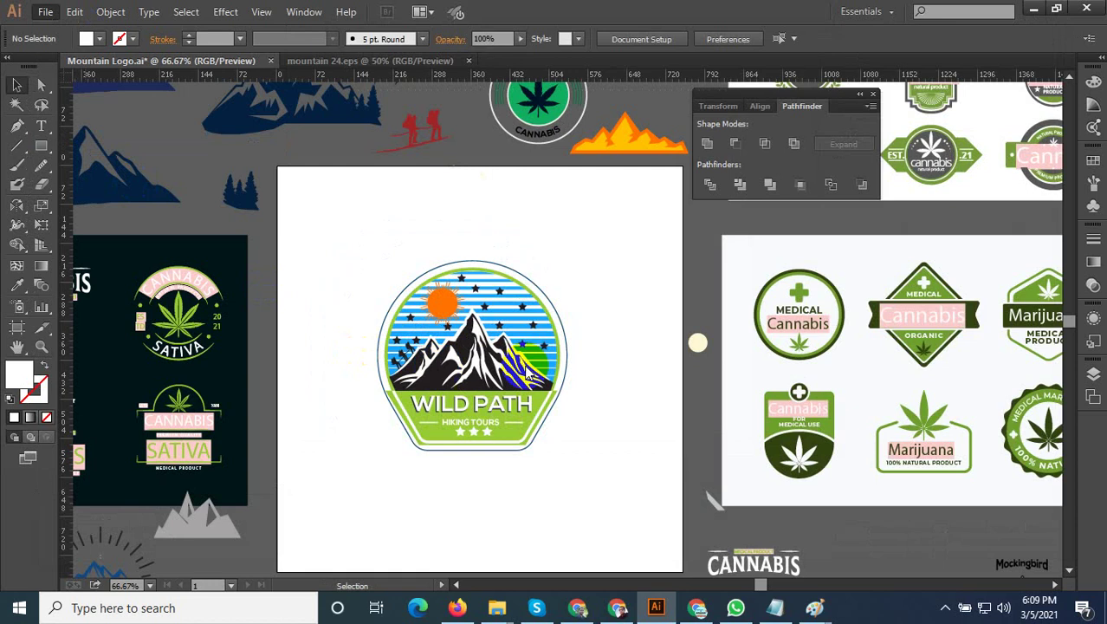
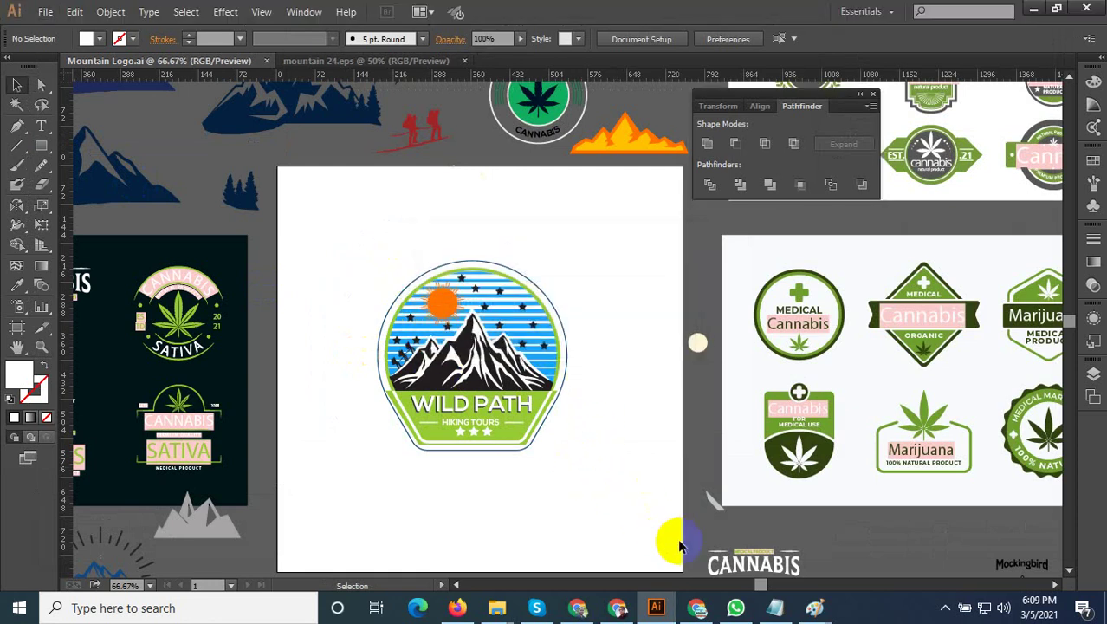
Copy the Wild Path logo and paste it beside the mountain 24.eps artboard
{"action": "left_click", "coordinate": [950, 610]}
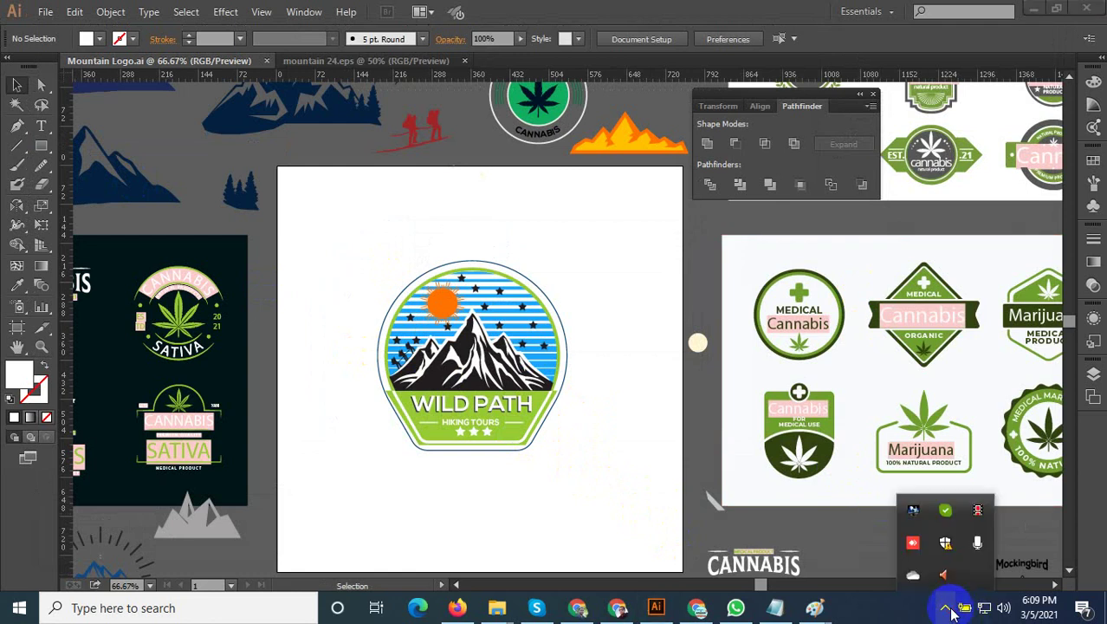
{"action": "left_click", "coordinate": [366, 246]}
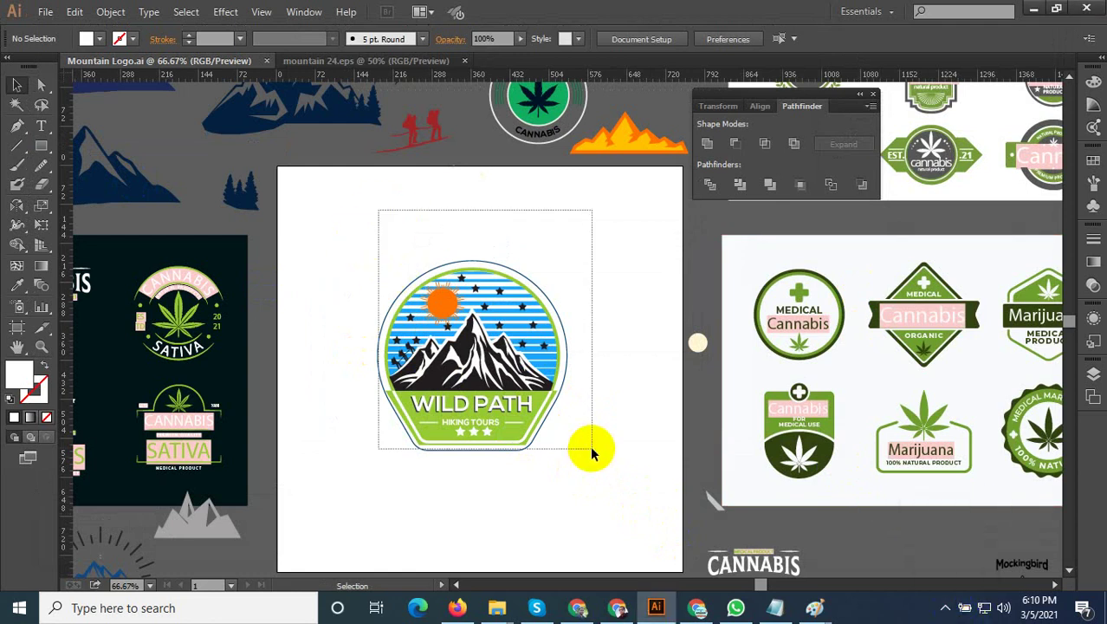
{"action": "left_click_drag", "start_coordinate": [378, 210], "coordinate": [597, 485]}
{"action": "key", "text": "v"}
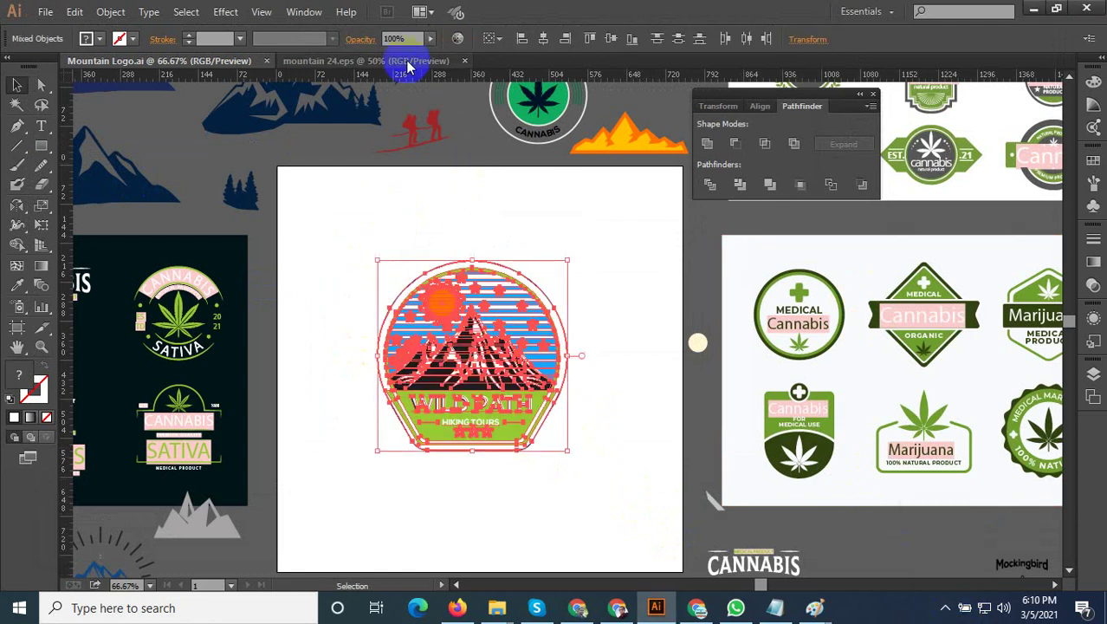
{"action": "left_click", "coordinate": [398, 65]}
{"action": "key", "text": "ctrl+minus"}
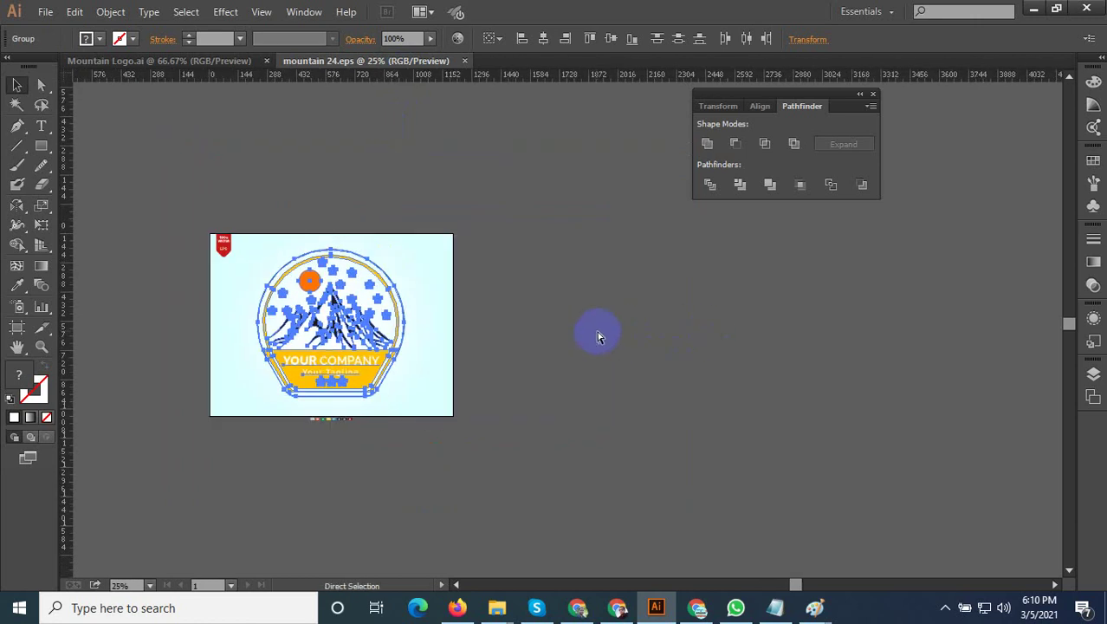
{"action": "left_click_drag", "start_coordinate": [595, 351], "coordinate": [571, 345]}
{"action": "left_click", "coordinate": [403, 371]}
{"action": "key", "text": "ctrl+plus"}
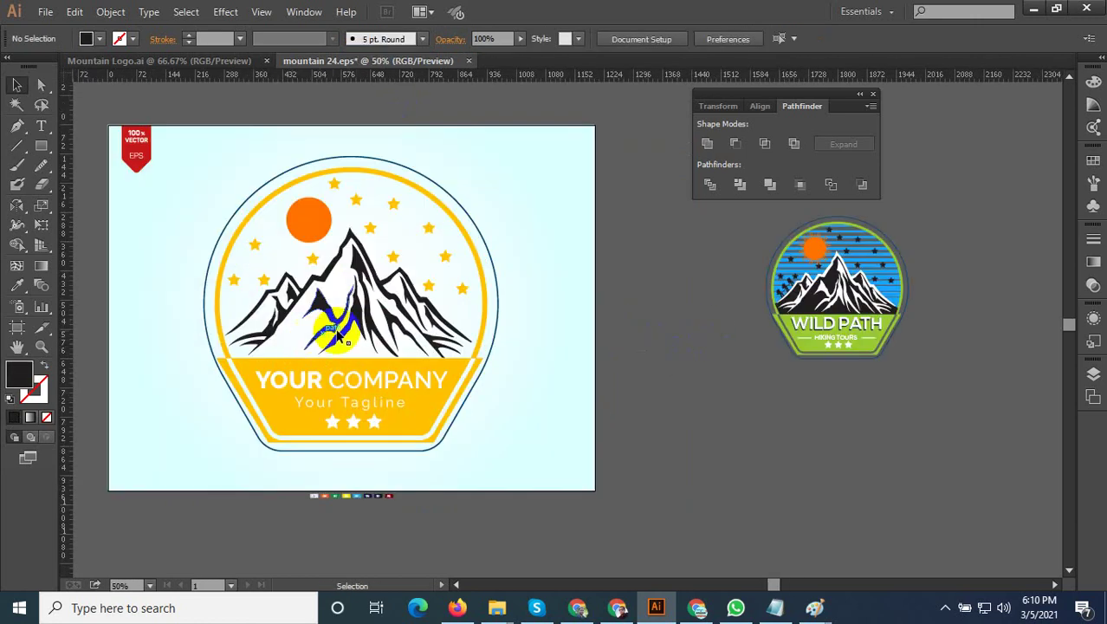
Delete the original YOUR COMPANY badge from the artboard
{"action": "left_click", "coordinate": [357, 326]}
{"action": "key", "text": "ctrl+minus"}
{"action": "left_click_drag", "start_coordinate": [458, 156], "coordinate": [264, 424]}
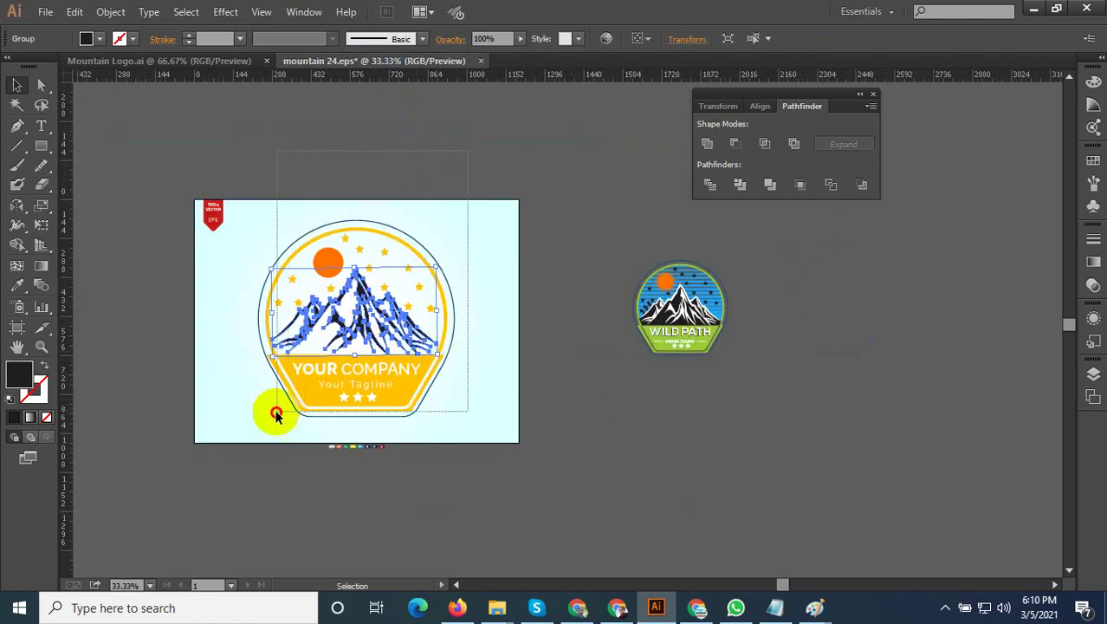
{"action": "key", "text": "Delete"}
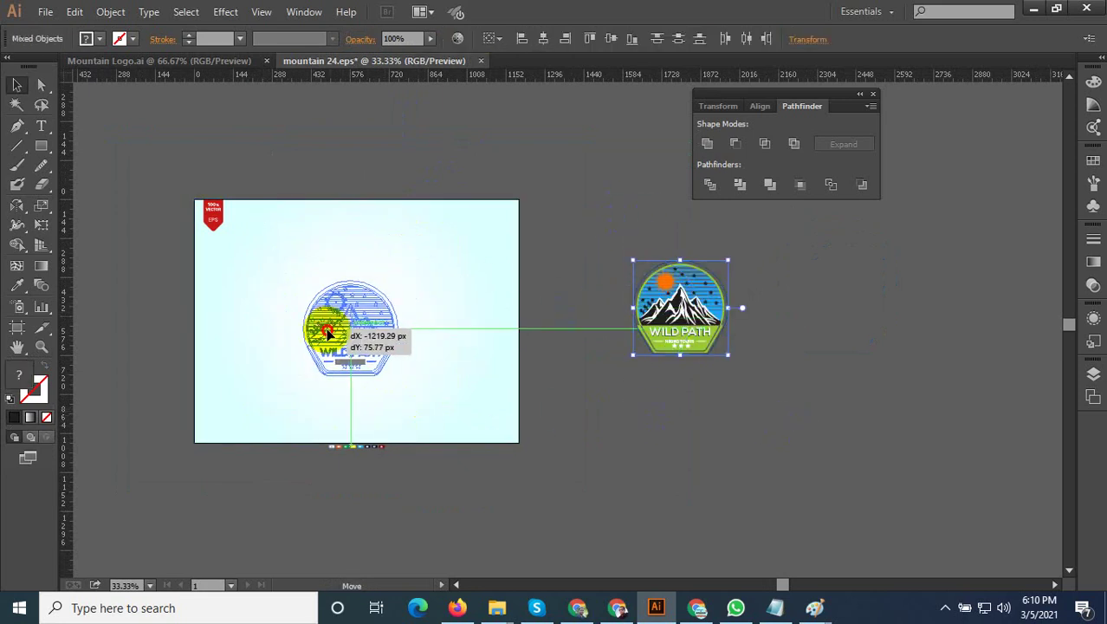
Move the Wild Path logo onto the artboard and scale it up
{"action": "left_click_drag", "start_coordinate": [668, 308], "coordinate": [338, 314]}
{"action": "scroll", "coordinate": [405, 368], "scroll_direction": "up", "scroll_amount": 2}
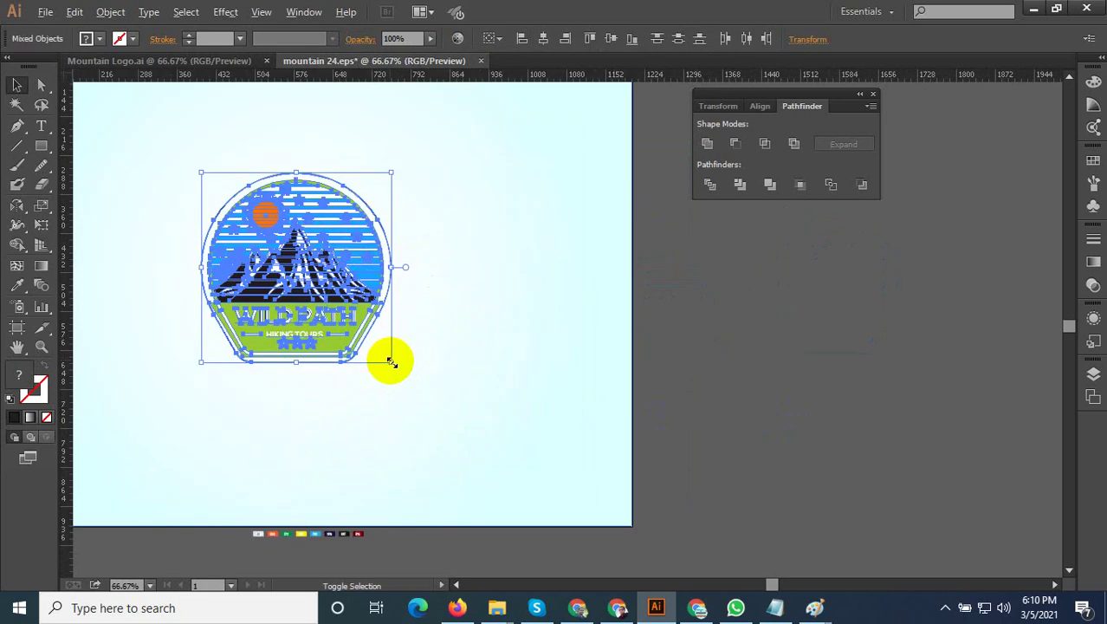
{"action": "left_click_drag", "start_coordinate": [391, 361], "coordinate": [485, 426]}
{"action": "scroll", "coordinate": [700, 391], "scroll_direction": "down", "scroll_amount": 2}
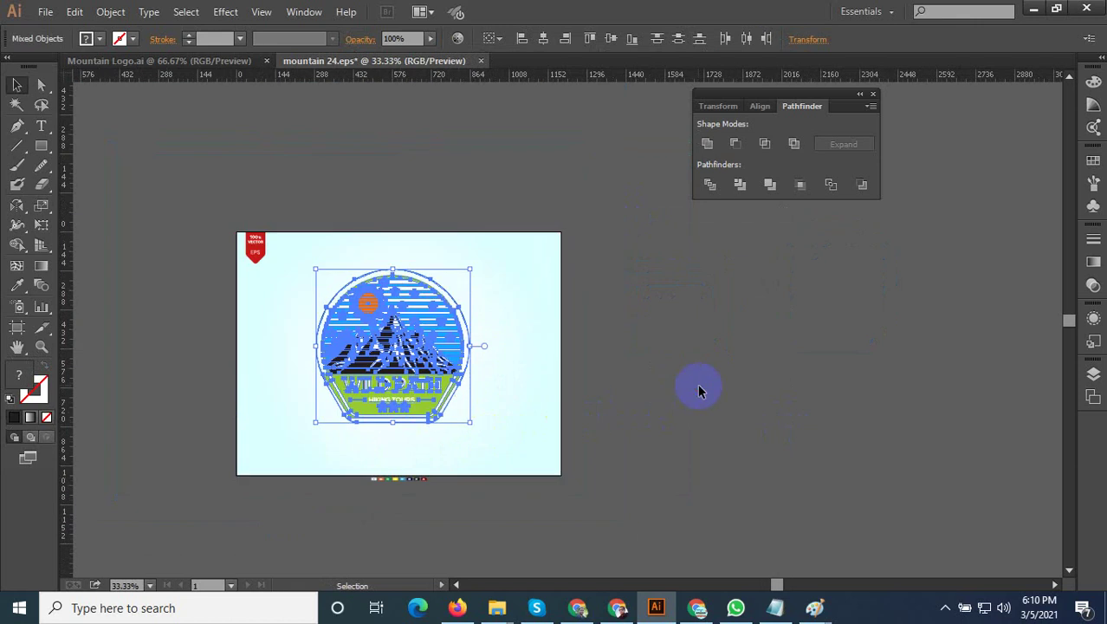
{"action": "left_click", "coordinate": [700, 392]}
{"action": "left_click_drag", "start_coordinate": [672, 409], "coordinate": [365, 247]}
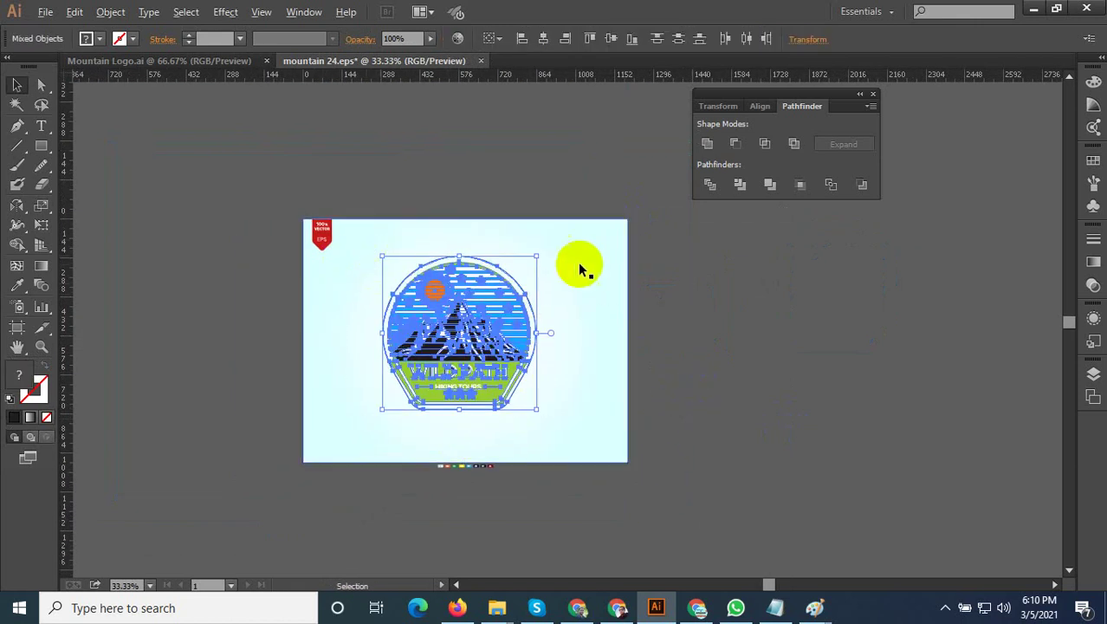
{"action": "left_click_drag", "start_coordinate": [533, 260], "coordinate": [536, 250]}
Zoom in and out to inspect the placed Wild Path logo
{"action": "left_click", "coordinate": [550, 332]}
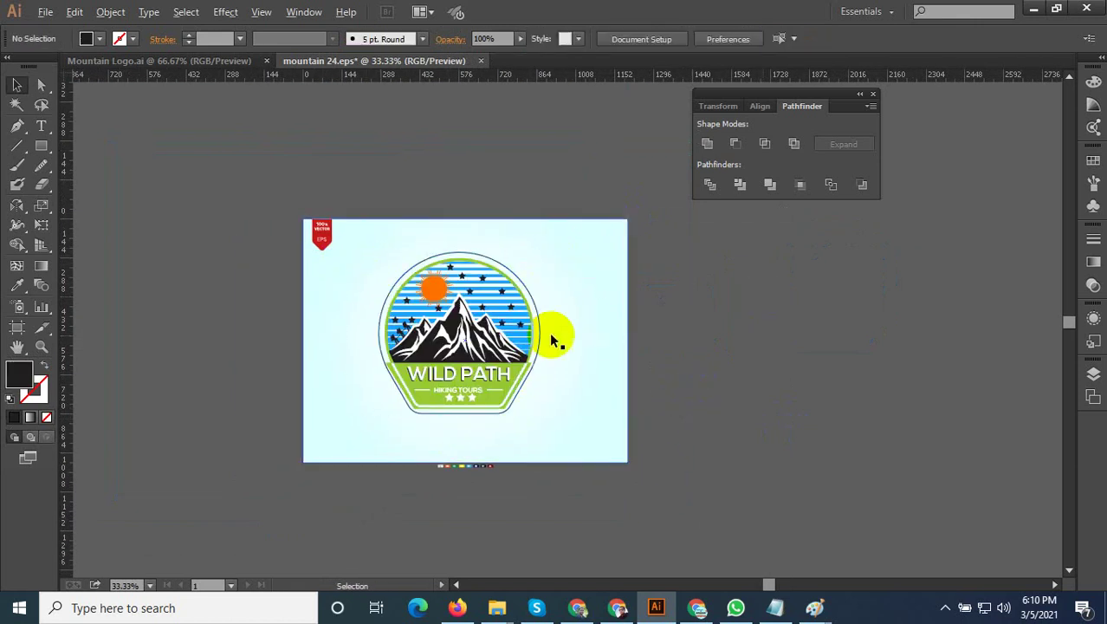
{"action": "scroll", "coordinate": [480, 321], "scroll_direction": "up", "scroll_amount": 2}
{"action": "scroll", "coordinate": [478, 328], "scroll_direction": "up", "scroll_amount": 2}
{"action": "scroll", "coordinate": [381, 276], "scroll_direction": "up", "scroll_amount": 1}
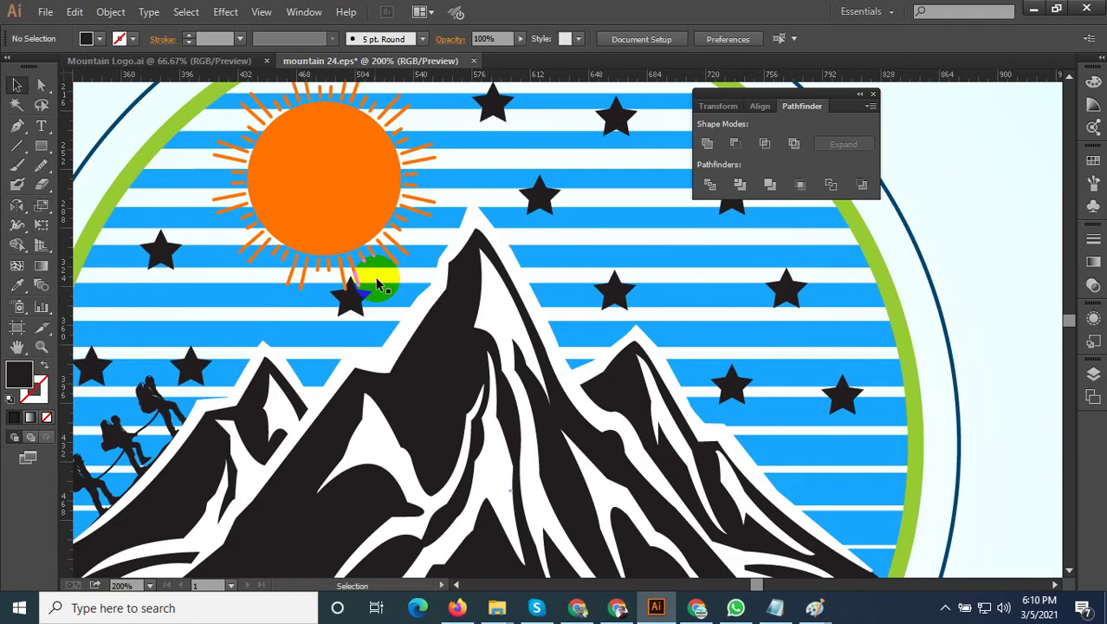
{"action": "scroll", "coordinate": [452, 297], "scroll_direction": "down", "scroll_amount": 3}
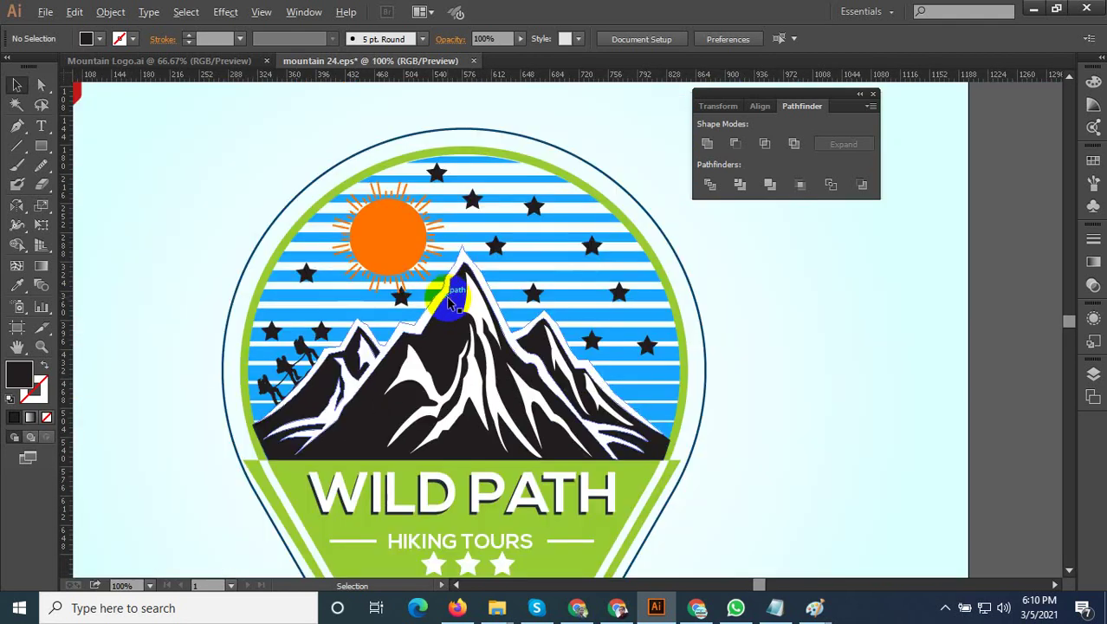
{"action": "scroll", "coordinate": [446, 299], "scroll_direction": "down", "scroll_amount": 1}
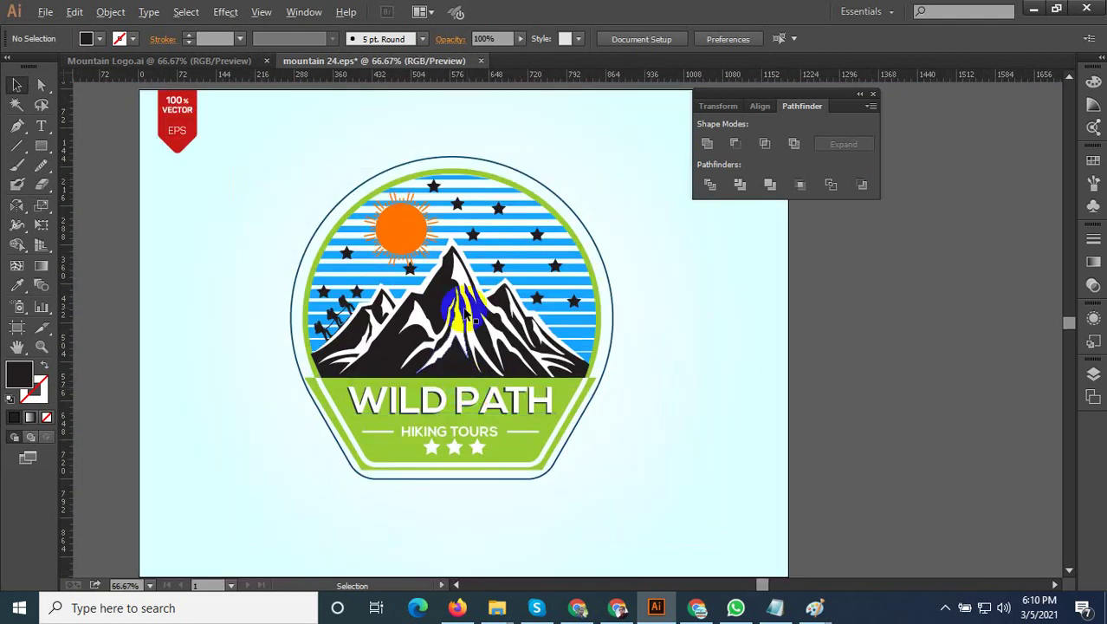
{"action": "scroll", "coordinate": [490, 231], "scroll_direction": "up", "scroll_amount": 3}
{"action": "scroll", "coordinate": [510, 243], "scroll_direction": "down", "scroll_amount": 3}
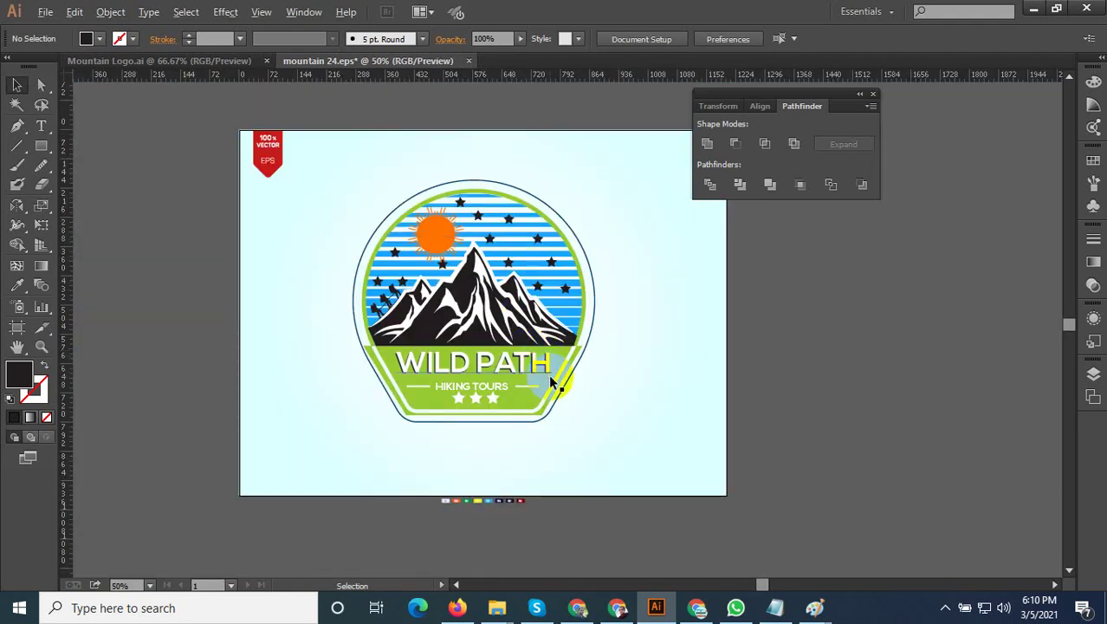
{"action": "scroll", "coordinate": [553, 381], "scroll_direction": "up", "scroll_amount": 1}
Undo the logo's resize and move and restore the deleted original badge
{"action": "key", "text": "ctrl+z"}
{"action": "key", "text": "ctrl+z"}
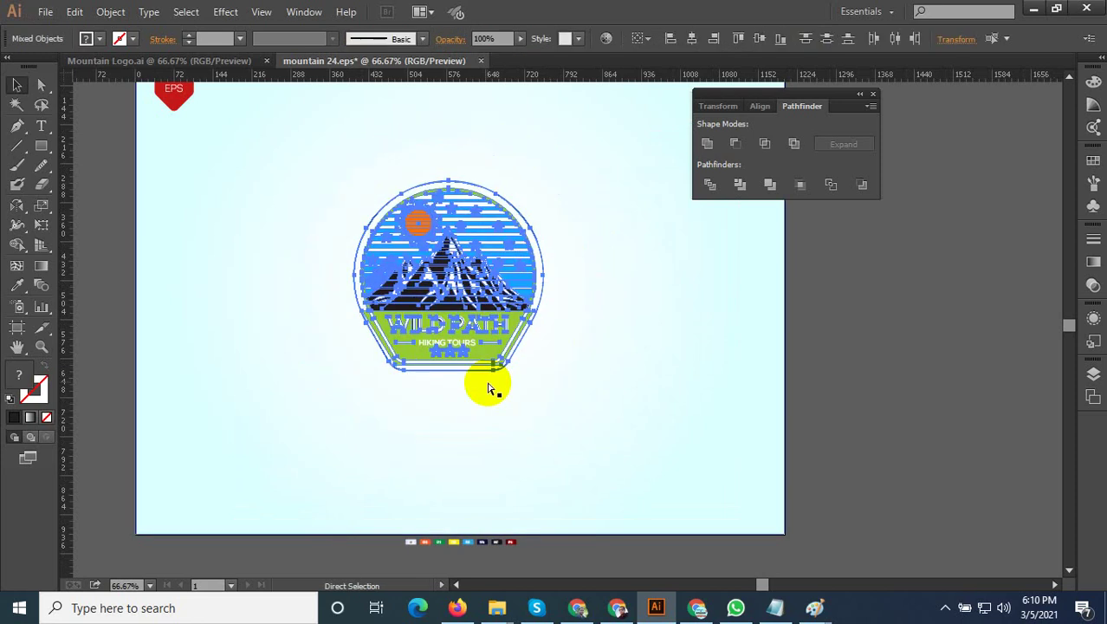
{"action": "key", "text": "ctrl+z"}
{"action": "scroll", "coordinate": [487, 385], "scroll_direction": "down", "scroll_amount": 1}
{"action": "key", "text": "ctrl+z"}
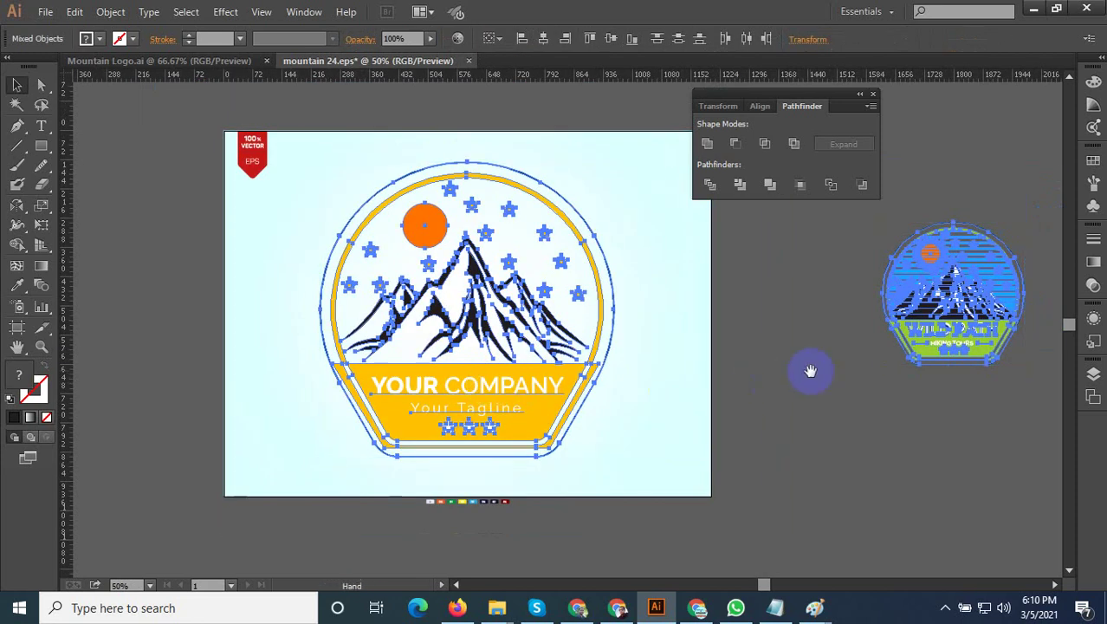
{"action": "scroll", "coordinate": [788, 368], "scroll_direction": "right", "scroll_amount": 2}
Move the YOUR COMPANY and tagline text below the Wild Path badge
{"action": "left_click", "coordinate": [769, 366]}
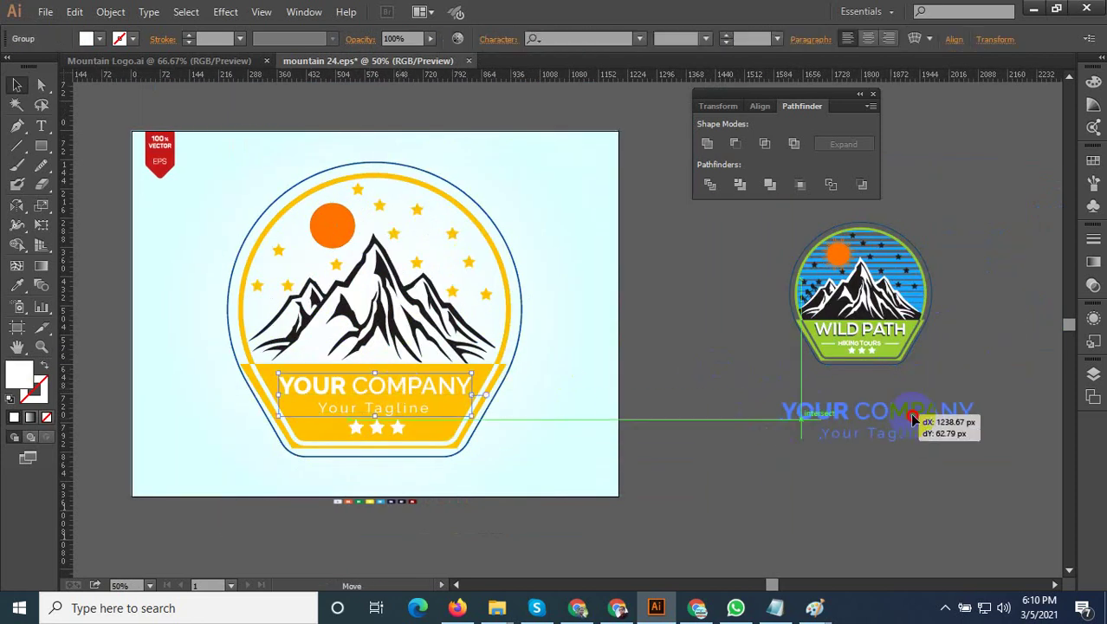
{"action": "left_click_drag", "start_coordinate": [406, 390], "coordinate": [929, 414]}
{"action": "left_click", "coordinate": [673, 329]}
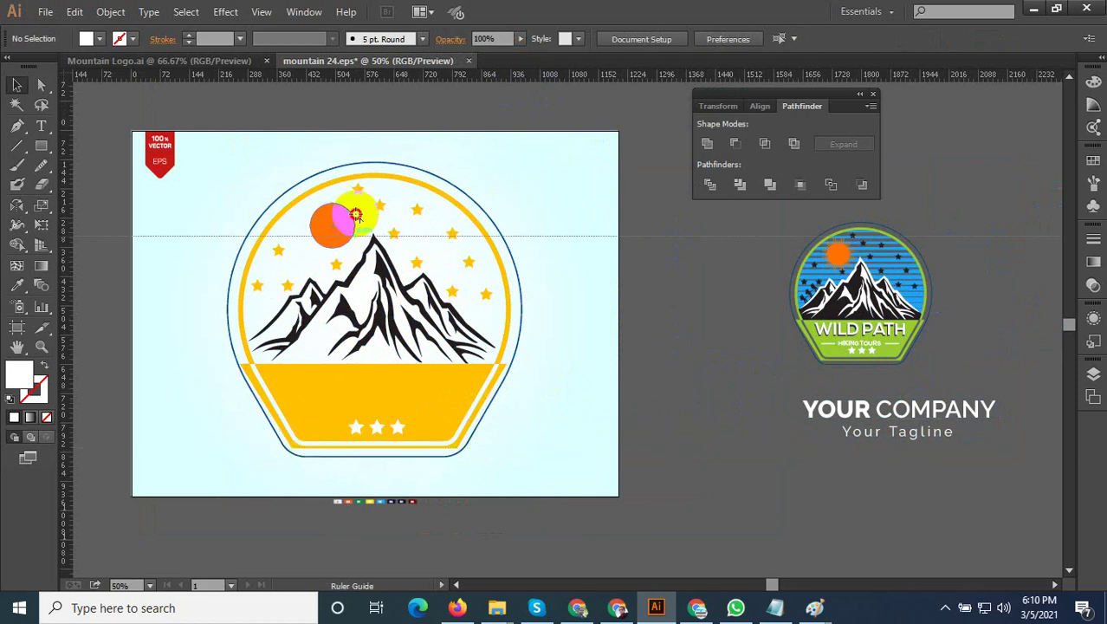
{"action": "left_click_drag", "start_coordinate": [516, 82], "coordinate": [407, 84]}
{"action": "scroll", "coordinate": [465, 160], "scroll_direction": "up", "scroll_amount": 3}
{"action": "left_click", "coordinate": [468, 163]}
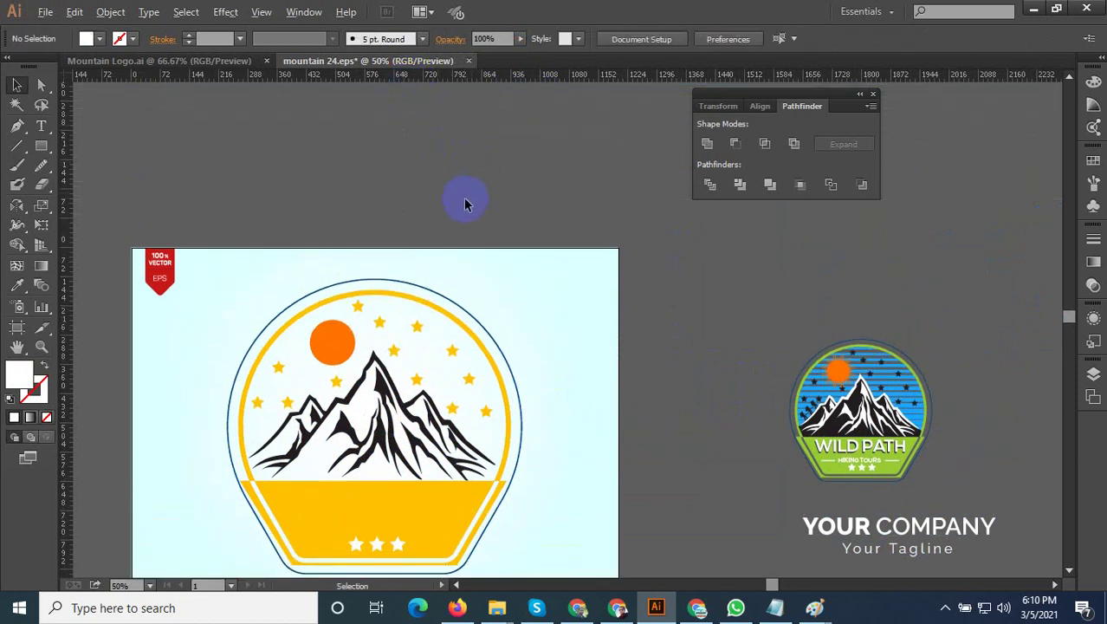
Delete the original badge and select the YOUR COMPANY text group
{"action": "scroll", "coordinate": [466, 202], "scroll_direction": "down", "scroll_amount": 2}
{"action": "left_click_drag", "start_coordinate": [361, 385], "coordinate": [333, 392]}
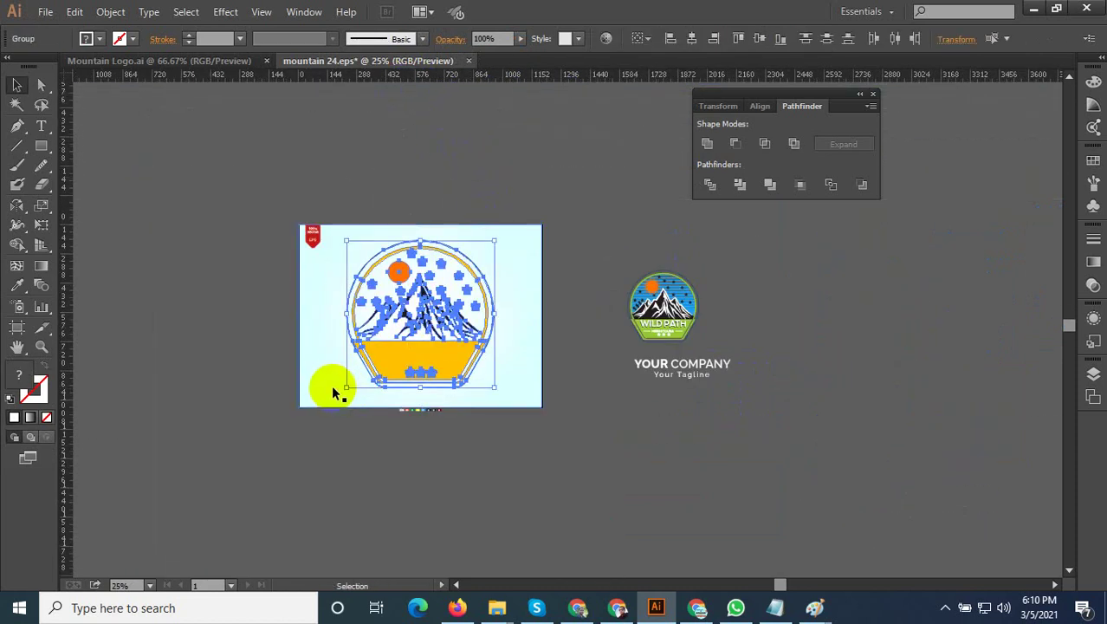
{"action": "key", "text": "Delete"}
{"action": "scroll", "coordinate": [668, 335], "scroll_direction": "up", "scroll_amount": 3}
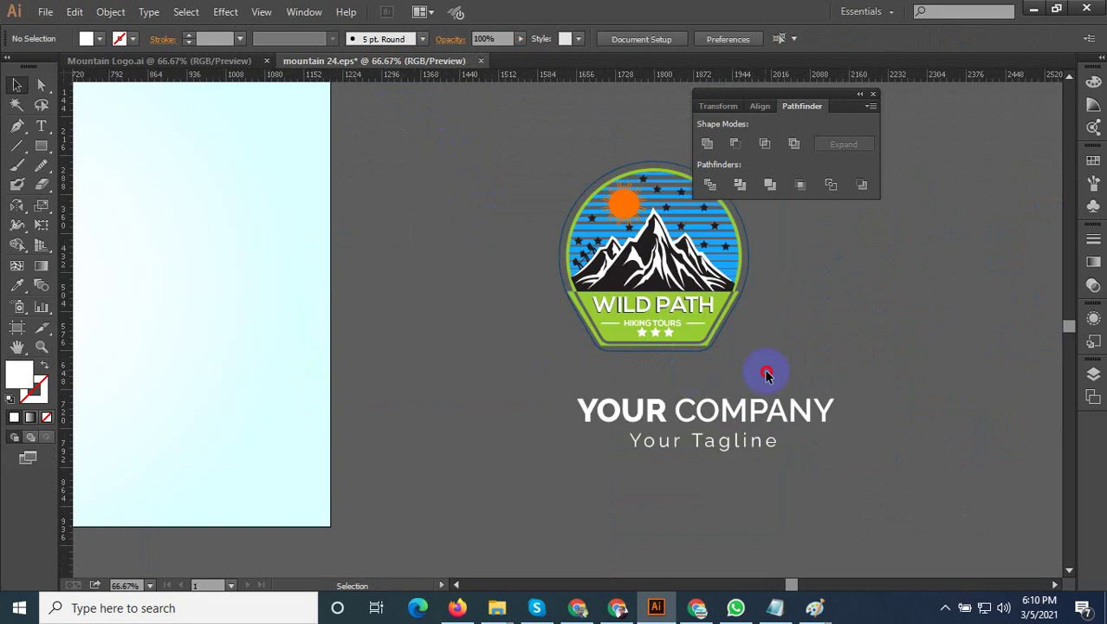
{"action": "mouse_move", "coordinate": [766, 365]}
{"action": "left_mouse_down"}
{"action": "mouse_move", "coordinate": [798, 465]}
{"action": "mouse_move", "coordinate": [755, 433]}
{"action": "left_mouse_up"}
Shrink the YOUR COMPANY text group and move it closer under the badge
{"action": "left_click", "coordinate": [666, 407]}
{"action": "scroll", "coordinate": [667, 407], "scroll_direction": "up", "scroll_amount": 3}
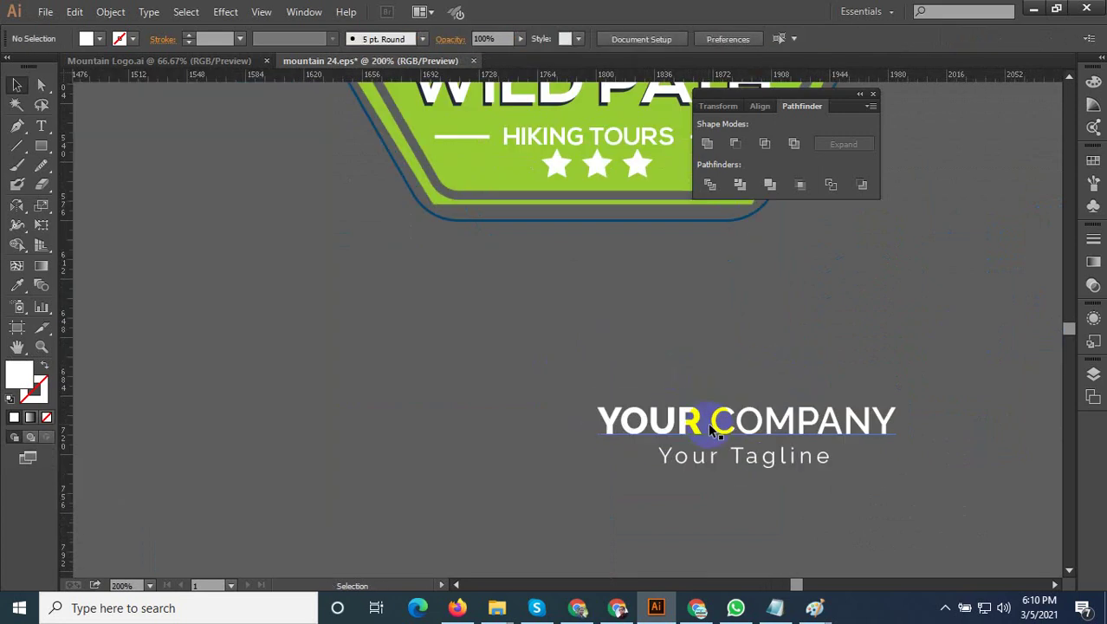
{"action": "left_click_drag", "start_coordinate": [693, 420], "coordinate": [593, 308]}
{"action": "scroll", "coordinate": [672, 464], "scroll_direction": "up", "scroll_amount": 3}
Delete the WILD PATH and HIKING TOURS text from the badge
{"action": "left_click", "coordinate": [510, 282]}
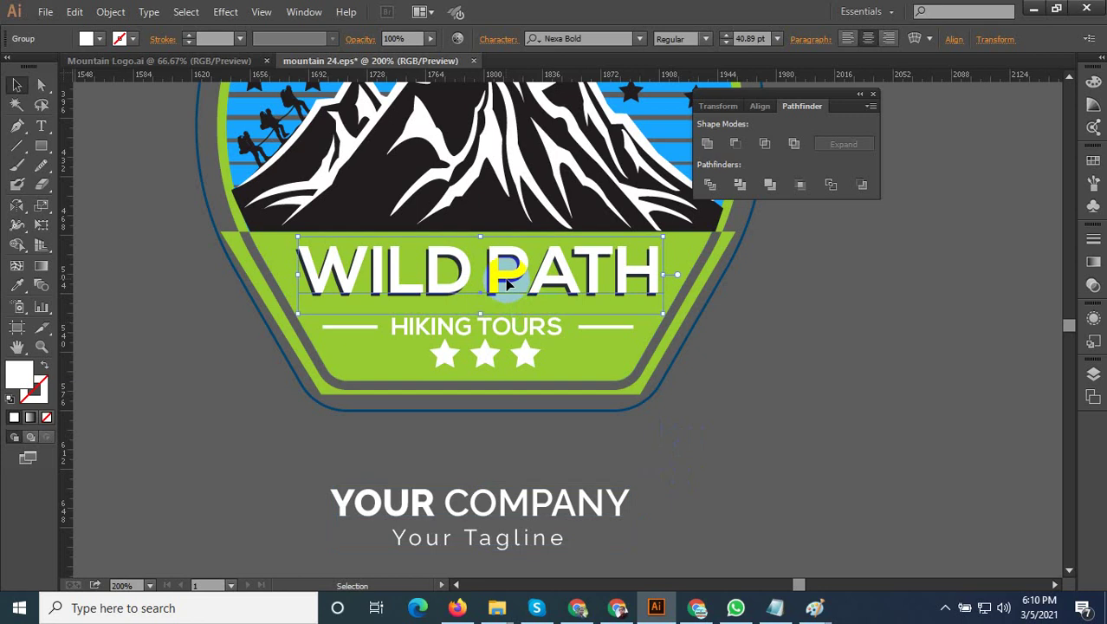
{"action": "key", "text": "Delete"}
{"action": "left_click", "coordinate": [499, 325]}
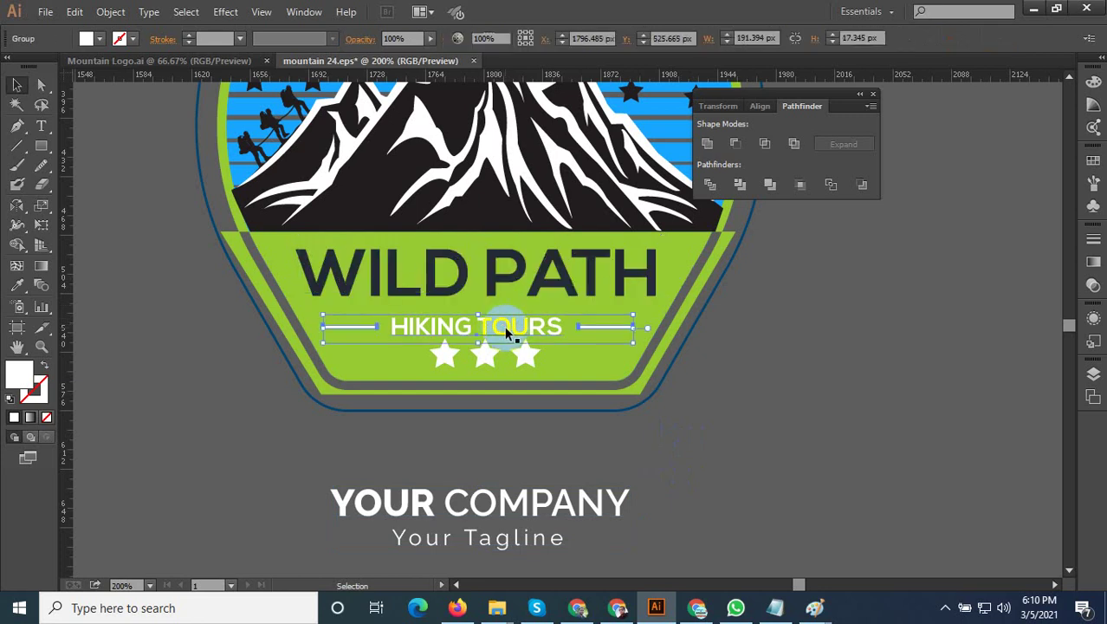
{"action": "key", "text": "Delete"}
{"action": "left_click", "coordinate": [495, 286]}
{"action": "key", "text": "Delete"}
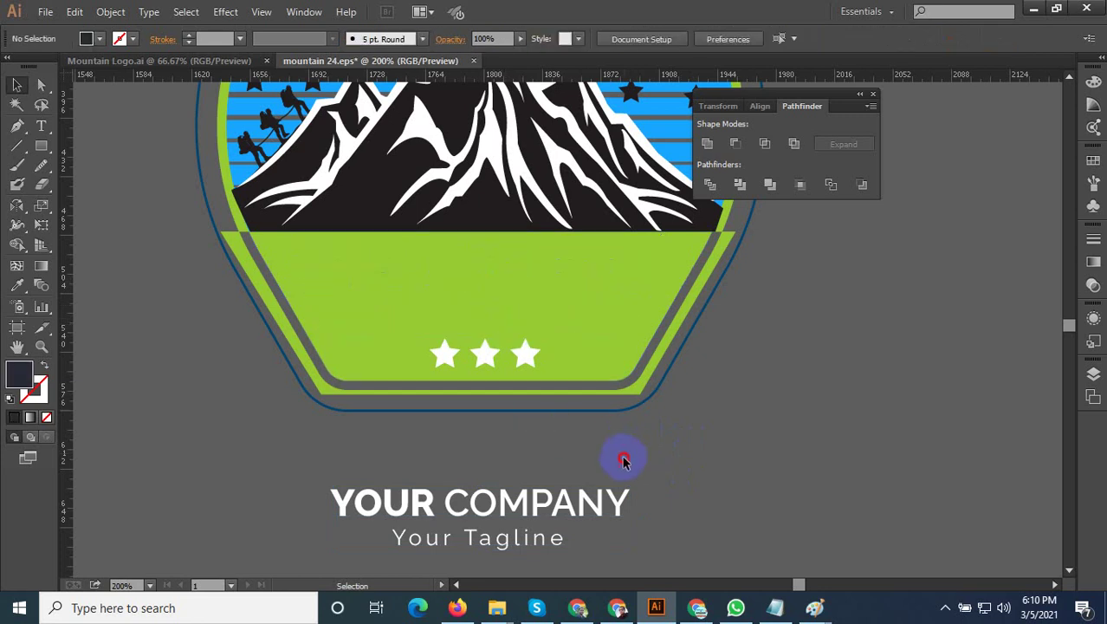
Bring YOUR COMPANY text in front of the green band, enlarge it, and color it black
{"action": "left_click_drag", "start_coordinate": [482, 503], "coordinate": [483, 279]}
{"action": "right_click", "coordinate": [590, 286]}
{"action": "mouse_move", "coordinate": [633, 418]}
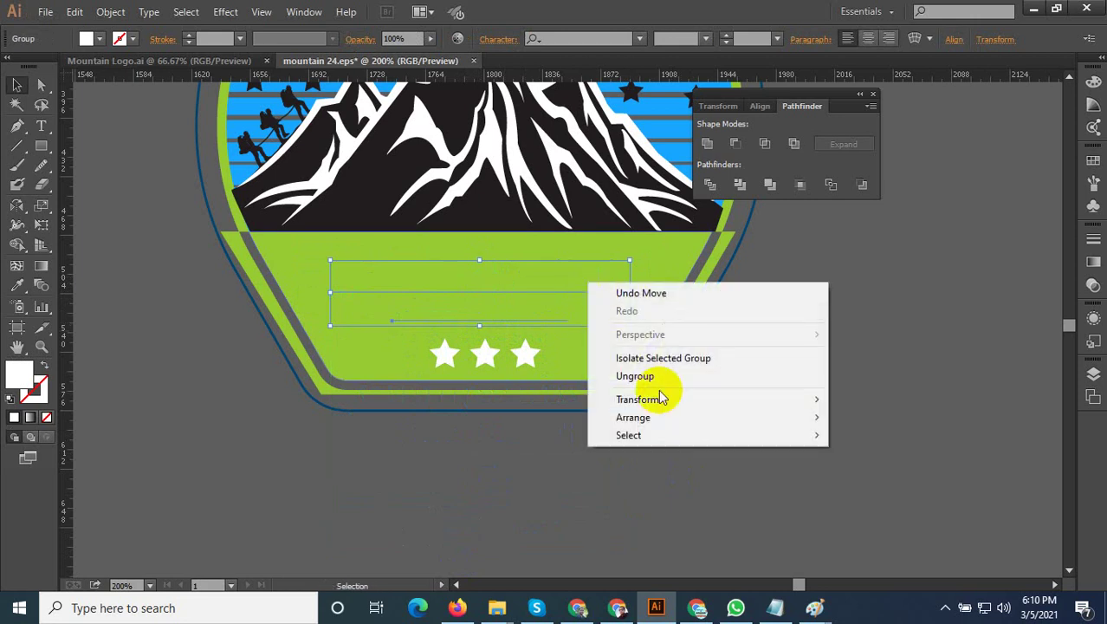
{"action": "left_click", "coordinate": [866, 417]}
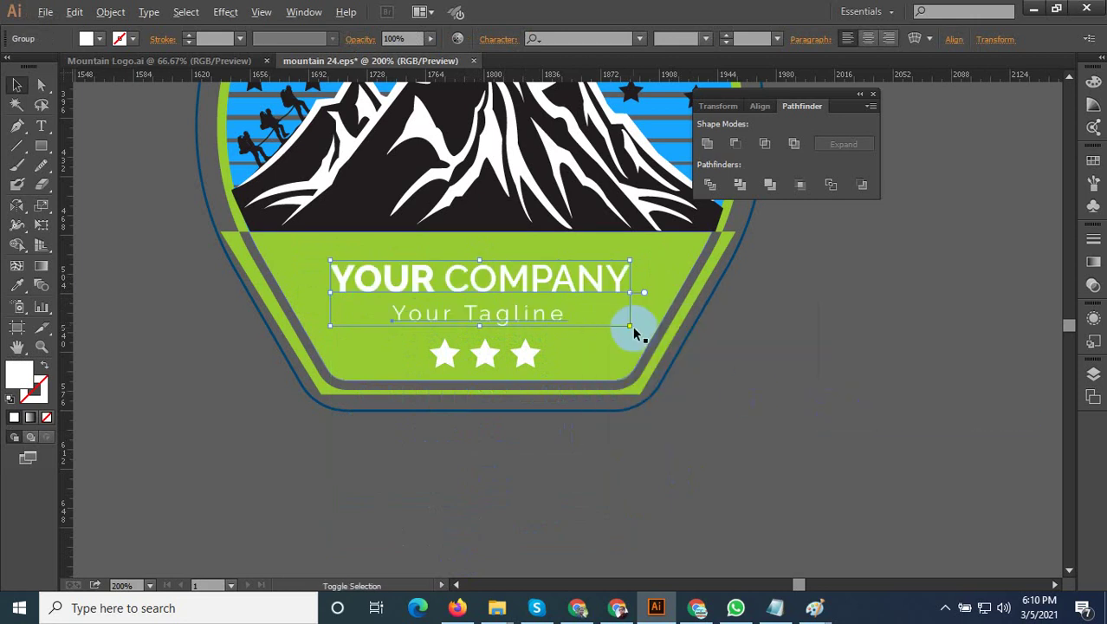
{"action": "left_click_drag", "start_coordinate": [633, 333], "coordinate": [676, 344]}
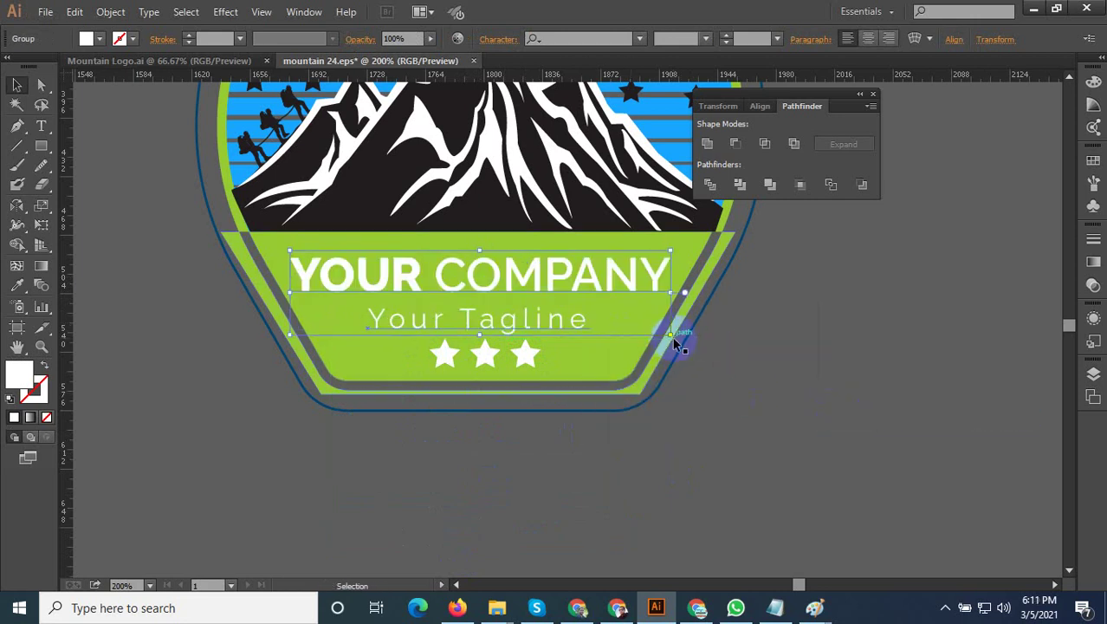
{"action": "left_click", "coordinate": [18, 285]}
{"action": "left_click", "coordinate": [356, 192]}
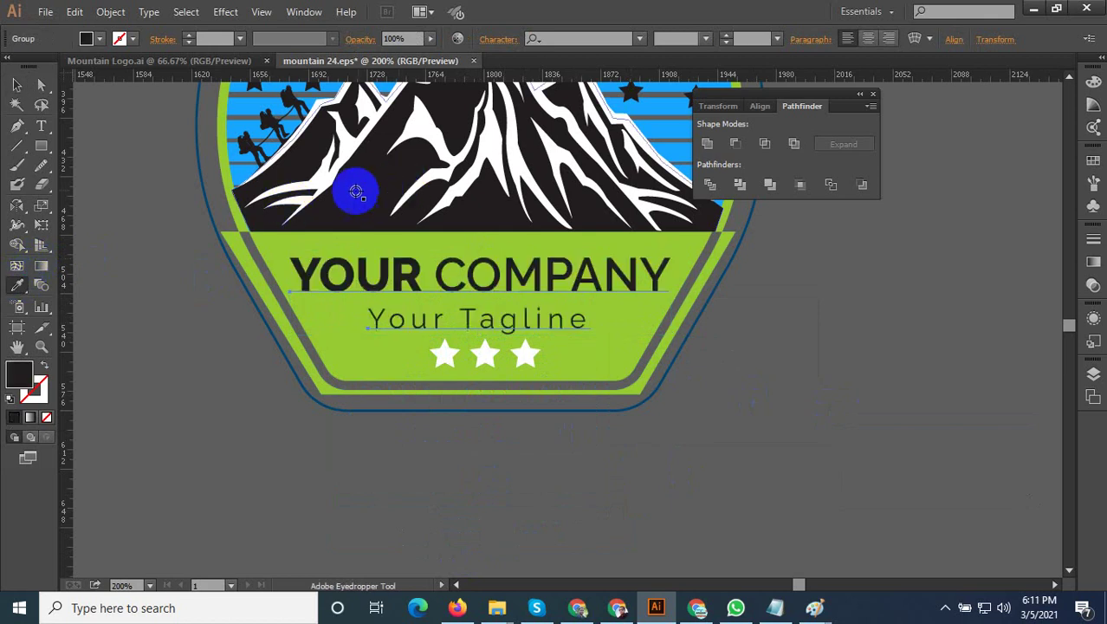
{"action": "left_click", "coordinate": [14, 86]}
{"action": "left_click", "coordinate": [690, 447]}
Move the whole badge onto the artboard and enlarge it to about 599 px
{"action": "scroll", "coordinate": [796, 485], "scroll_direction": "down", "scroll_amount": 3}
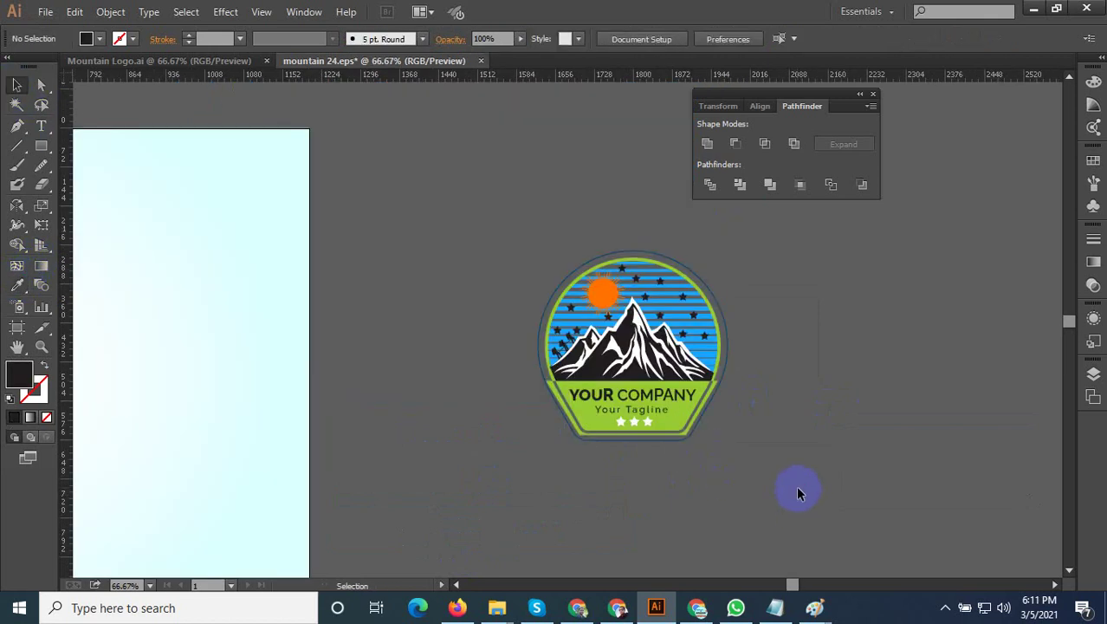
{"action": "scroll", "coordinate": [796, 485], "scroll_direction": "down", "scroll_amount": 1}
{"action": "left_click_drag", "start_coordinate": [806, 500], "coordinate": [600, 328]}
{"action": "scroll", "coordinate": [866, 347], "scroll_direction": "down", "scroll_amount": 2}
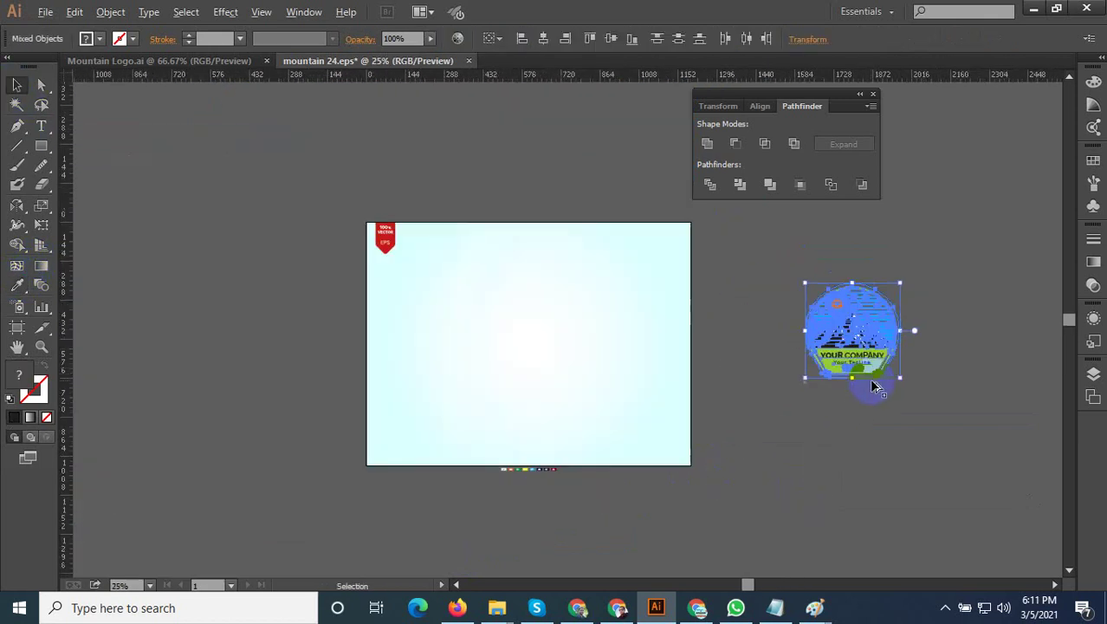
{"action": "mouse_move", "coordinate": [892, 361]}
{"action": "left_mouse_down"}
{"action": "mouse_move", "coordinate": [630, 376]}
{"action": "mouse_move", "coordinate": [684, 408]}
{"action": "left_mouse_up"}
{"action": "scroll", "coordinate": [651, 394], "scroll_direction": "up", "scroll_amount": 1}
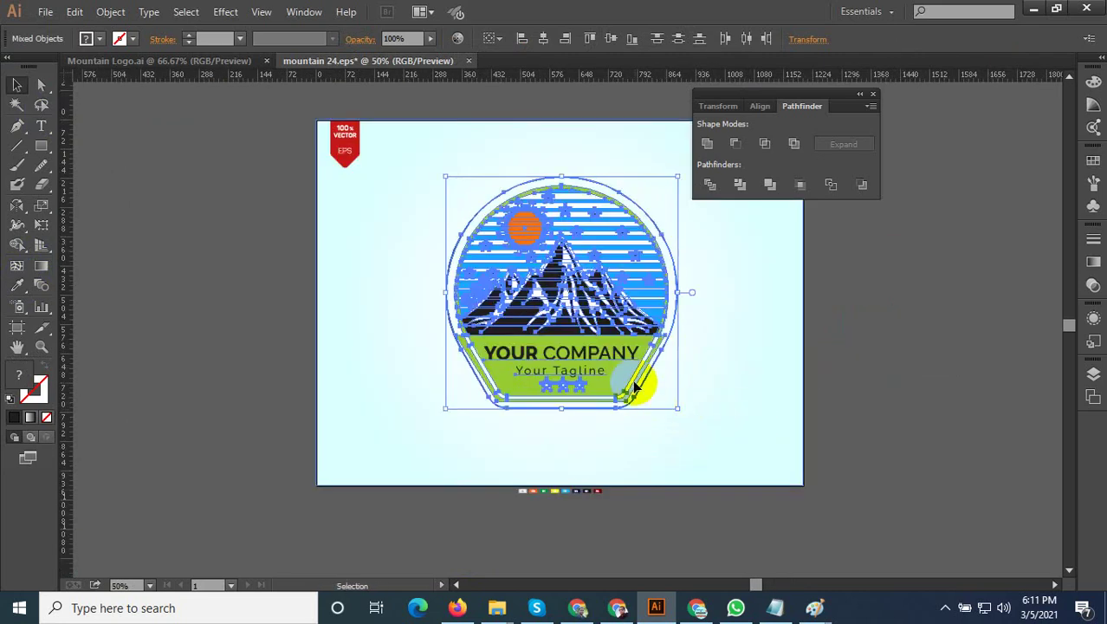
{"action": "left_click_drag", "start_coordinate": [604, 367], "coordinate": [596, 367]}
{"action": "left_click_drag", "start_coordinate": [678, 408], "coordinate": [685, 420]}
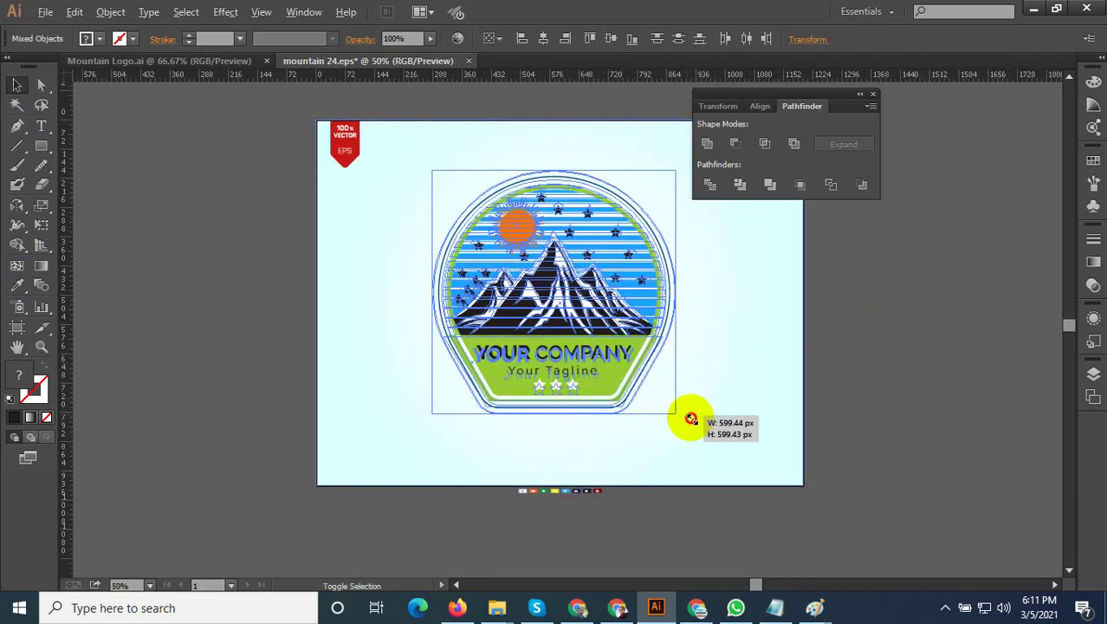
{"action": "left_click", "coordinate": [896, 391]}
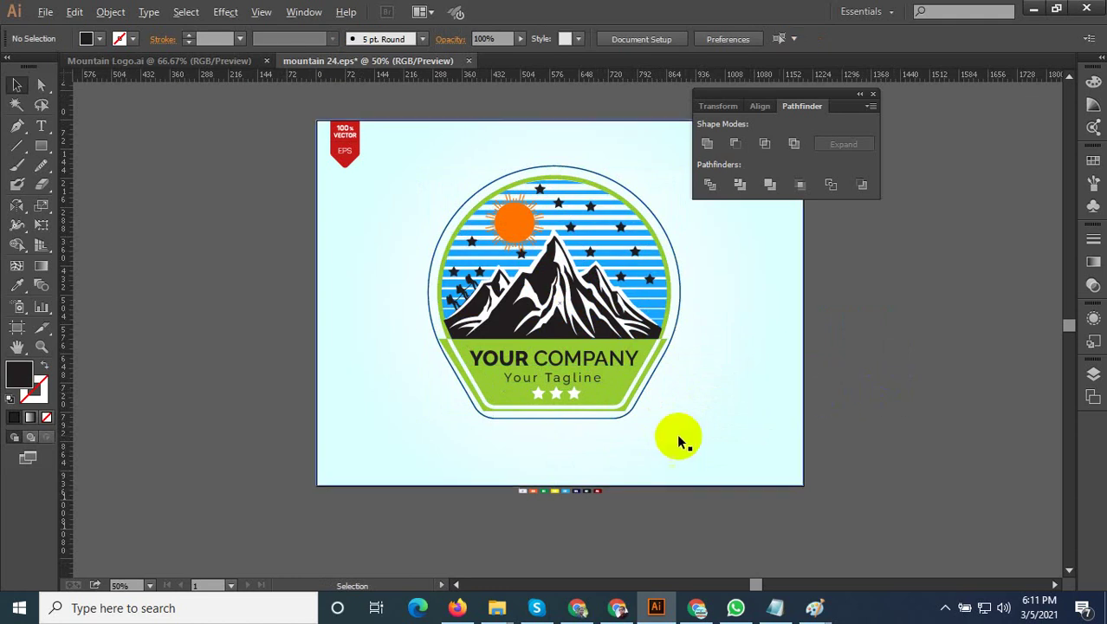
Slightly resize the YOUR COMPANY text group
{"action": "scroll", "coordinate": [700, 422], "scroll_direction": "down", "scroll_amount": 1}
{"action": "scroll", "coordinate": [700, 422], "scroll_direction": "up", "scroll_amount": 2}
{"action": "left_click", "coordinate": [465, 376]}
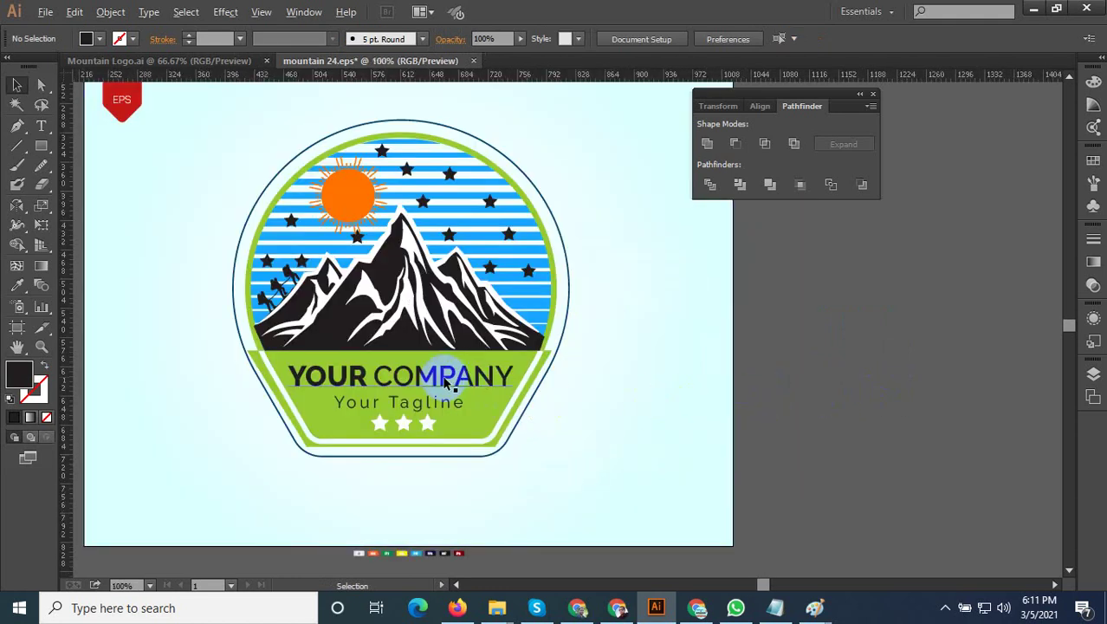
{"action": "scroll", "coordinate": [464, 376], "scroll_direction": "up", "scroll_amount": 1}
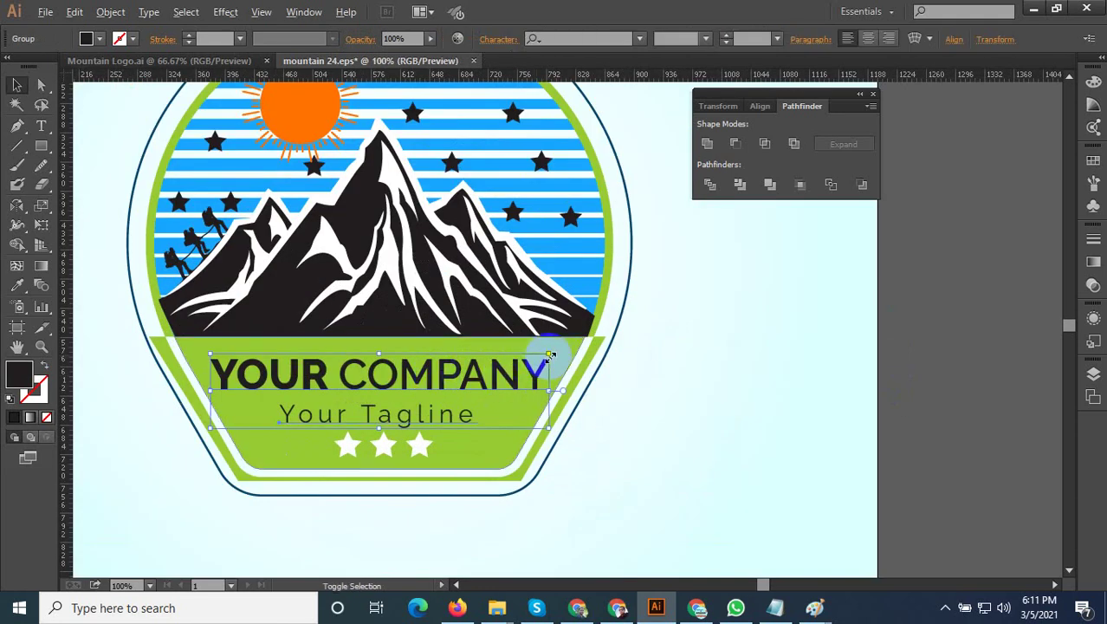
{"action": "left_click_drag", "start_coordinate": [549, 354], "coordinate": [555, 357]}
{"action": "scroll", "coordinate": [400, 373], "scroll_direction": "up", "scroll_amount": 2}
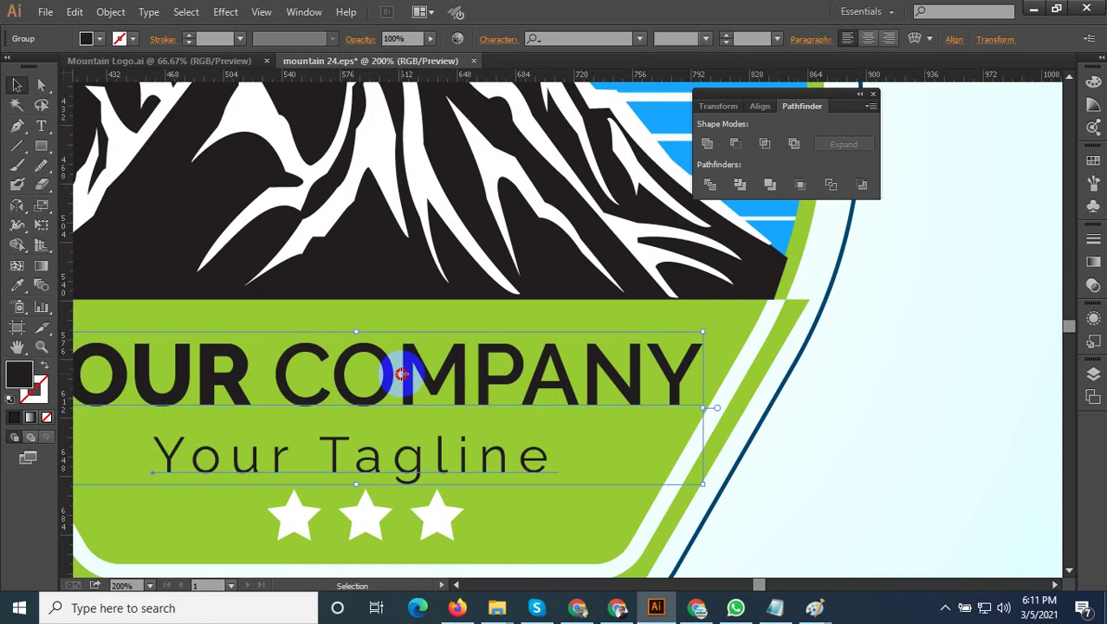
{"action": "scroll", "coordinate": [400, 373], "scroll_direction": "down", "scroll_amount": 1}
{"action": "scroll", "coordinate": [420, 370], "scroll_direction": "down", "scroll_amount": 1}
{"action": "left_click", "coordinate": [606, 420]}
{"action": "scroll", "coordinate": [649, 420], "scroll_direction": "down", "scroll_amount": 1}
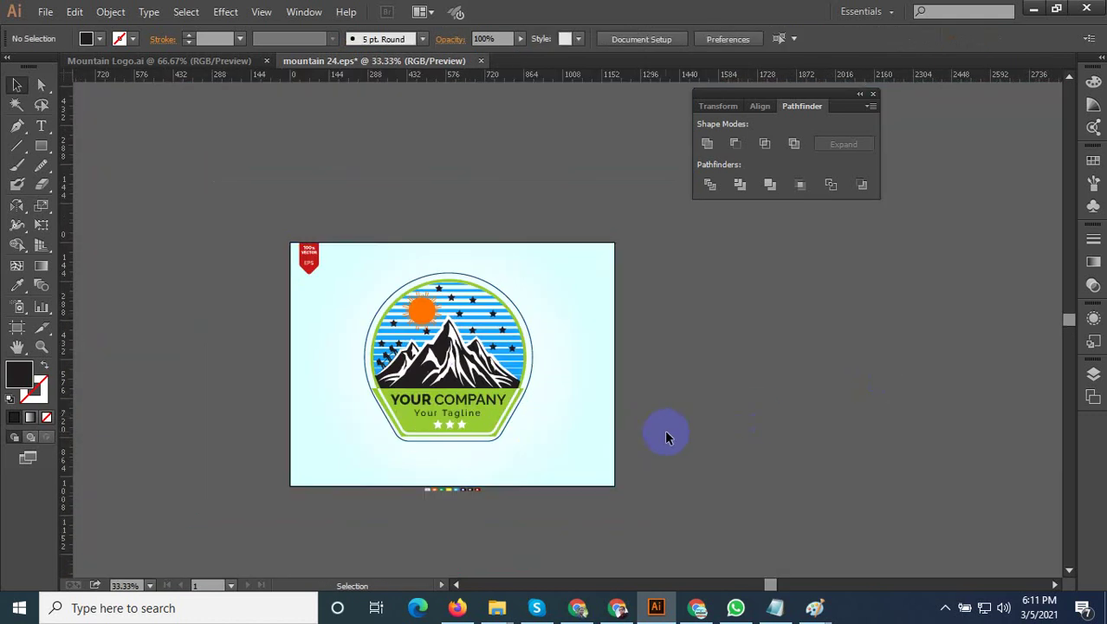
Save the badge as mountain 25.eps with the default EPS options
{"action": "key", "text": "ctrl+shift+s"}
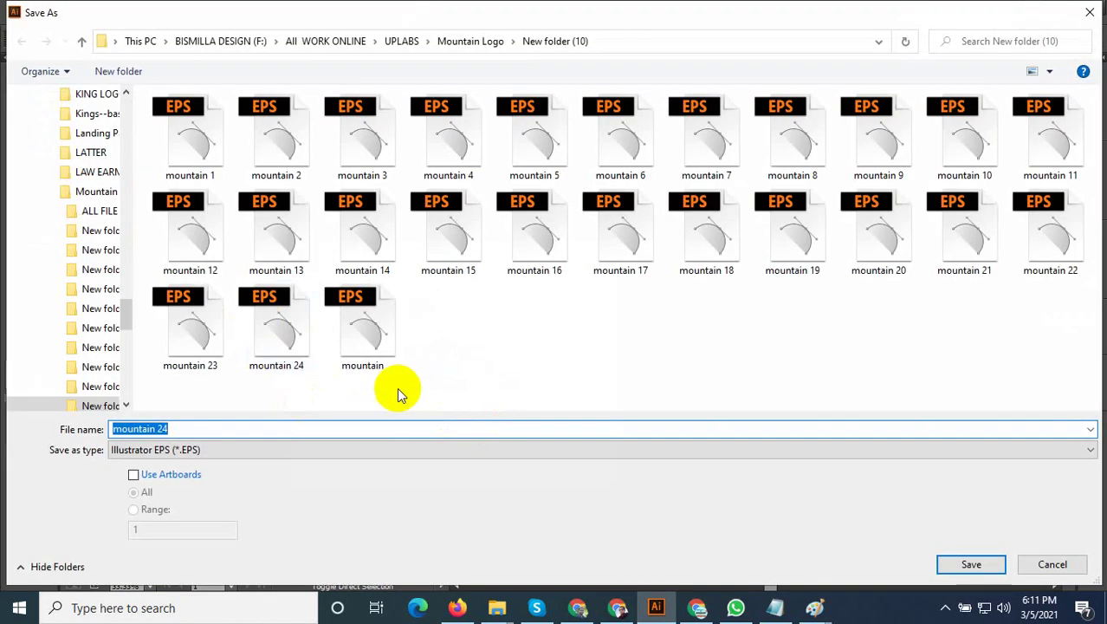
{"action": "double_click", "coordinate": [195, 427]}
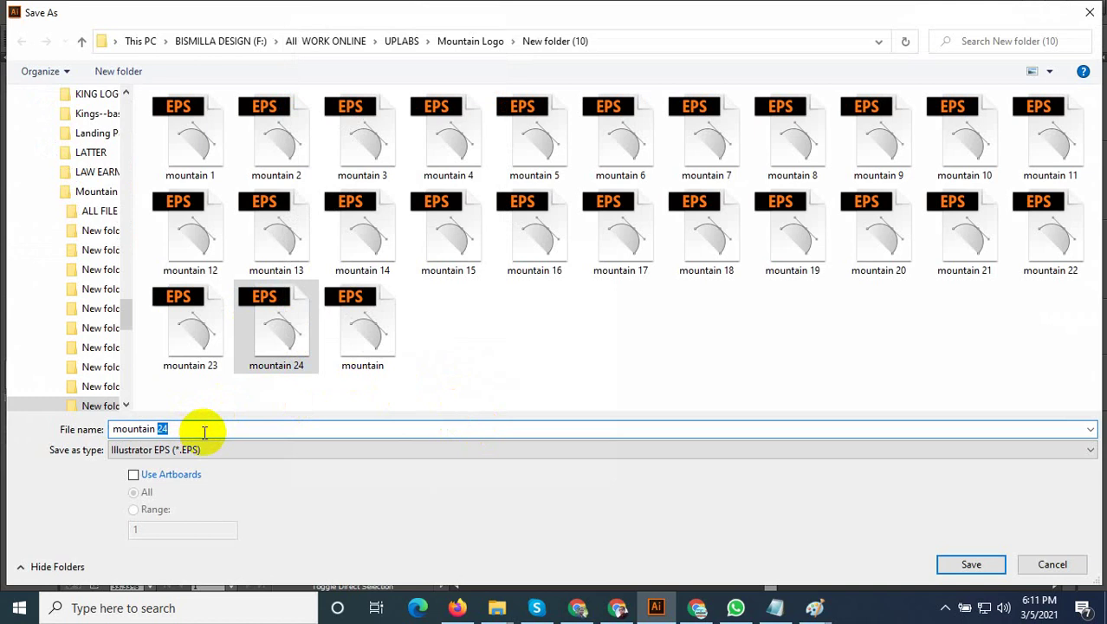
{"action": "type", "text": "25"}
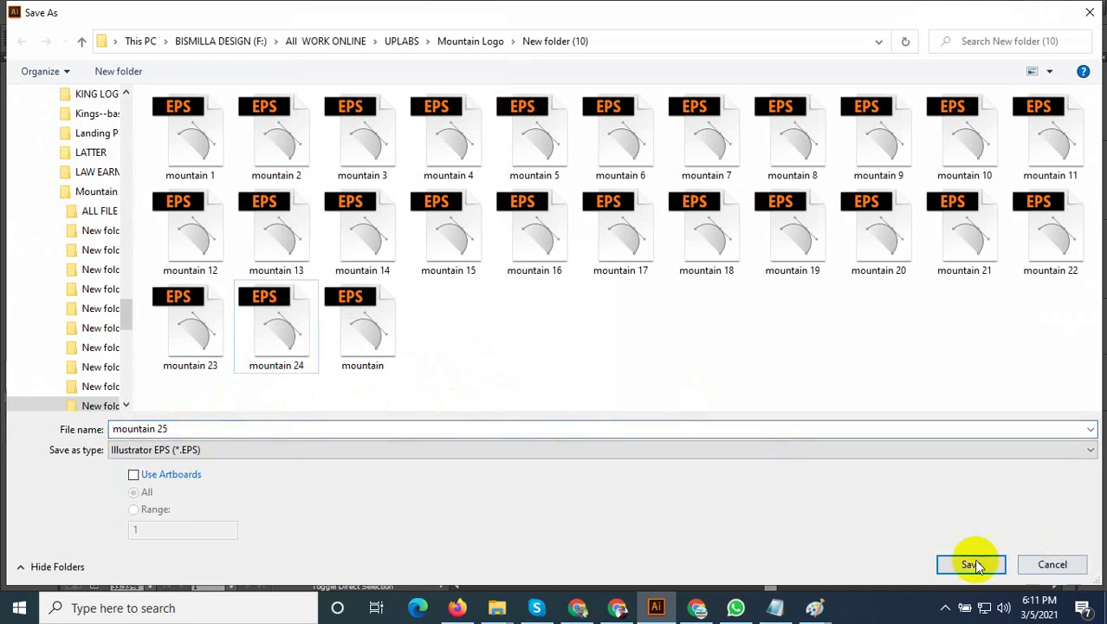
{"action": "left_click", "coordinate": [975, 561]}
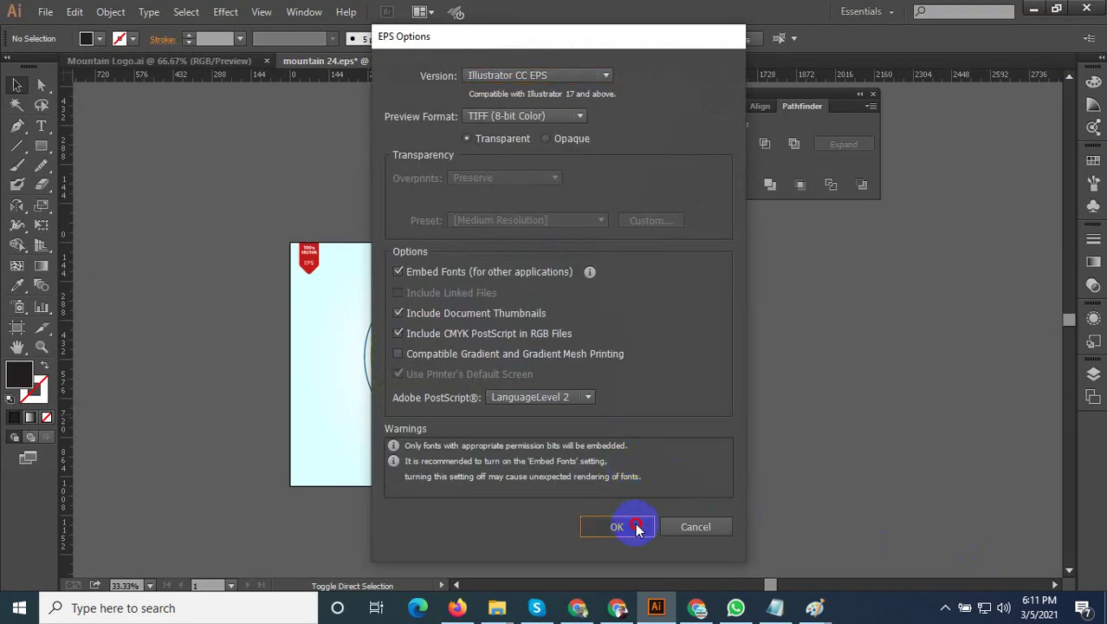
{"action": "left_click", "coordinate": [636, 527]}
Delete the green lower band from inside the badge group
{"action": "key", "text": "ctrl+plus"}
{"action": "key", "text": "ctrl+plus"}
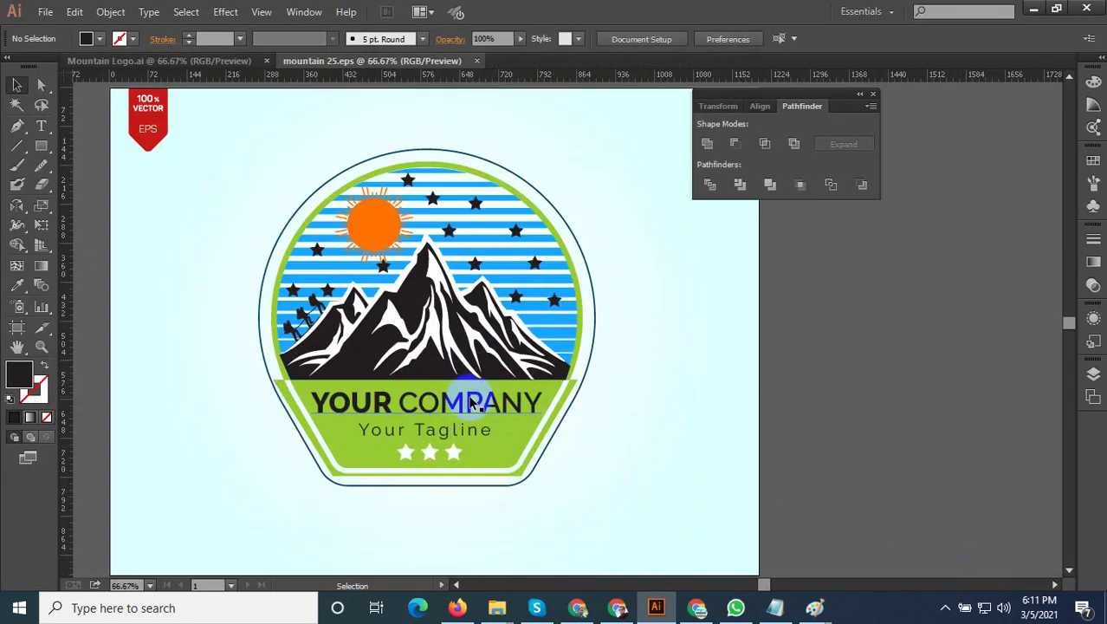
{"action": "left_click", "coordinate": [499, 445]}
{"action": "double_click", "coordinate": [500, 449]}
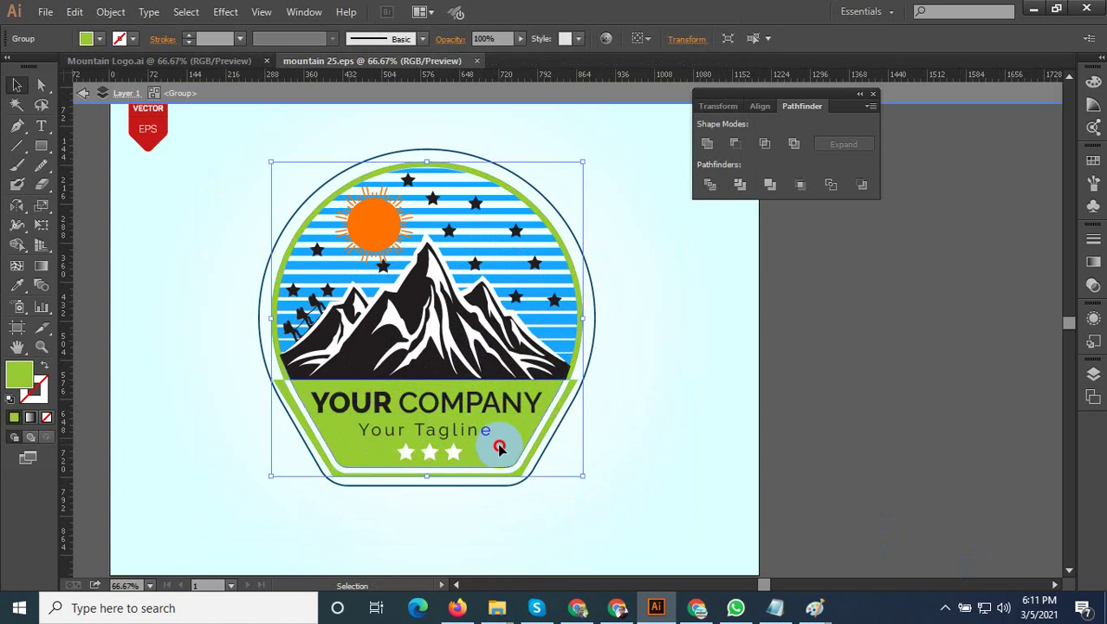
{"action": "scroll", "coordinate": [500, 449], "scroll_direction": "up", "scroll_amount": 1}
{"action": "left_click", "coordinate": [500, 452]}
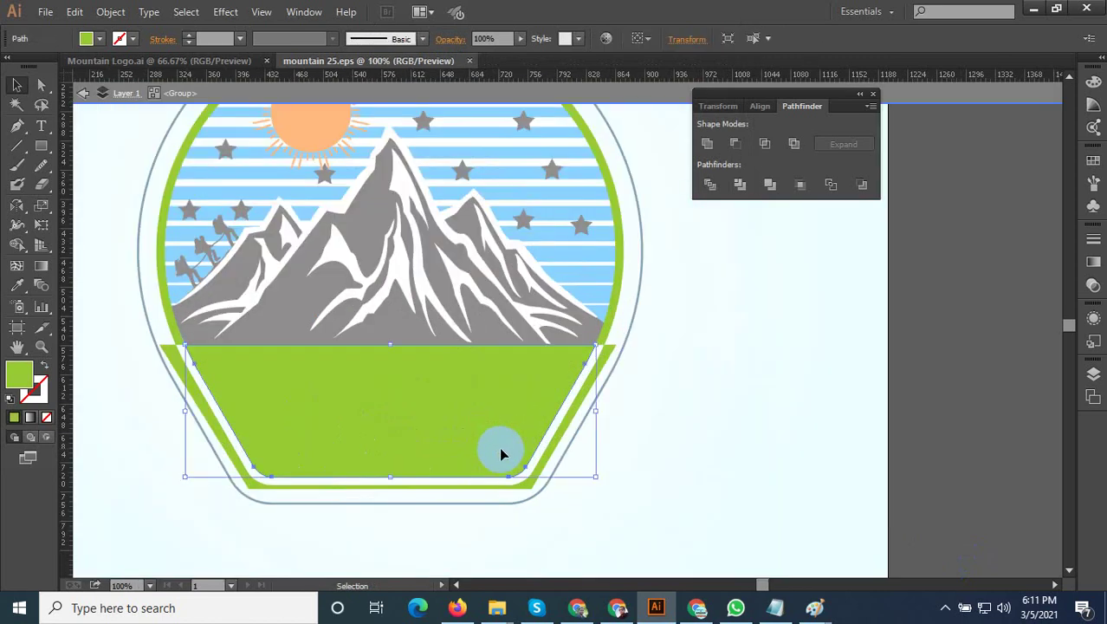
{"action": "key", "text": "Delete"}
{"action": "double_click", "coordinate": [500, 453]}
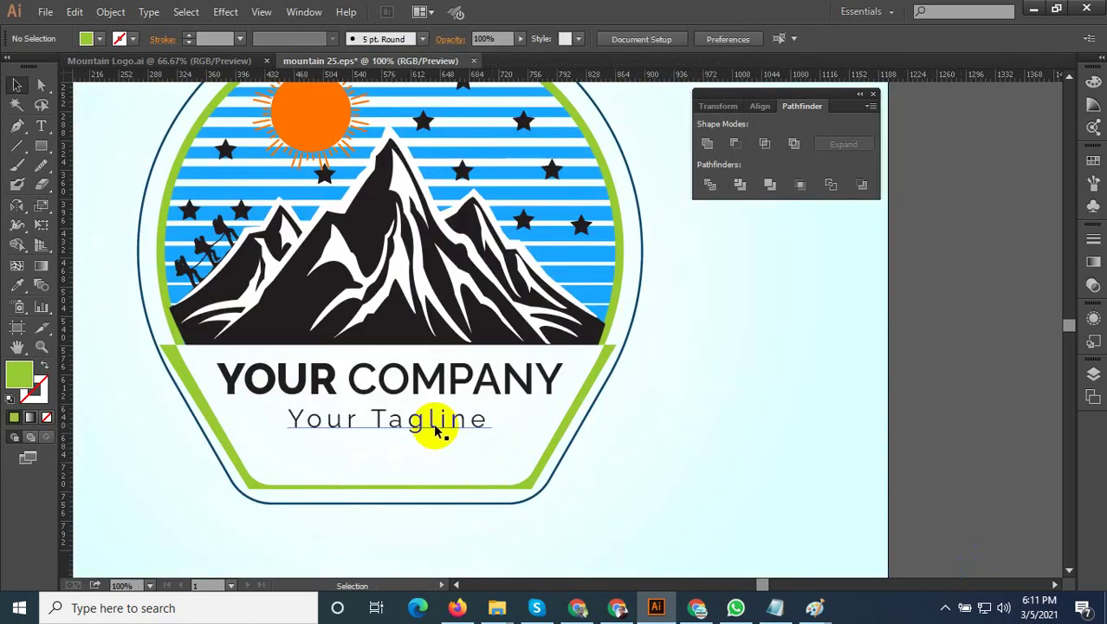
Nudge the text and stars down about 7 px and make the stars black
{"action": "left_click", "coordinate": [432, 423]}
{"action": "left_click_drag", "start_coordinate": [407, 445], "coordinate": [405, 462]}
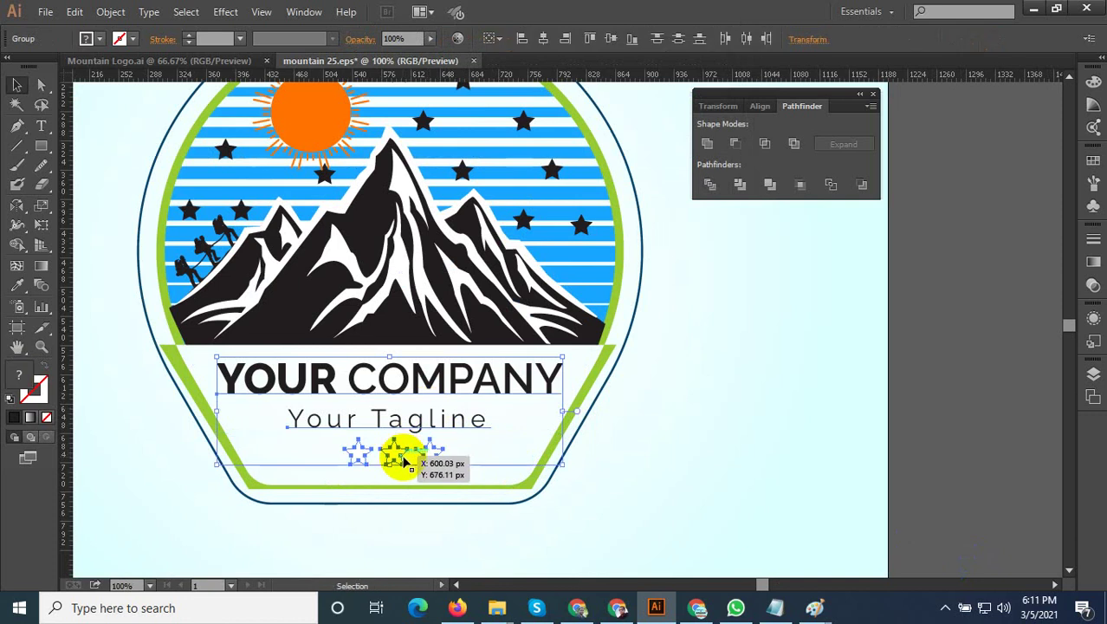
{"action": "left_click_drag", "start_coordinate": [400, 419], "coordinate": [406, 425]}
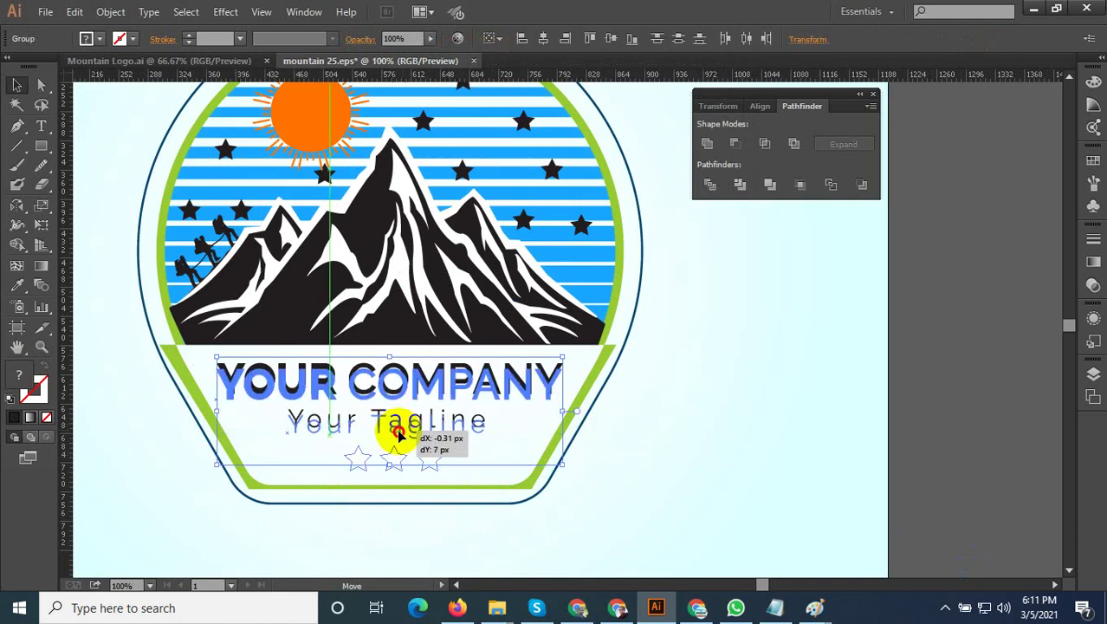
{"action": "left_click", "coordinate": [16, 285]}
{"action": "left_click", "coordinate": [383, 328]}
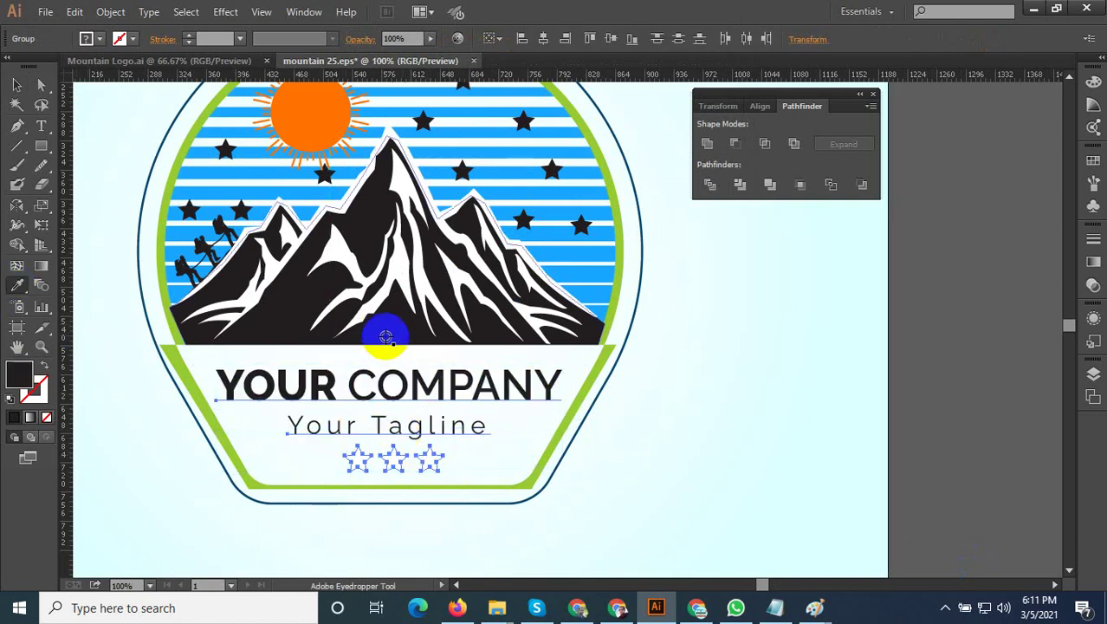
{"action": "left_click", "coordinate": [17, 85]}
{"action": "left_click", "coordinate": [849, 346]}
{"action": "key", "text": "ctrl+minus"}
{"action": "key", "text": "ctrl+minus"}
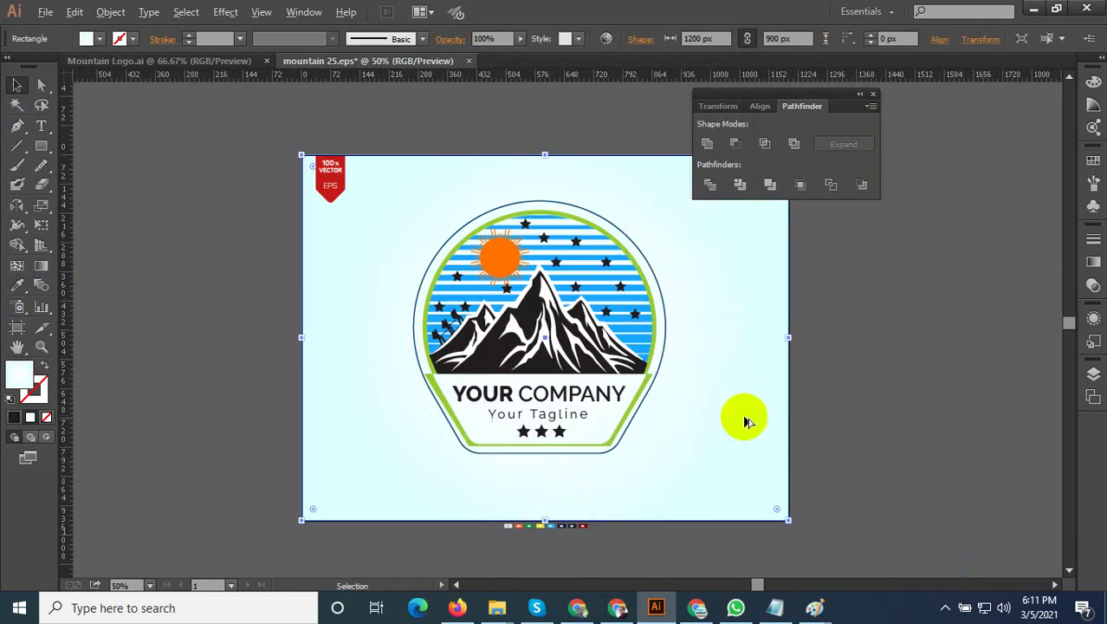
Save the black-star badge as mountain 27.eps with the default EPS options
{"action": "key", "text": "ctrl+shift+s"}
{"action": "type", "text": "mountain 2"}
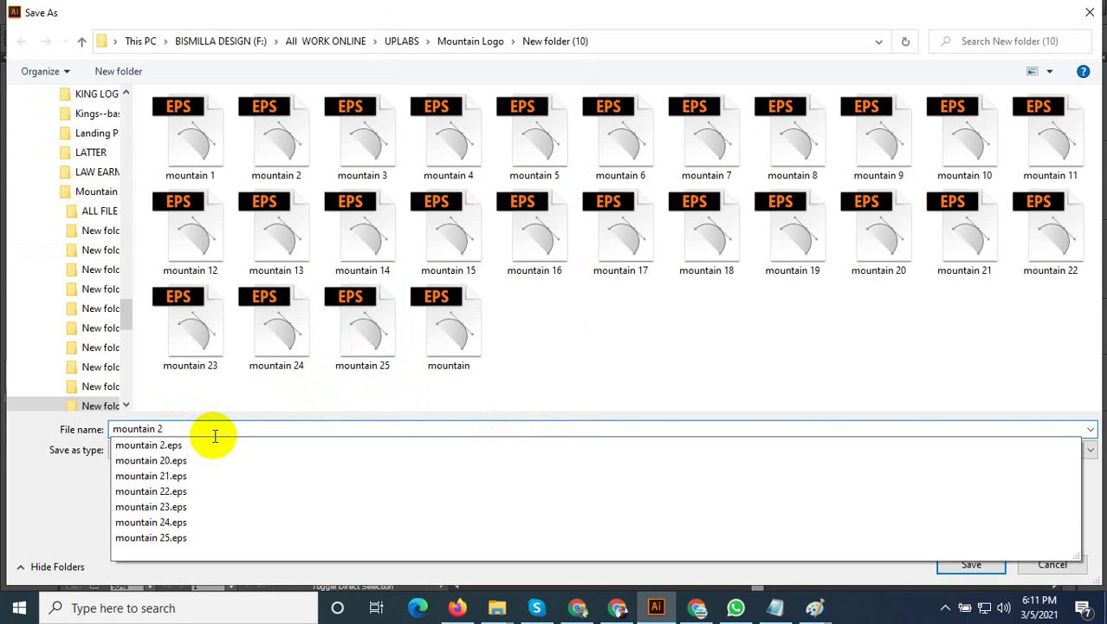
{"action": "type", "text": "7"}
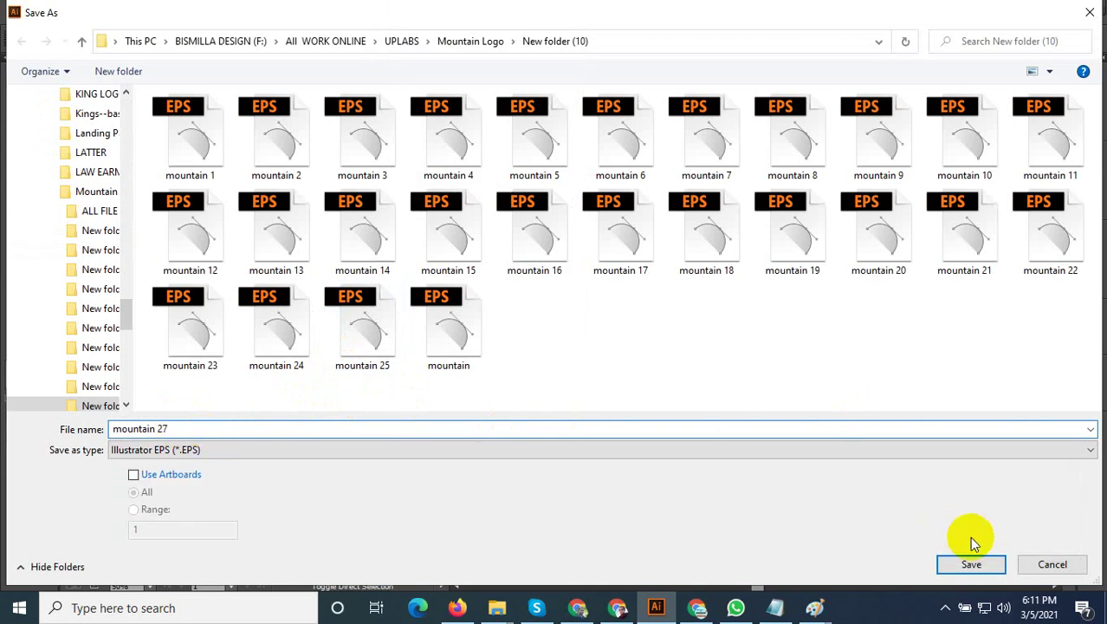
{"action": "left_click", "coordinate": [971, 563]}
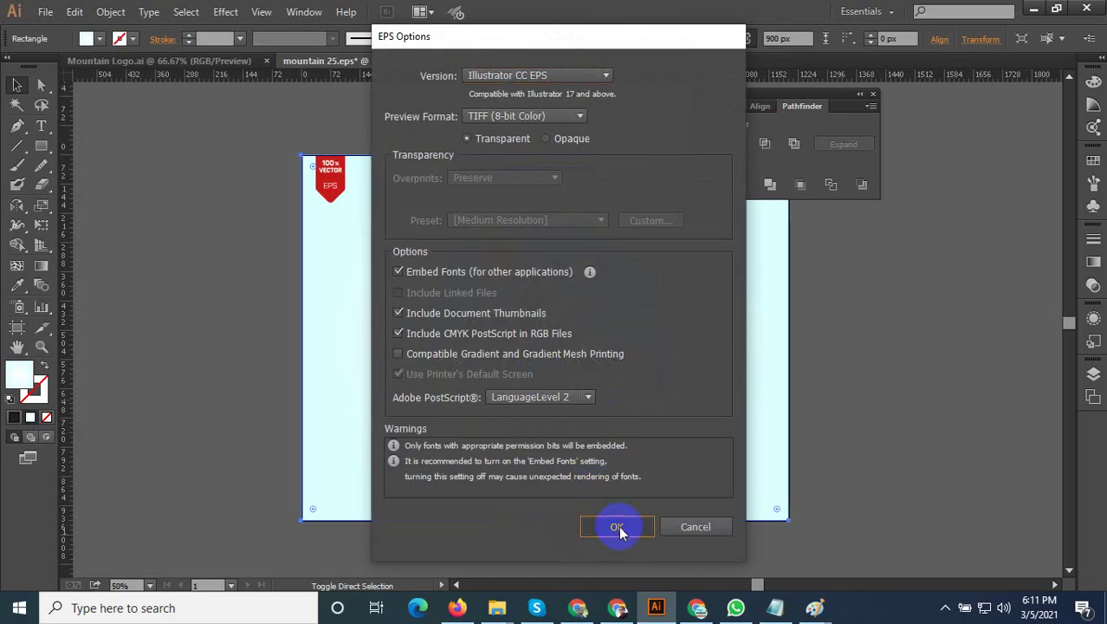
{"action": "left_click", "coordinate": [618, 529]}
Divide the mountain outline and mountain artwork along their overlaps
{"action": "scroll", "coordinate": [567, 390], "scroll_direction": "up", "scroll_amount": 2}
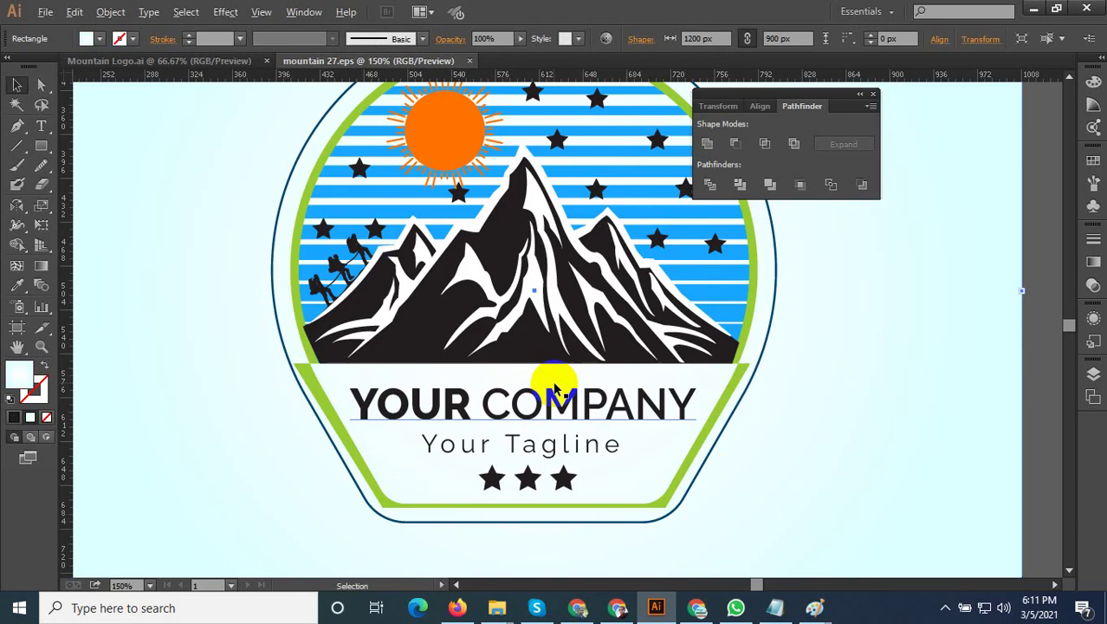
{"action": "scroll", "coordinate": [541, 377], "scroll_direction": "up", "scroll_amount": 2}
{"action": "scroll", "coordinate": [520, 372], "scroll_direction": "down", "scroll_amount": 3}
{"action": "scroll", "coordinate": [498, 385], "scroll_direction": "up", "scroll_amount": 1}
{"action": "scroll", "coordinate": [488, 384], "scroll_direction": "up", "scroll_amount": 2}
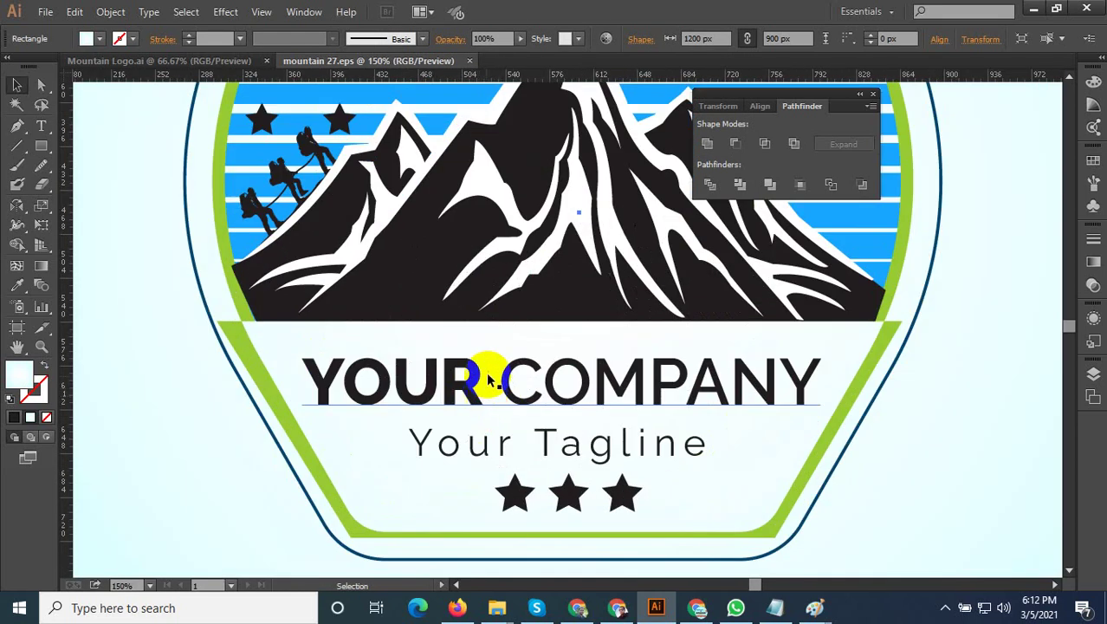
{"action": "scroll", "coordinate": [519, 350], "scroll_direction": "down", "scroll_amount": 2}
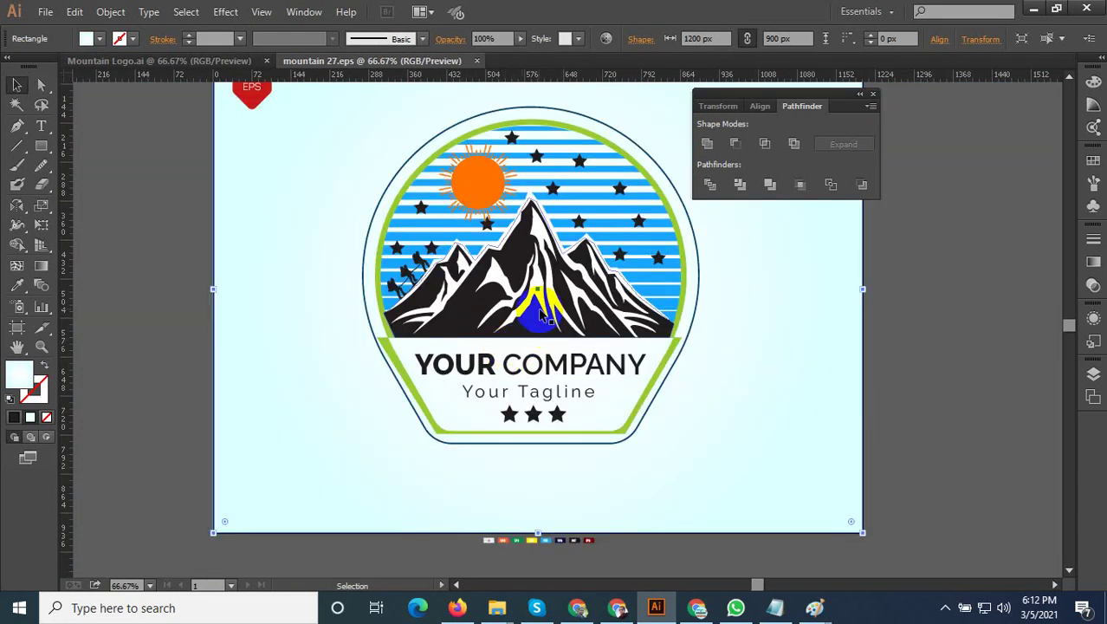
{"action": "scroll", "coordinate": [539, 315], "scroll_direction": "up", "scroll_amount": 1}
{"action": "left_click", "coordinate": [539, 348]}
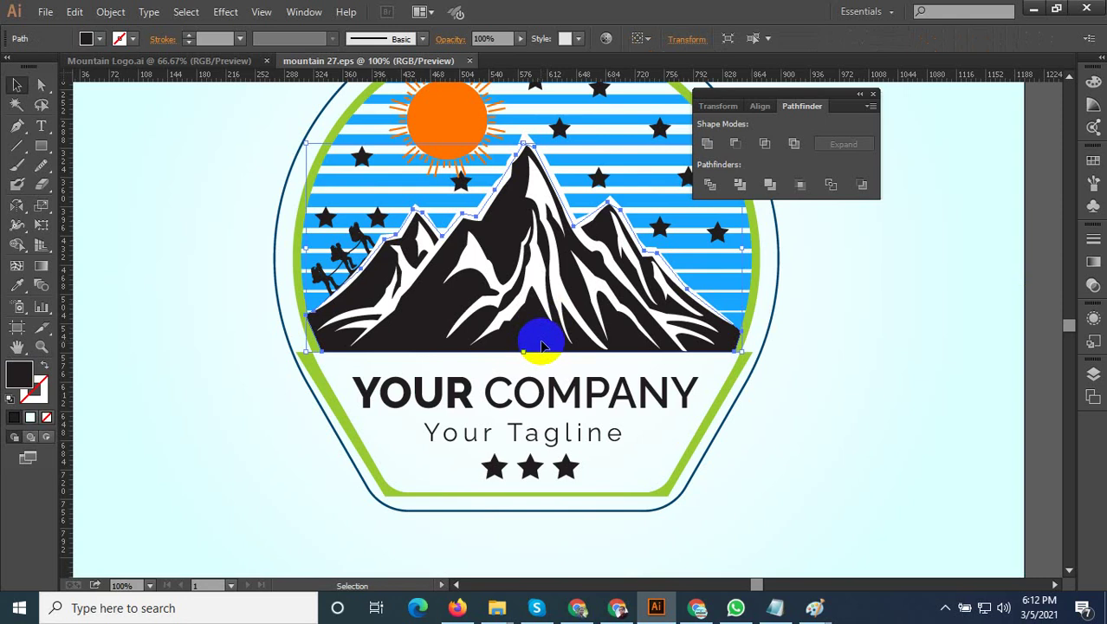
{"action": "left_click", "coordinate": [535, 290], "text": "shift"}
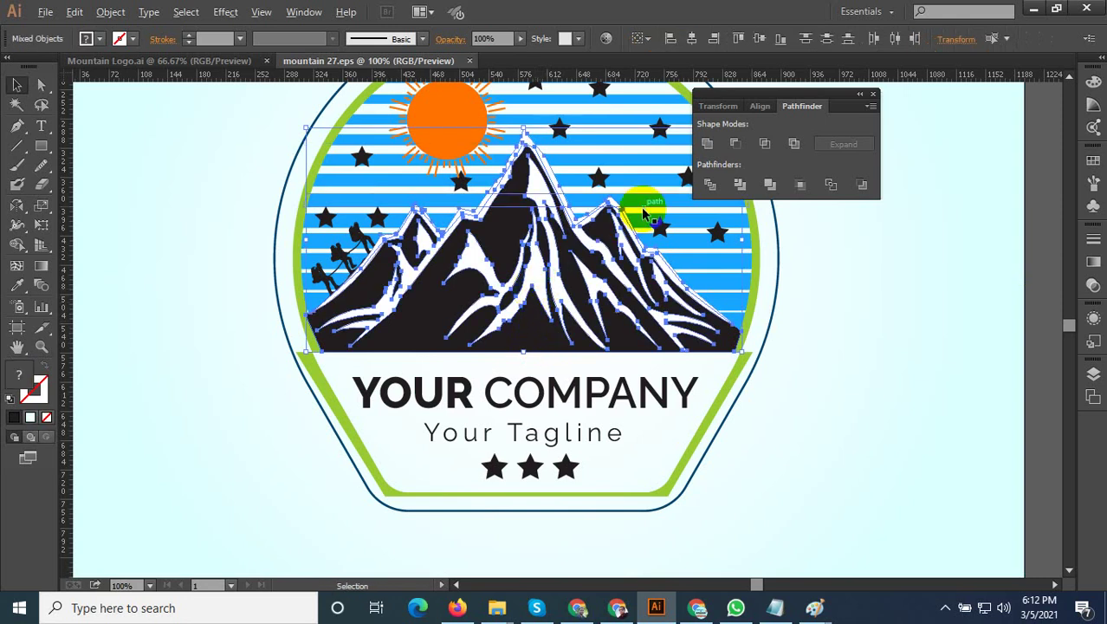
{"action": "scroll", "coordinate": [562, 234], "scroll_direction": "up", "scroll_amount": 3}
{"action": "scroll", "coordinate": [542, 357], "scroll_direction": "down", "scroll_amount": 1}
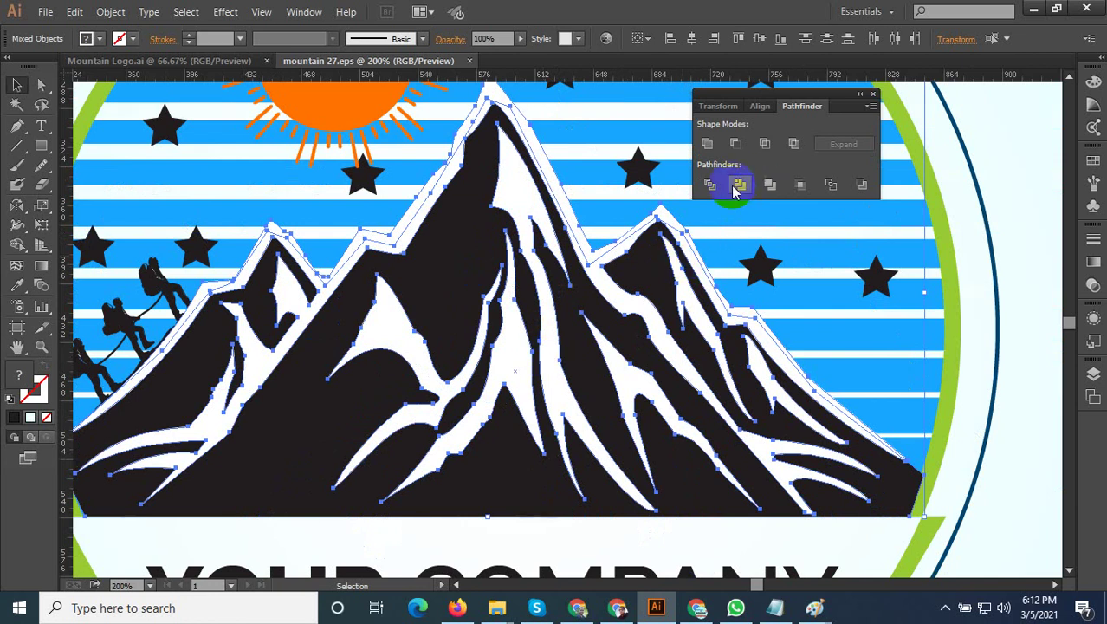
{"action": "left_click", "coordinate": [710, 186]}
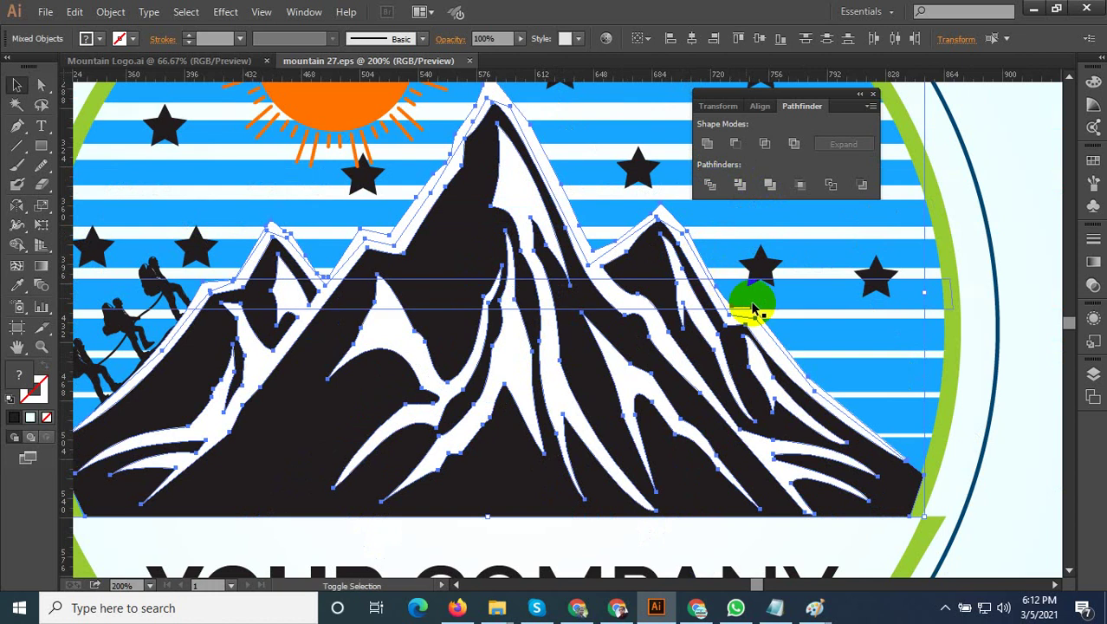
{"action": "left_click", "coordinate": [1025, 260]}
Divide the striped background along the mountain outline and exclude the mountain shape
{"action": "left_click", "coordinate": [825, 344]}
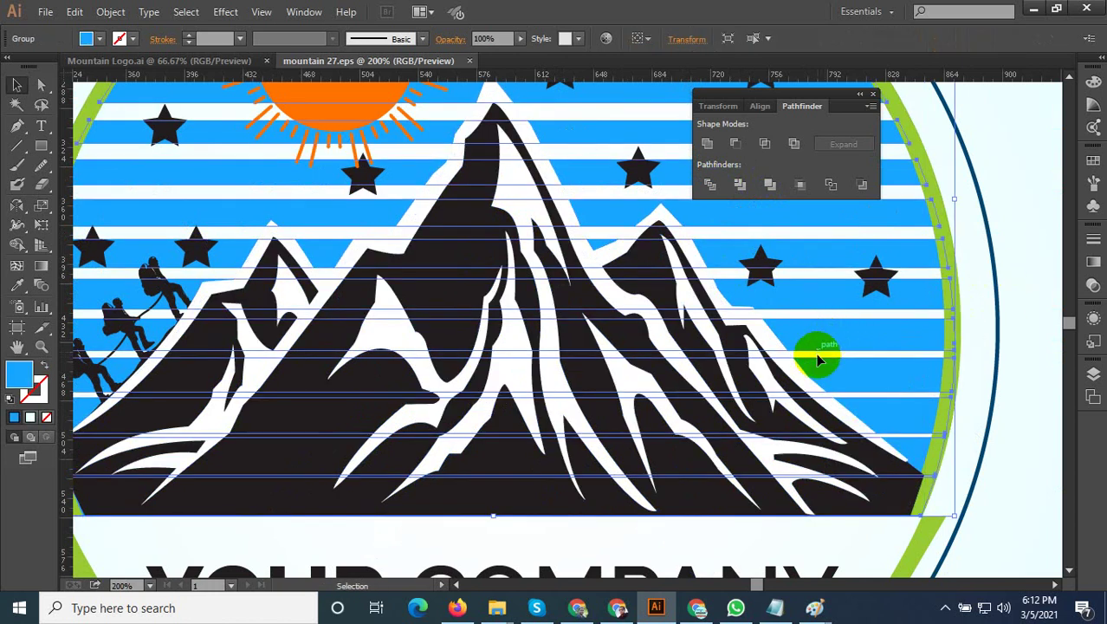
{"action": "left_click", "coordinate": [771, 507], "text": "shift"}
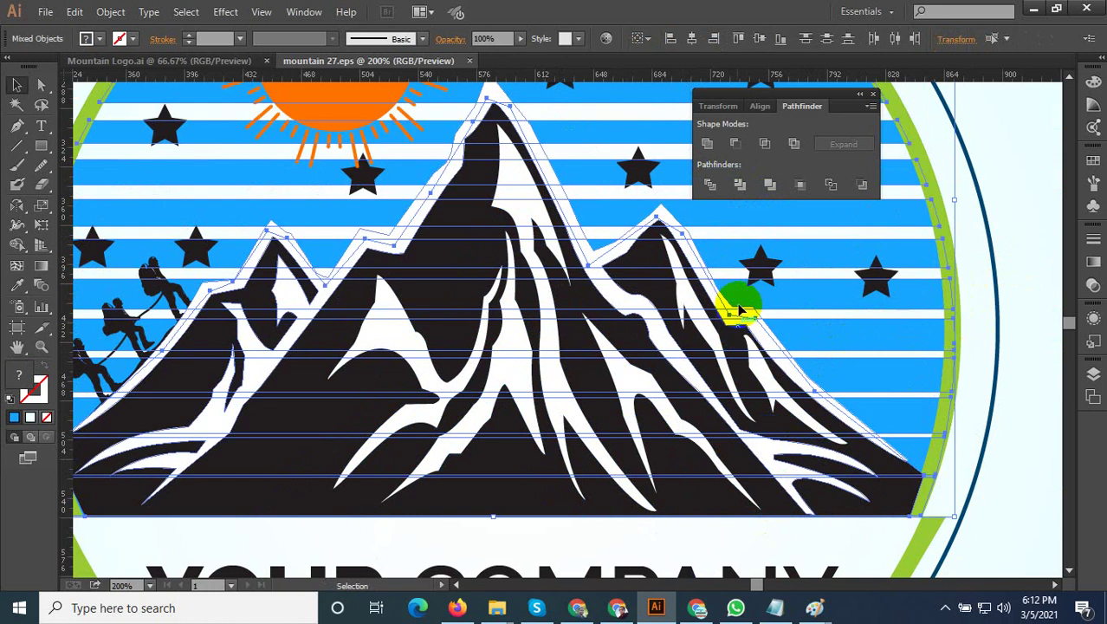
{"action": "left_click", "coordinate": [712, 189]}
{"action": "scroll", "coordinate": [509, 353], "scroll_direction": "down", "scroll_amount": 3}
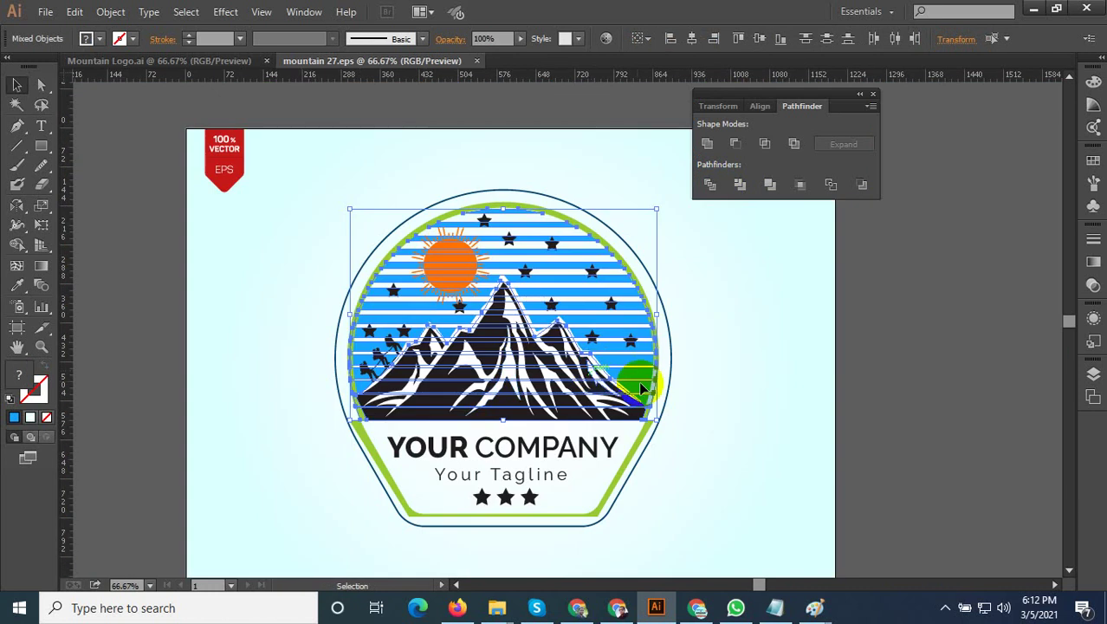
{"action": "scroll", "coordinate": [543, 420], "scroll_direction": "up", "scroll_amount": 2}
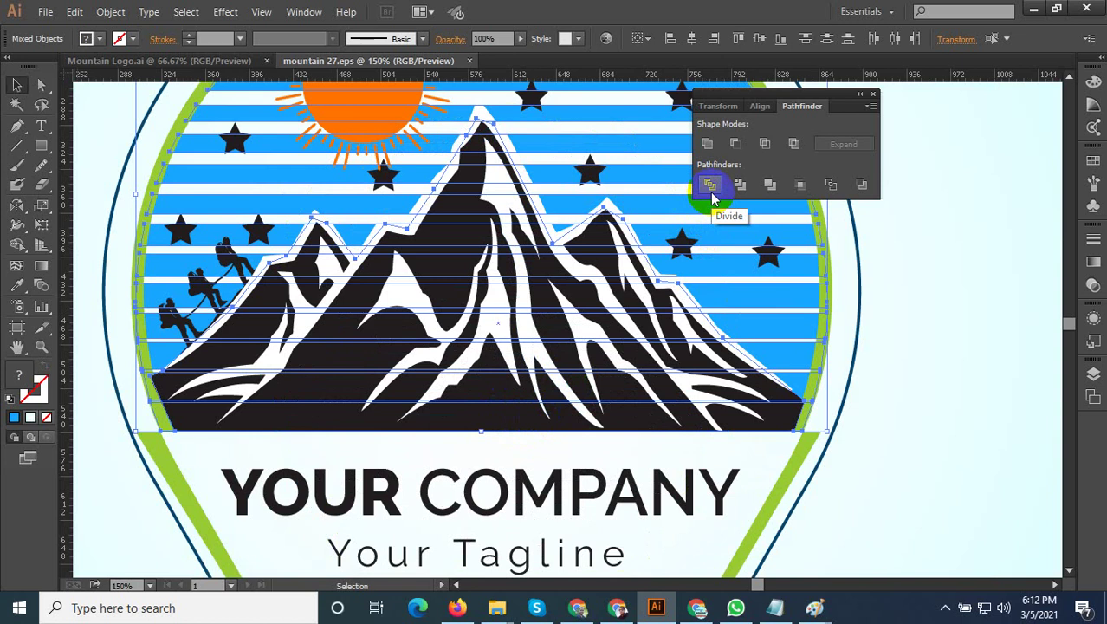
{"action": "left_click", "coordinate": [795, 146]}
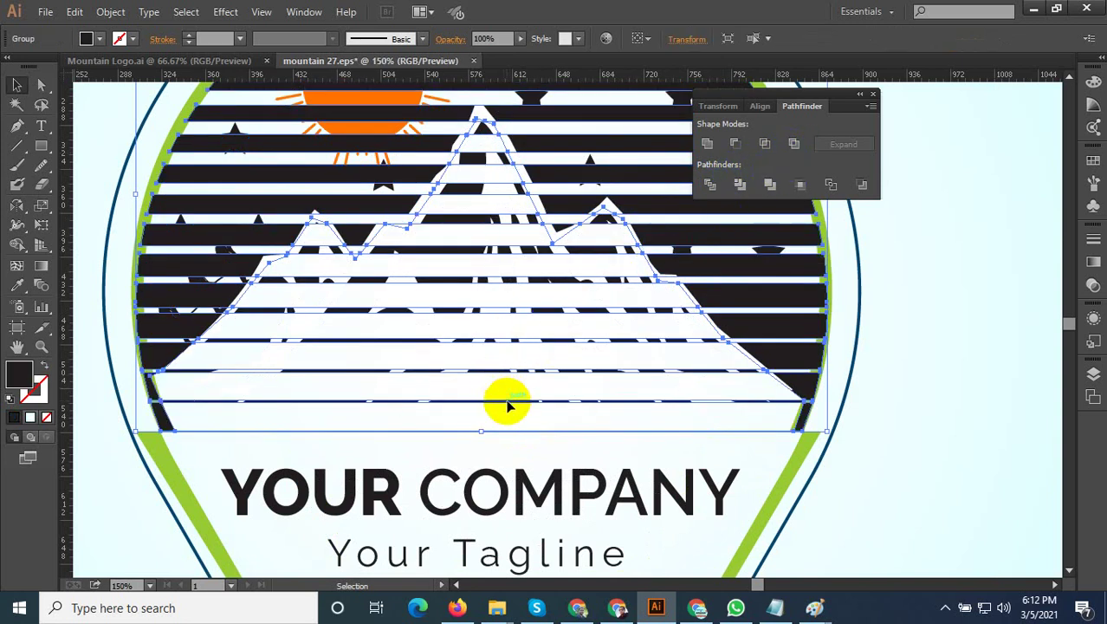
Give the mountain group the stripes' black fill using the Eyedropper
{"action": "left_click", "coordinate": [779, 414]}
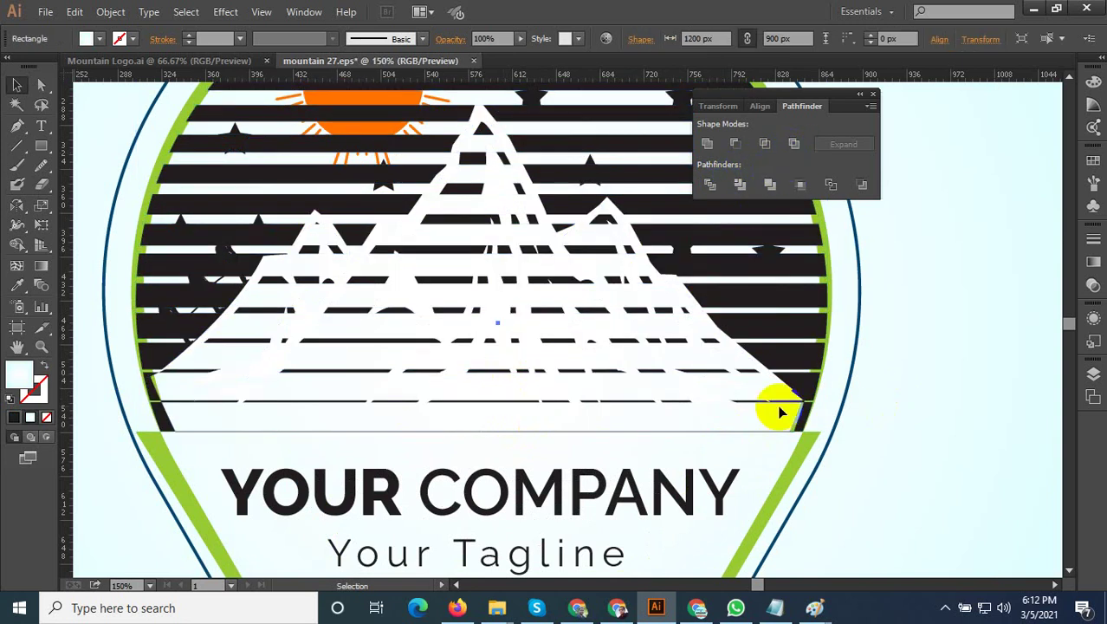
{"action": "scroll", "coordinate": [494, 438], "scroll_direction": "down", "scroll_amount": 2}
{"action": "scroll", "coordinate": [516, 408], "scroll_direction": "up", "scroll_amount": 1}
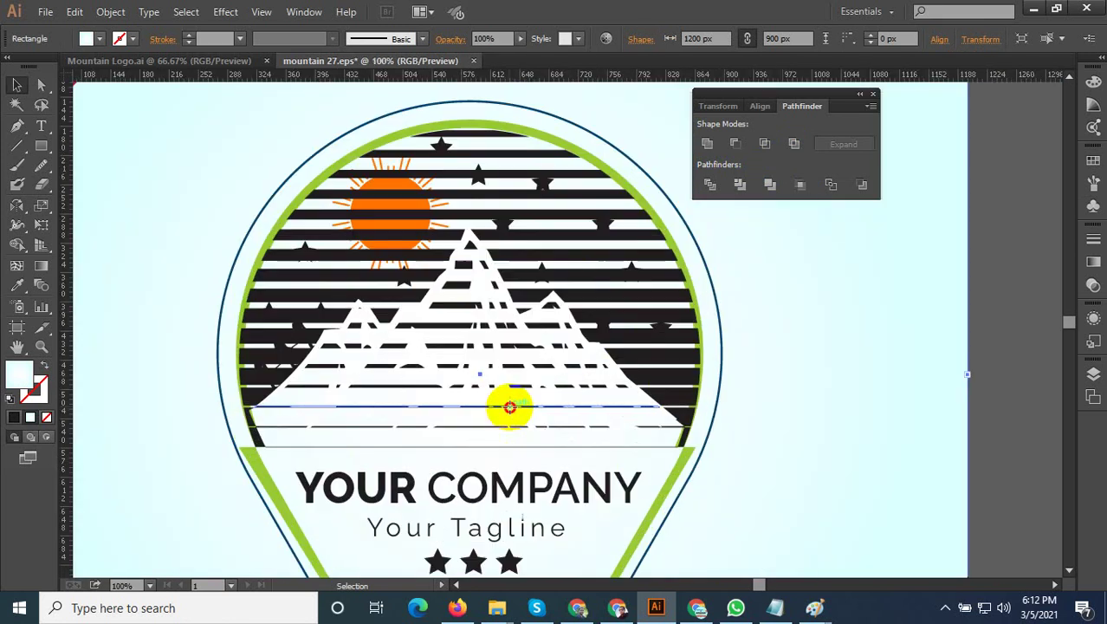
{"action": "left_click", "coordinate": [509, 409]}
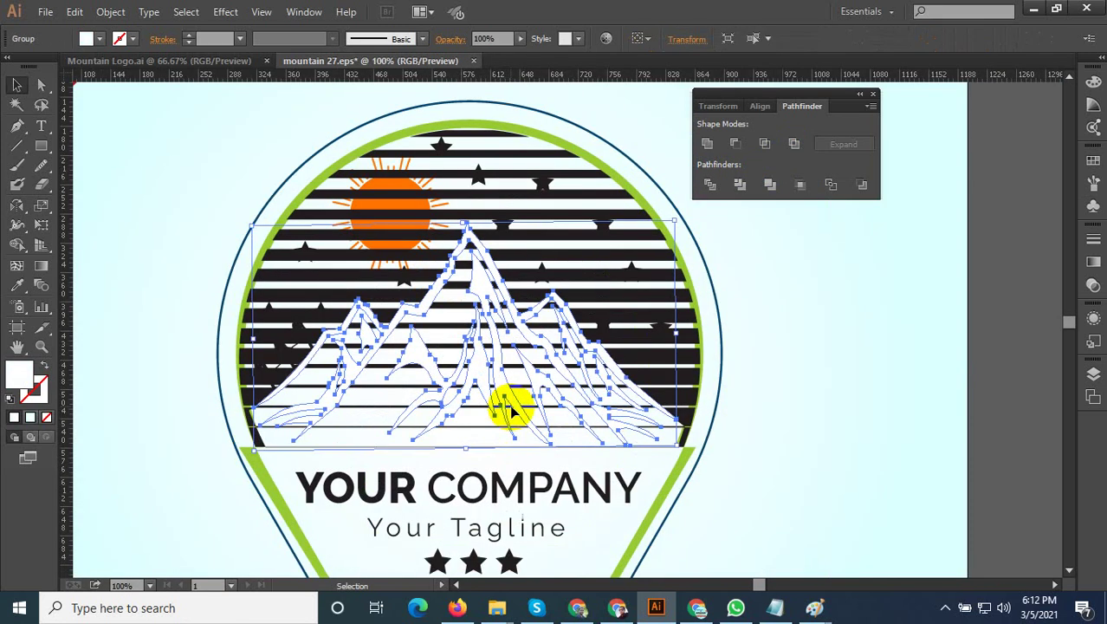
{"action": "left_click", "coordinate": [17, 285]}
{"action": "left_click", "coordinate": [266, 317]}
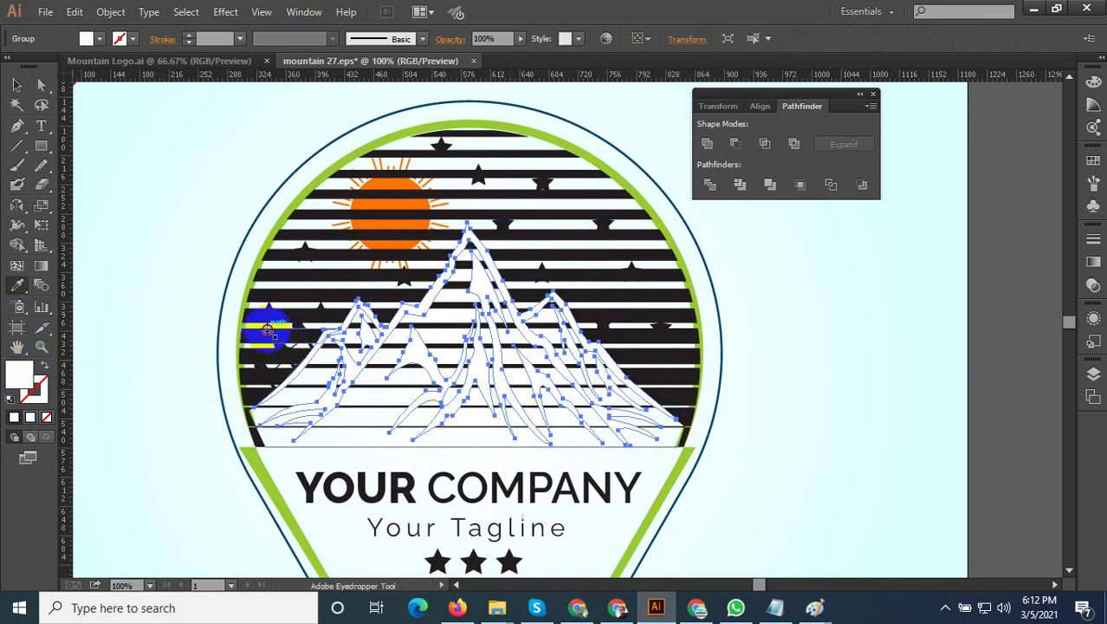
{"action": "left_click", "coordinate": [17, 84]}
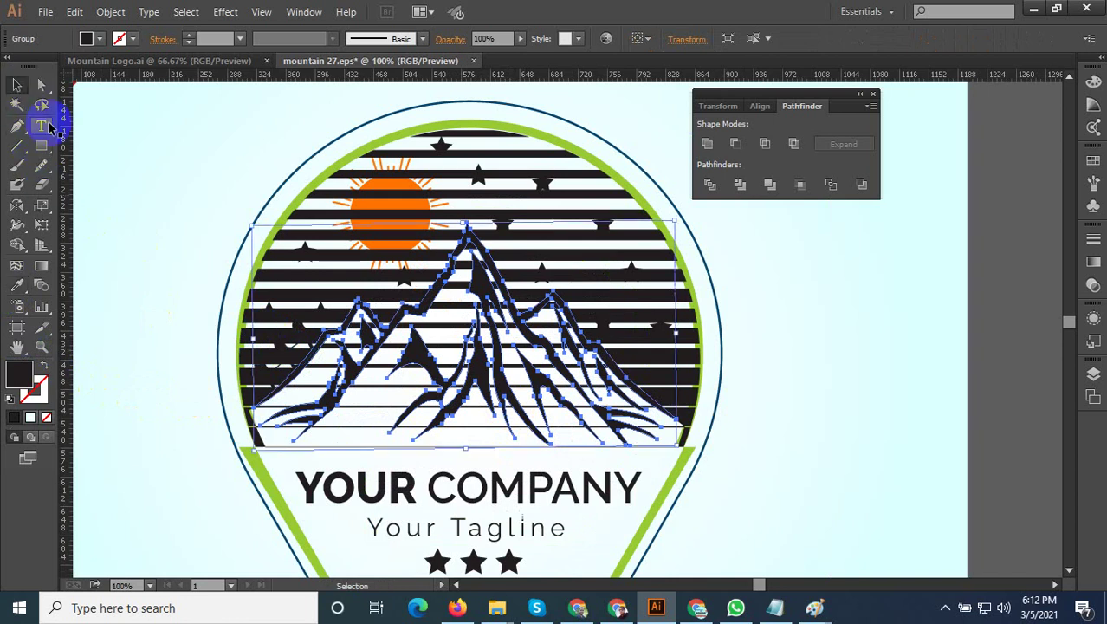
Send the mountain and stripes to the back, then undo it and reselect that group
{"action": "left_click", "coordinate": [540, 264], "text": "shift"}
{"action": "right_click", "coordinate": [538, 261]}
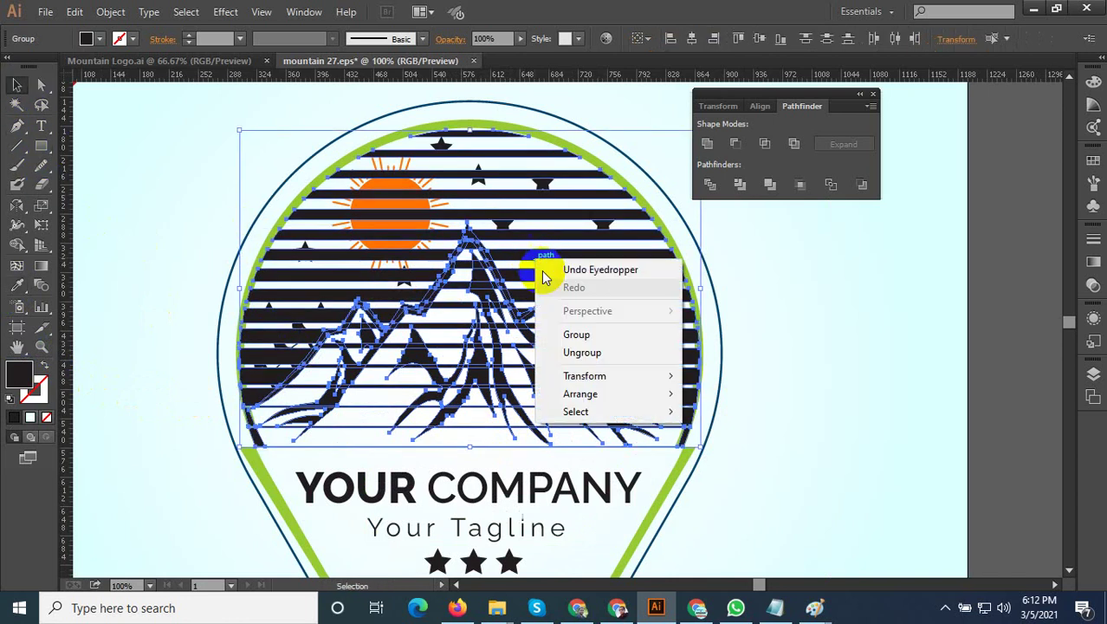
{"action": "left_click", "coordinate": [769, 447]}
{"action": "left_click", "coordinate": [815, 383]}
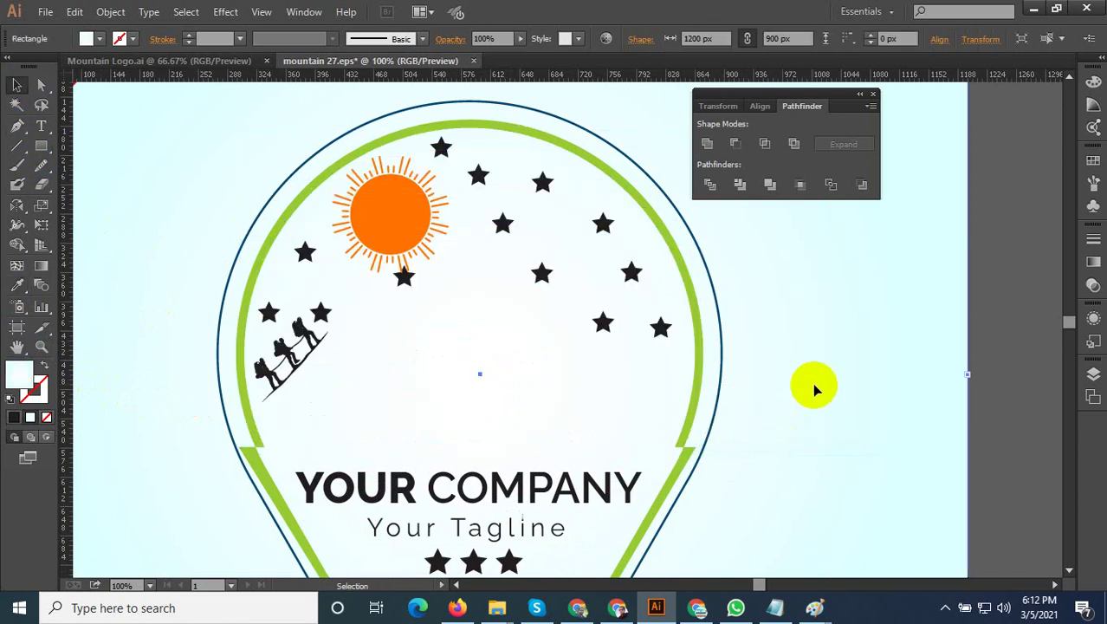
{"action": "key", "text": "ctrl+shift+bracketleft"}
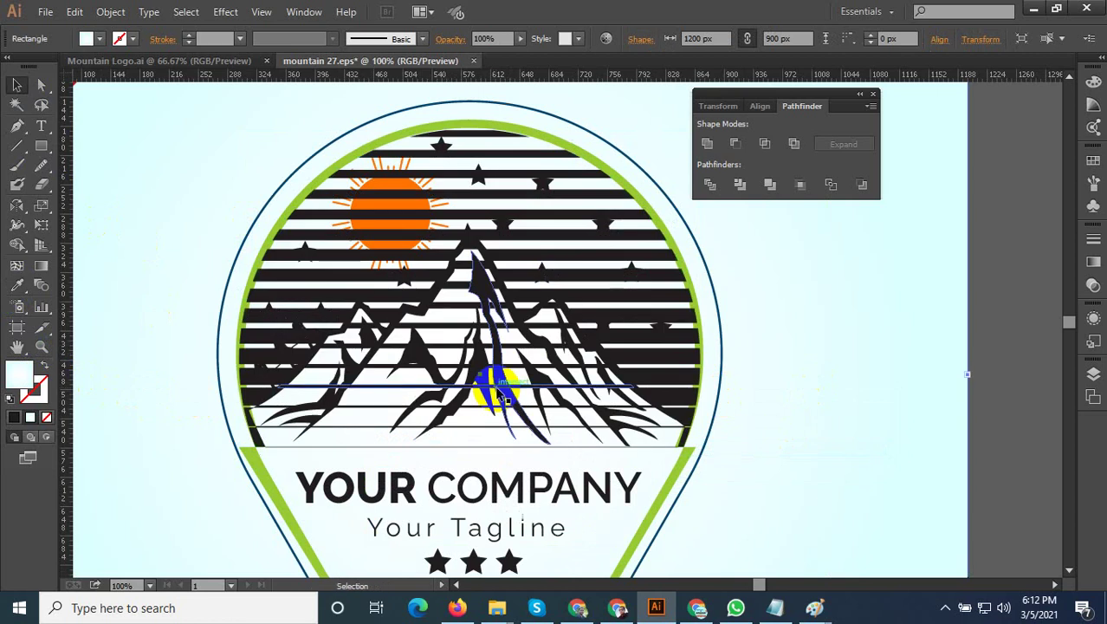
{"action": "left_click", "coordinate": [657, 325]}
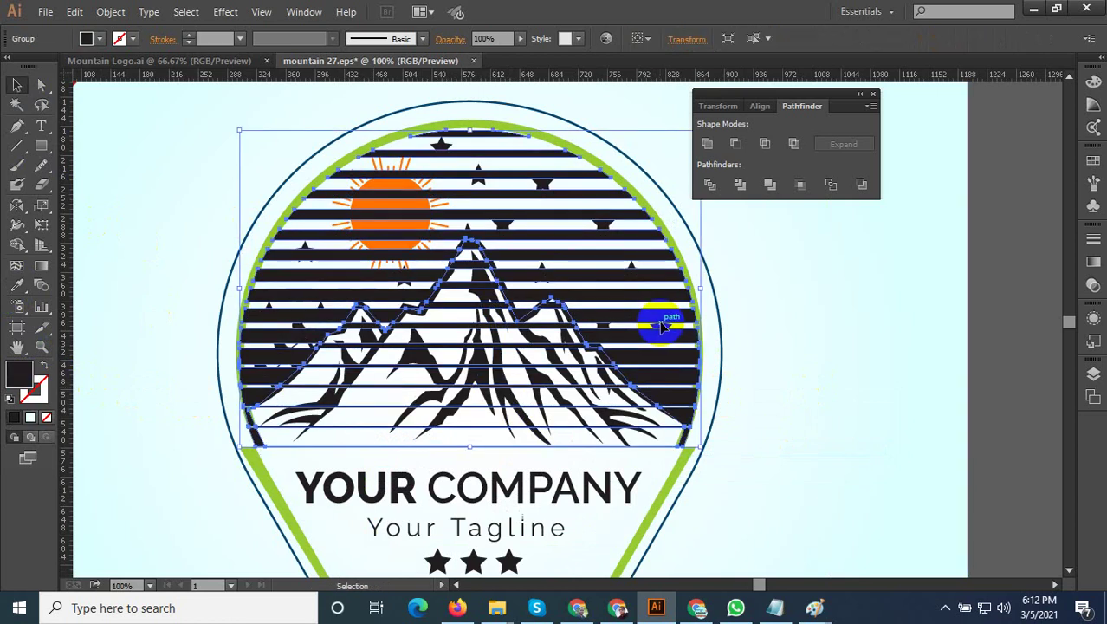
Bring the selected stars and sun to the front with Arrange
{"action": "scroll", "coordinate": [660, 326], "scroll_direction": "up", "scroll_amount": 3}
{"action": "left_click", "coordinate": [580, 210]}
{"action": "scroll", "coordinate": [580, 210], "scroll_direction": "down", "scroll_amount": 1}
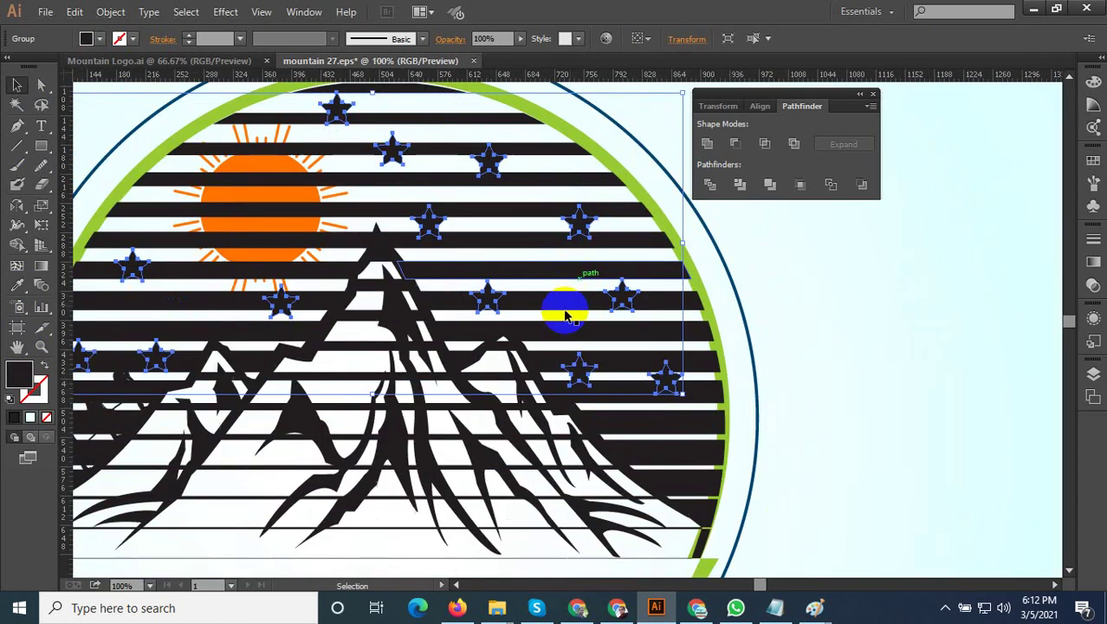
{"action": "scroll", "coordinate": [565, 316], "scroll_direction": "down", "scroll_amount": 1}
{"action": "scroll", "coordinate": [368, 227], "scroll_direction": "up", "scroll_amount": 3}
{"action": "left_click", "coordinate": [395, 219], "text": "shift"}
{"action": "right_click", "coordinate": [398, 230]}
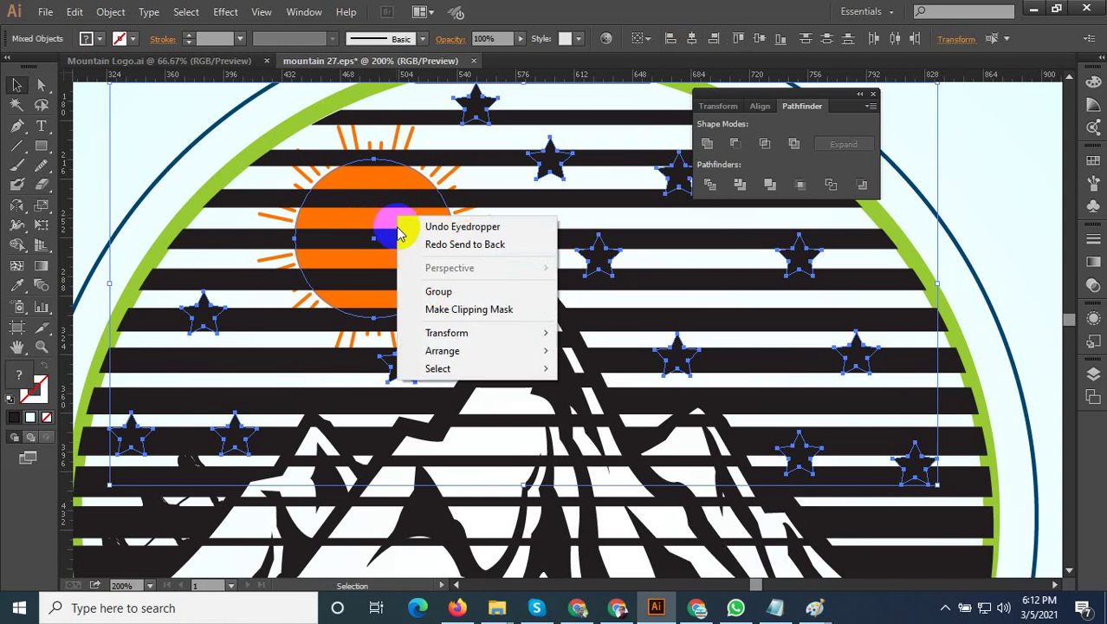
{"action": "left_click", "coordinate": [582, 350]}
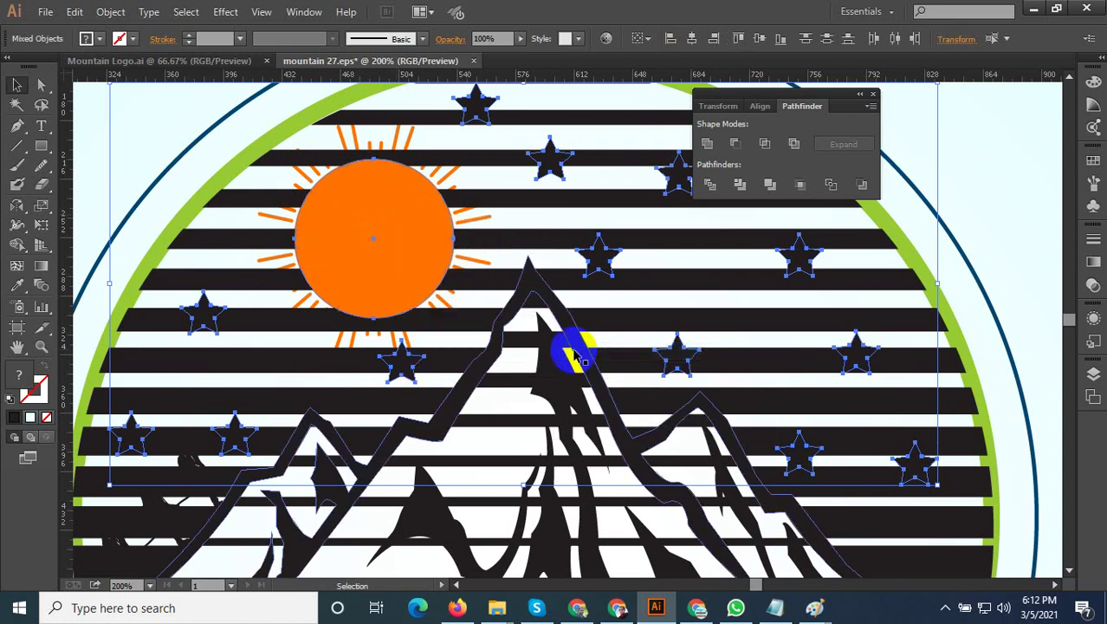
Bring the sun group in front of the black stripes
{"action": "scroll", "coordinate": [537, 360], "scroll_direction": "down", "scroll_amount": 2}
{"action": "scroll", "coordinate": [247, 205], "scroll_direction": "down", "scroll_amount": 1}
{"action": "left_click", "coordinate": [247, 205]}
{"action": "scroll", "coordinate": [458, 289], "scroll_direction": "up", "scroll_amount": 3}
{"action": "scroll", "coordinate": [480, 214], "scroll_direction": "up", "scroll_amount": 1}
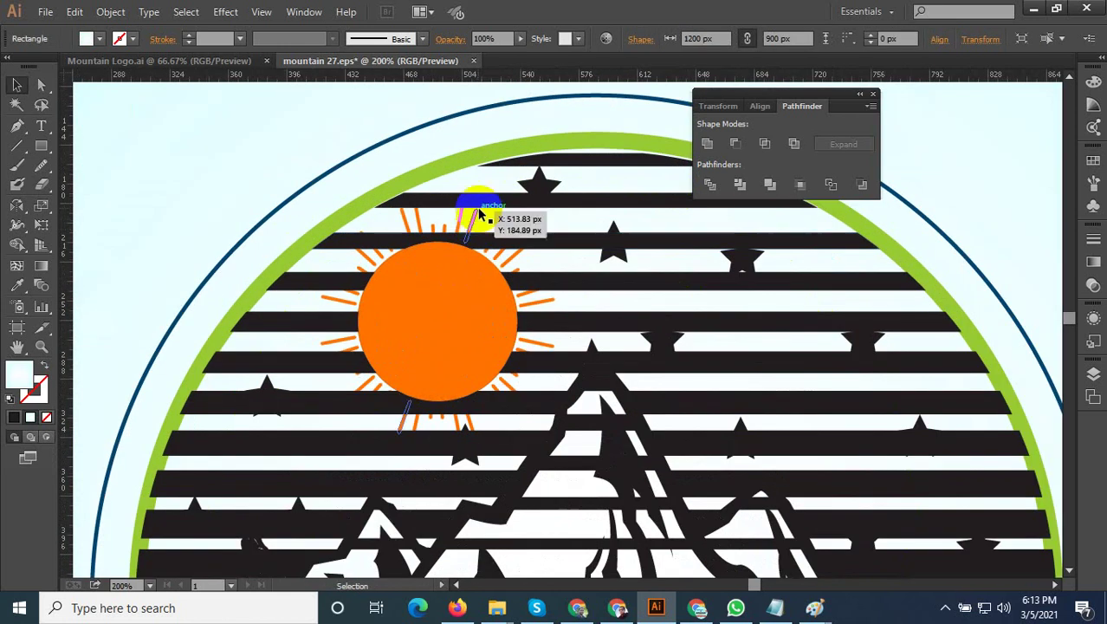
{"action": "left_click", "coordinate": [479, 214]}
{"action": "right_click", "coordinate": [473, 222]}
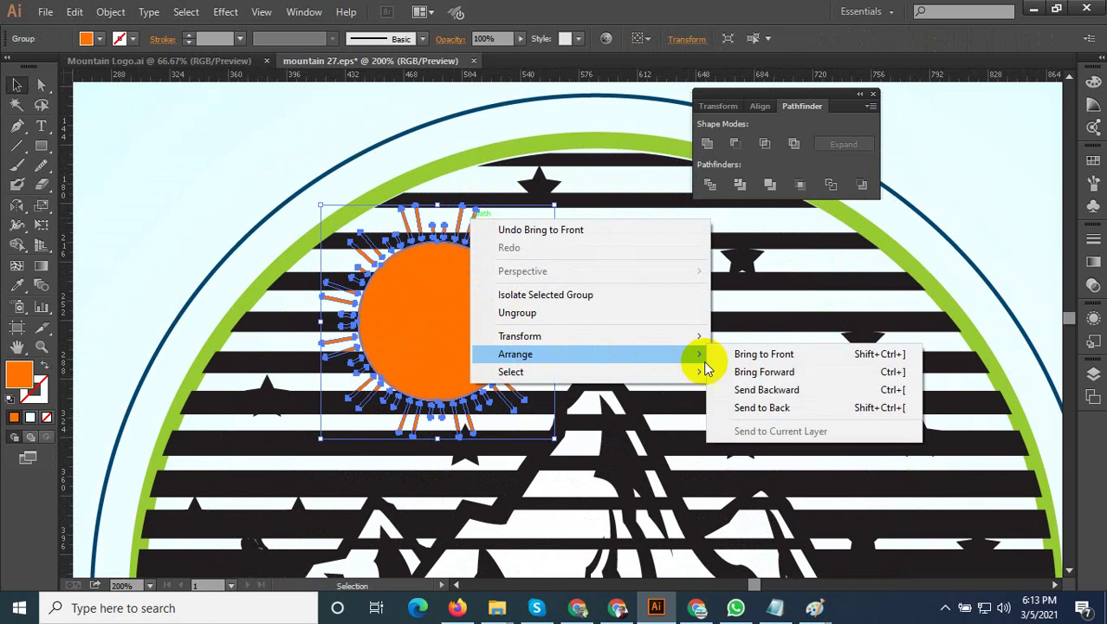
{"action": "left_click", "coordinate": [763, 354]}
Select the striped mountain group
{"action": "left_click", "coordinate": [284, 160]}
{"action": "scroll", "coordinate": [432, 303], "scroll_direction": "down", "scroll_amount": 2}
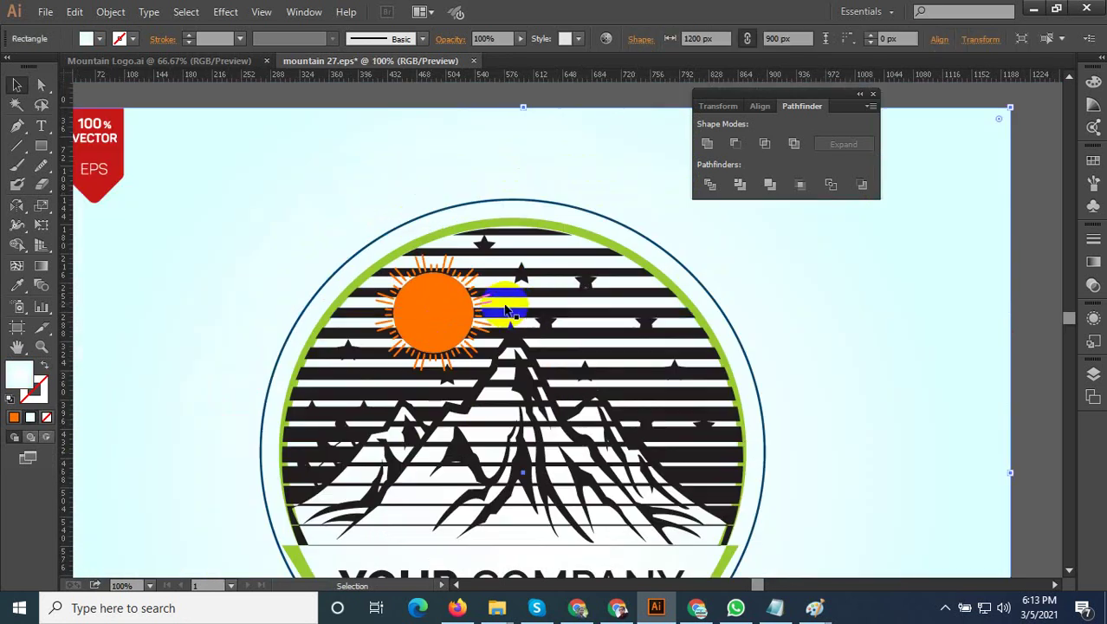
{"action": "left_click", "coordinate": [516, 309]}
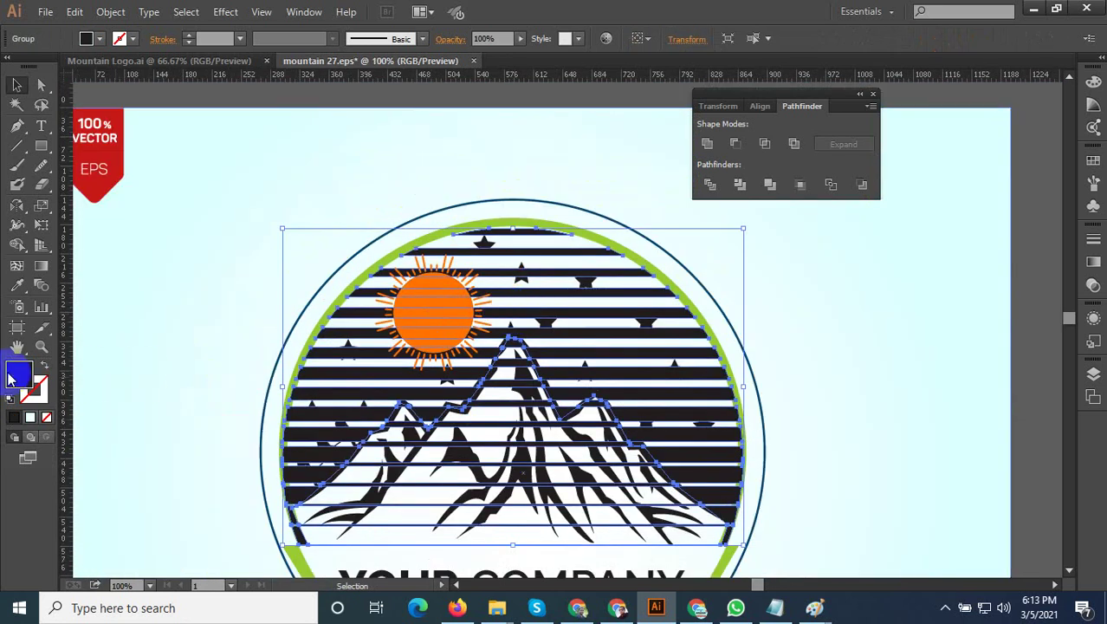
{"action": "scroll", "coordinate": [346, 392], "scroll_direction": "down", "scroll_amount": 2}
{"action": "scroll", "coordinate": [258, 418], "scroll_direction": "up", "scroll_amount": 2}
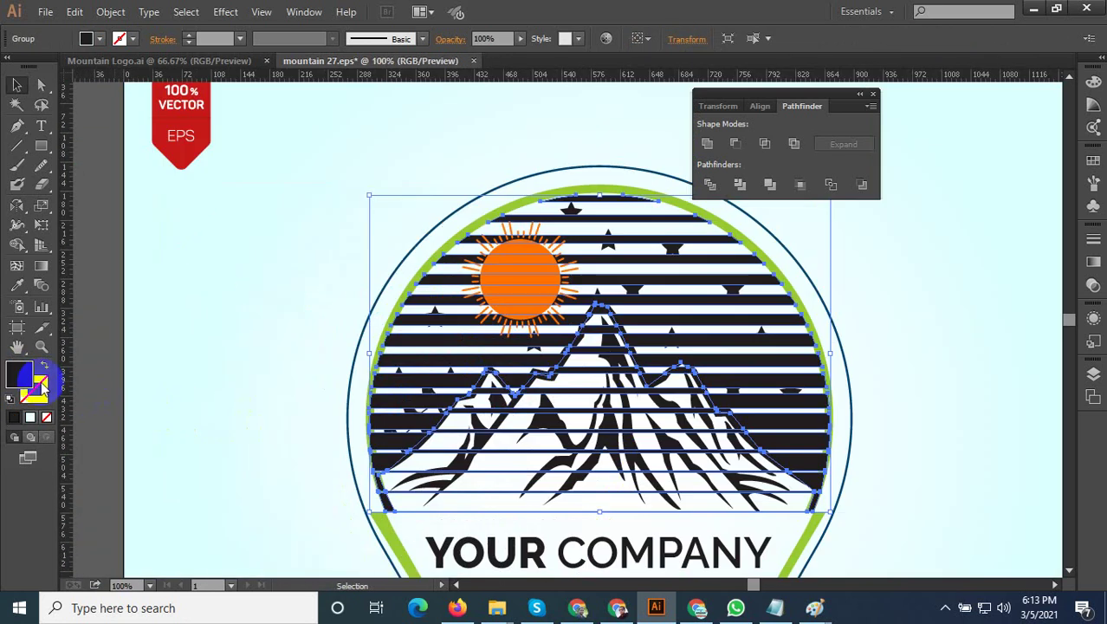
Make the stripes' gradient Radial with end stop teal 00ACBF and midpoint 42.45%
{"action": "left_click", "coordinate": [1093, 260]}
{"action": "left_click", "coordinate": [943, 340]}
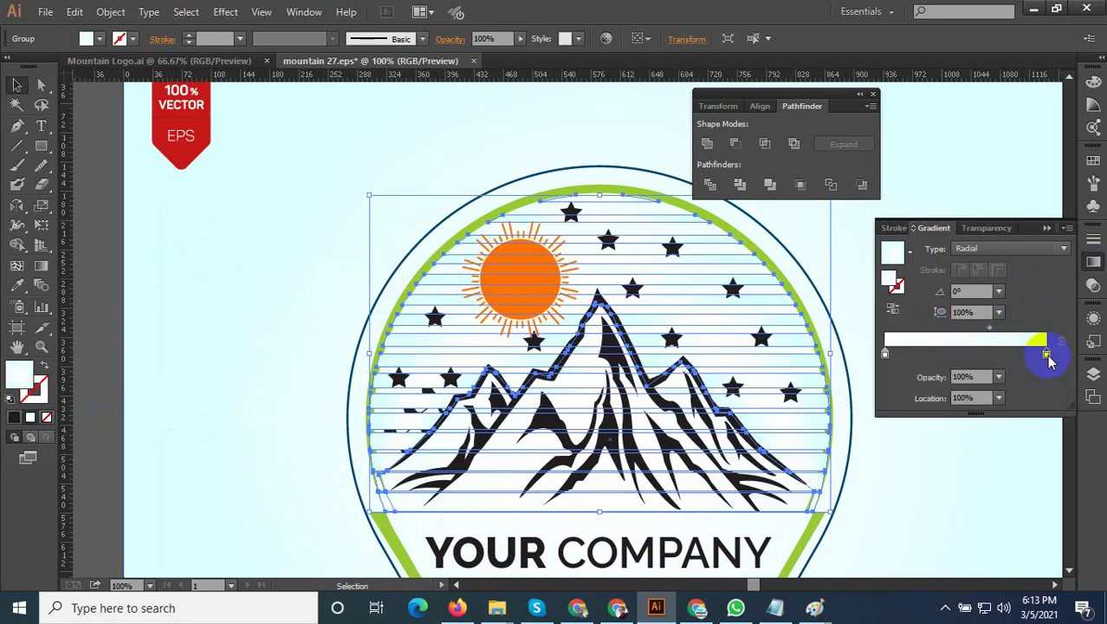
{"action": "double_click", "coordinate": [1044, 355]}
{"action": "left_click_drag", "start_coordinate": [969, 511], "coordinate": [952, 514]}
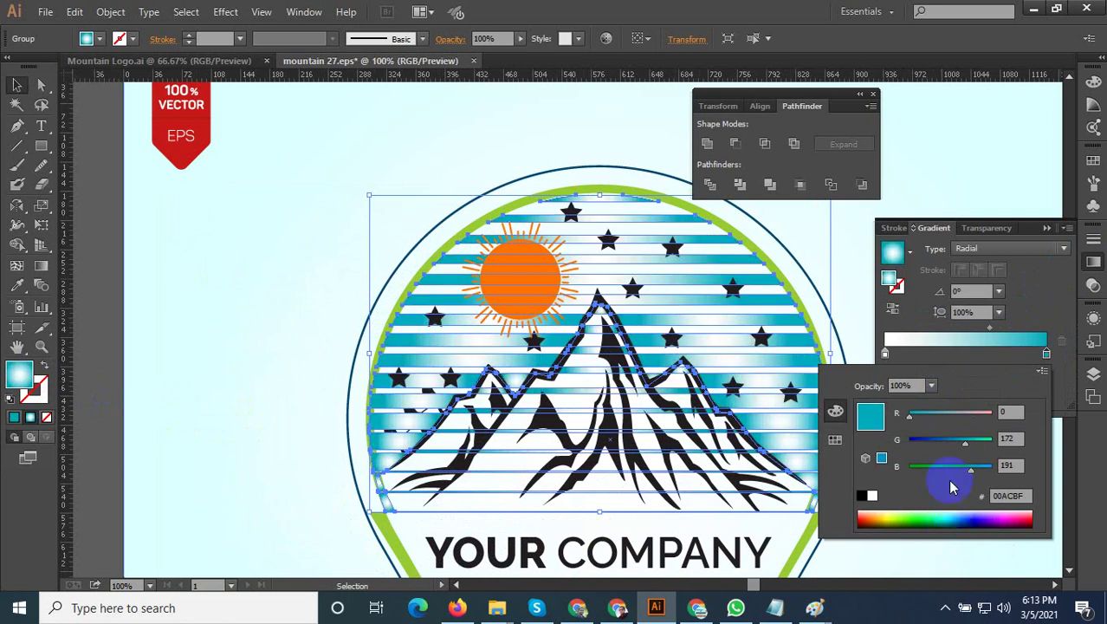
{"action": "left_click", "coordinate": [920, 340]}
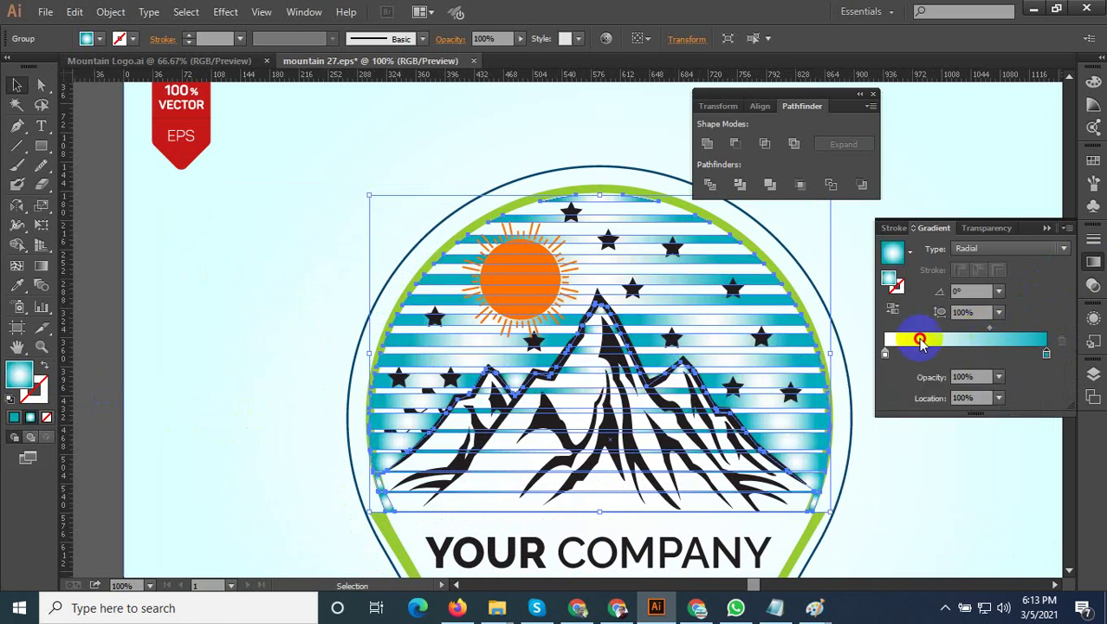
{"action": "left_click_drag", "start_coordinate": [996, 335], "coordinate": [958, 340]}
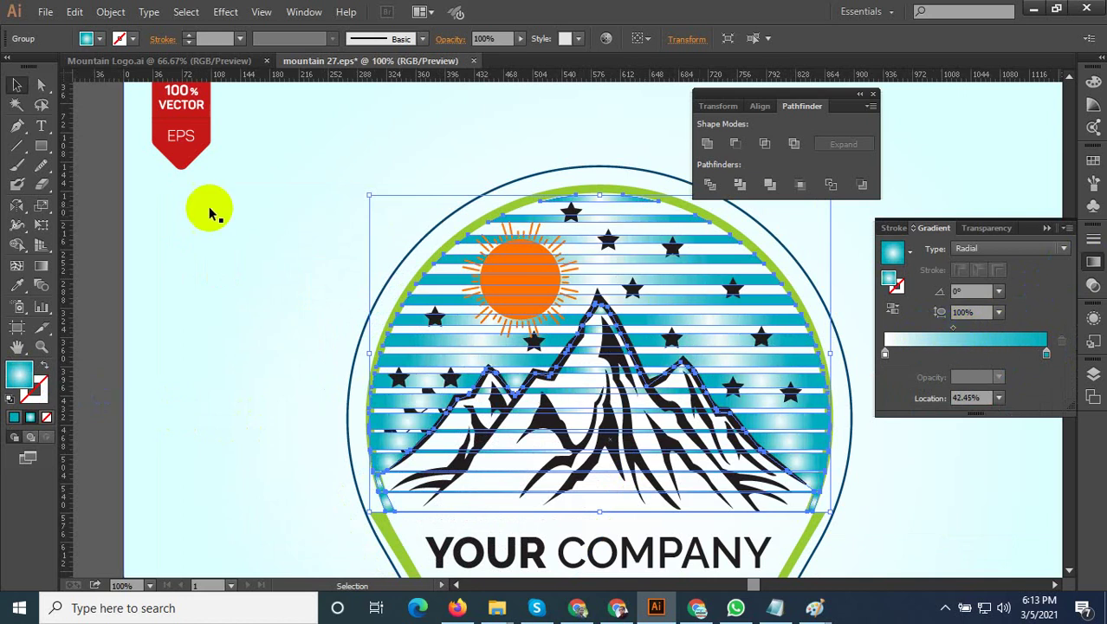
Drag the gradient vertically so it runs top to bottom, then reselect the mountain group
{"action": "left_click", "coordinate": [43, 265]}
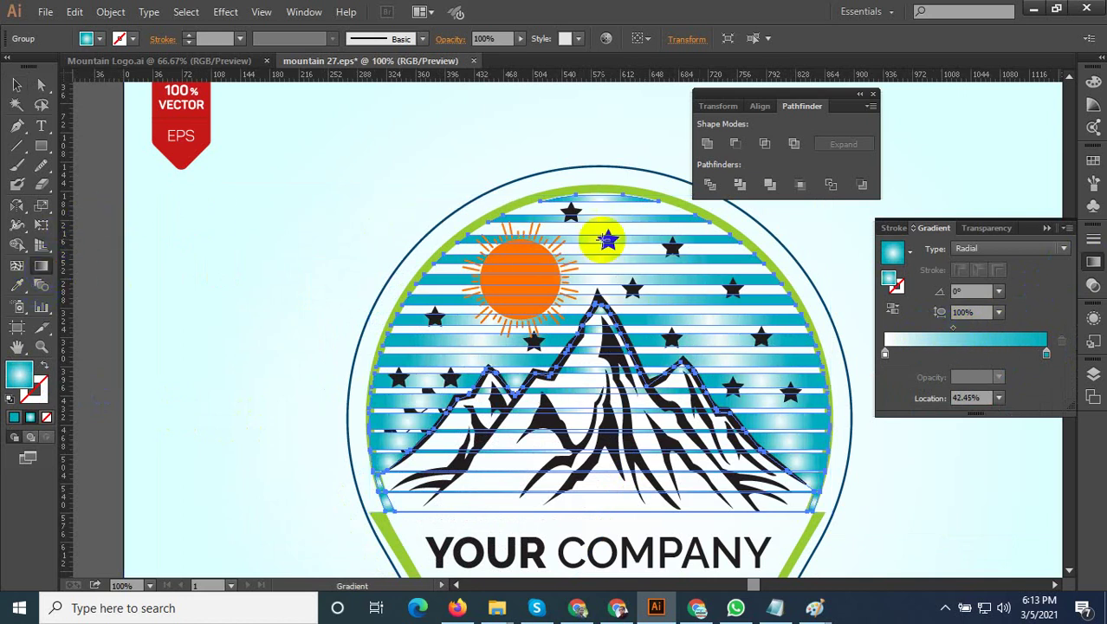
{"action": "left_click_drag", "start_coordinate": [602, 197], "coordinate": [637, 512]}
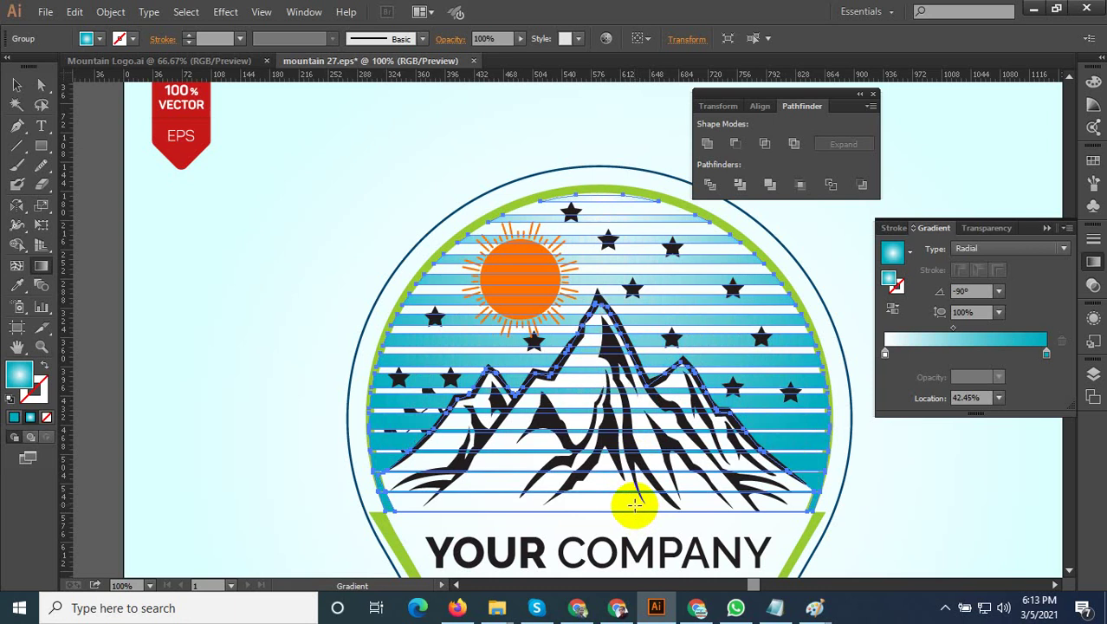
{"action": "left_click", "coordinate": [17, 84]}
{"action": "left_click", "coordinate": [343, 362]}
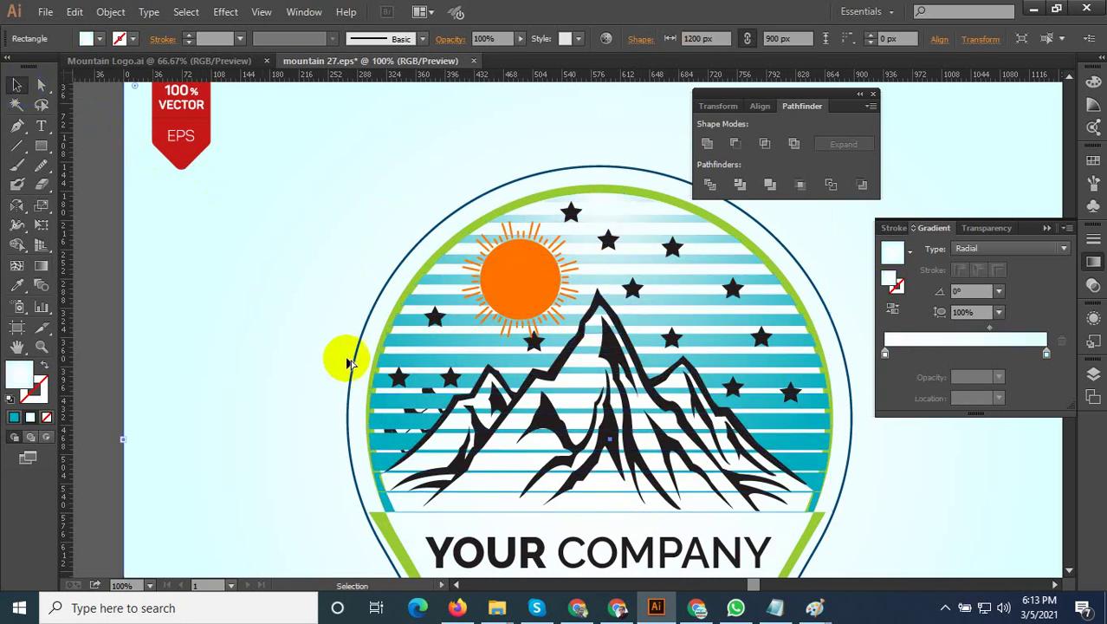
{"action": "scroll", "coordinate": [348, 382], "scroll_direction": "down", "scroll_amount": 2}
{"action": "left_click", "coordinate": [759, 428]}
{"action": "scroll", "coordinate": [446, 433], "scroll_direction": "up", "scroll_amount": 3}
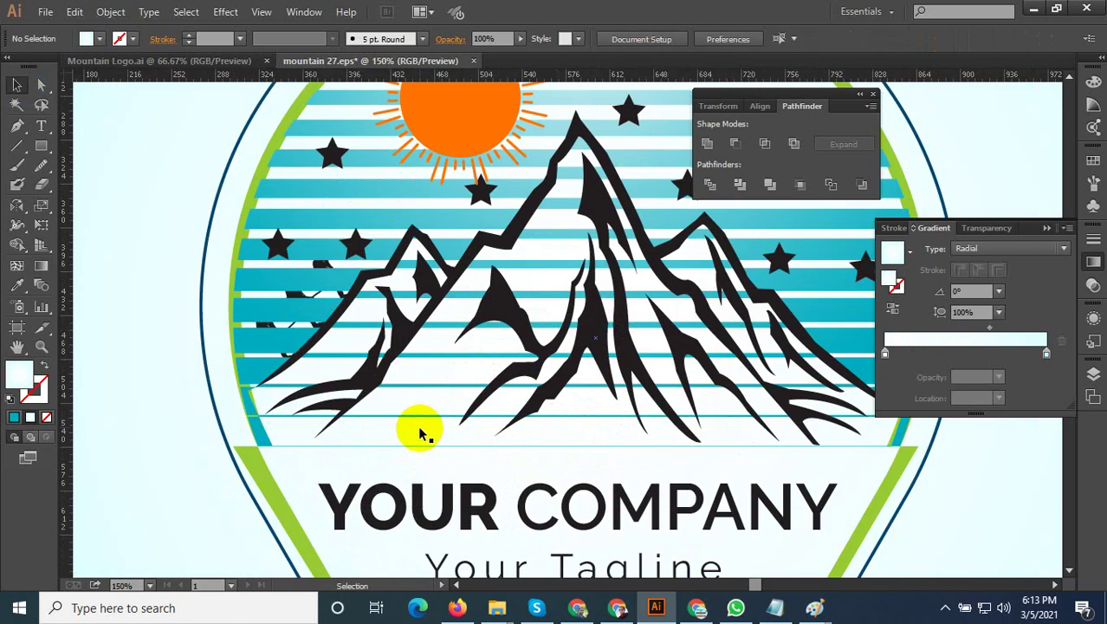
{"action": "left_click", "coordinate": [420, 425]}
{"action": "left_click", "coordinate": [417, 420]}
Delete the stripe pieces covering the mountain's main body up to its peak
{"action": "double_click", "coordinate": [416, 420]}
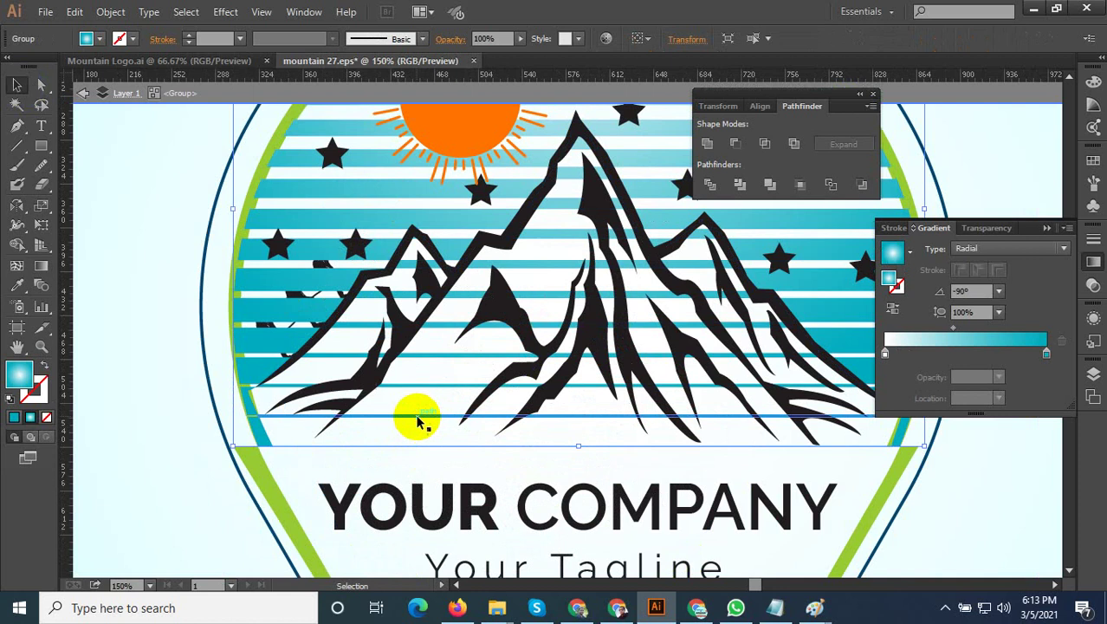
{"action": "key", "text": "Delete"}
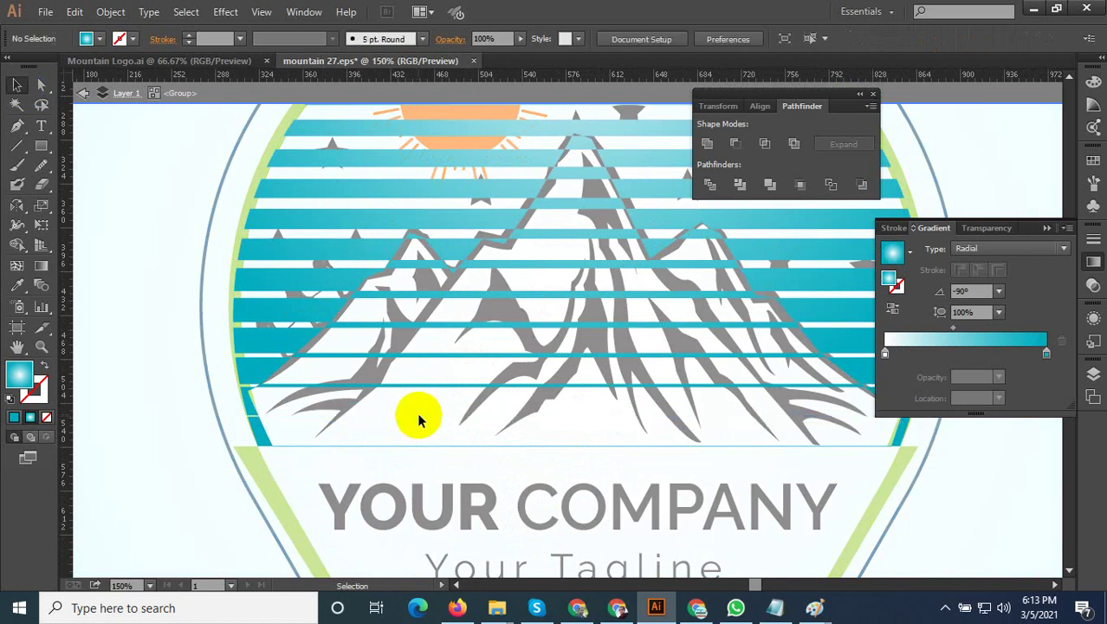
{"action": "left_click", "coordinate": [576, 388]}
{"action": "key", "text": "Delete"}
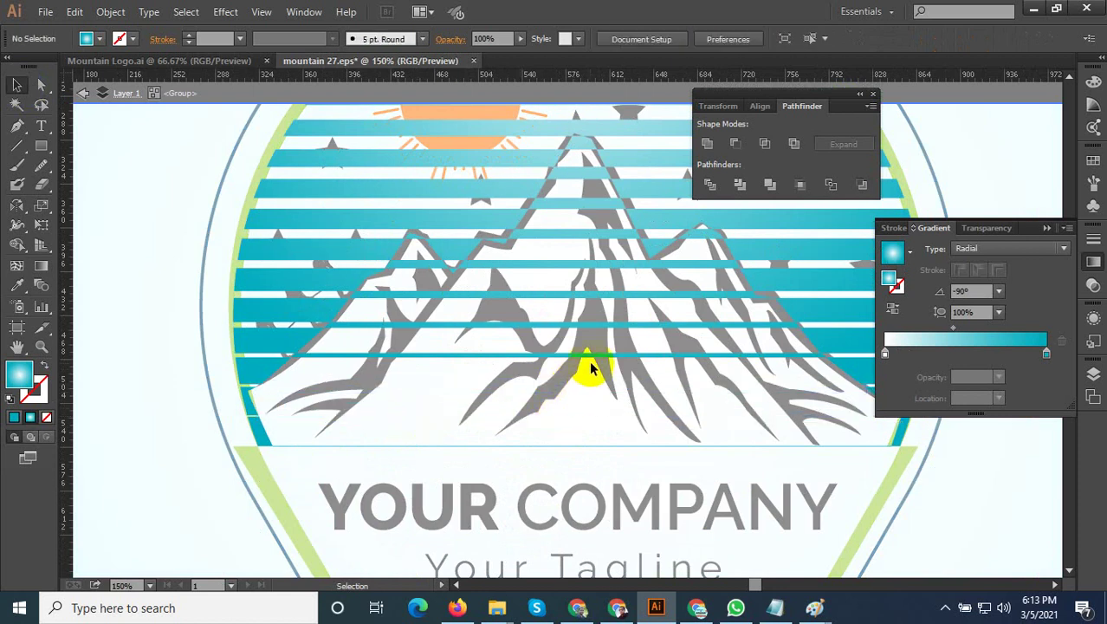
{"action": "left_click", "coordinate": [590, 357]}
{"action": "key", "text": "Delete"}
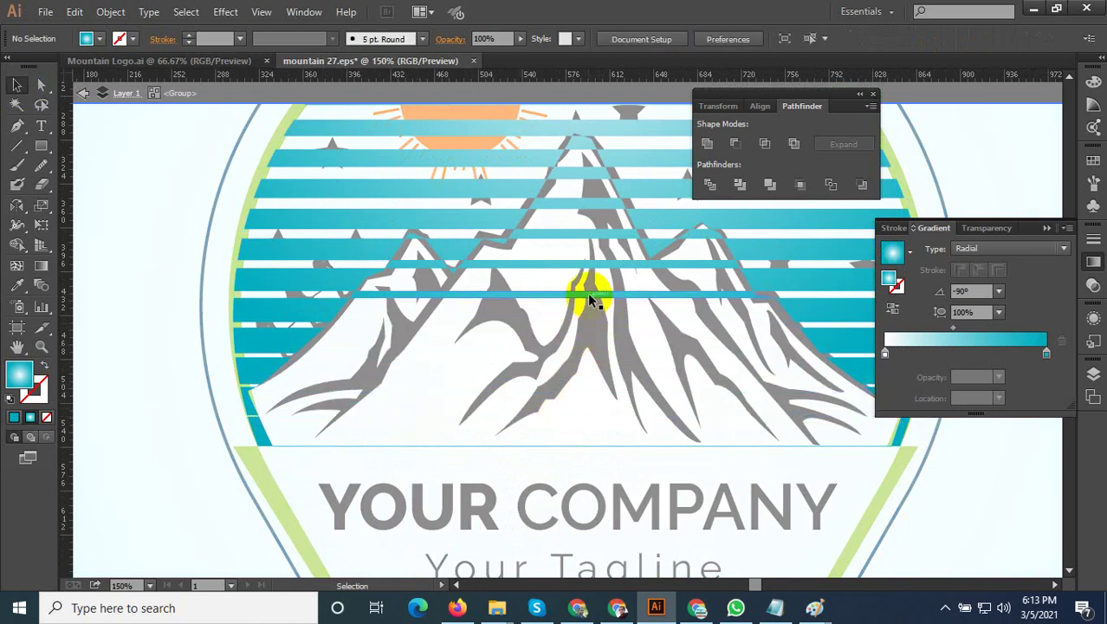
{"action": "left_click", "coordinate": [589, 296]}
{"action": "key", "text": "Delete"}
{"action": "left_click", "coordinate": [587, 231]}
{"action": "key", "text": "Delete"}
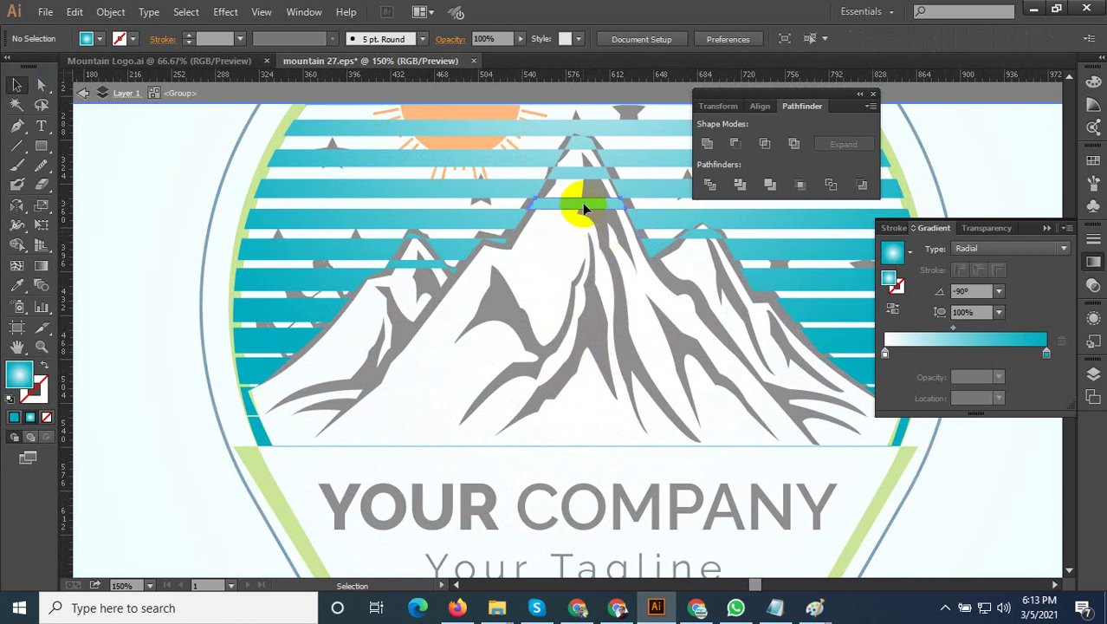
{"action": "left_click", "coordinate": [576, 180]}
{"action": "key", "text": "Delete"}
{"action": "left_click", "coordinate": [576, 141]}
{"action": "key", "text": "Delete"}
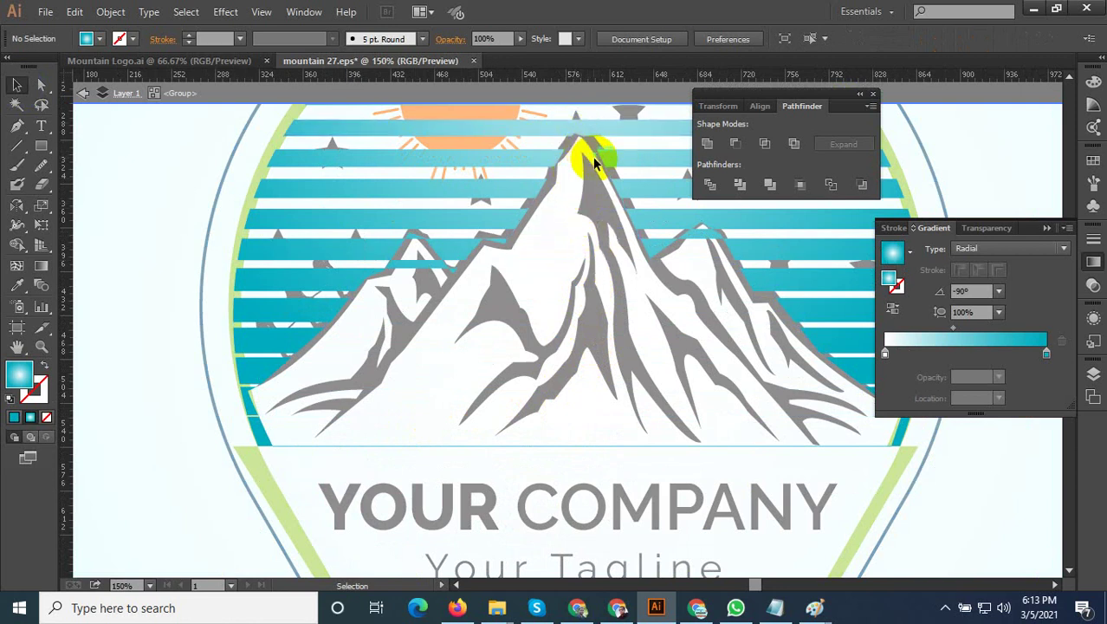
{"action": "key", "text": "Escape"}
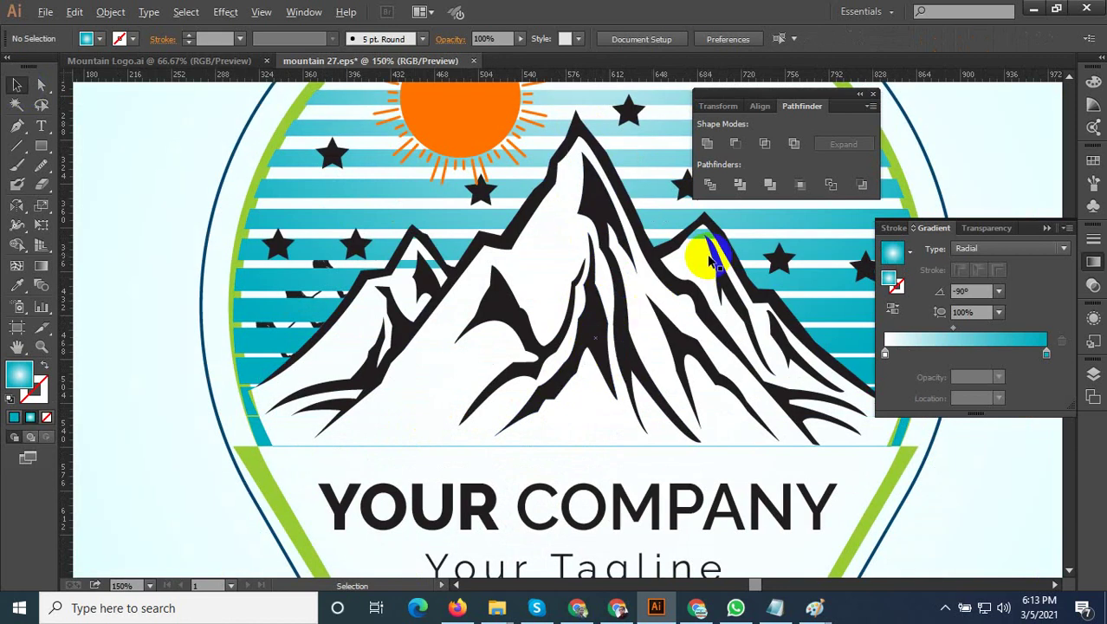
Delete the stripe pieces over the left peak and the small right peak
{"action": "scroll", "coordinate": [406, 259], "scroll_direction": "up", "scroll_amount": 1}
{"action": "double_click", "coordinate": [405, 274]}
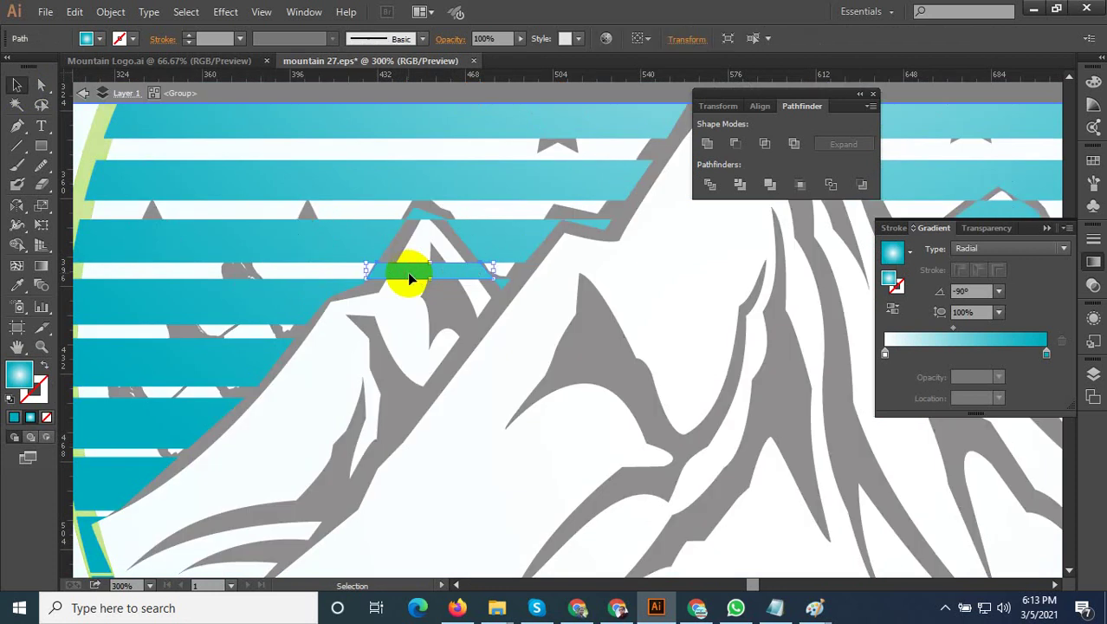
{"action": "left_click", "coordinate": [425, 229]}
{"action": "key", "text": "Delete"}
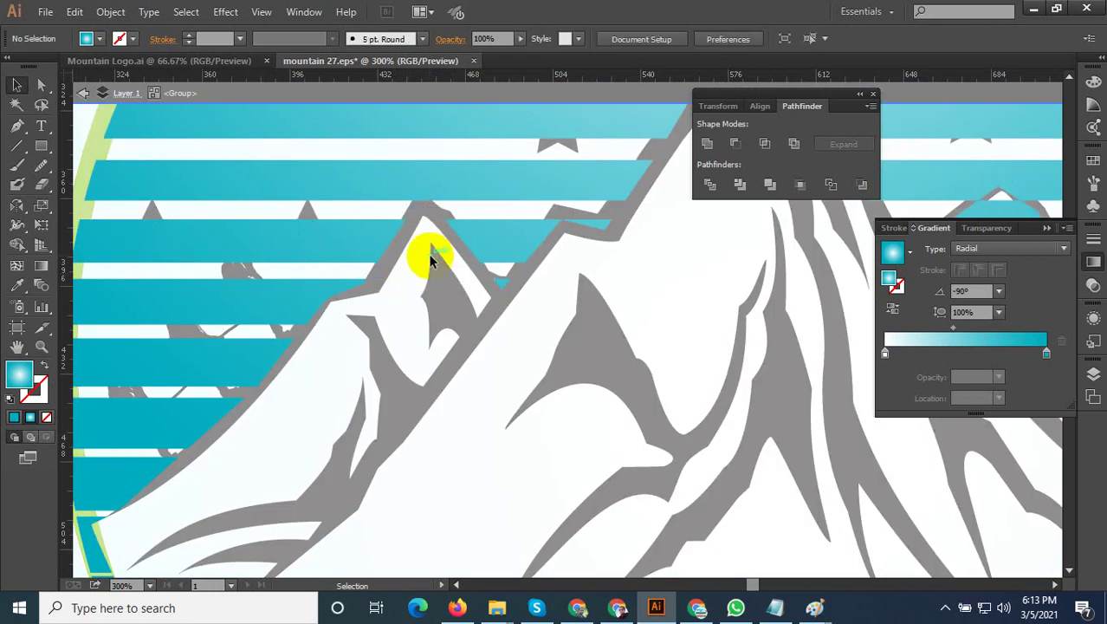
{"action": "scroll", "coordinate": [779, 420], "scroll_direction": "down", "scroll_amount": 3}
{"action": "scroll", "coordinate": [702, 390], "scroll_direction": "up", "scroll_amount": 3}
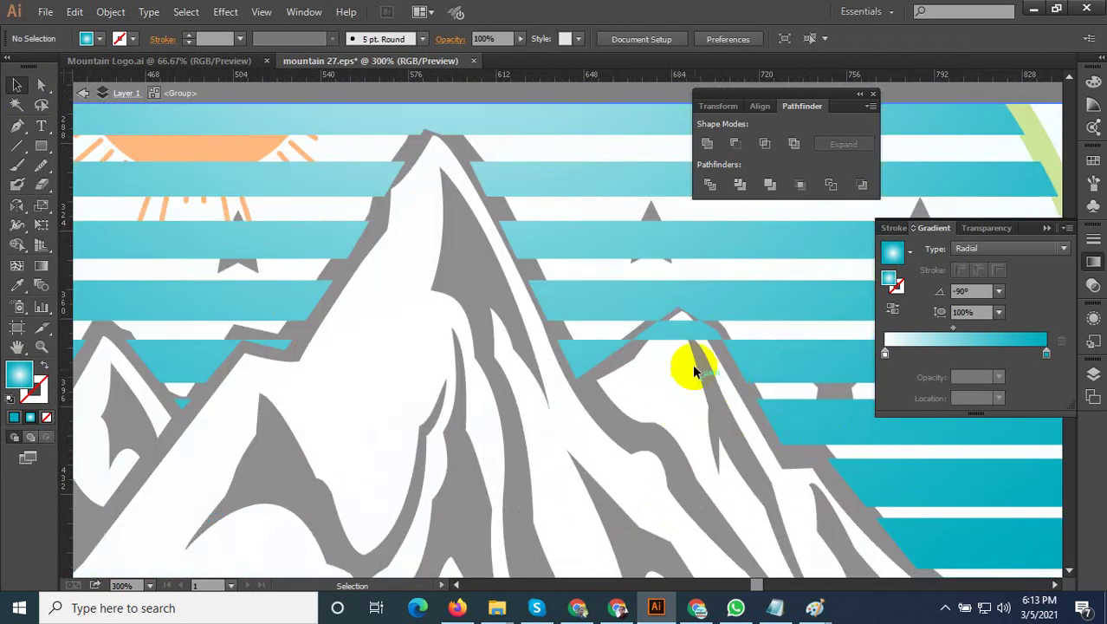
{"action": "left_click", "coordinate": [689, 345]}
{"action": "key", "text": "Delete"}
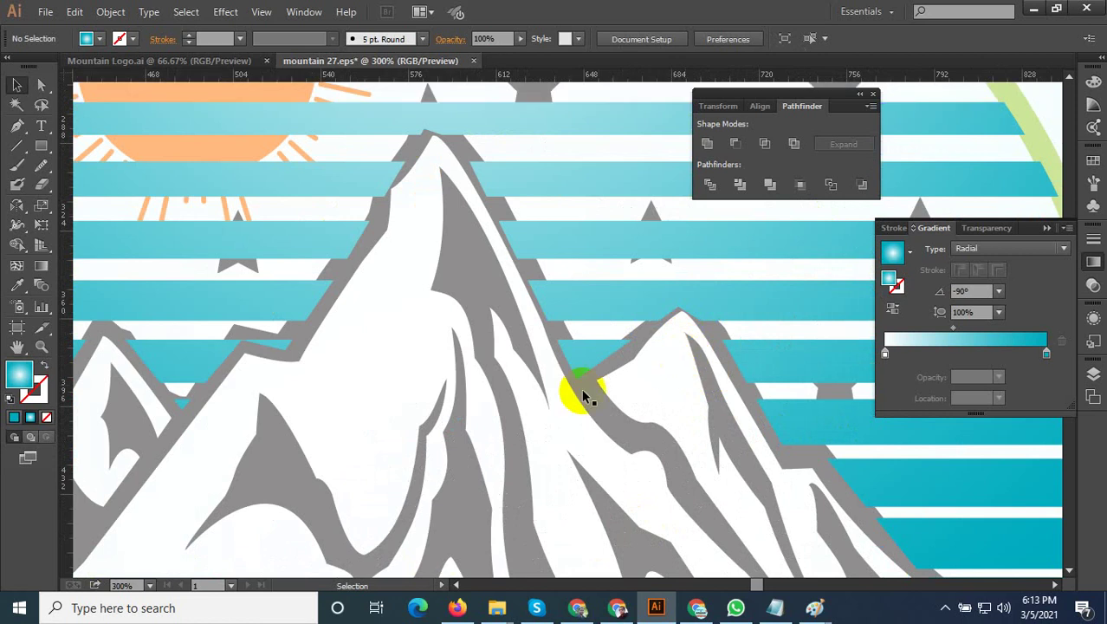
{"action": "double_click", "coordinate": [450, 467]}
{"action": "scroll", "coordinate": [451, 468], "scroll_direction": "down", "scroll_amount": 1}
{"action": "scroll", "coordinate": [477, 453], "scroll_direction": "down", "scroll_amount": 2}
{"action": "scroll", "coordinate": [586, 449], "scroll_direction": "down", "scroll_amount": 1}
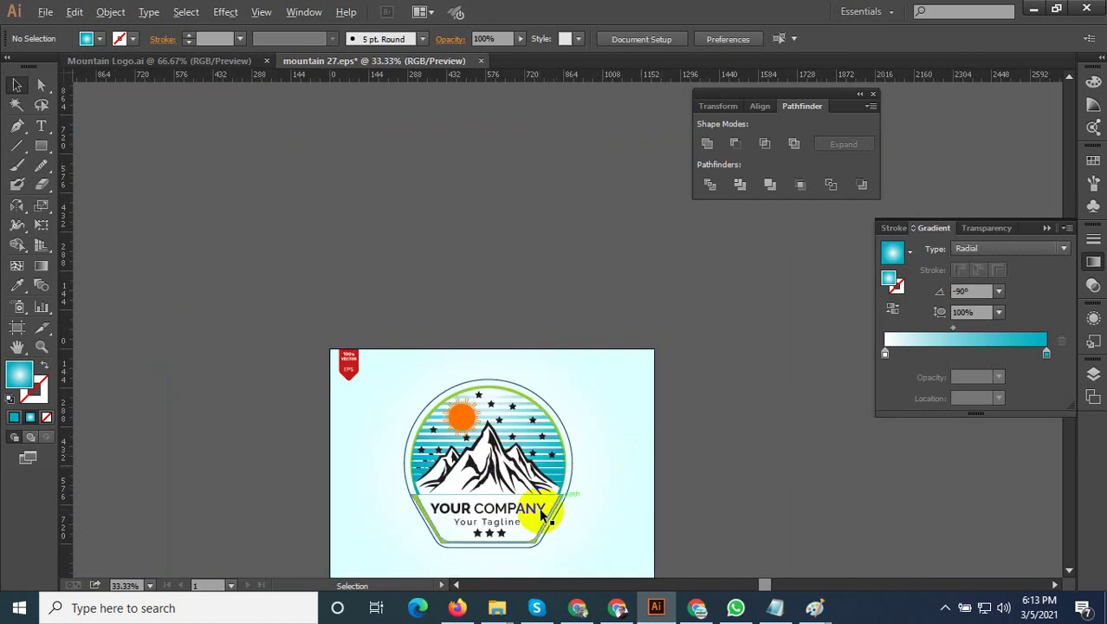
{"action": "scroll", "coordinate": [543, 506], "scroll_direction": "up", "scroll_amount": 1}
Delete the stray horizontal line under the mountain
{"action": "scroll", "coordinate": [457, 520], "scroll_direction": "up", "scroll_amount": 3}
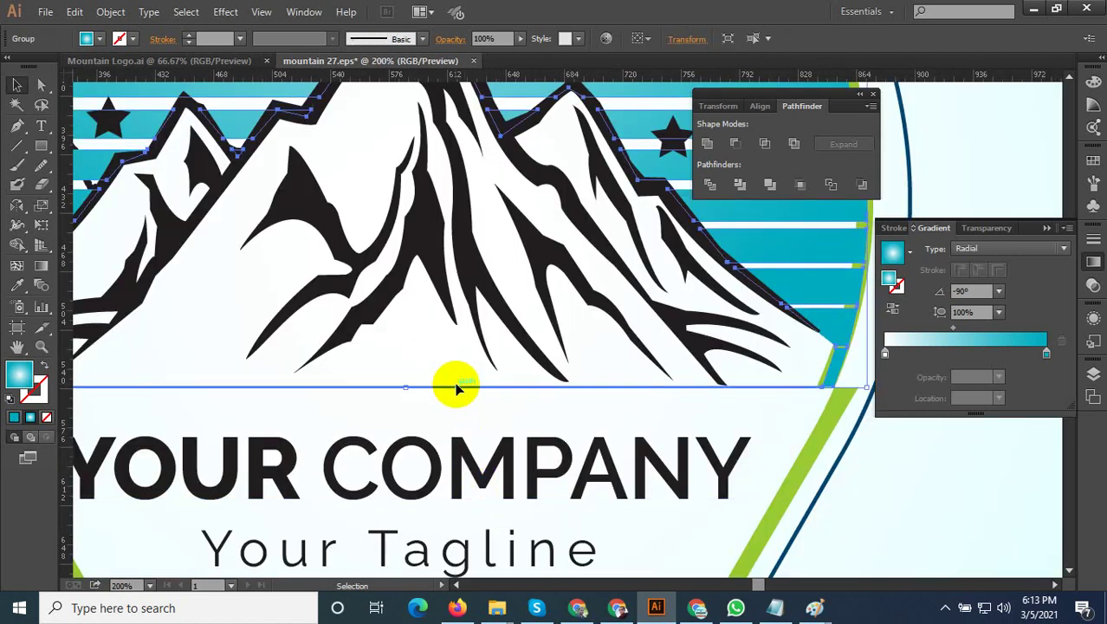
{"action": "double_click", "coordinate": [457, 385]}
{"action": "key", "text": "Delete"}
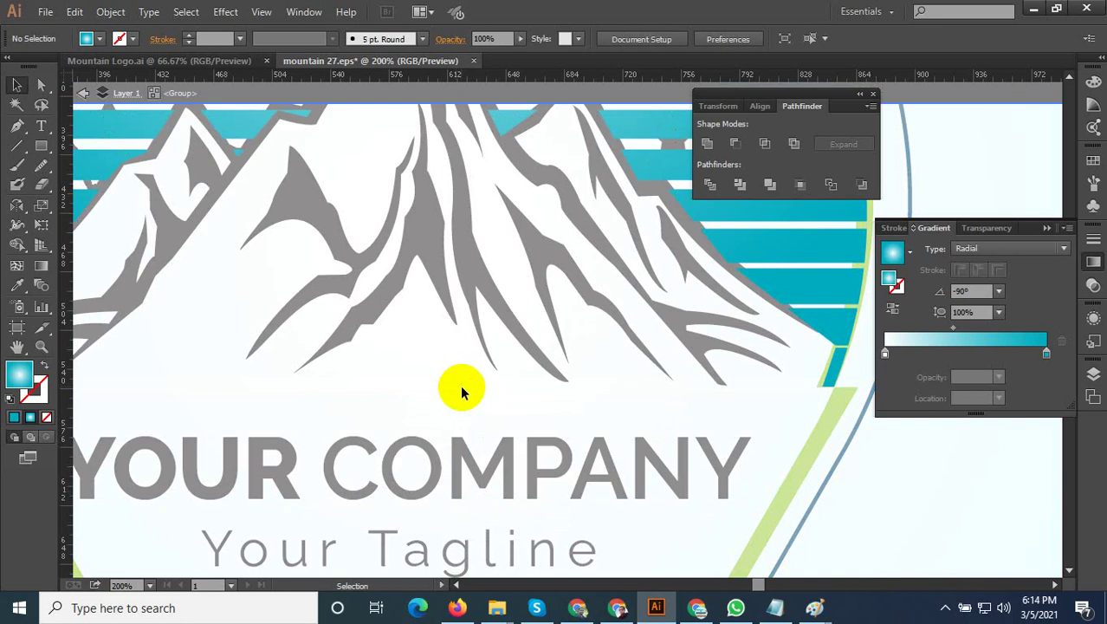
{"action": "scroll", "coordinate": [851, 356], "scroll_direction": "up", "scroll_amount": 3}
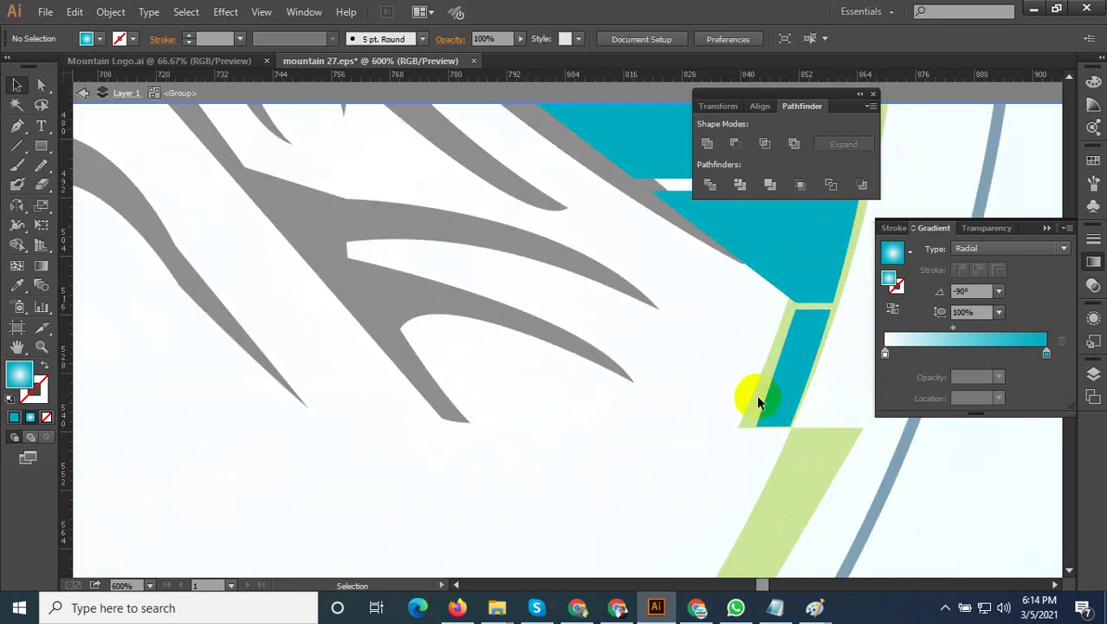
{"action": "key", "text": "Escape"}
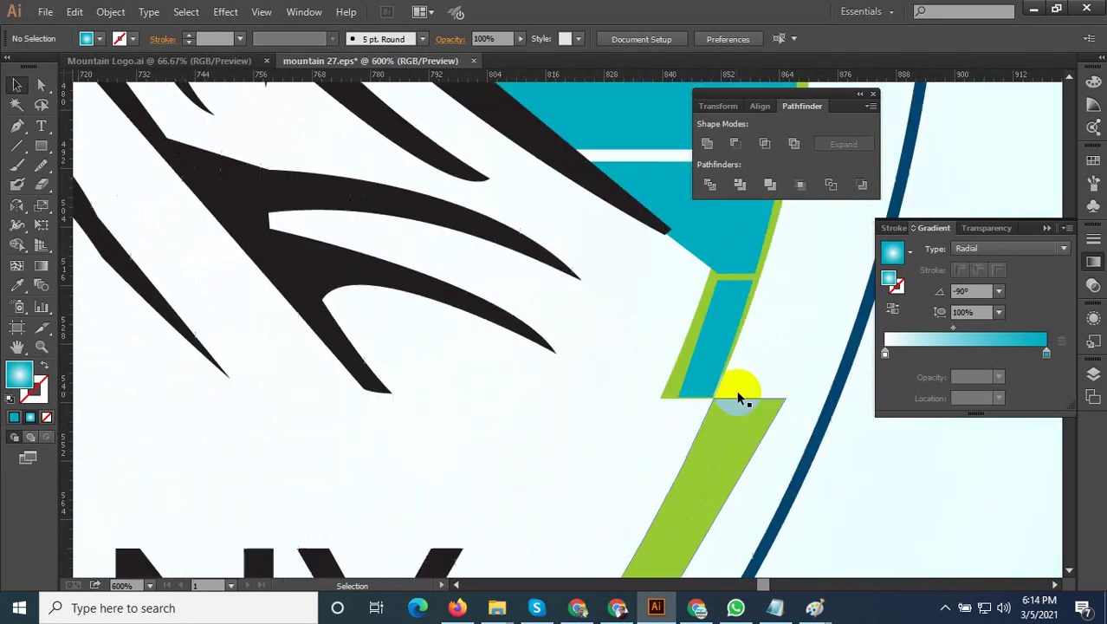
Delete the leftover teal stripe fragments beside the mountain's right and left base
{"action": "double_click", "coordinate": [720, 338]}
{"action": "left_click", "coordinate": [719, 336]}
{"action": "key", "text": "Delete"}
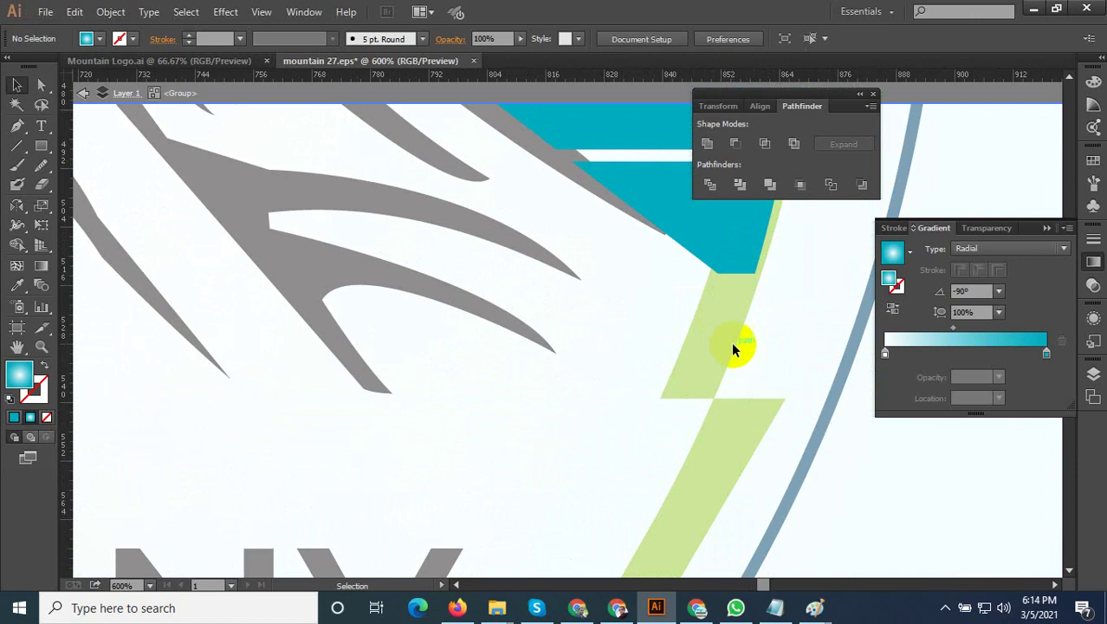
{"action": "scroll", "coordinate": [840, 463], "scroll_direction": "down", "scroll_amount": 2}
{"action": "scroll", "coordinate": [867, 471], "scroll_direction": "down", "scroll_amount": 2}
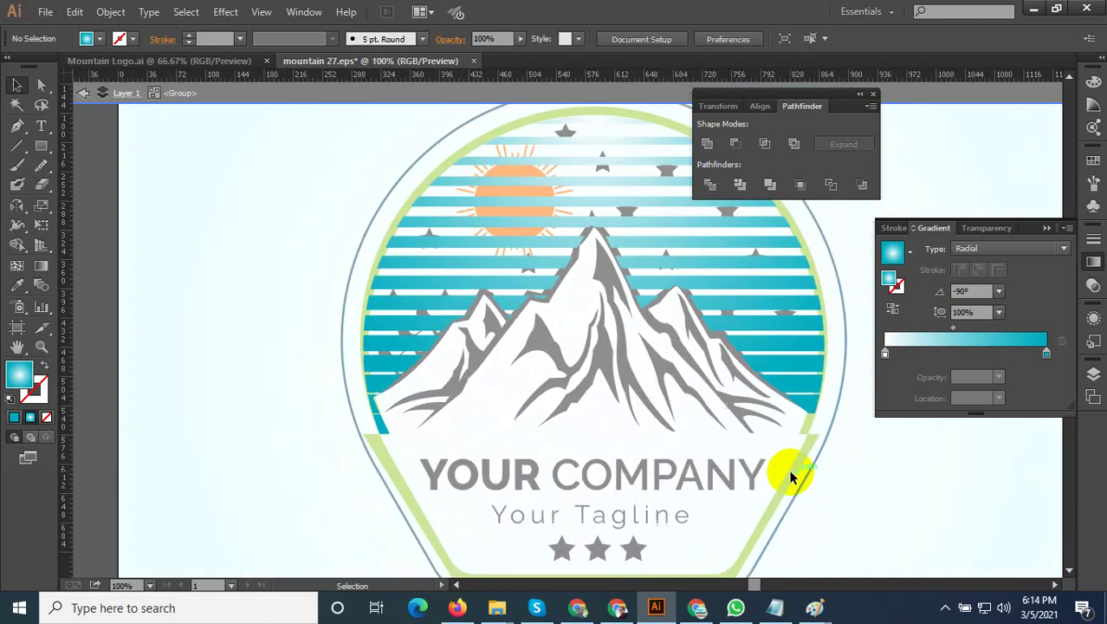
{"action": "scroll", "coordinate": [385, 440], "scroll_direction": "up", "scroll_amount": 2}
{"action": "left_click", "coordinate": [375, 389]}
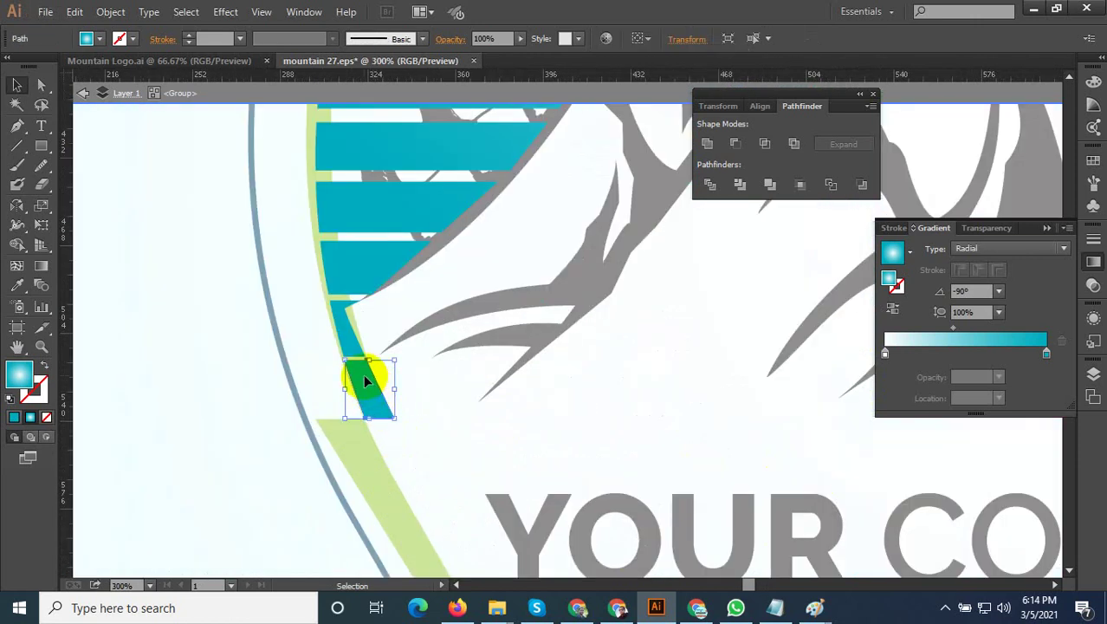
{"action": "key", "text": "Delete"}
{"action": "left_click", "coordinate": [356, 350]}
{"action": "key", "text": "Delete"}
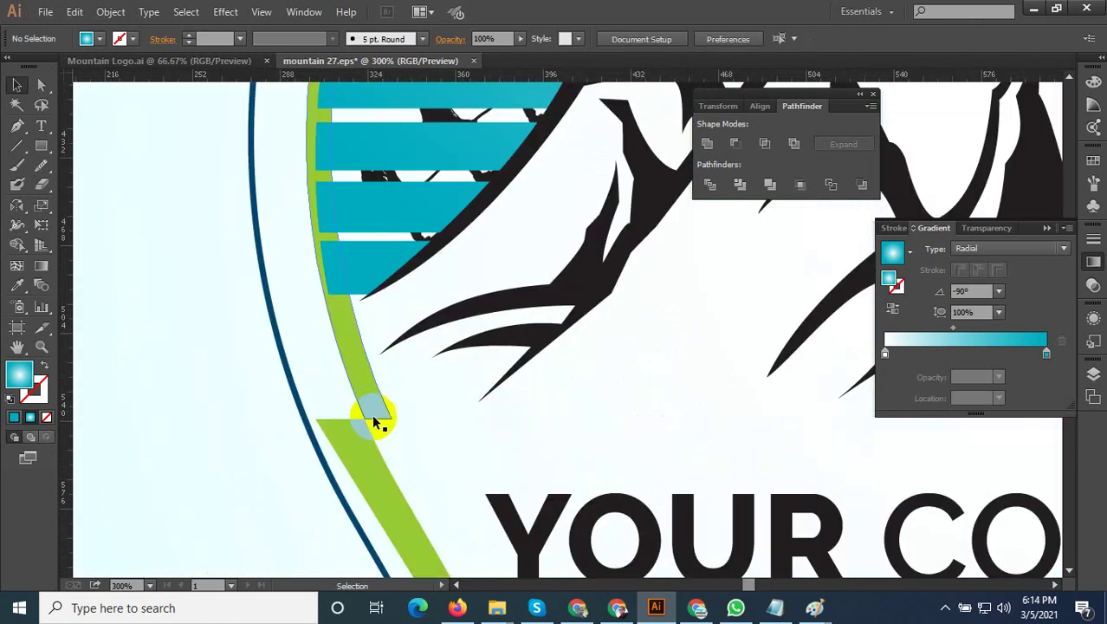
{"action": "scroll", "coordinate": [379, 425], "scroll_direction": "down", "scroll_amount": 2}
{"action": "left_click", "coordinate": [371, 400]}
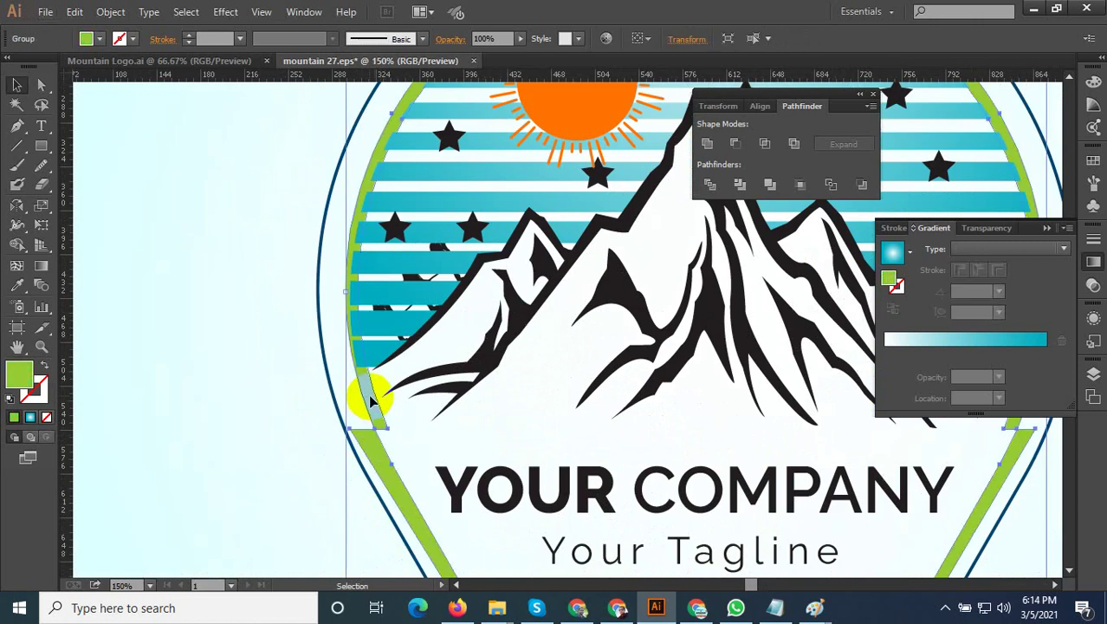
Bring the green border ring group to the front of the artwork
{"action": "scroll", "coordinate": [371, 400], "scroll_direction": "down", "scroll_amount": 2}
{"action": "right_click", "coordinate": [371, 400]}
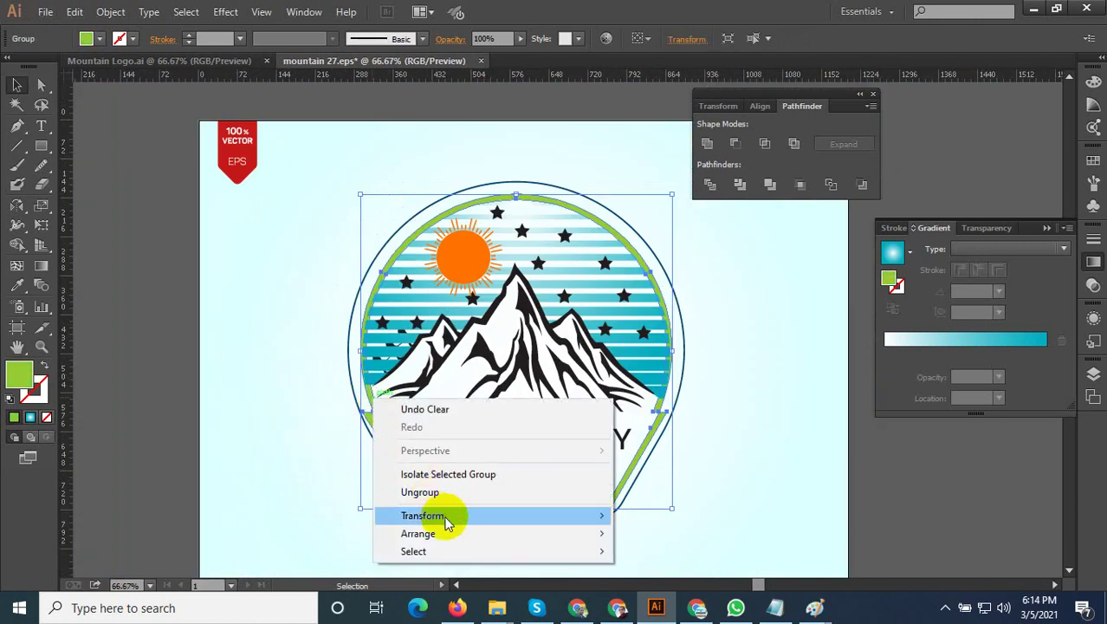
{"action": "left_click", "coordinate": [641, 531]}
{"action": "left_click", "coordinate": [744, 472]}
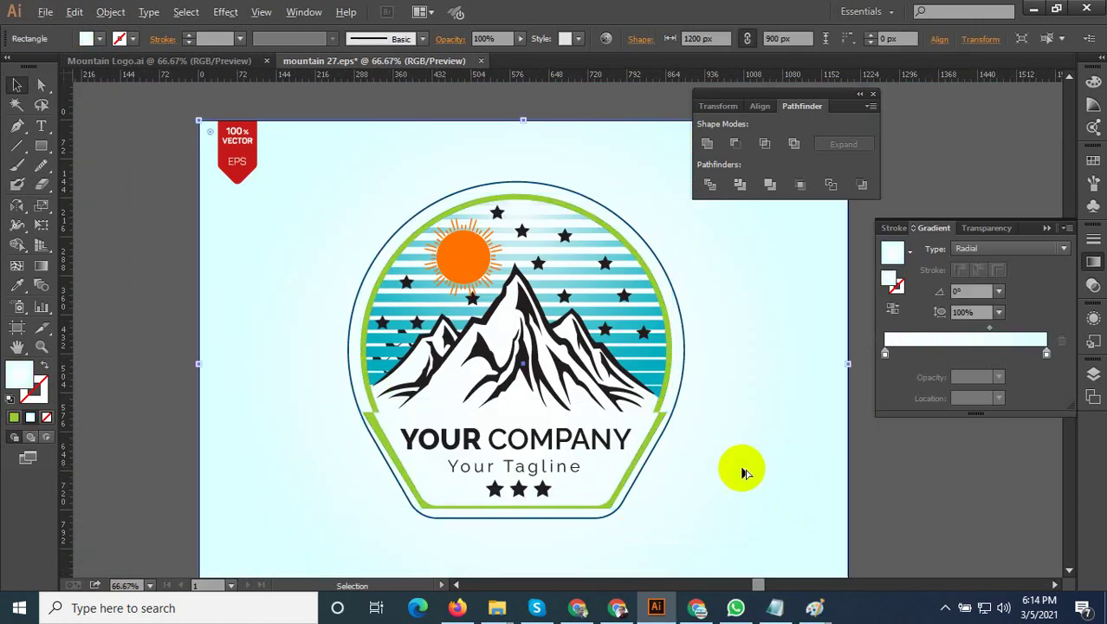
{"action": "scroll", "coordinate": [370, 247], "scroll_direction": "up", "scroll_amount": 3}
{"action": "scroll", "coordinate": [373, 351], "scroll_direction": "down", "scroll_amount": 3}
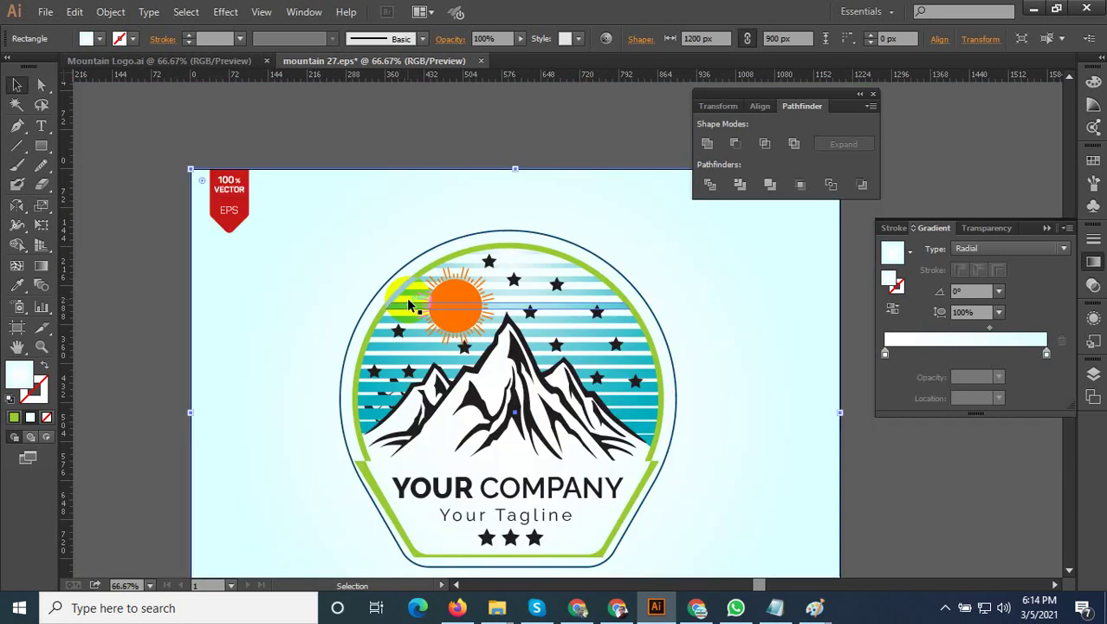
{"action": "left_click", "coordinate": [869, 443]}
Eyedropper a colour onto the badge clip group, then undo the accidental black fill
{"action": "scroll", "coordinate": [658, 494], "scroll_direction": "up", "scroll_amount": 2}
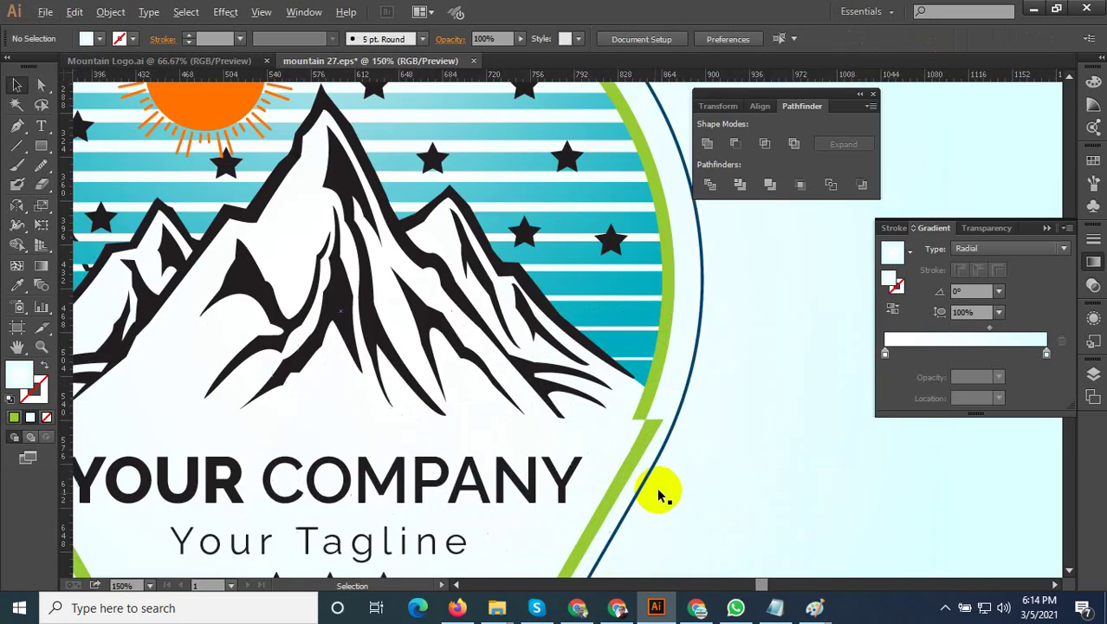
{"action": "left_click", "coordinate": [661, 456]}
{"action": "scroll", "coordinate": [666, 455], "scroll_direction": "down", "scroll_amount": 2}
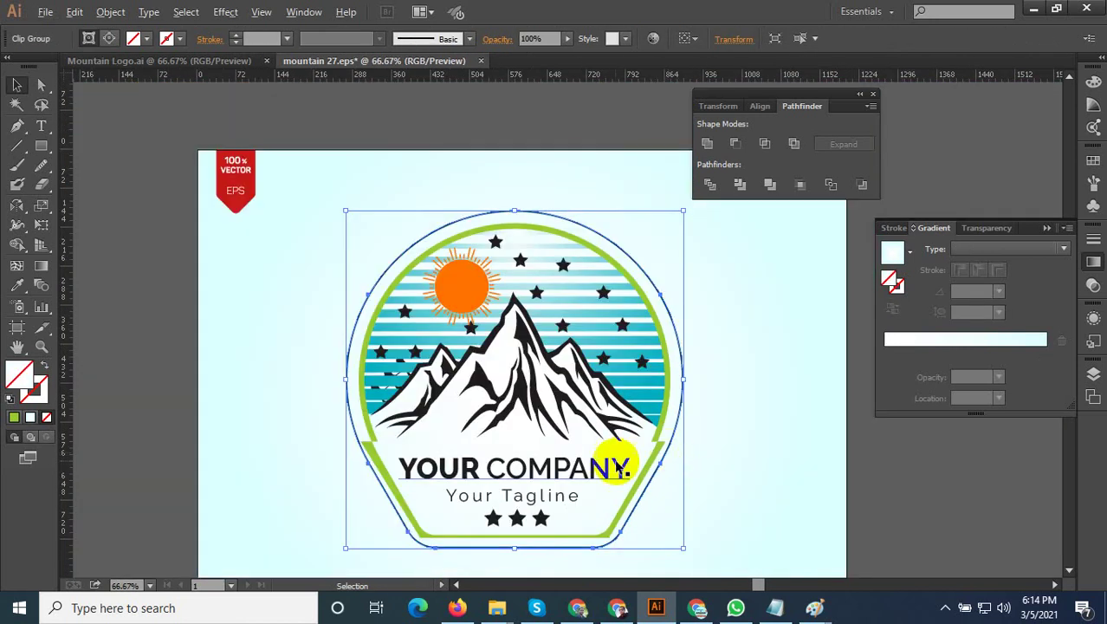
{"action": "scroll", "coordinate": [447, 577], "scroll_direction": "up", "scroll_amount": 1}
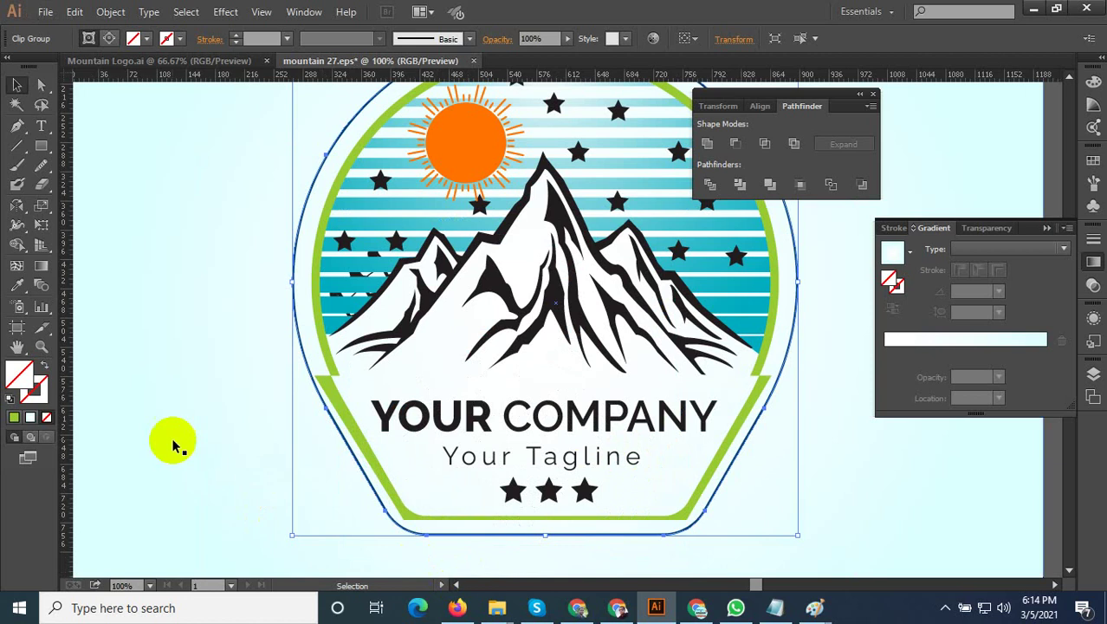
{"action": "left_click", "coordinate": [16, 285]}
{"action": "left_click", "coordinate": [425, 297]}
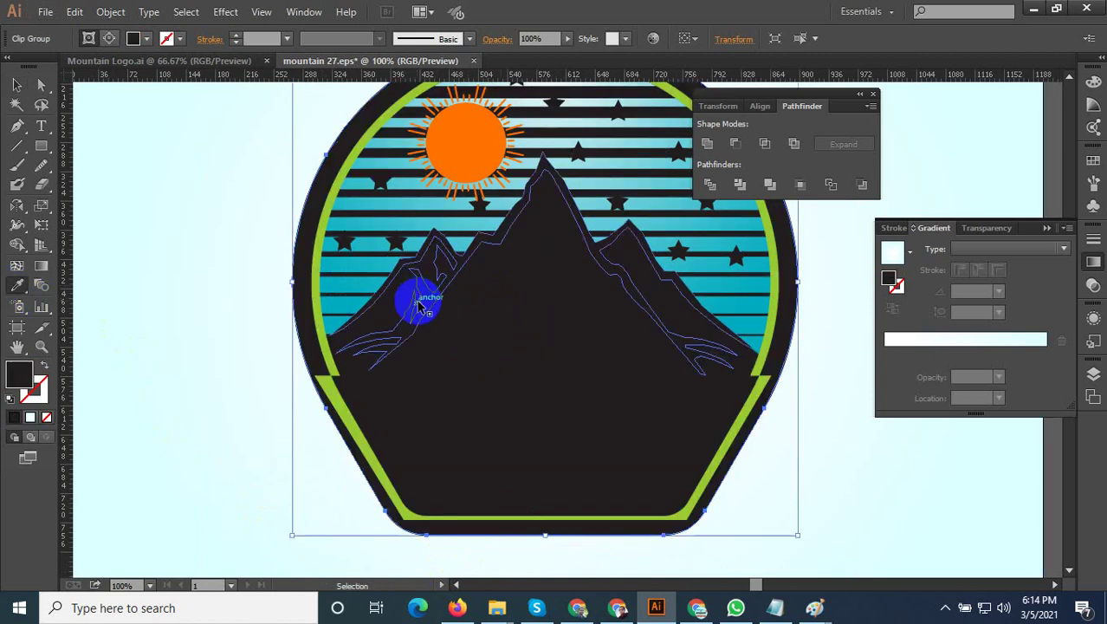
{"action": "key", "text": "ctrl+z"}
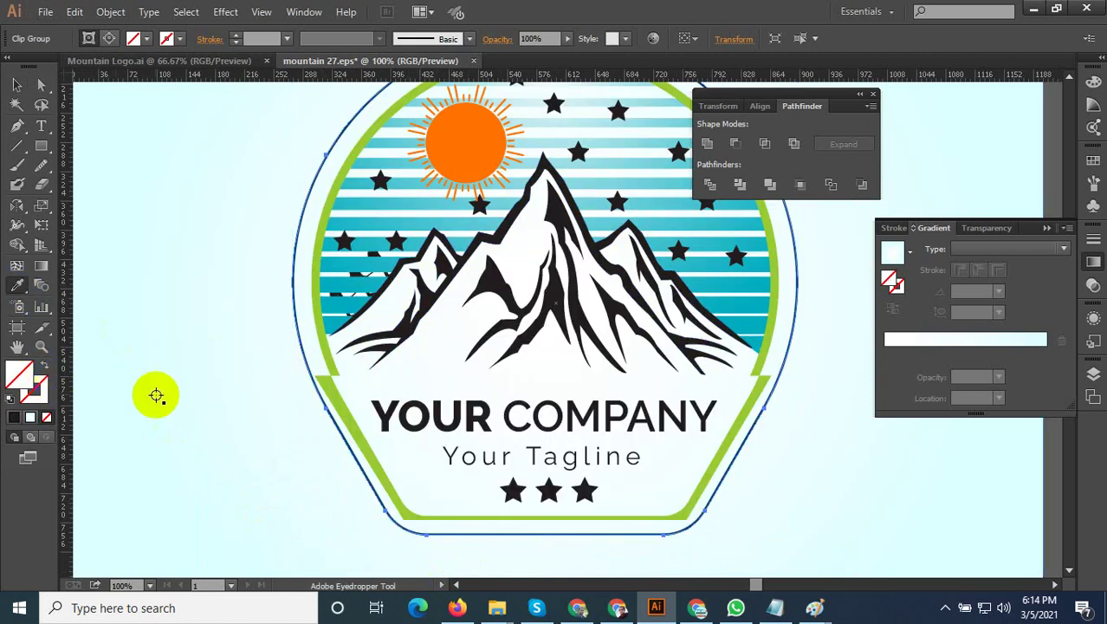
{"action": "left_click", "coordinate": [15, 85]}
Review the finished badge and deselect the logo
{"action": "scroll", "coordinate": [307, 403], "scroll_direction": "up", "scroll_amount": 3}
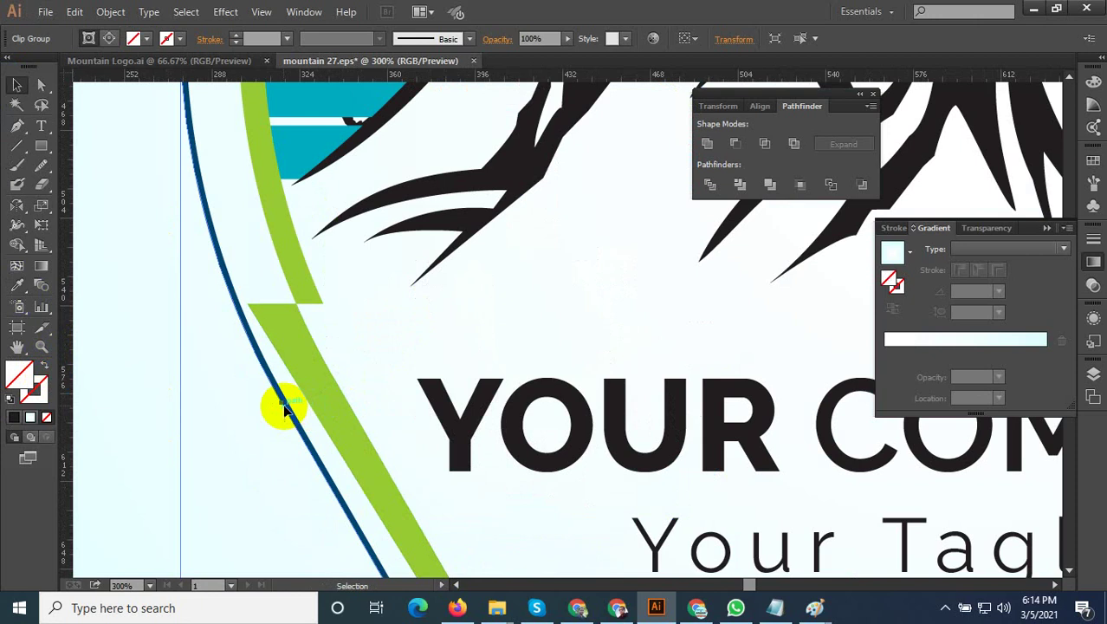
{"action": "left_click_drag", "start_coordinate": [283, 407], "coordinate": [266, 294]}
{"action": "scroll", "coordinate": [264, 407], "scroll_direction": "down", "scroll_amount": 2}
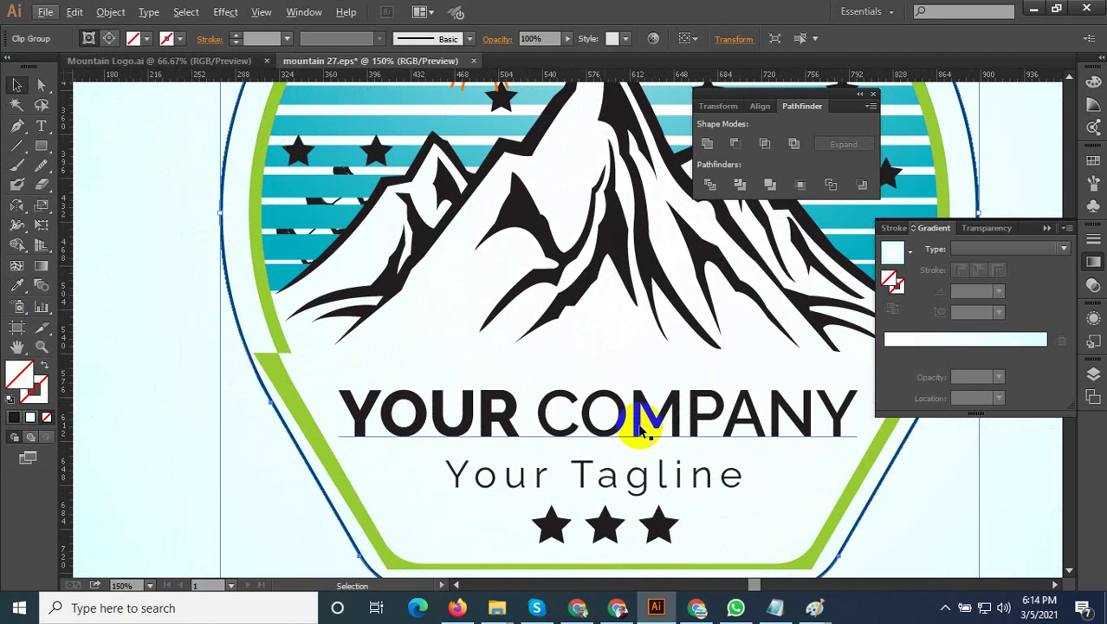
{"action": "scroll", "coordinate": [290, 466], "scroll_direction": "up", "scroll_amount": 3}
{"action": "scroll", "coordinate": [290, 466], "scroll_direction": "down", "scroll_amount": 4}
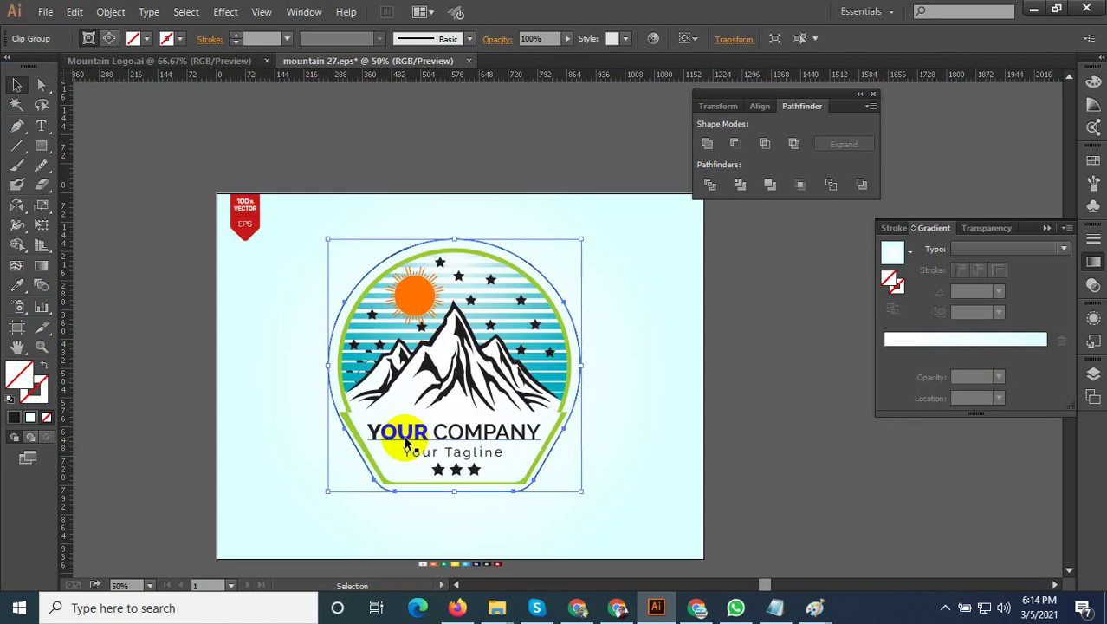
{"action": "scroll", "coordinate": [394, 433], "scroll_direction": "down", "scroll_amount": 2}
{"action": "left_click", "coordinate": [98, 373]}
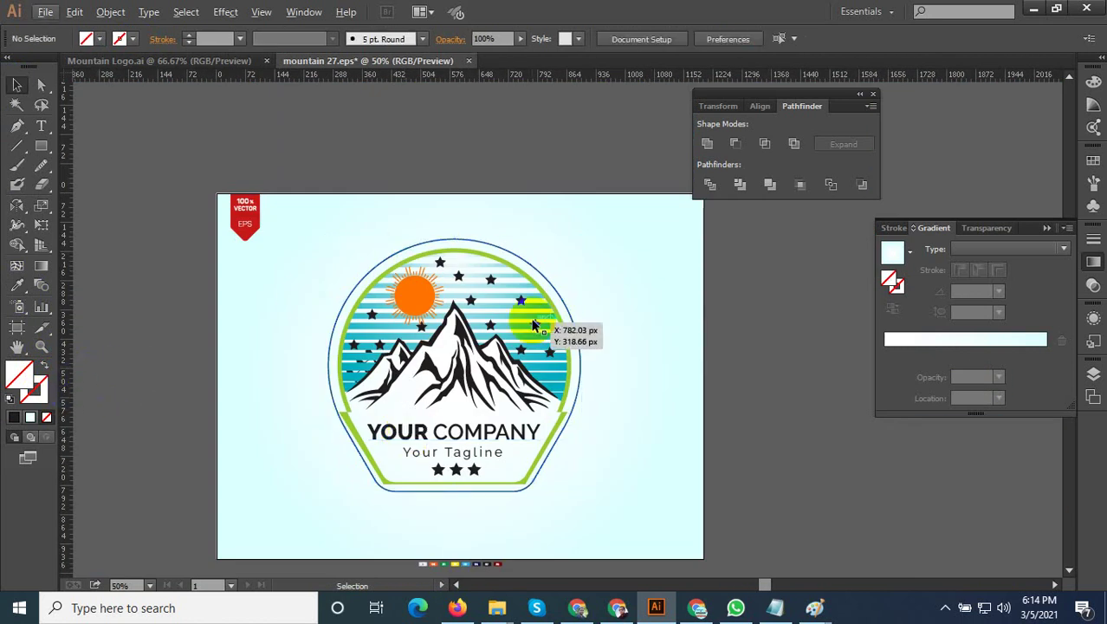
{"action": "scroll", "coordinate": [519, 338], "scroll_direction": "up", "scroll_amount": 2}
{"action": "scroll", "coordinate": [463, 253], "scroll_direction": "down", "scroll_amount": 2}
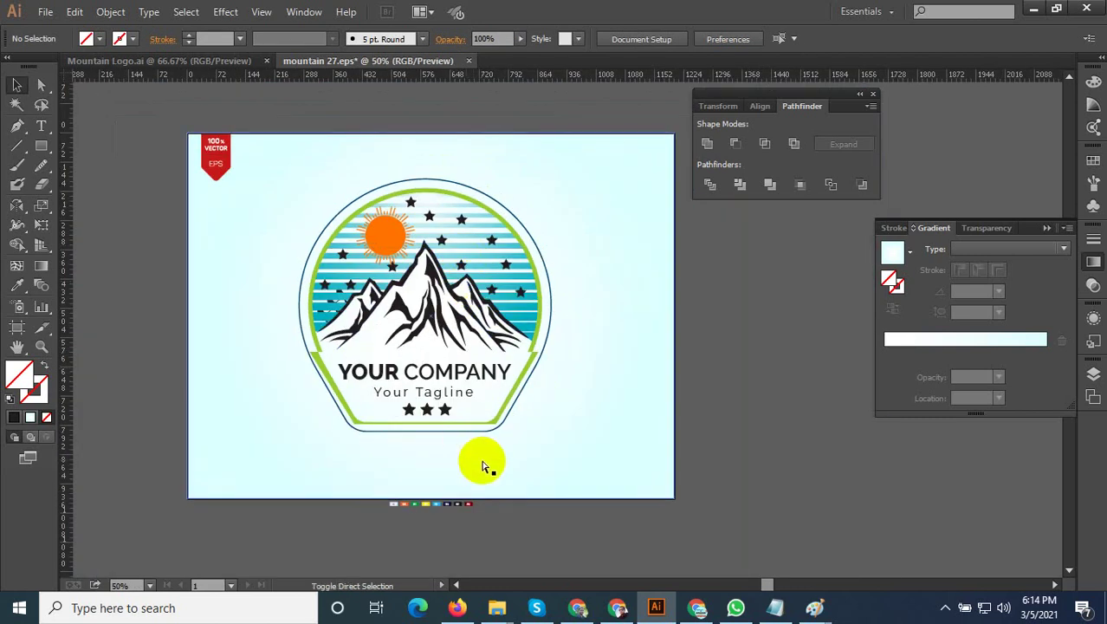
Save the badge as Illustrator EPS file 'mountain 26', then bring the browser forward
{"action": "key", "text": "ctrl+shift+s"}
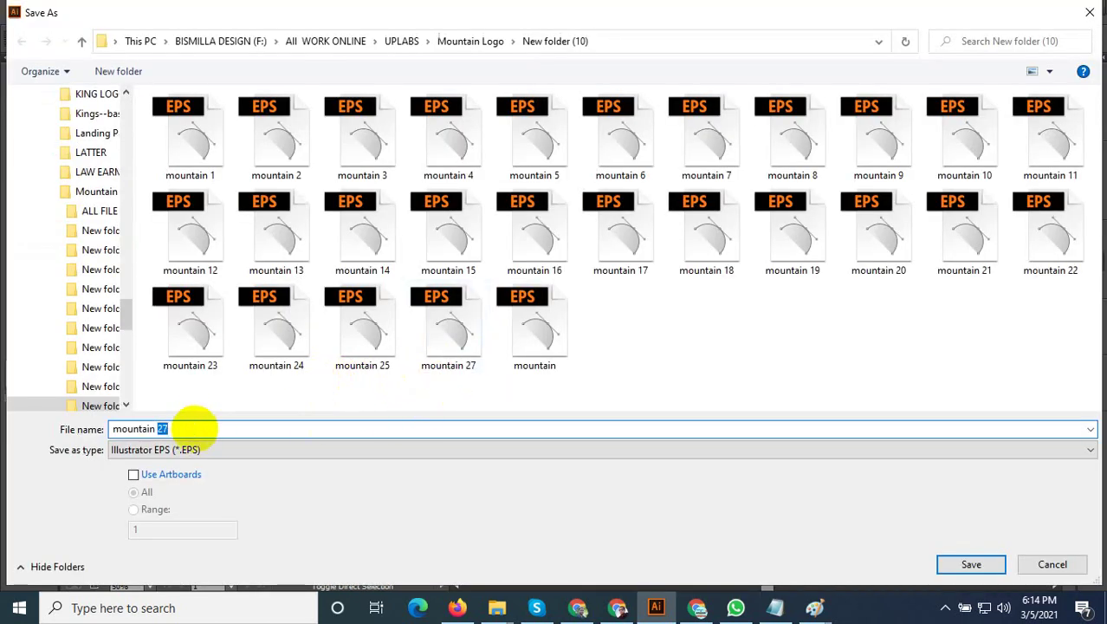
{"action": "type", "text": "26"}
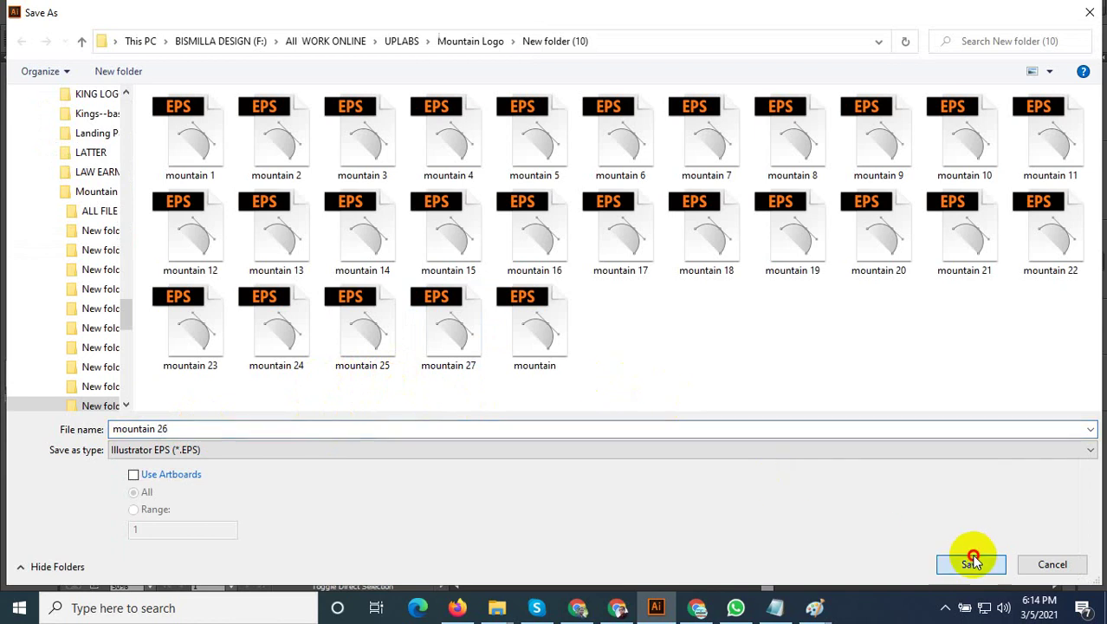
{"action": "left_click", "coordinate": [972, 561]}
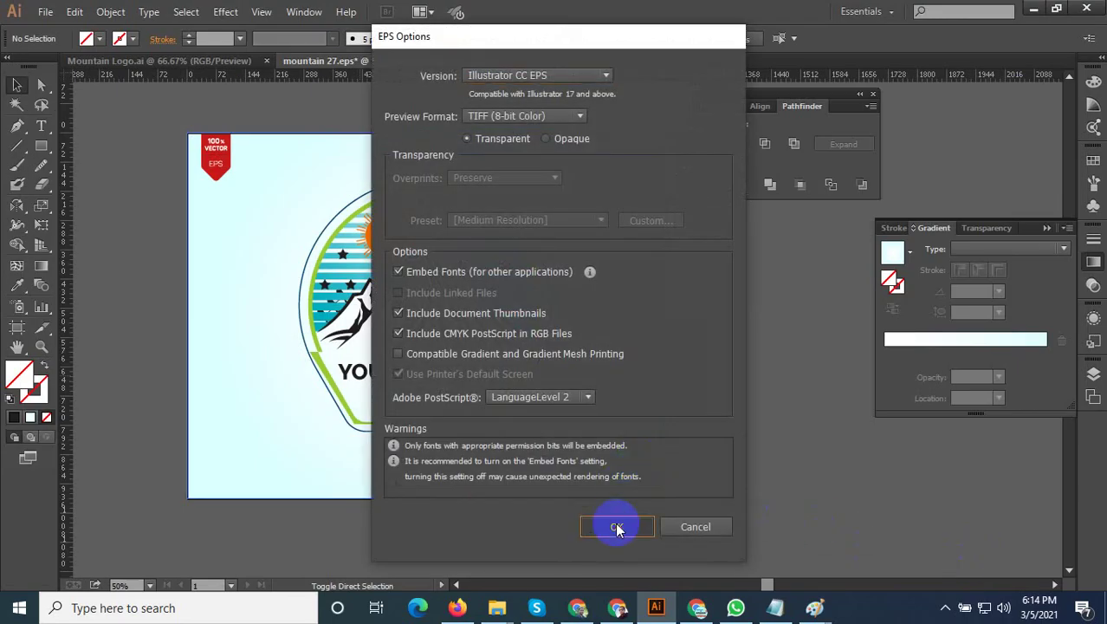
{"action": "left_click", "coordinate": [616, 527]}
{"action": "left_click", "coordinate": [606, 606]}
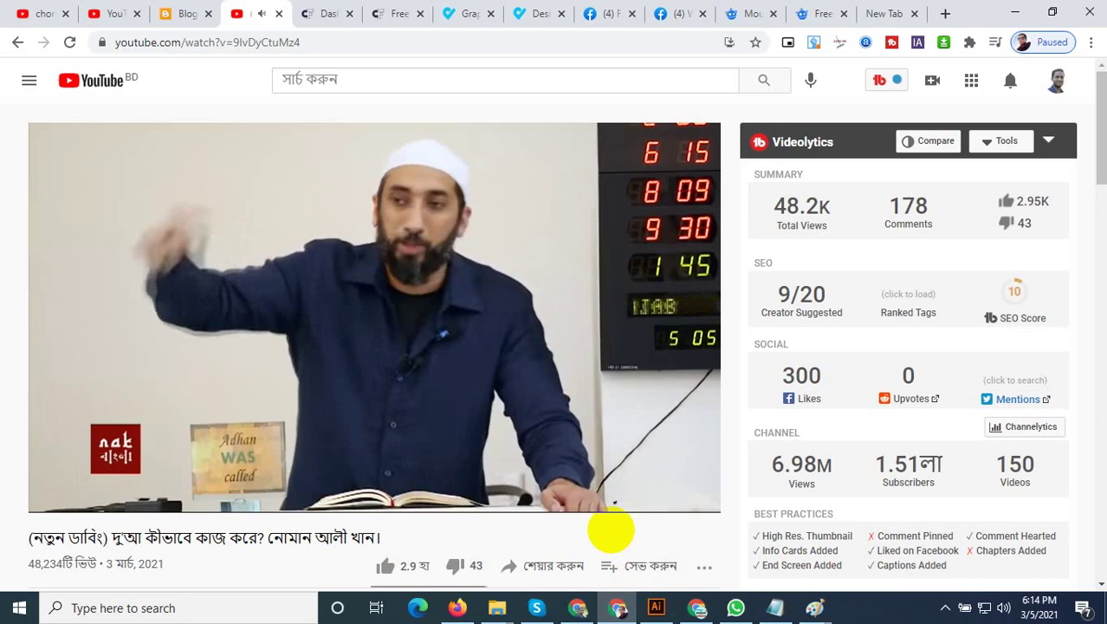